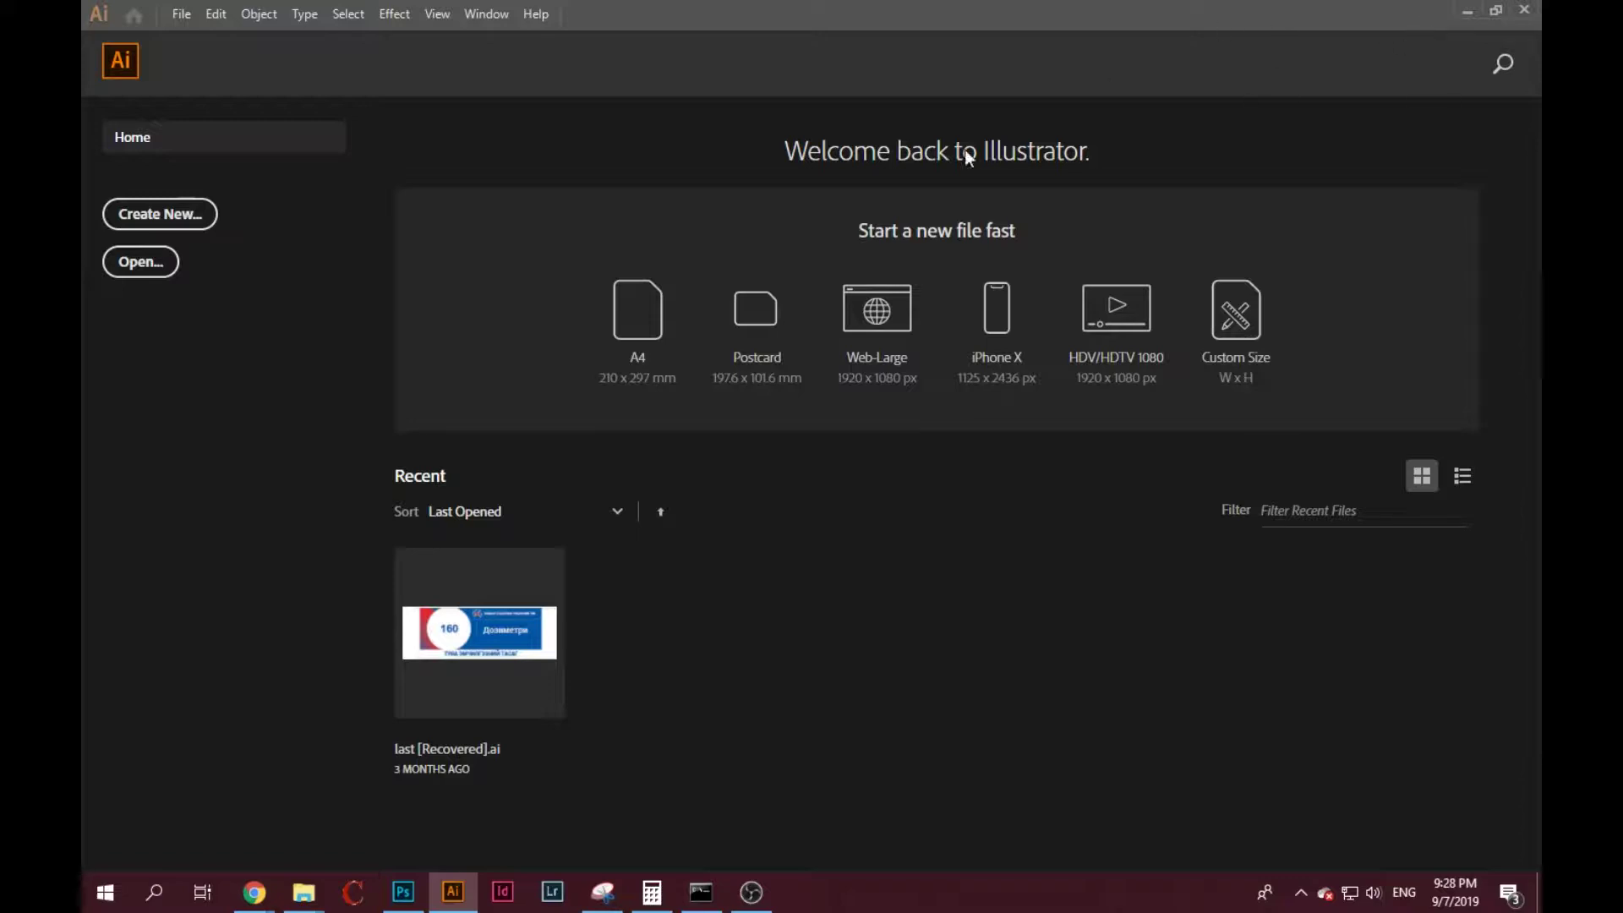
Create a new A4 document and place the raster_vs_vector image on its artboard.
left_click(652, 335)
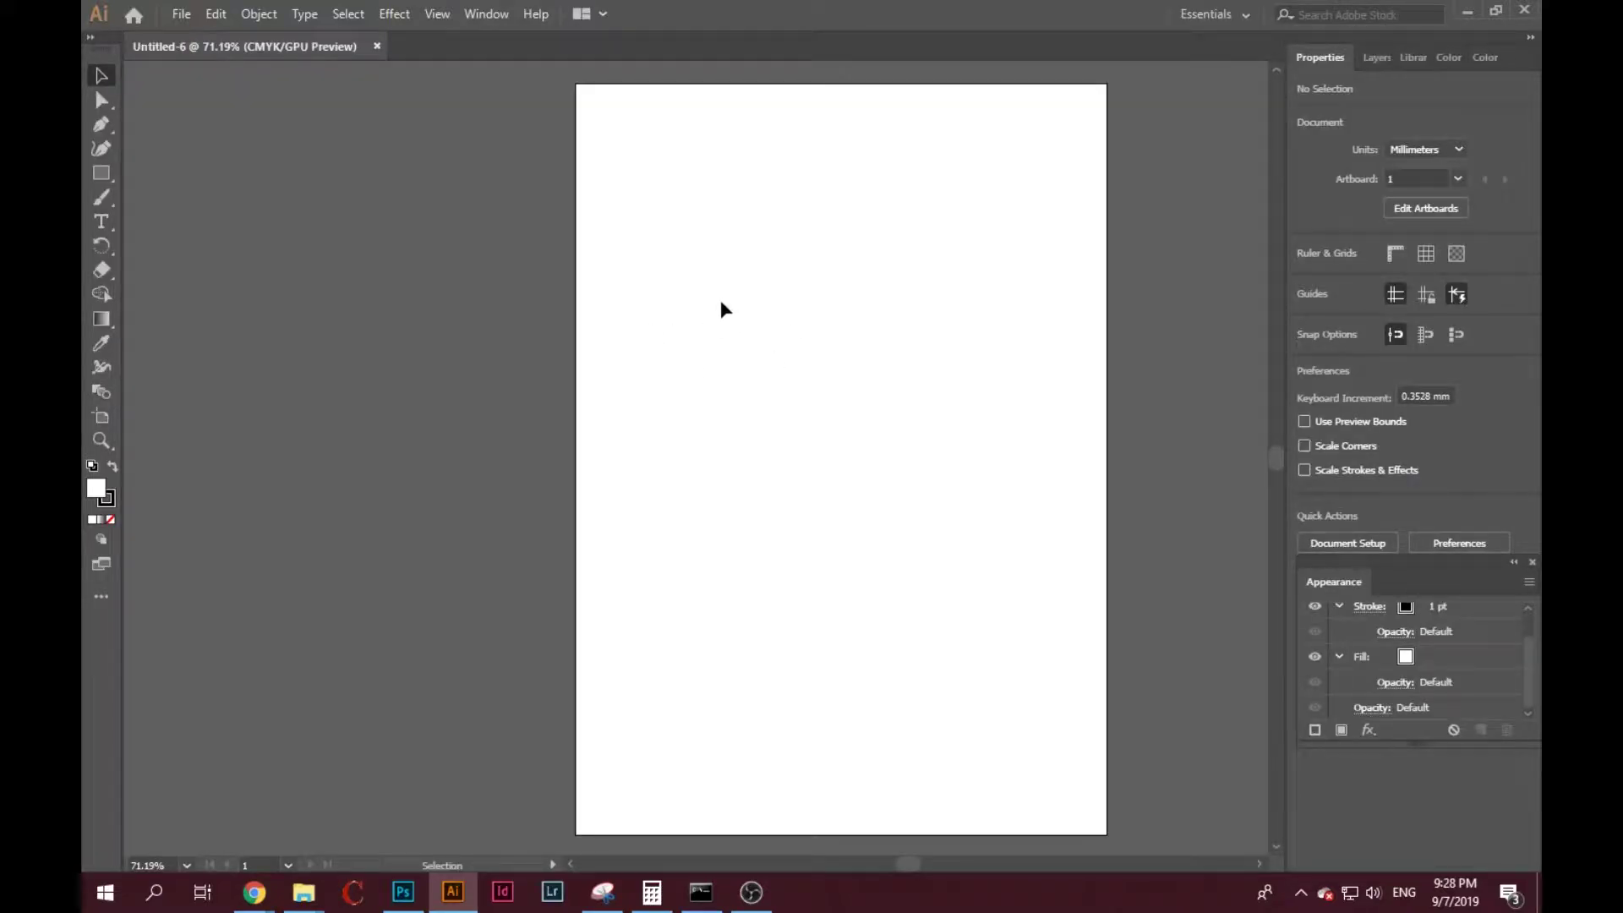
left_click(183, 14)
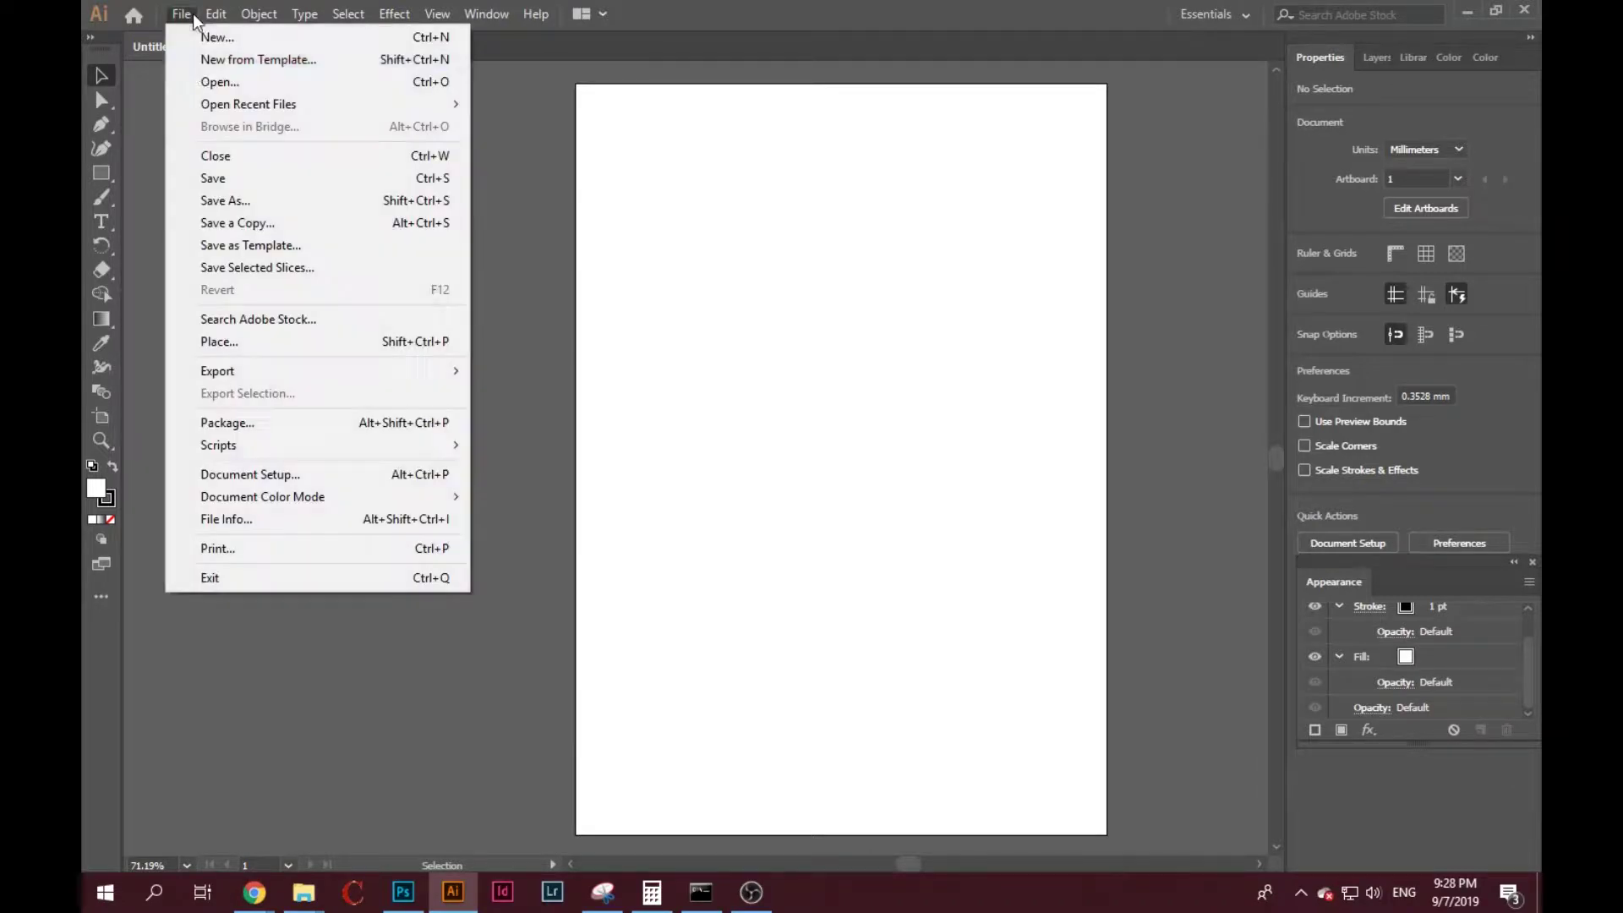
left_click(358, 342)
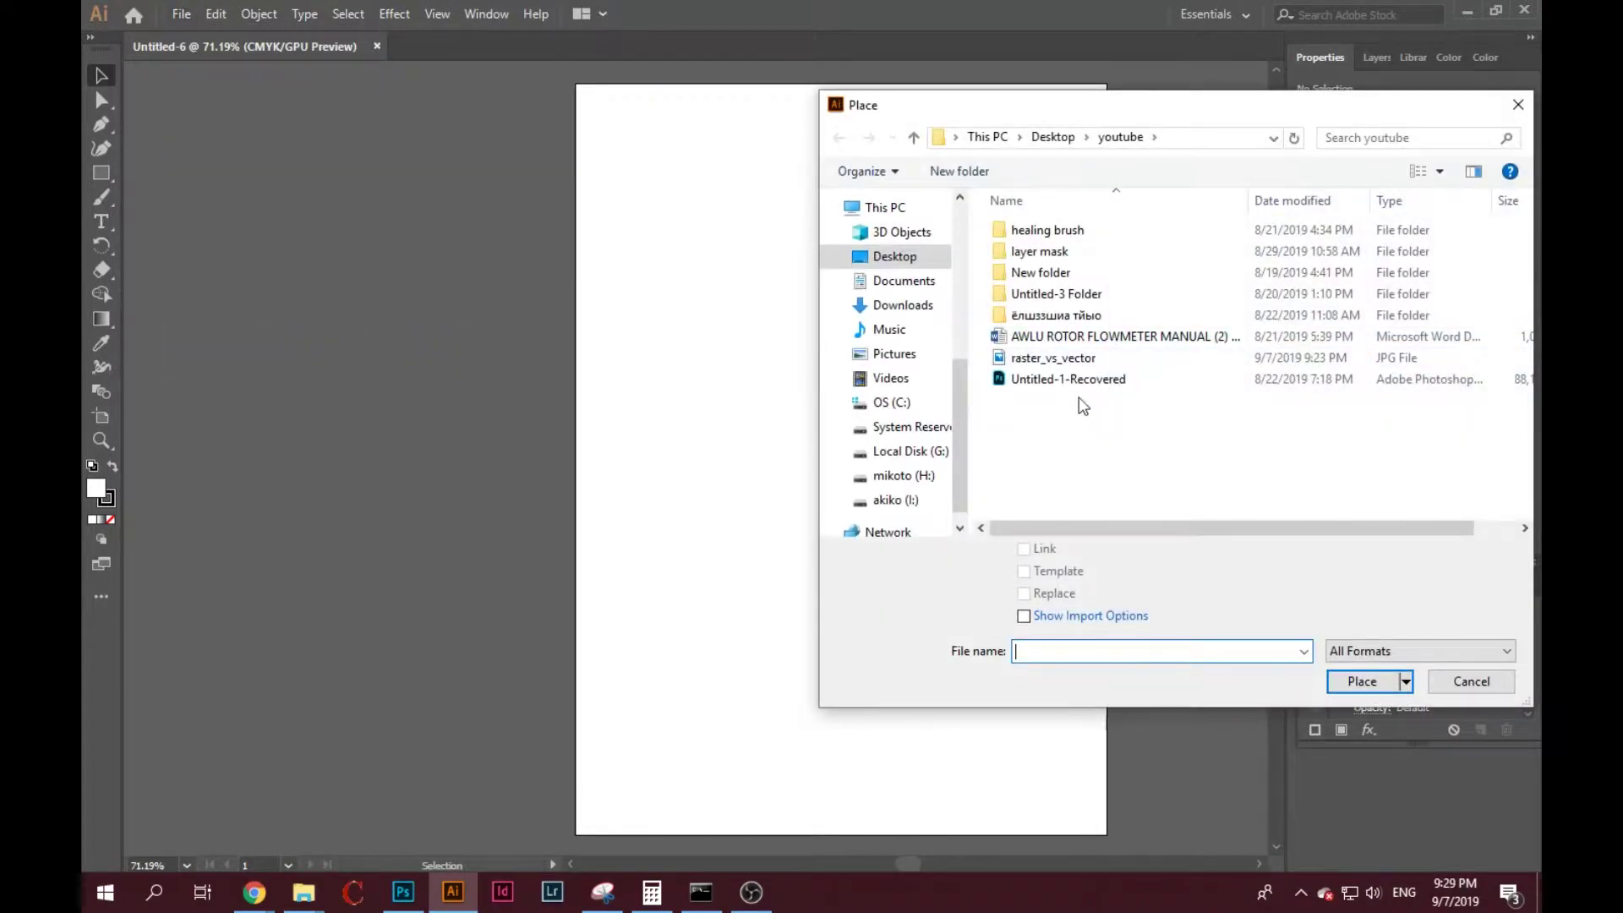
double_click(1052, 357)
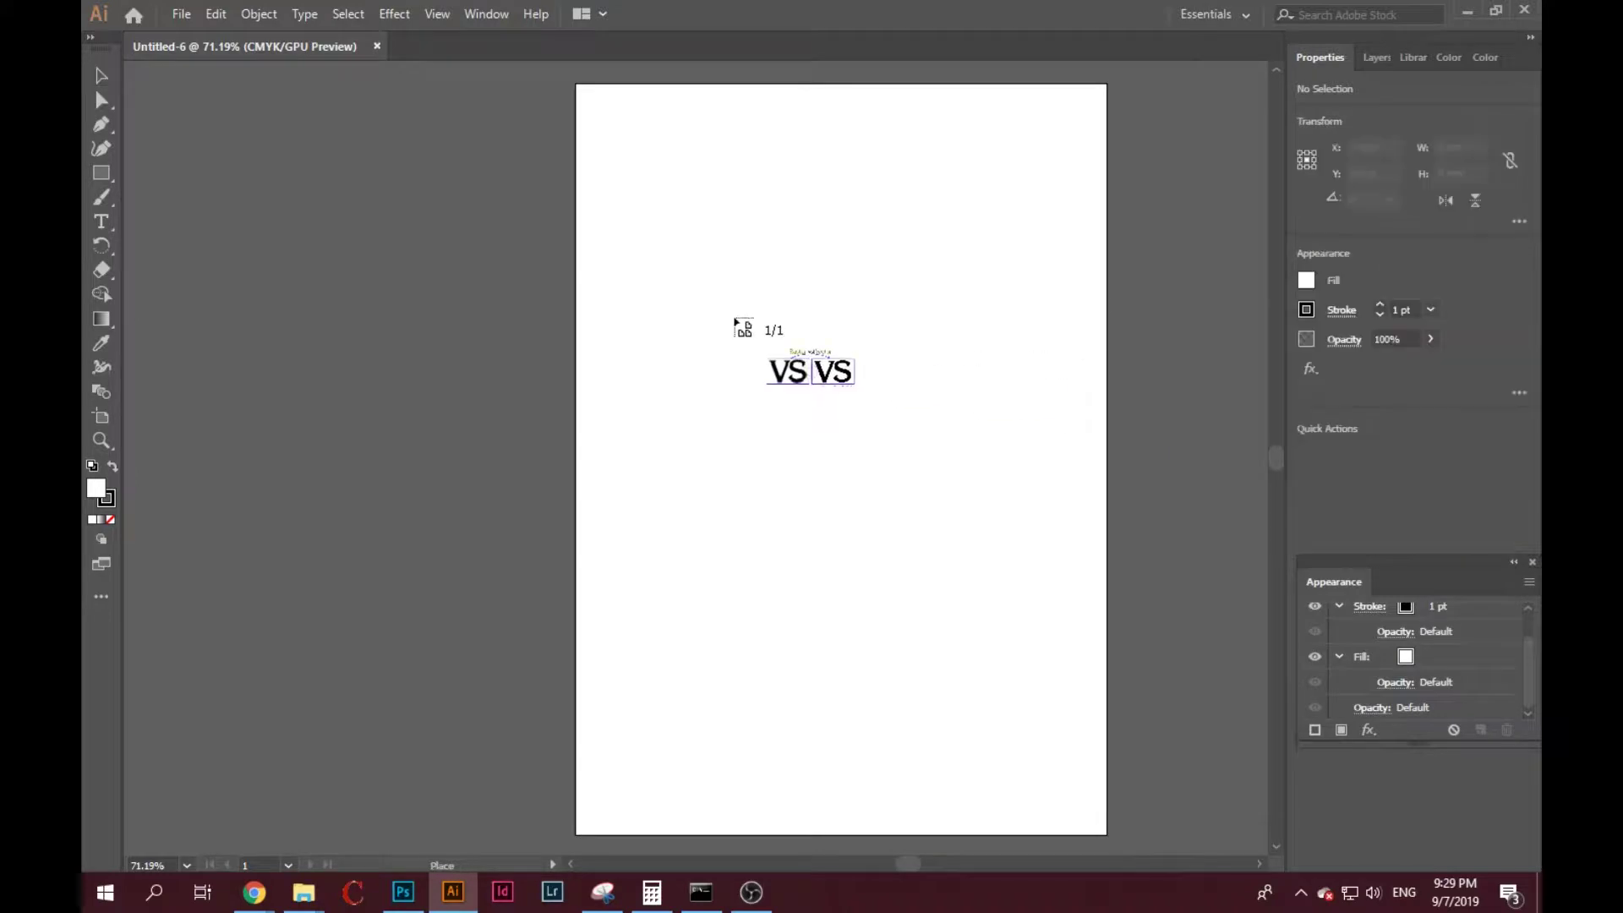
left_click(708, 311)
left_click_drag(944, 405, 890, 403)
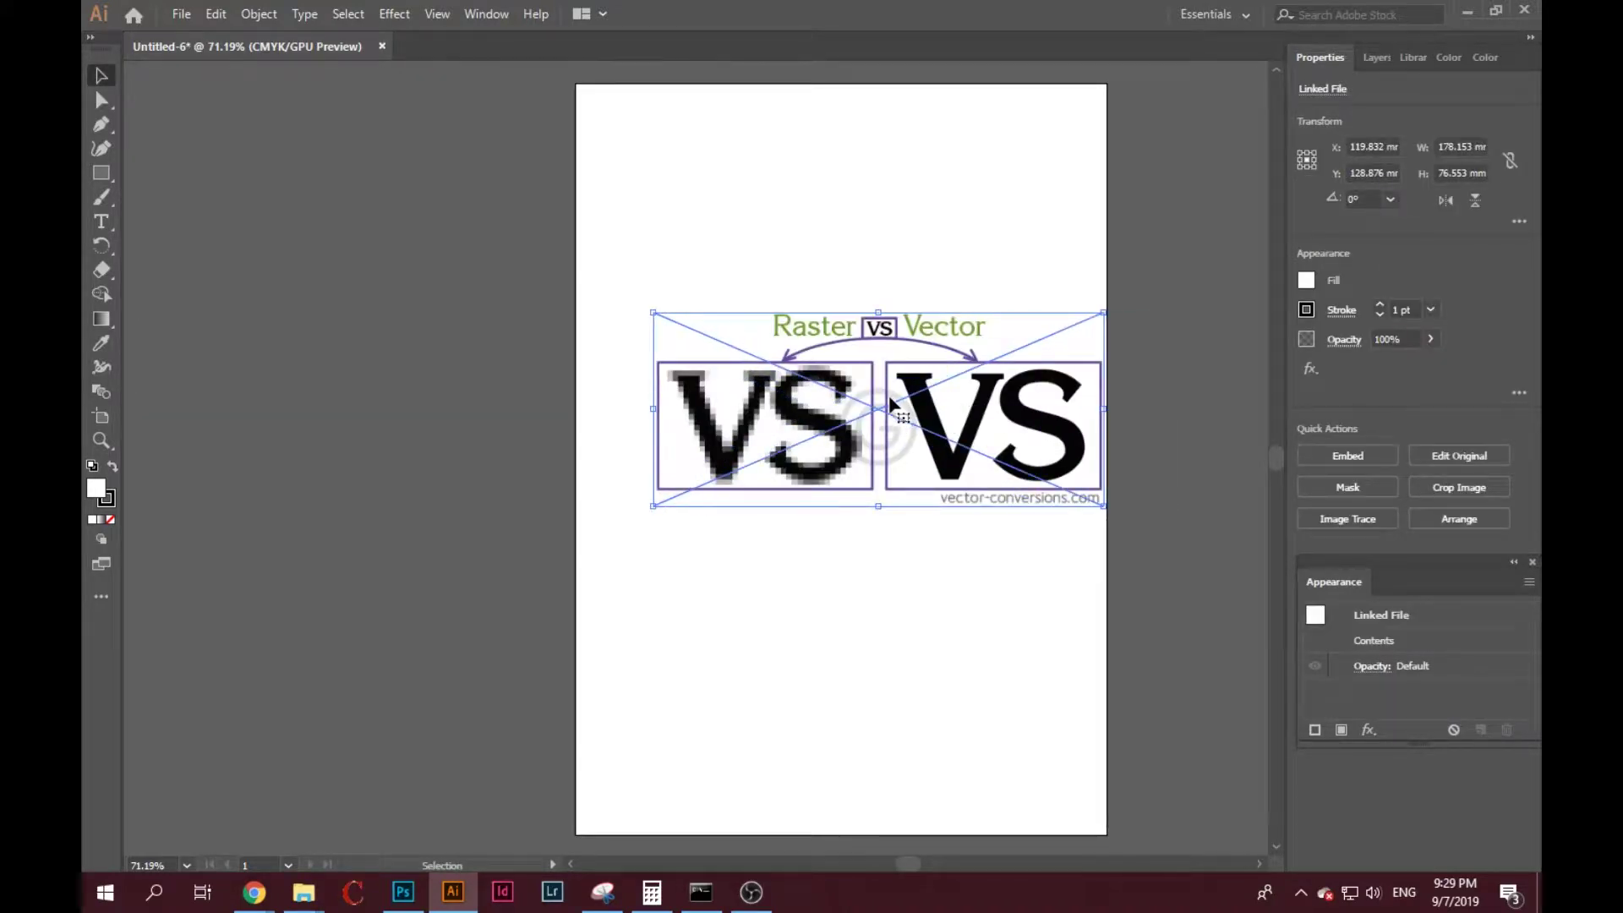
Zoom in to compare pixelated and vector letters, then fit the artboard and move the image down.
key("ctrl+equal")
key("ctrl+equal")
key("ctrl+equal")
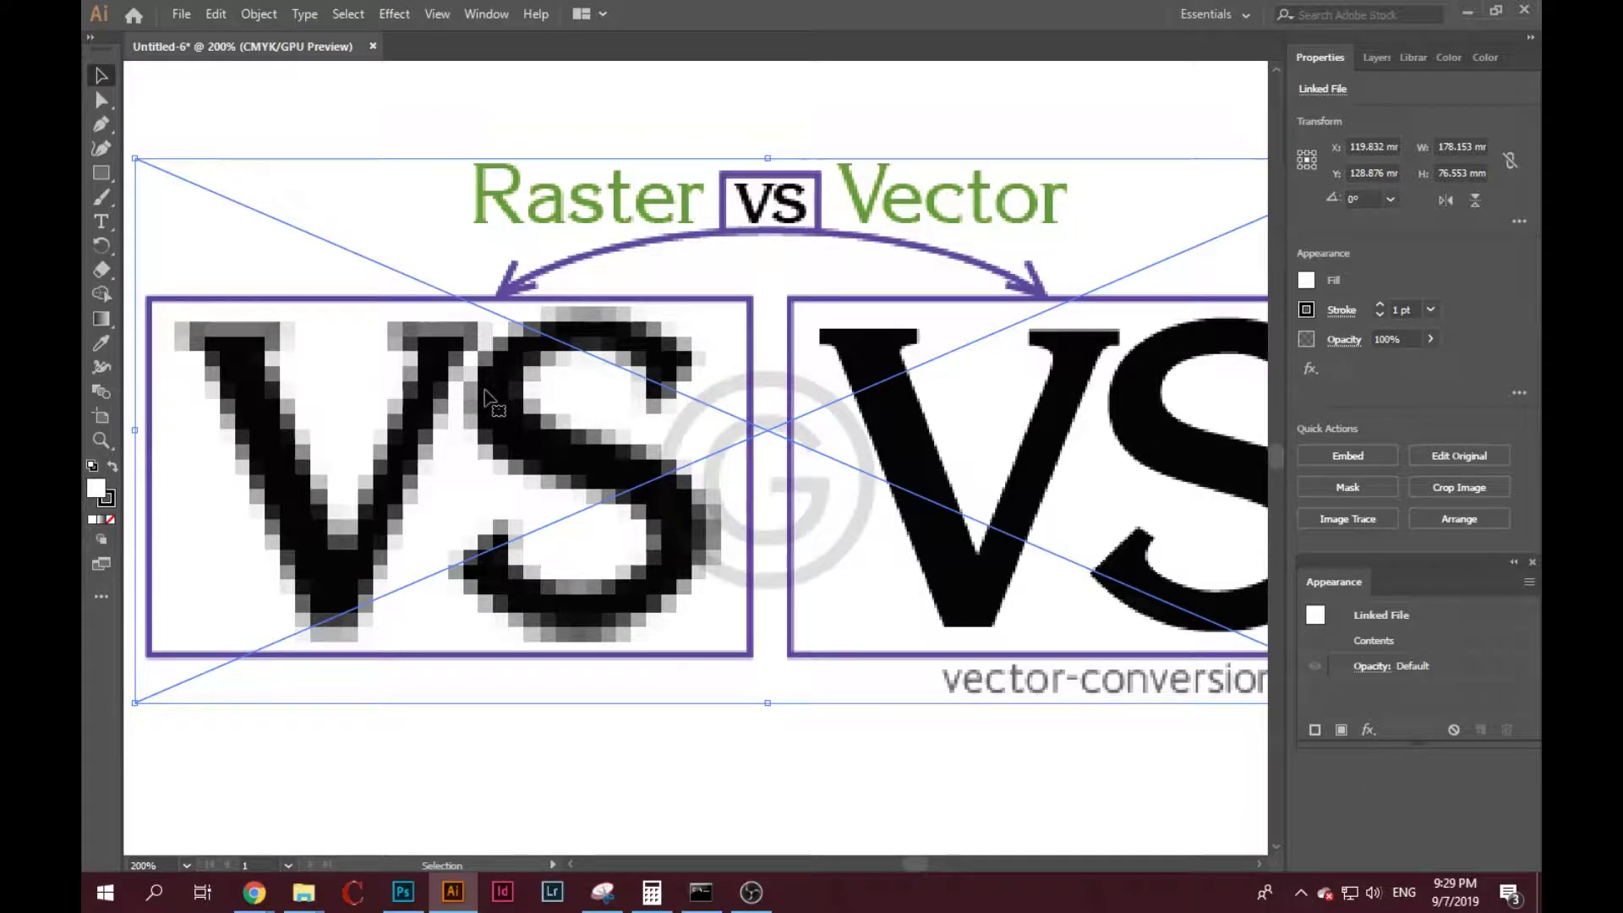
scroll(449, 445, "up", 2)
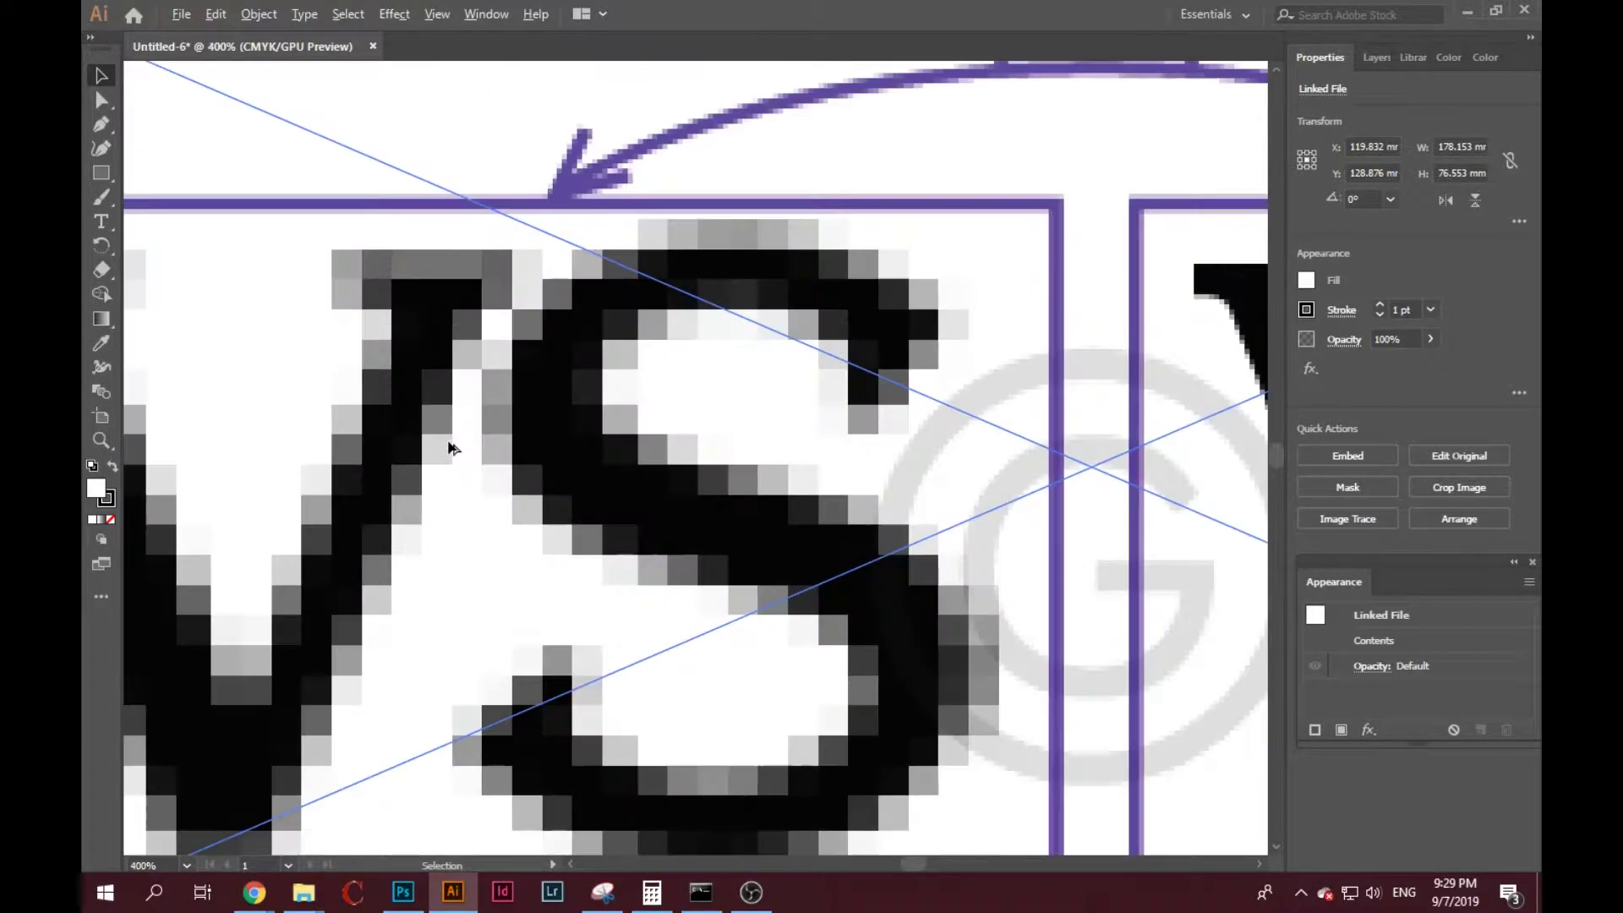
scroll(448, 446, "up", 5)
scroll(449, 446, "down", 5)
left_click_drag(797, 459, 544, 416)
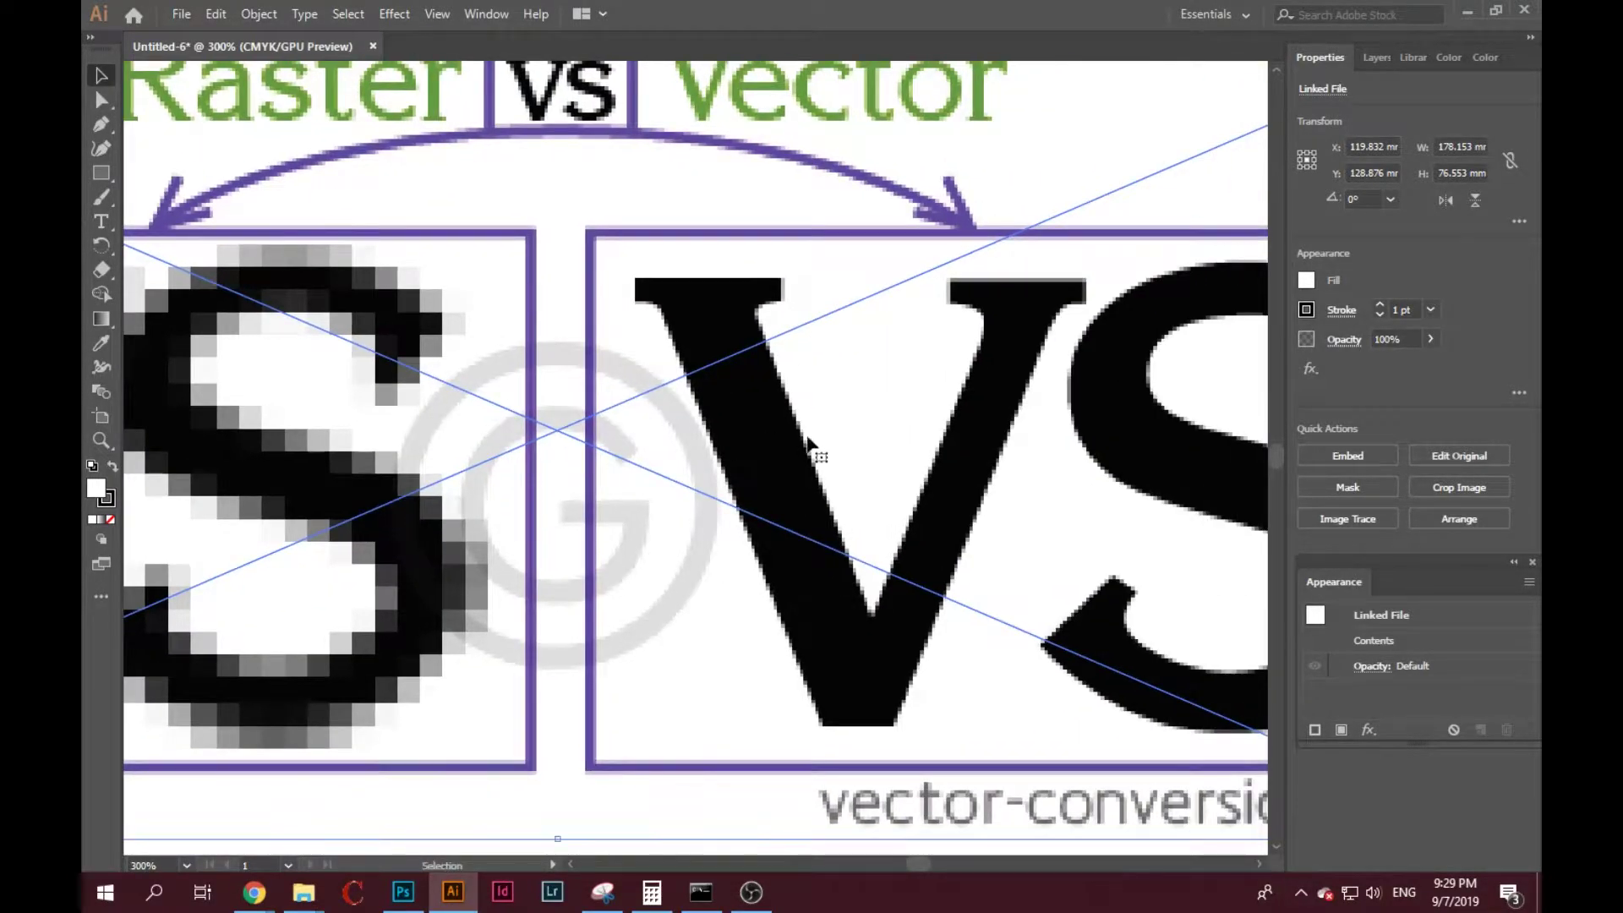
key("ctrl+0")
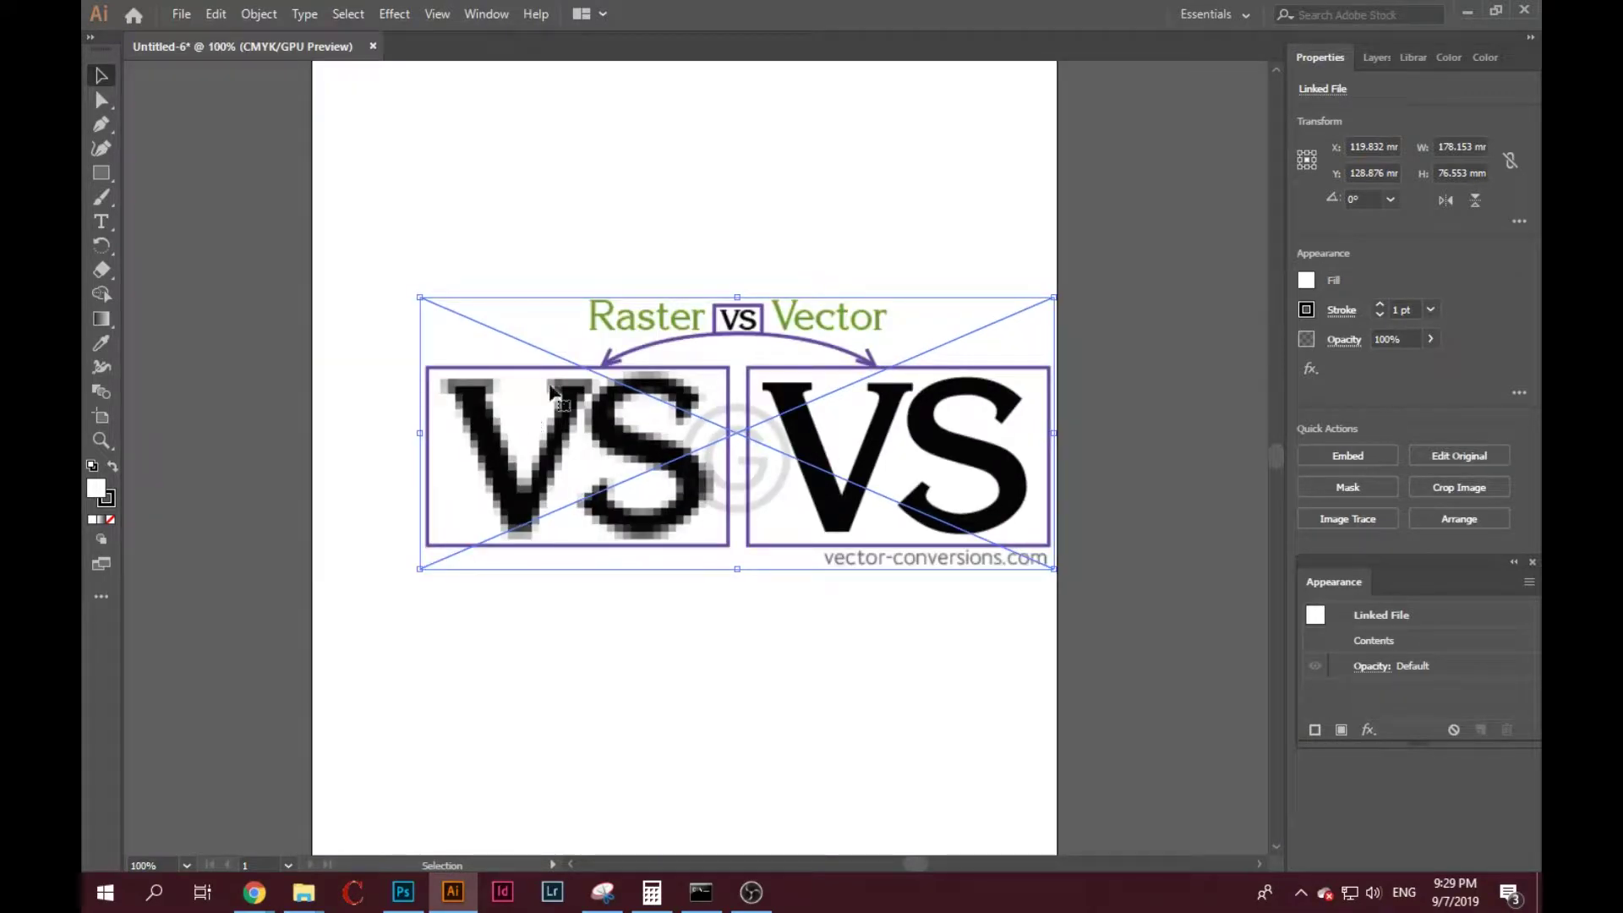
left_click_drag(702, 446, 694, 539)
left_click(641, 330)
Draw a rectangle above the image and fill it with magenta.
left_click(100, 172)
left_click_drag(455, 158, 741, 346)
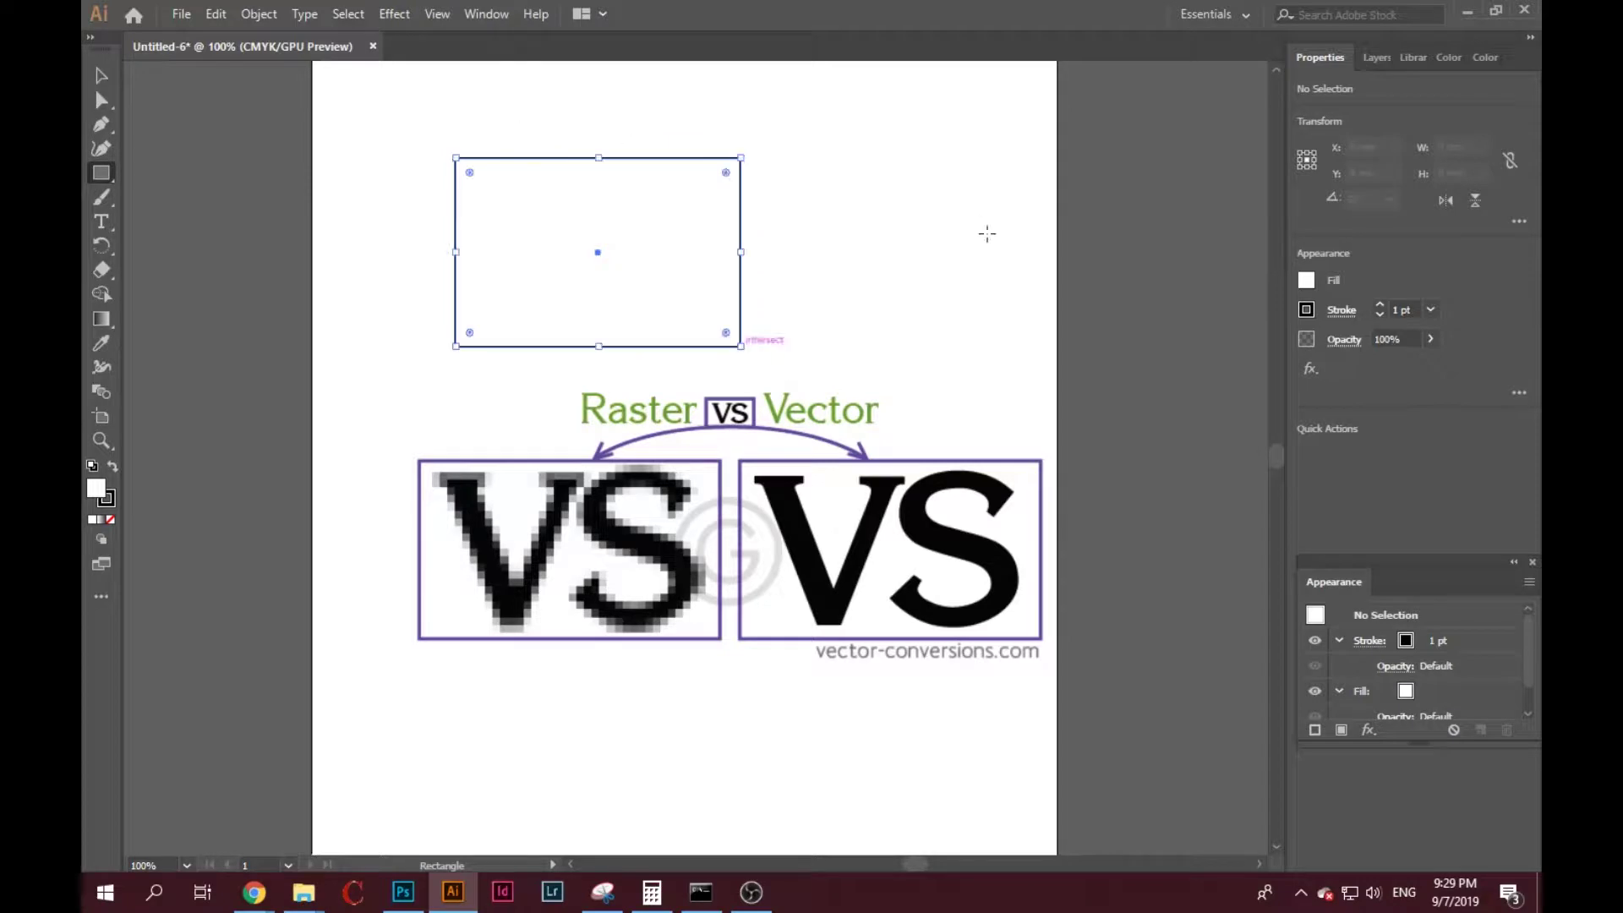
left_click(1306, 281)
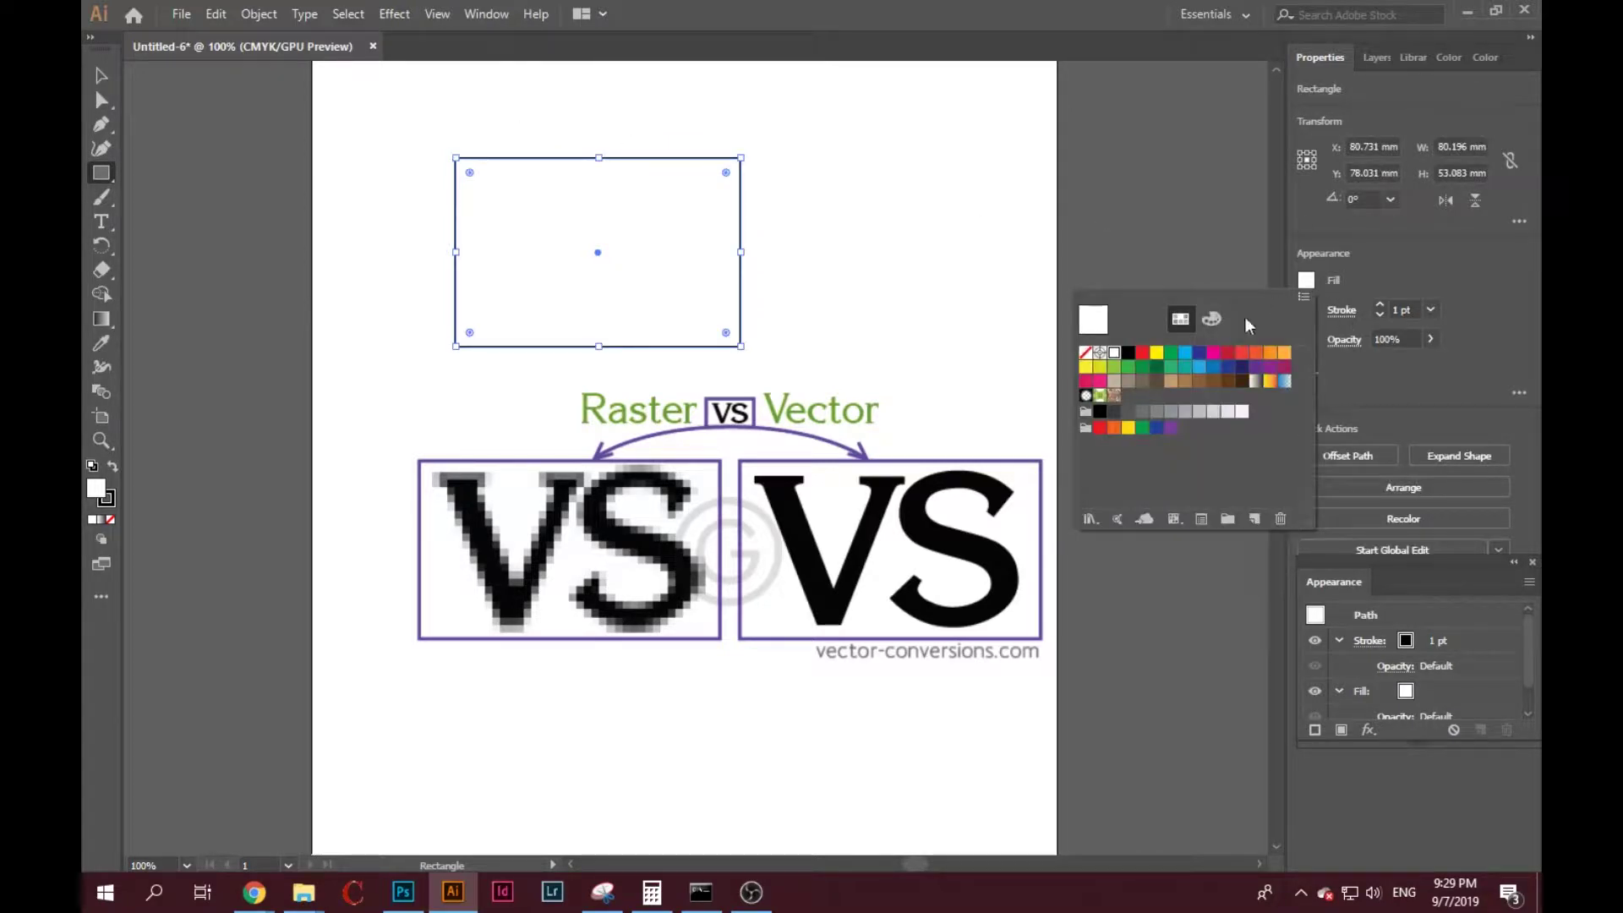
left_click(1114, 352)
Deselect, zoom in on the rectangle's thin black outline, and select it by its edge.
key("v")
left_click(744, 254)
scroll(740, 254, "up", 4)
scroll(739, 253, "up", 3)
scroll(786, 271, "up", 2)
scroll(707, 337, "up", 2)
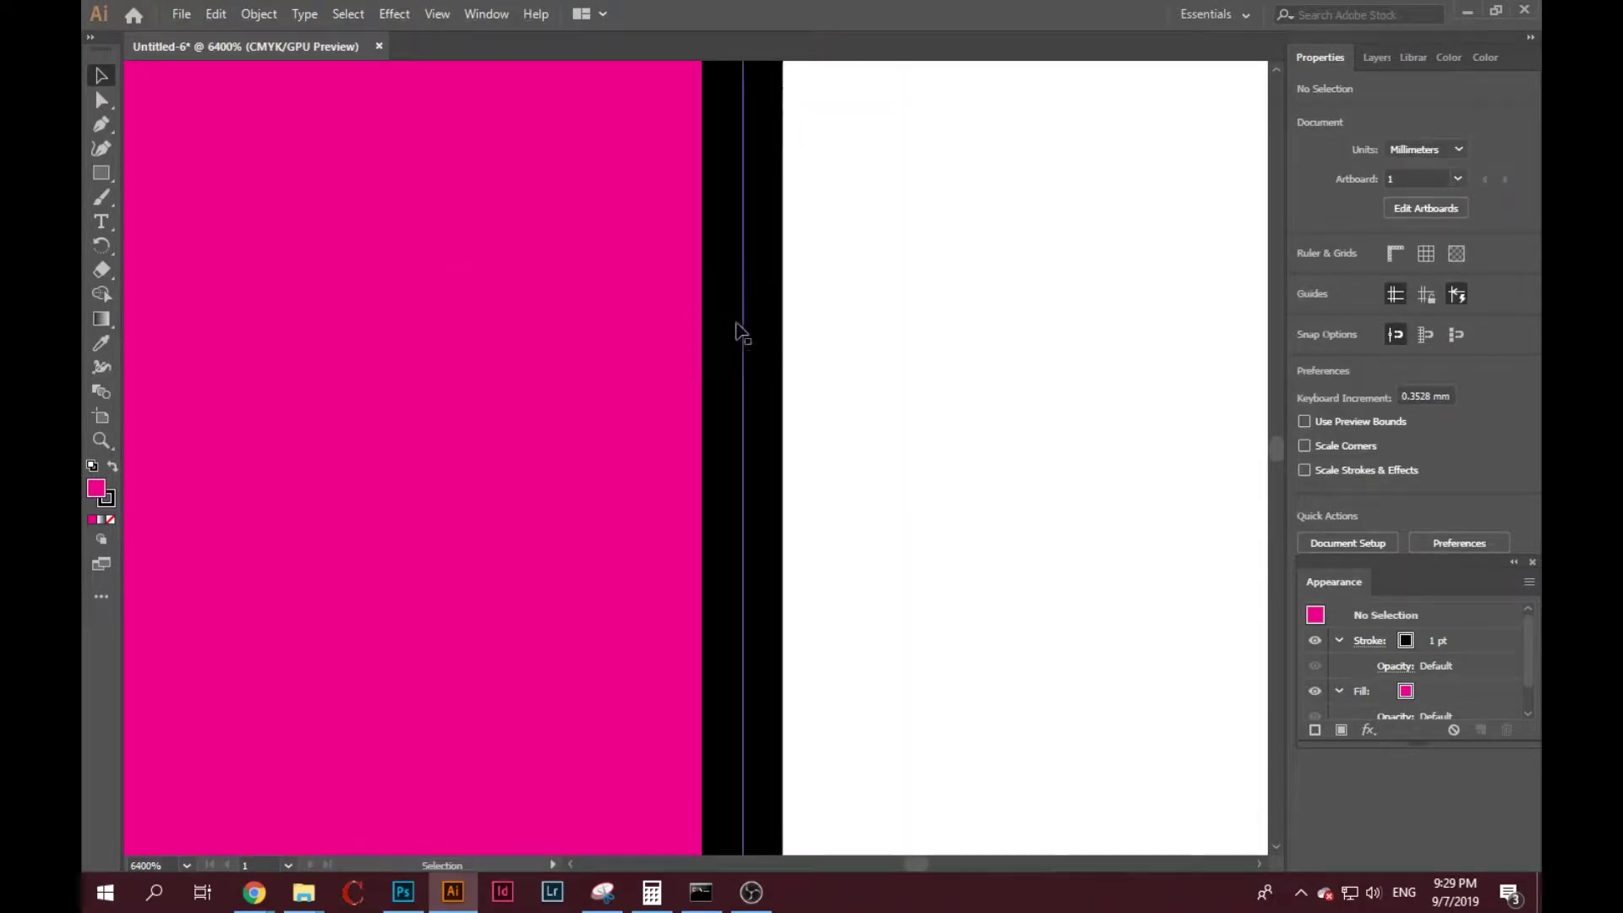
scroll(753, 330, "up", 2)
scroll(623, 362, "left", 1)
scroll(678, 374, "up", 1)
scroll(678, 372, "up", 1)
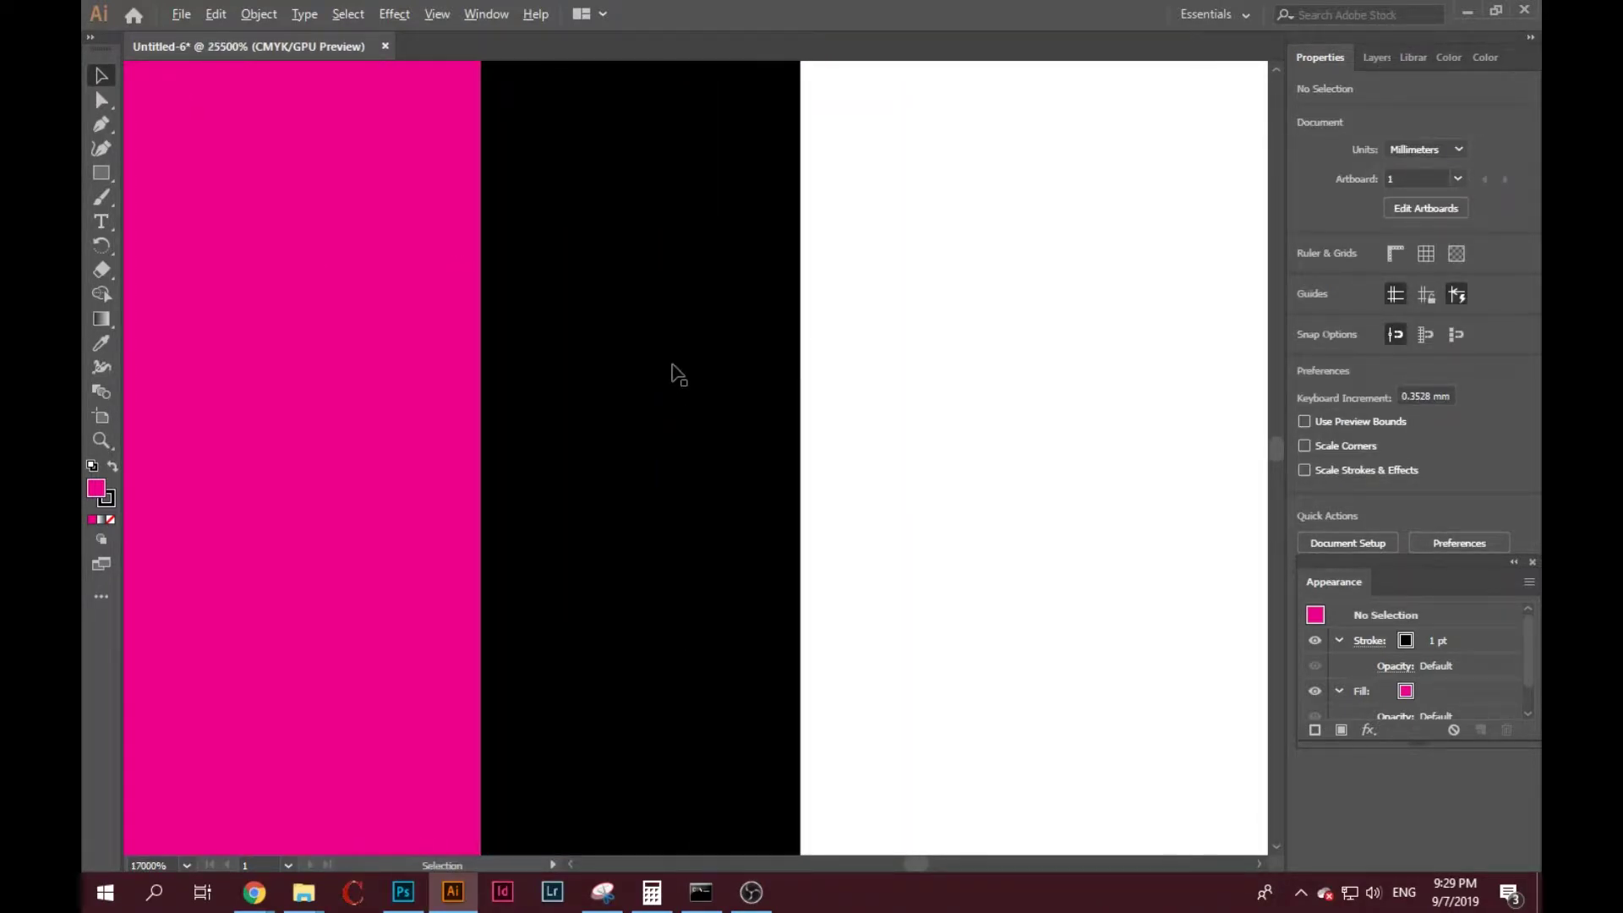
left_click(644, 414)
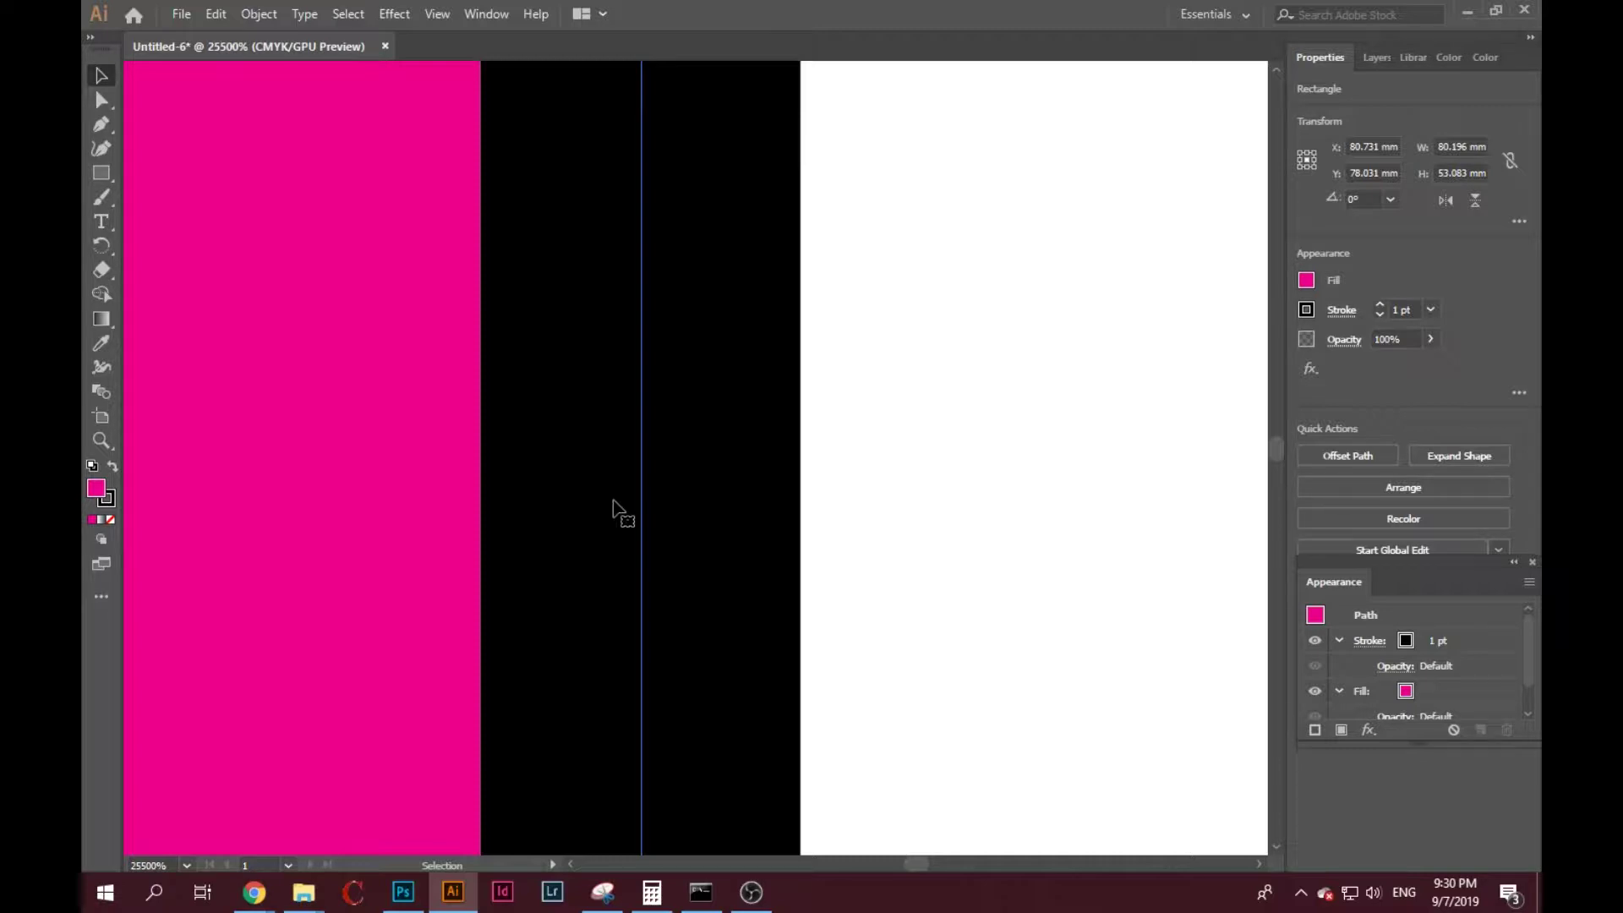
scroll(643, 507, "down", 2)
Delete the magenta rectangle and the Raster vs Vector image from the artboard.
scroll(645, 507, "down", 2)
scroll(645, 507, "down", 2)
scroll(645, 507, "down", 1)
scroll(646, 499, "down", 2)
scroll(626, 486, "down", 5)
key("Delete")
left_click(624, 621)
key("Delete")
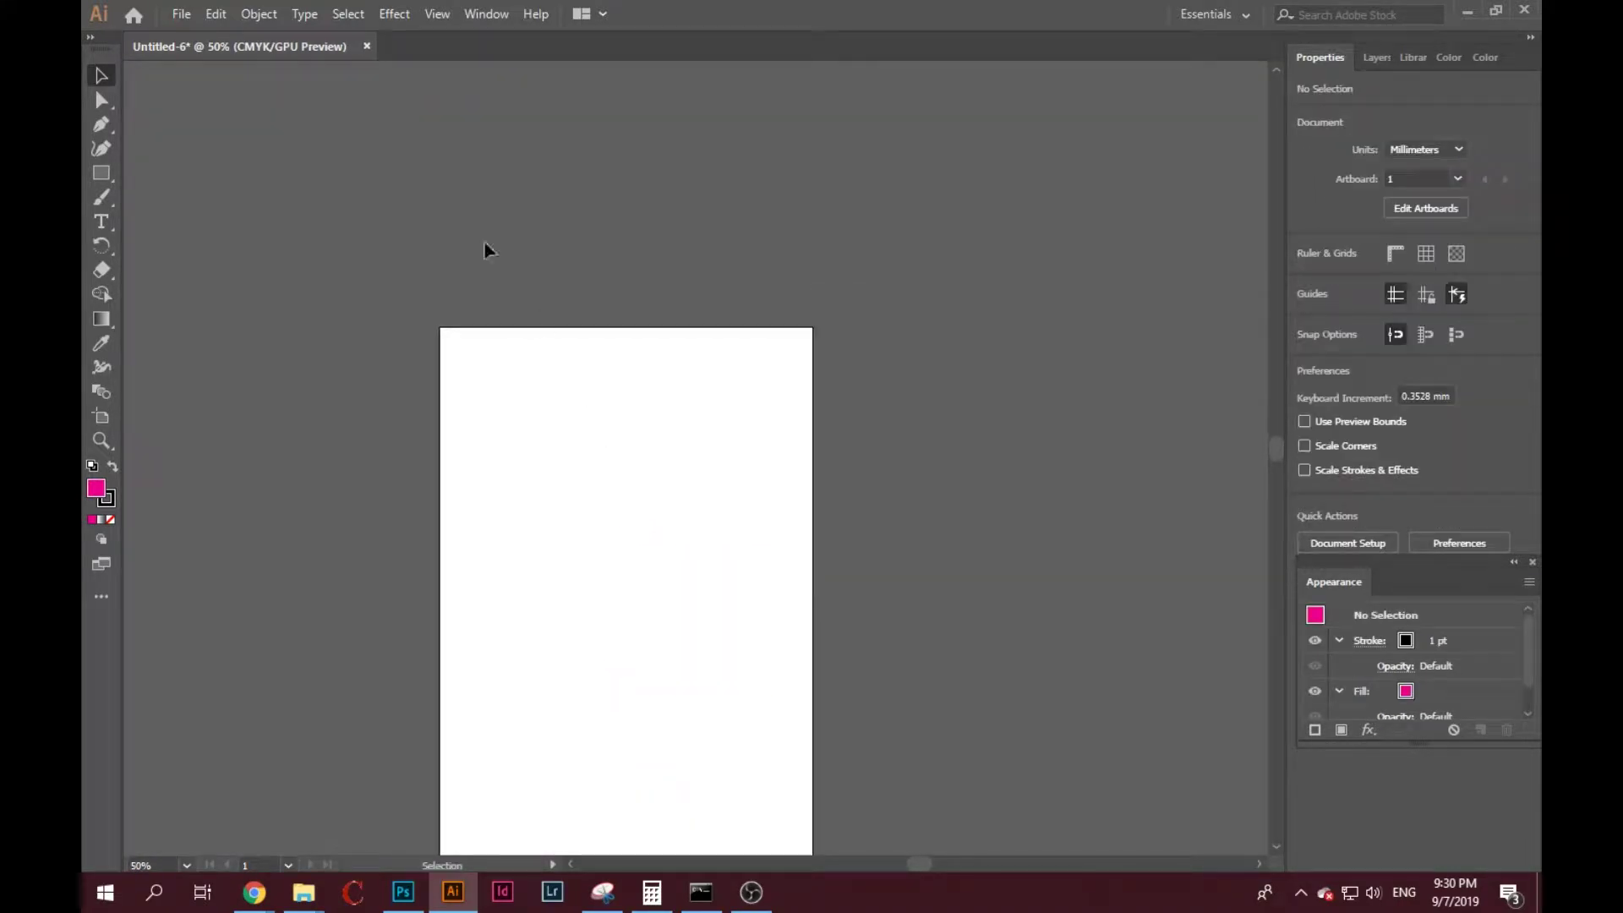
Close the untitled document without saving changes.
left_click(365, 46)
left_click(879, 470)
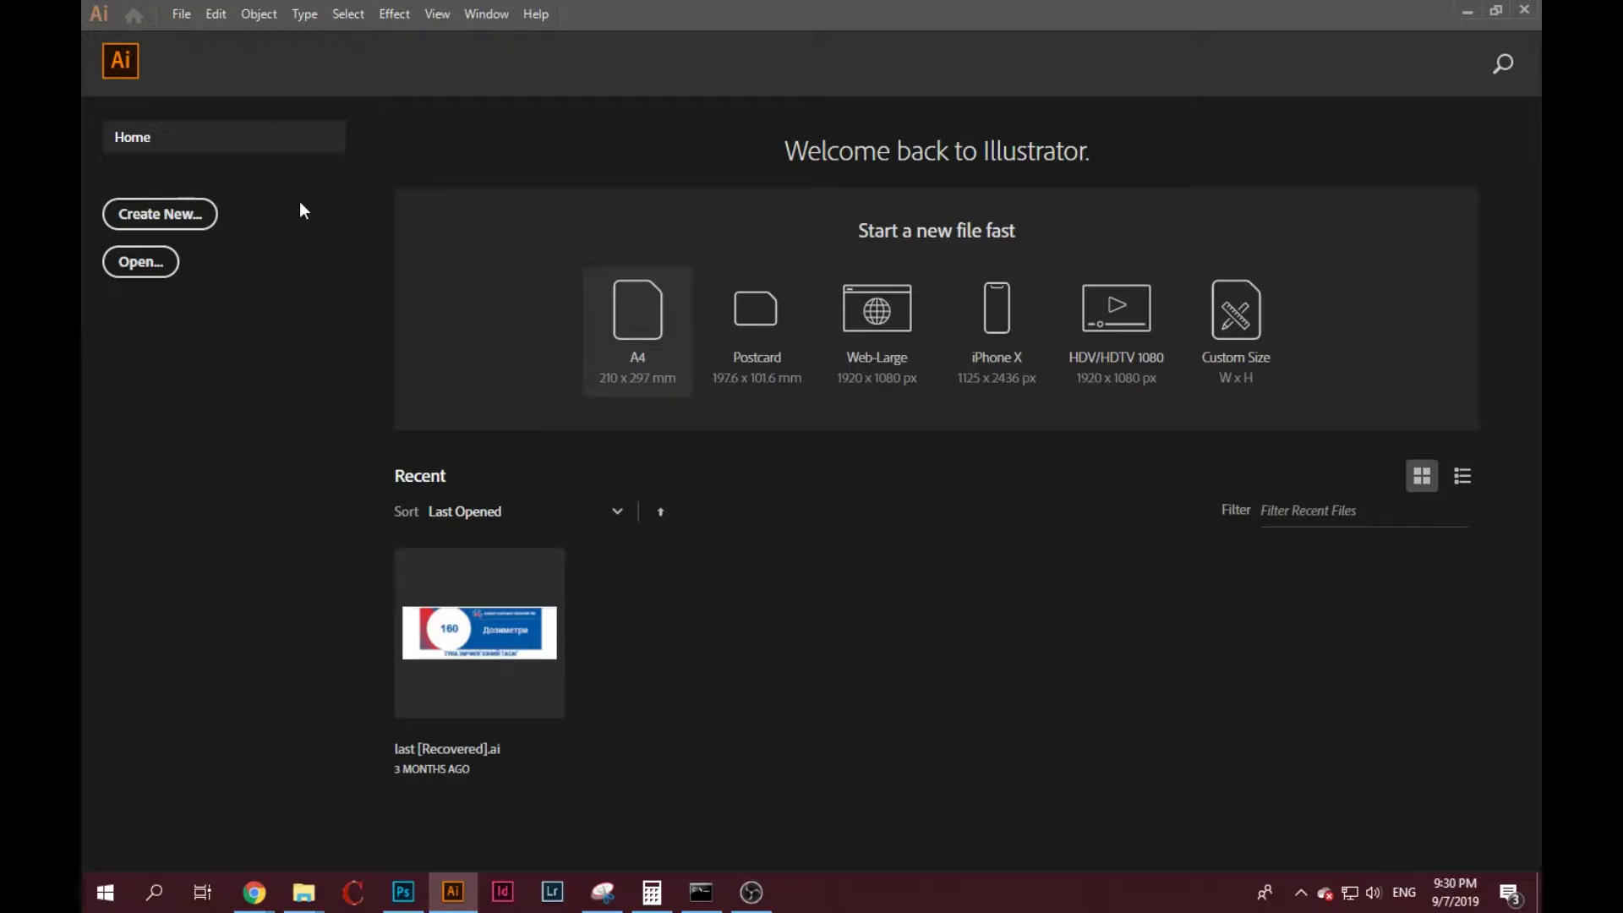
left_click(185, 14)
Start a new document and browse the Mobile, Print, Film & Video and Web presets.
left_click(208, 32)
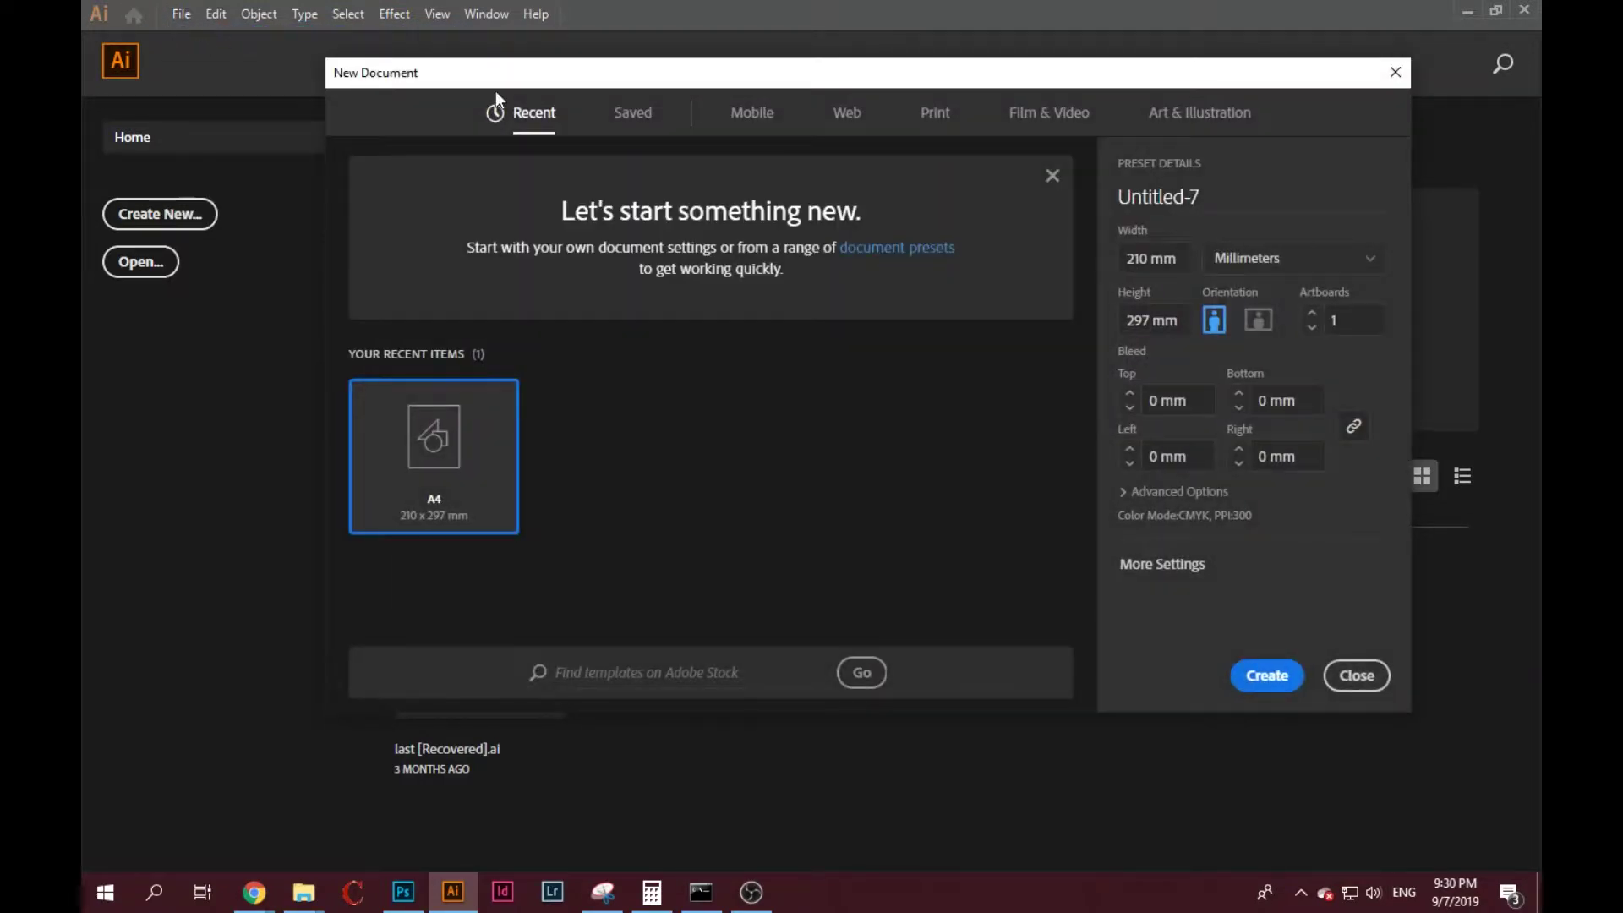
left_click_drag(531, 72, 528, 101)
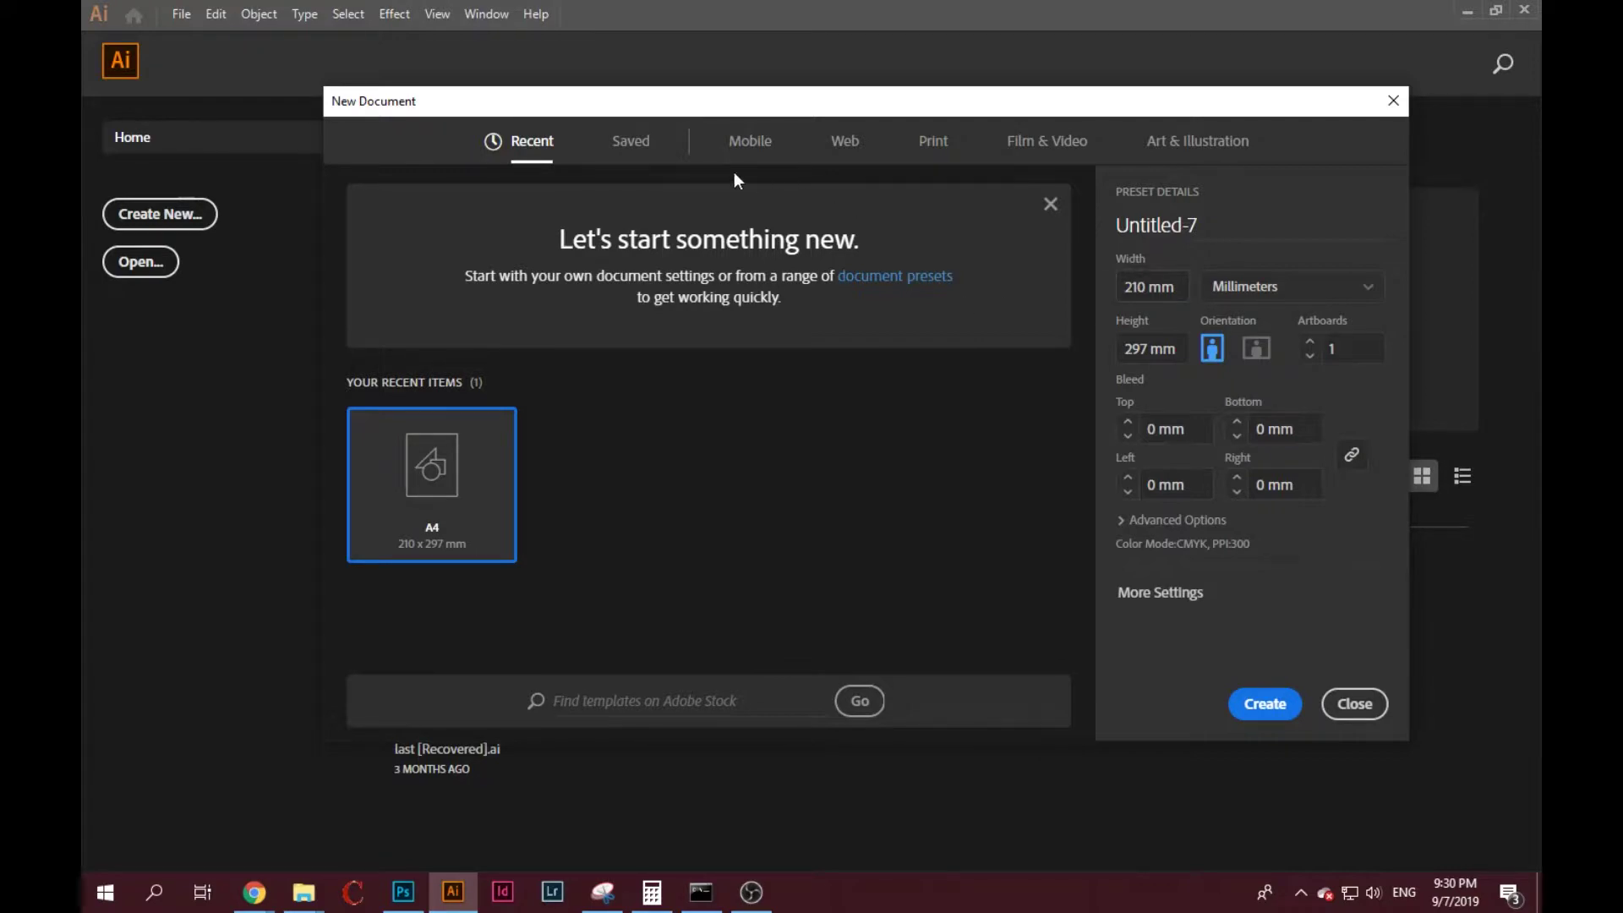
left_click(646, 163)
left_click(752, 150)
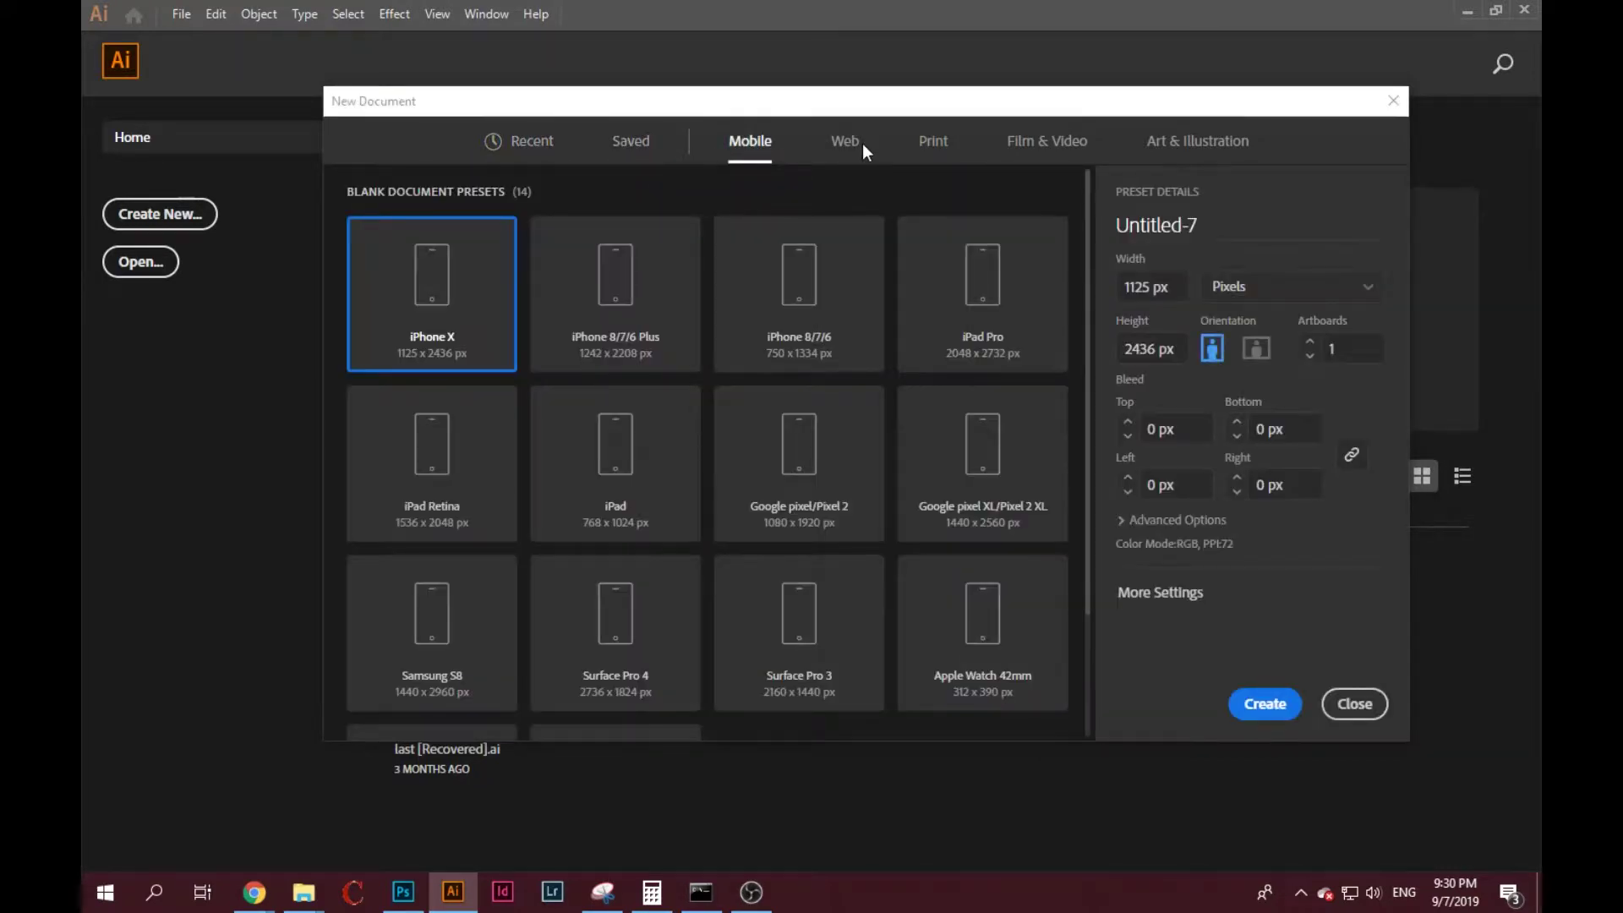
left_click(861, 151)
left_click(933, 143)
left_click(1039, 143)
left_click(933, 140)
left_click(845, 140)
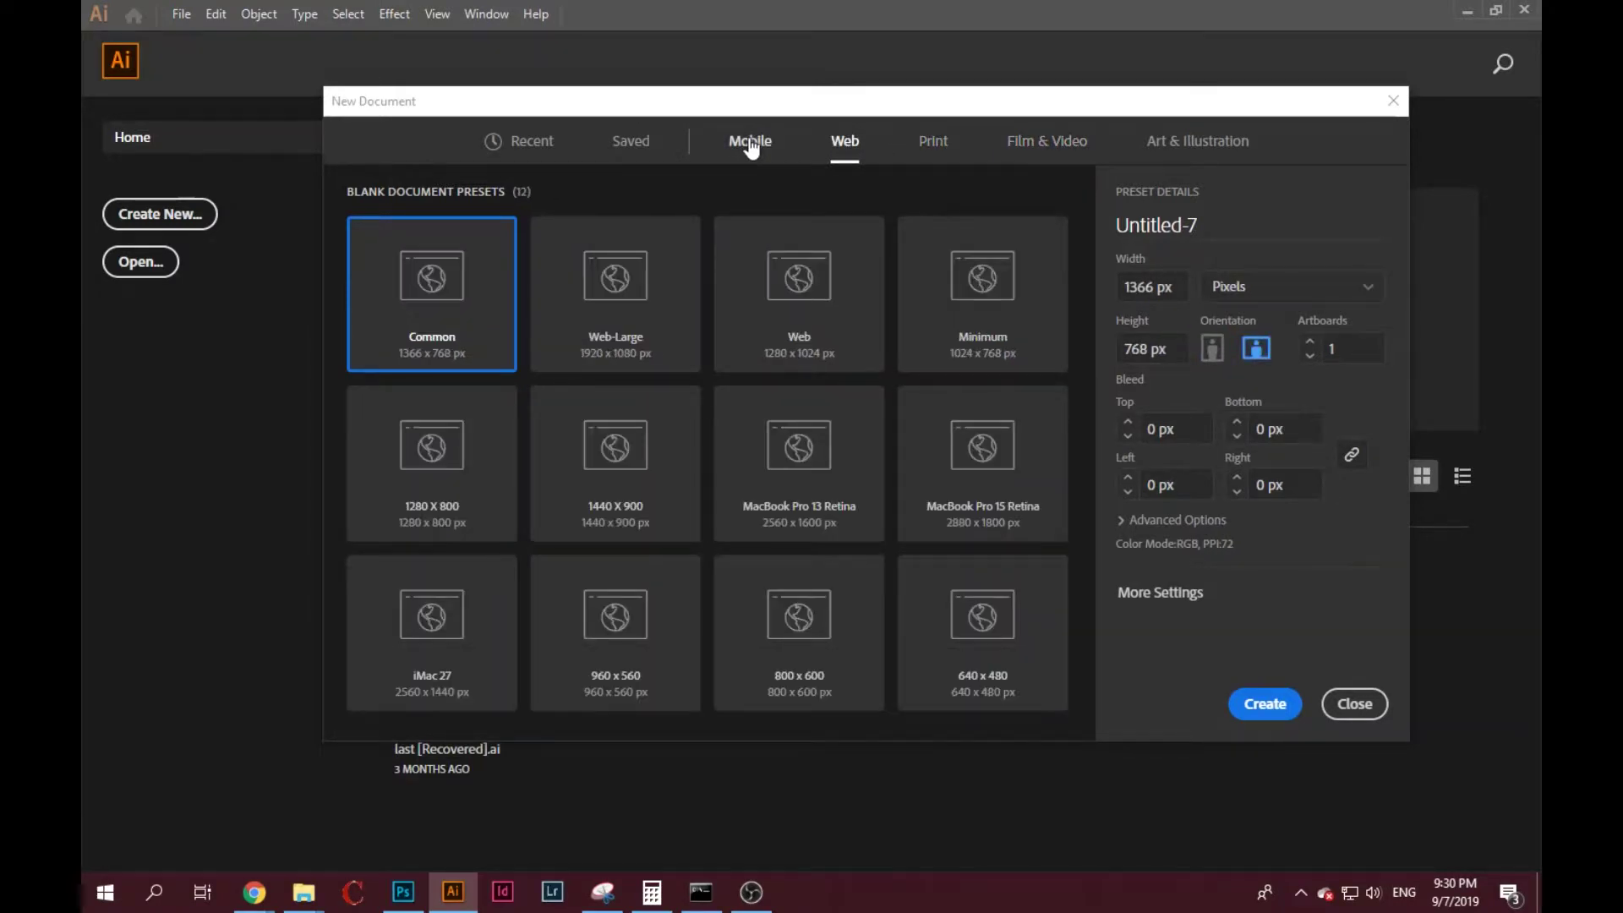
left_click(751, 143)
Try iPhone X, MacBook Pro 13, A3, B4 and B5 sizes, settling on A4 Print.
left_click(634, 348)
left_click(454, 351)
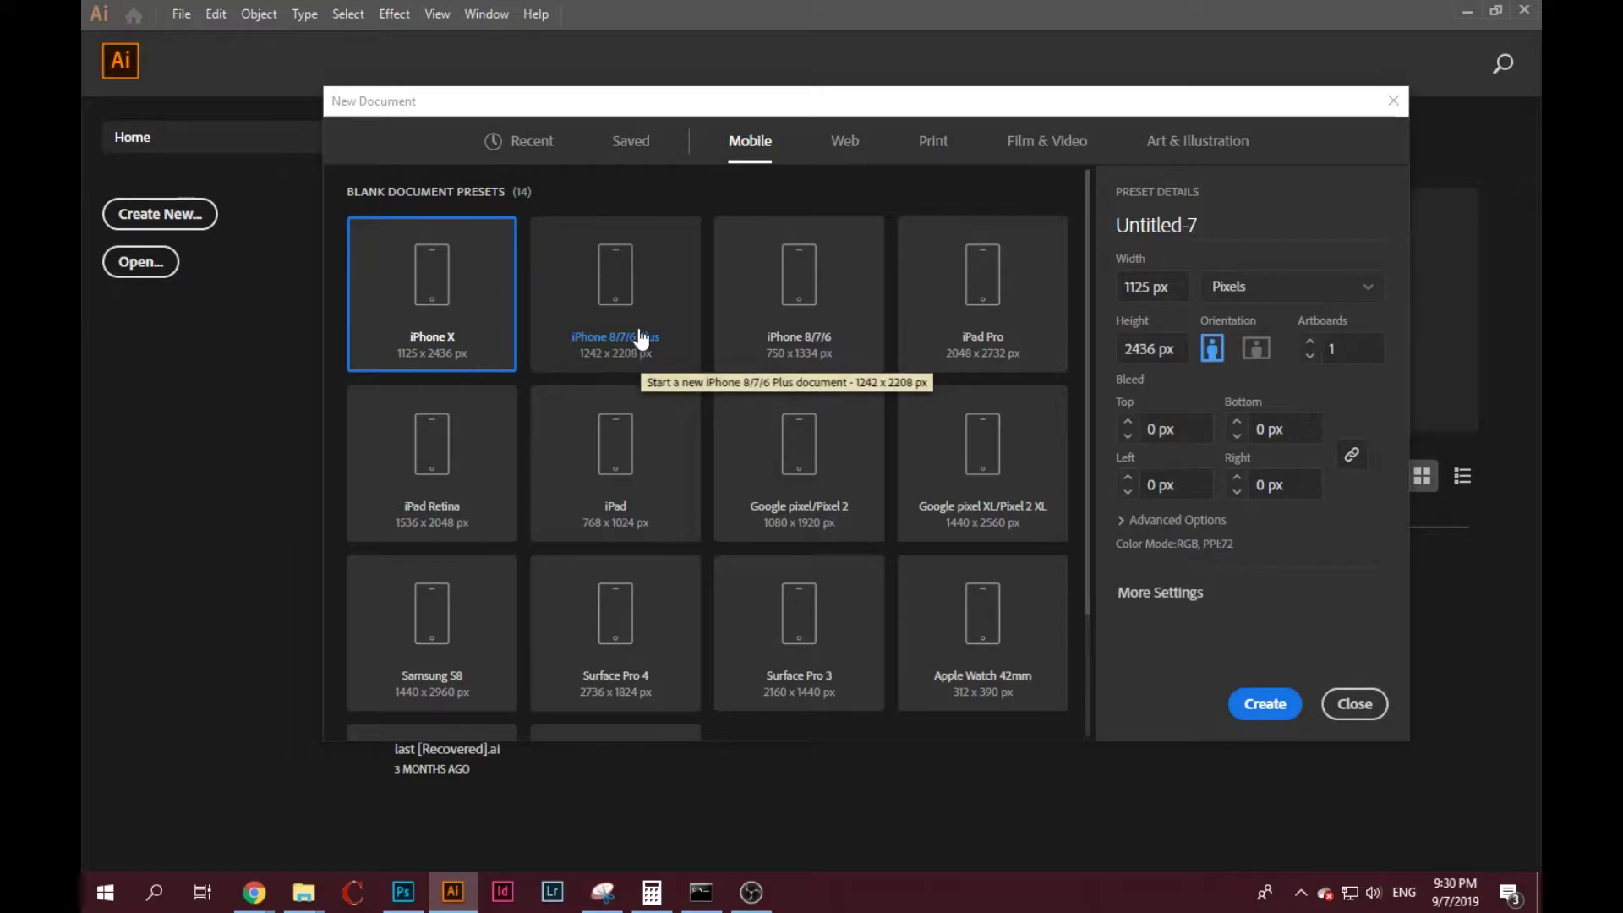
left_click(844, 142)
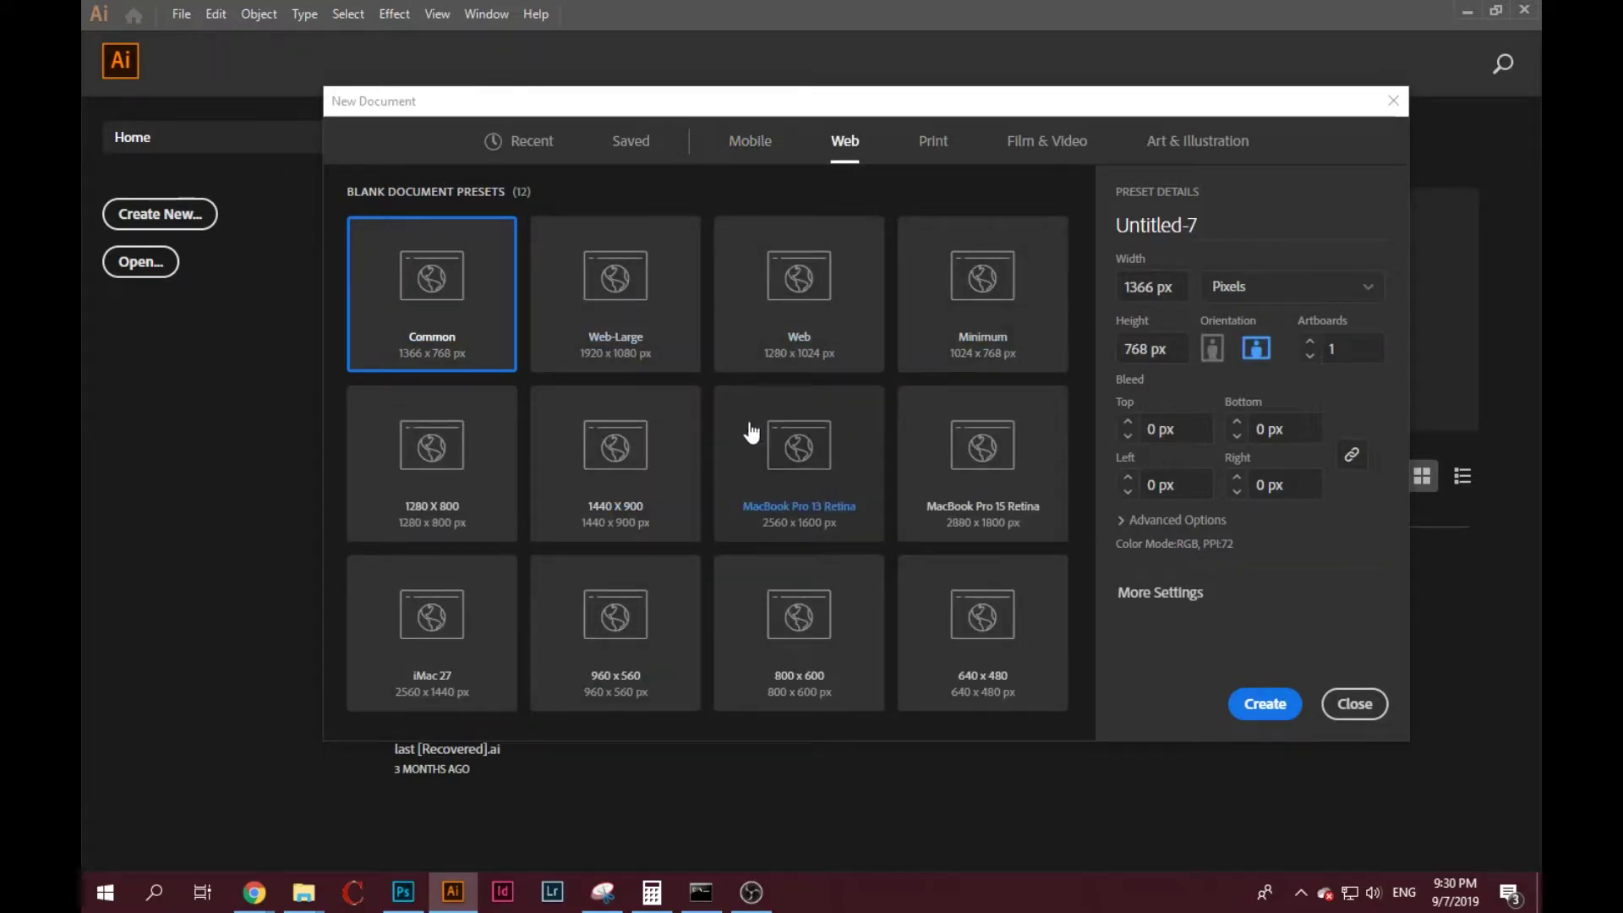
left_click(825, 472)
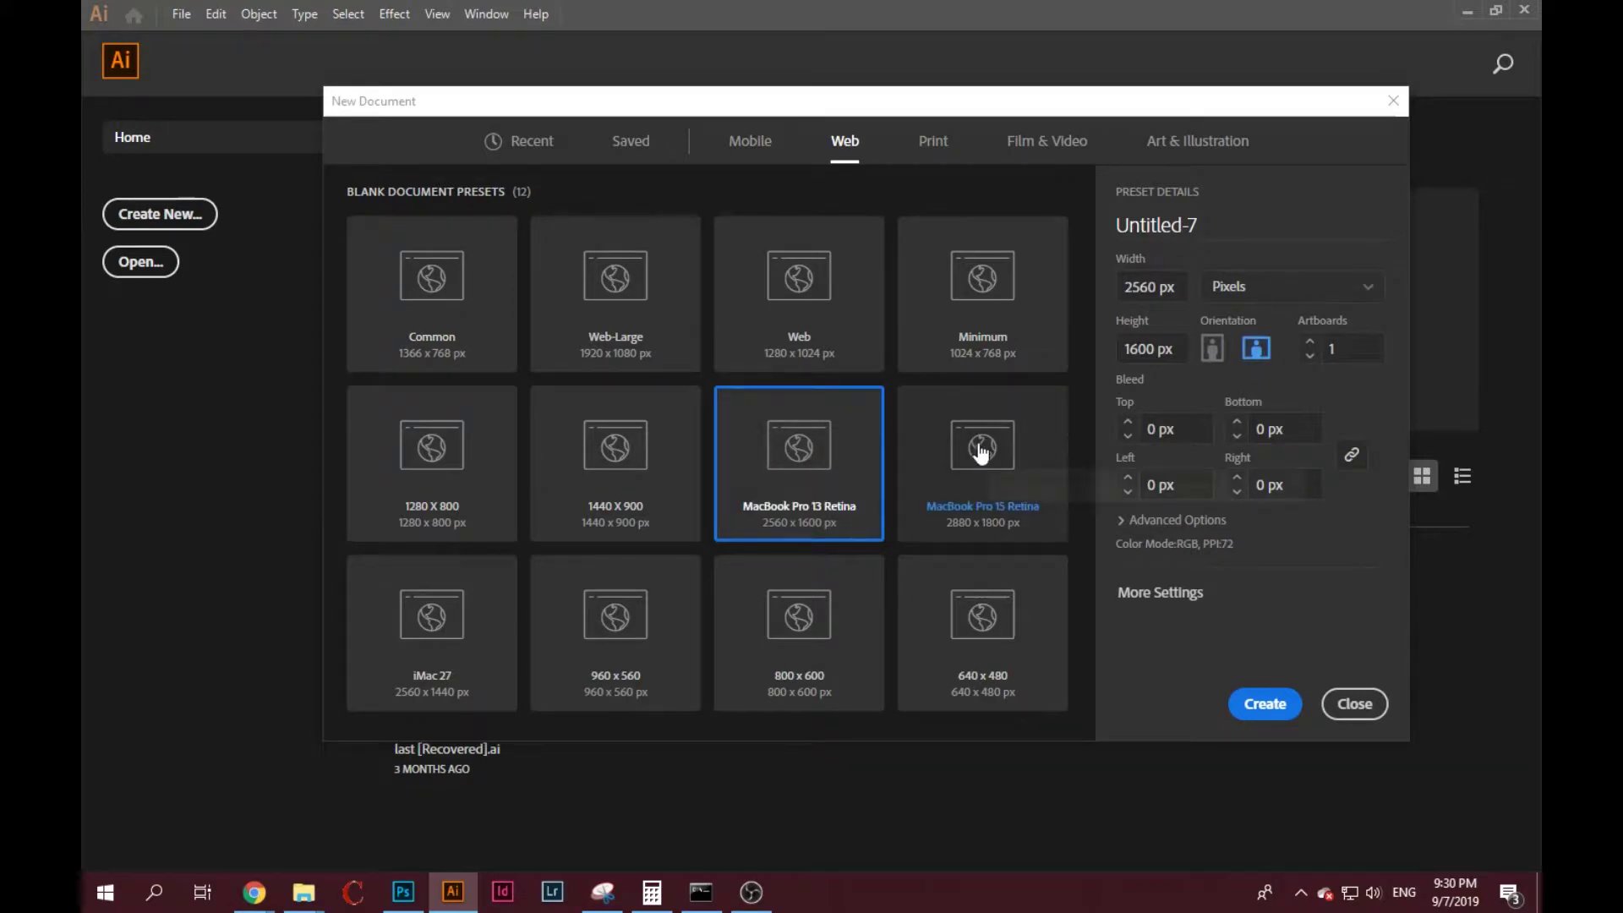
left_click(936, 146)
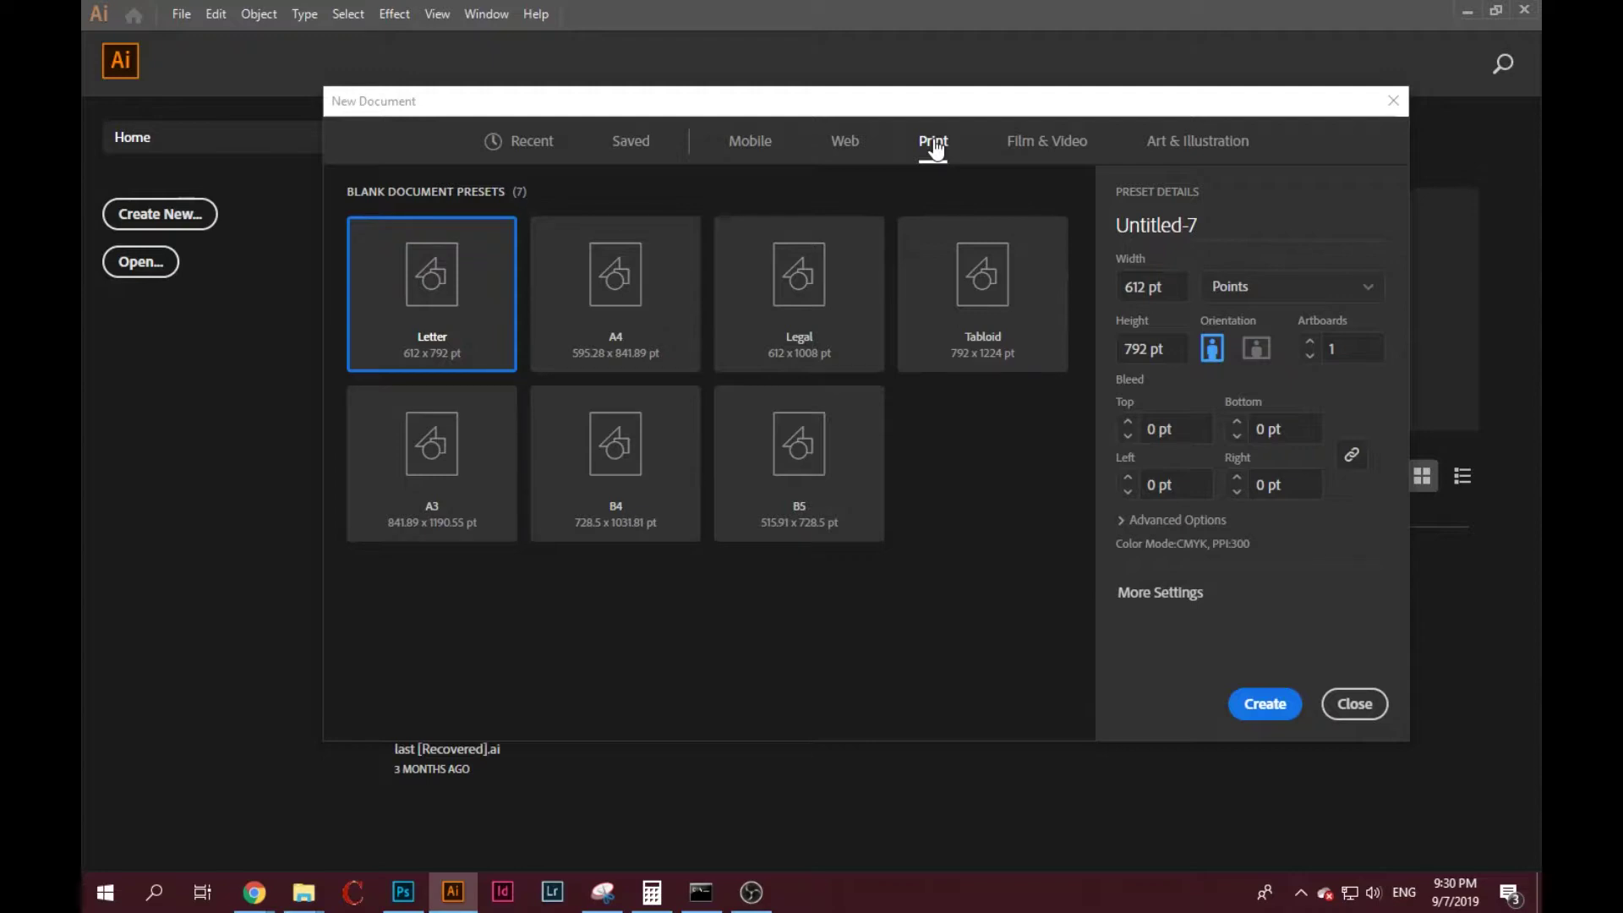
left_click(603, 347)
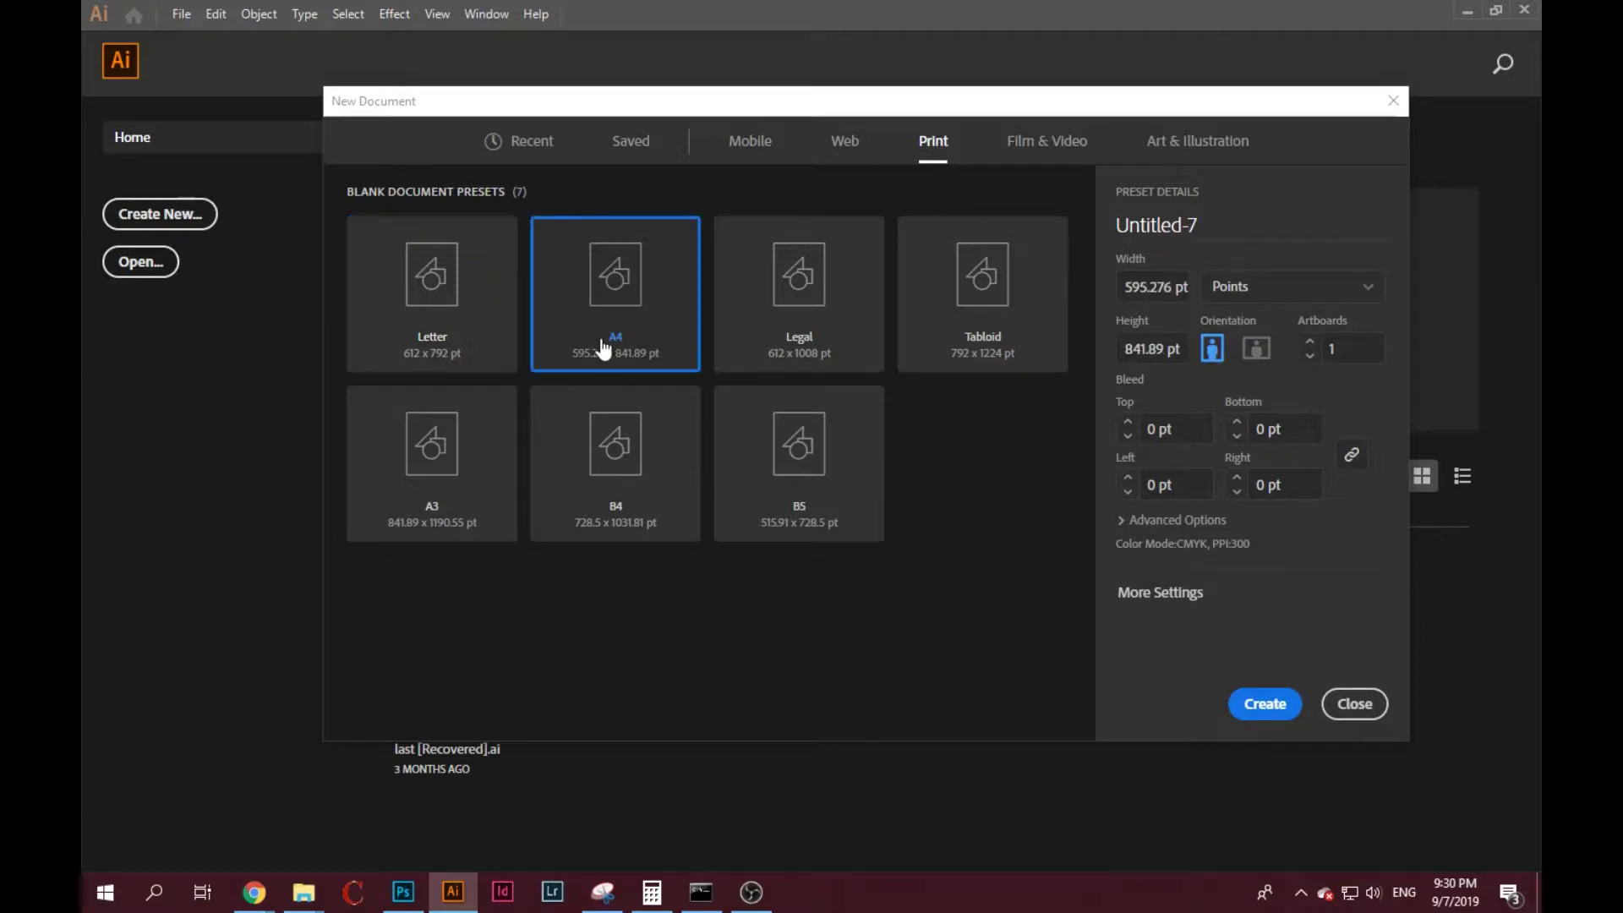
left_click(442, 478)
left_click(674, 467)
left_click(793, 449)
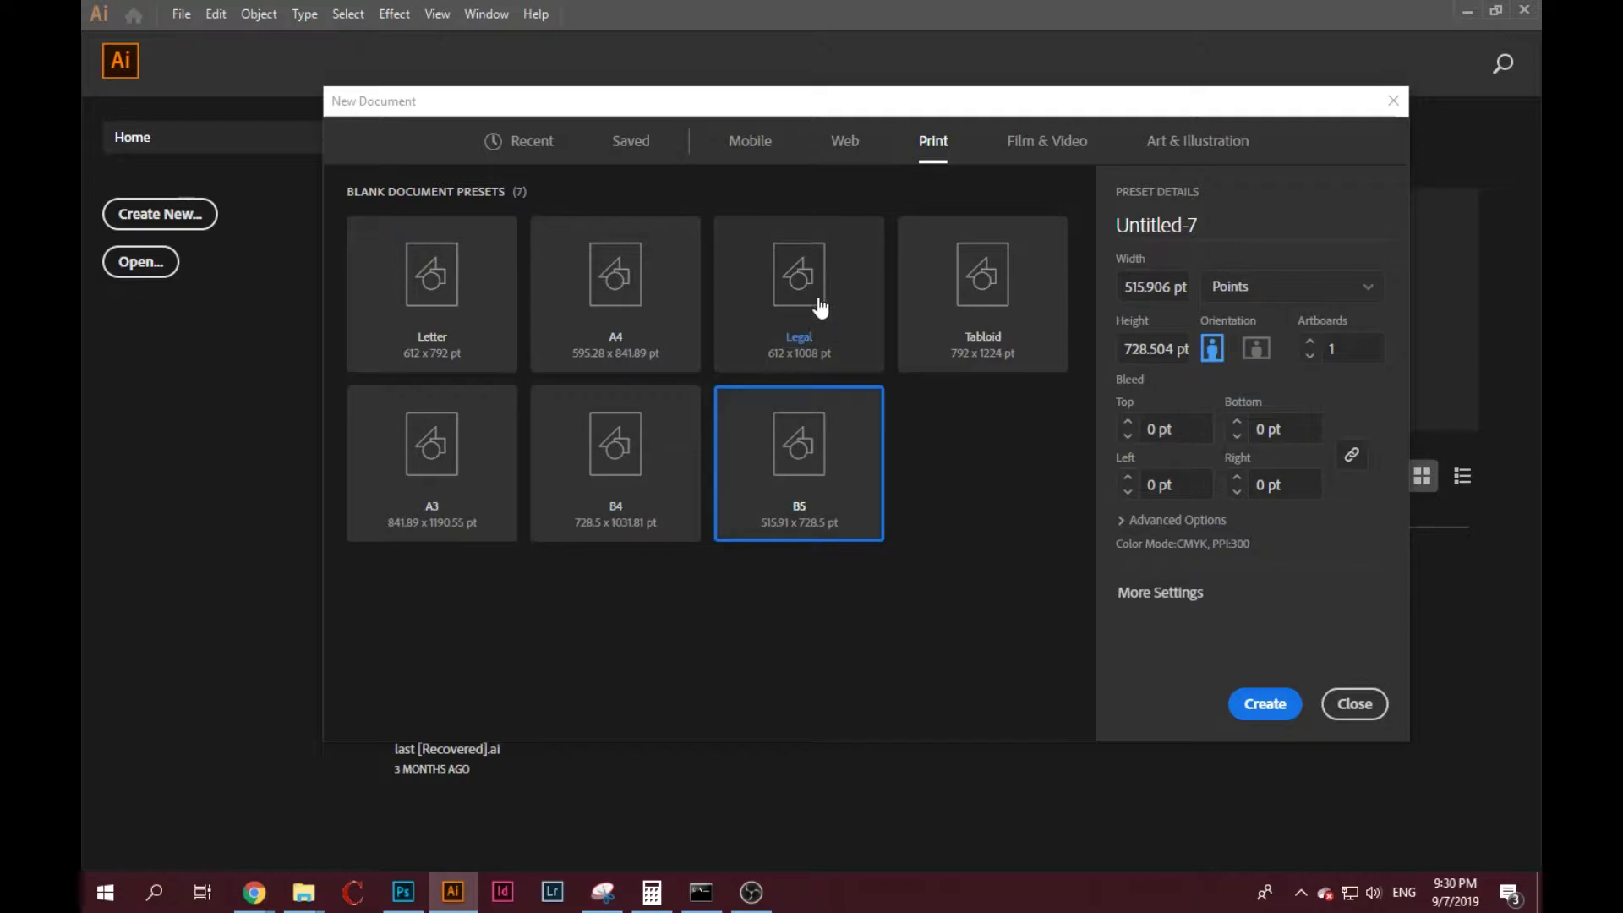
left_click(647, 313)
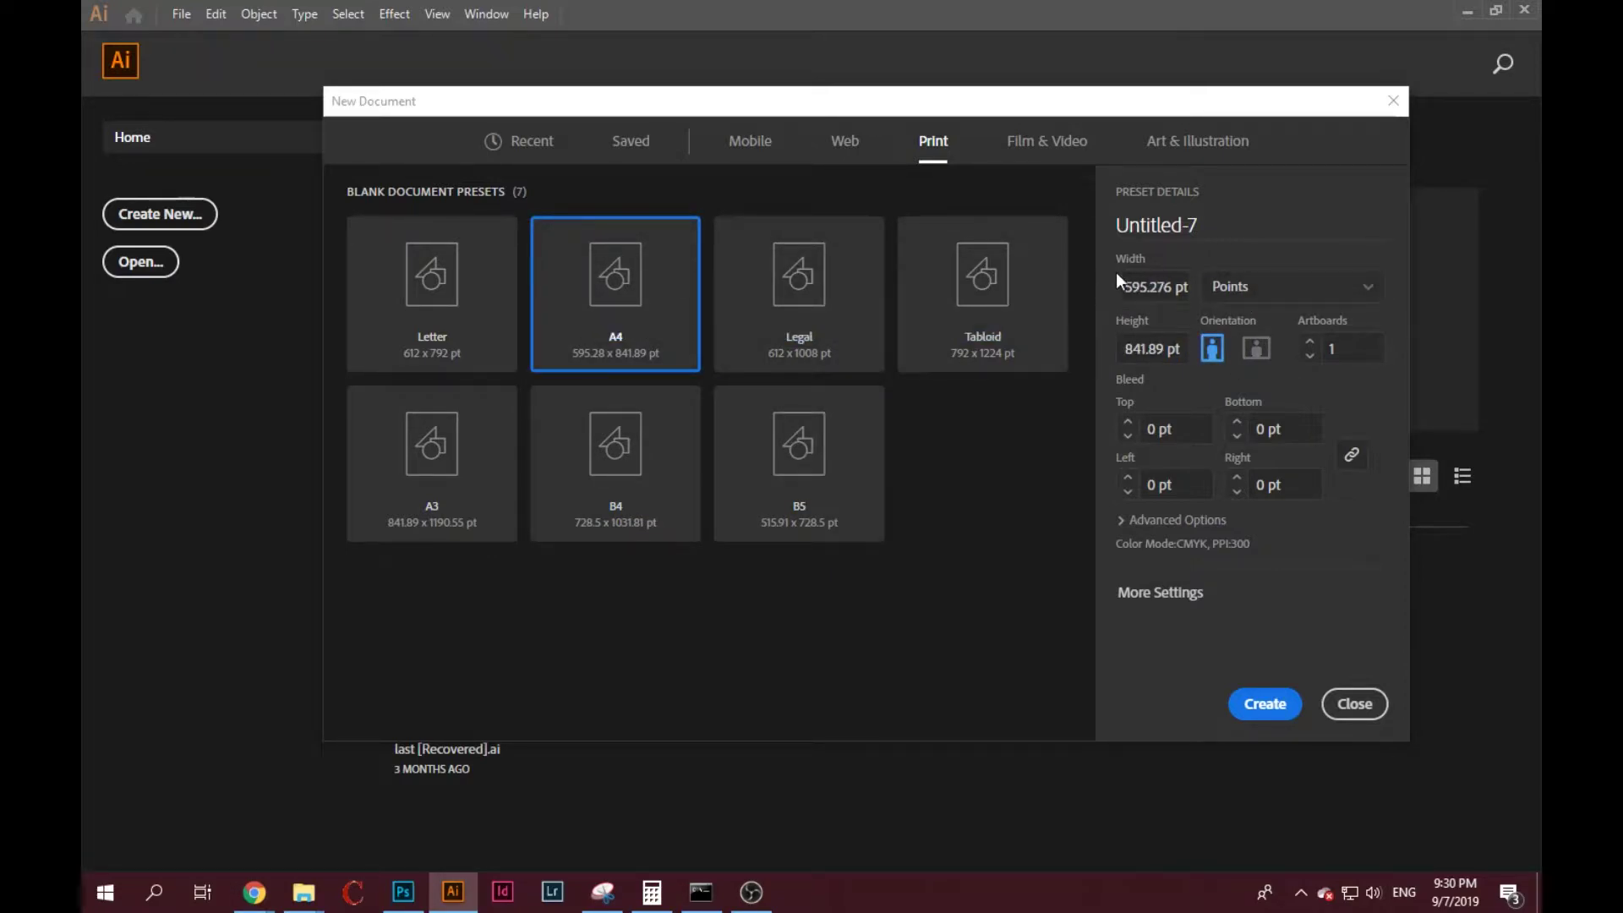
left_click(1165, 217)
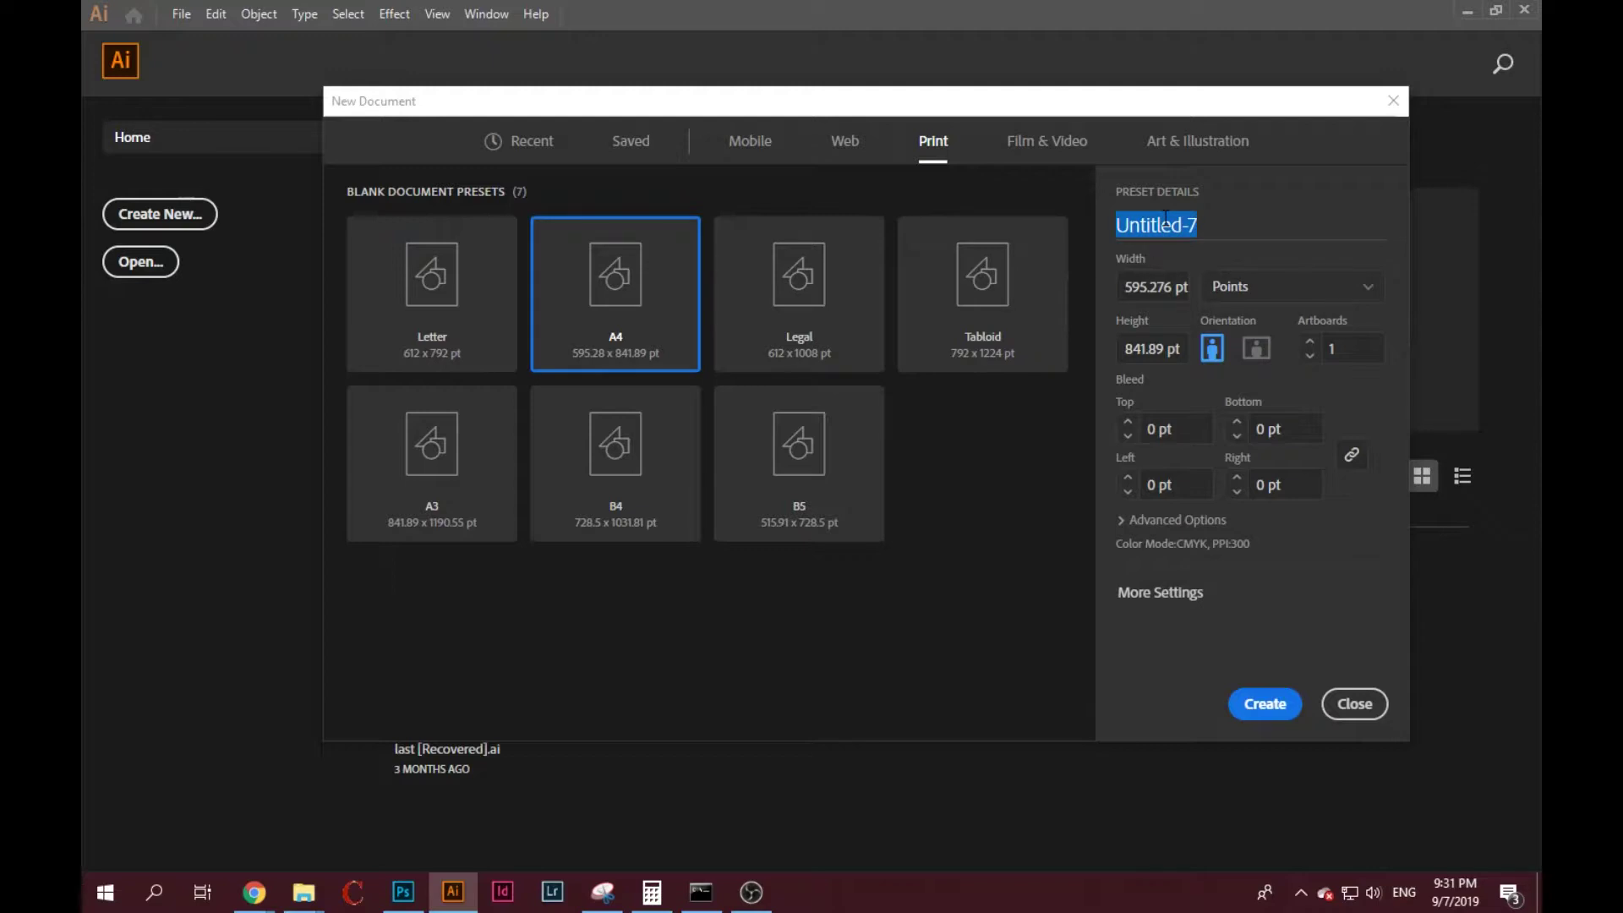
Name the new document 'xicheel1'.
type("lesson1")
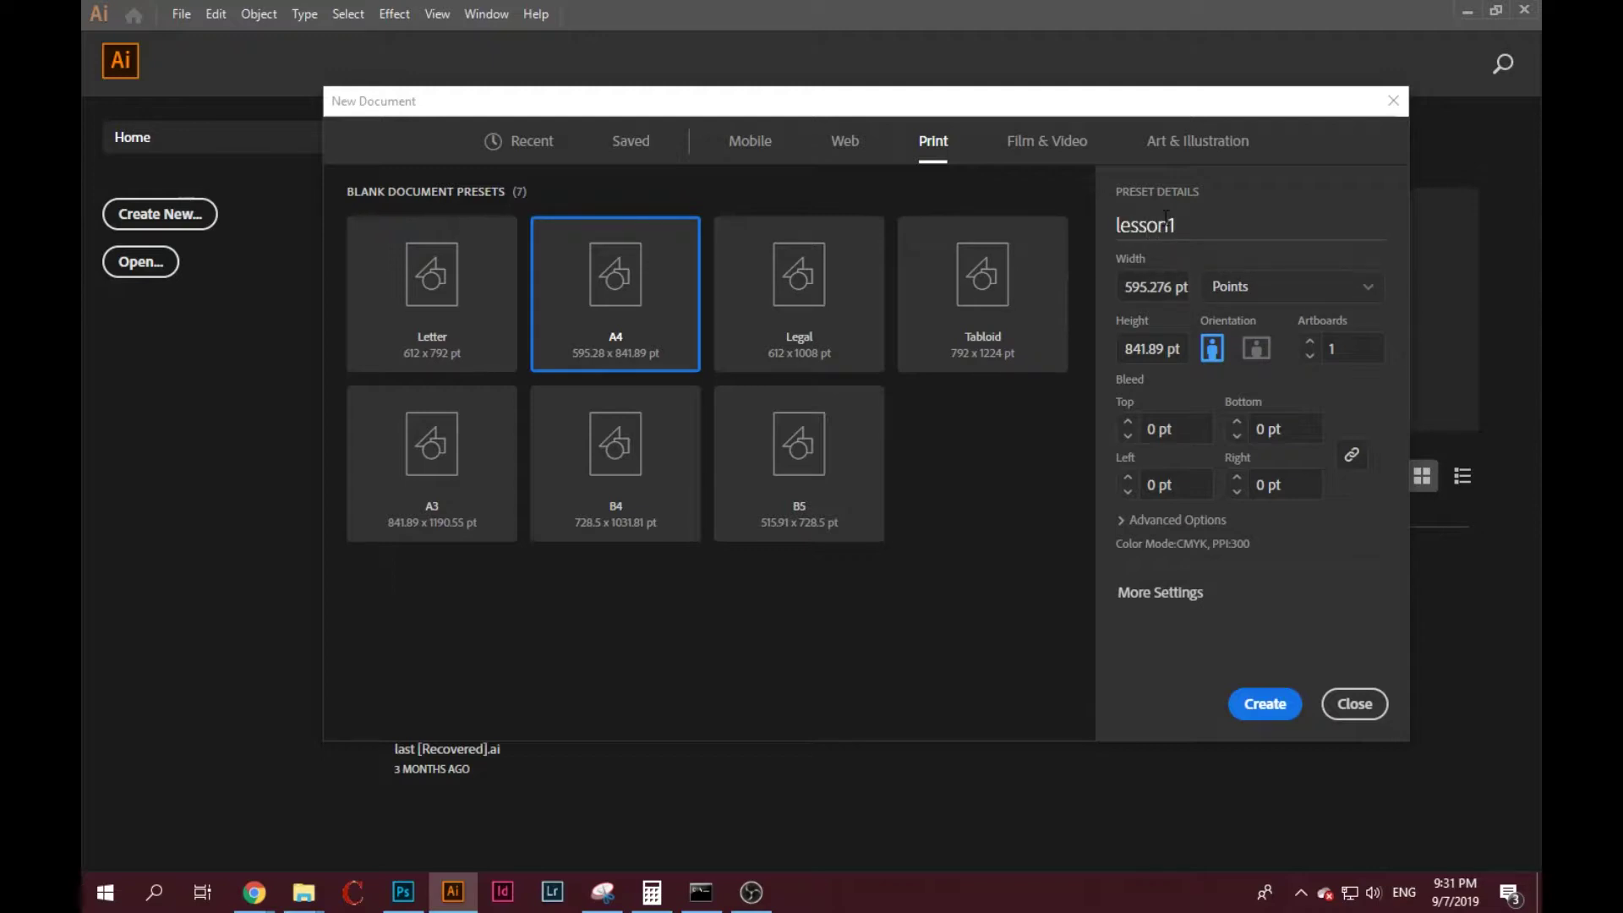
double_click(1166, 217)
type("xichel")
key("BackSpace")
type("el1")
Change the document units to centimetres, briefly trying millimetres first.
left_click(1167, 288)
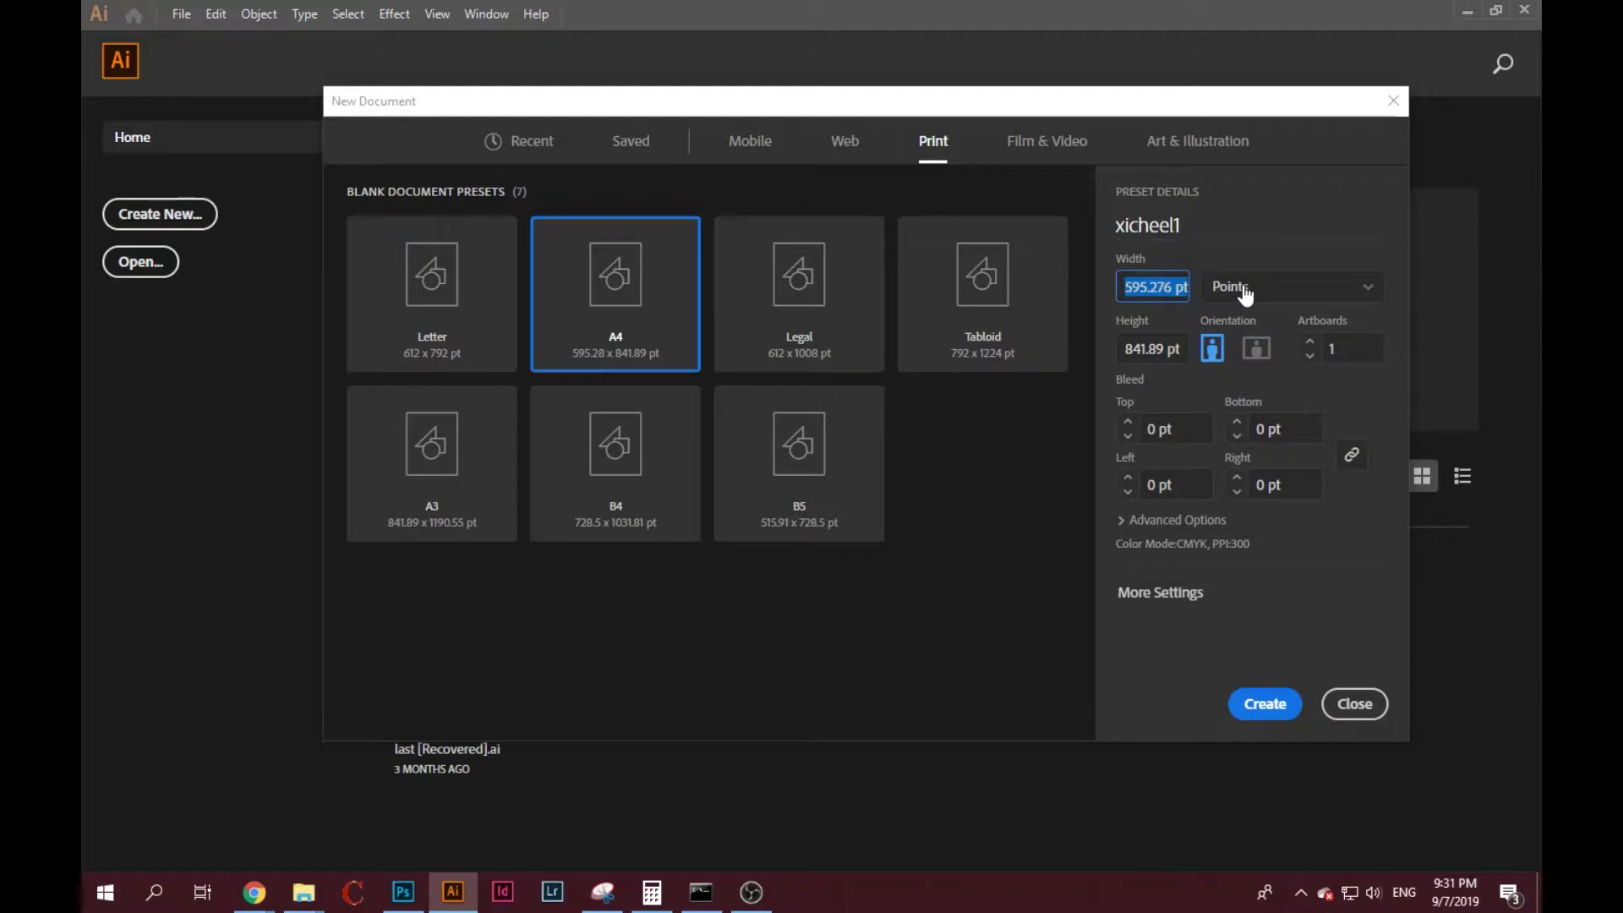
left_click(1246, 291)
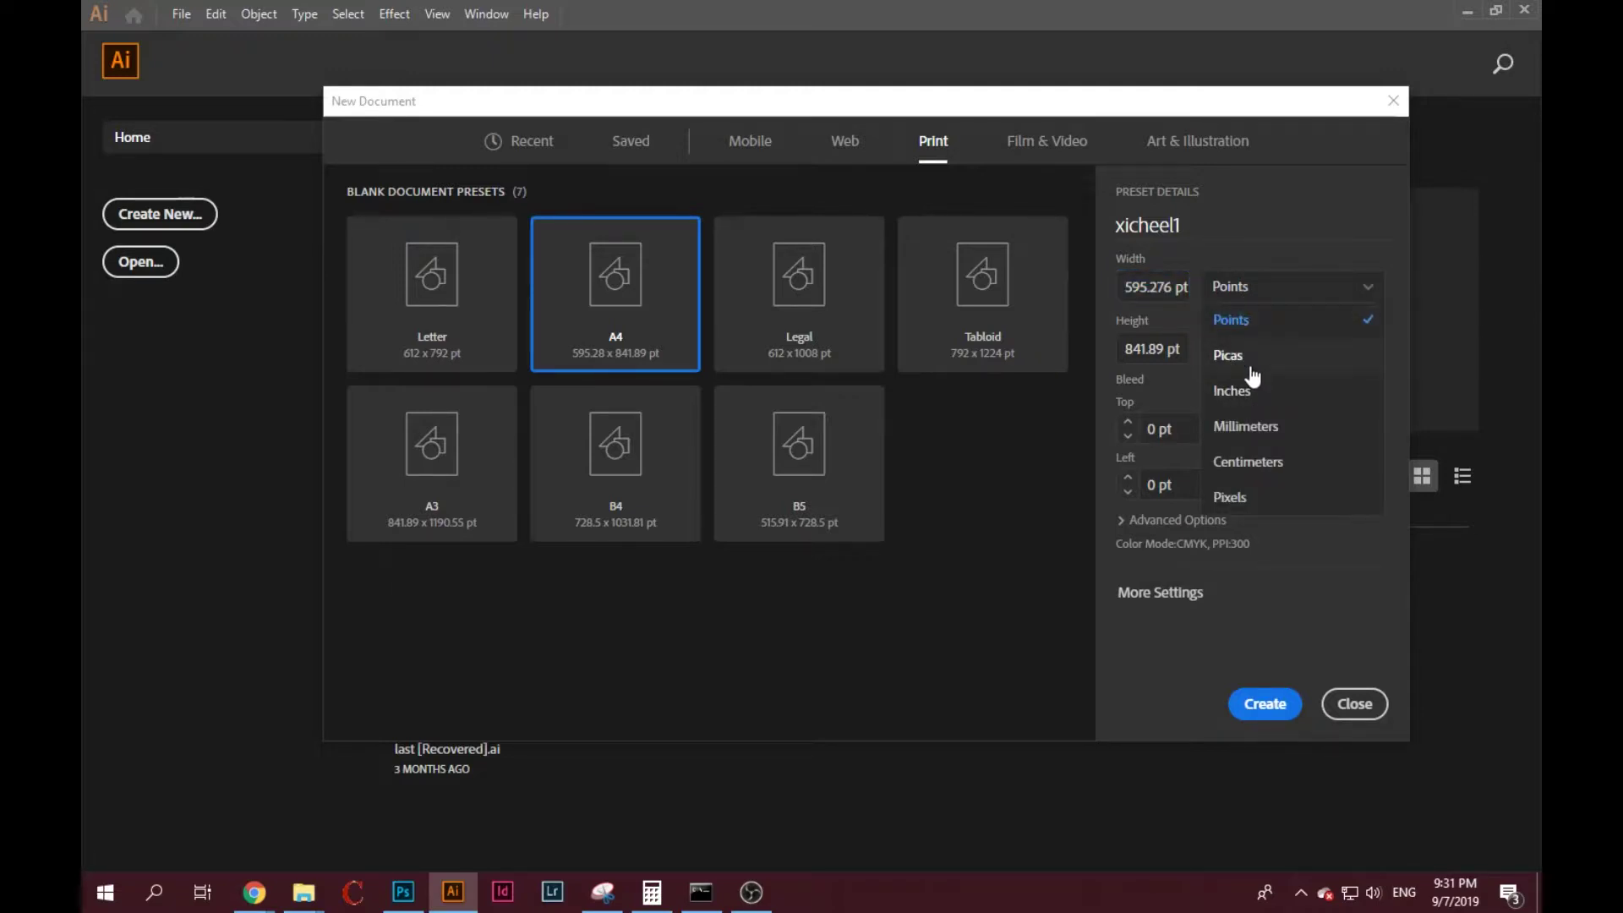
left_click(1258, 292)
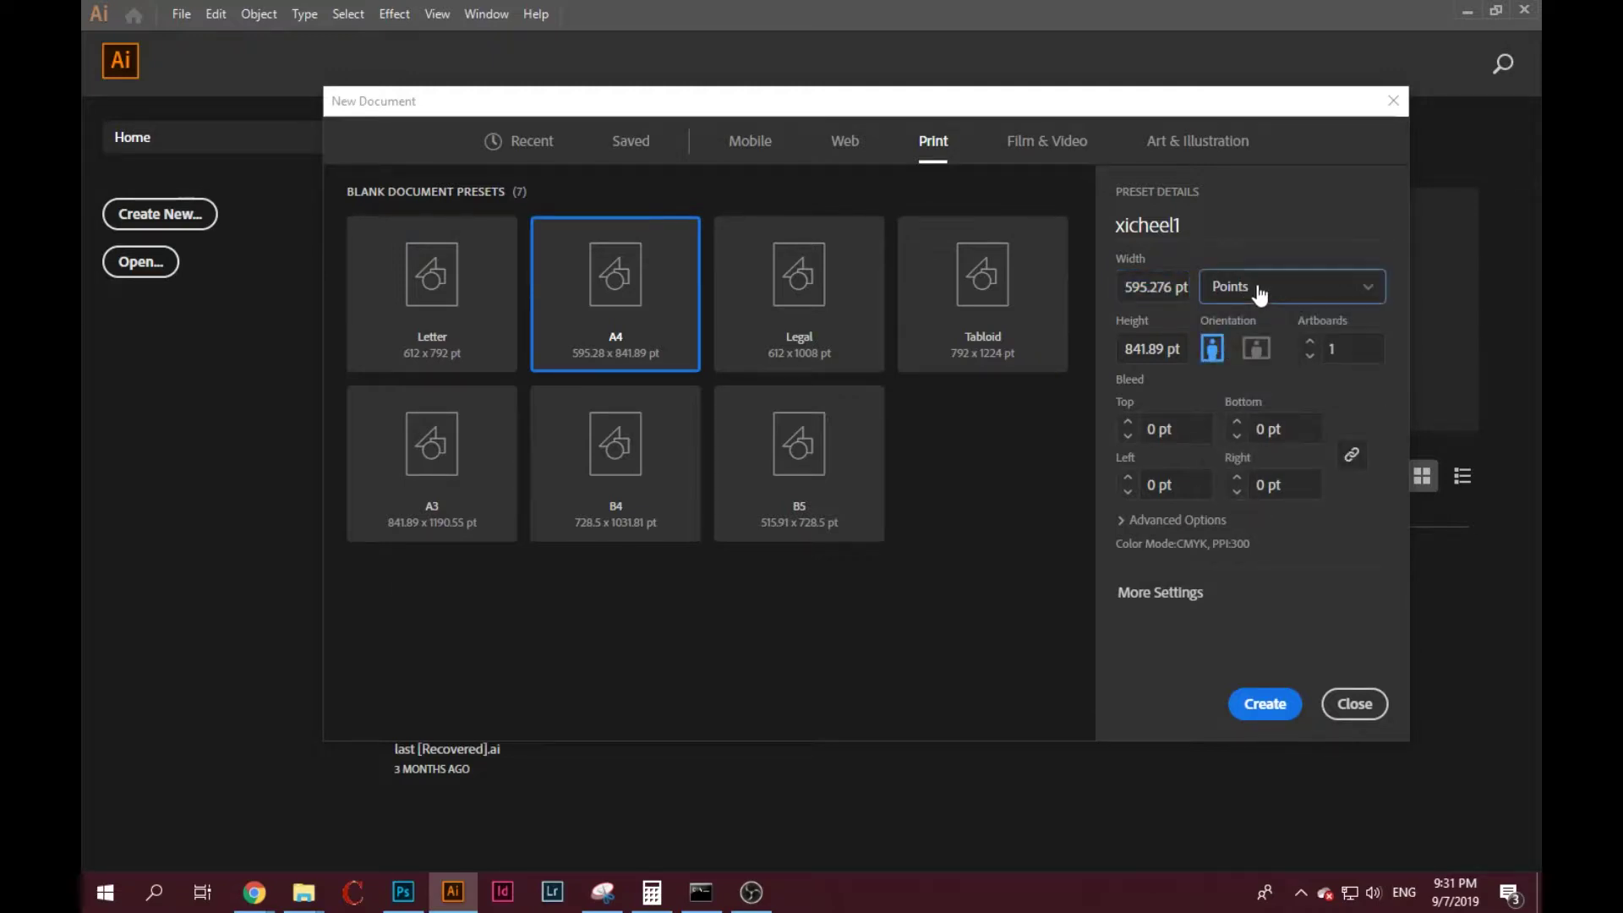
left_click(1272, 427)
left_click(1260, 294)
left_click(1269, 461)
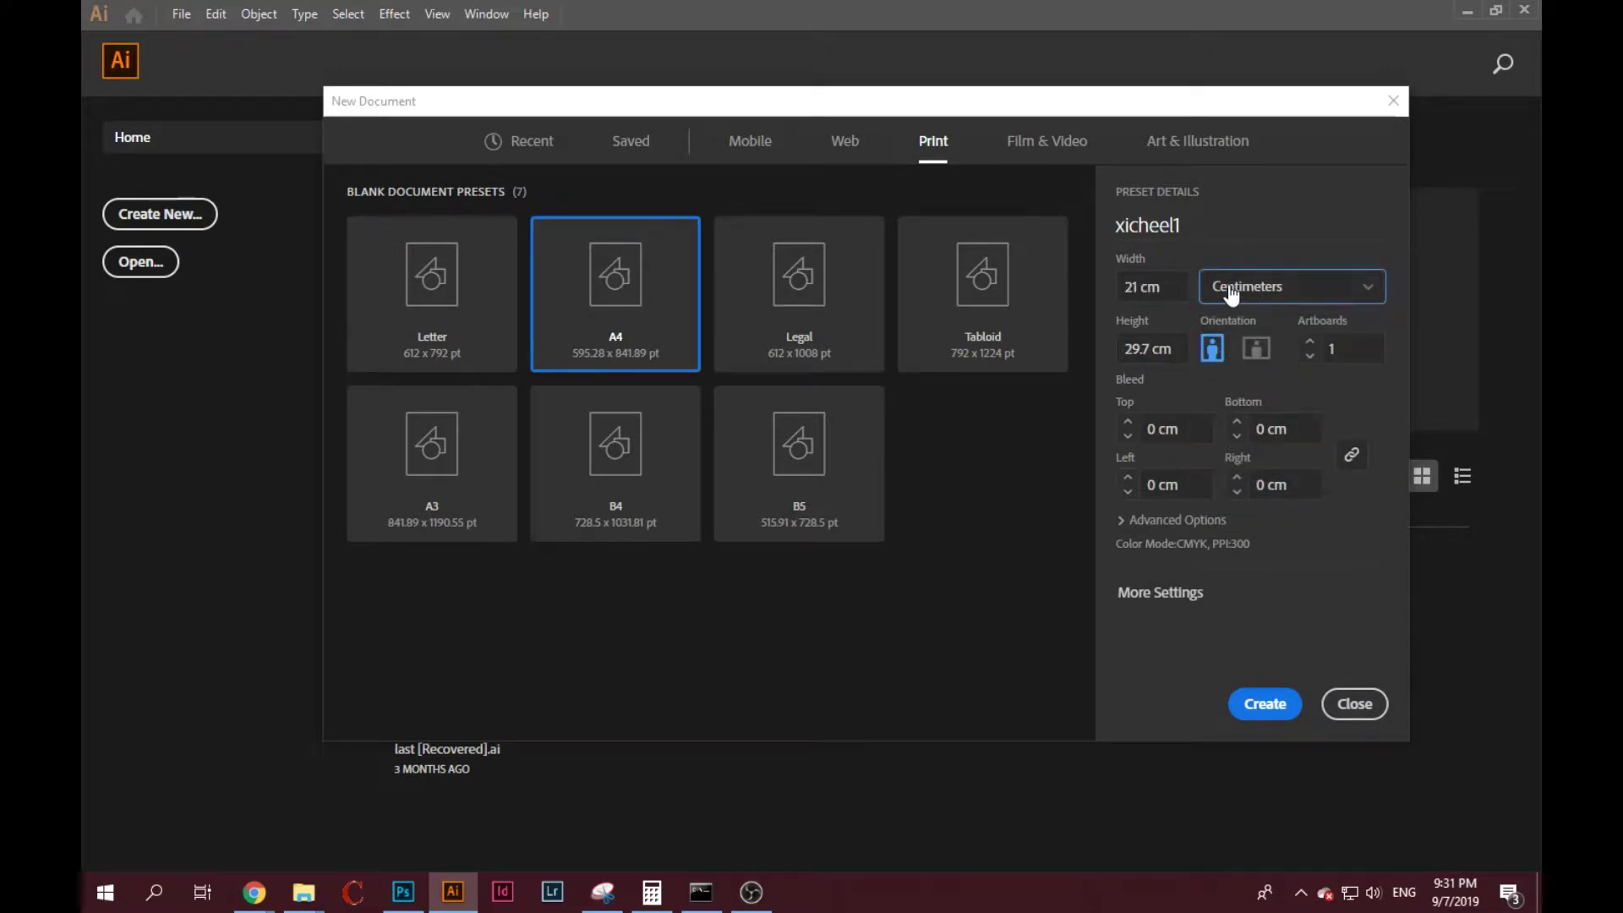
Try landscape, return to portrait 21 × 29.7 cm, and enter 2 artboards.
left_click(1147, 291)
left_click(1157, 354)
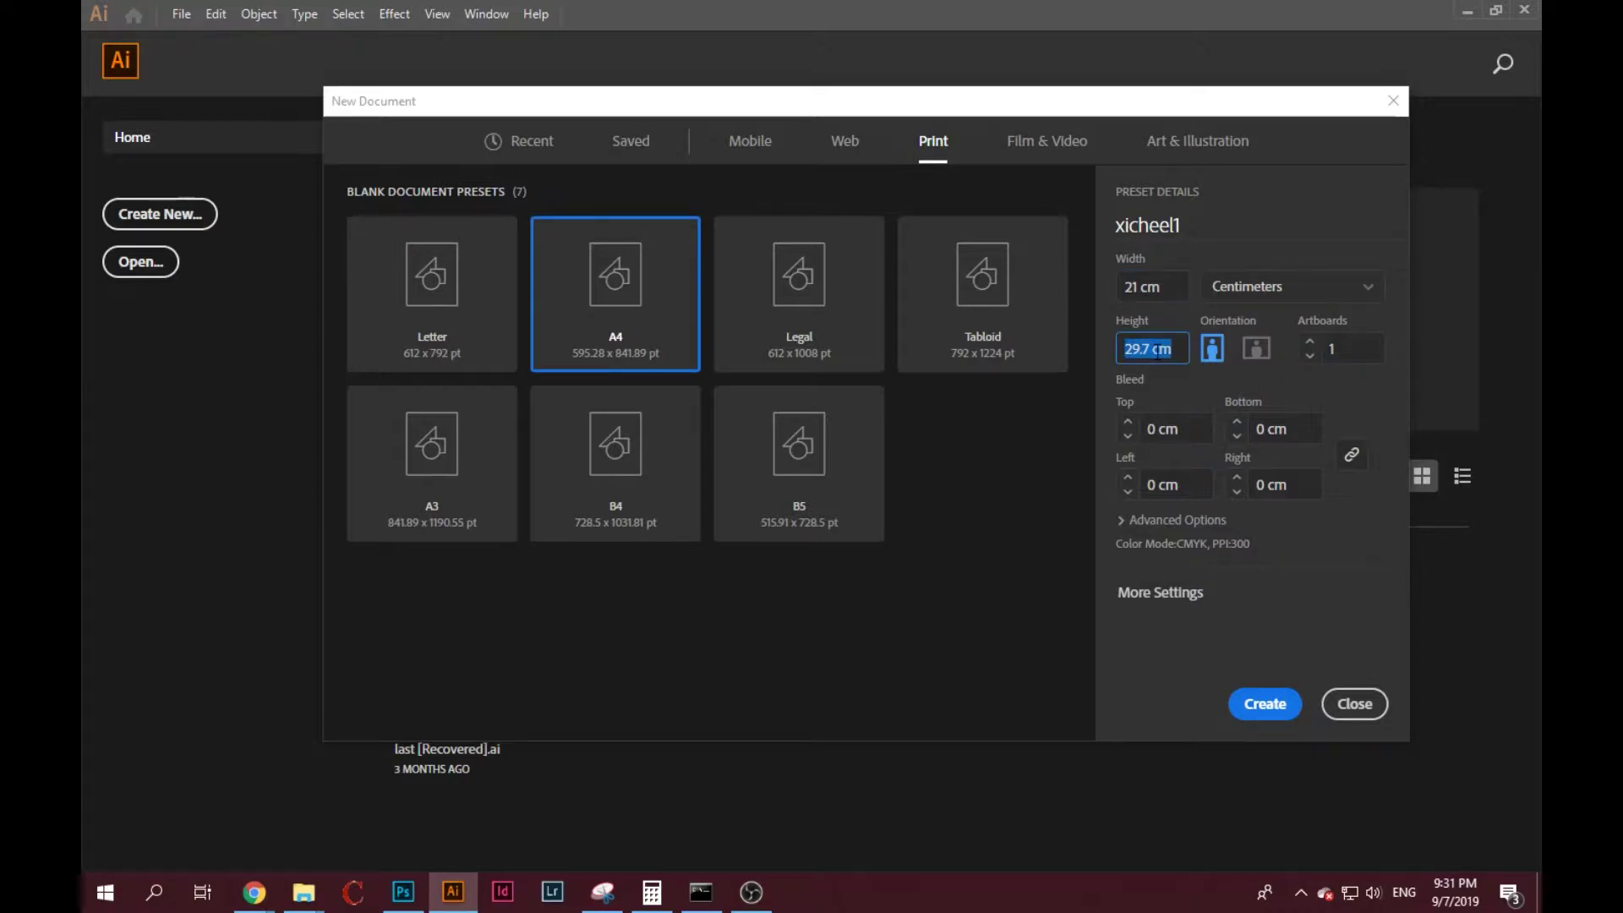
left_click(1259, 349)
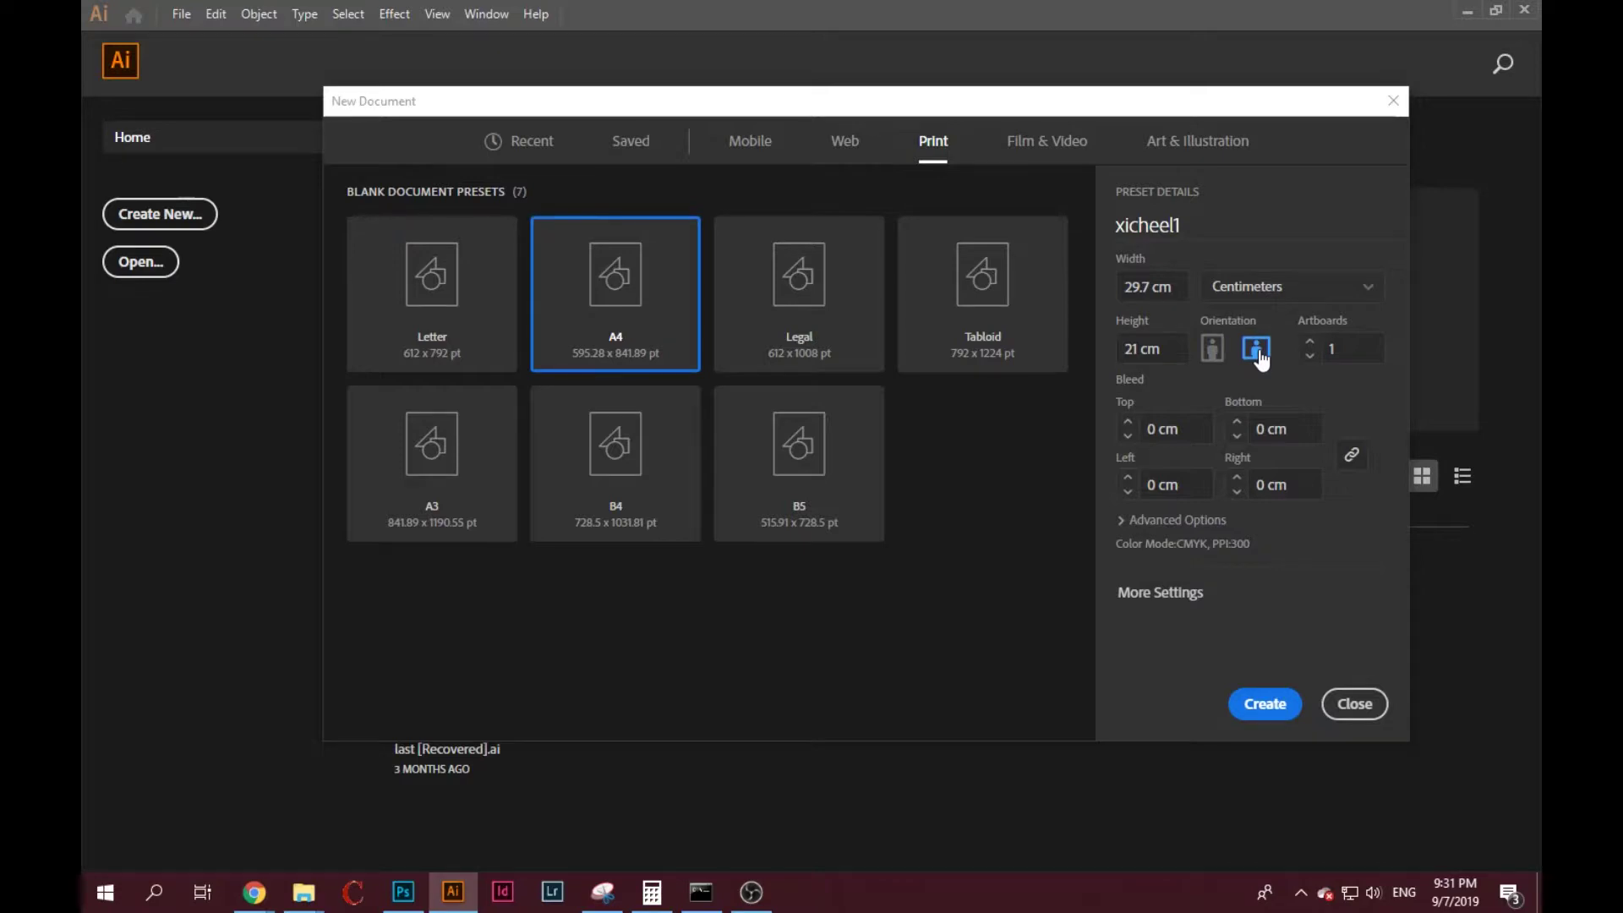
left_click(1215, 349)
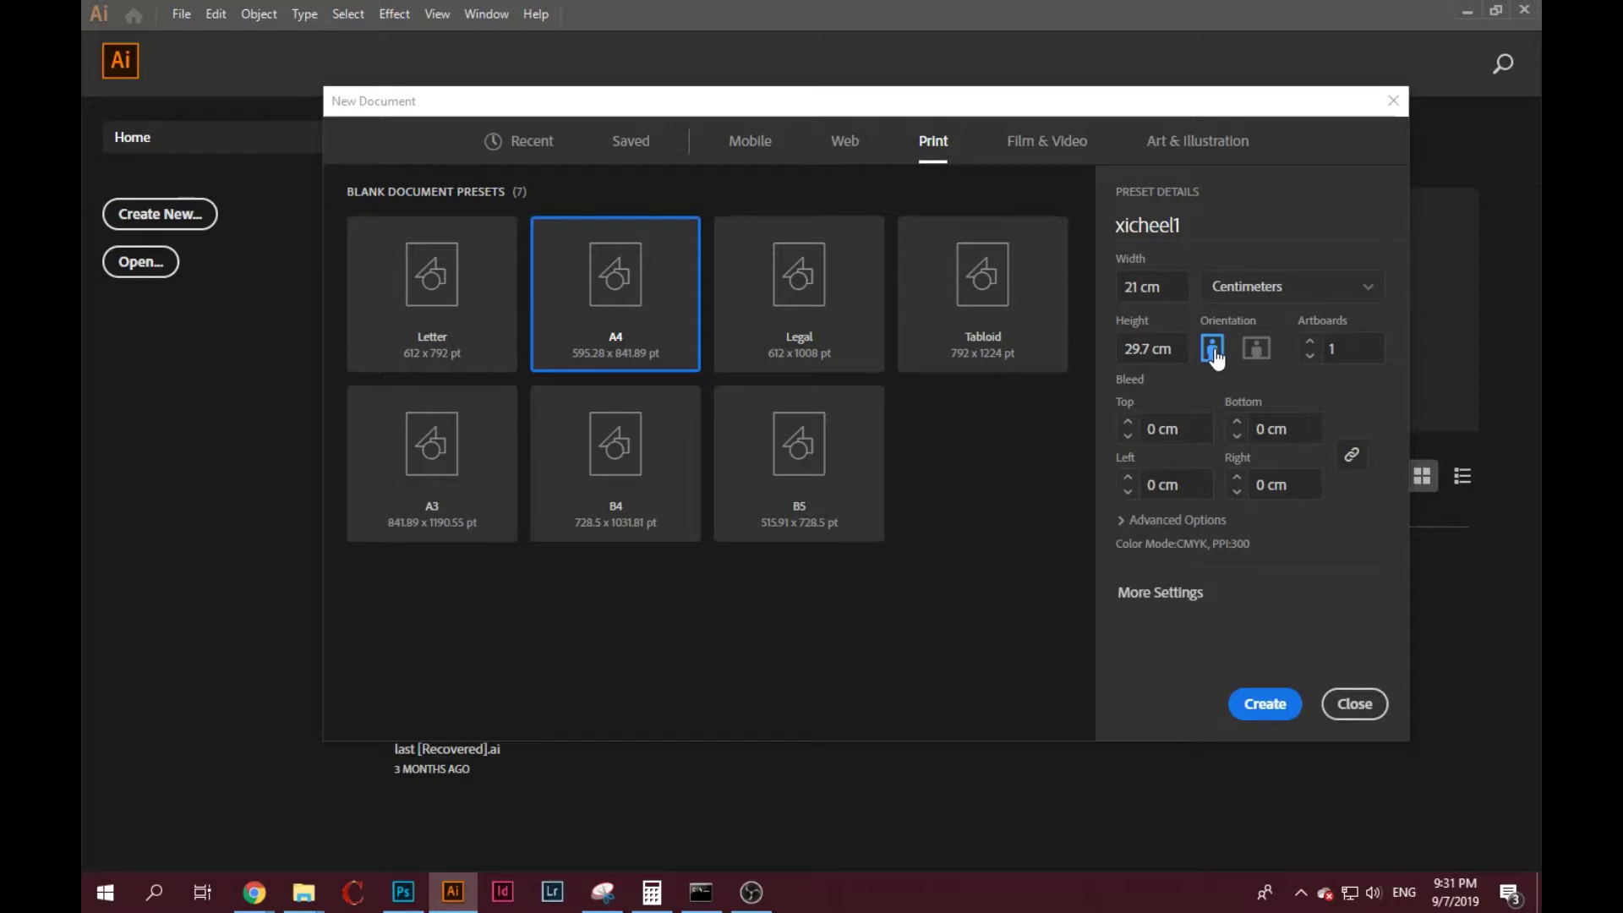
left_click(1343, 350)
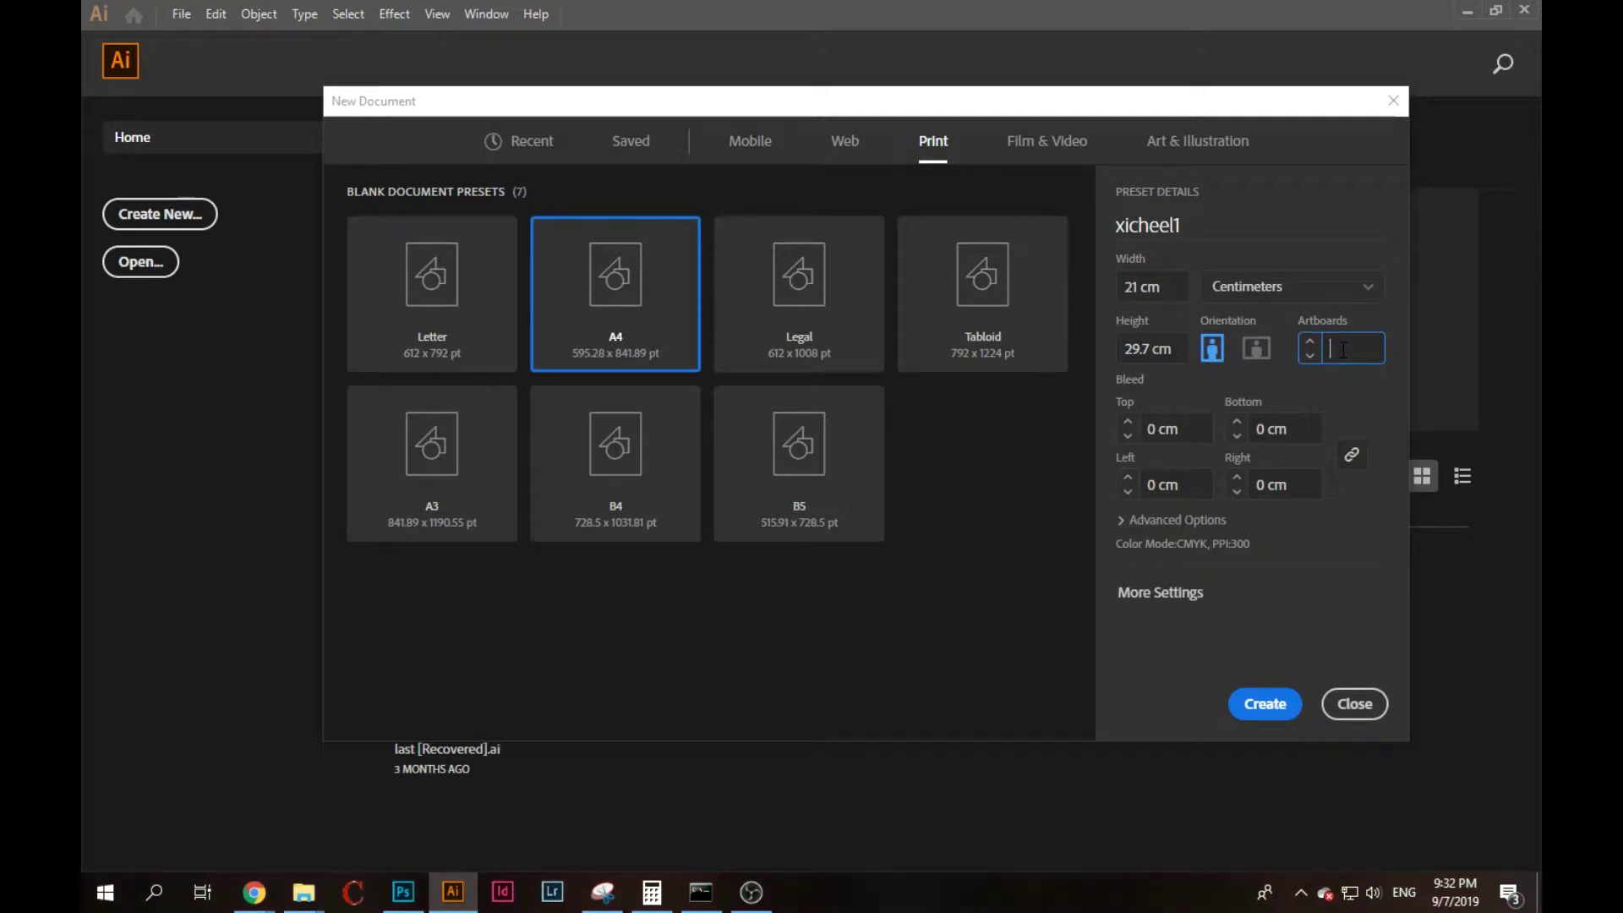
type("2")
Look over the bleed values and expand the Advanced Options.
left_click(1165, 431)
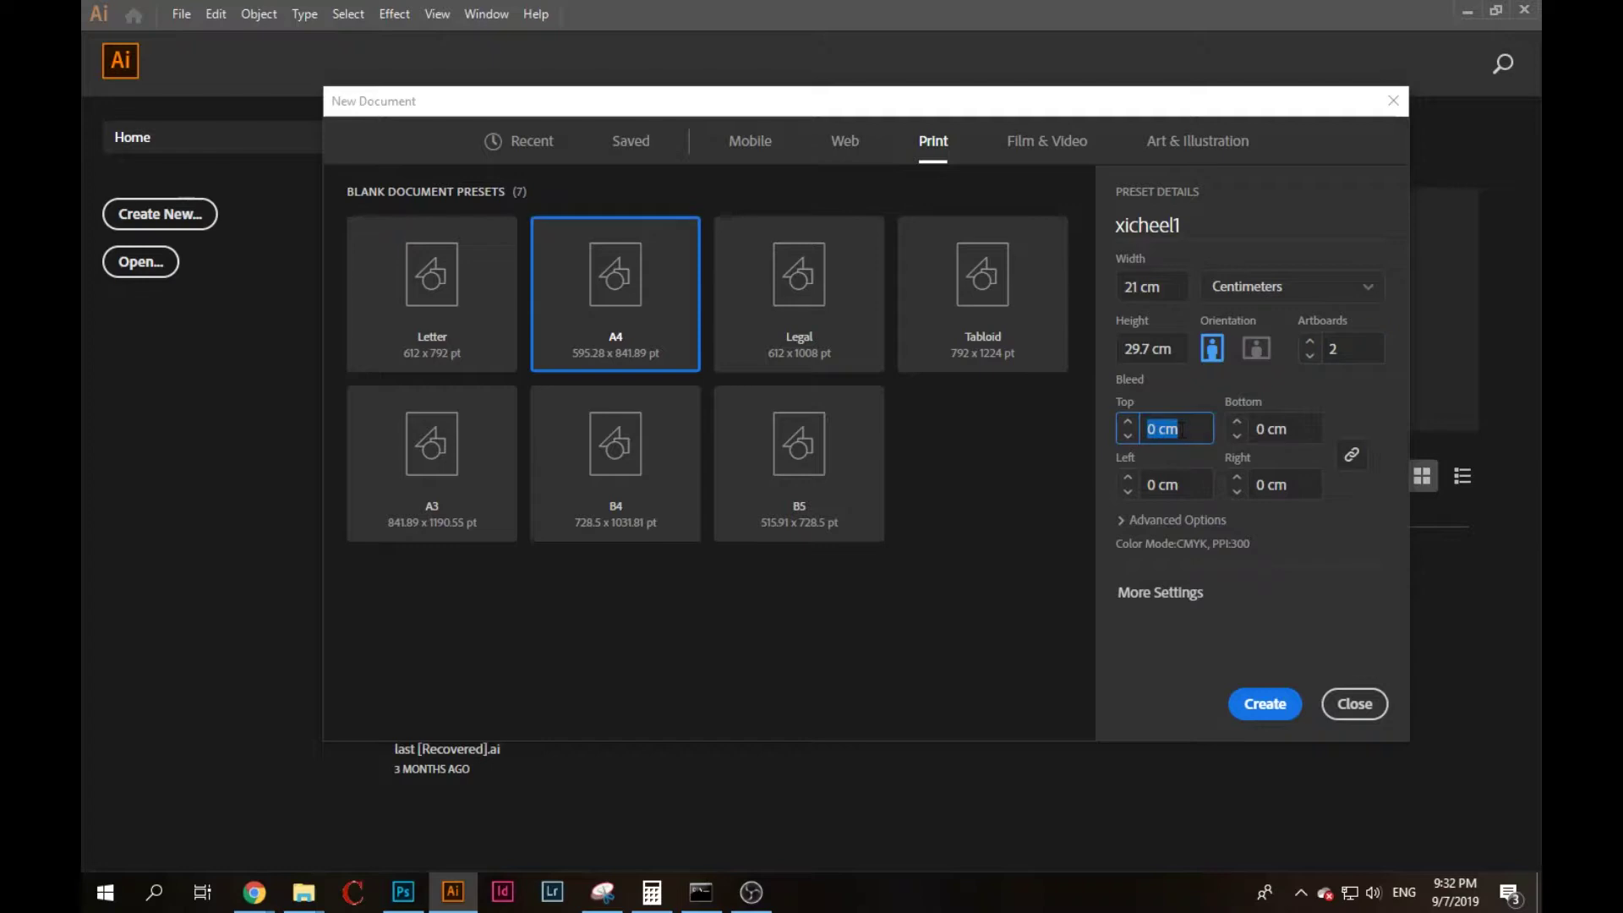
left_click(1131, 520)
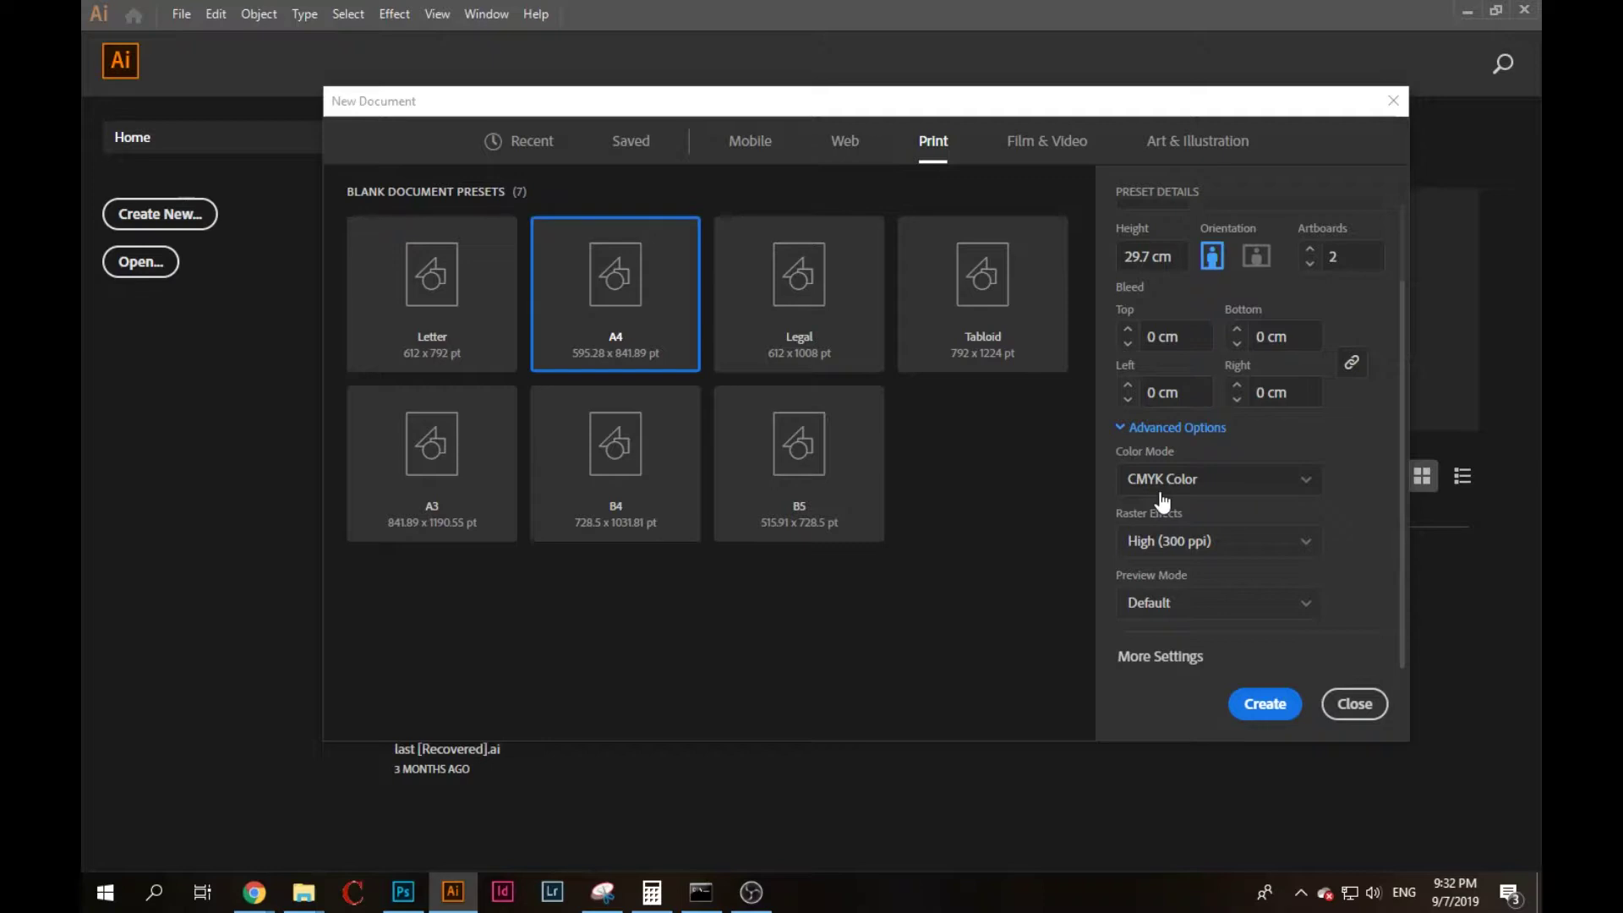
left_click(1166, 329)
key("Tab")
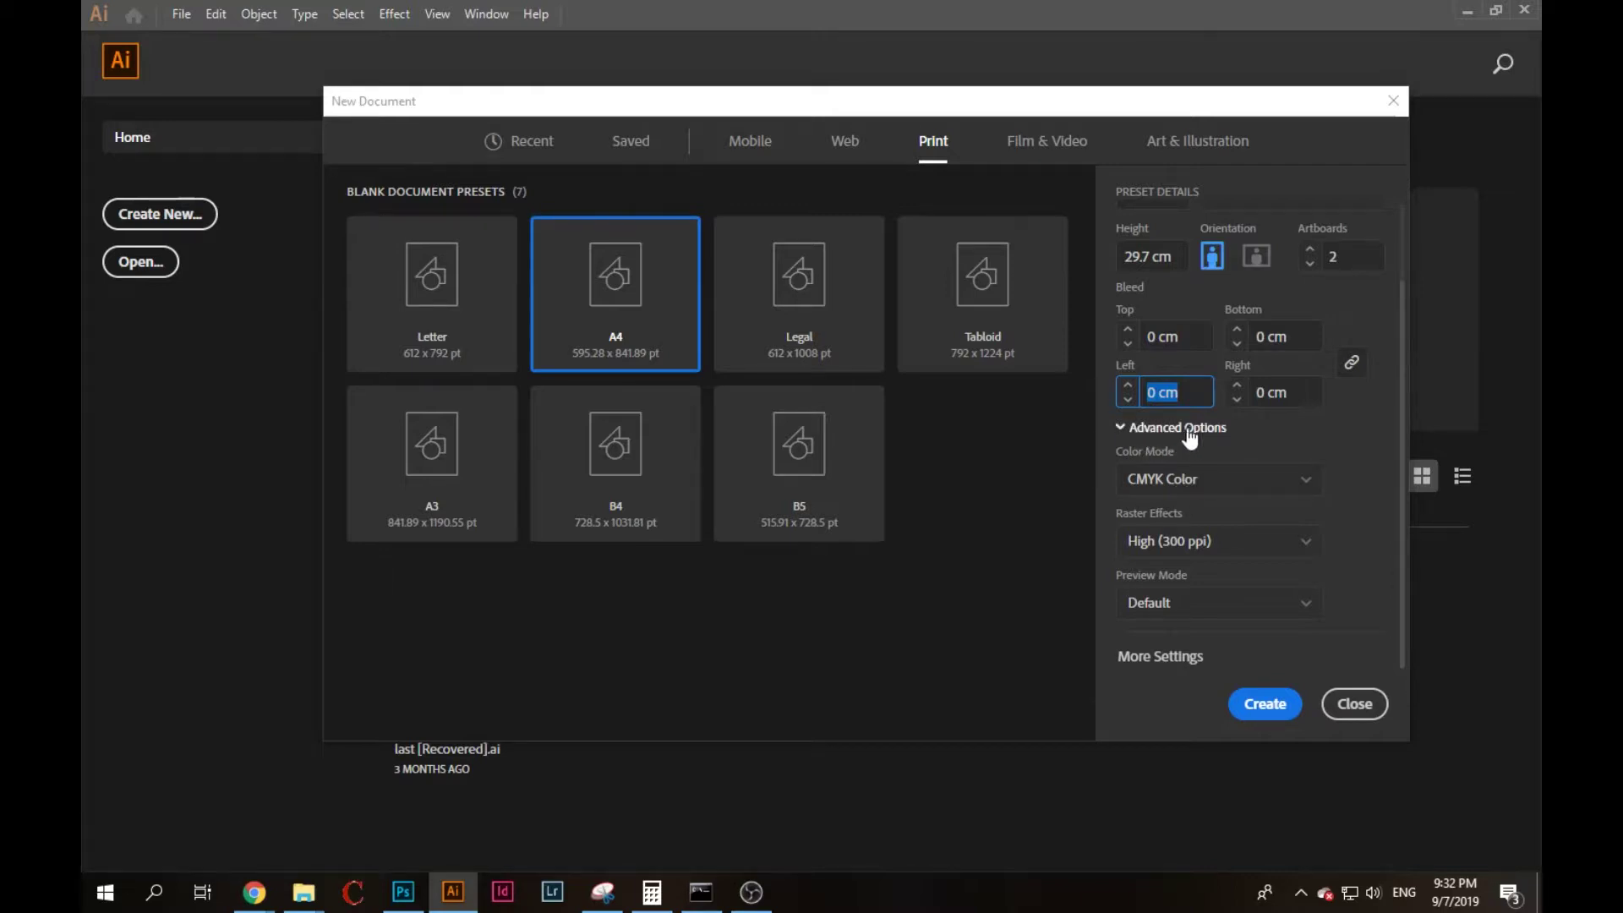
left_click(1128, 428)
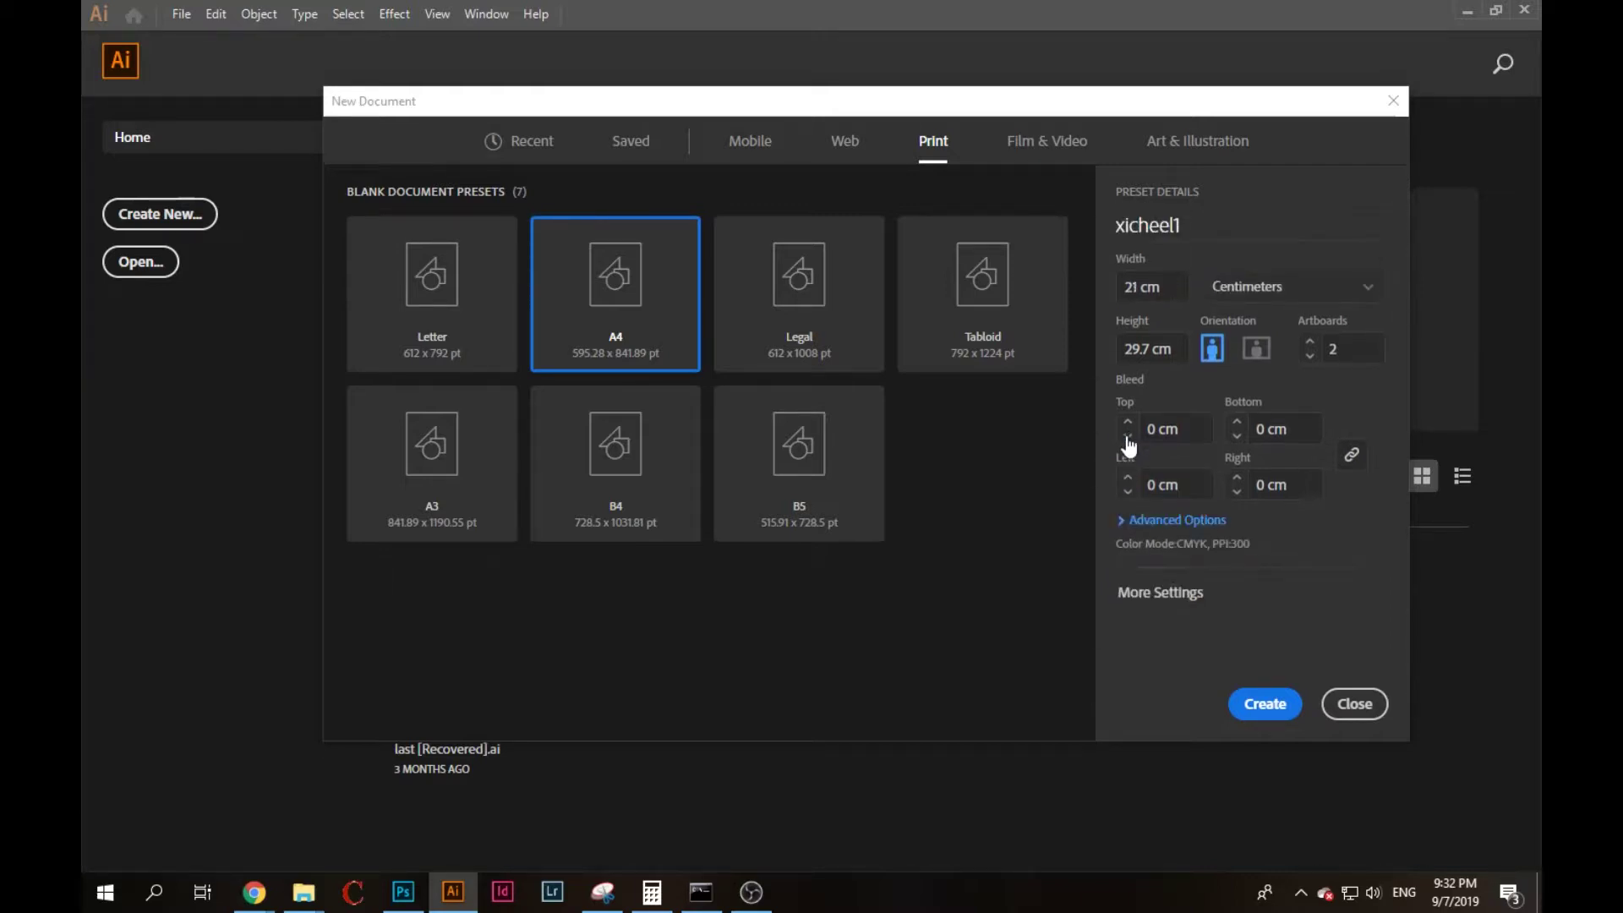
left_click(1128, 514)
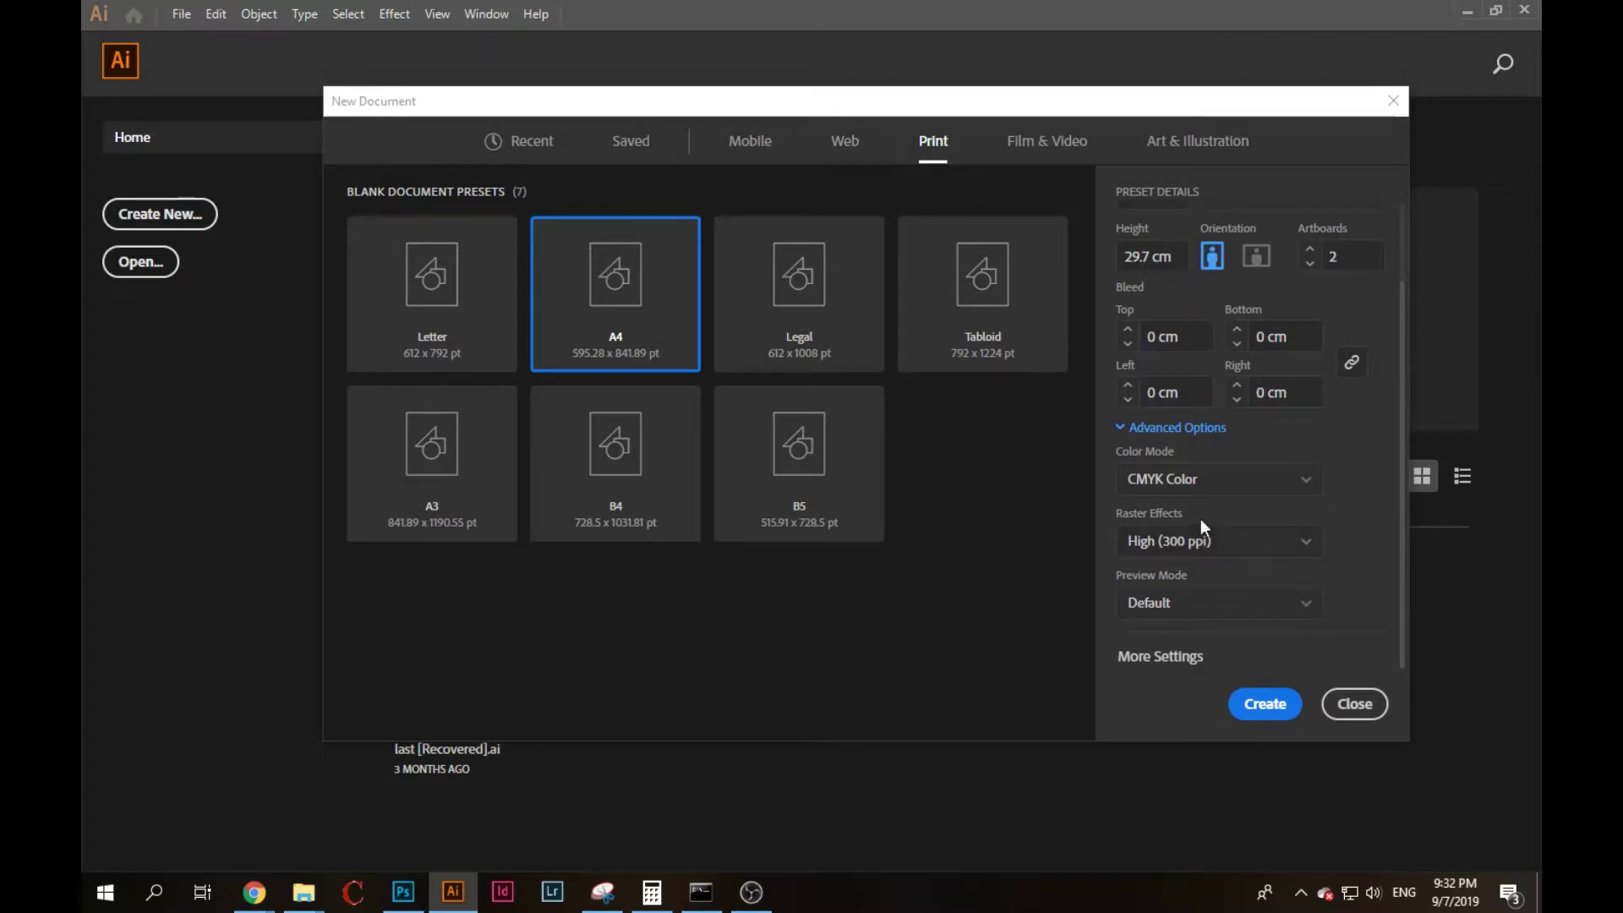
Set RGB colour mode, keep 300 ppi raster effects, and create the document.
left_click(1211, 487)
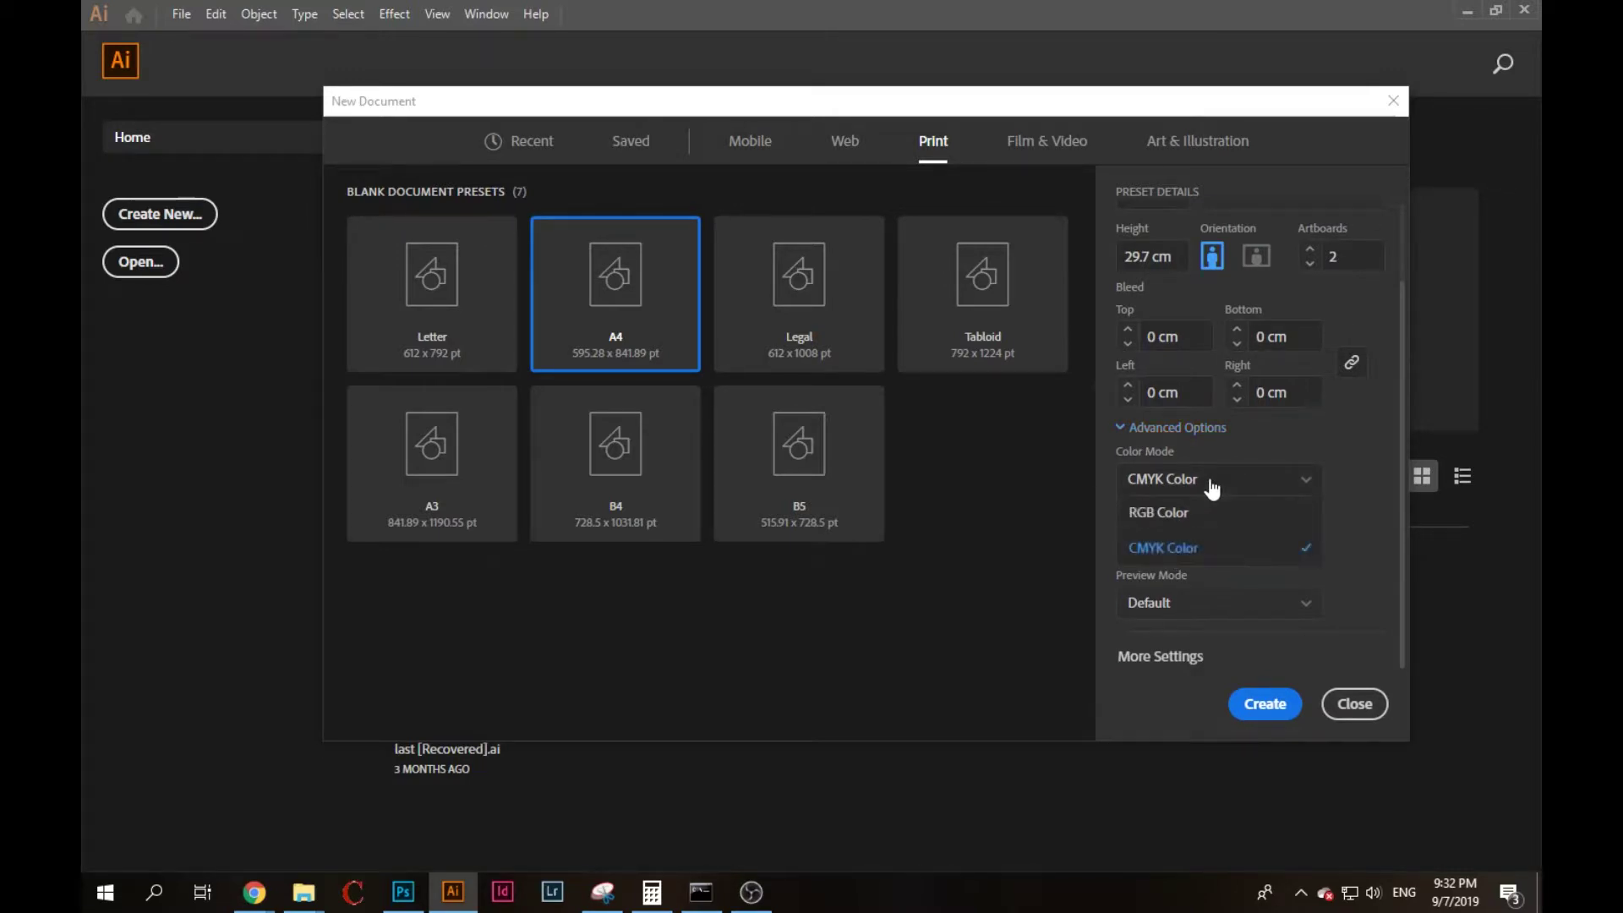
left_click(1154, 514)
left_click(1177, 478)
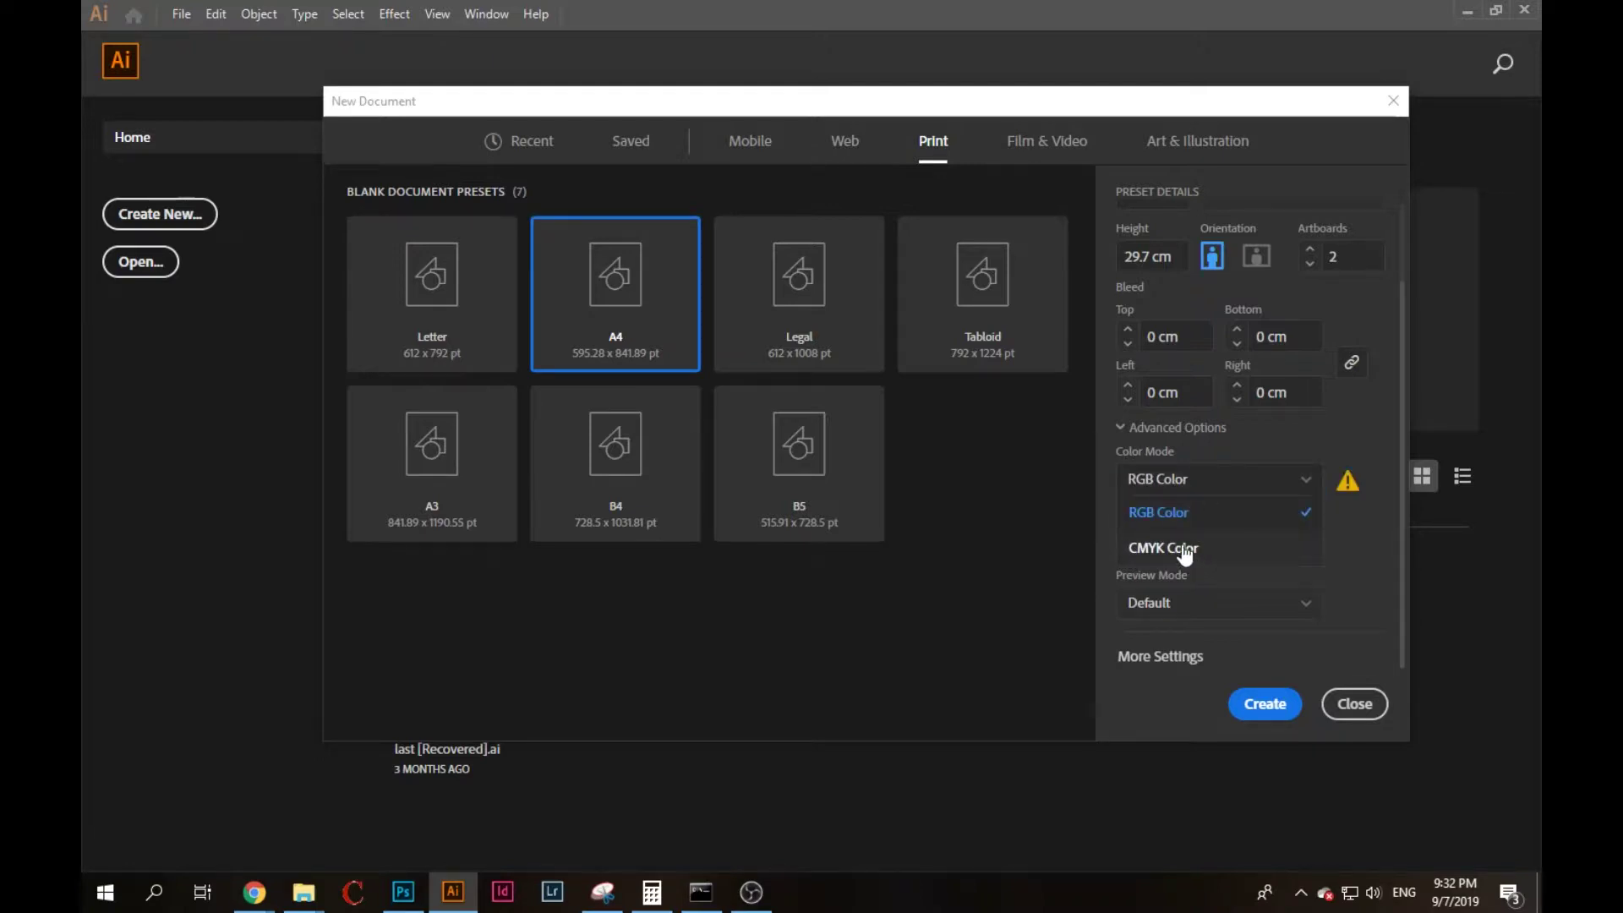
left_click(1174, 529)
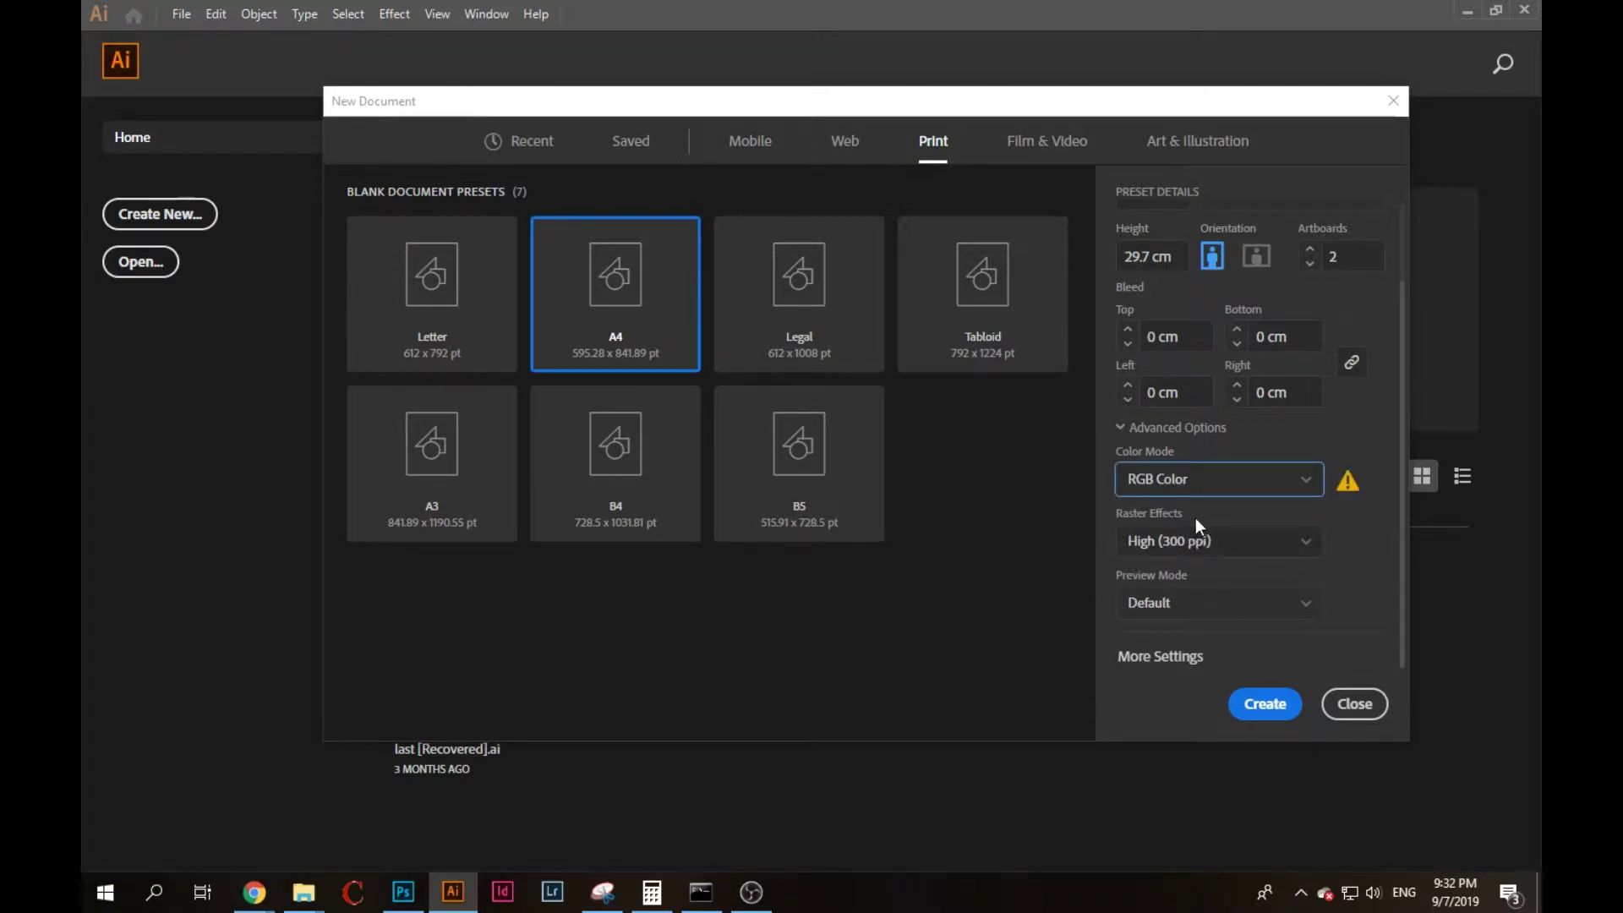
left_click(1192, 541)
left_click(1204, 577)
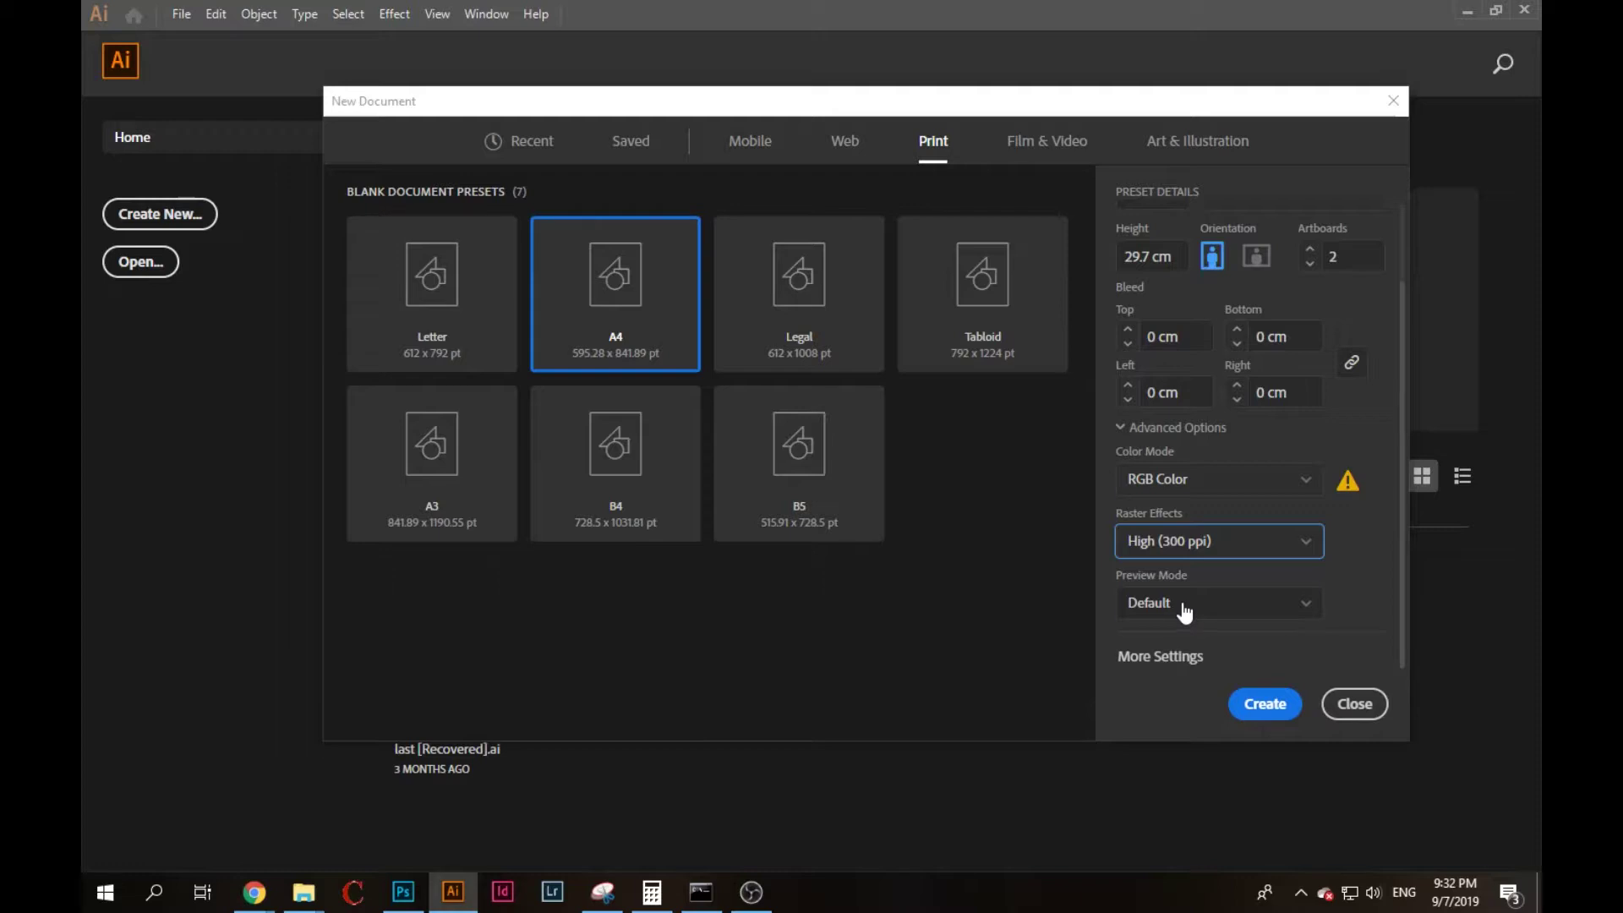
left_click(1274, 708)
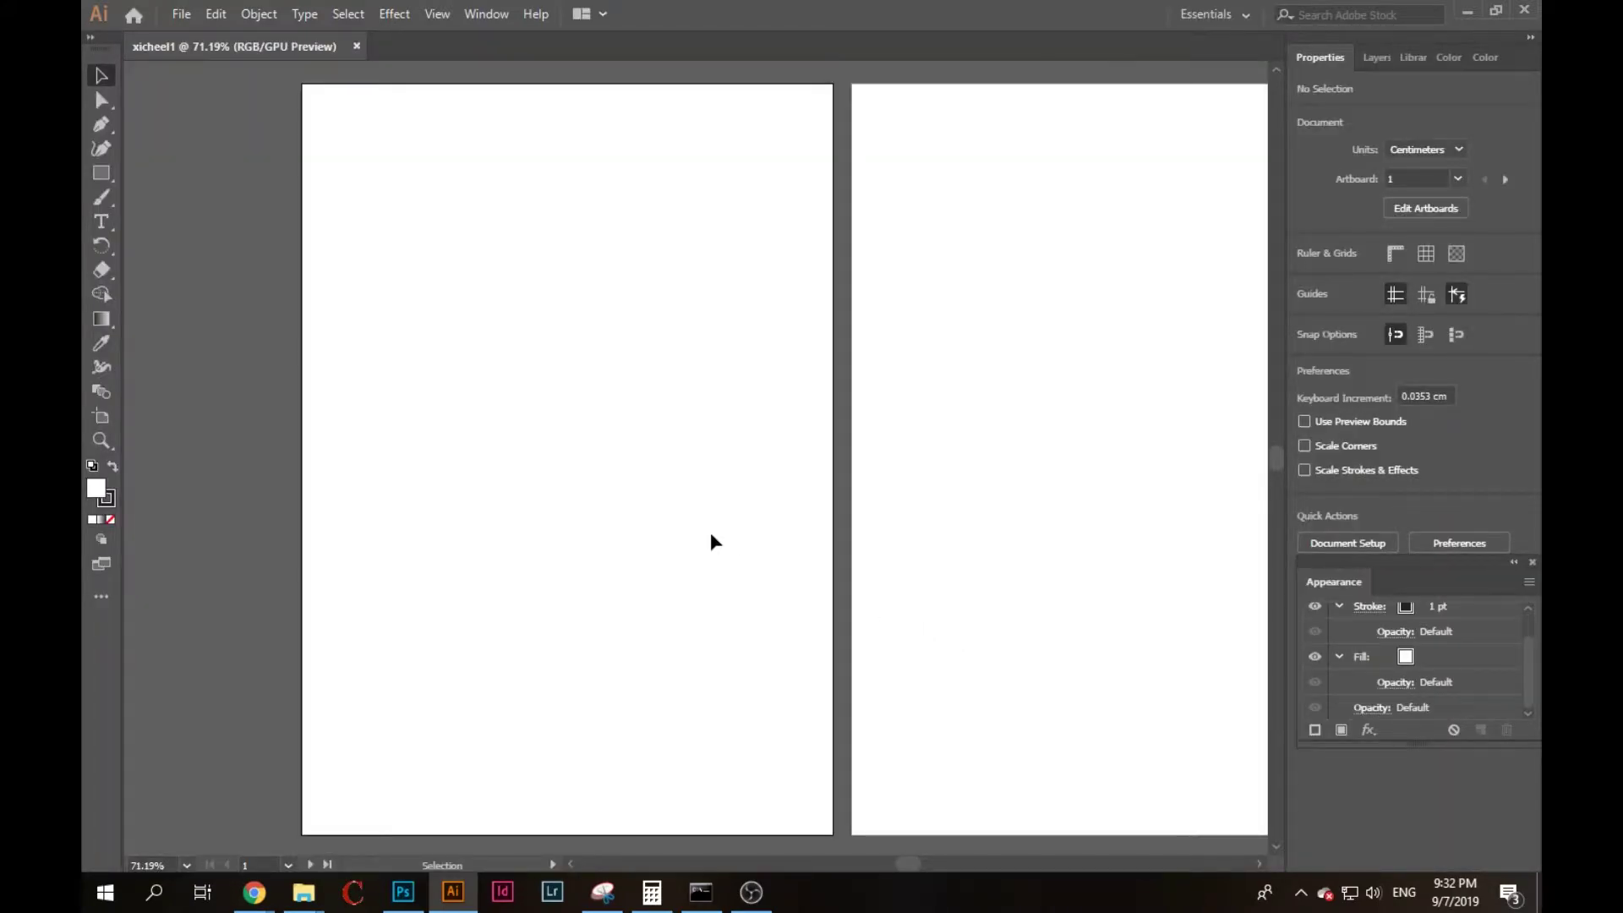
scroll(710, 542, "down", 1)
scroll(710, 542, "down", 1)
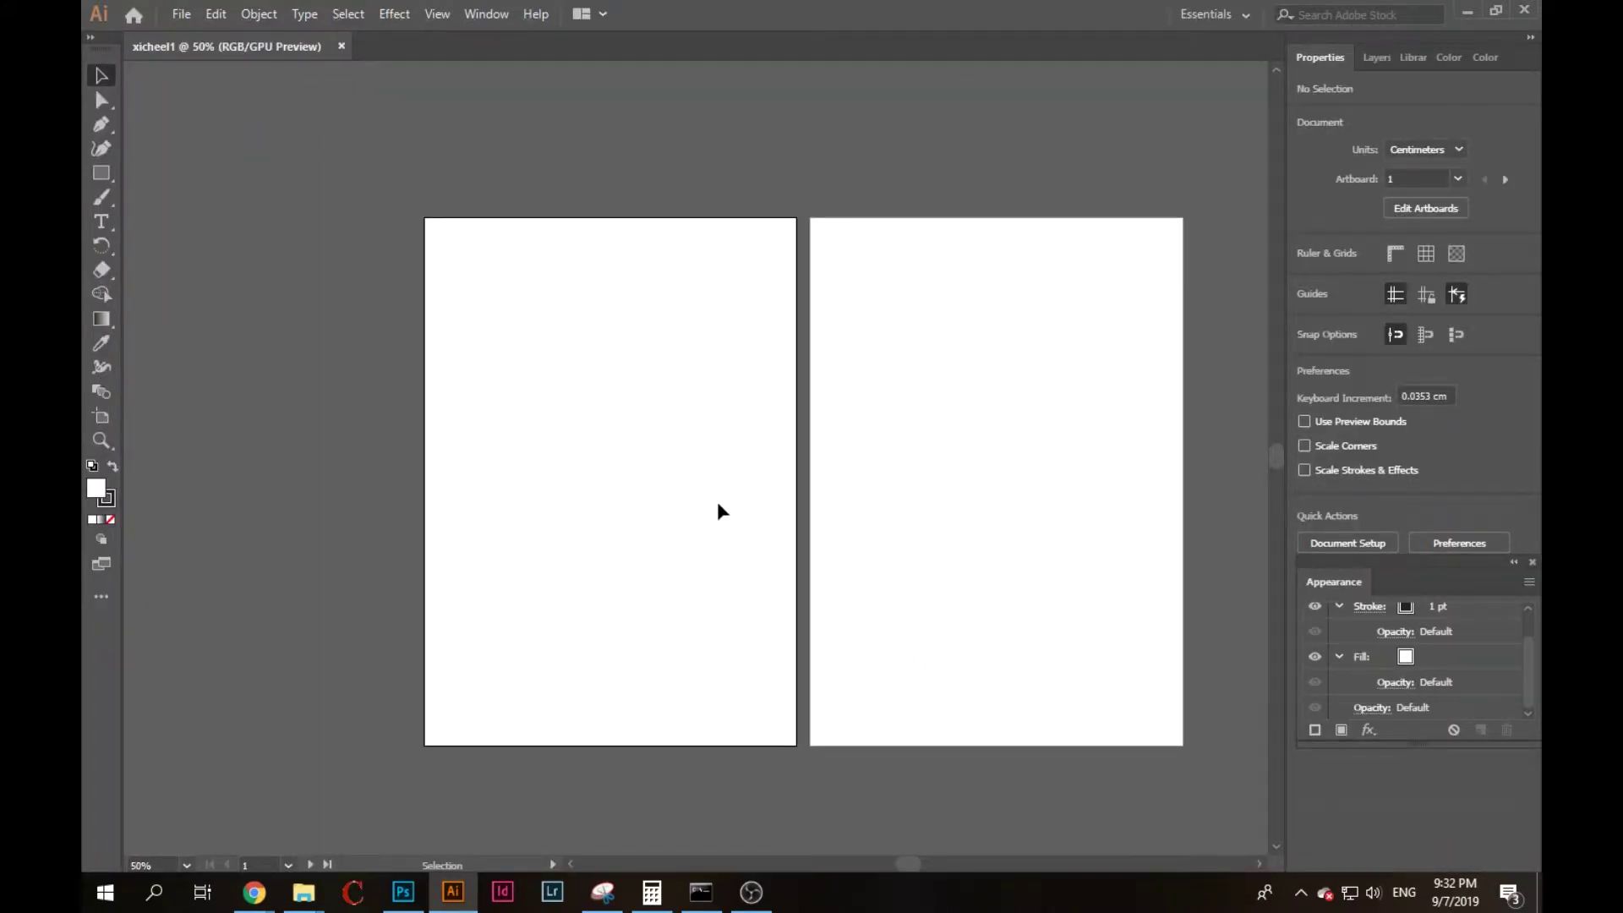
left_click(848, 457)
left_click(712, 445)
key("b")
left_click_drag(614, 369, 563, 426)
mouse_move(926, 389)
left_mouse_down()
mouse_move(899, 440)
mouse_move(1015, 410)
left_mouse_up()
left_click_drag(949, 387, 932, 423)
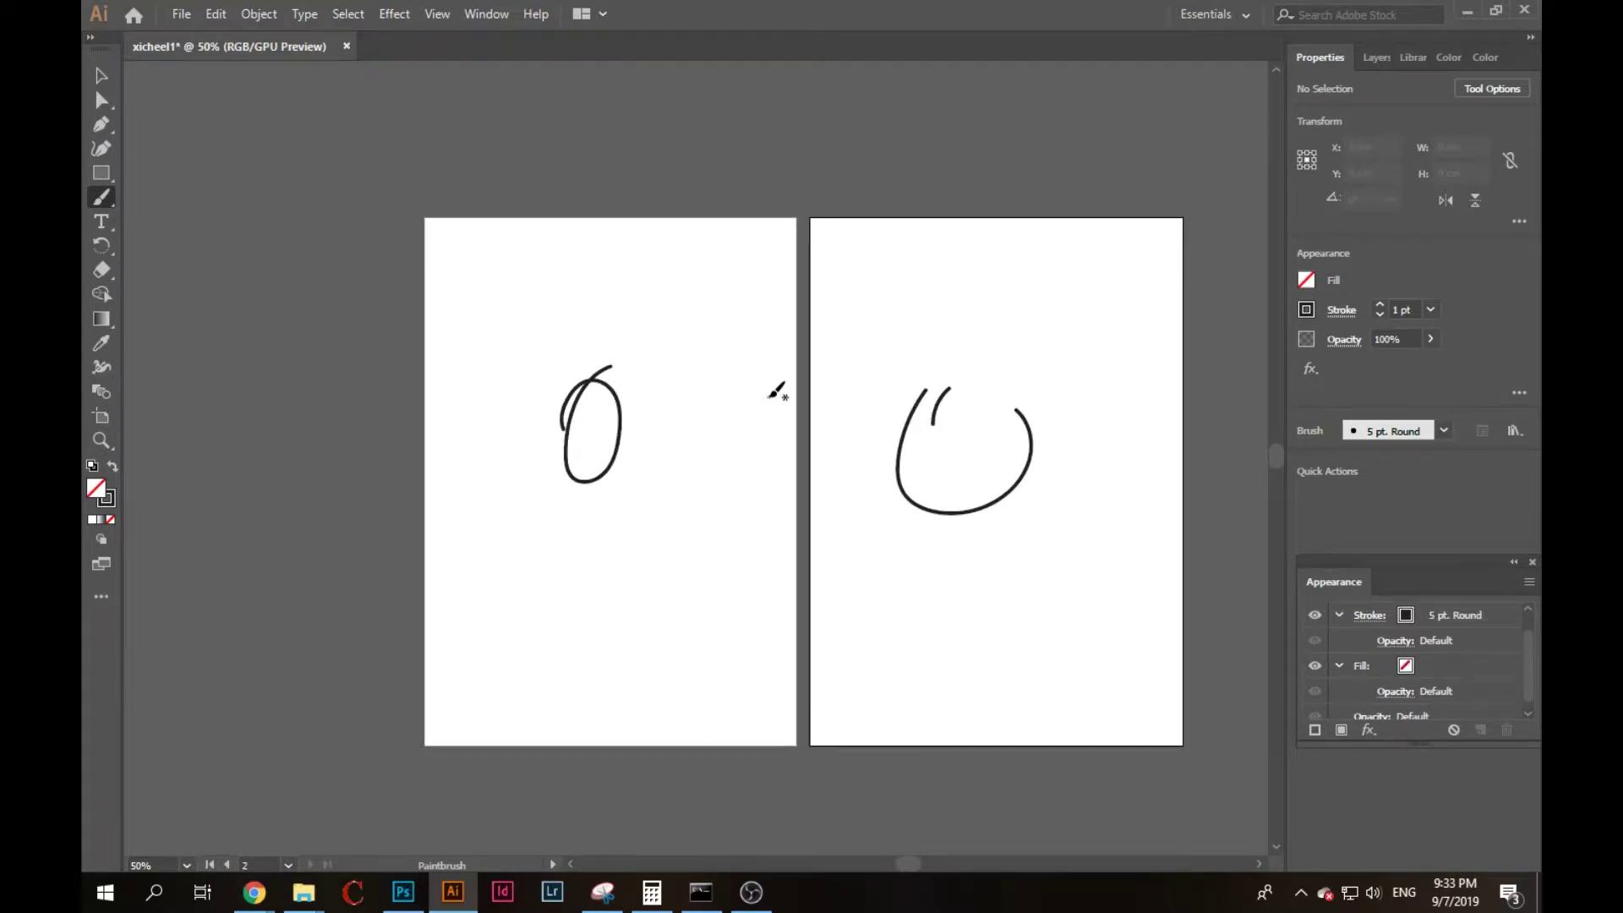
key("v")
left_click(620, 420)
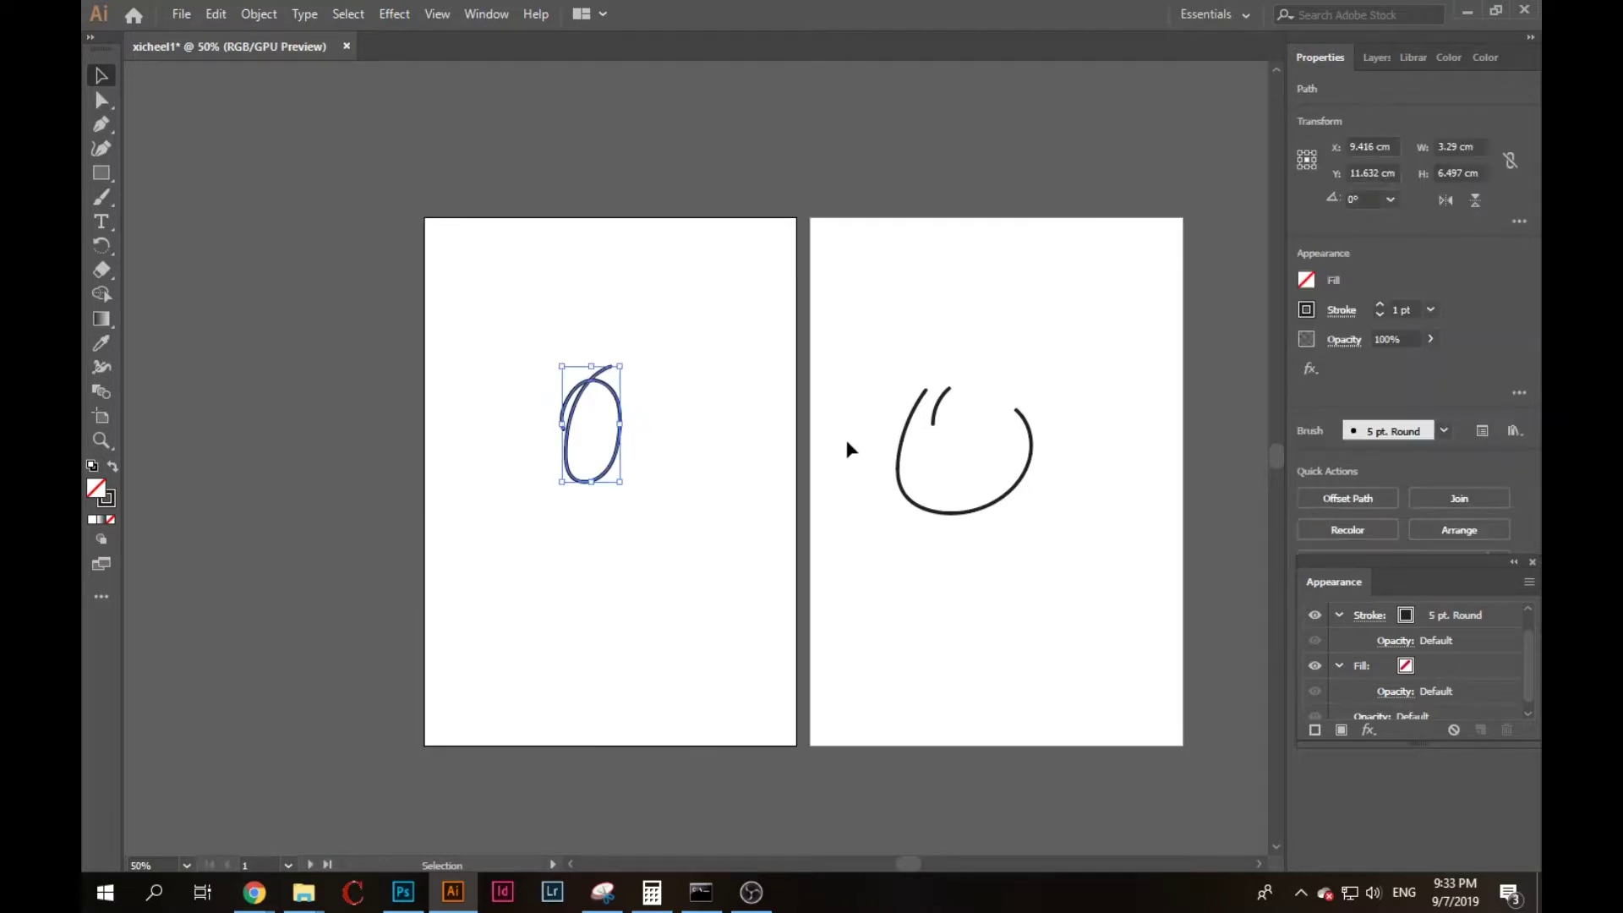
key("Delete")
left_click(1060, 555)
left_click(1019, 480)
key("Delete")
left_click(935, 404)
key("Delete")
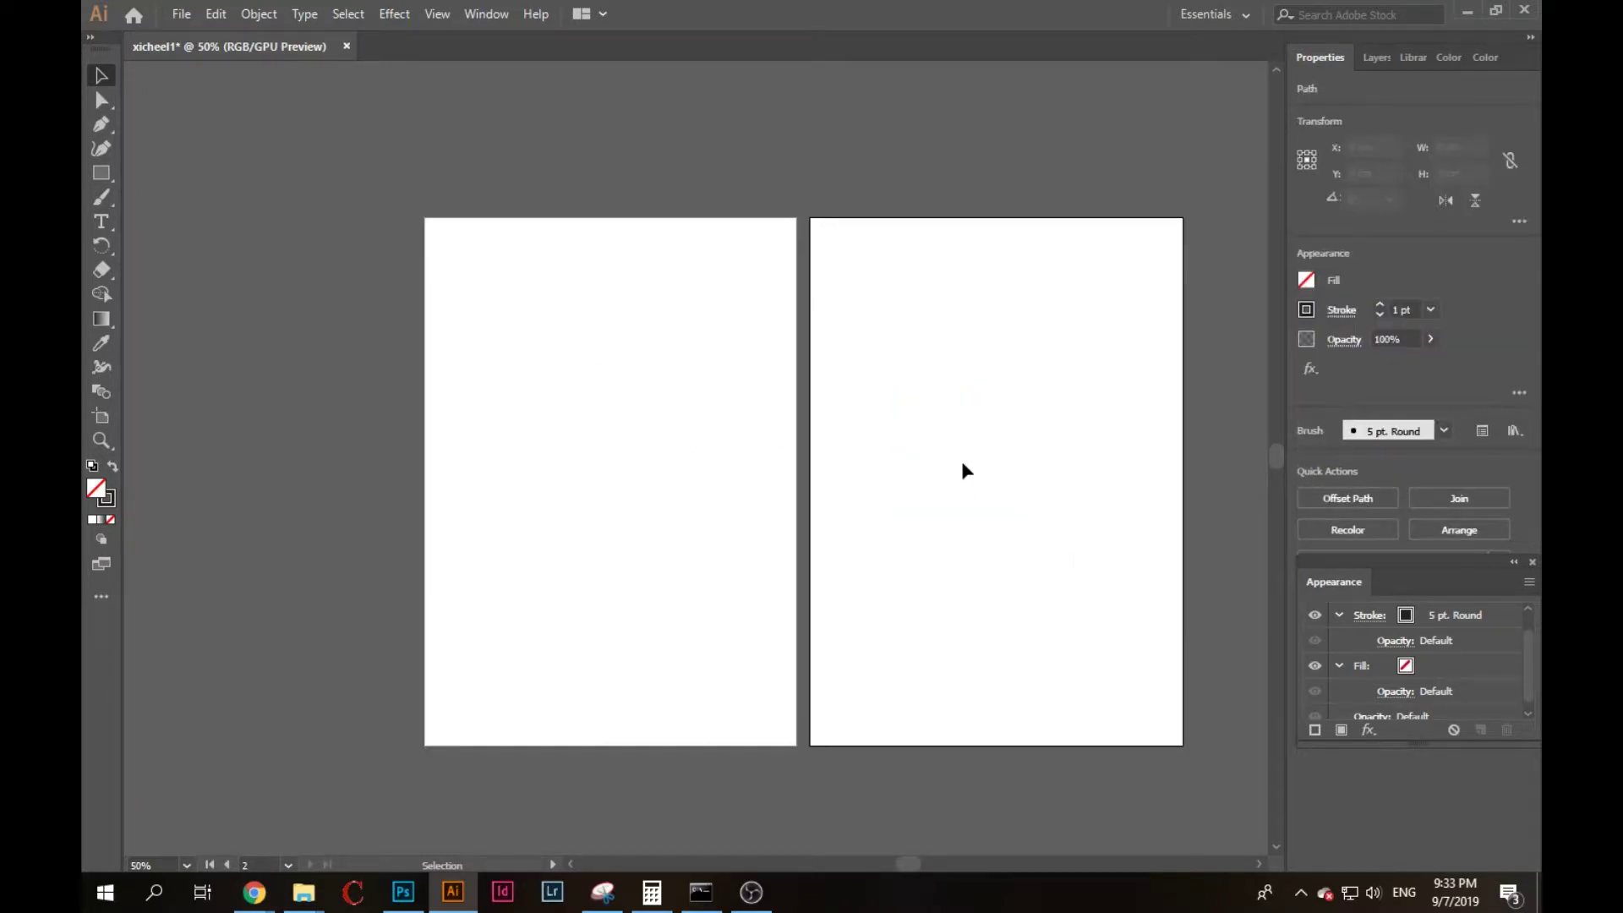
left_click(537, 377)
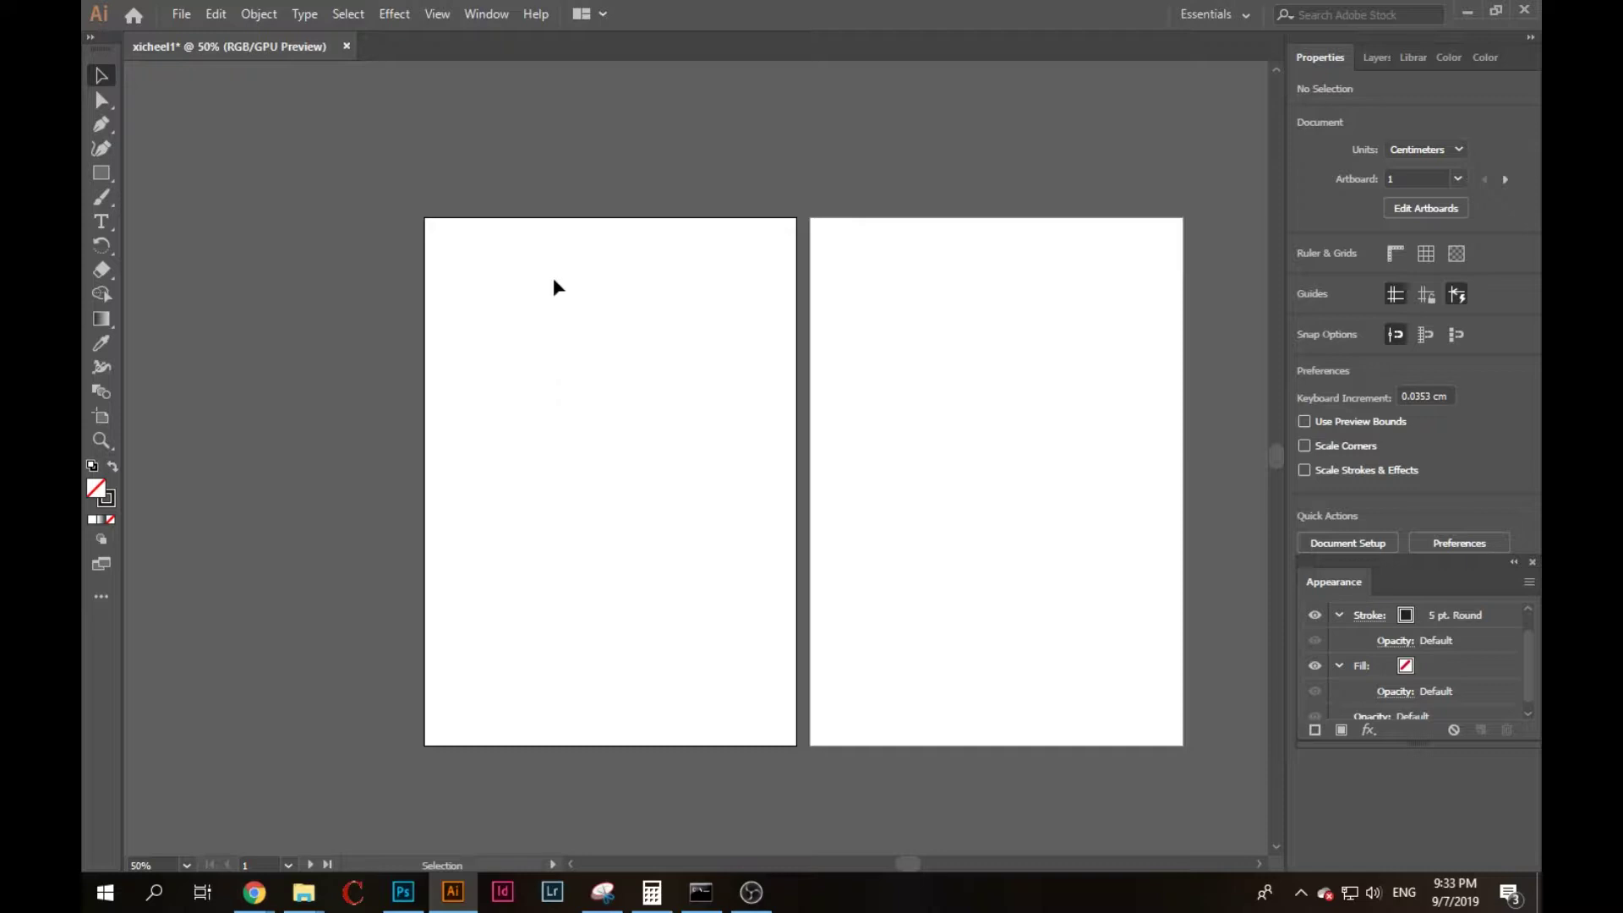
Dismiss the shape tools flyout and switch to the Artboard tool.
left_click(109, 171)
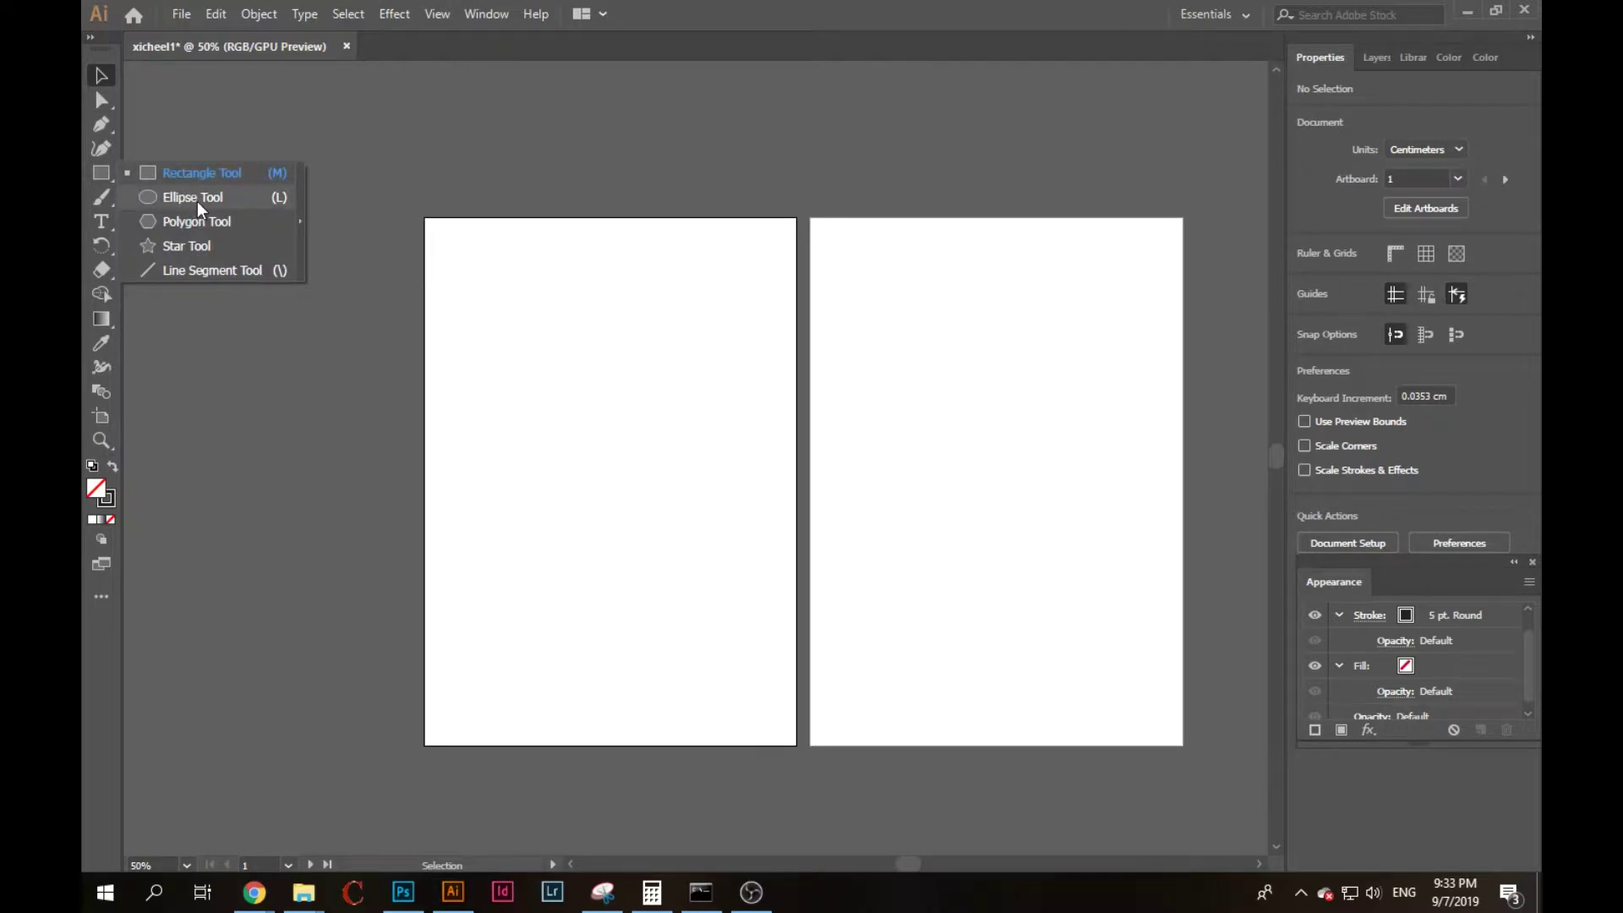
left_click(605, 335)
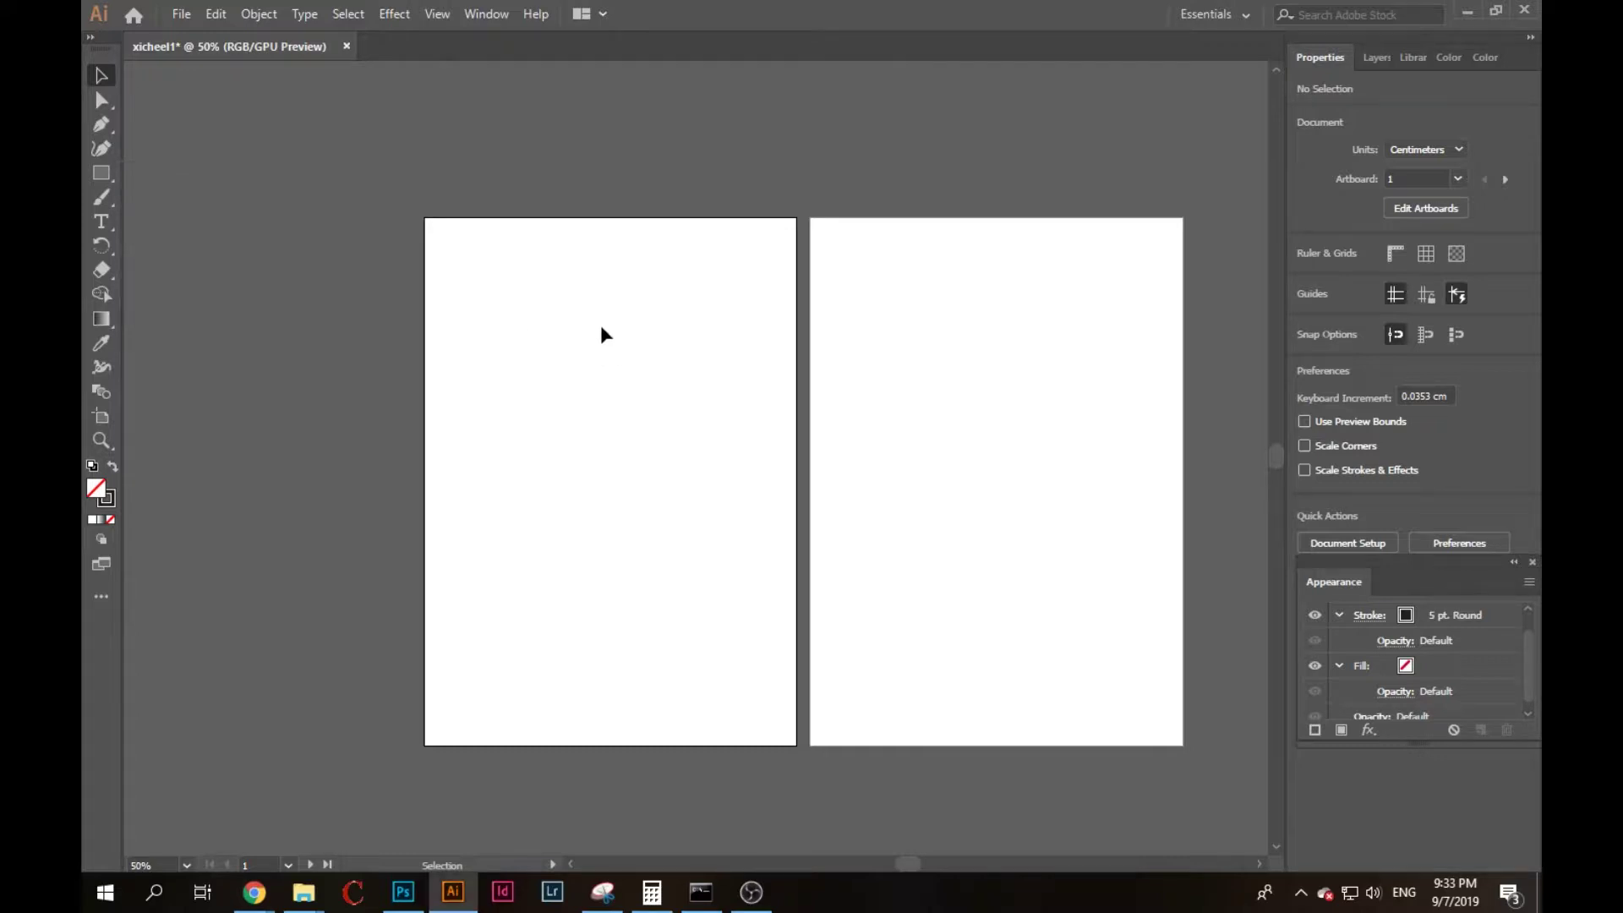
left_click(103, 417)
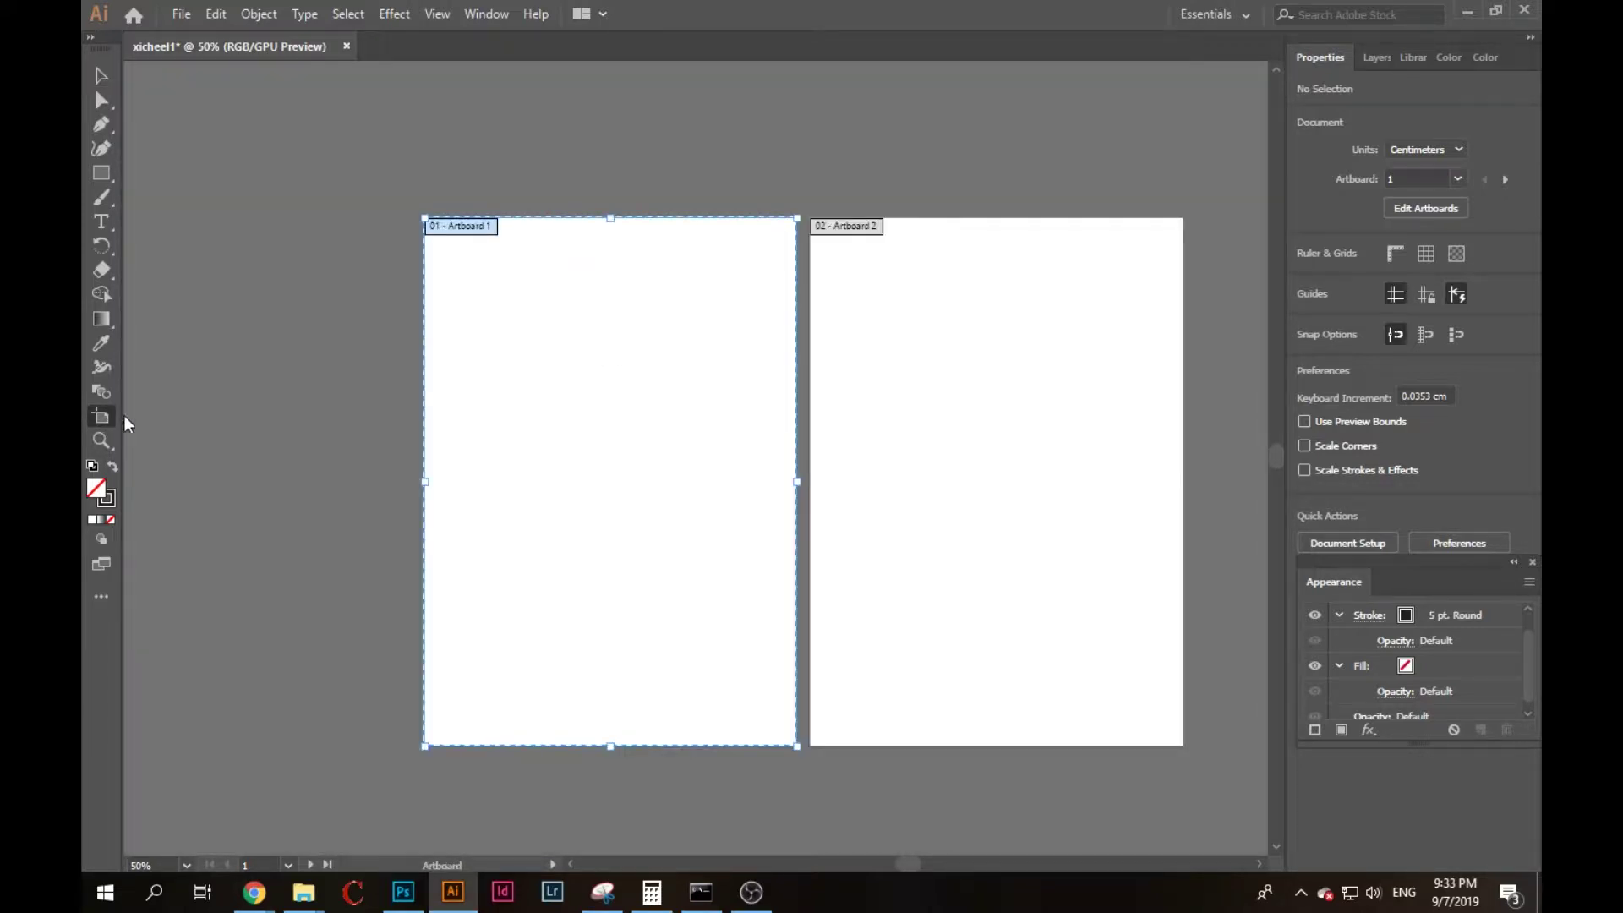
Select the artboards and draw a third artboard left of Artboard 1.
left_click(919, 377)
left_click(673, 394)
scroll(624, 359, "down", 2)
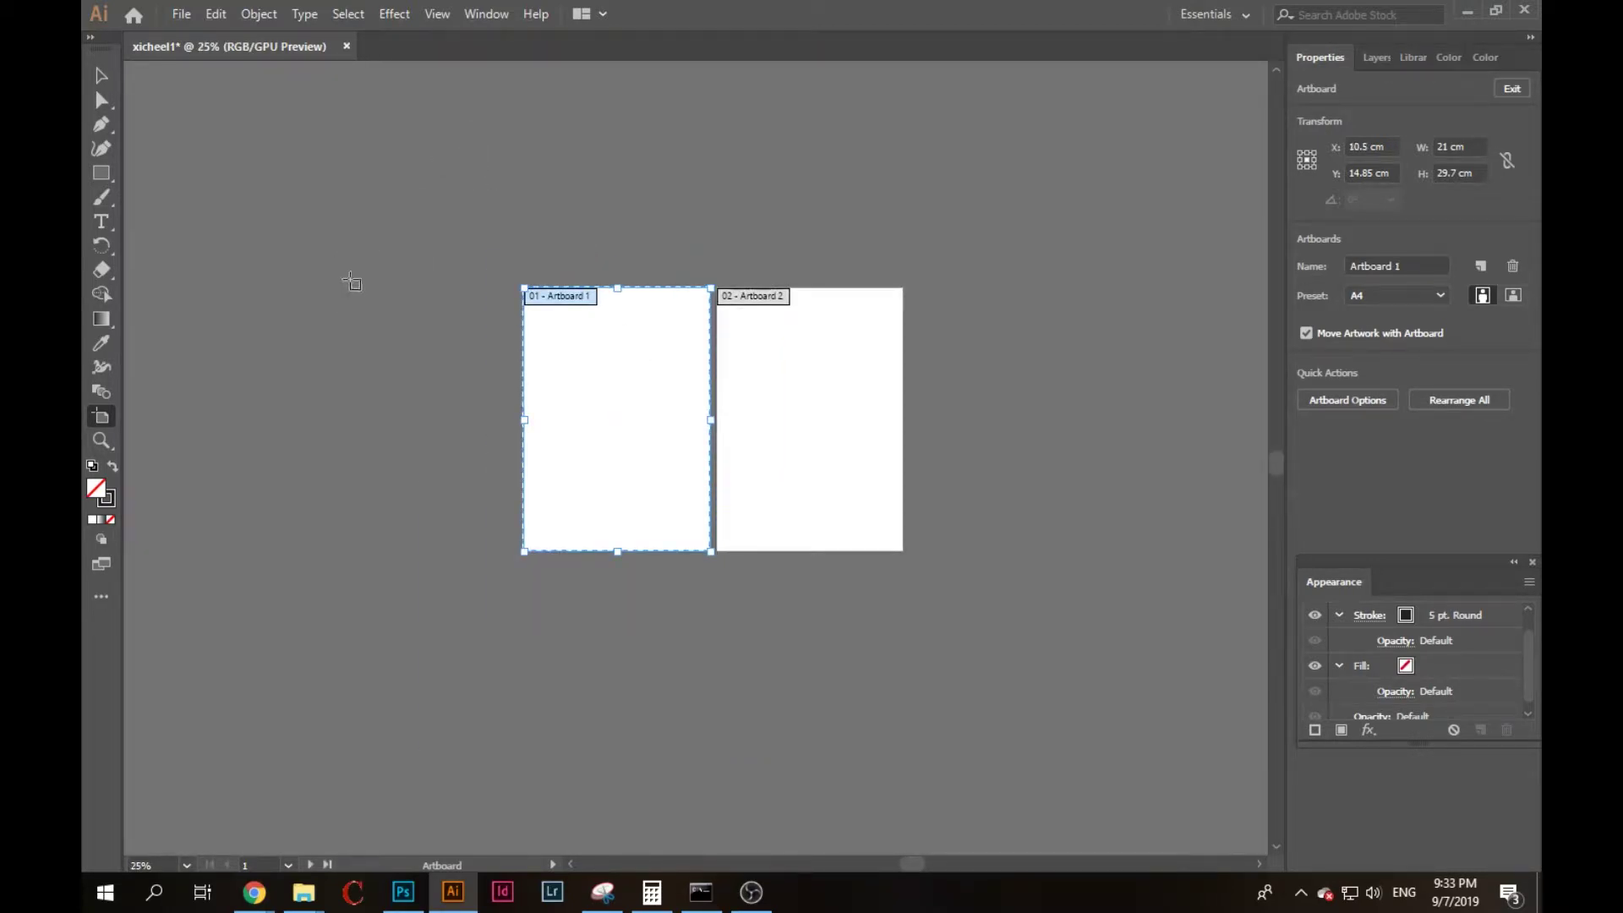
left_click_drag(347, 275, 482, 551)
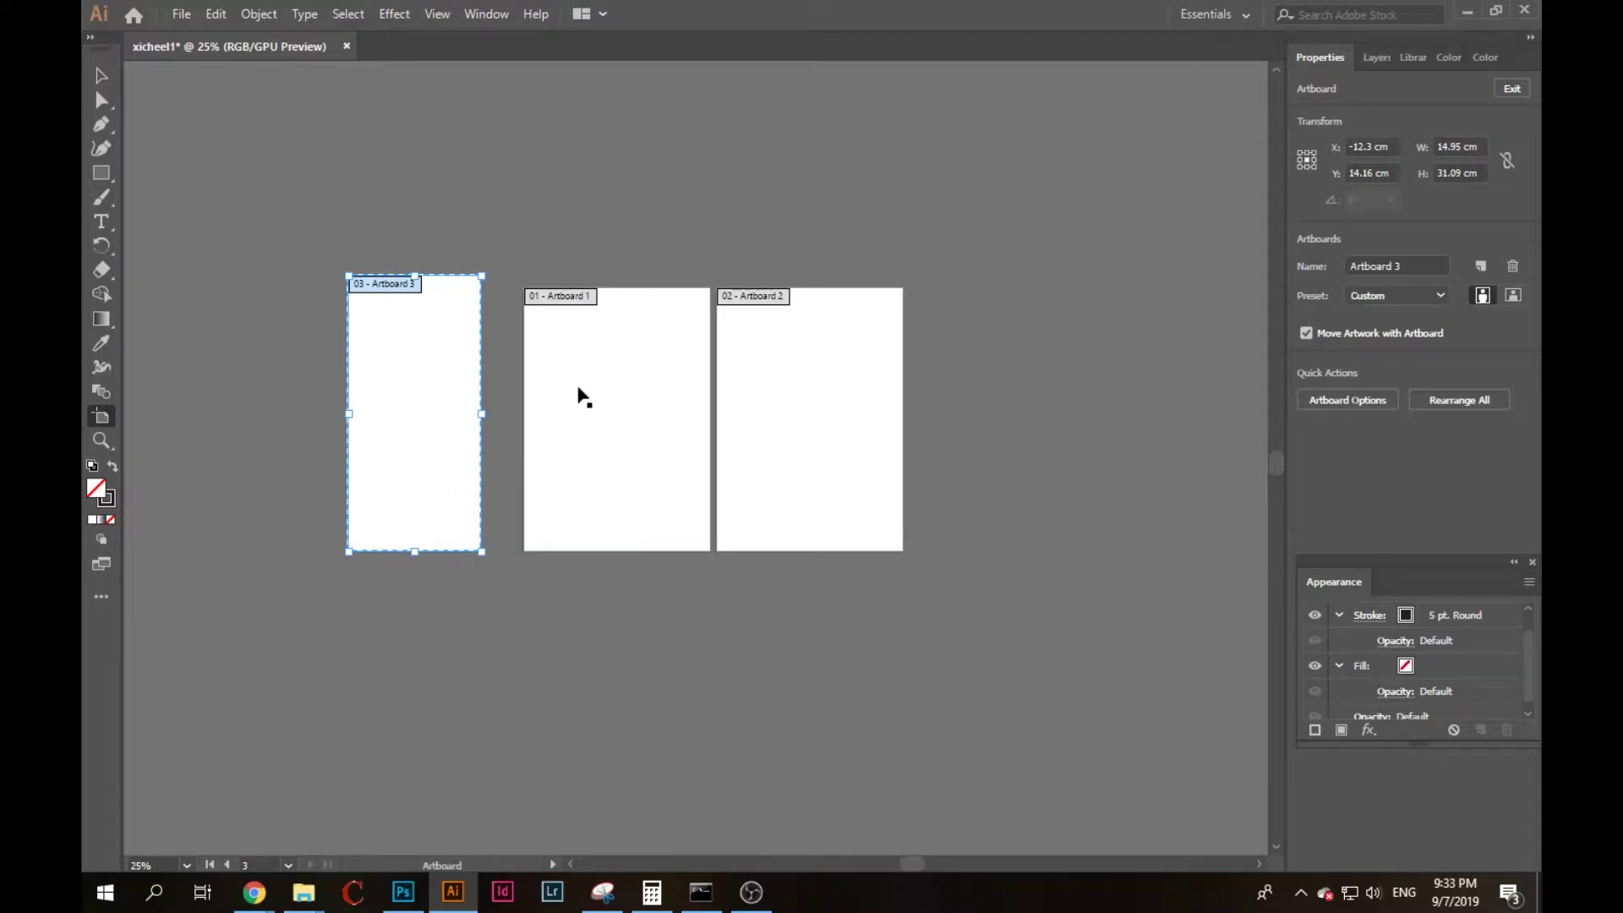
key("Escape")
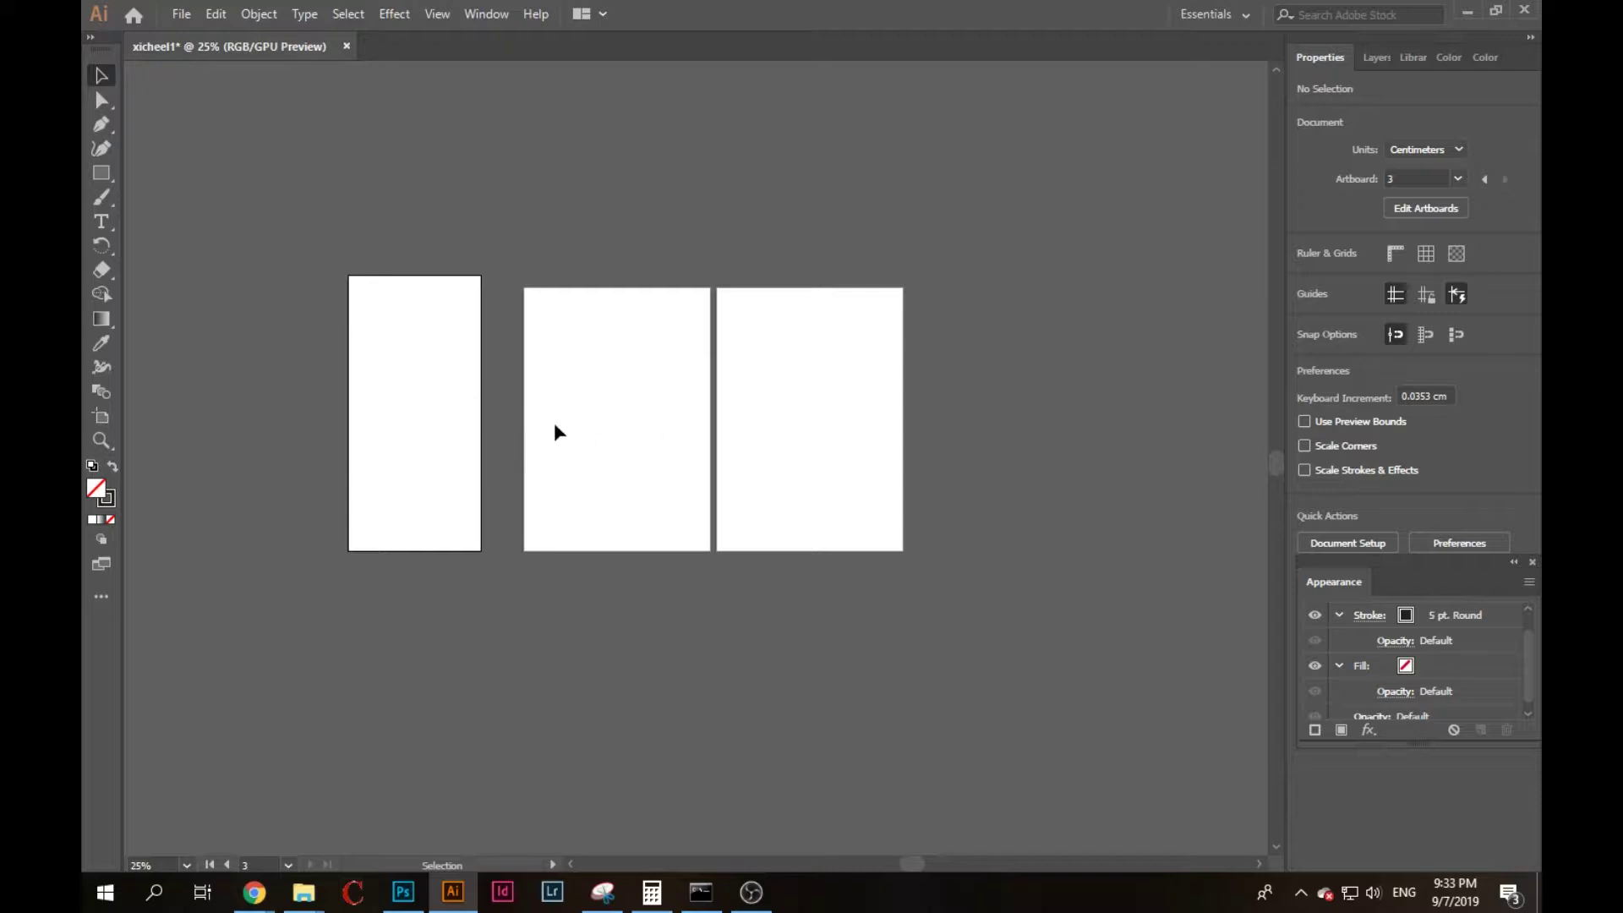
Return to the Artboard tool and delete the extra Artboard 3.
key("shift+o")
left_click(625, 390)
left_click(764, 382)
left_click(387, 378)
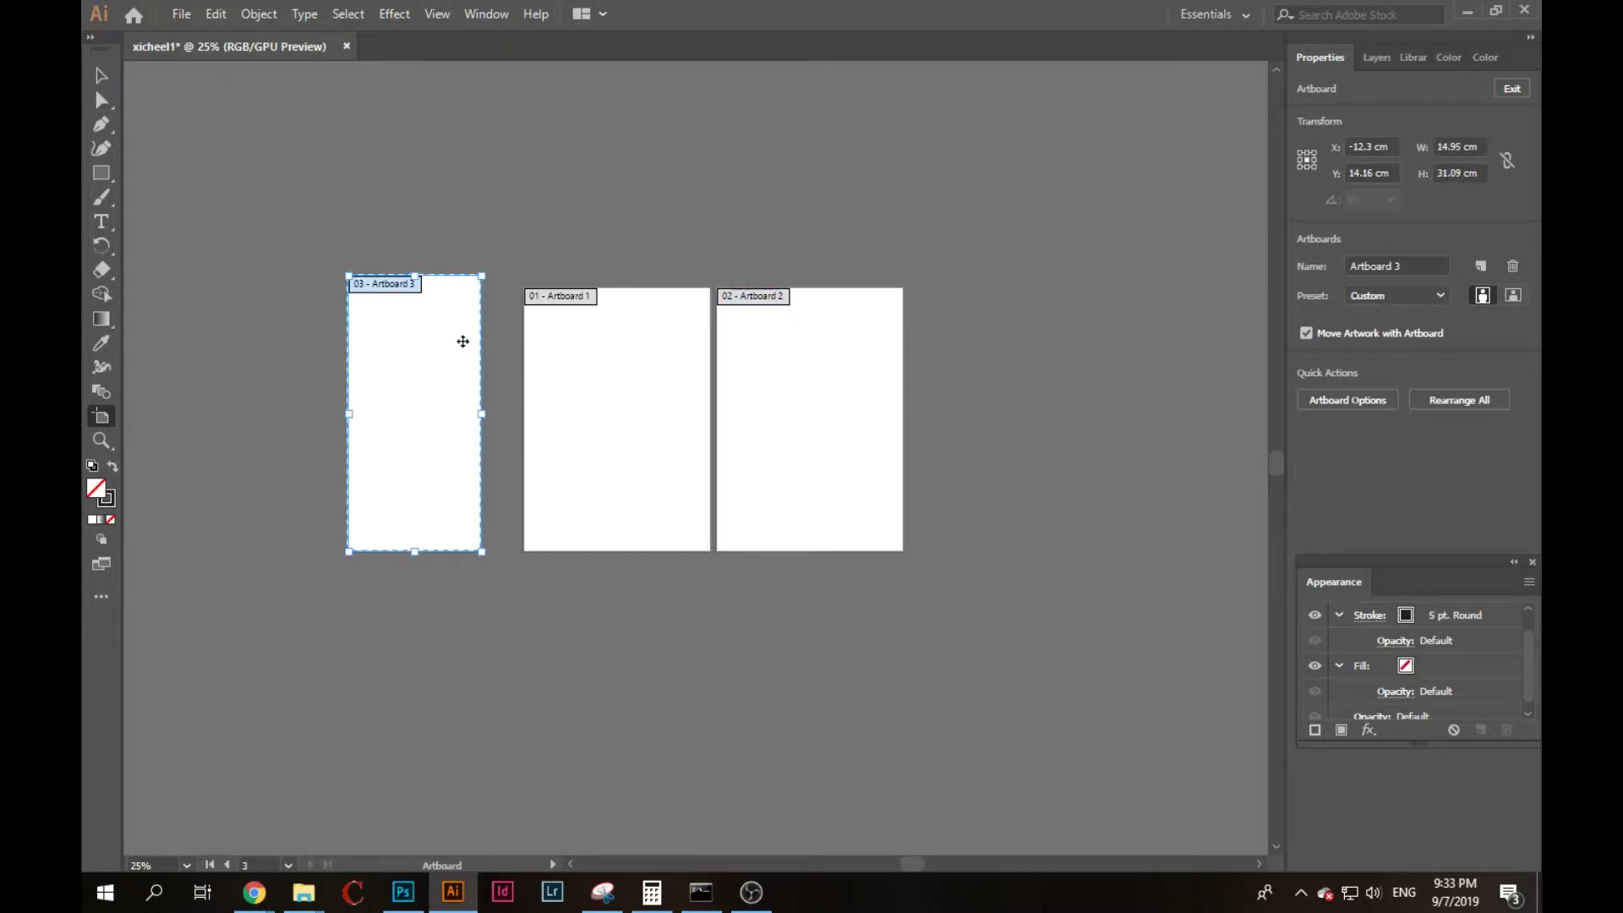
key("Delete")
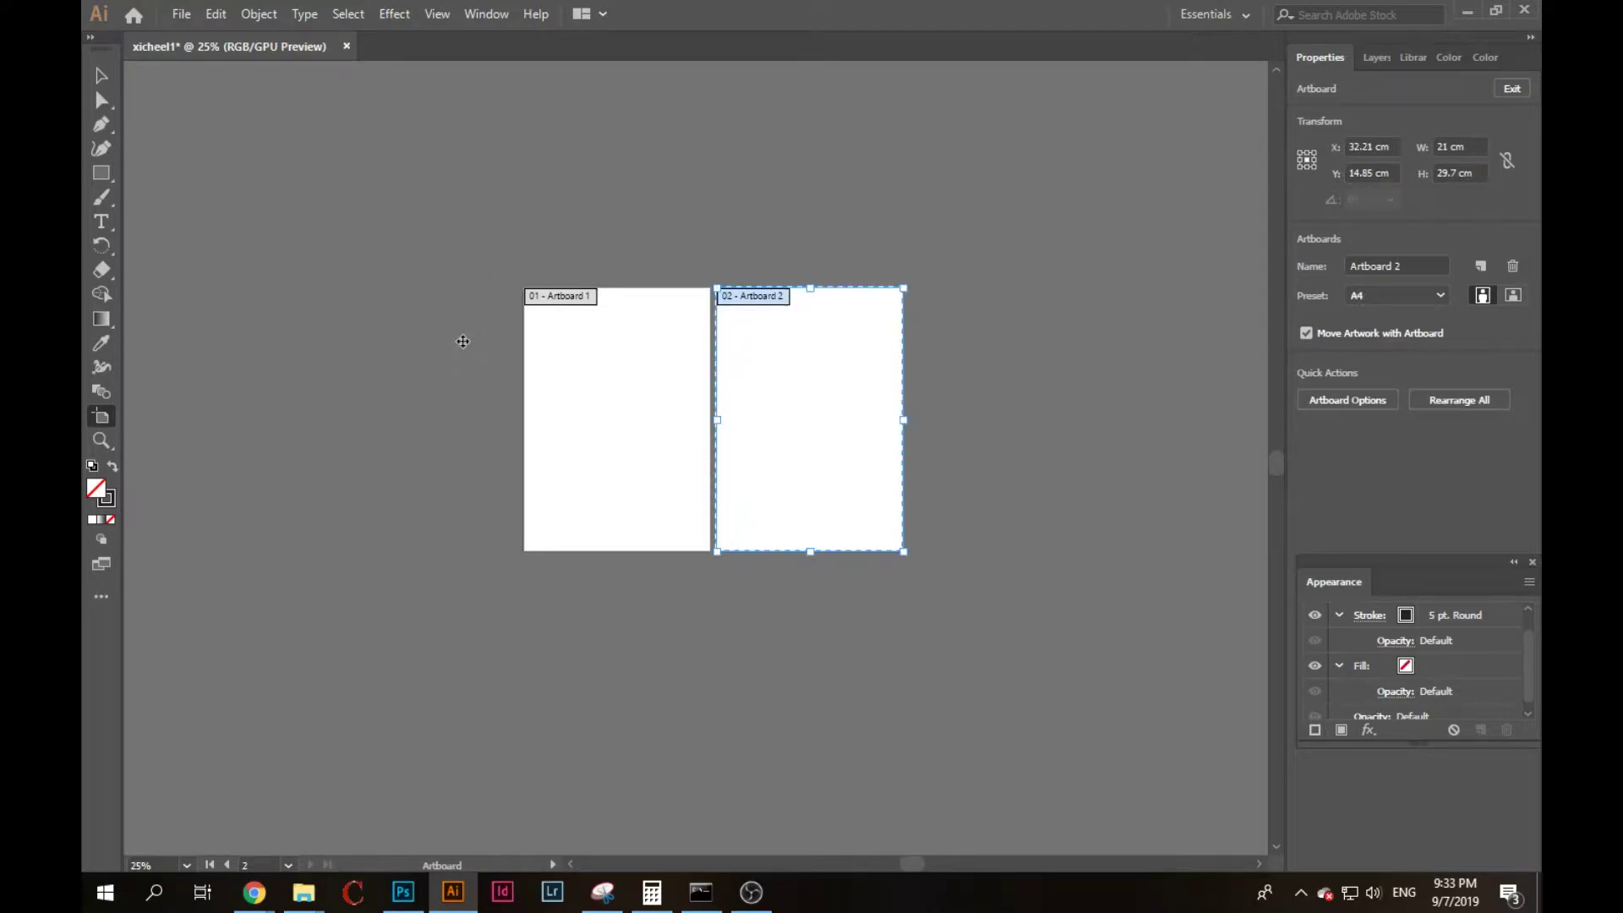
Select Artboard 1 with the Artboard tool.
left_click(560, 369)
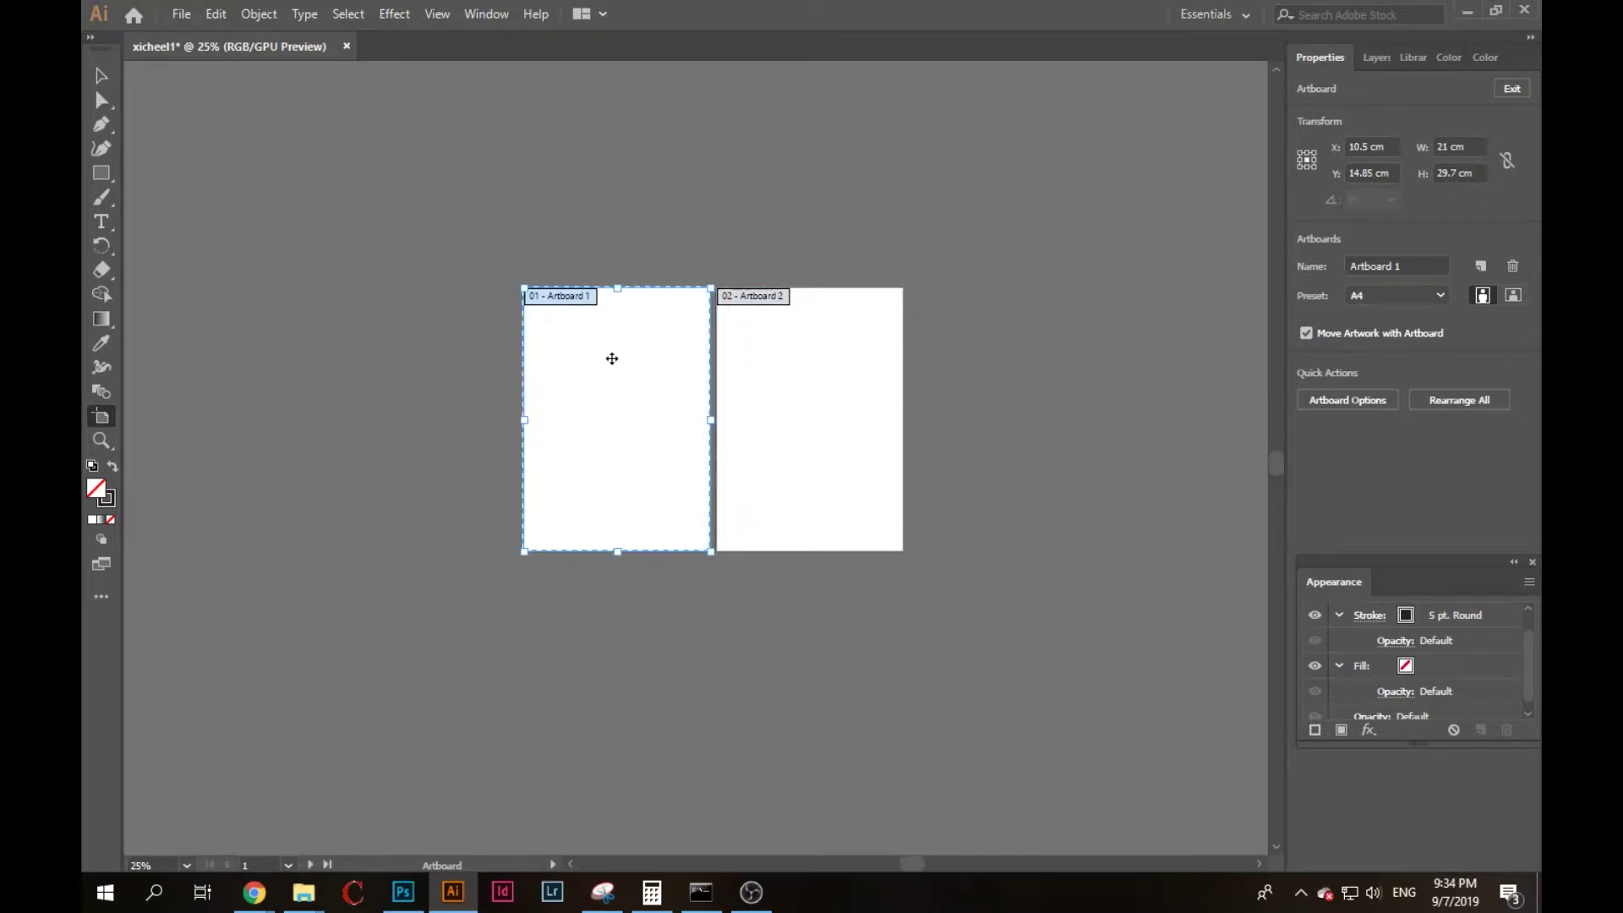
left_click(758, 376)
left_click(625, 384)
left_click(720, 463)
left_click(677, 435)
Keep Artboard 1 at A4 but switch it to landscape, then move it left.
double_click(677, 429)
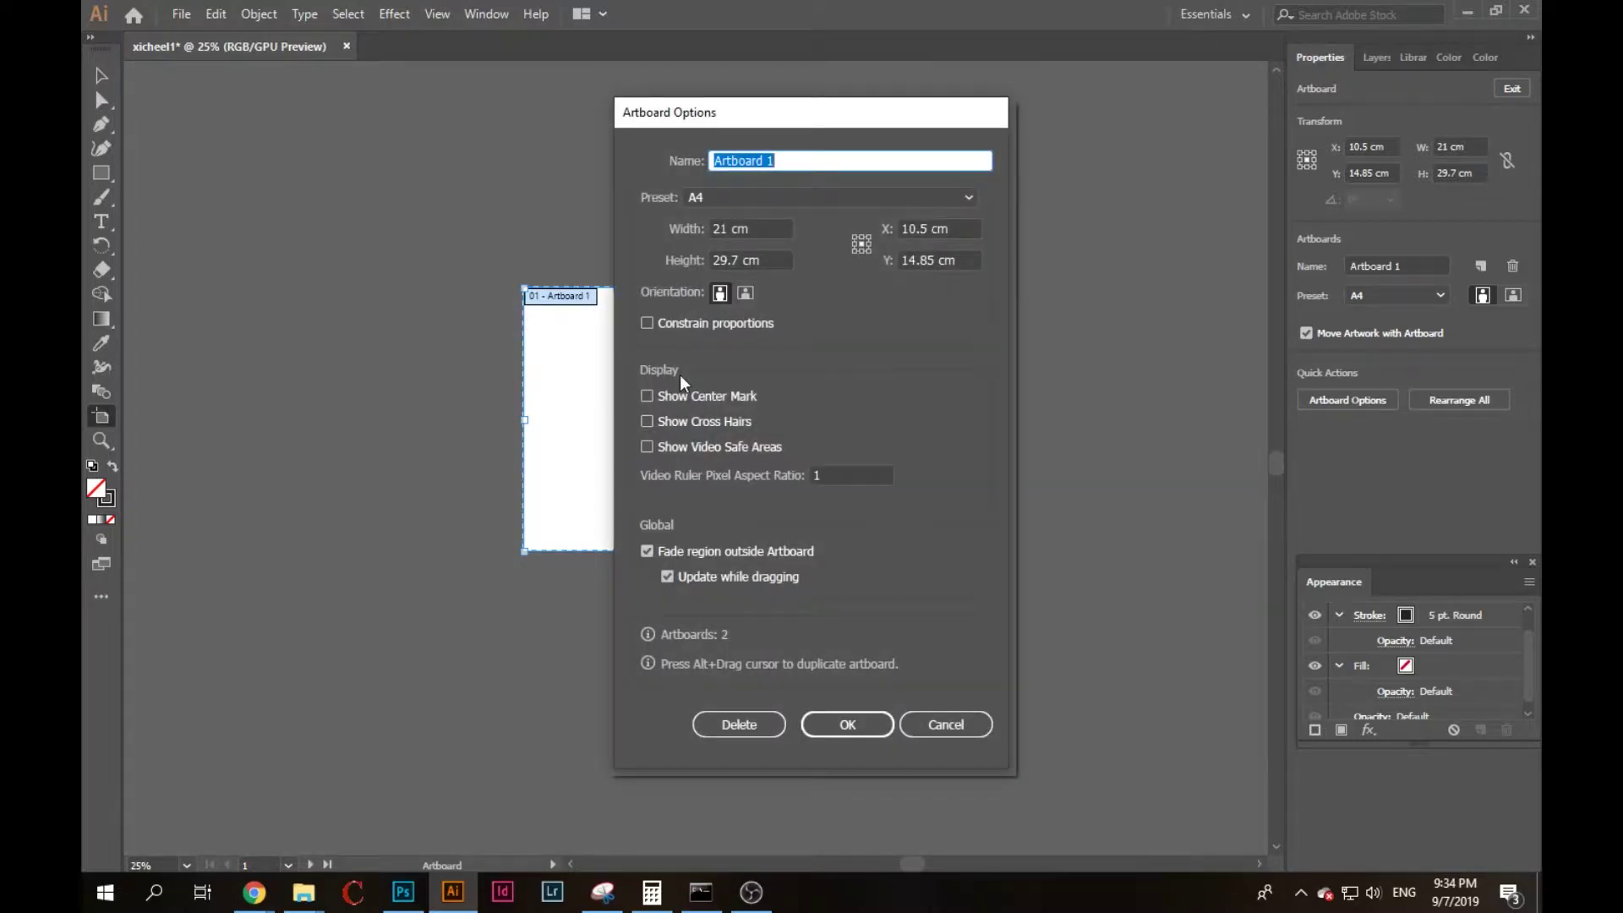
left_click(748, 229)
left_click(758, 260)
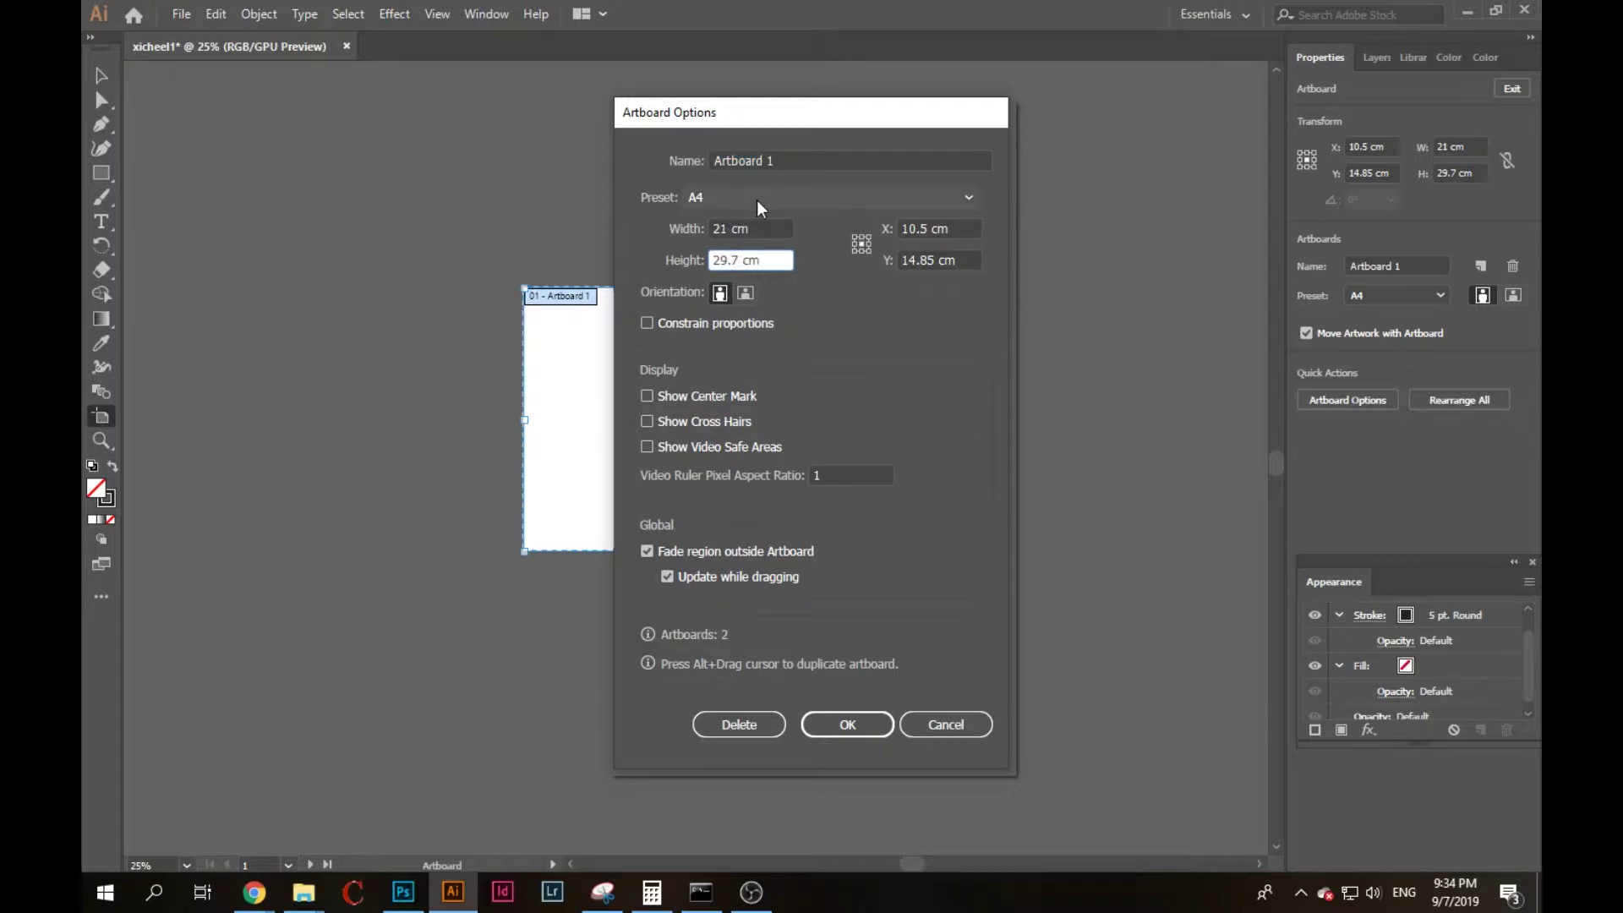
left_click(741, 203)
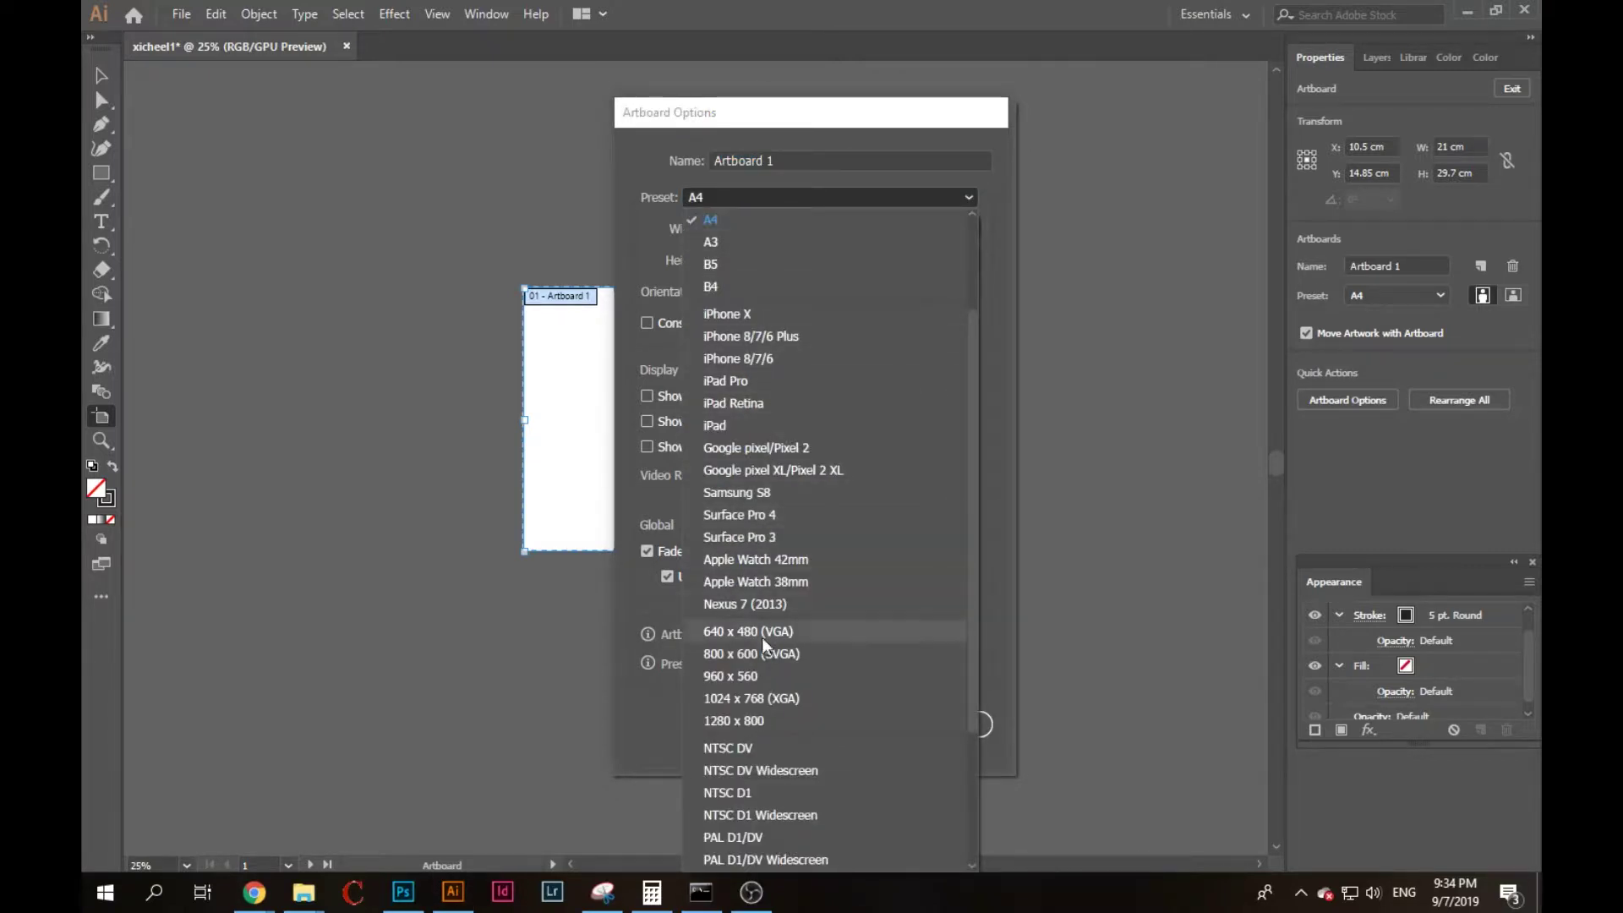
left_click(732, 218)
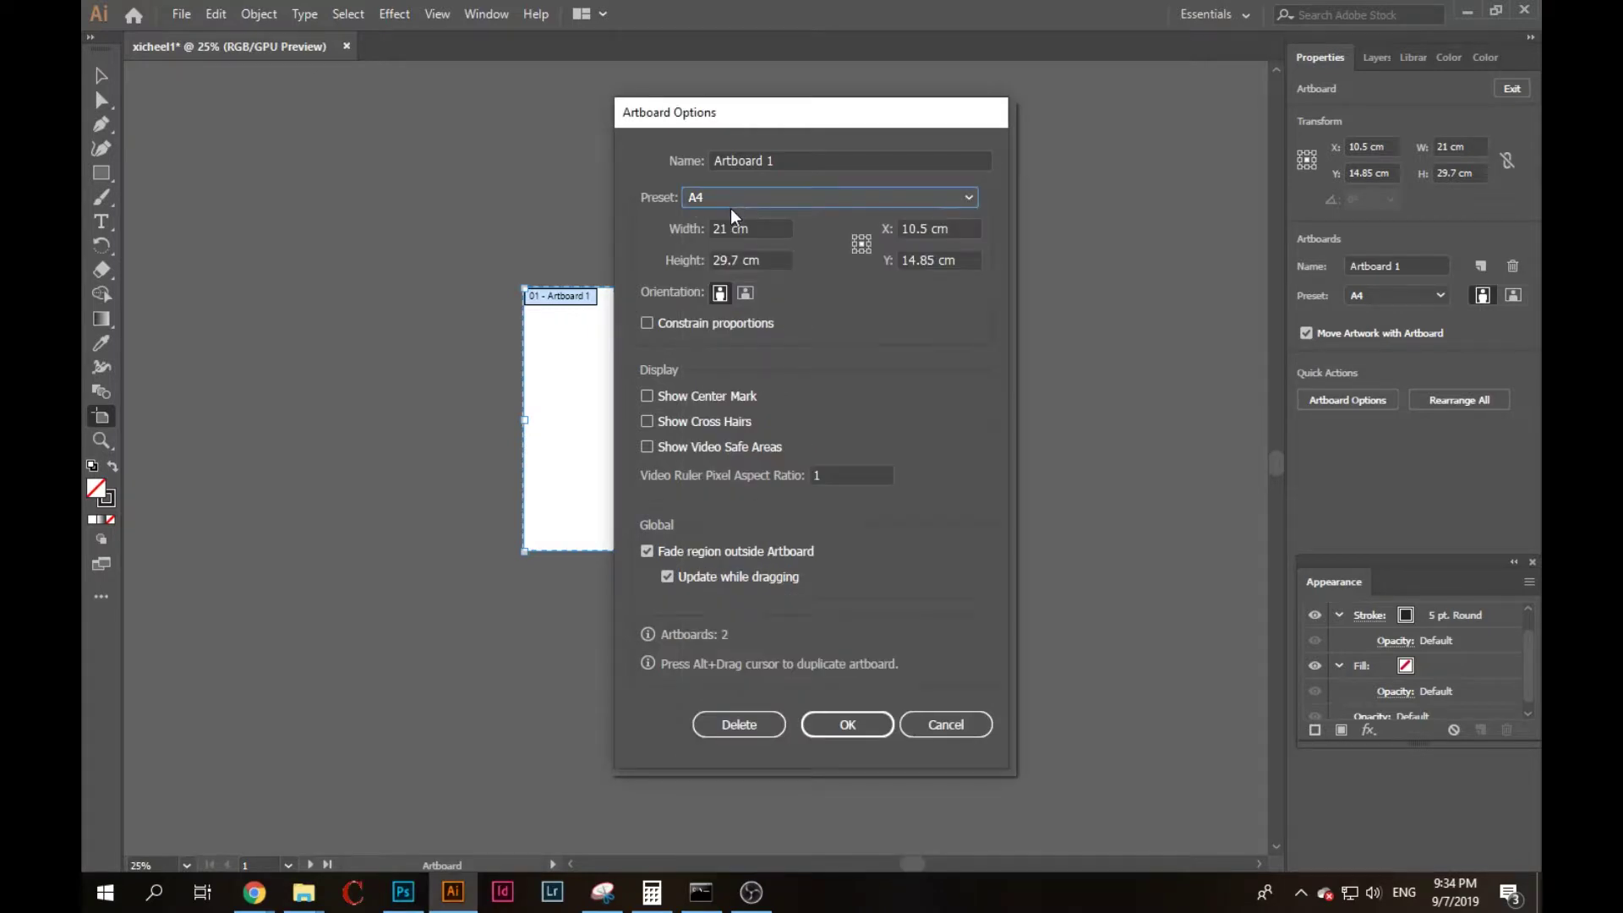
left_click(745, 292)
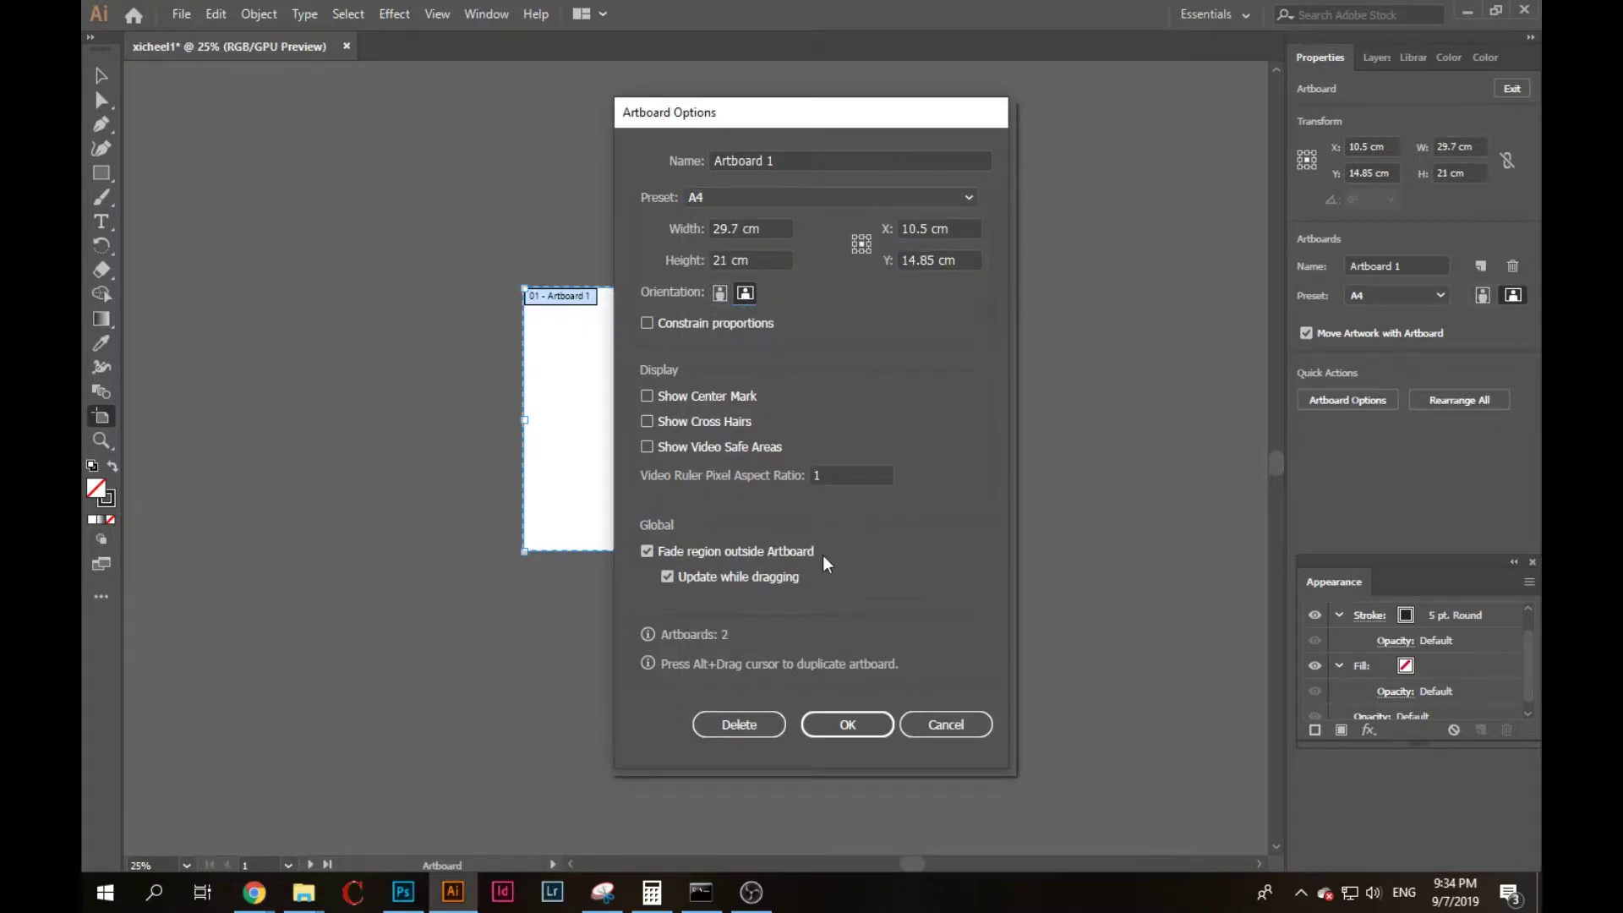
left_click(846, 725)
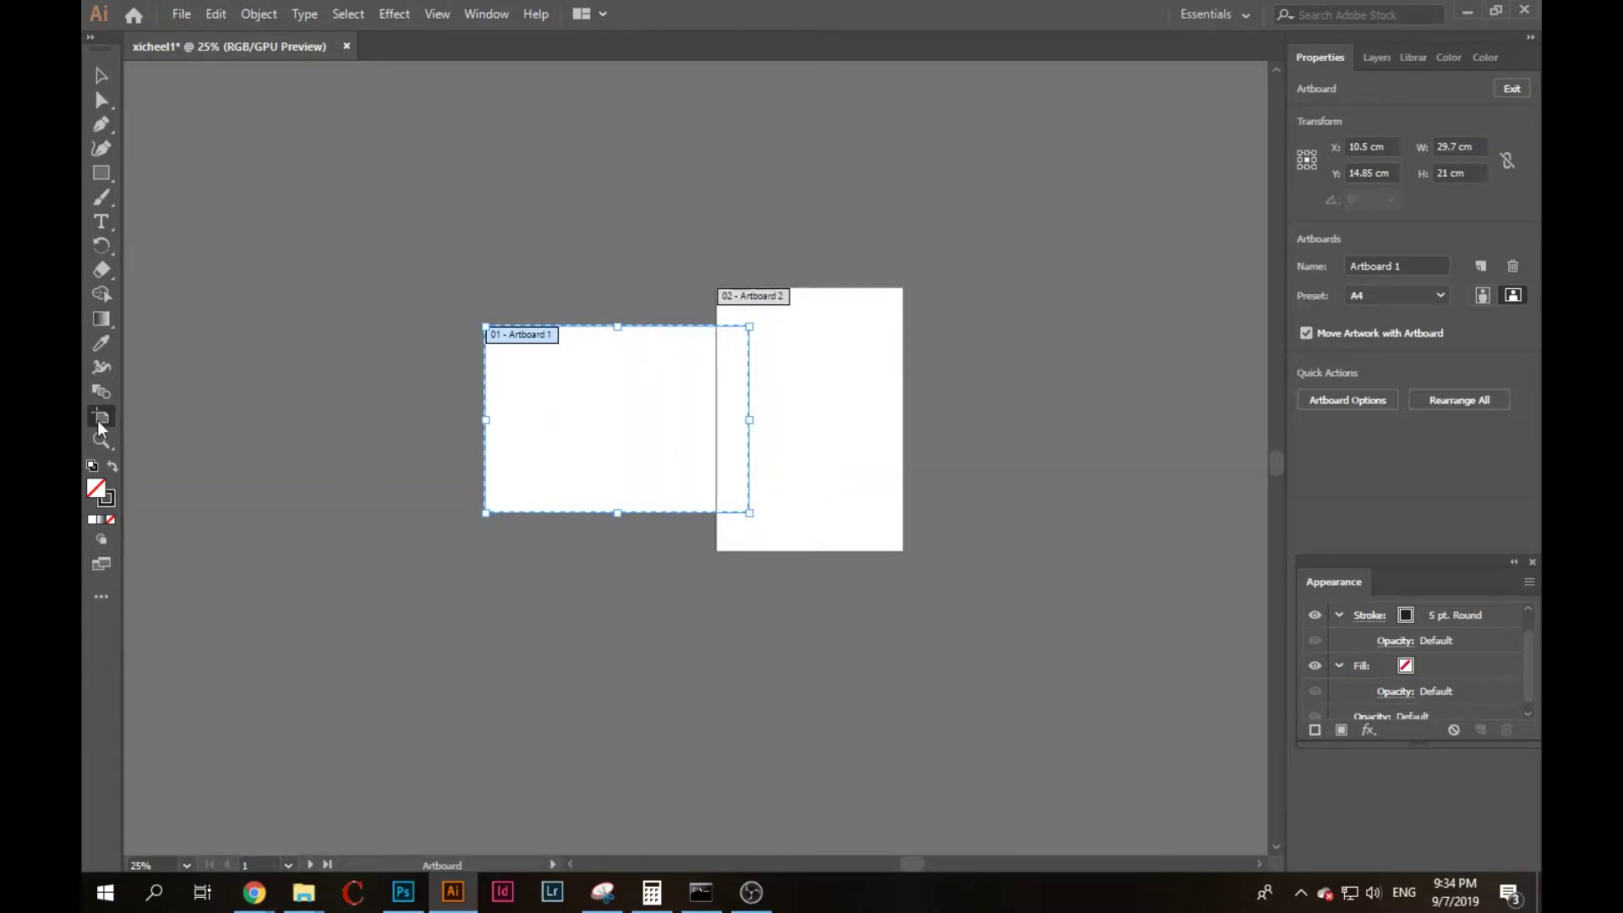
mouse_move(622, 413)
left_mouse_down()
mouse_move(543, 413)
mouse_move(580, 376)
left_mouse_up()
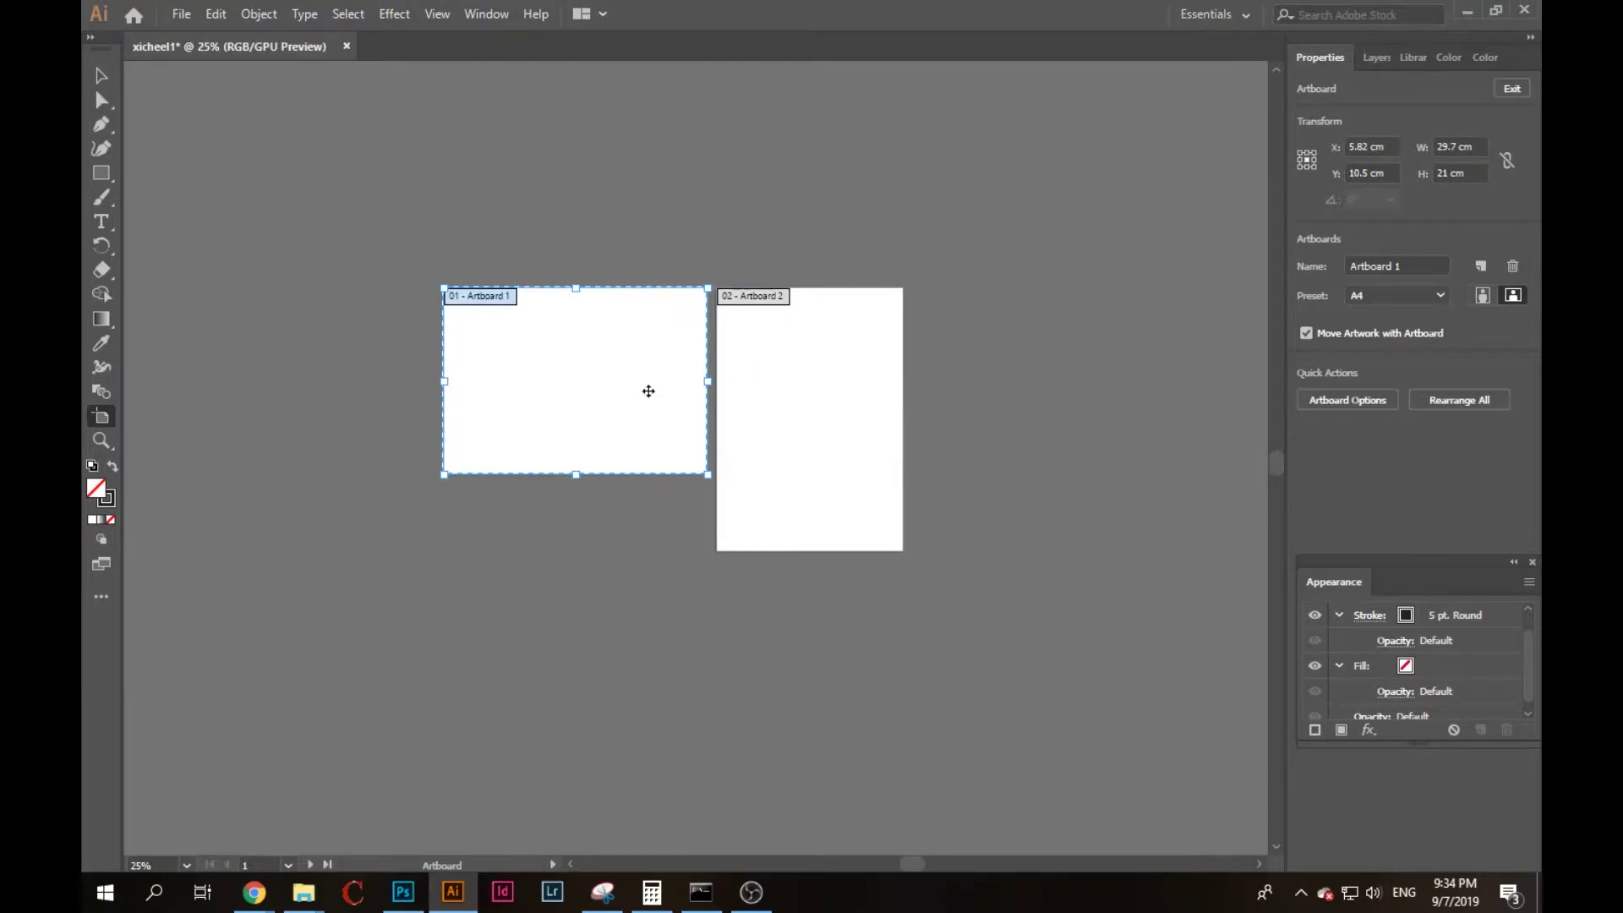
Return Artboard 1 to portrait and move it back beside Artboard 2.
double_click(693, 373)
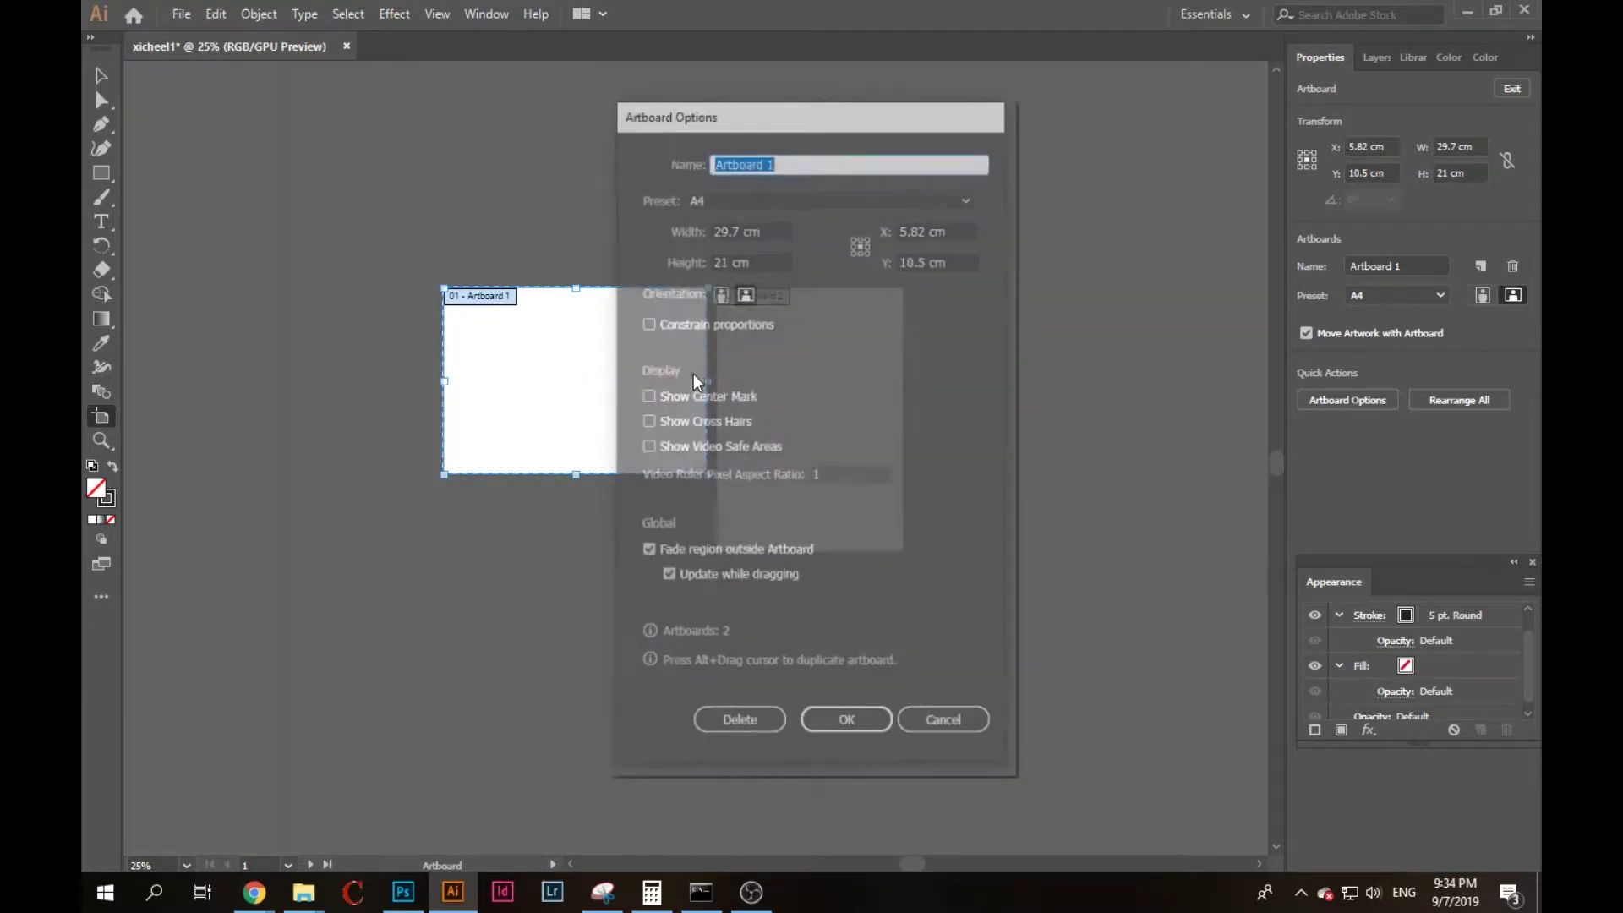
left_click(720, 292)
left_click(858, 725)
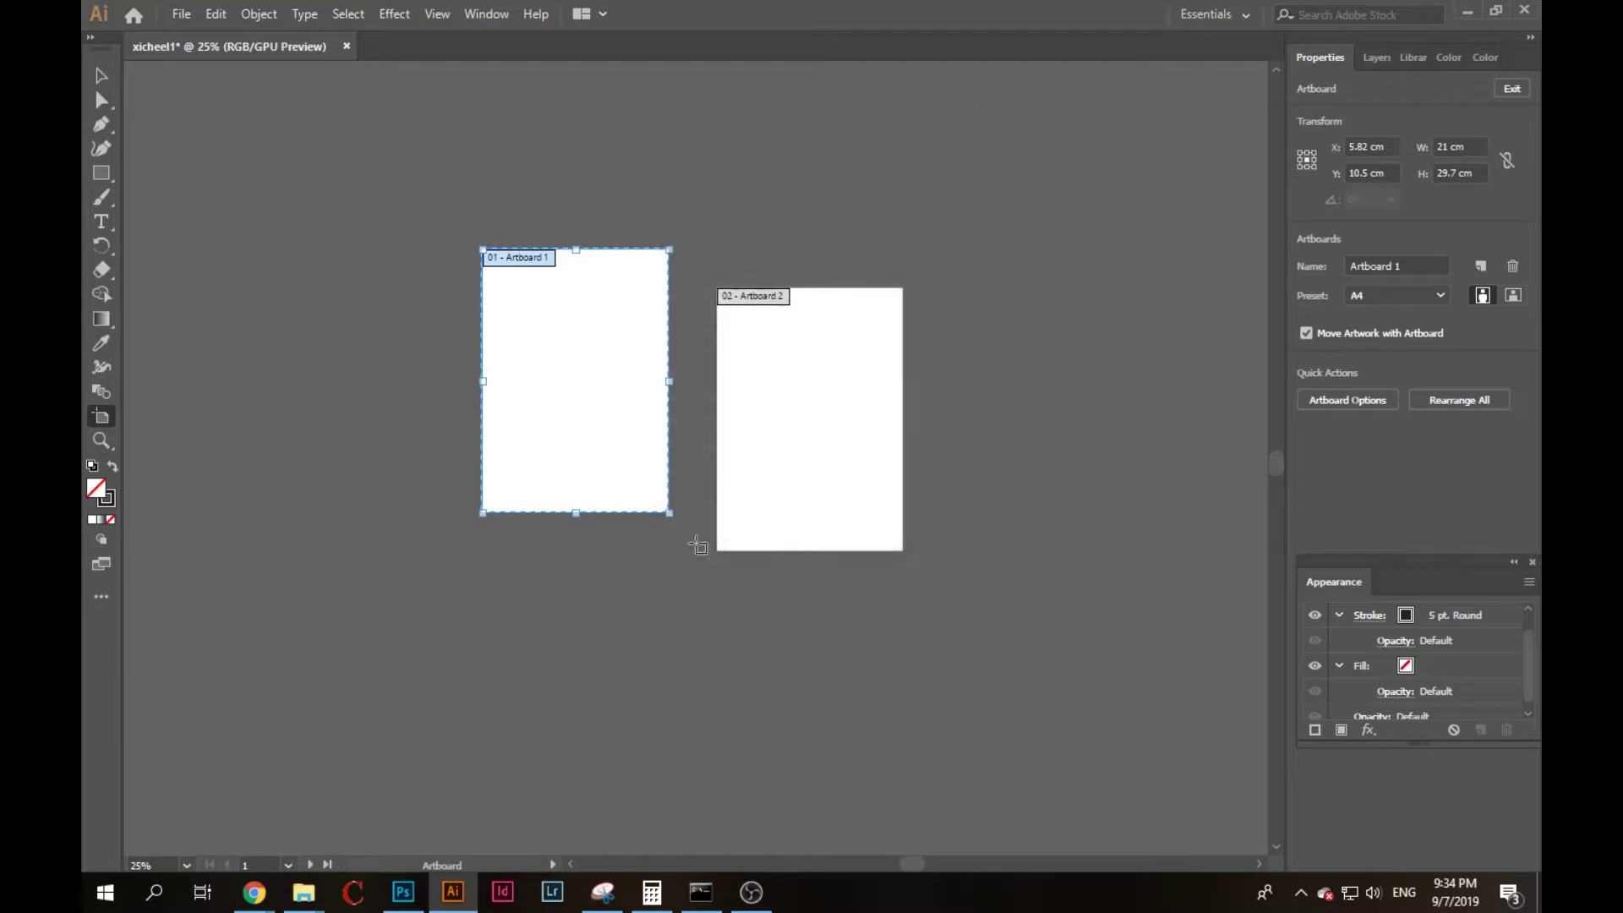
left_click_drag(633, 422, 663, 459)
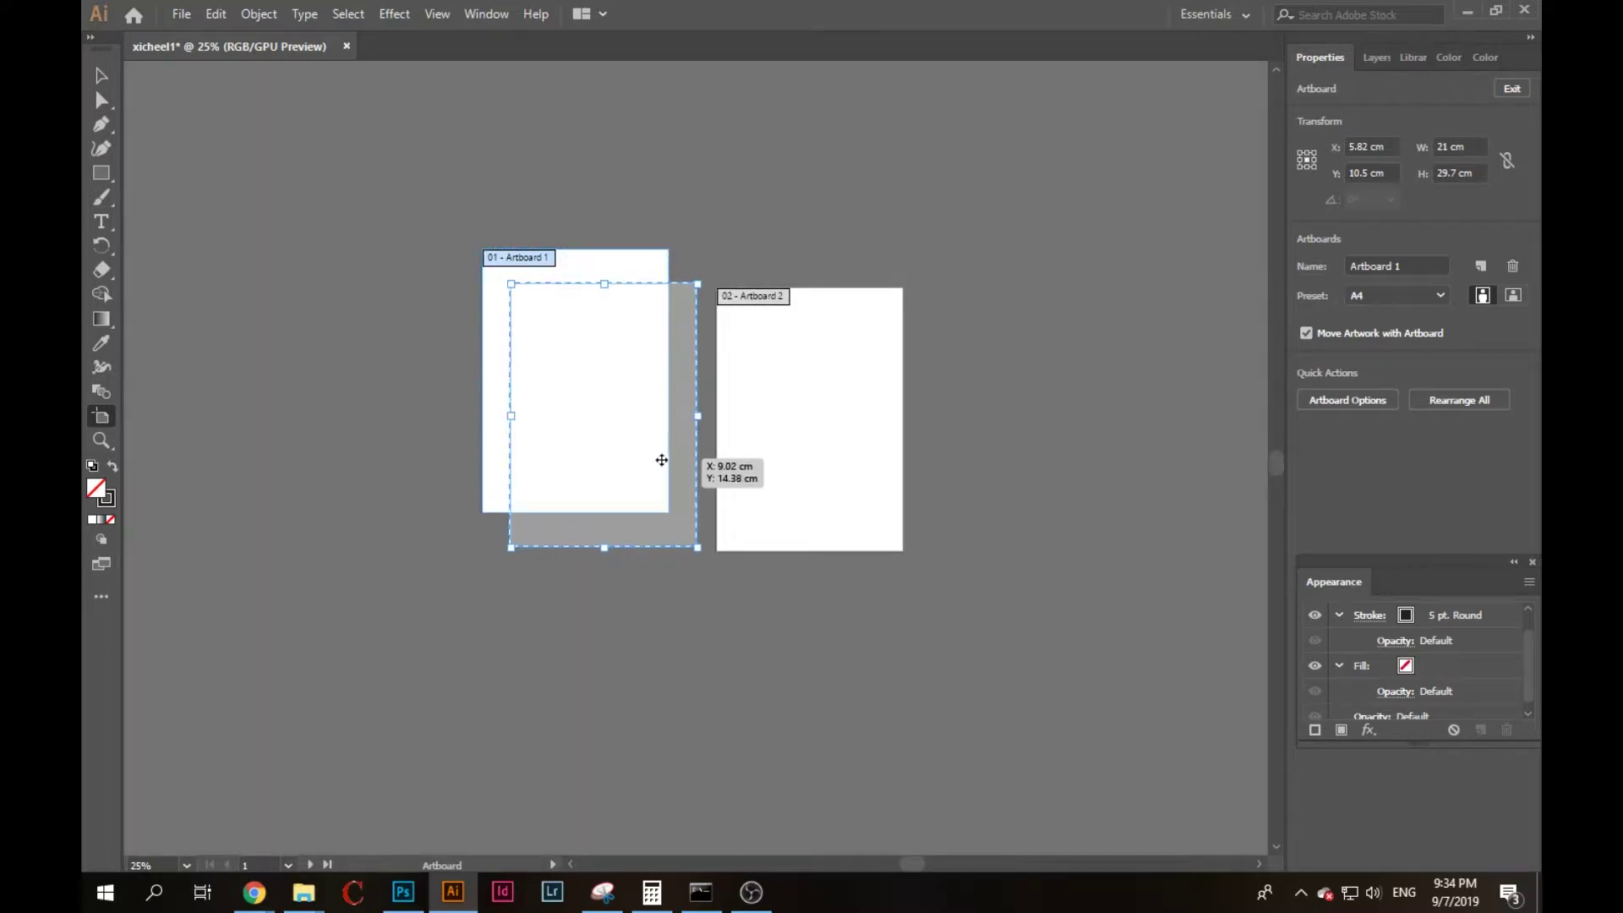
left_click(830, 460)
left_click(593, 360)
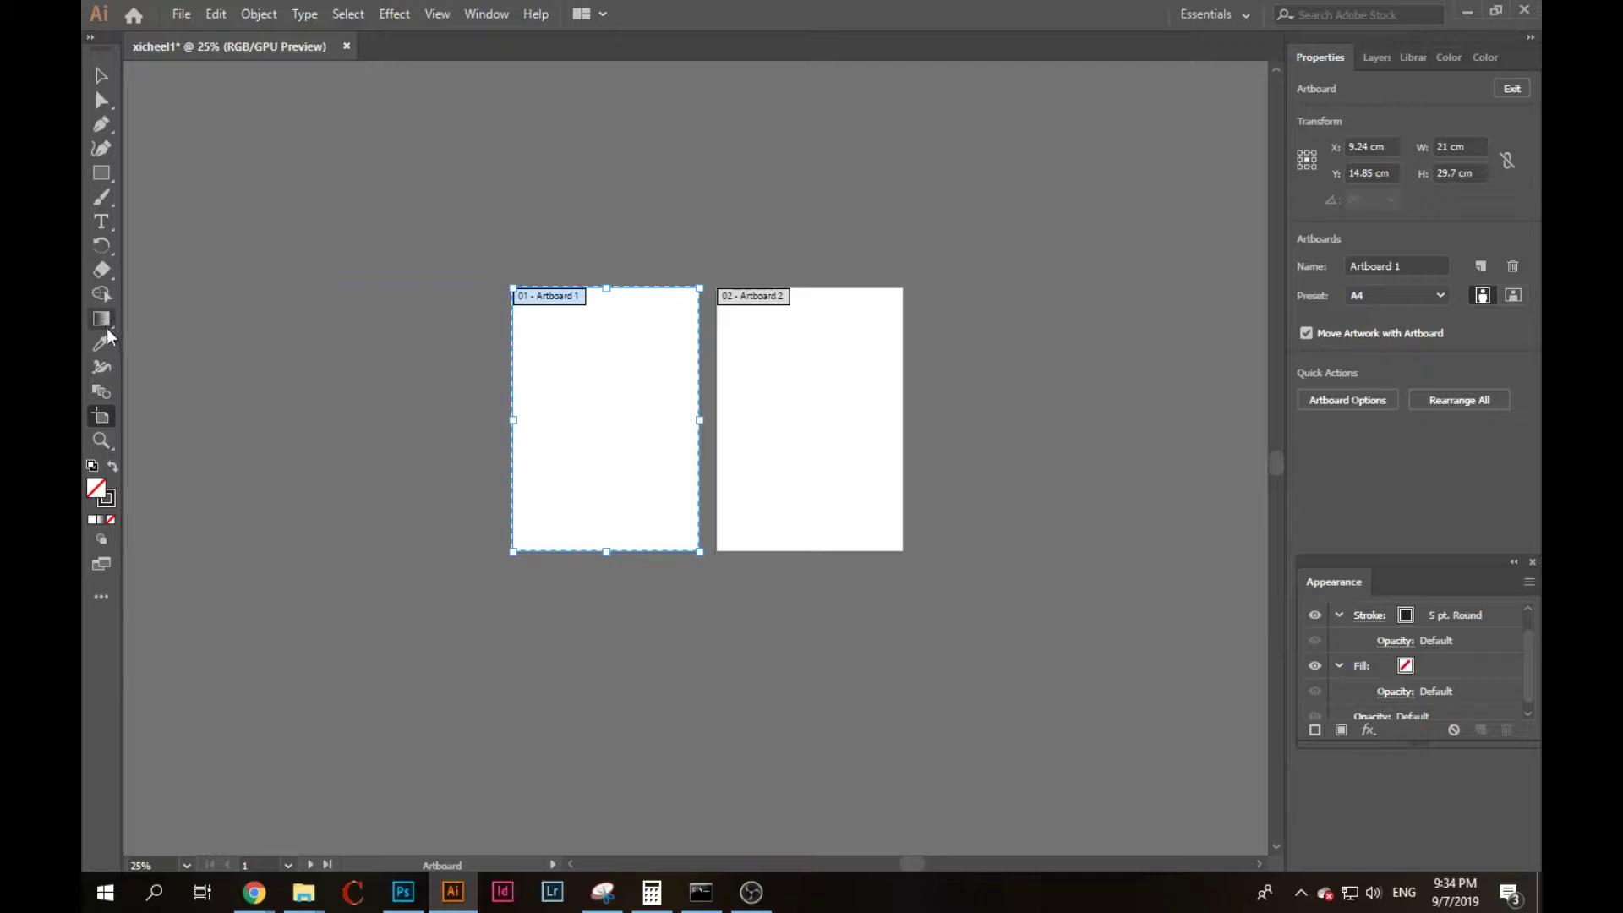
left_click(113, 172)
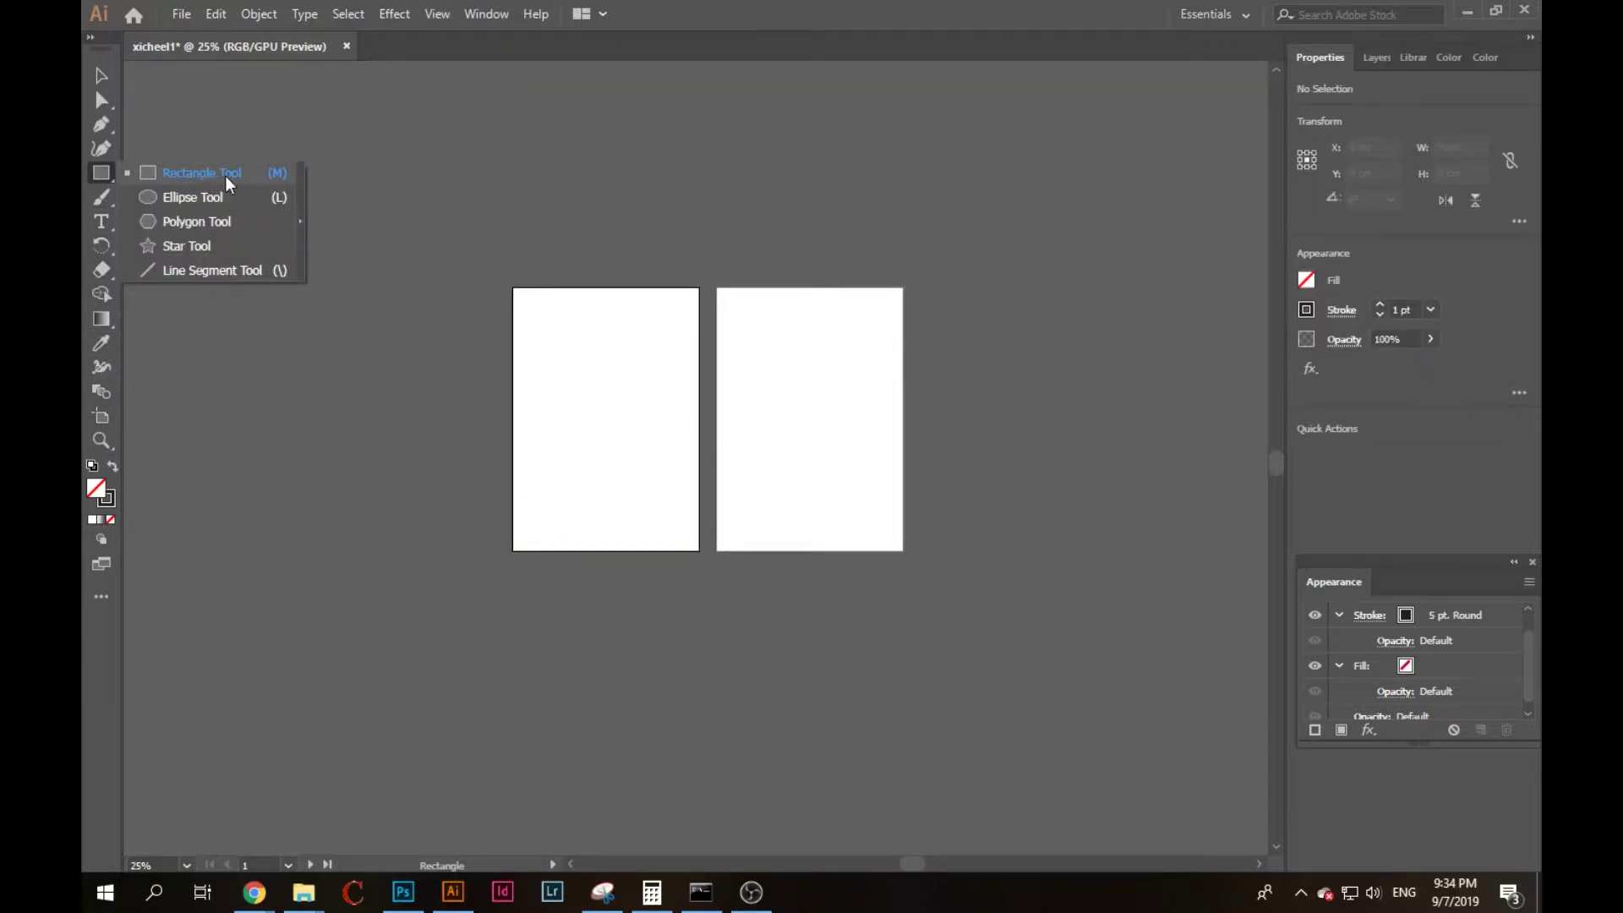
Zoom to actual size and pan to Artboard 1's top-left corner.
left_click(225, 176)
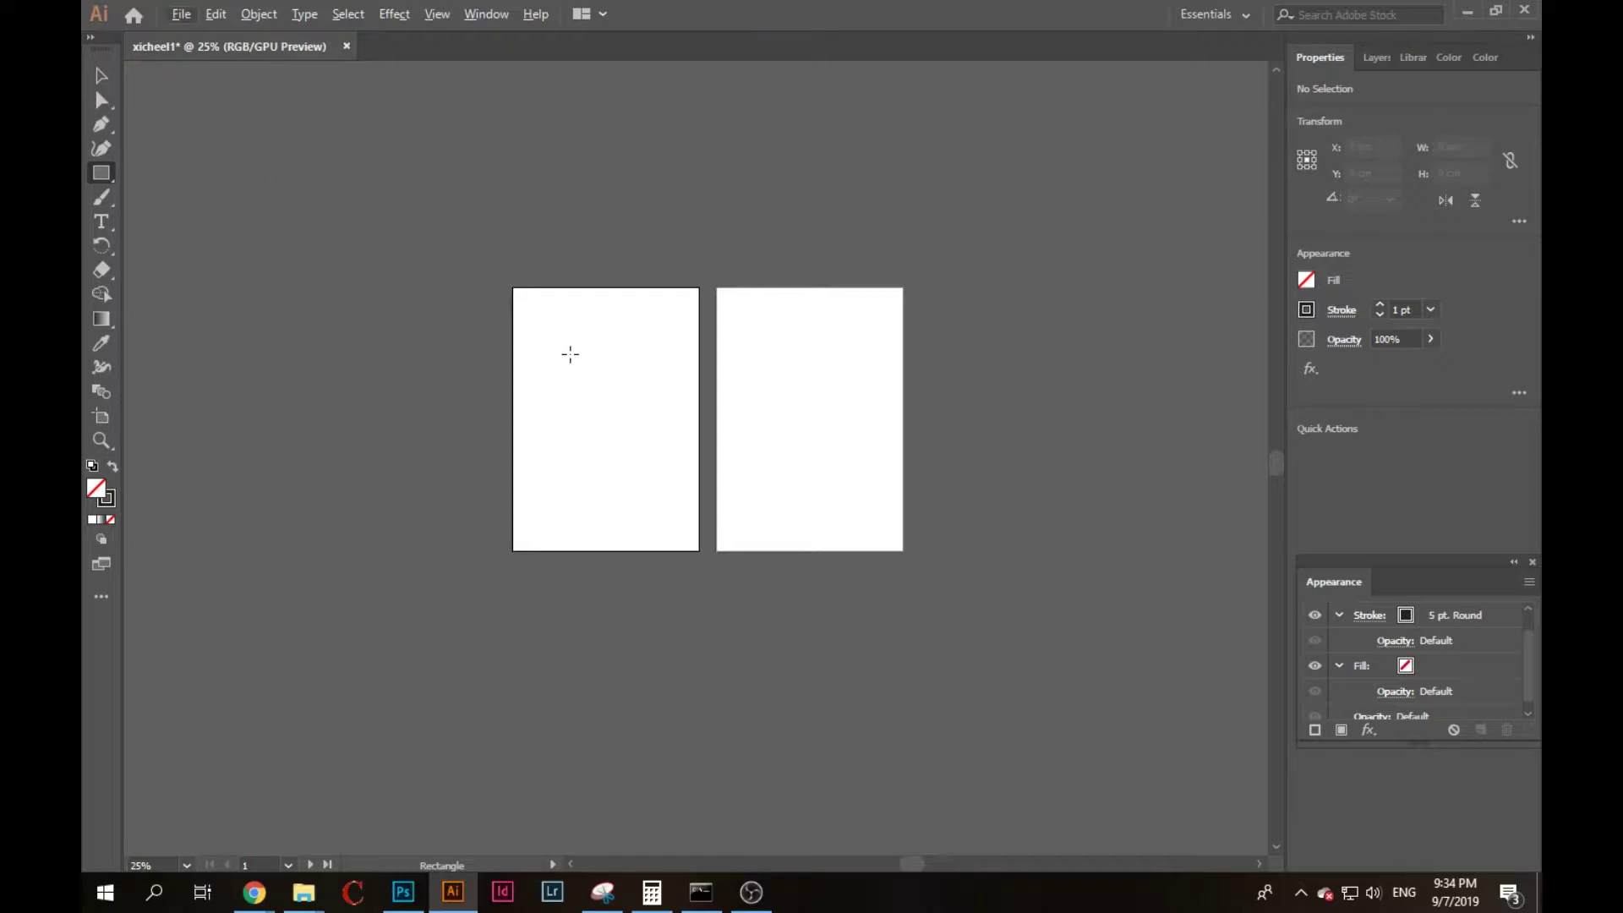
key("ctrl+plus")
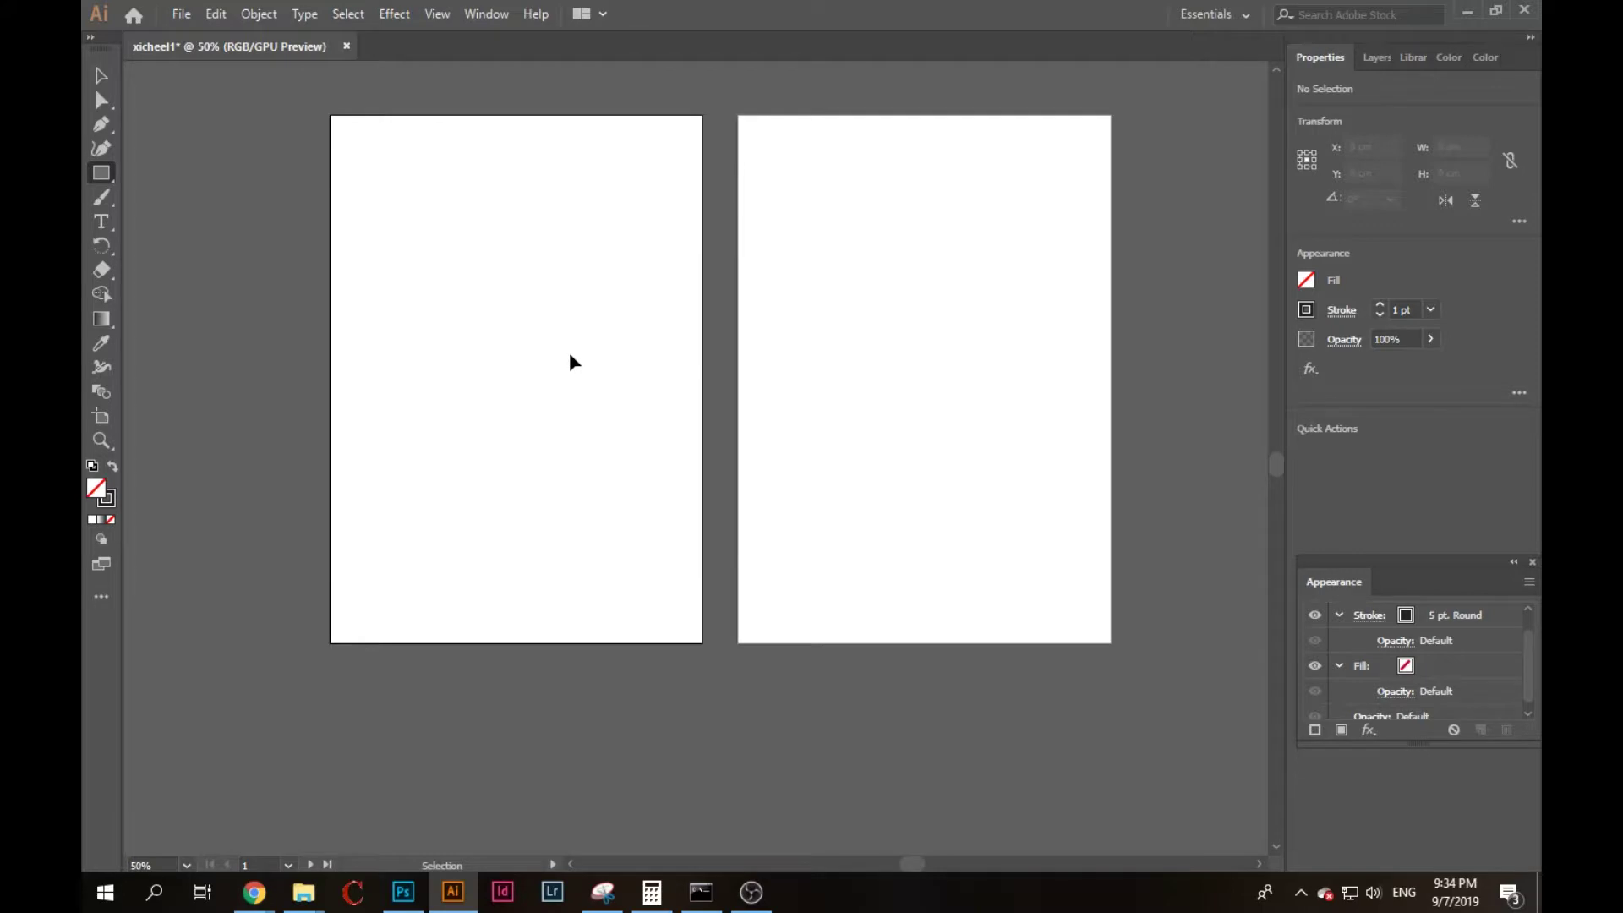
key("ctrl+plus")
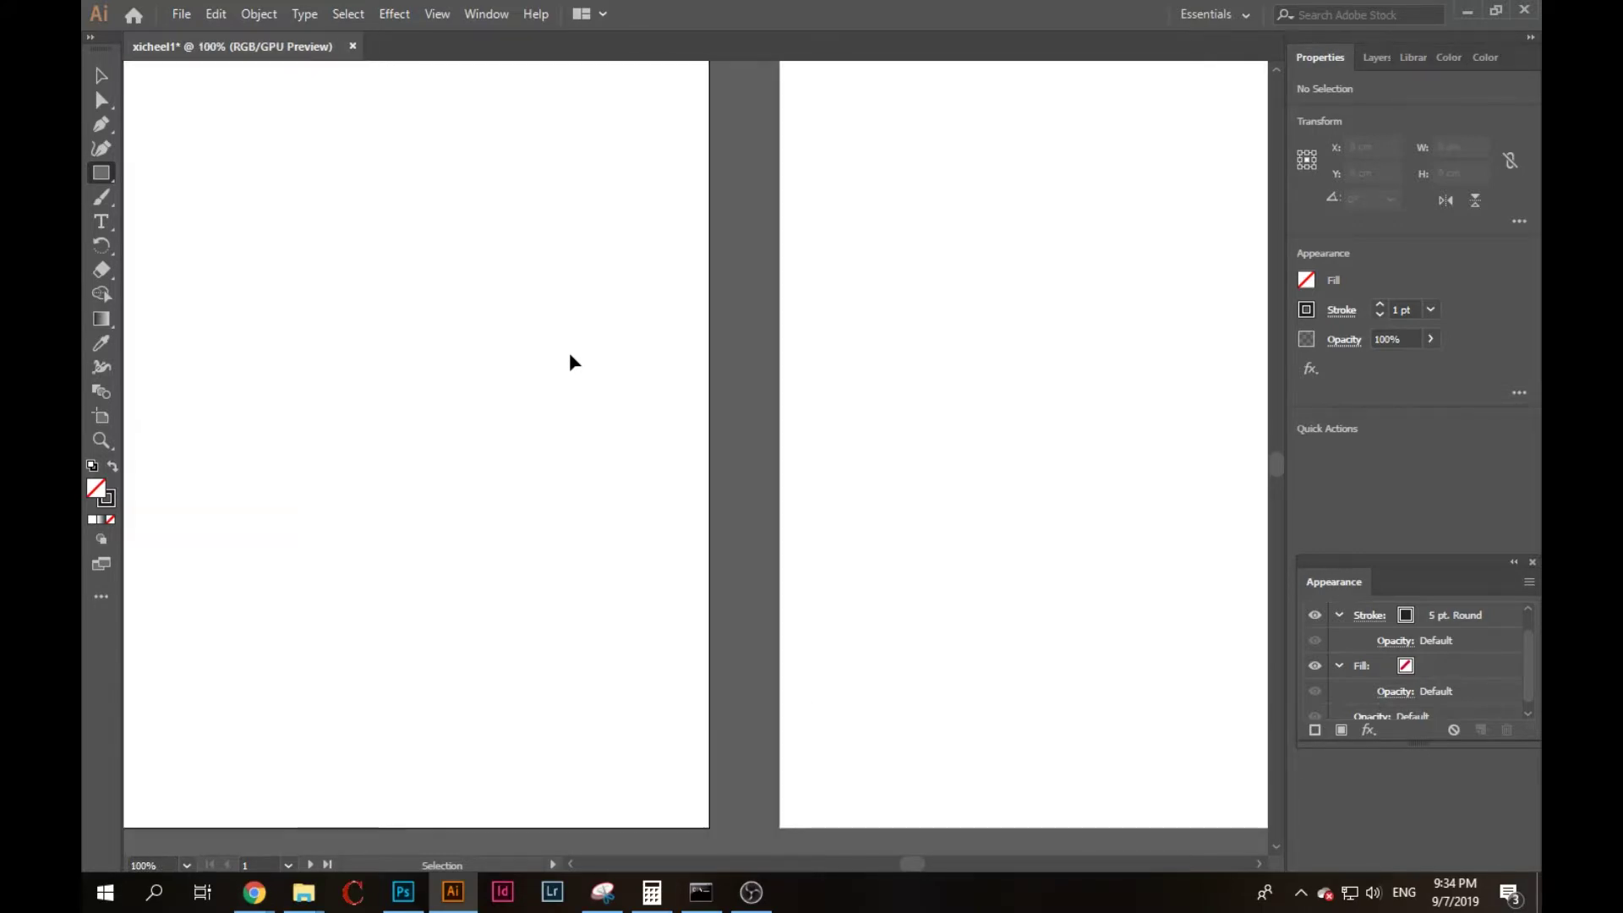
key("ctrl+minus")
key("ctrl+plus")
key("ctrl+plus")
key("space")
key("space")
mouse_move(457, 343)
left_mouse_down()
mouse_move(487, 545)
mouse_move(467, 514)
left_mouse_up()
Draw a roughly 12.4 × 9.4 cm outlined rectangle near Artboard 1's top-left and nudge it right.
left_click(103, 177)
left_click(159, 181)
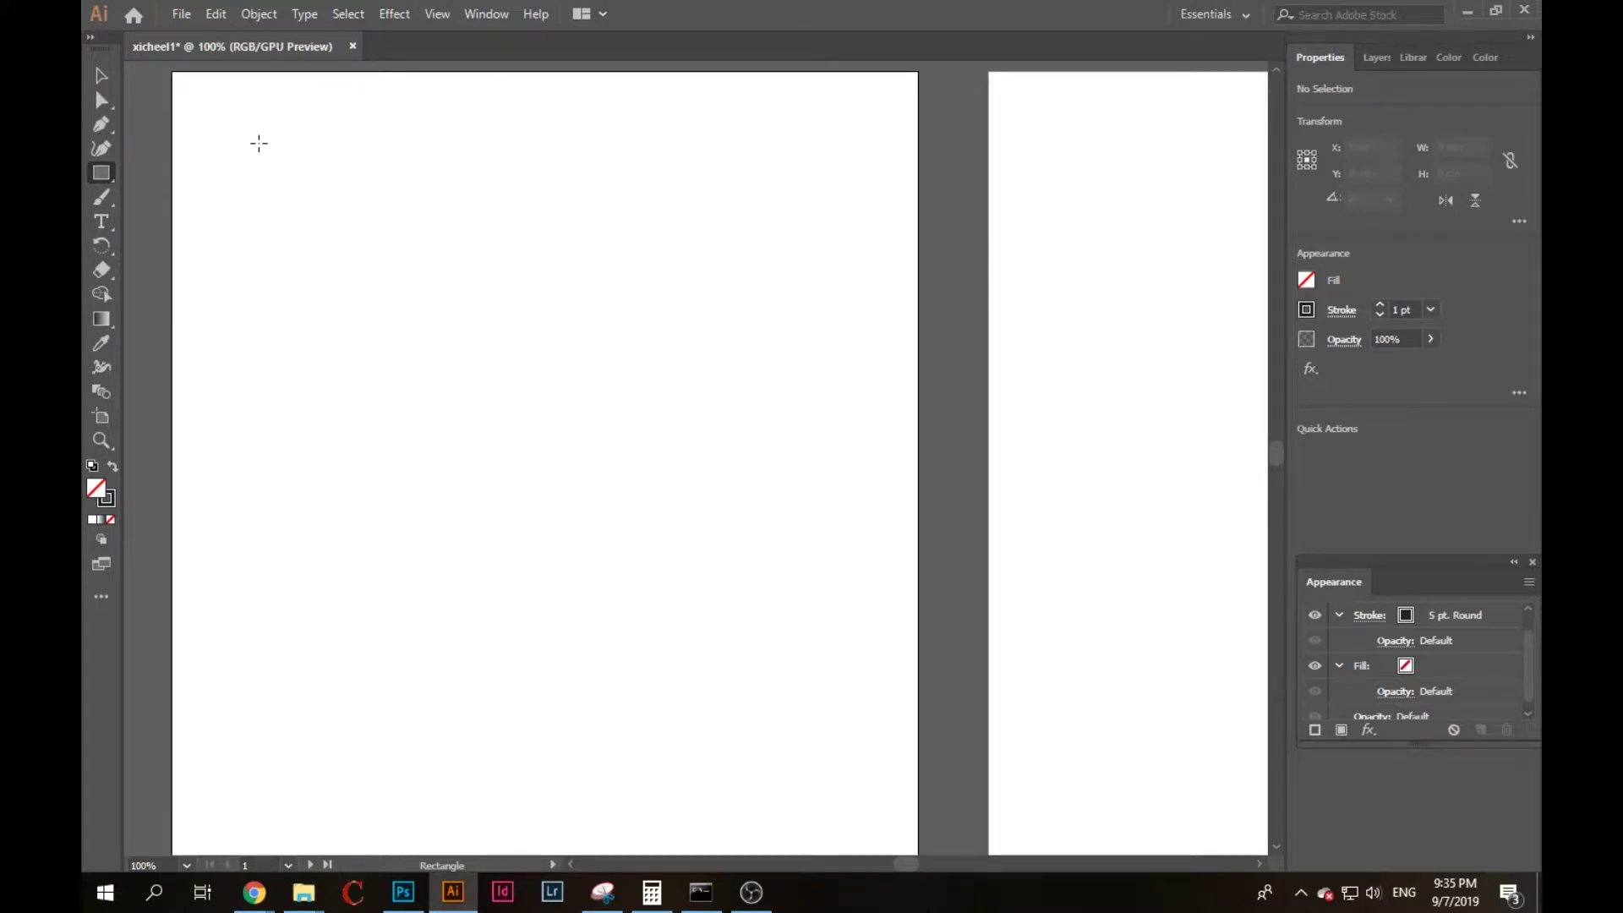
left_click_drag(258, 143, 589, 413)
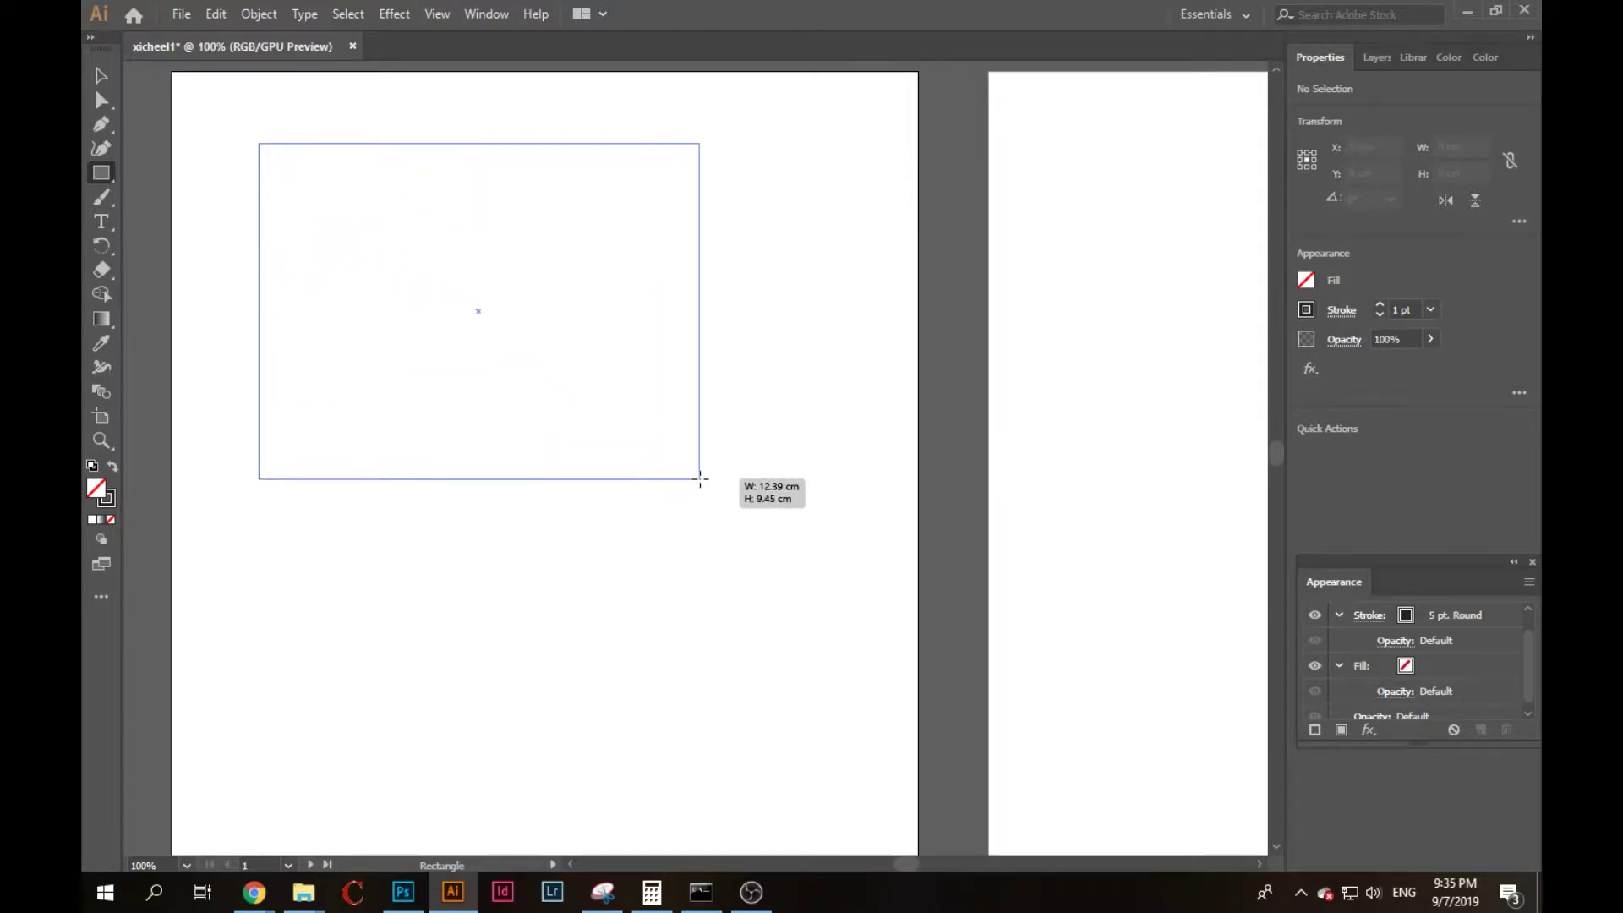
left_click_drag(589, 413, 699, 479)
key("v")
left_click(731, 301)
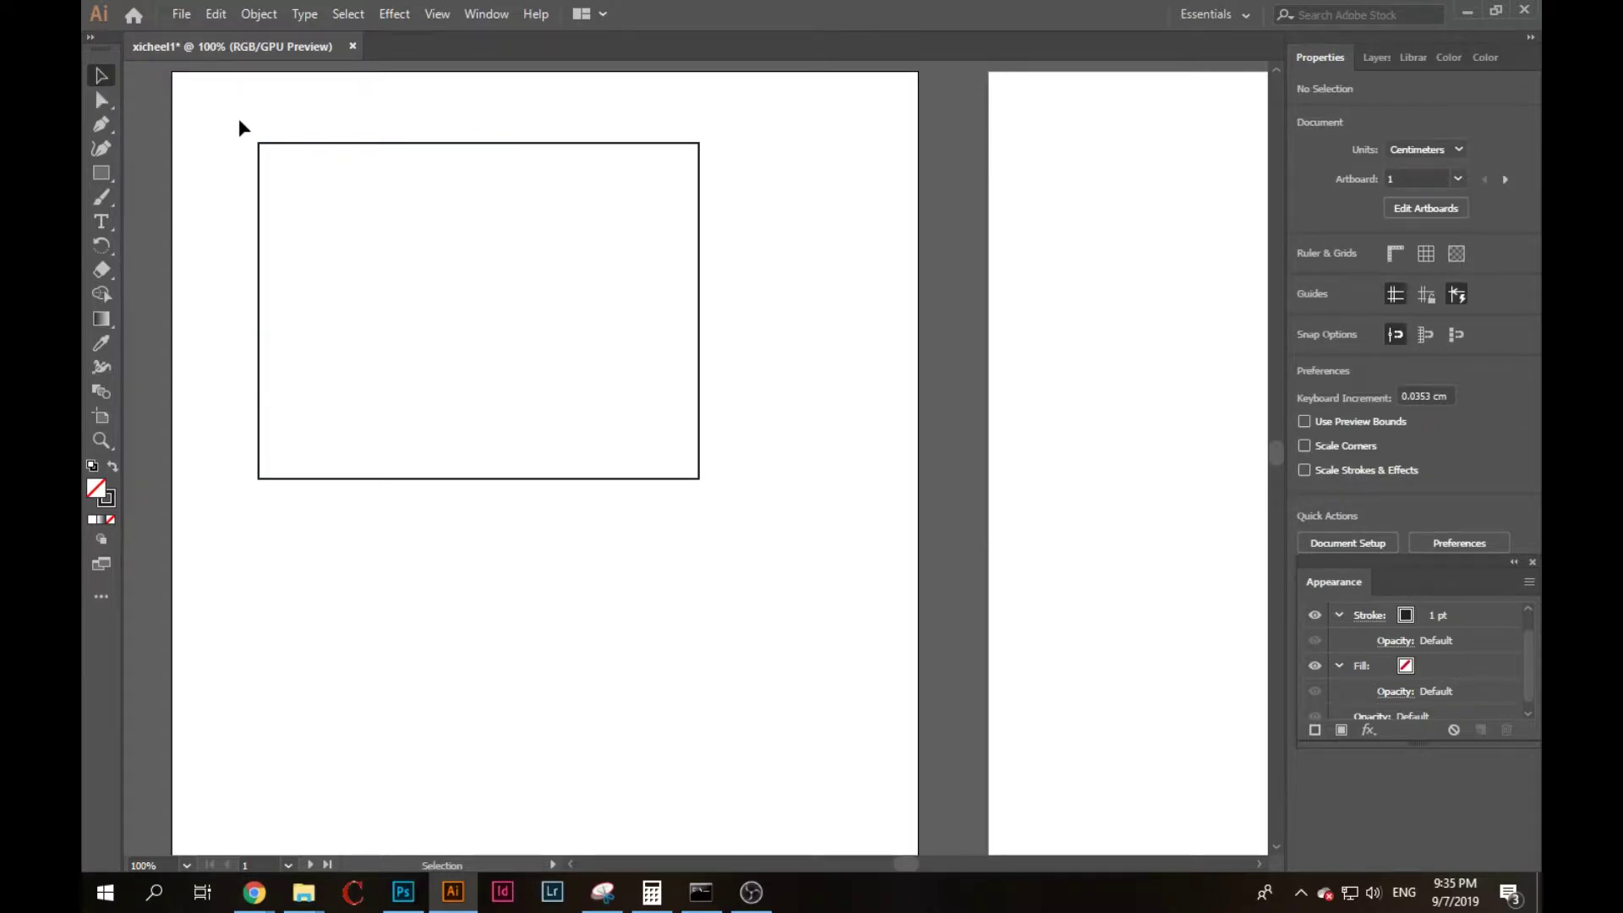
left_click(258, 145)
mouse_move(302, 145)
left_mouse_down()
mouse_move(538, 161)
mouse_move(415, 135)
left_mouse_up()
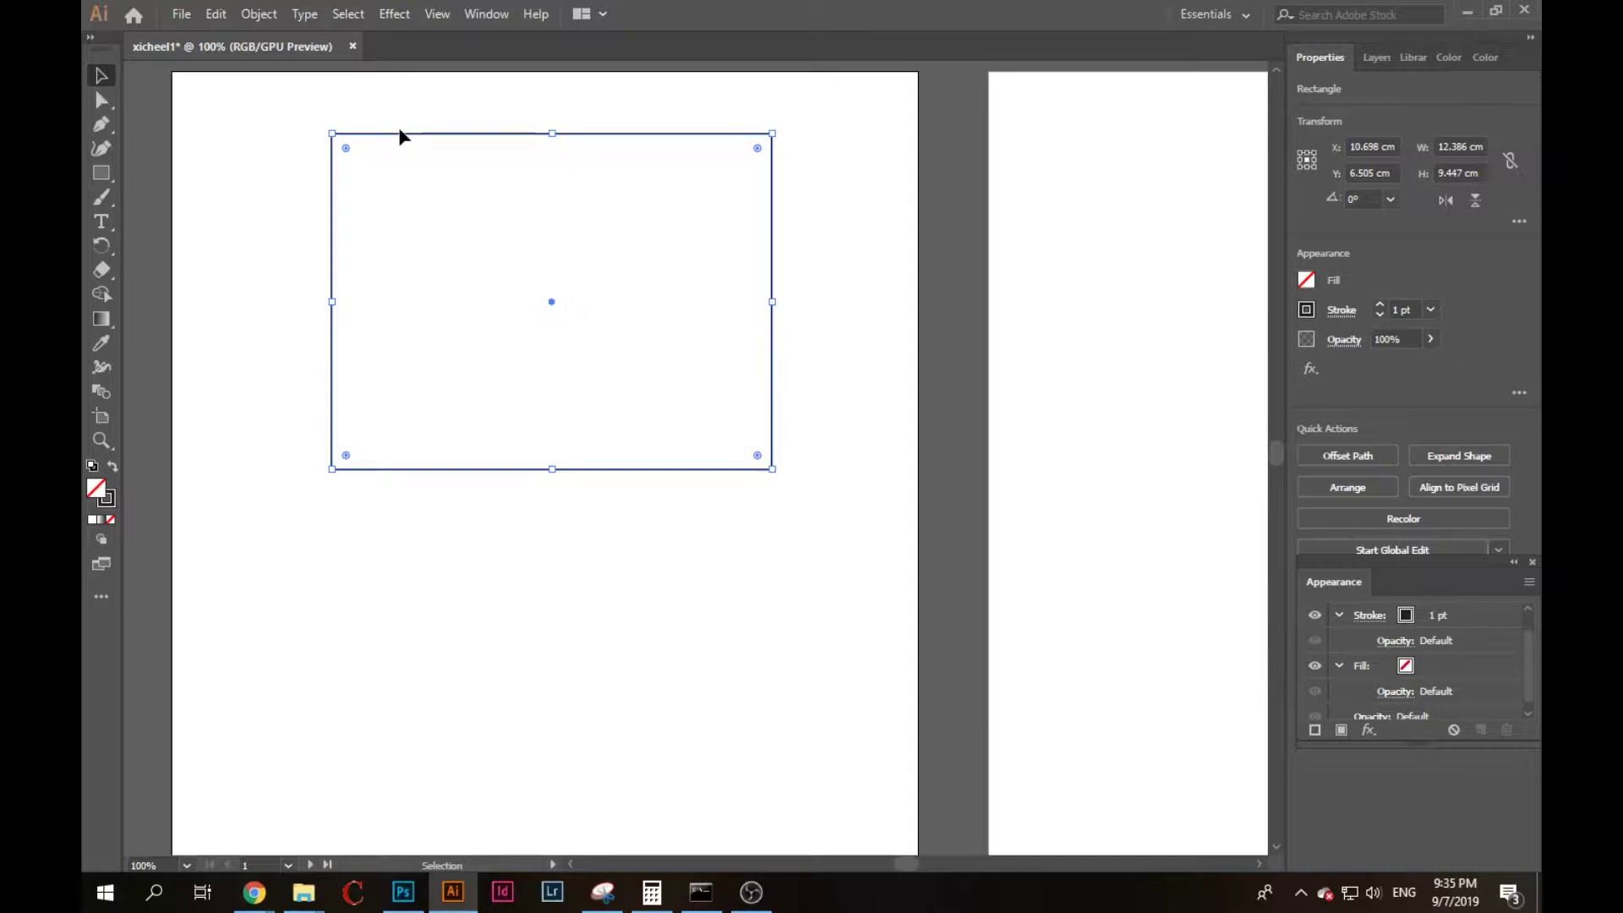
Fill the rectangle on Artboard 1 with cyan from the Fill swatches, keeping its 1 pt black outline.
left_click(1307, 281)
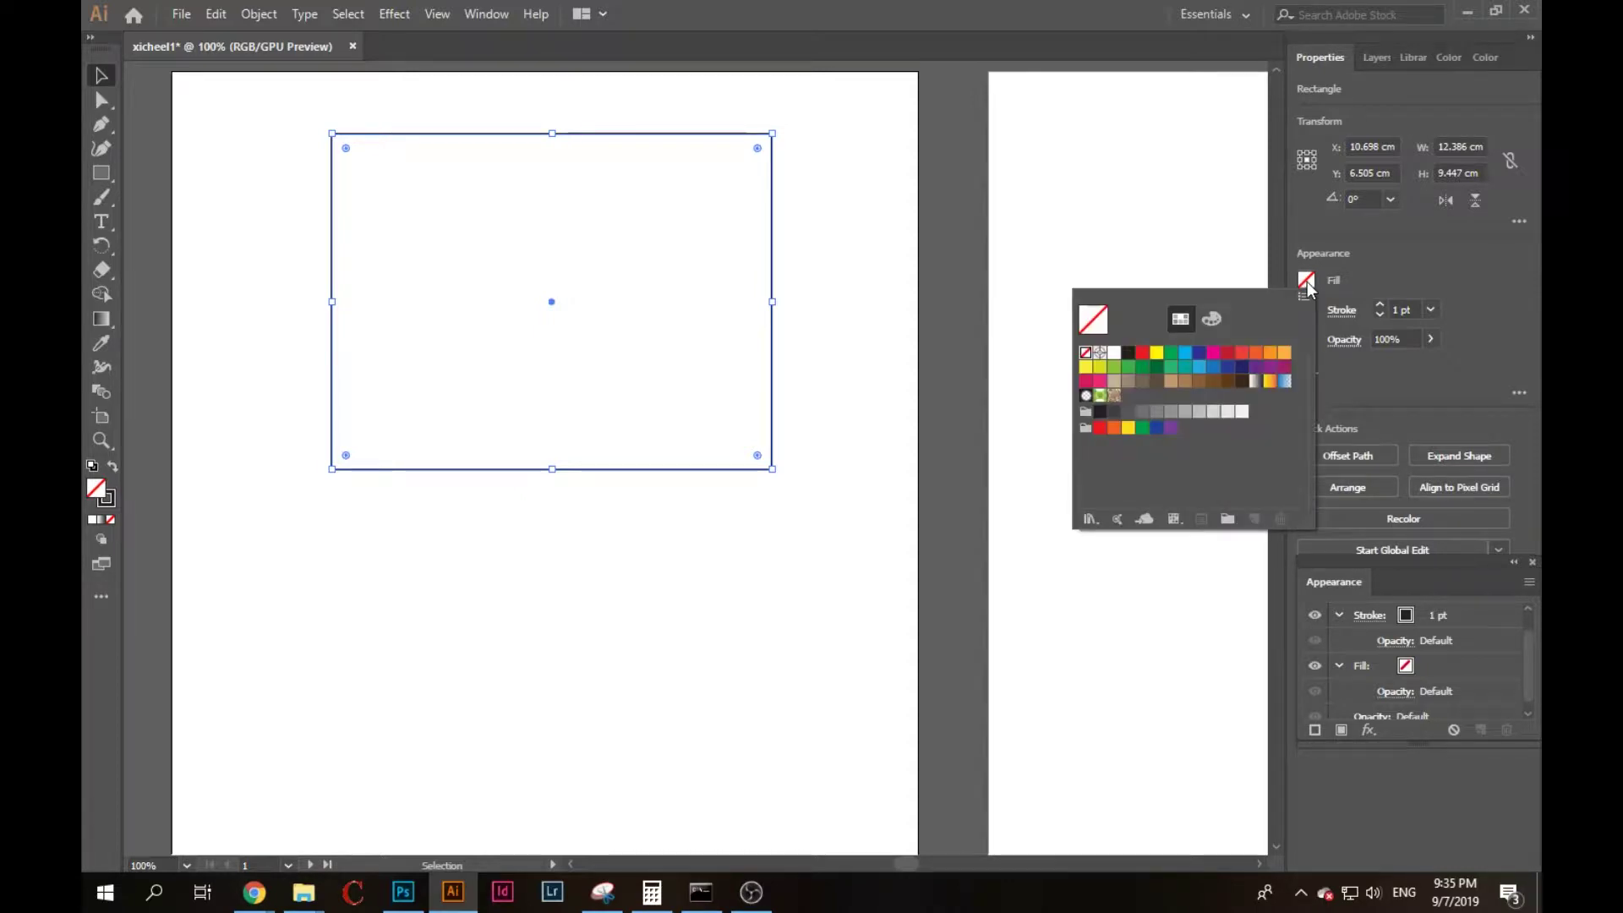
left_click(1199, 369)
left_click(1185, 353)
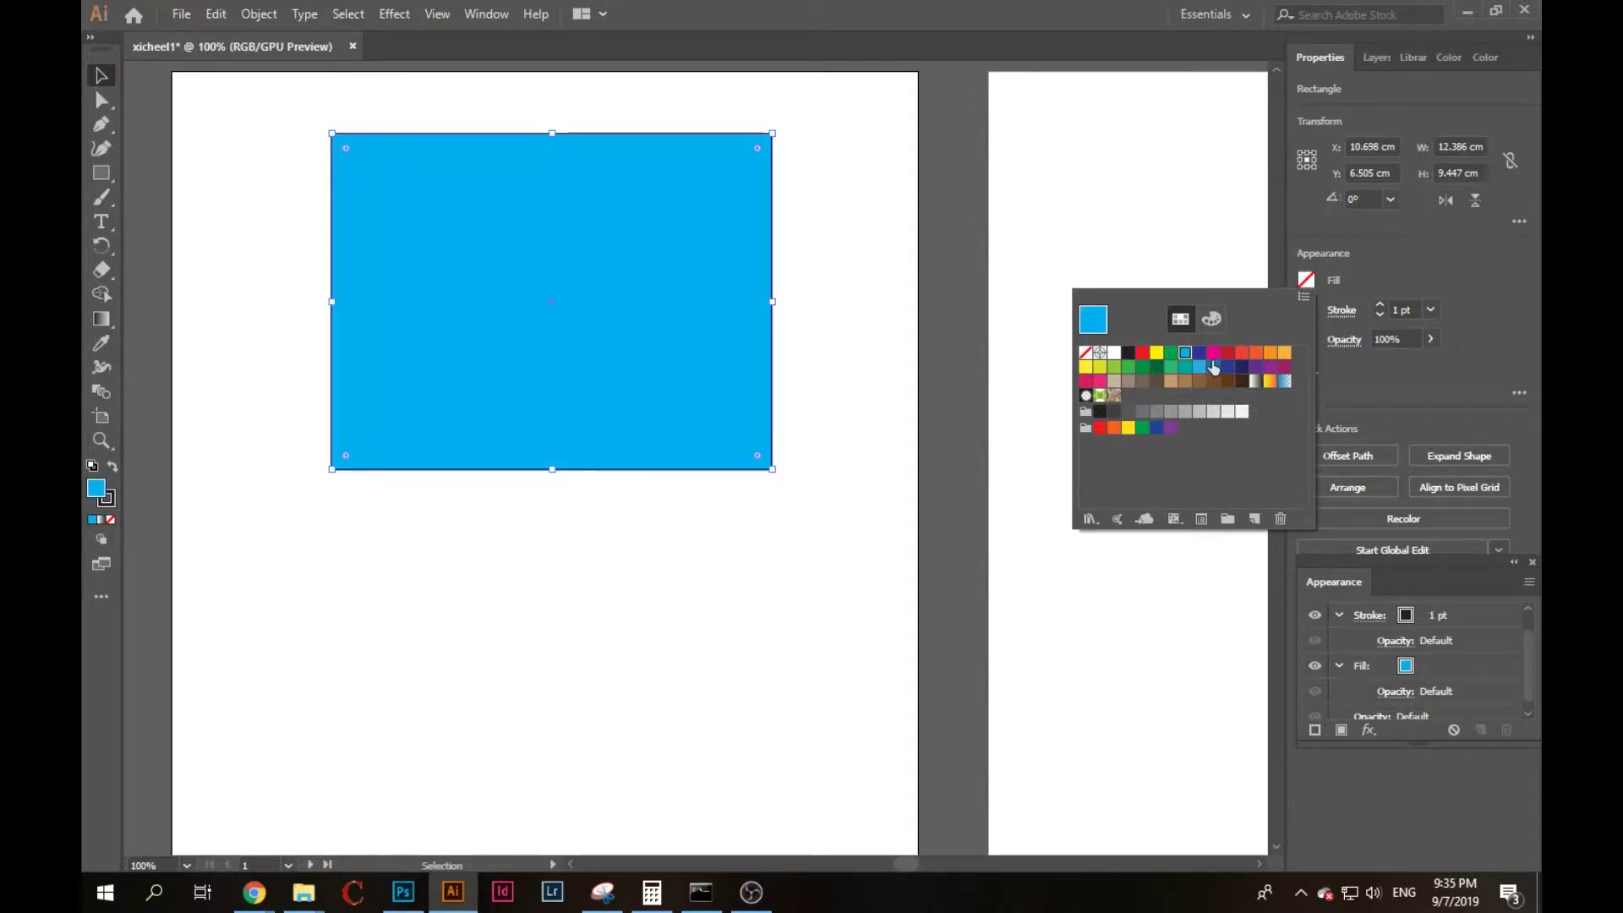
left_click(1186, 366)
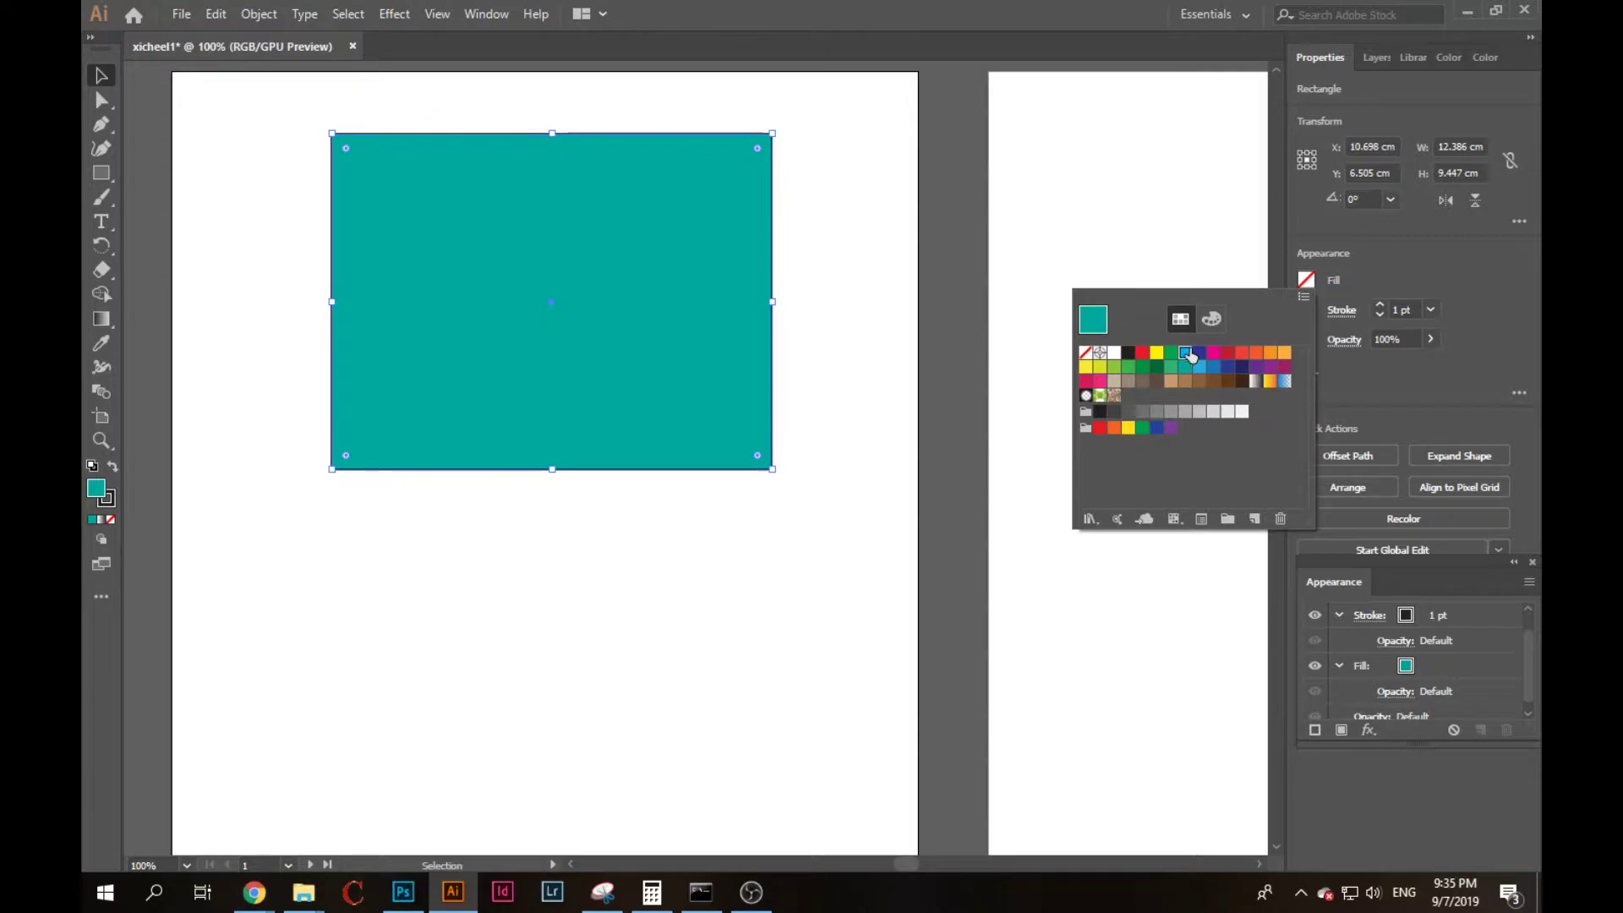
left_click(1103, 227)
left_click(748, 259)
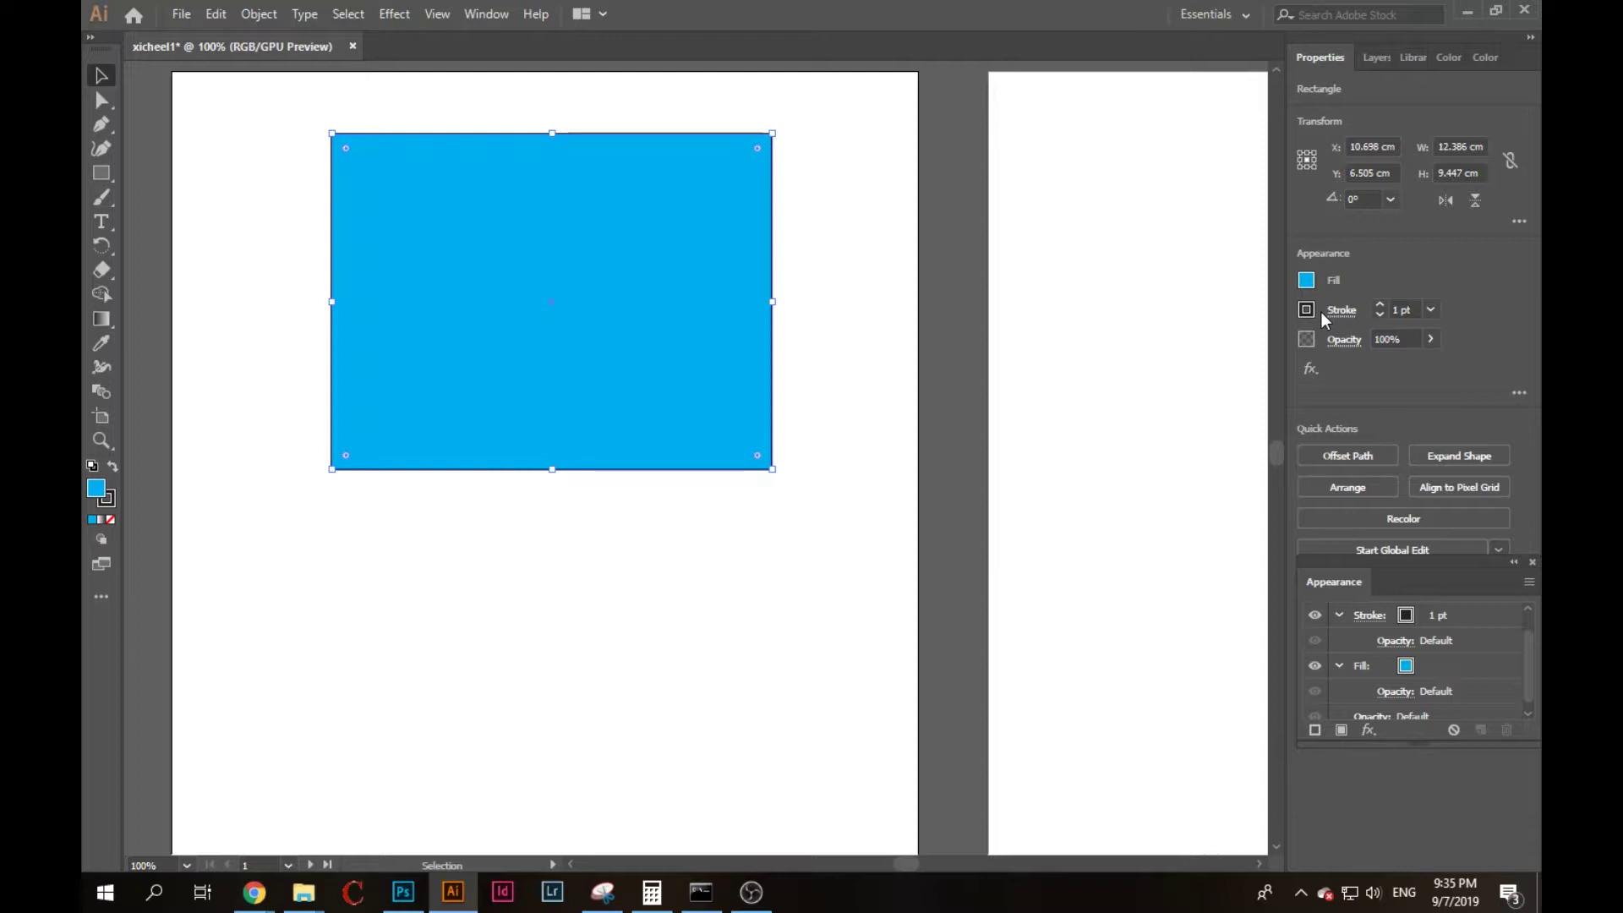
Set the rectangle's stroke weight to 4 pt.
left_click(1383, 306)
left_click(1380, 306)
left_click(1380, 305)
left_click(1380, 305)
left_click(1380, 305)
left_click(848, 279)
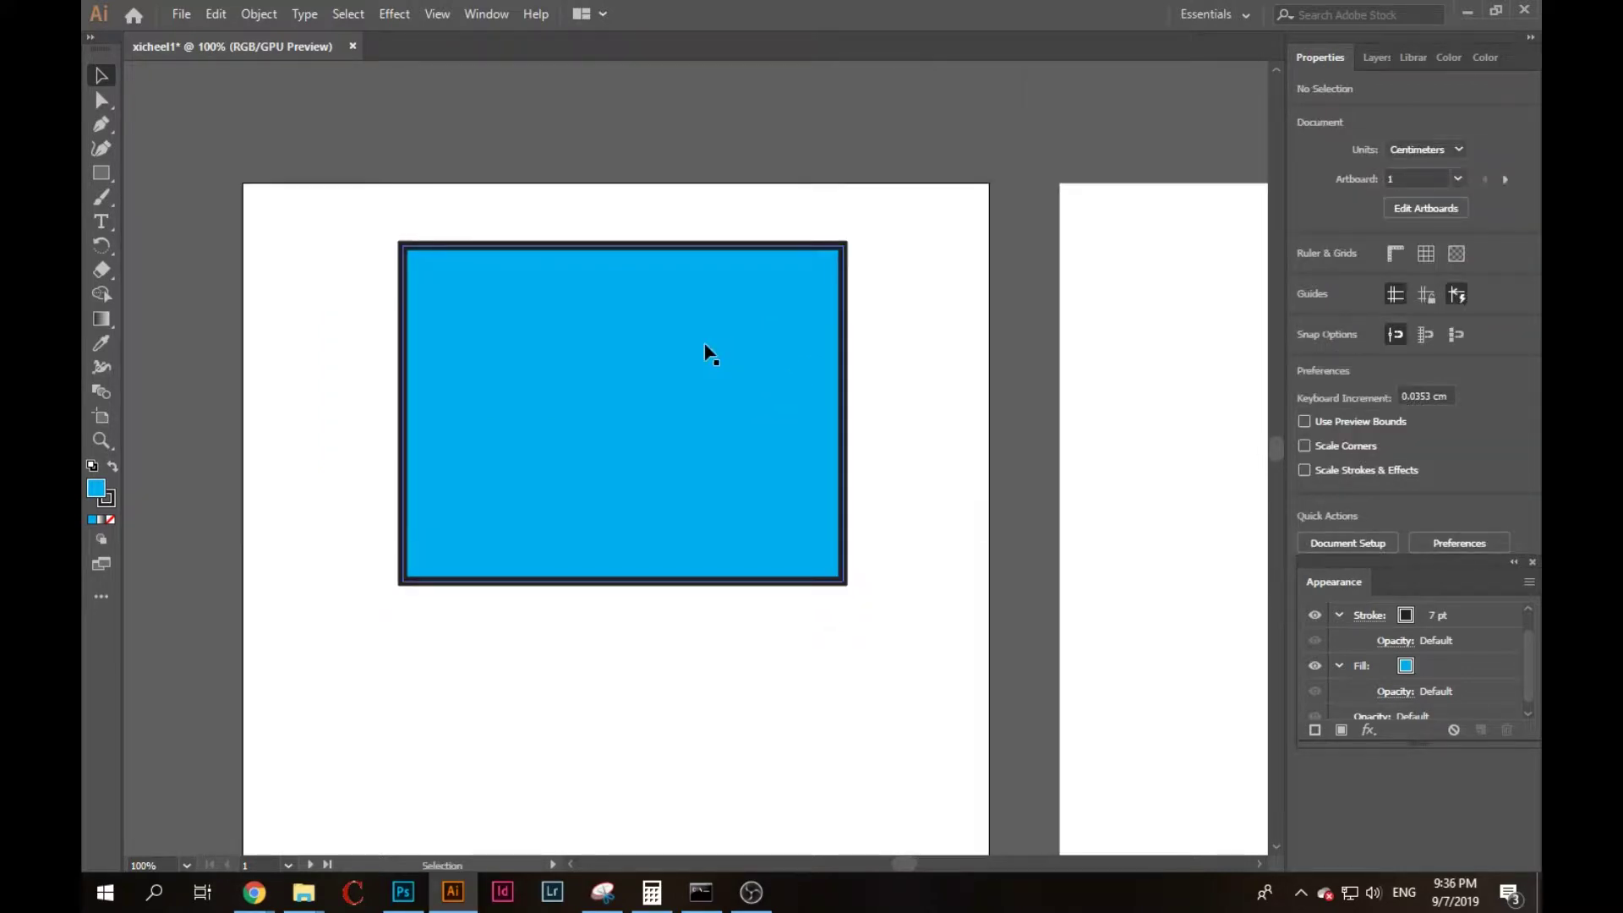
left_click(710, 352)
left_click(1379, 315)
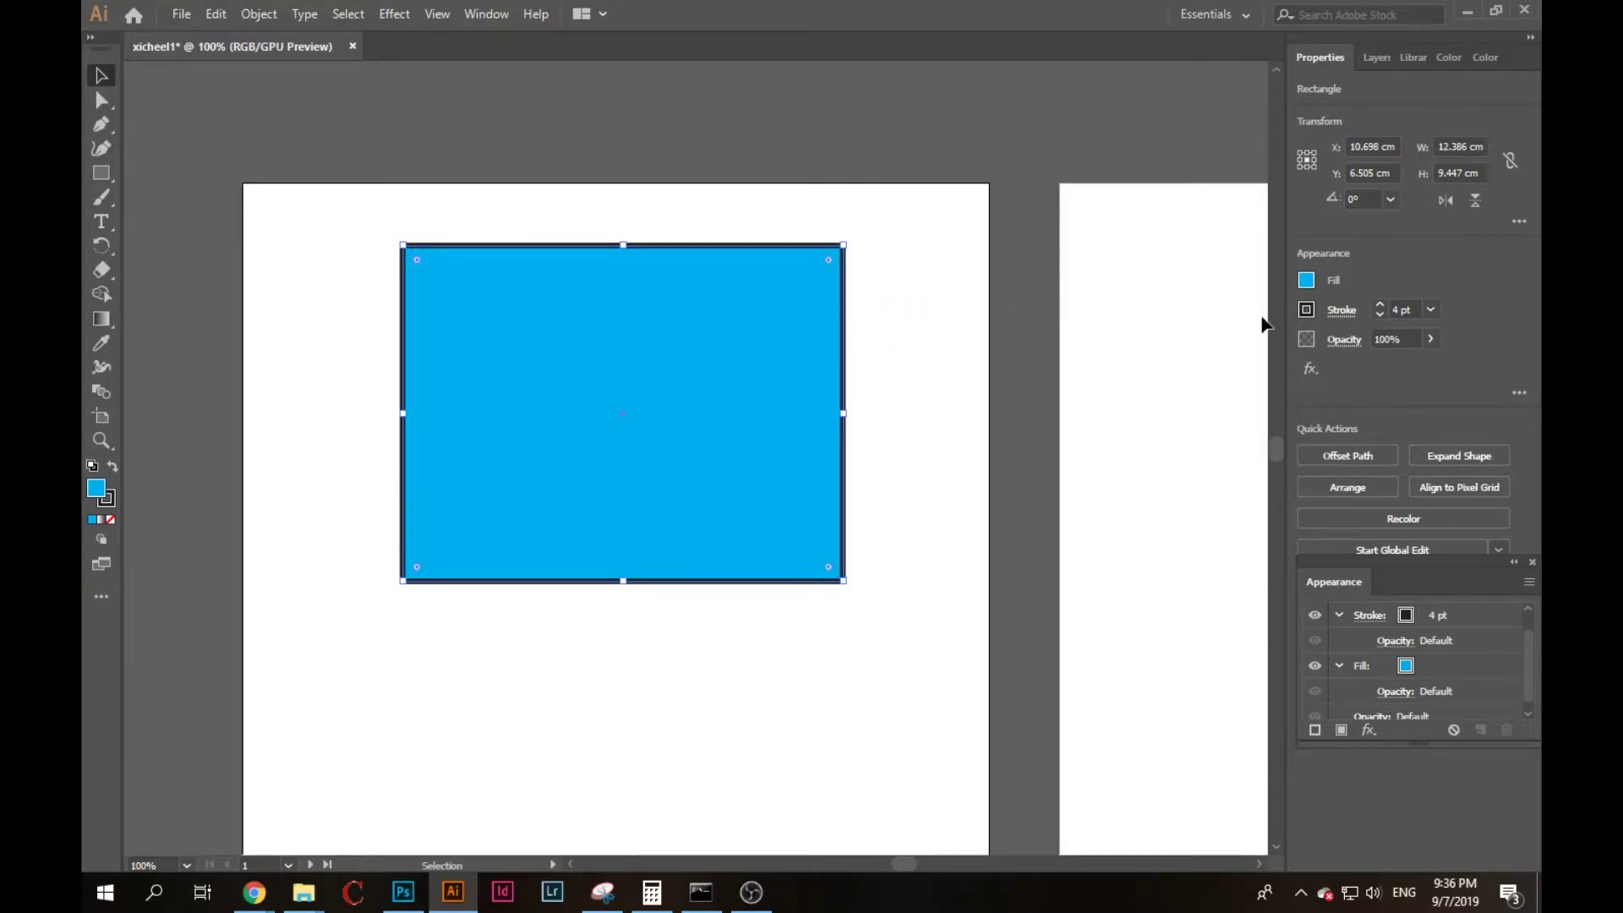
Make the rectangle's outline CMYK Magenta.
left_click(1307, 310)
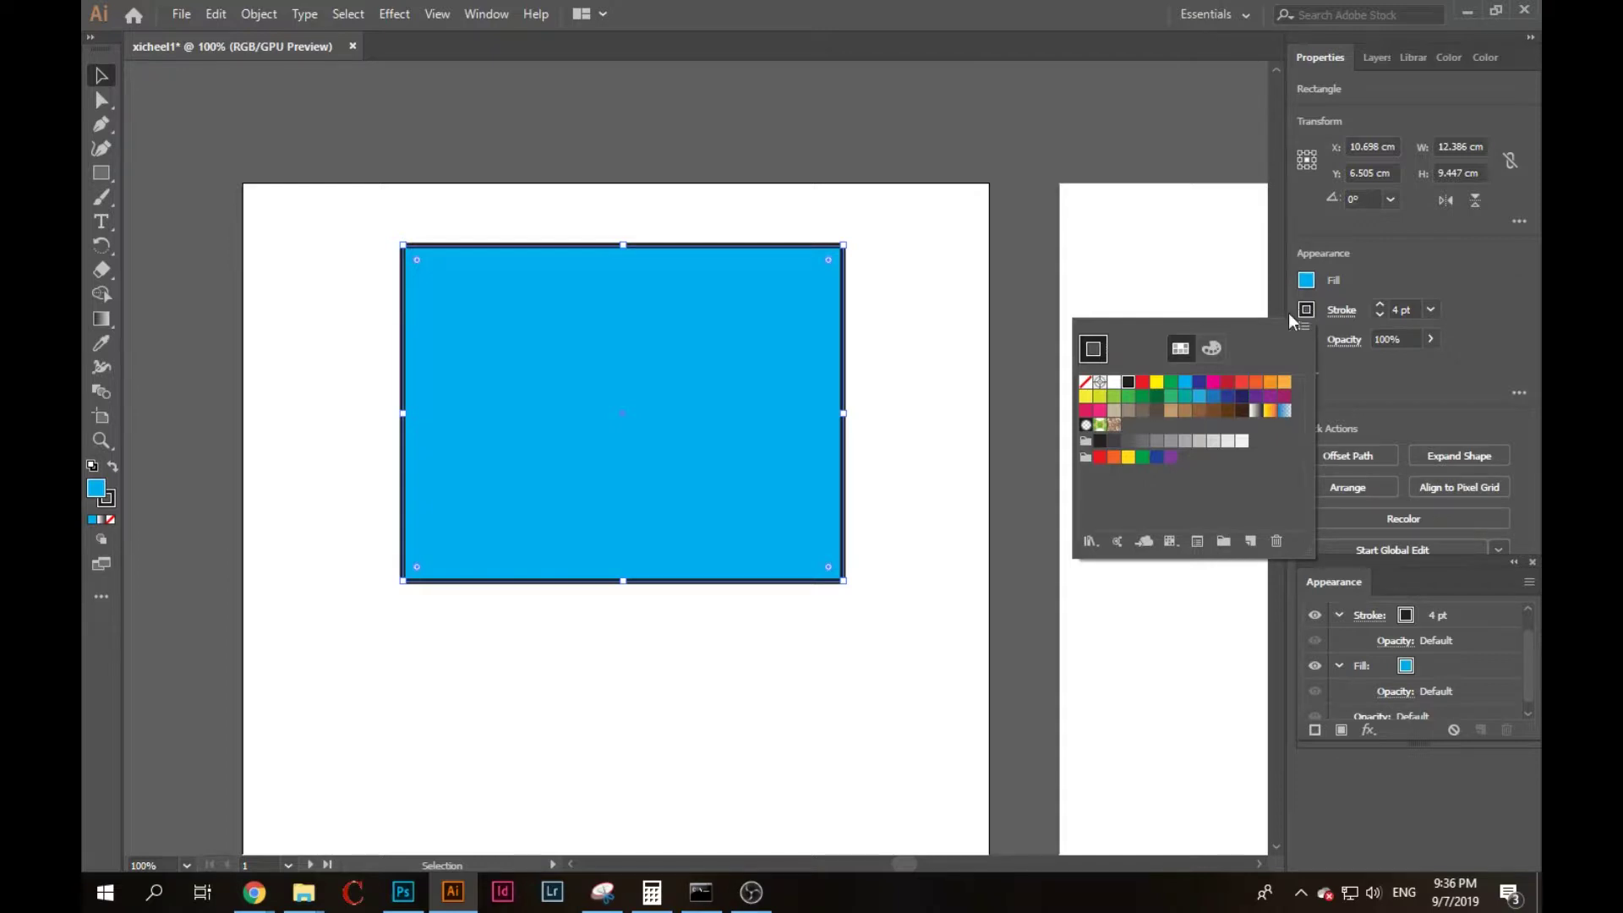
left_click(1214, 384)
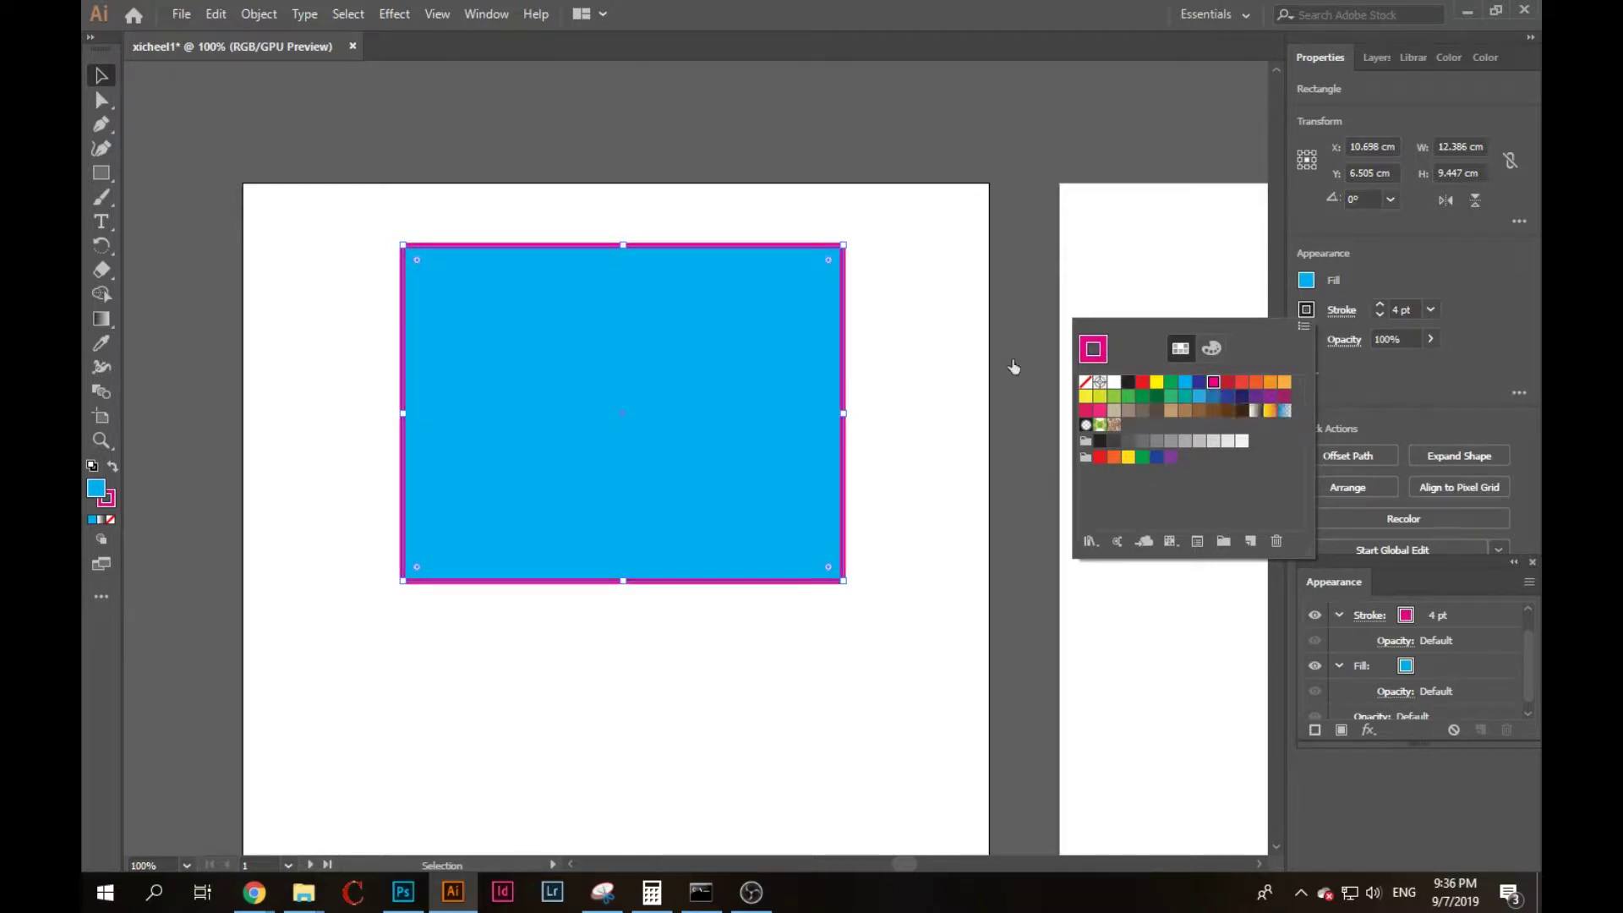
left_click(930, 355)
left_click(918, 355)
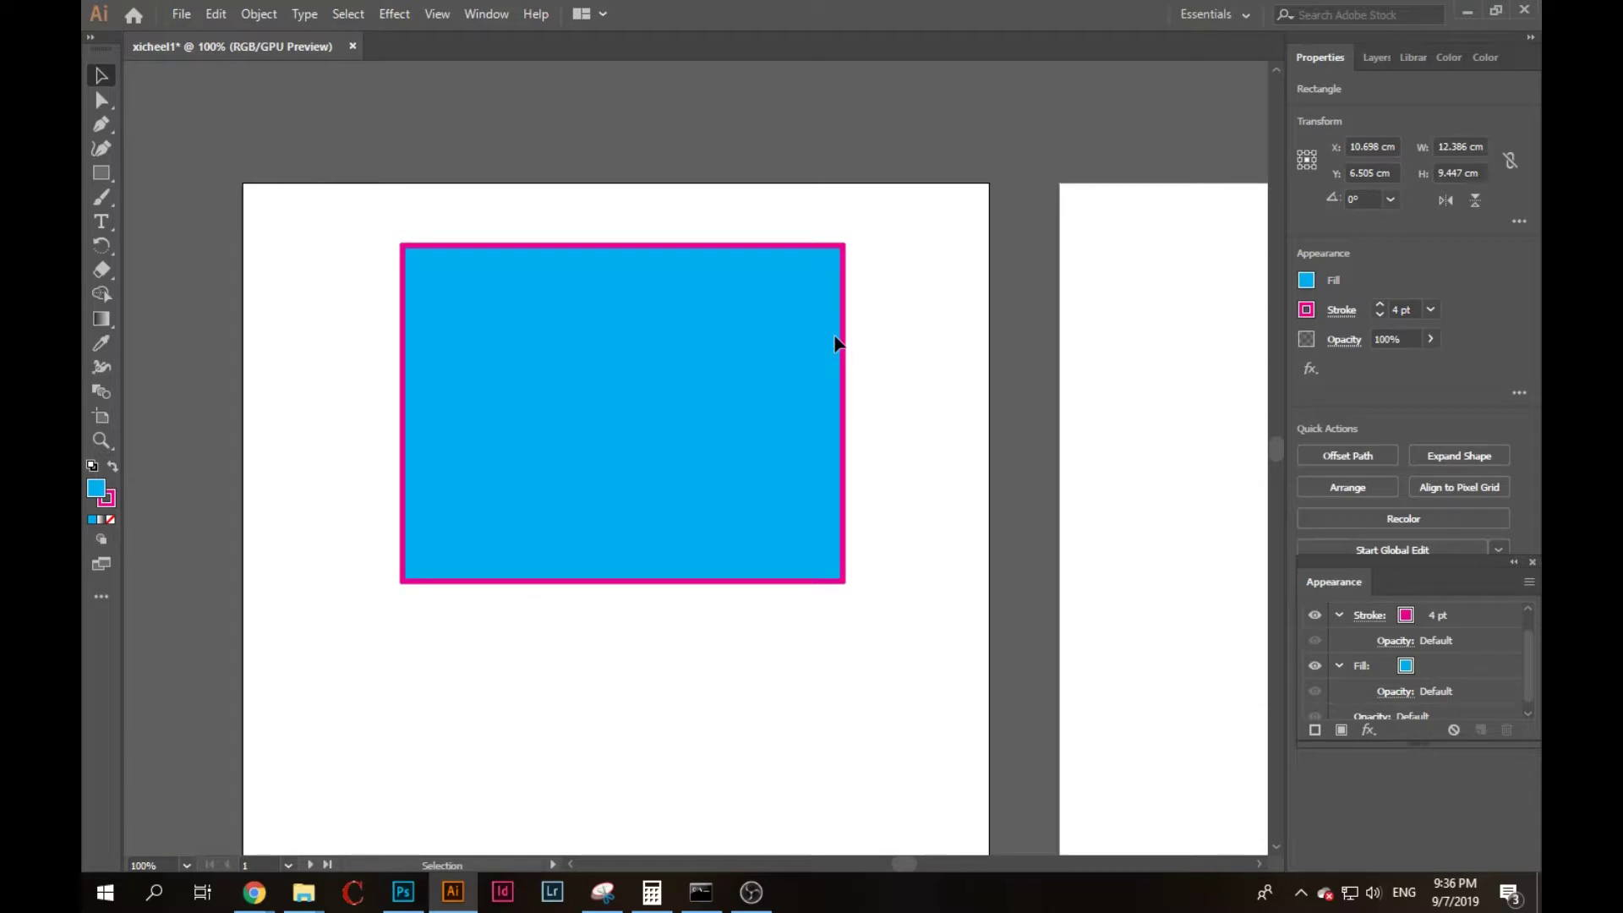
left_click_drag(735, 368, 616, 340)
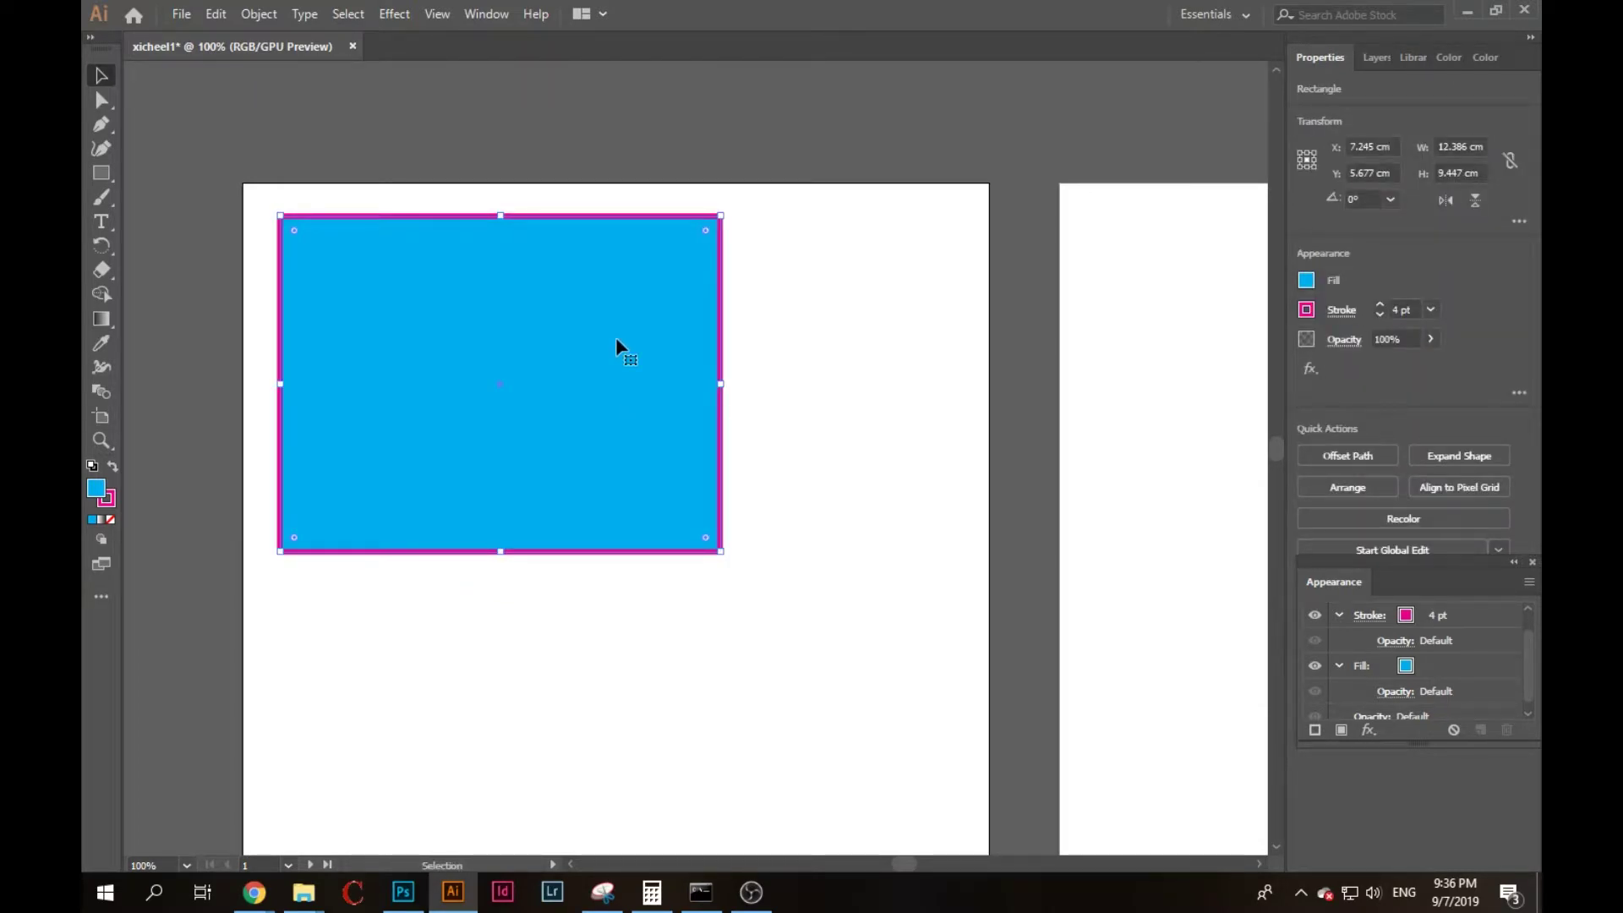
left_click(1389, 339)
left_click(1430, 339)
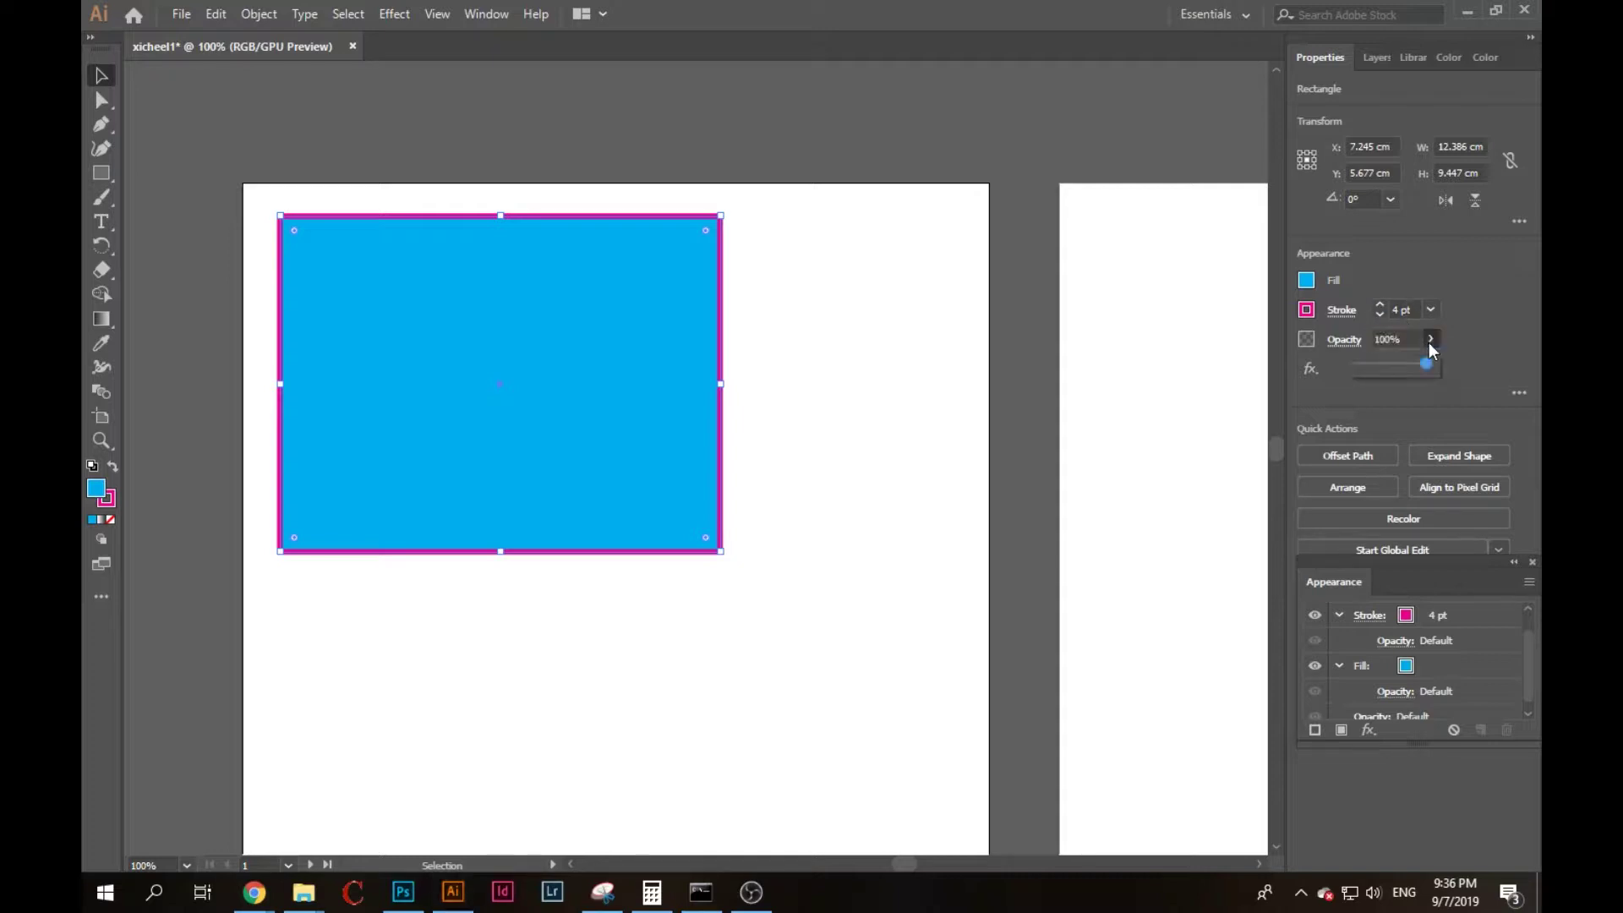
left_click_drag(1406, 362, 1377, 358)
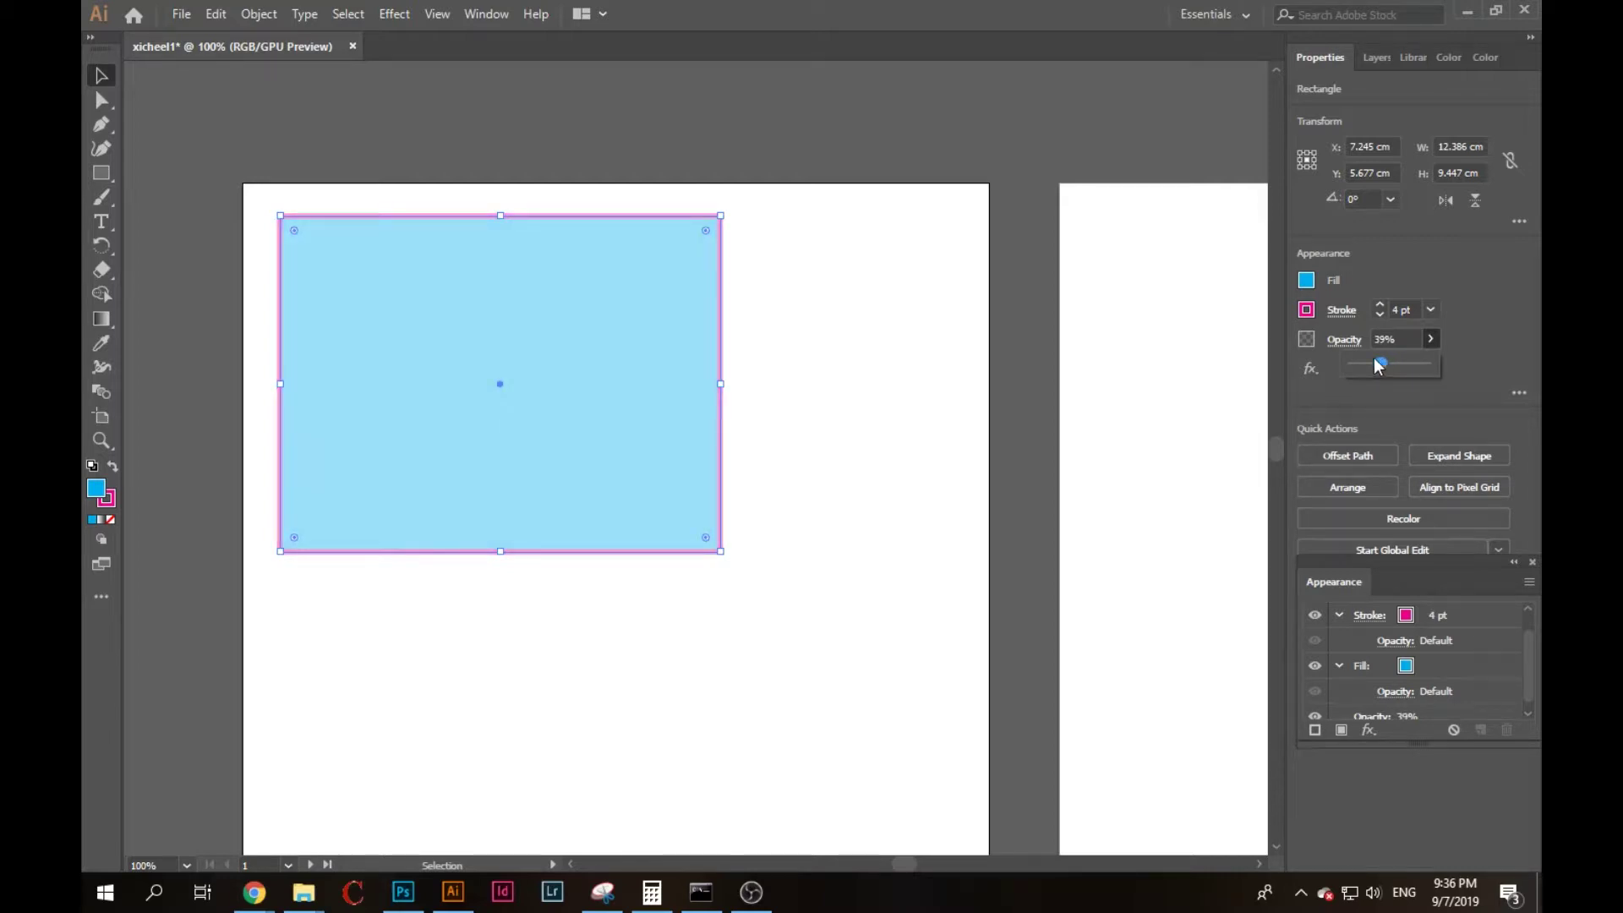
left_click_drag(1364, 361, 1457, 367)
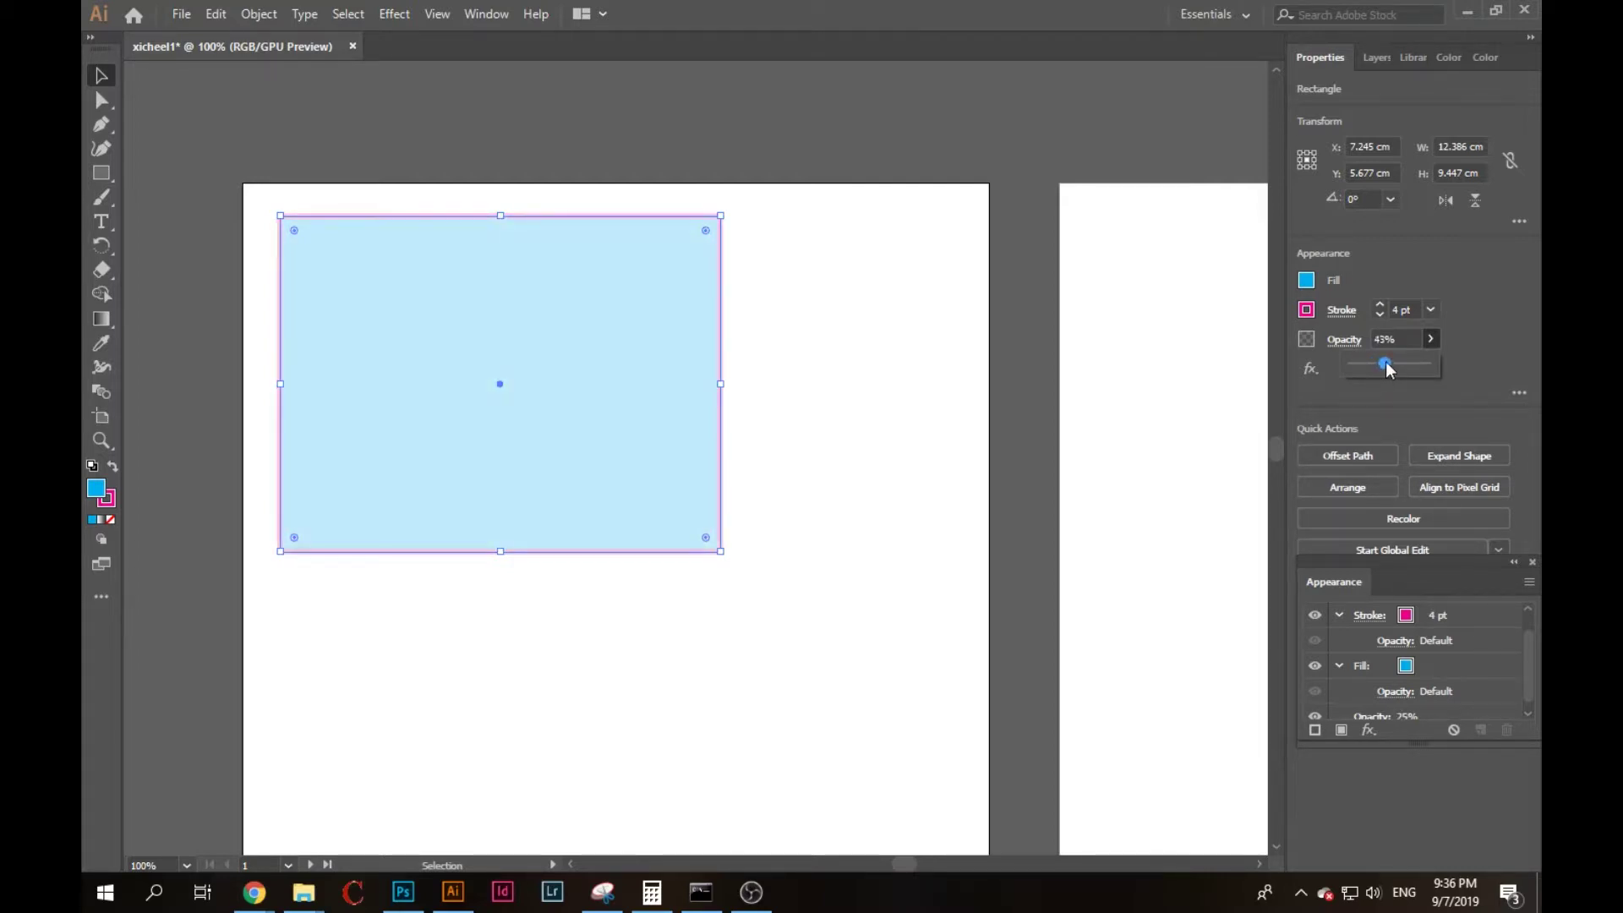
left_click(875, 313)
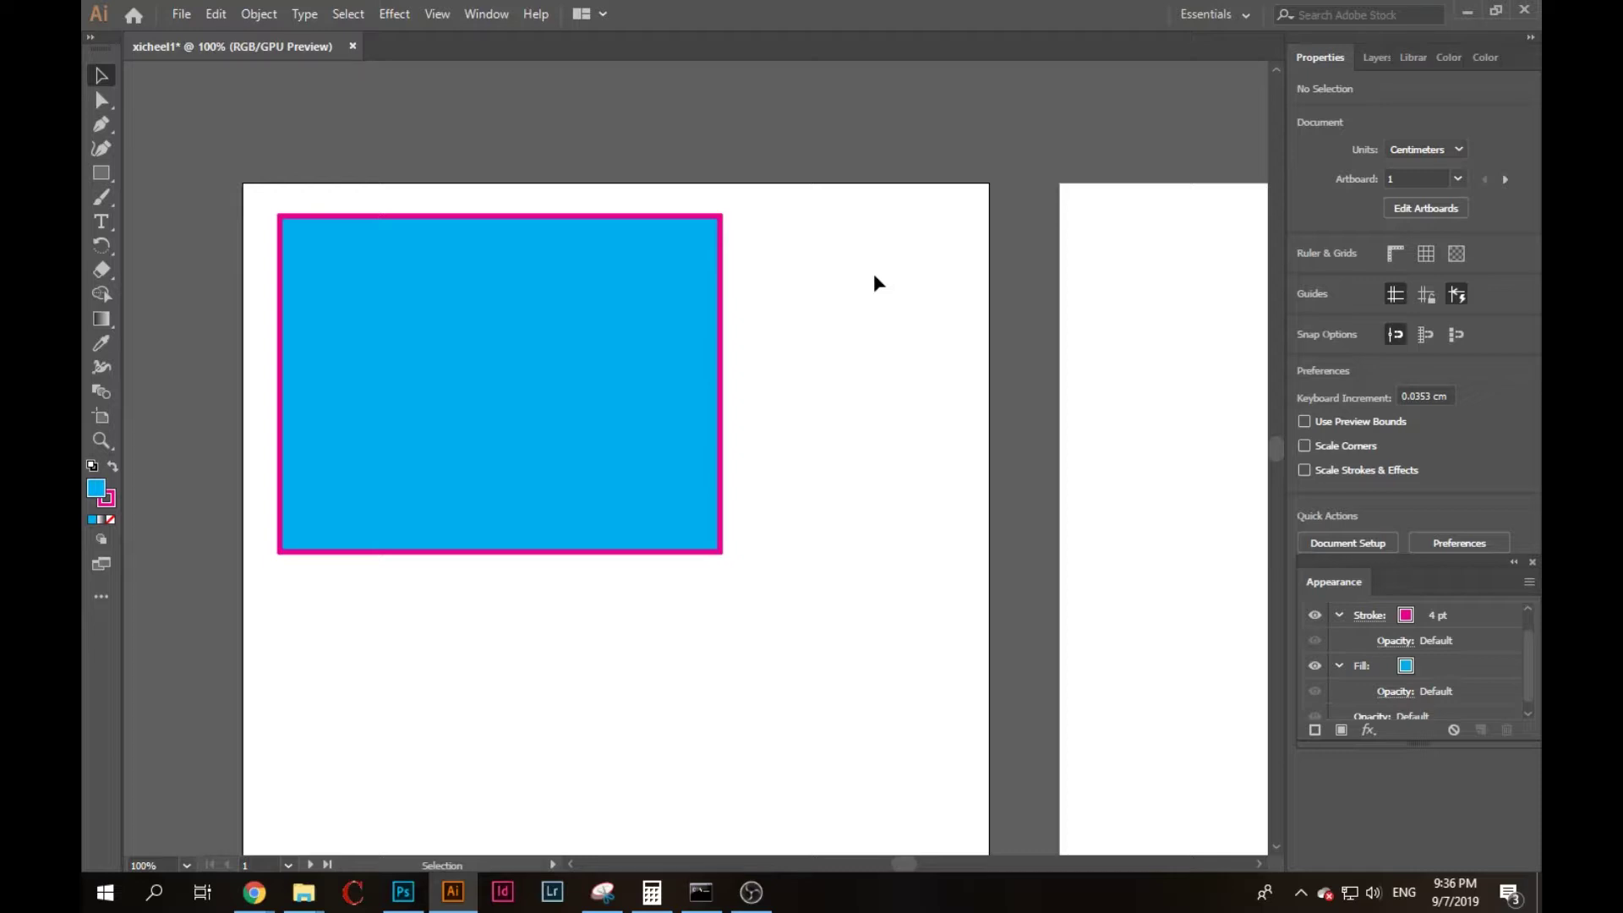
left_click(687, 328)
scroll(775, 390, "down", 2)
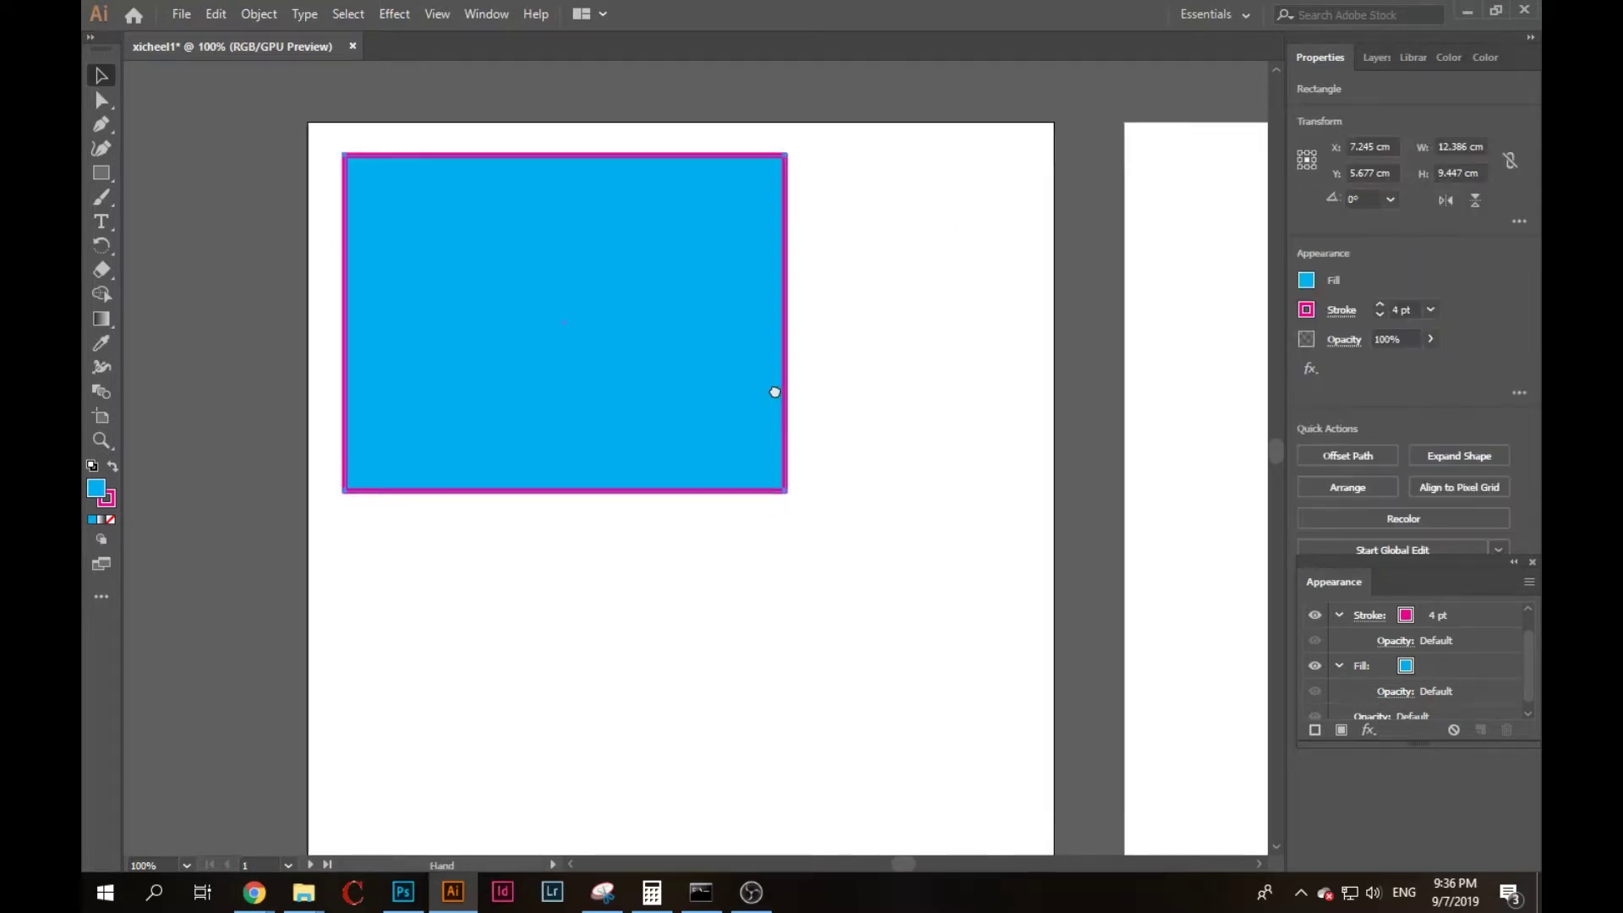
scroll(777, 394, "down", 1, "alt")
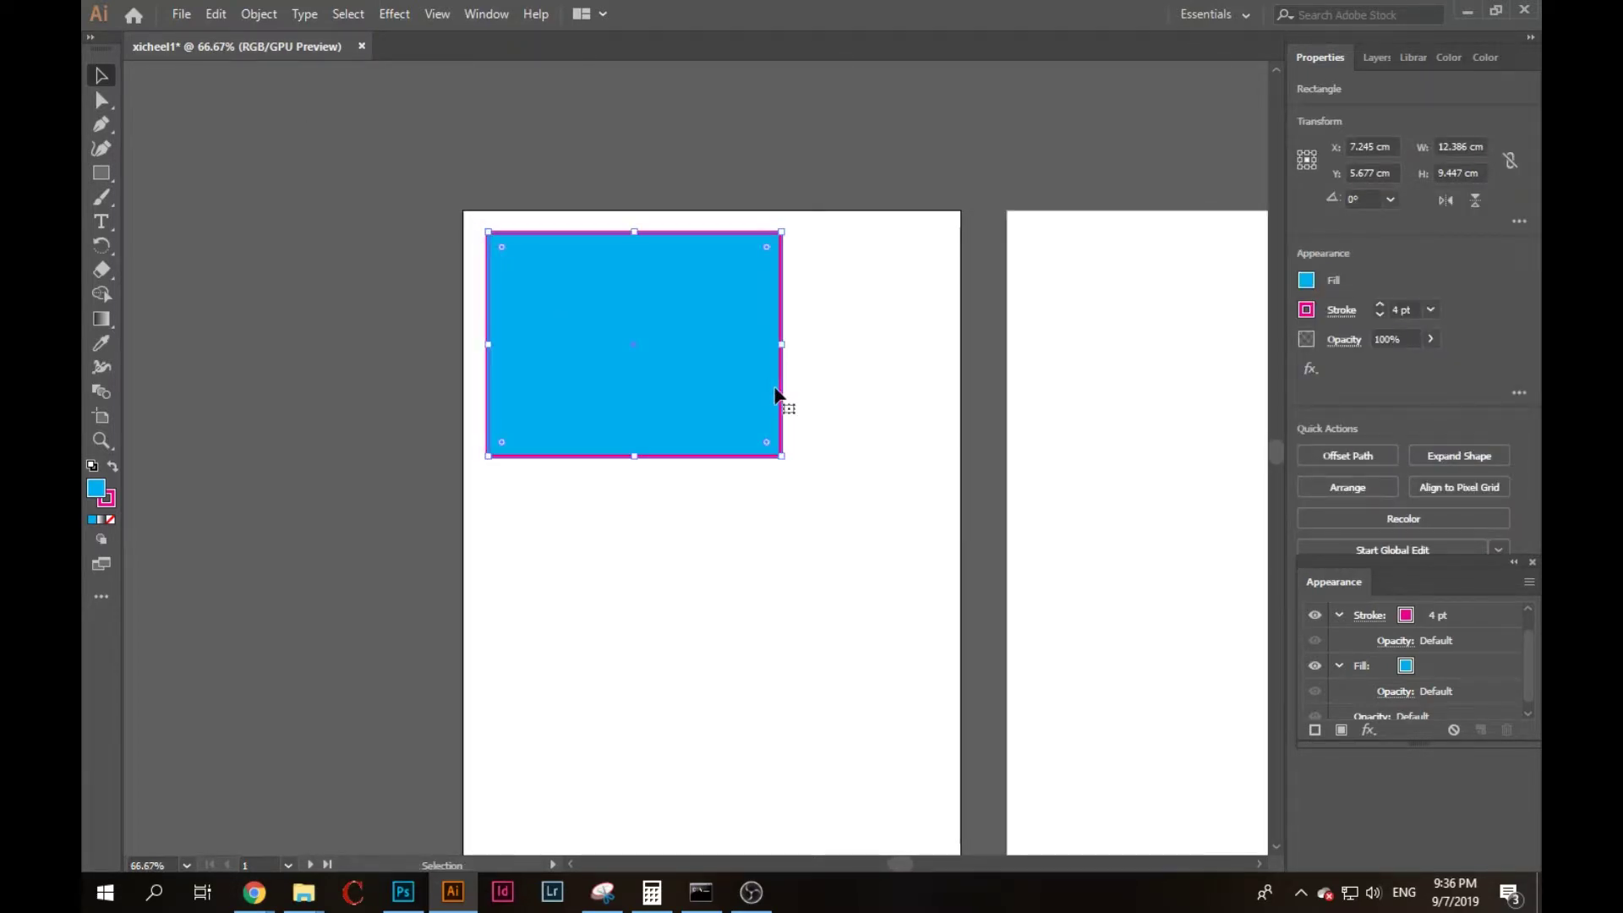
key("ctrl+v")
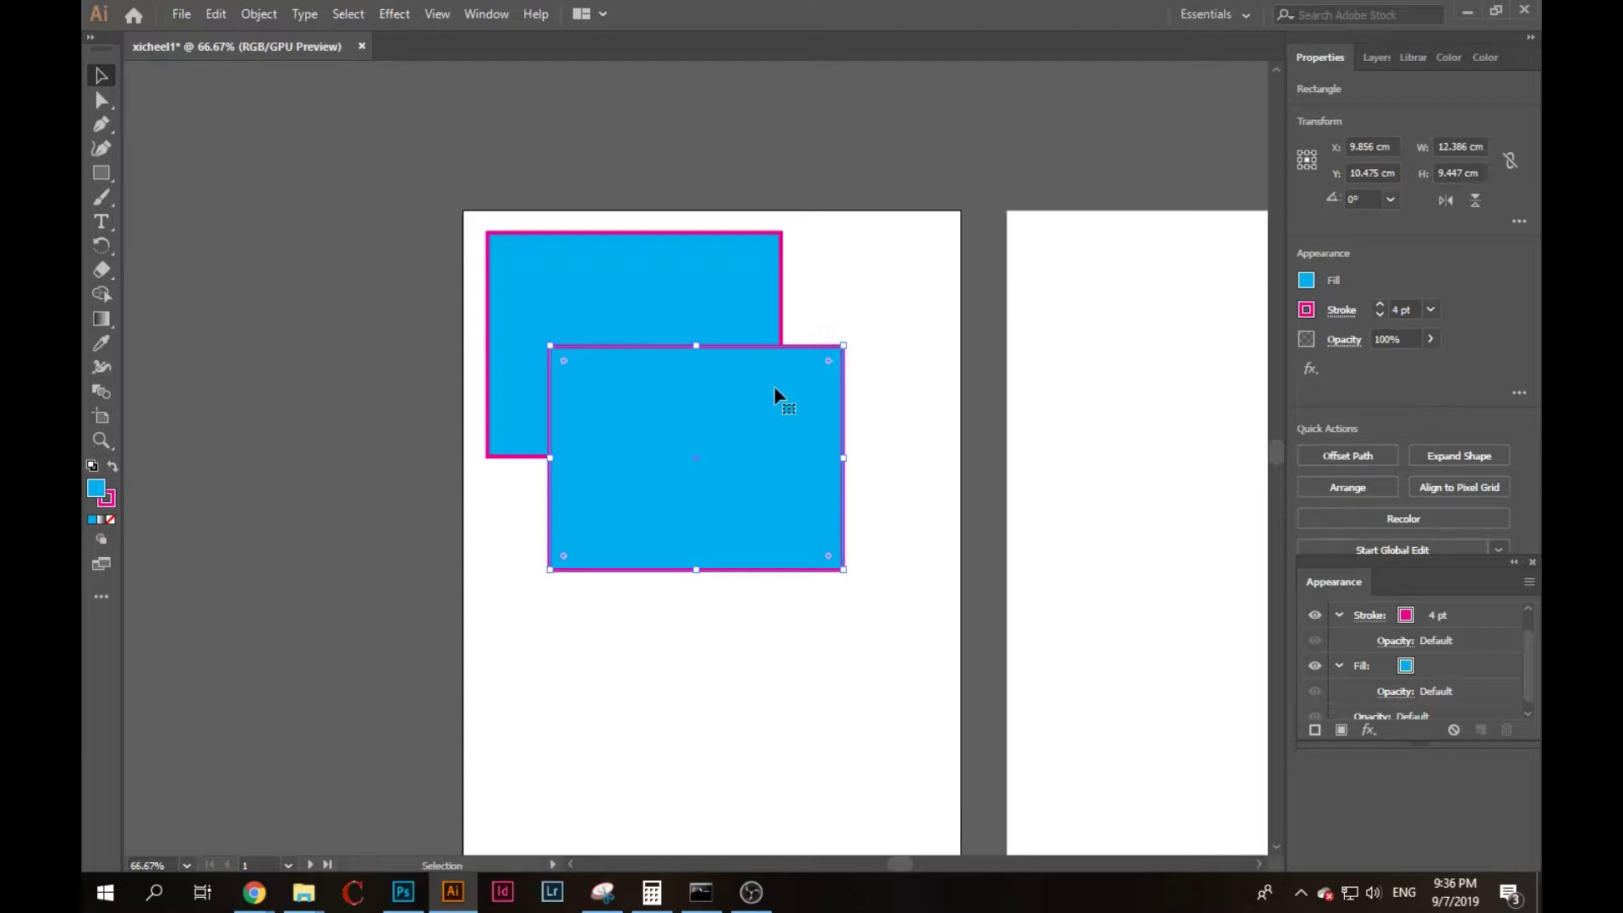
left_click_drag(775, 394, 713, 565)
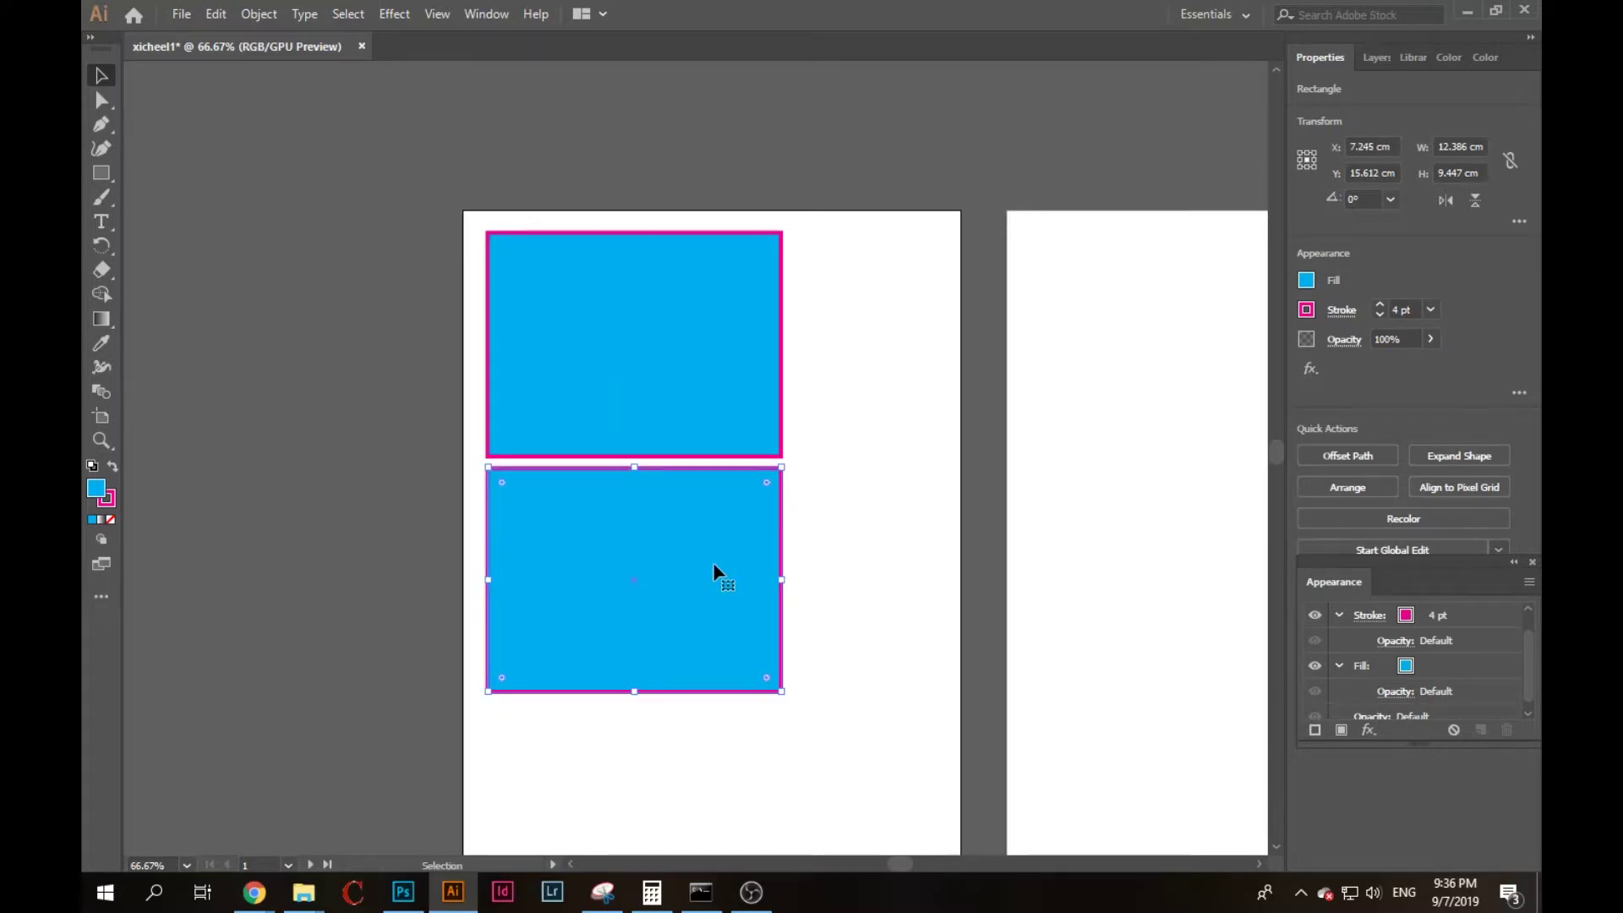
left_click_drag(709, 572, 833, 536)
key("Delete")
left_click(753, 370)
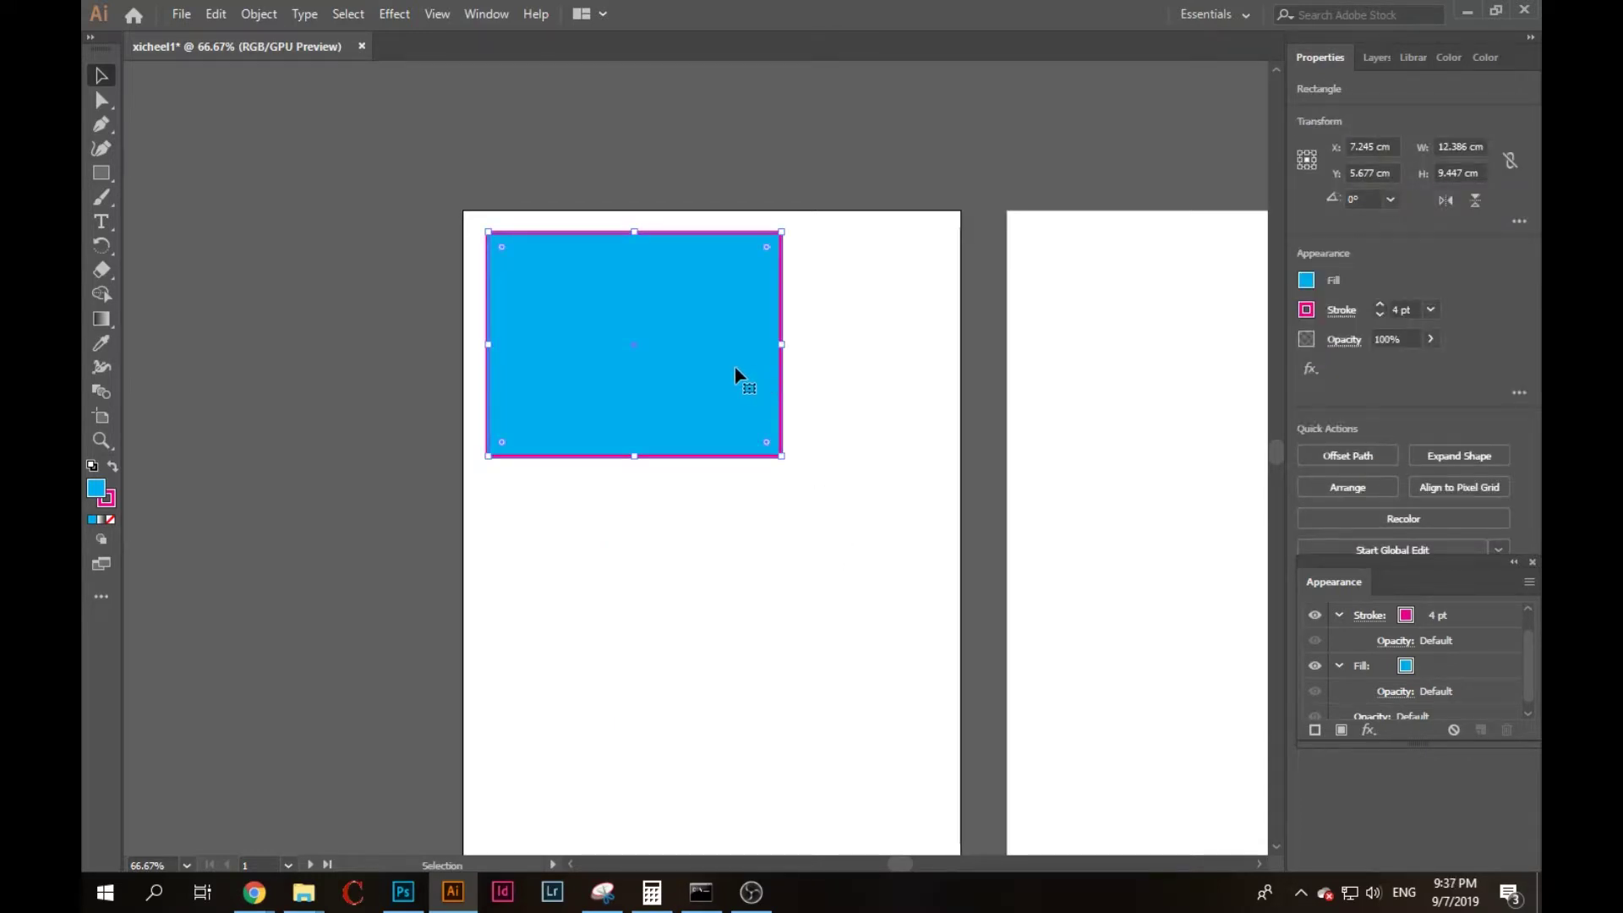
scroll(689, 392, "up", 1, "alt")
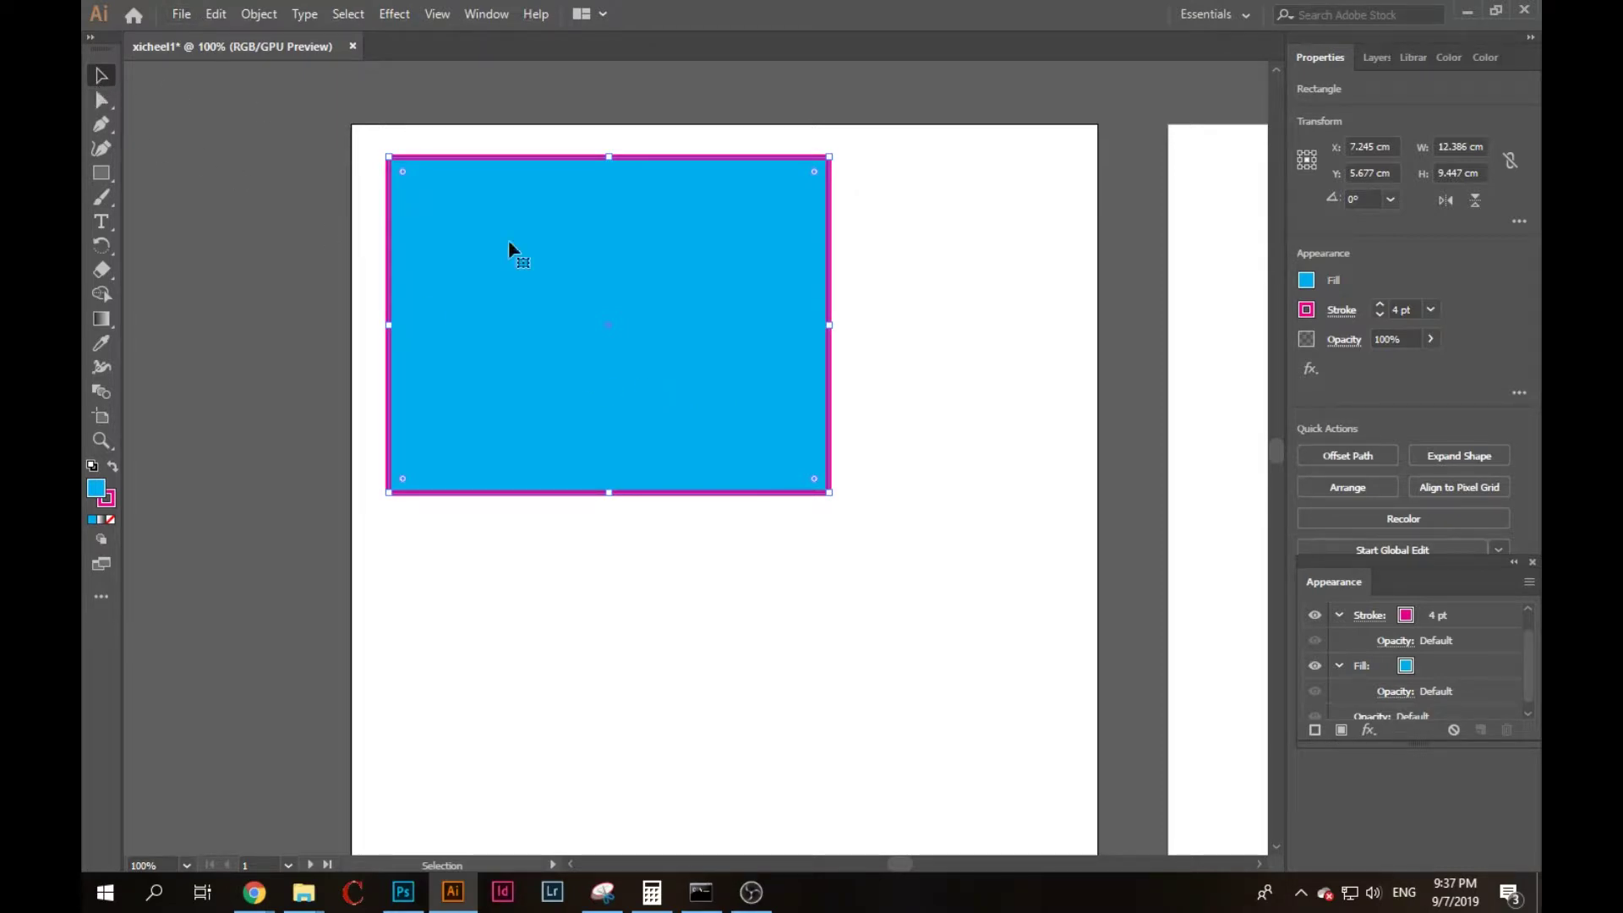
key("alt")
scroll(669, 350, "up", 3, "alt")
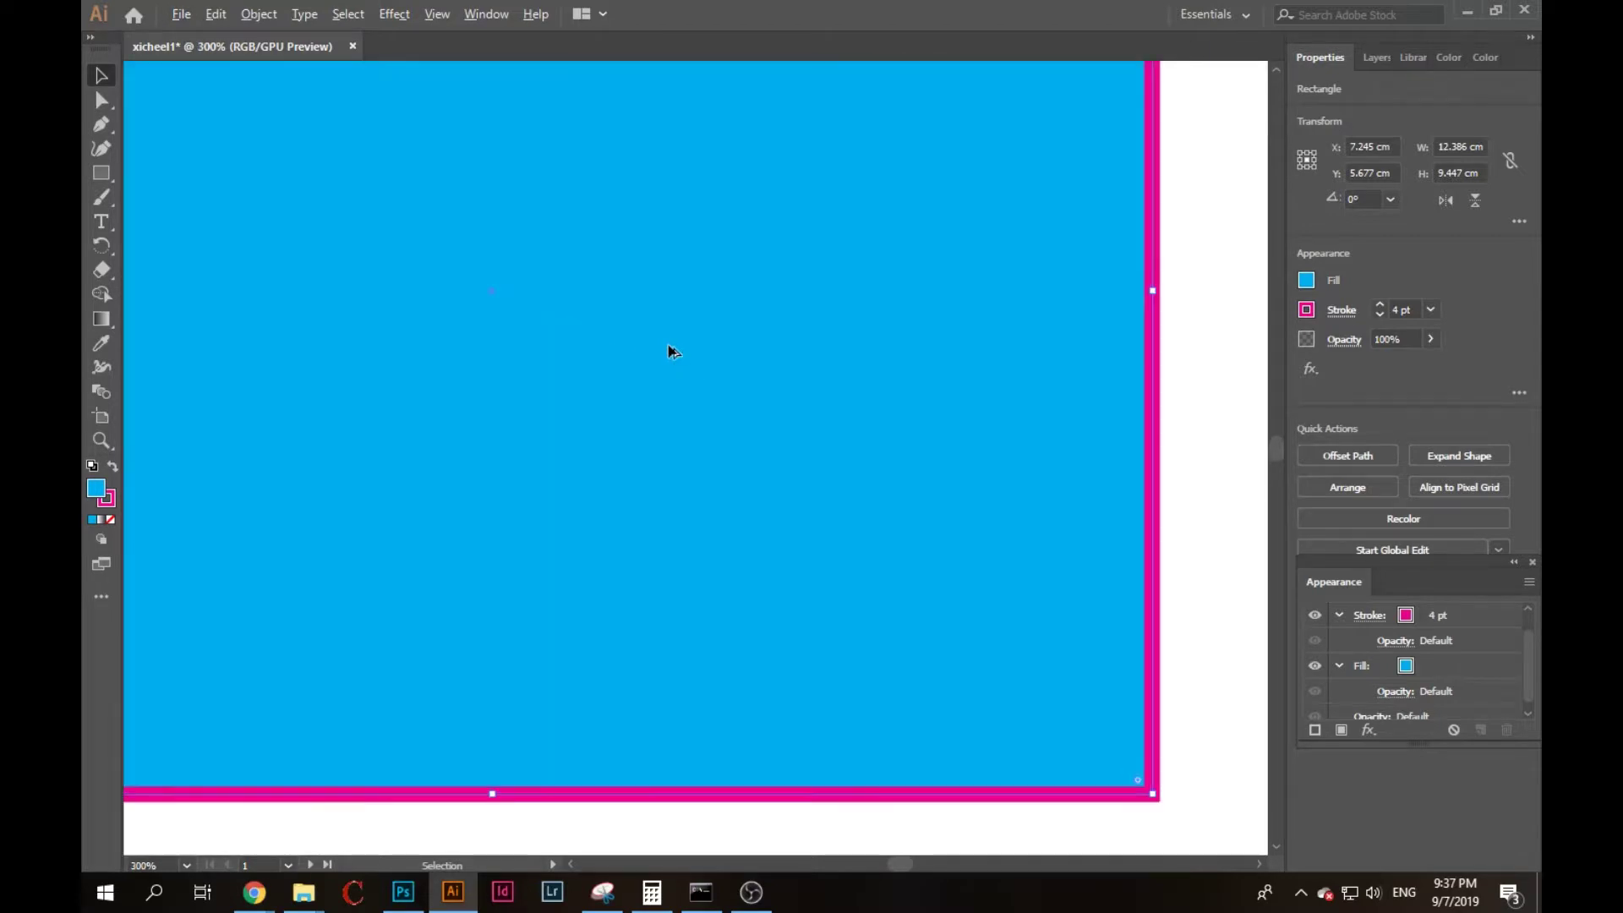
scroll(757, 503, "down", 2, "alt")
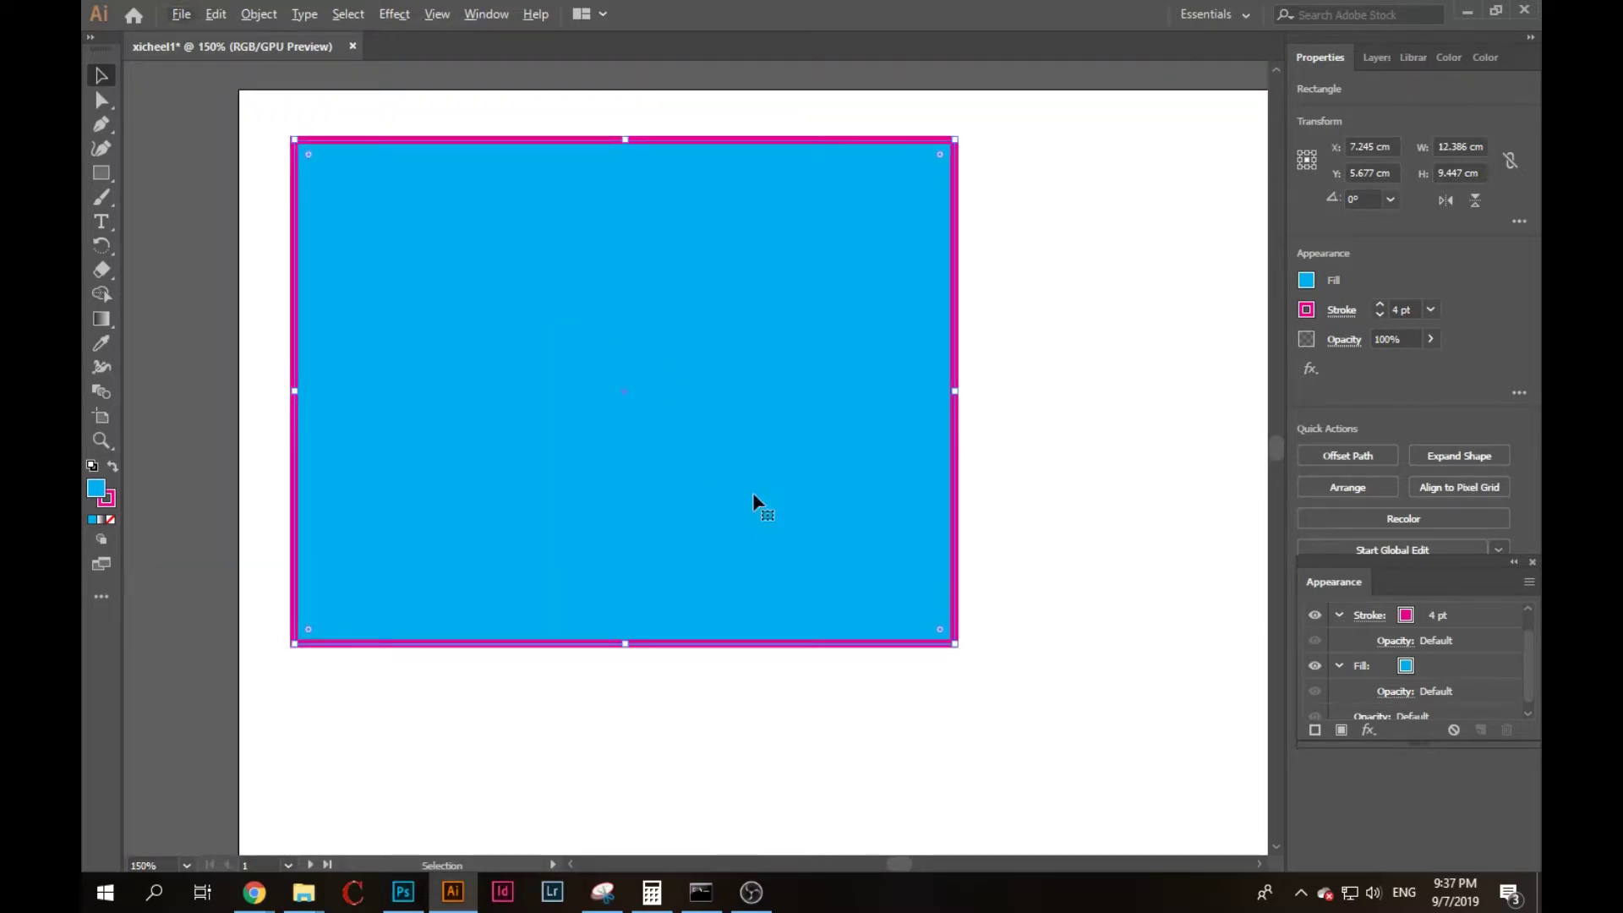
scroll(755, 500, "down", 1, "alt")
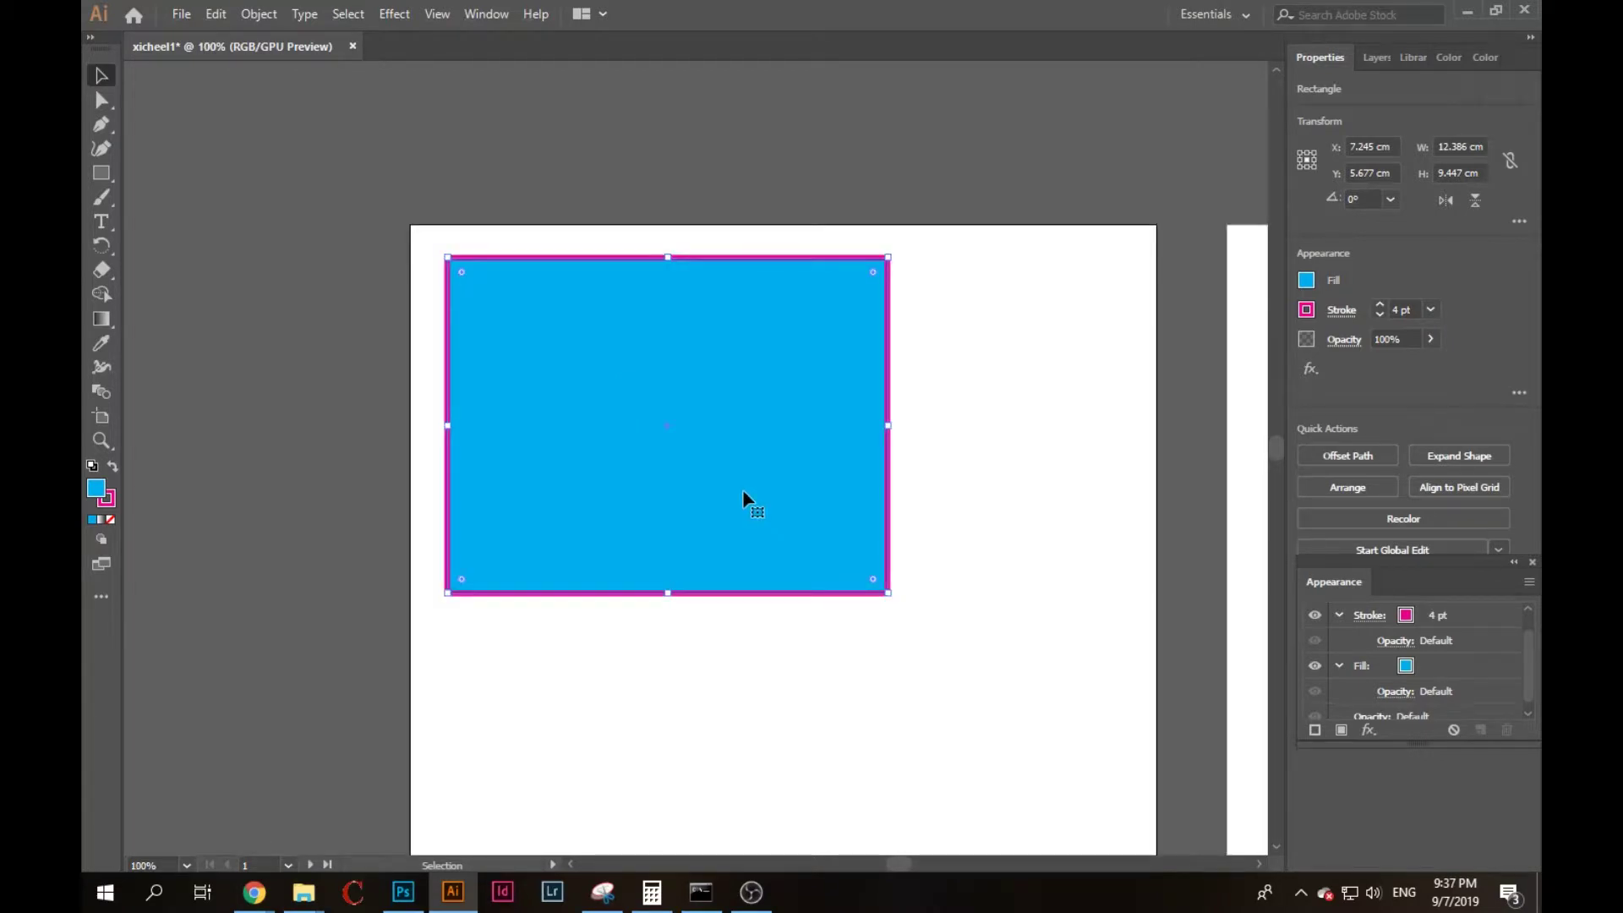
scroll(742, 494, "down", 1, "alt")
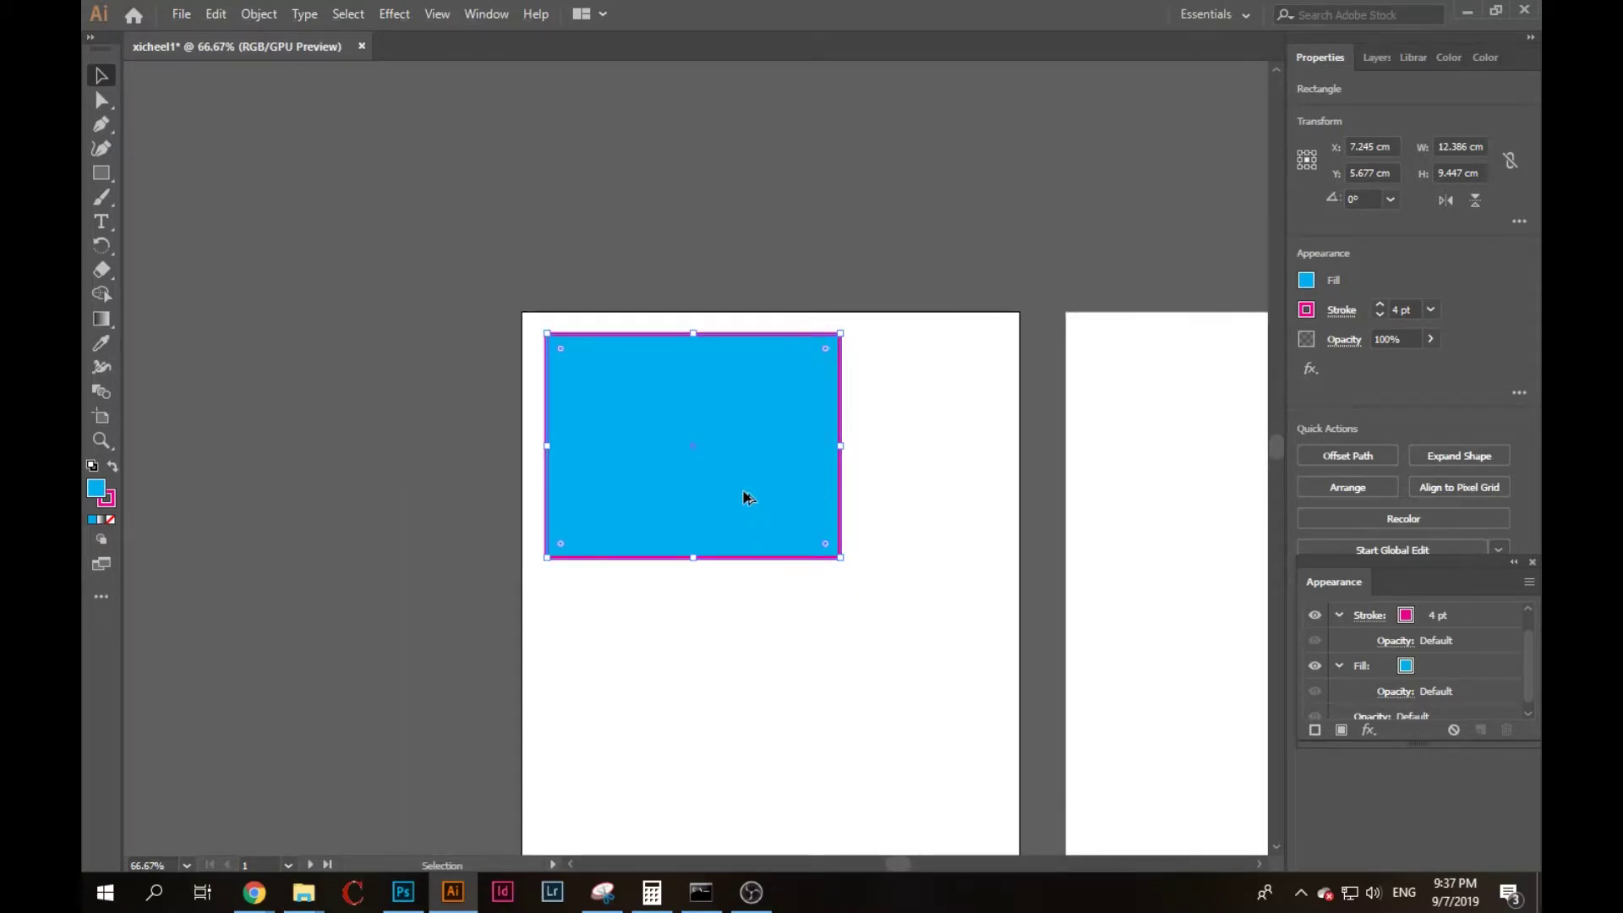
scroll(744, 493, "down", 1, "alt")
scroll(738, 482, "down", 3)
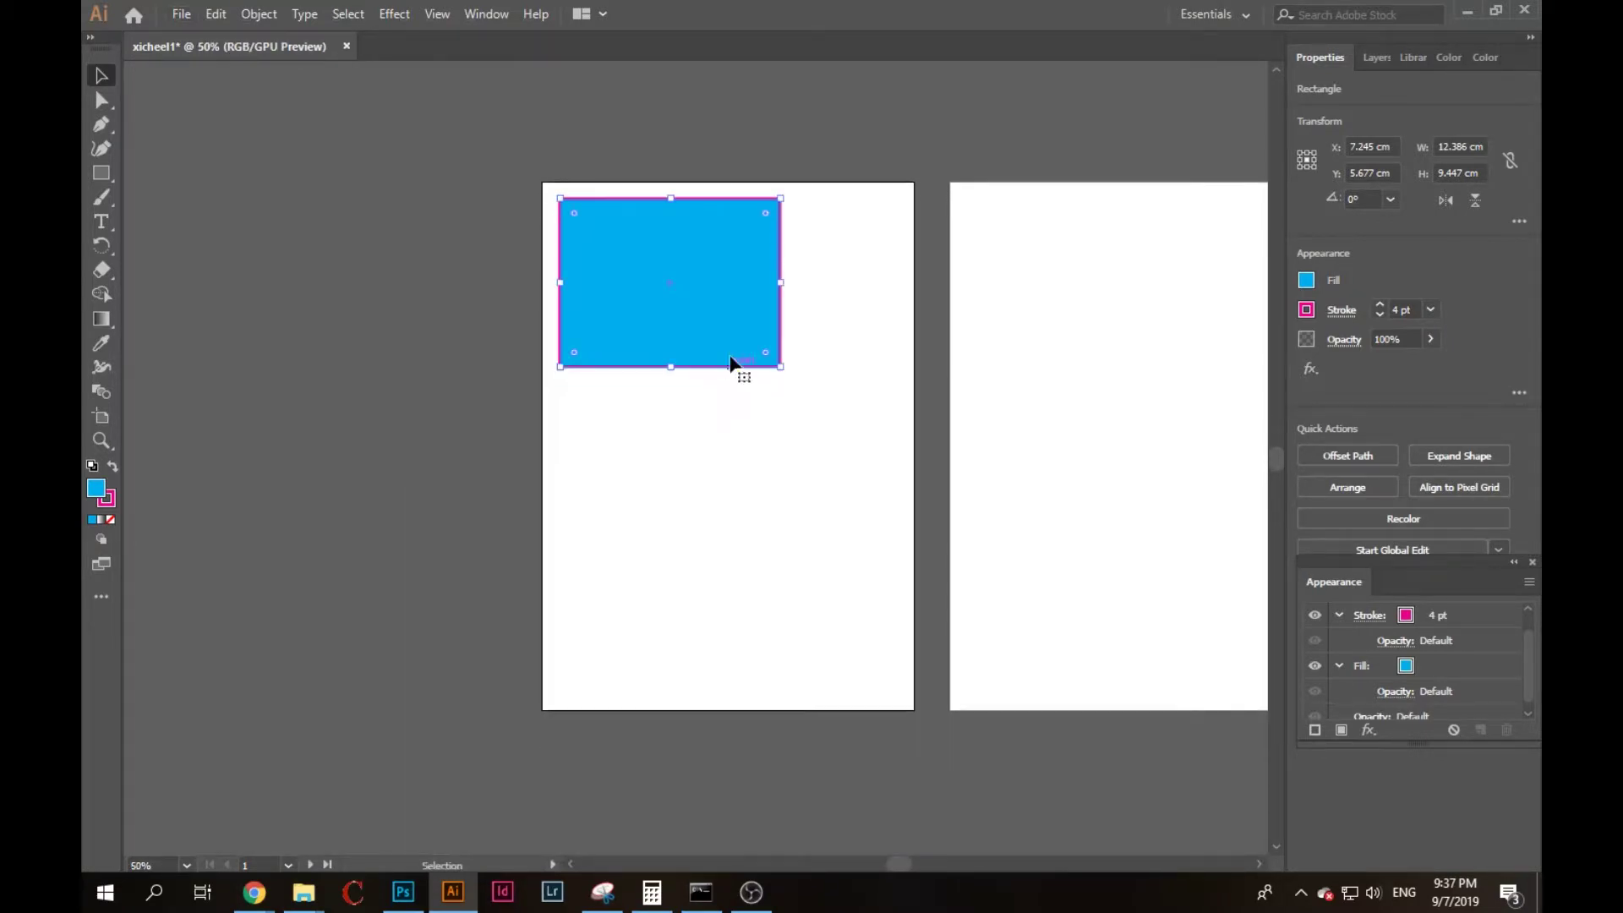
left_click_drag(720, 308, 721, 482, "alt")
Dismiss the Global Edit tip and delete the misplaced rectangle copy.
left_click(808, 455)
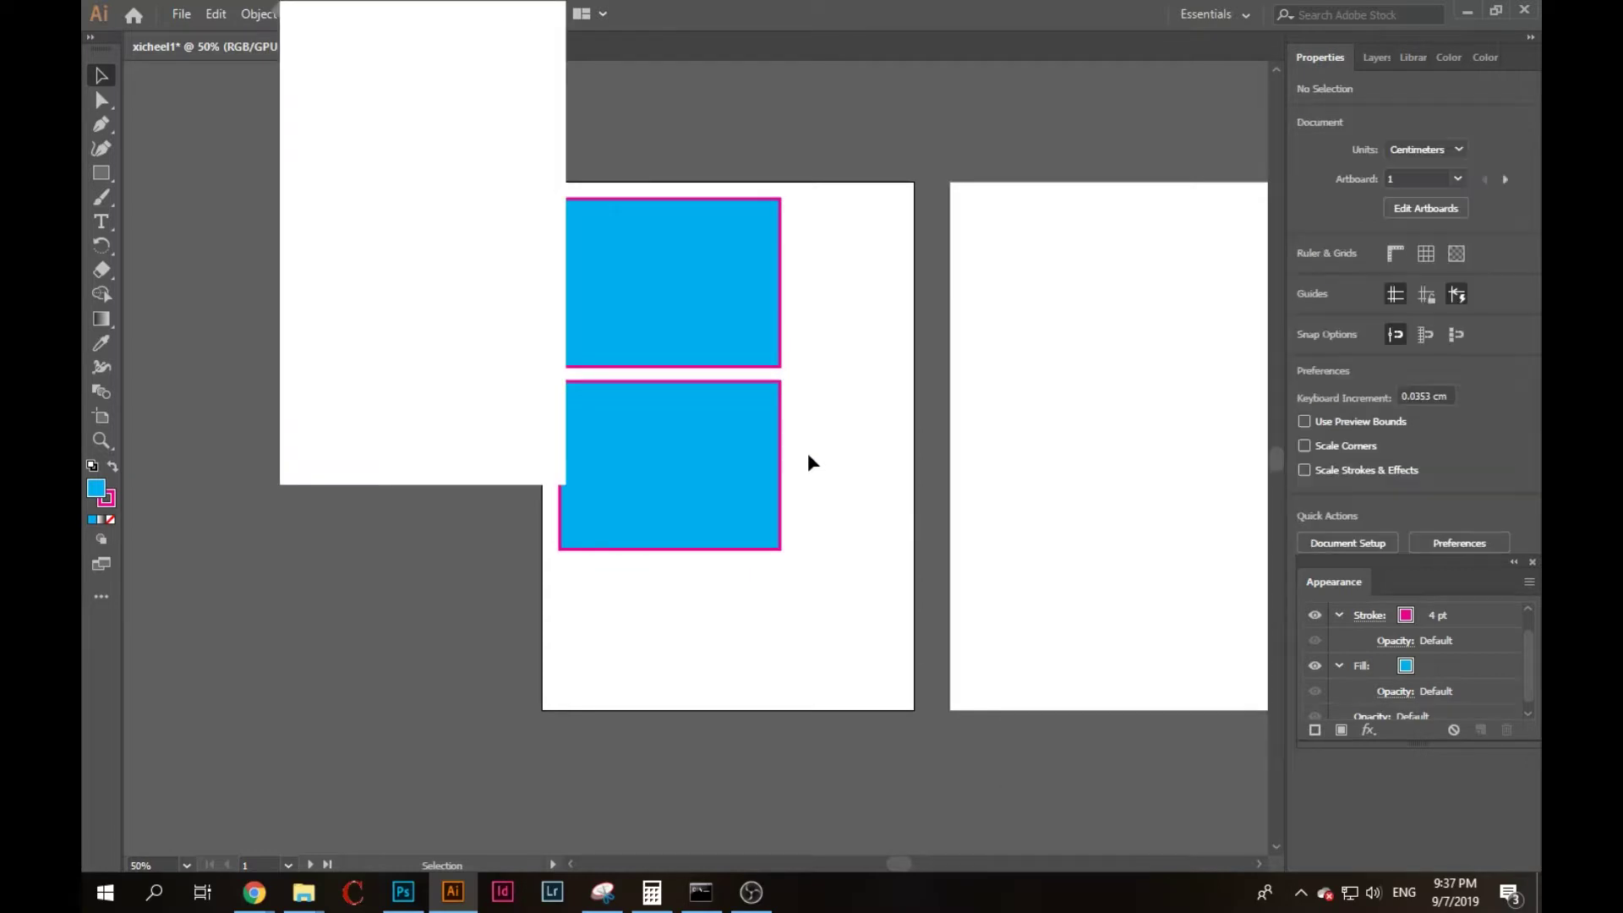
left_click(501, 459)
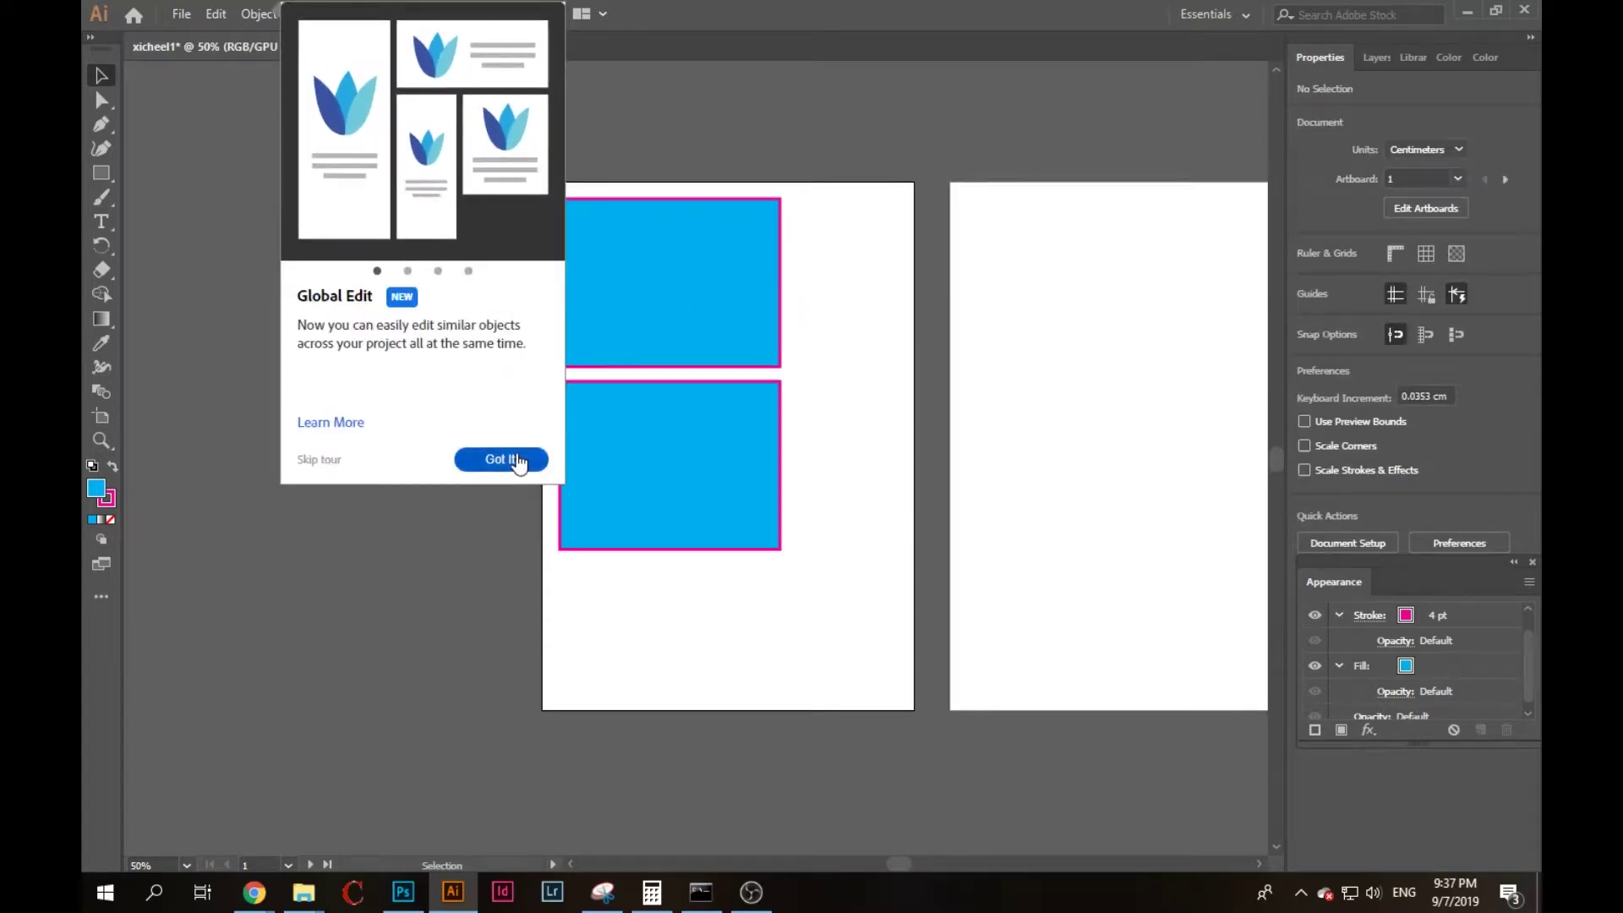
left_click(744, 433)
key("Delete")
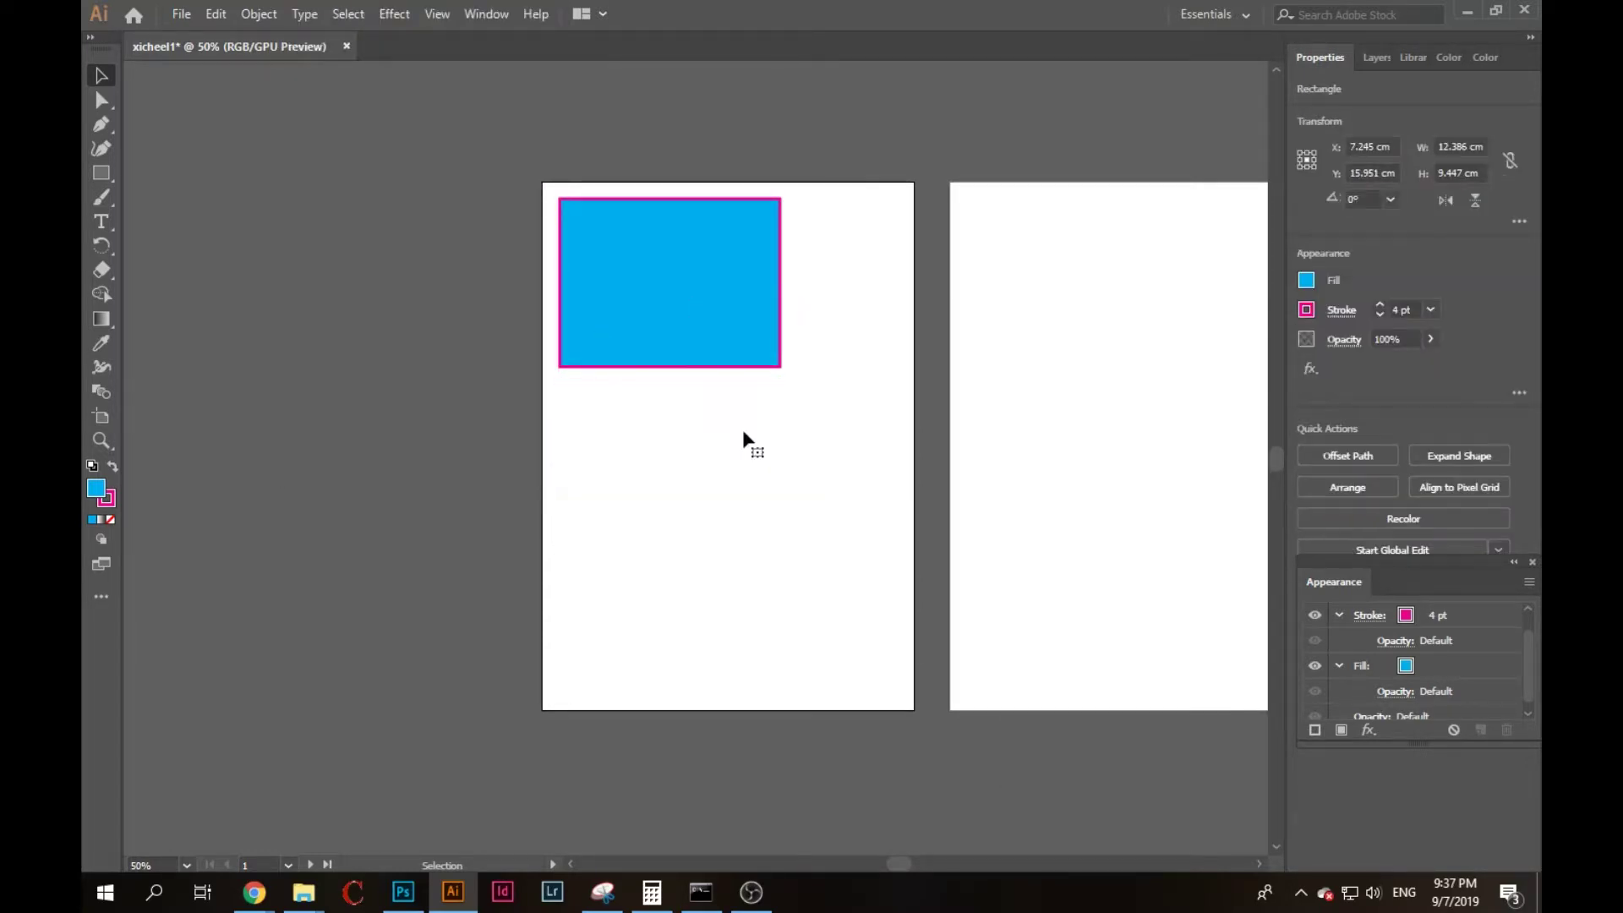
Alt-drag a copy of the blue rectangle straight down and nudge it up just beneath the original.
left_click(744, 330)
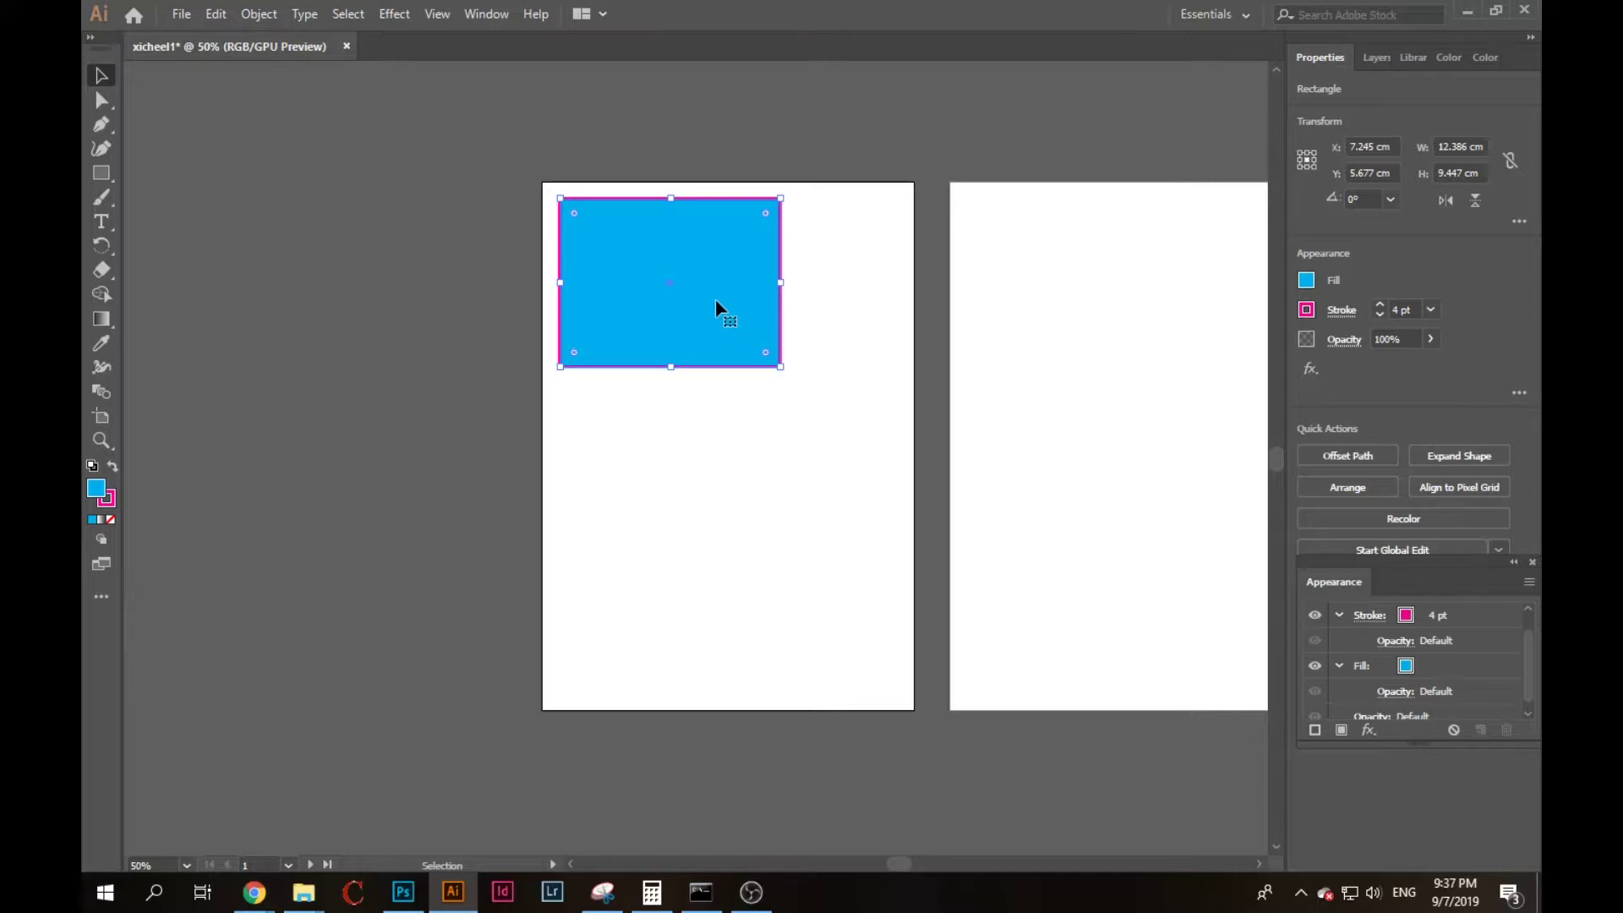
left_click_drag(715, 298, 717, 505)
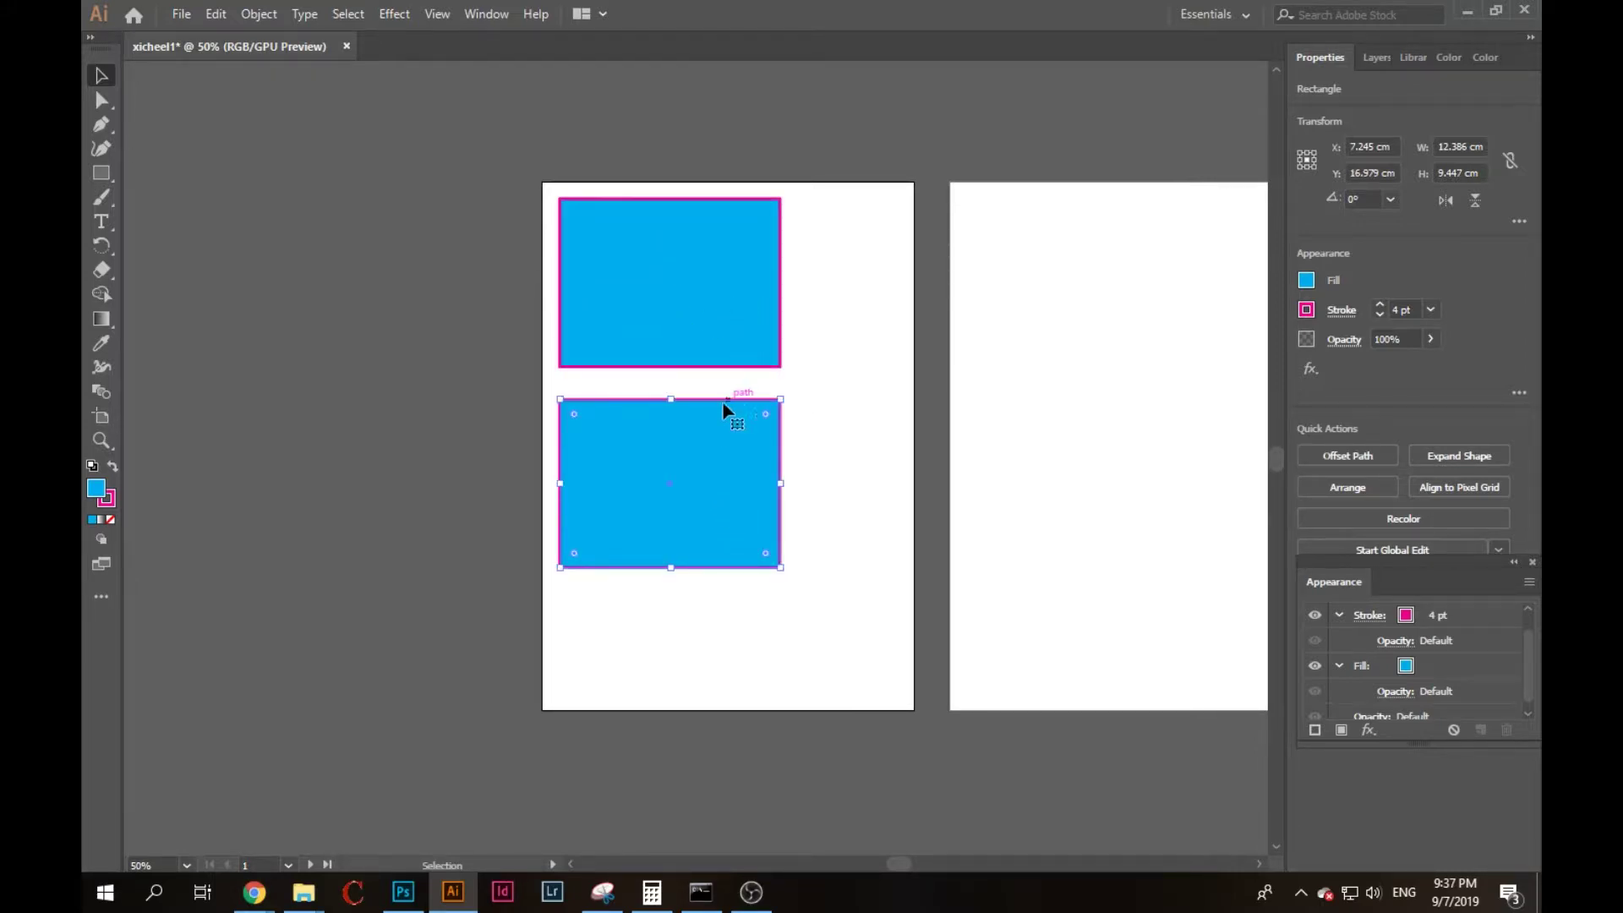
left_click_drag(724, 475, 717, 448)
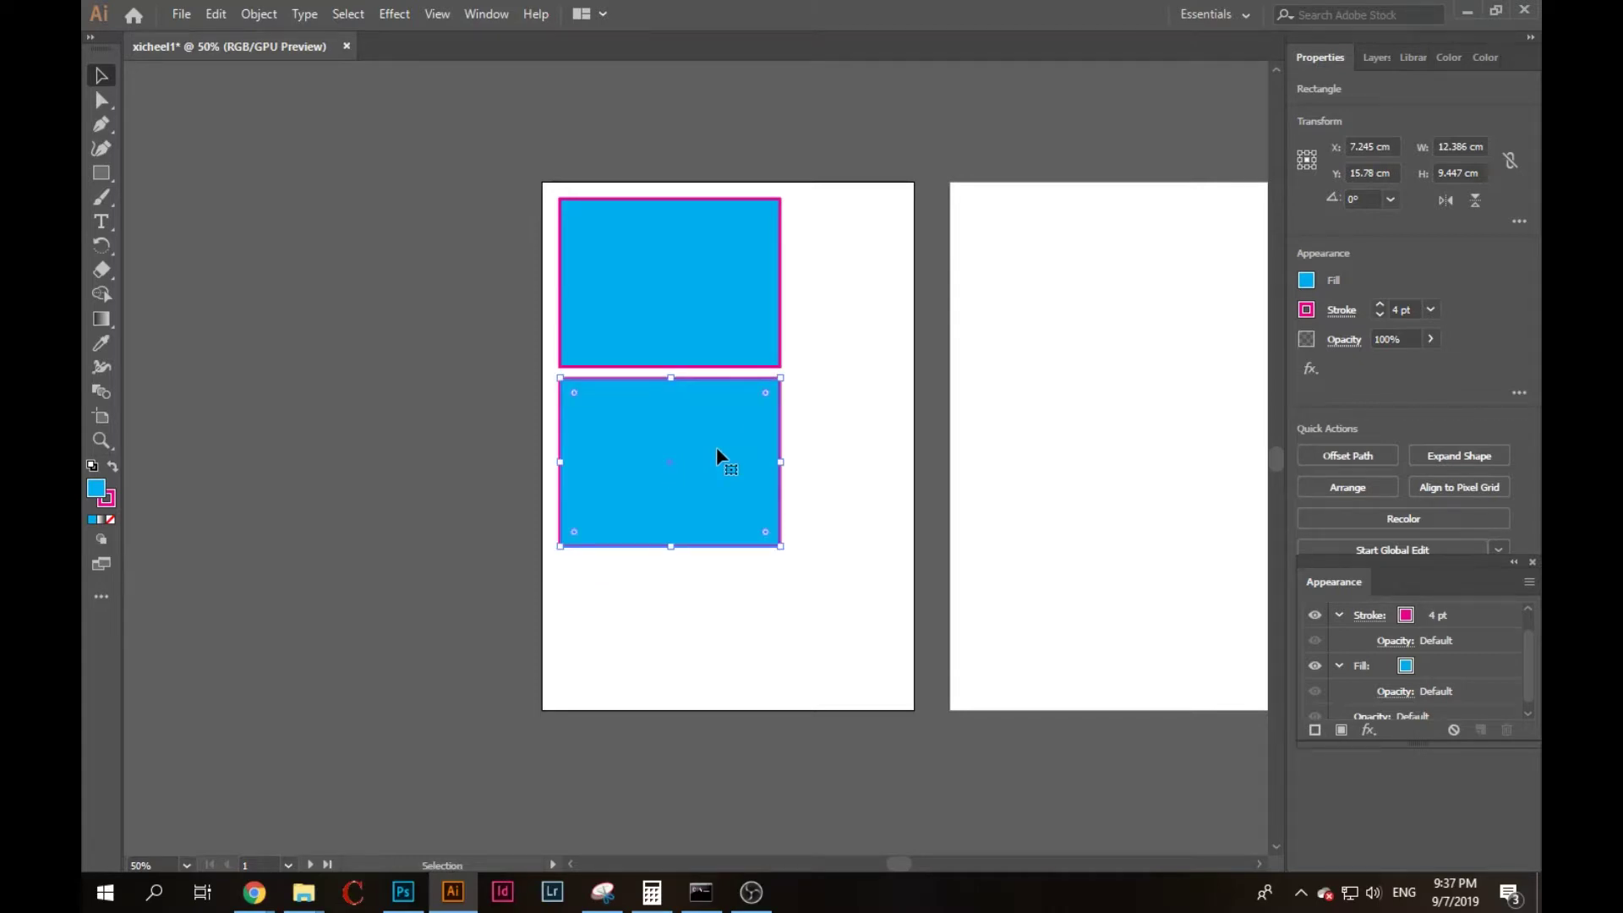
left_click(828, 431)
left_click(734, 464)
left_click(783, 431)
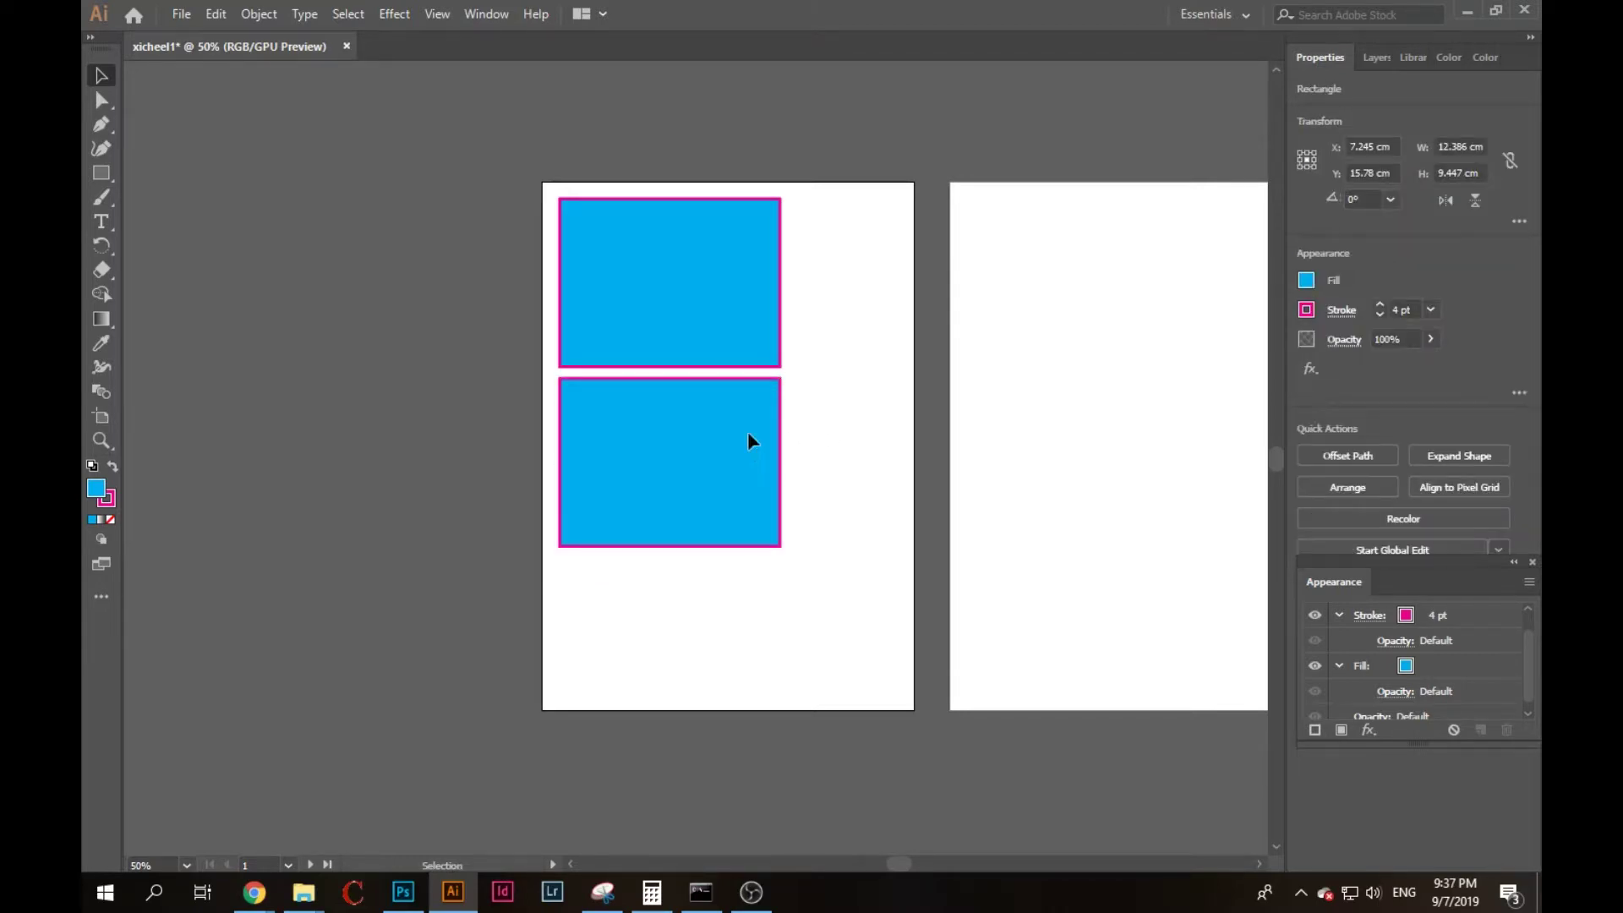
left_click(722, 449)
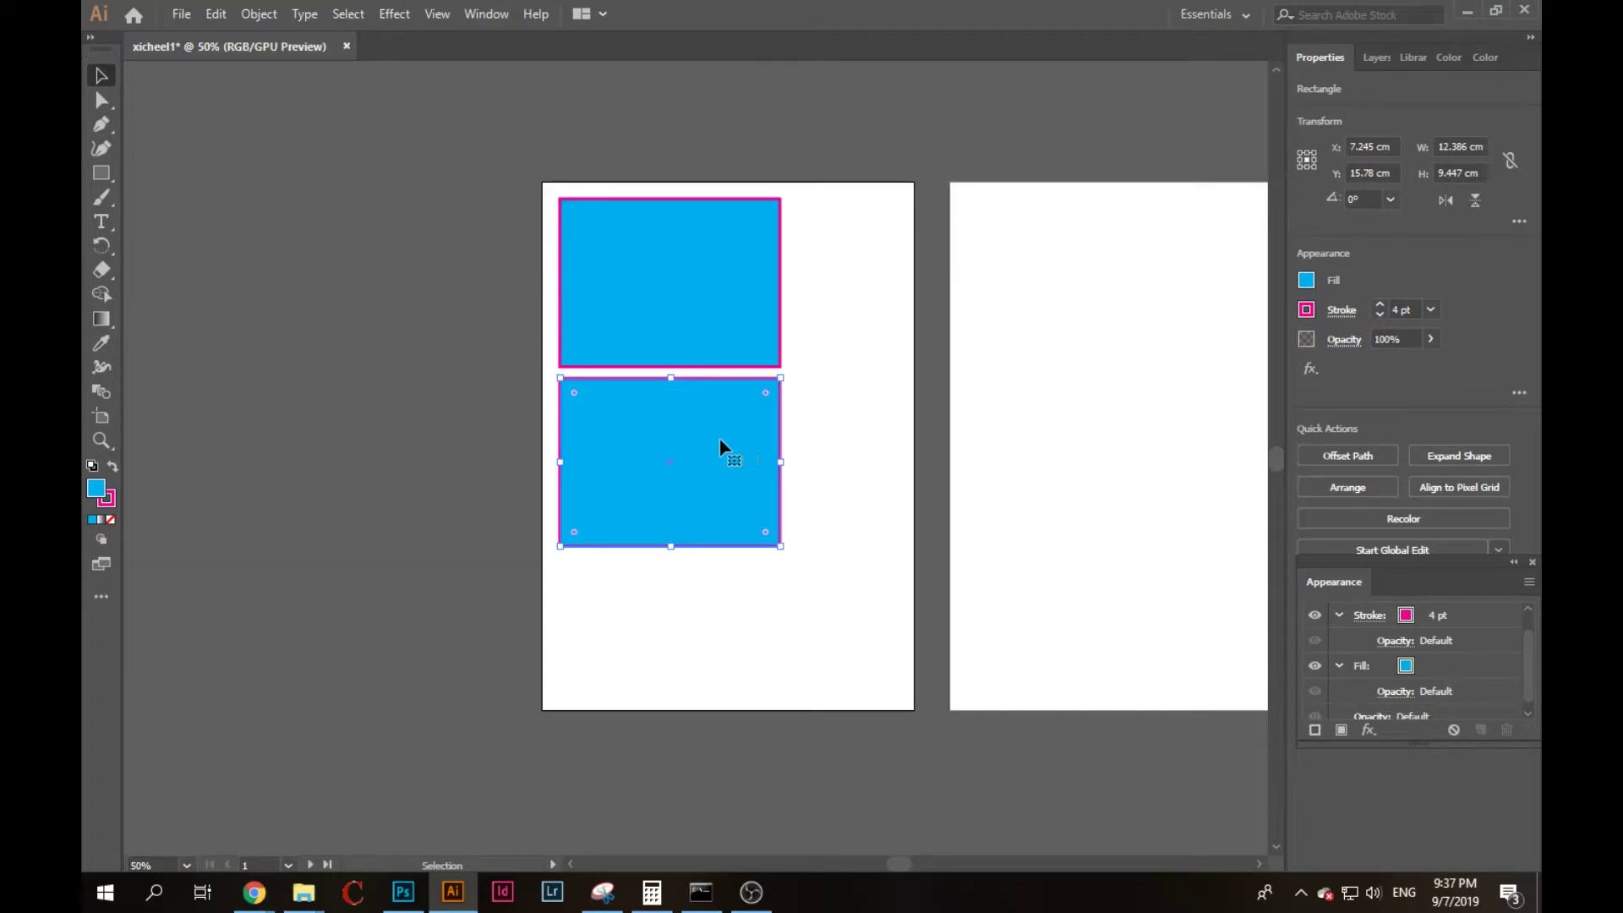
Round the bottom rectangle's corners to about 1 cm with the corner widgets.
scroll(722, 441, "up", 1)
scroll(716, 446, "up", 2)
scroll(708, 448, "left", 2)
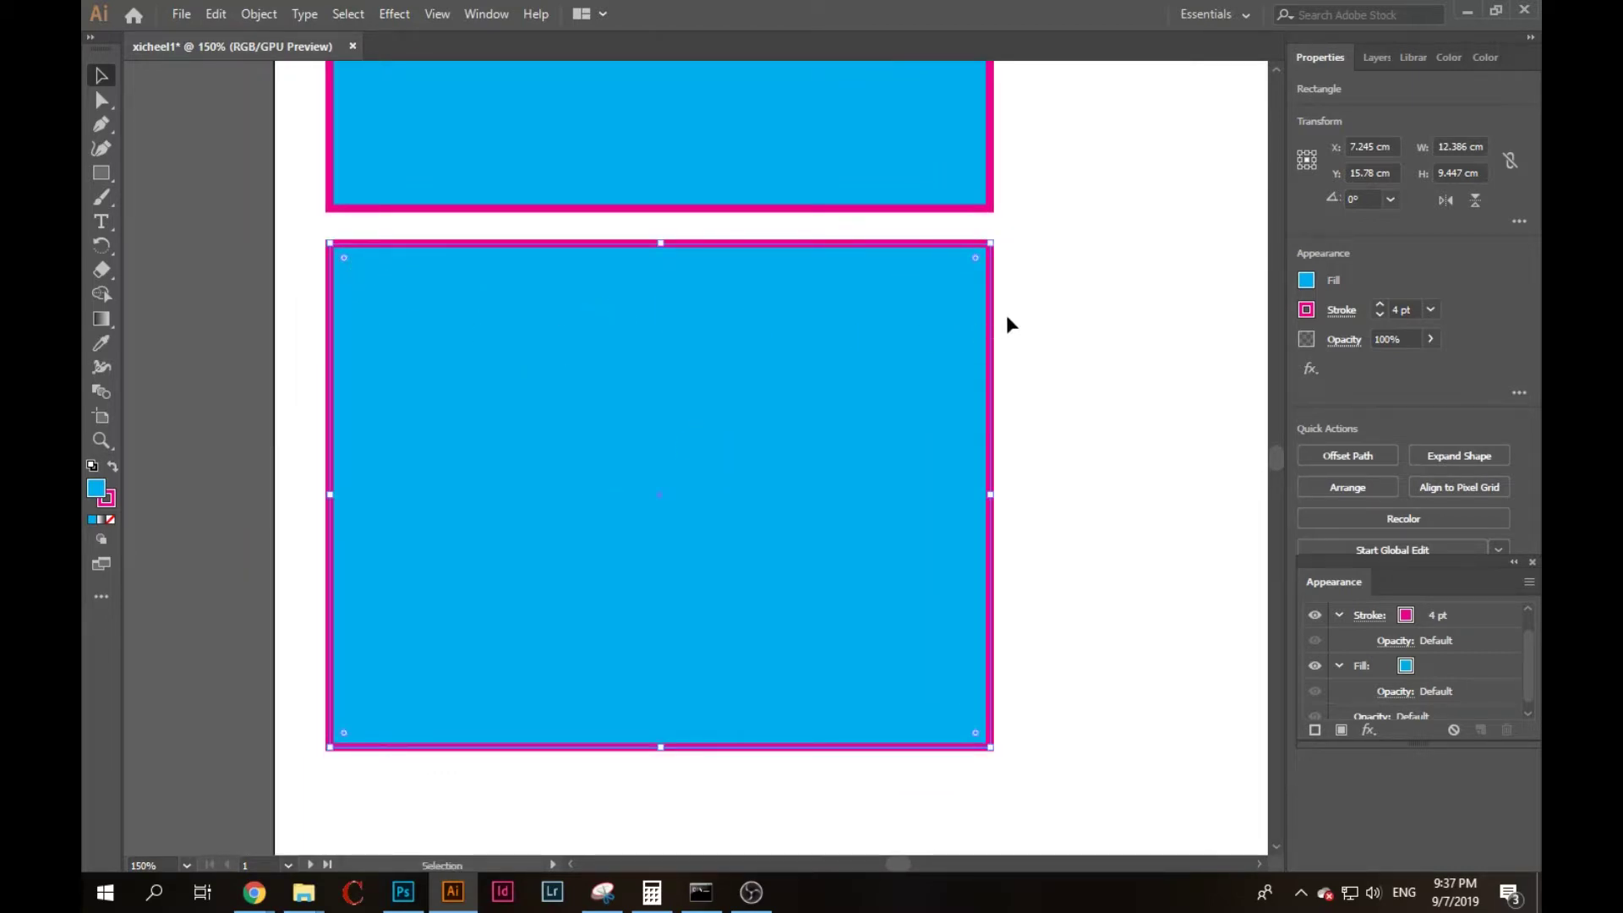
left_click(1068, 297)
left_click(835, 328)
scroll(346, 256, "up", 2)
scroll(347, 256, "up", 3)
scroll(347, 256, "up", 3)
scroll(445, 355, "up", 2)
left_click_drag(445, 355, 431, 269)
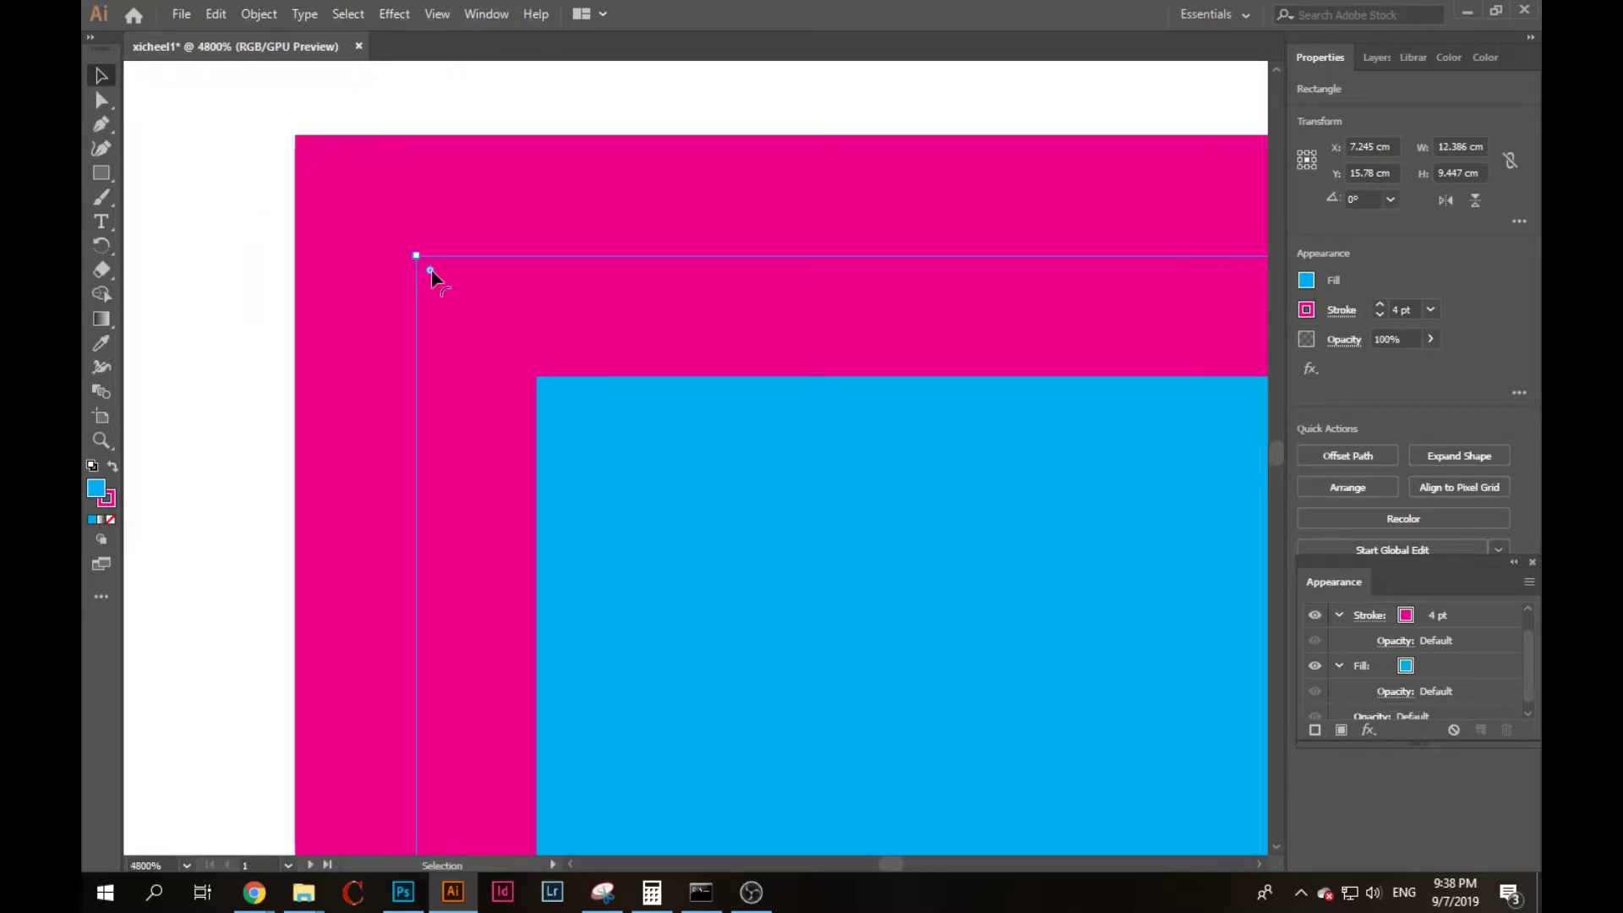
scroll(429, 269, "down", 3)
scroll(456, 283, "down", 3)
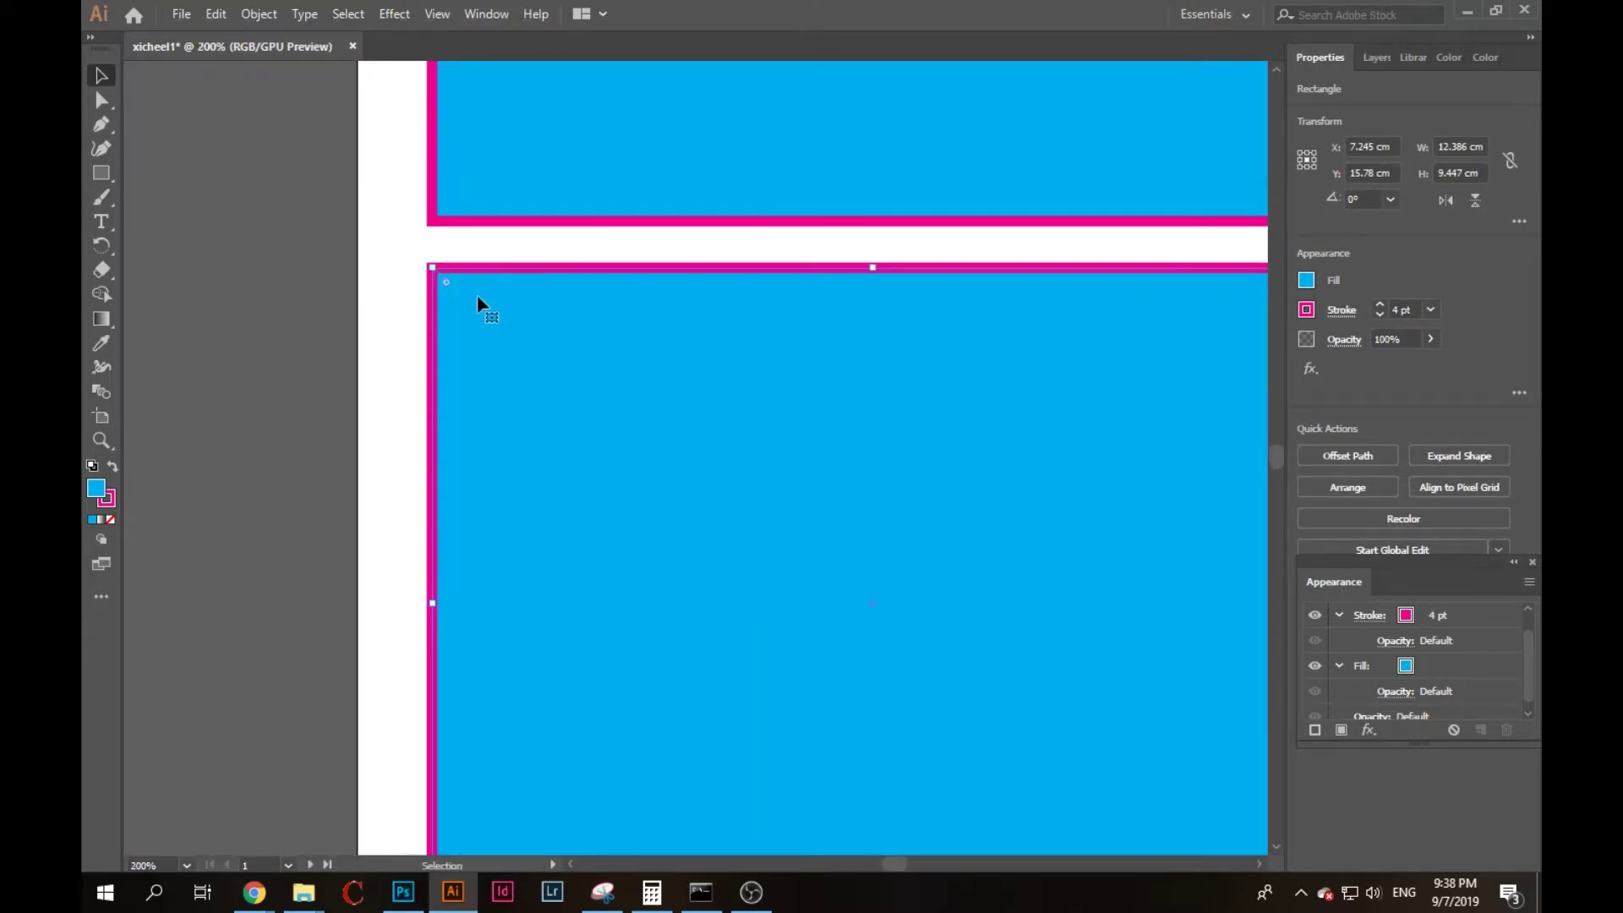
scroll(486, 322, "down", 3)
left_click_drag(494, 344, 402, 284)
scroll(431, 296, "down", 2)
scroll(395, 289, "up", 1)
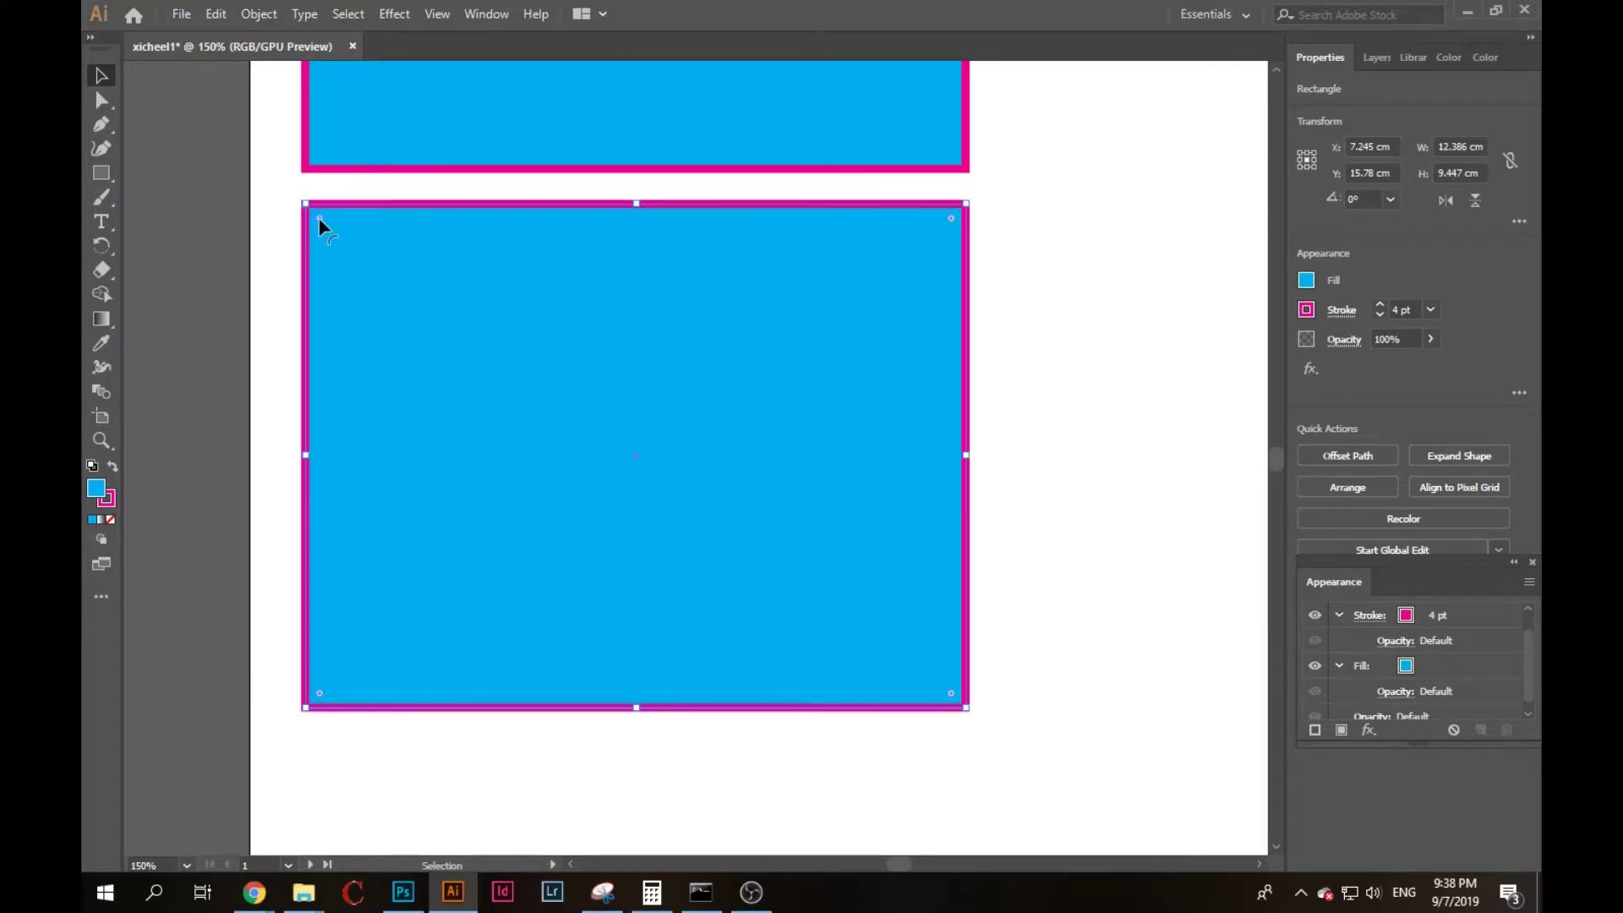
left_click_drag(317, 216, 348, 242)
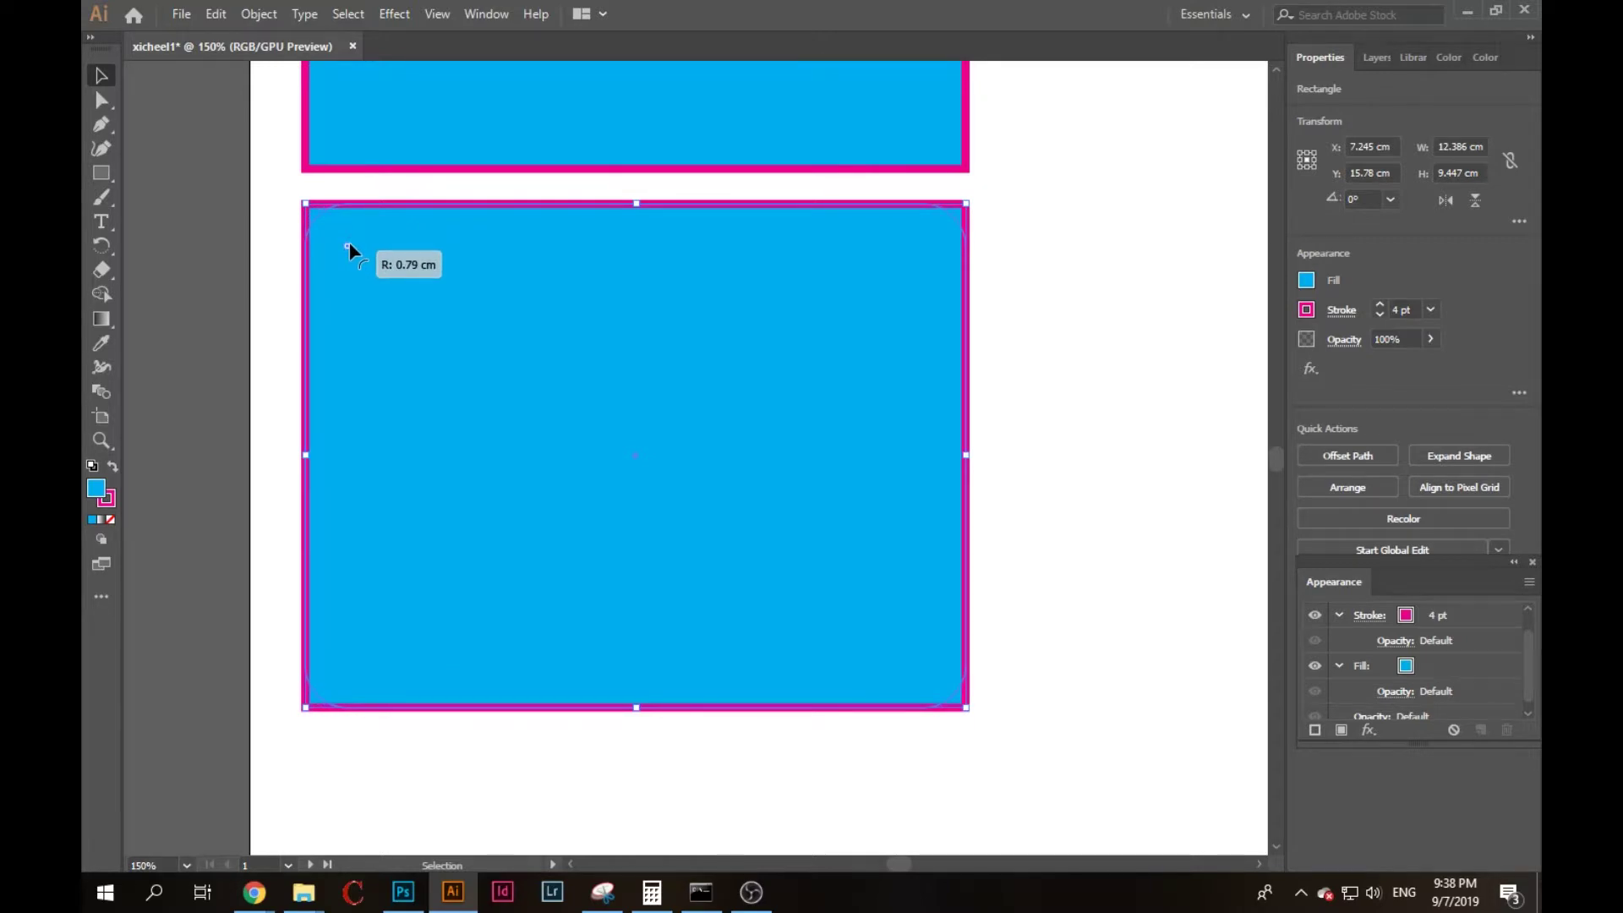
left_click_drag(348, 242, 397, 274)
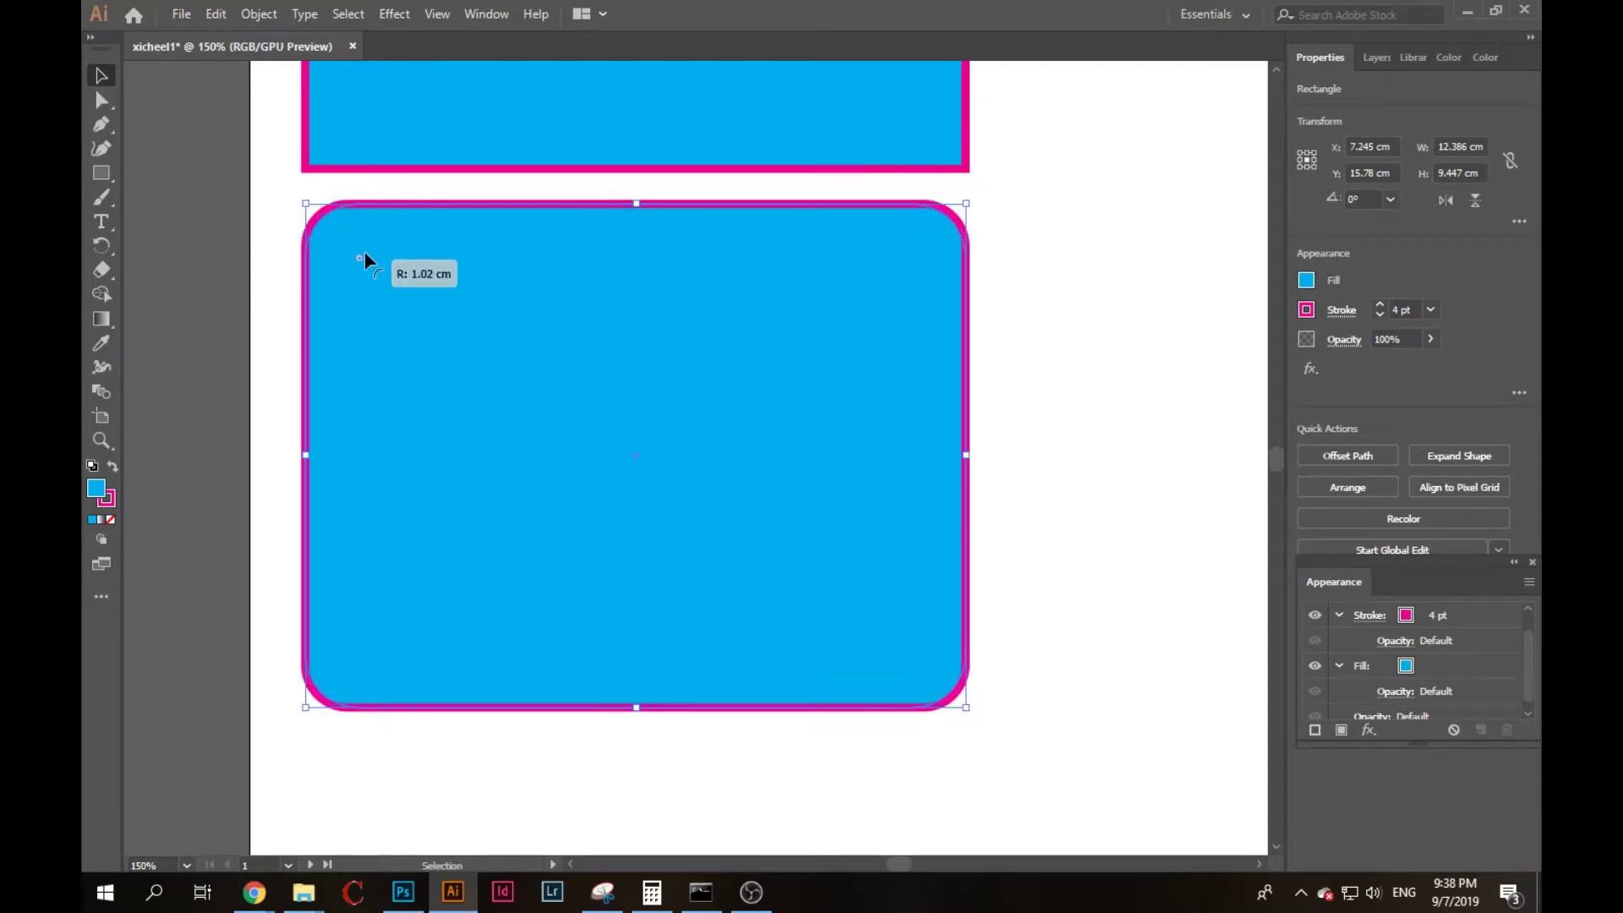
Shrink the rounded rectangle to about 8.5 × 6.5 cm and place it below the top rectangle.
left_click(1058, 279)
left_click(786, 325)
left_click(1156, 351)
scroll(837, 334, "down", 1)
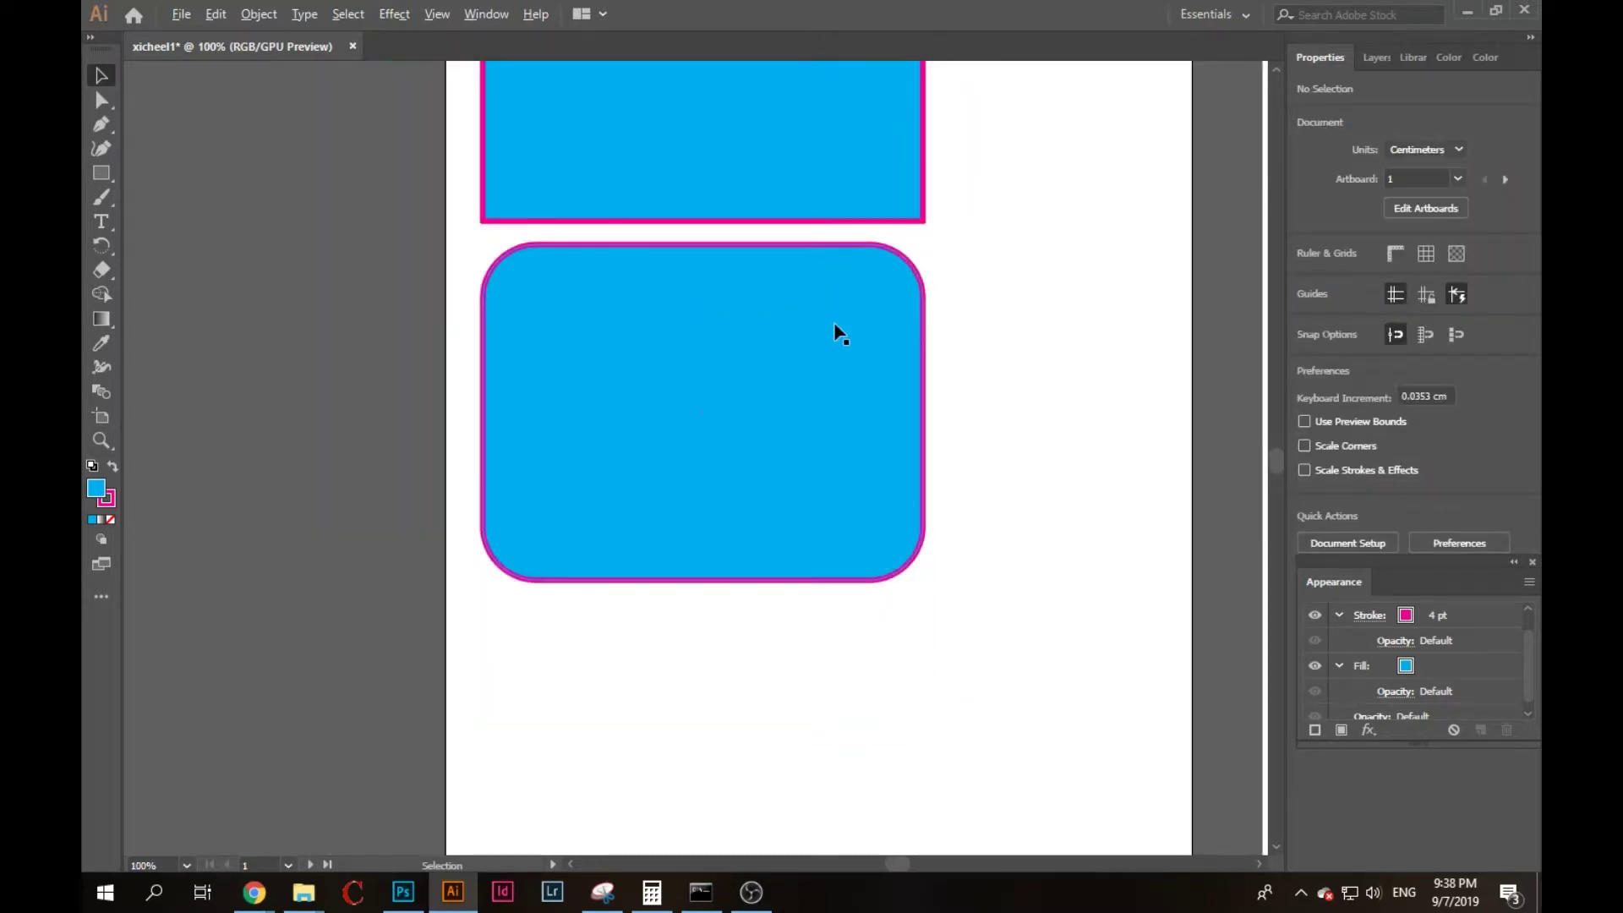
scroll(849, 338, "down", 2)
left_click(808, 363)
left_click_drag(887, 288, 784, 328)
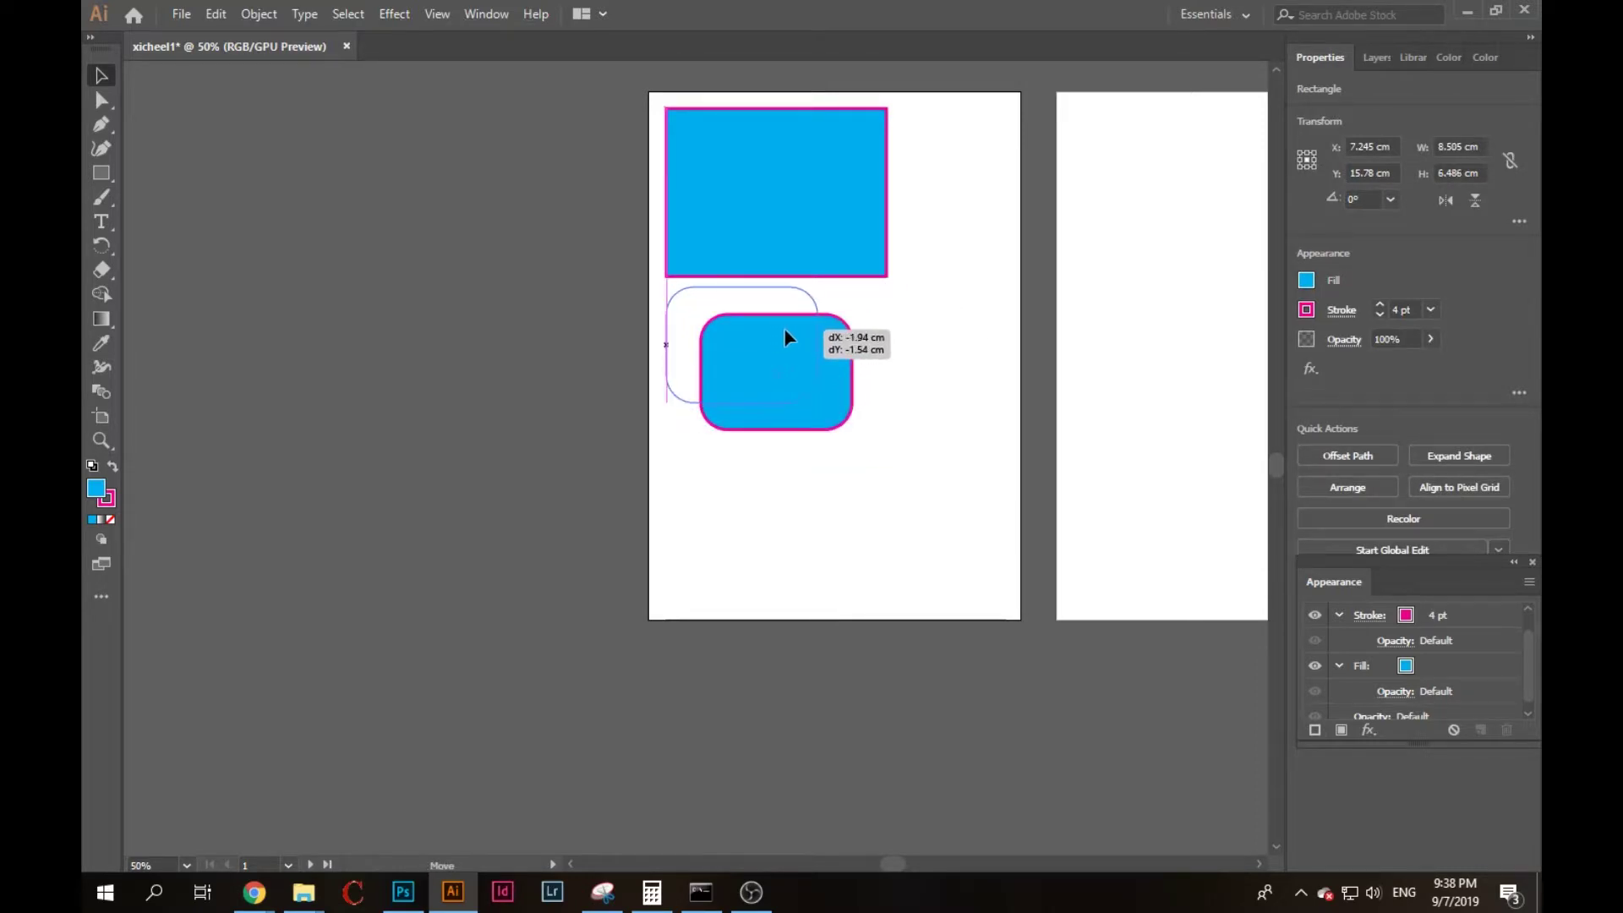
left_click(850, 331)
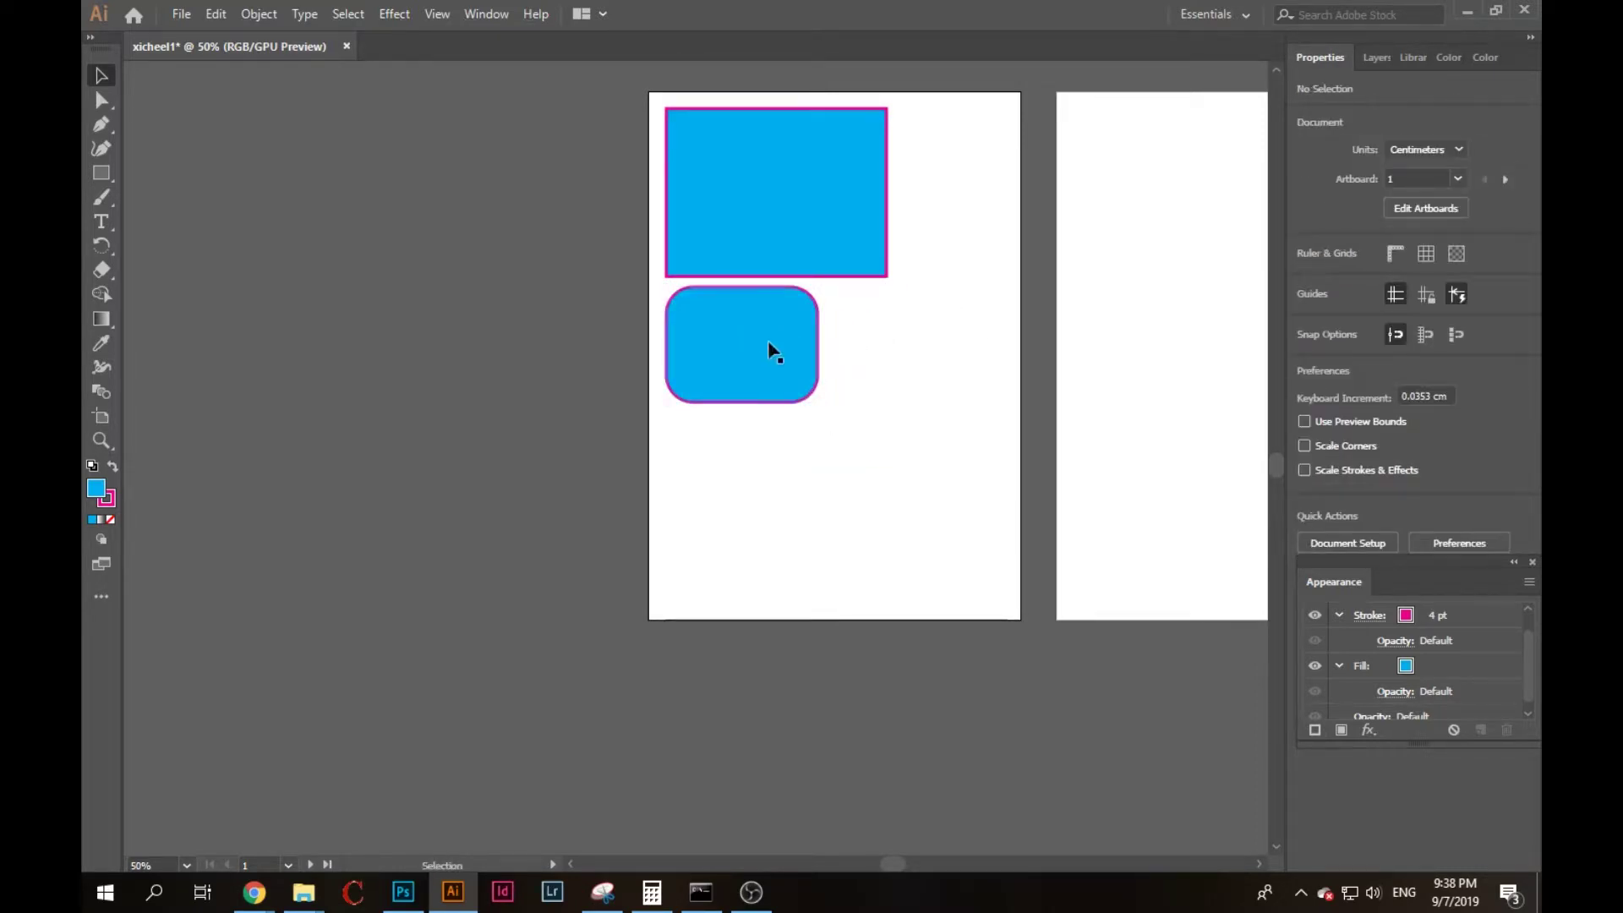
left_click(840, 240)
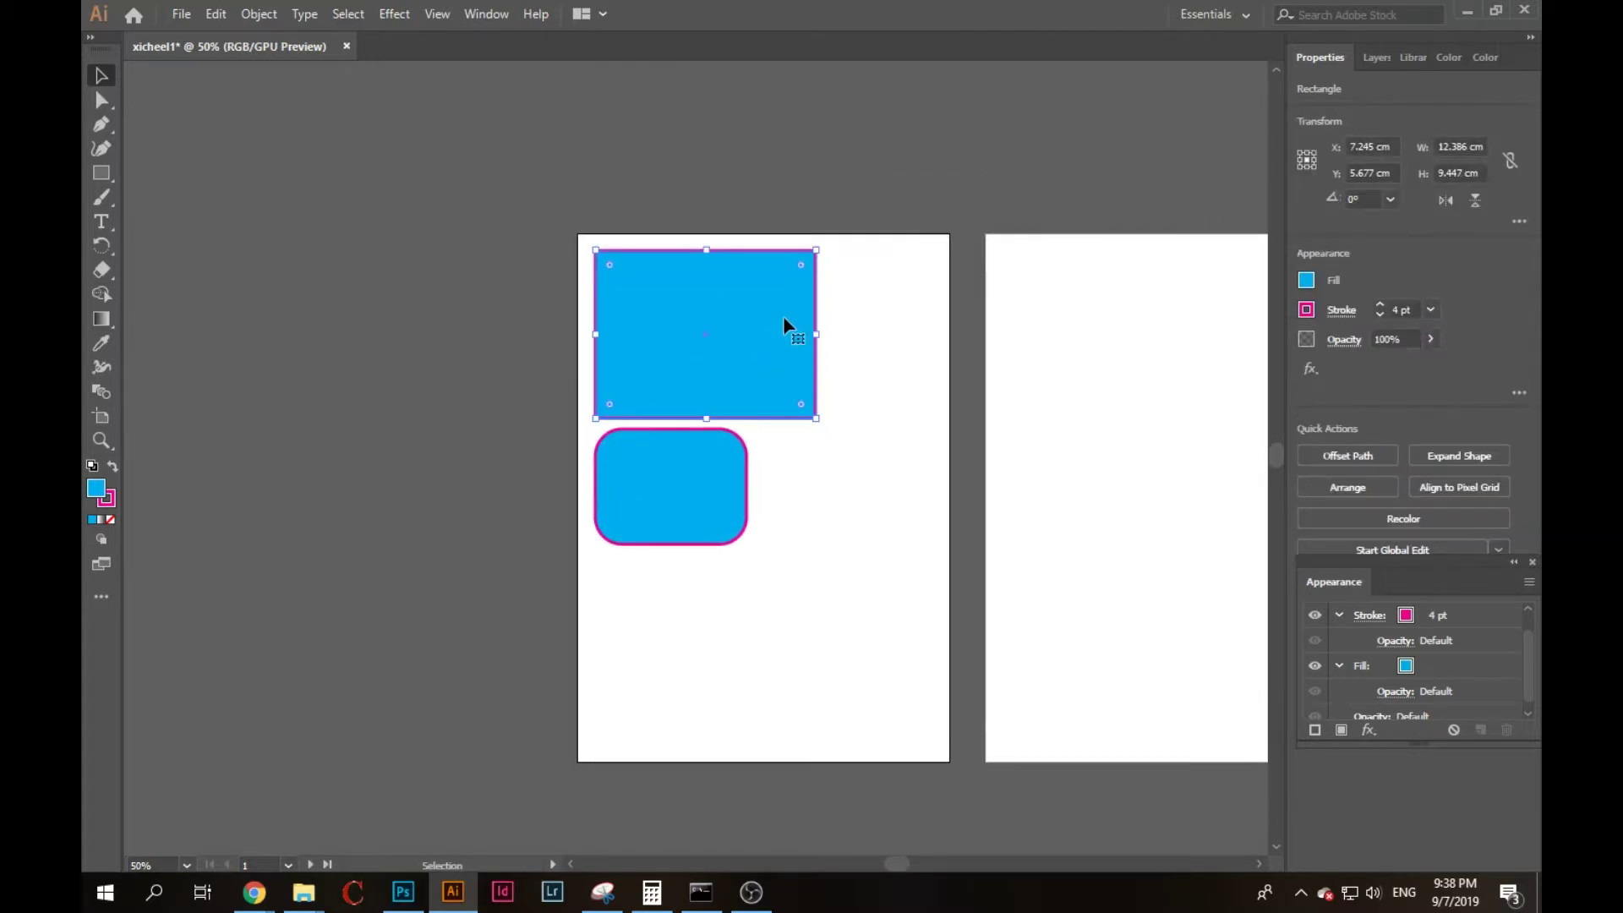
scroll(790, 326, "up", 2)
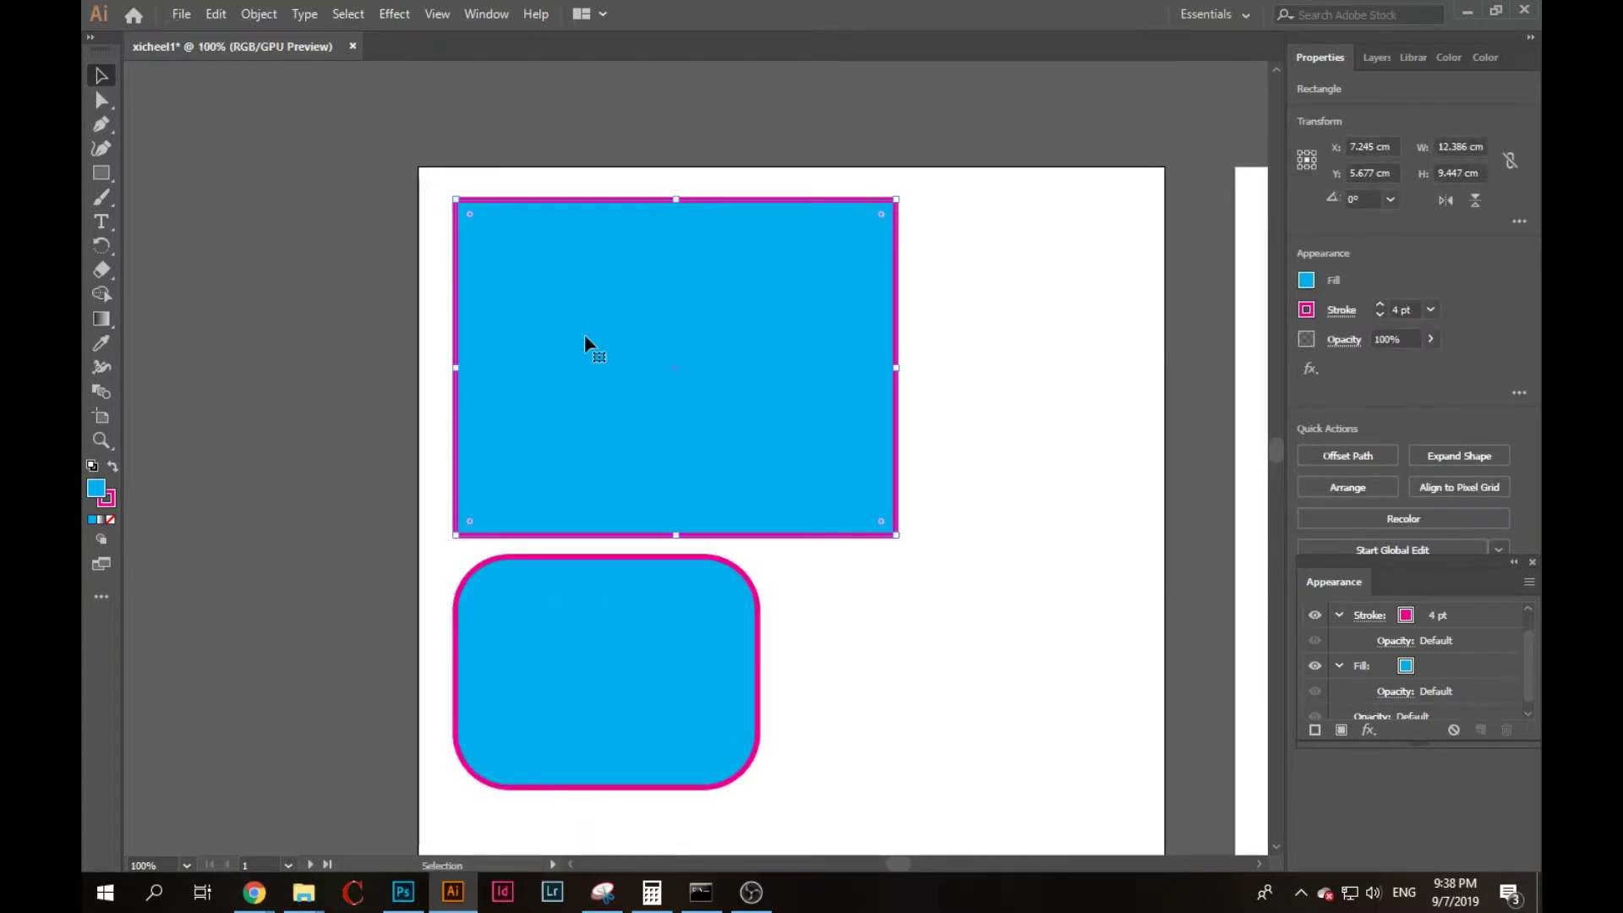
With Direct Selection, heavily round the top rectangle's top-left corner.
left_click(99, 104)
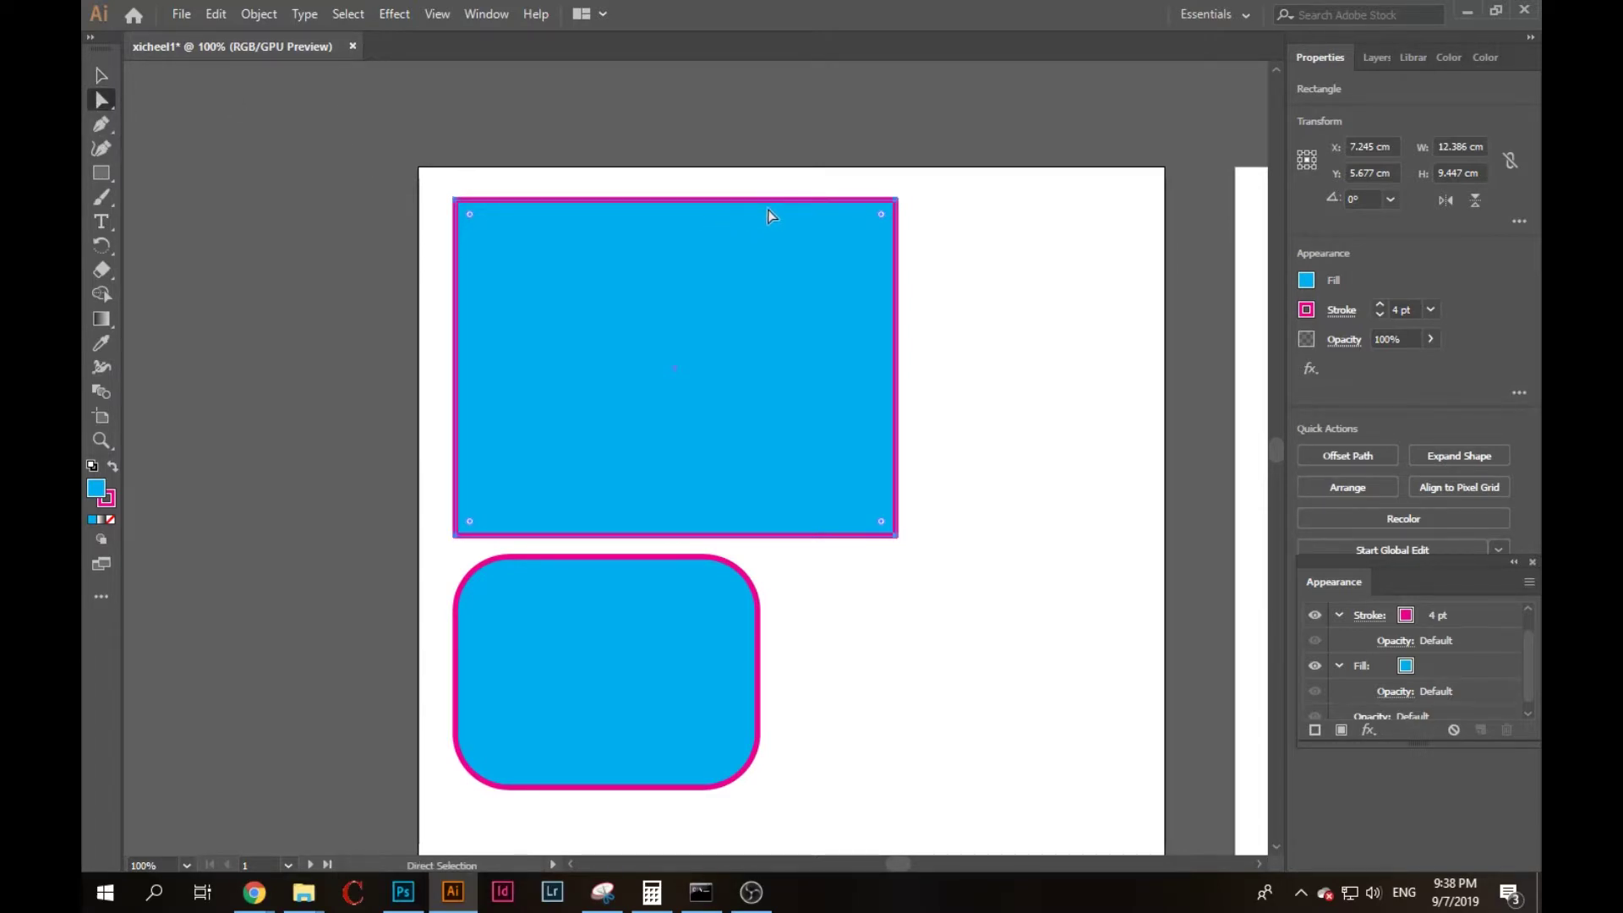
scroll(917, 221, "up", 1)
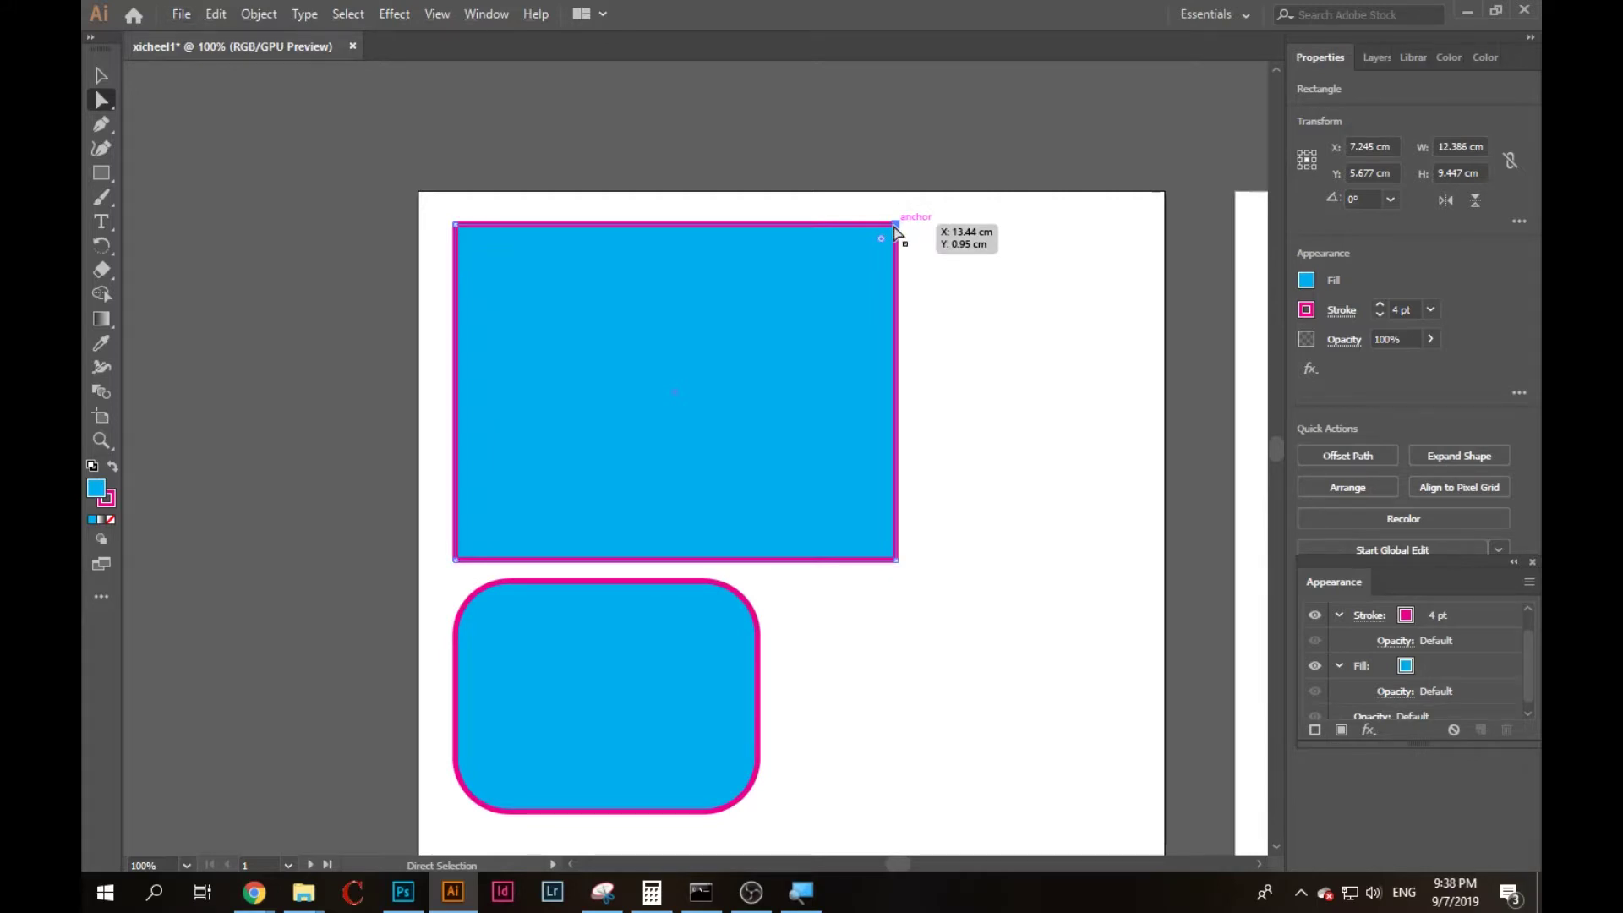
left_click(897, 227)
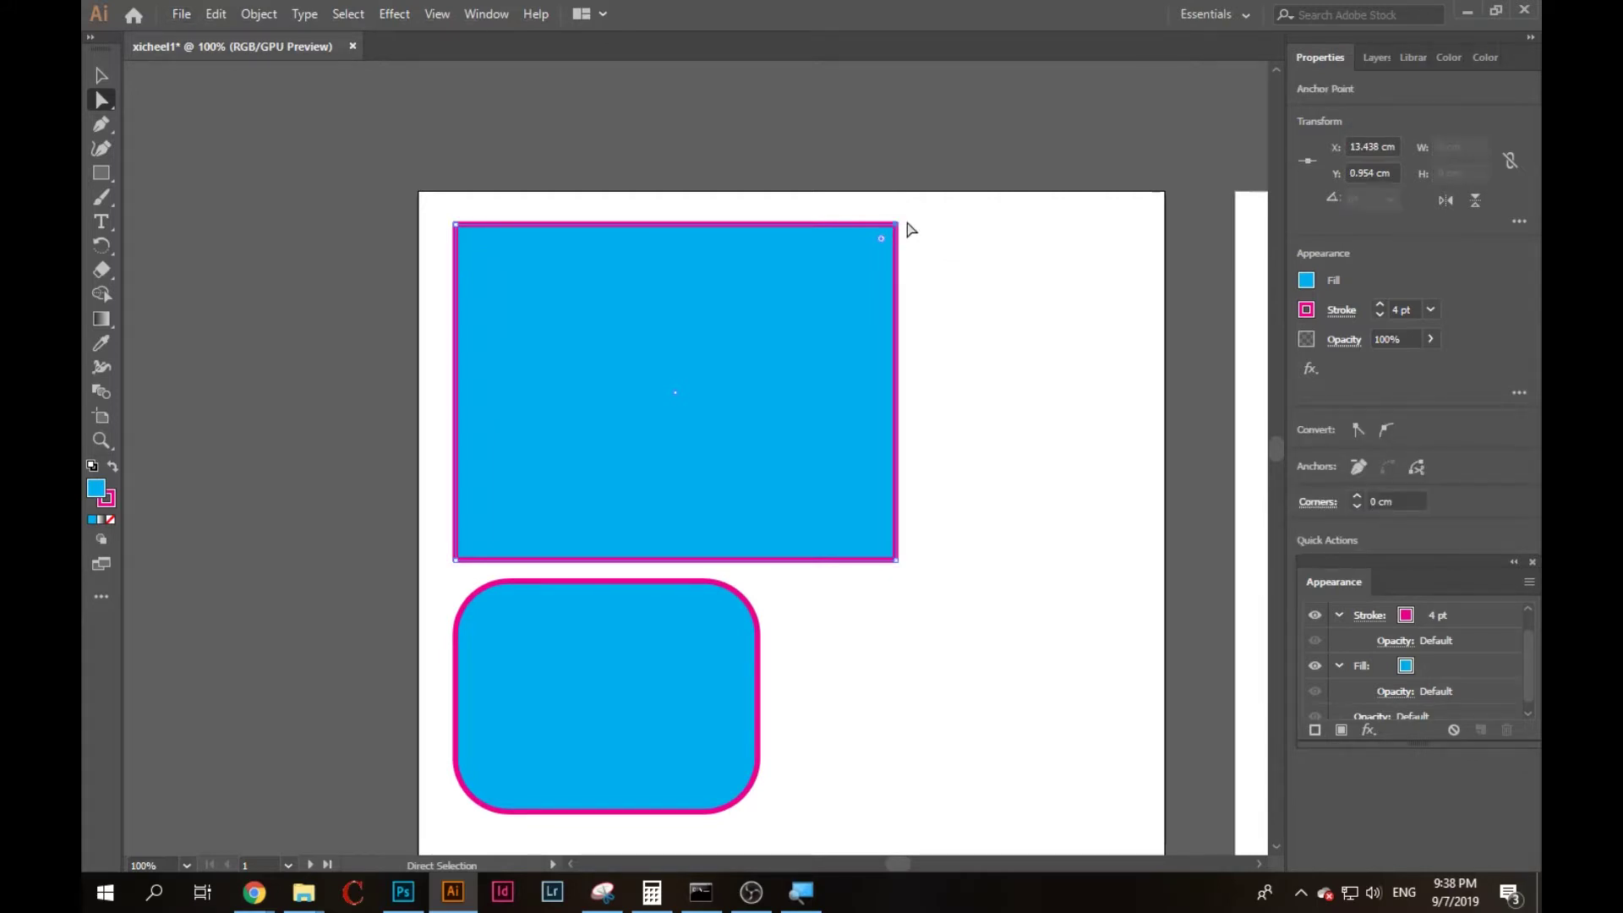
left_click(461, 232)
left_click_drag(472, 241, 739, 393)
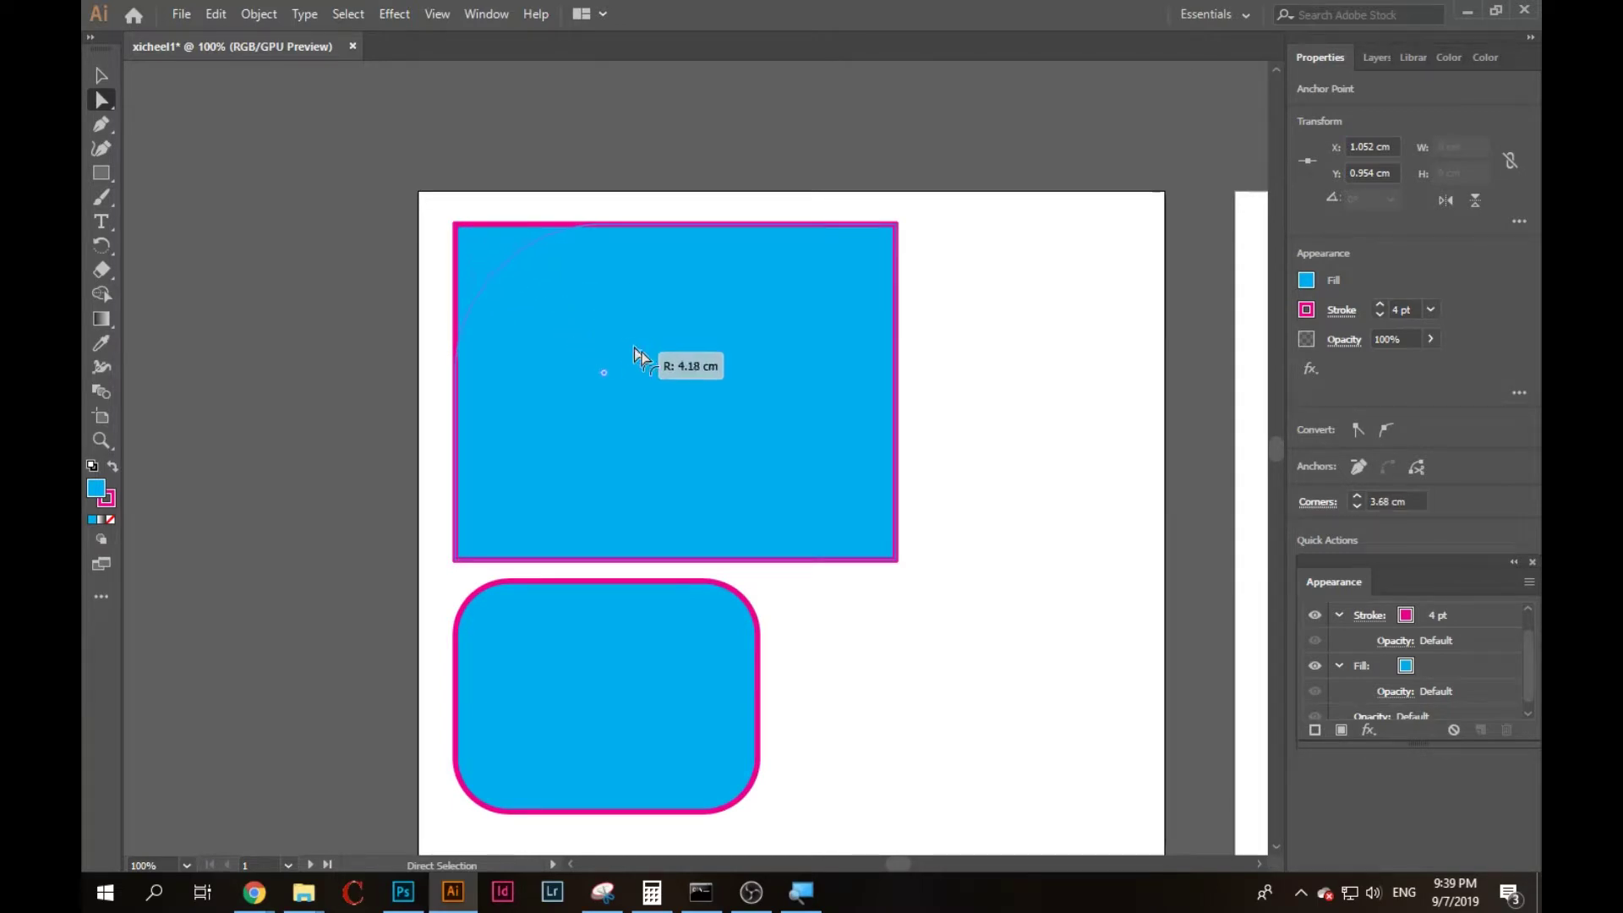
left_click_drag(739, 393, 764, 401)
left_click(939, 355)
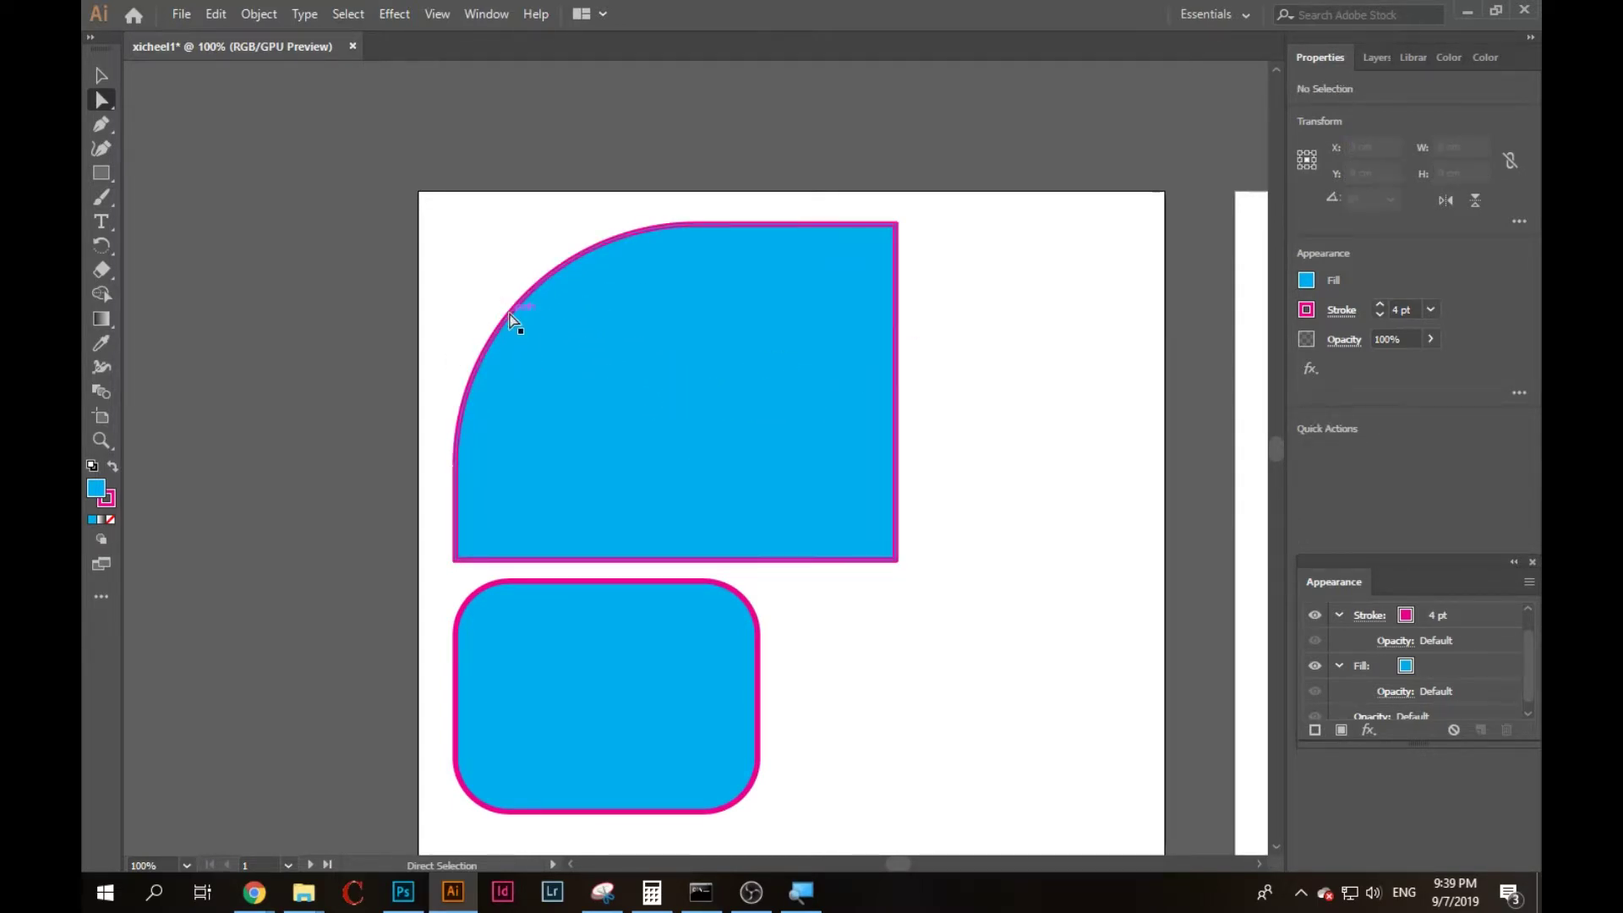
Heavily round the bottom-right corner so the shape becomes a leaf.
left_click(783, 430)
left_click(895, 560)
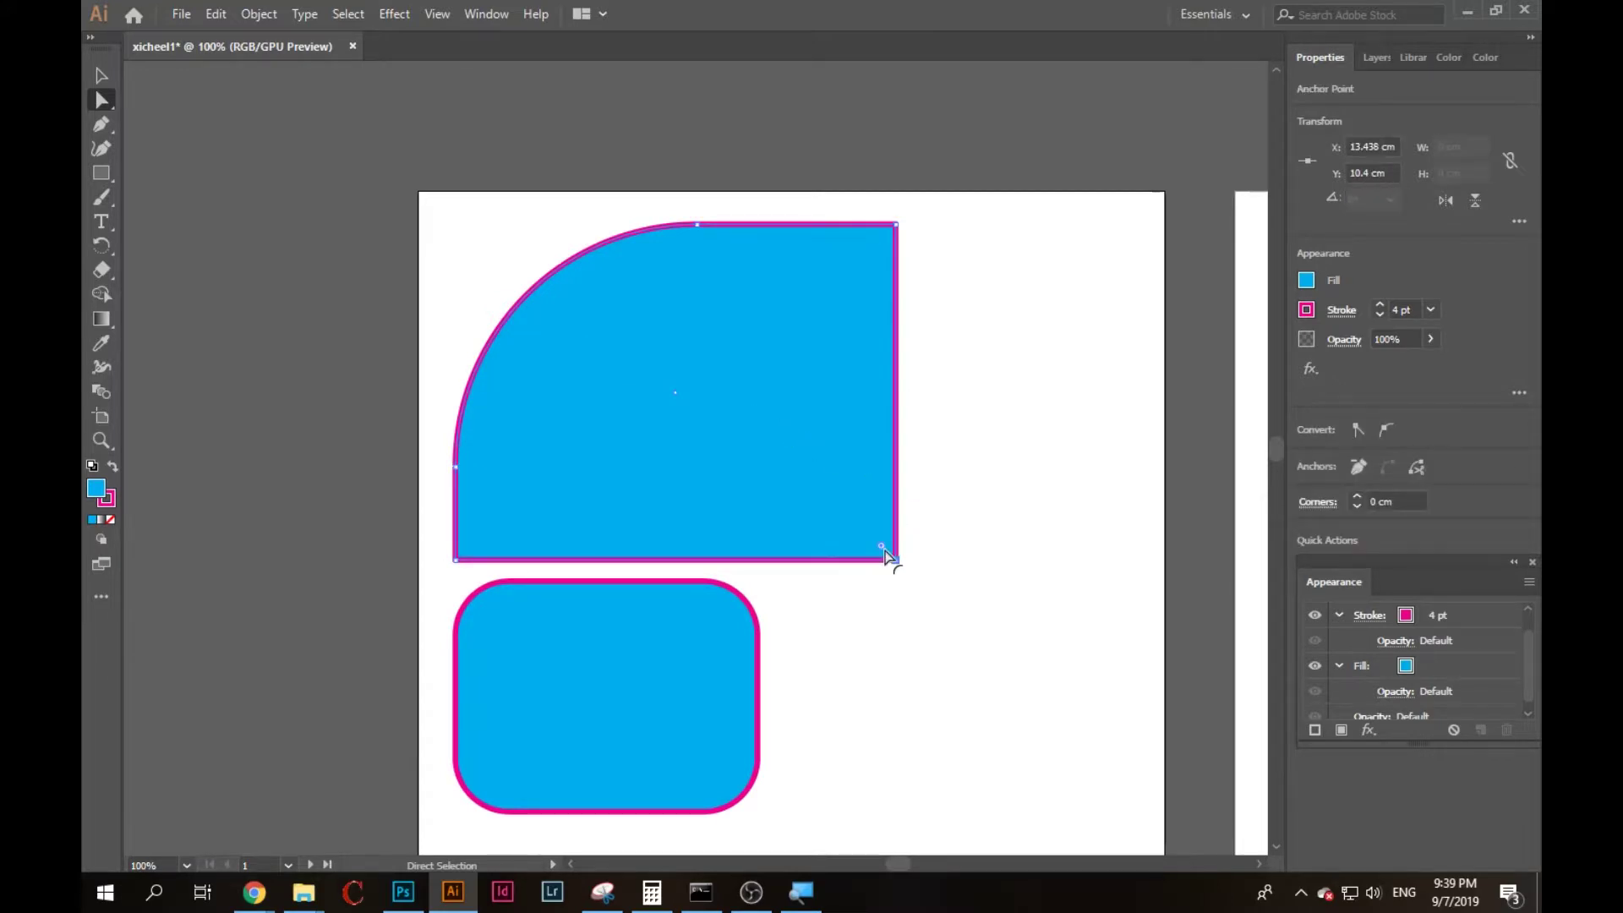
left_click_drag(884, 554, 558, 234)
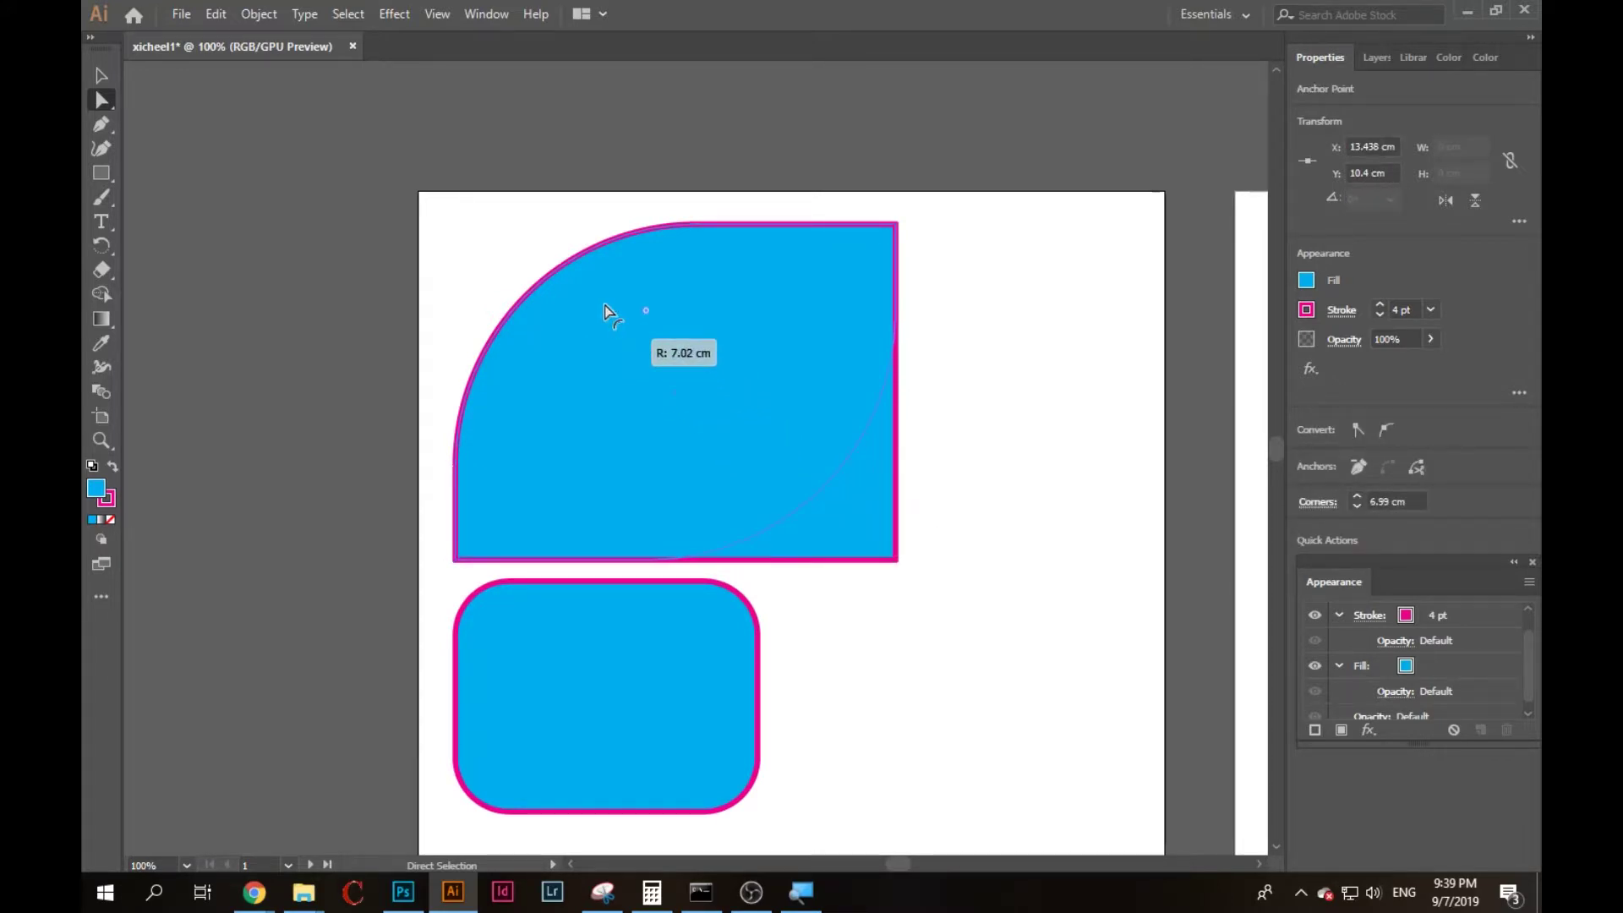
left_click_drag(558, 235, 559, 237)
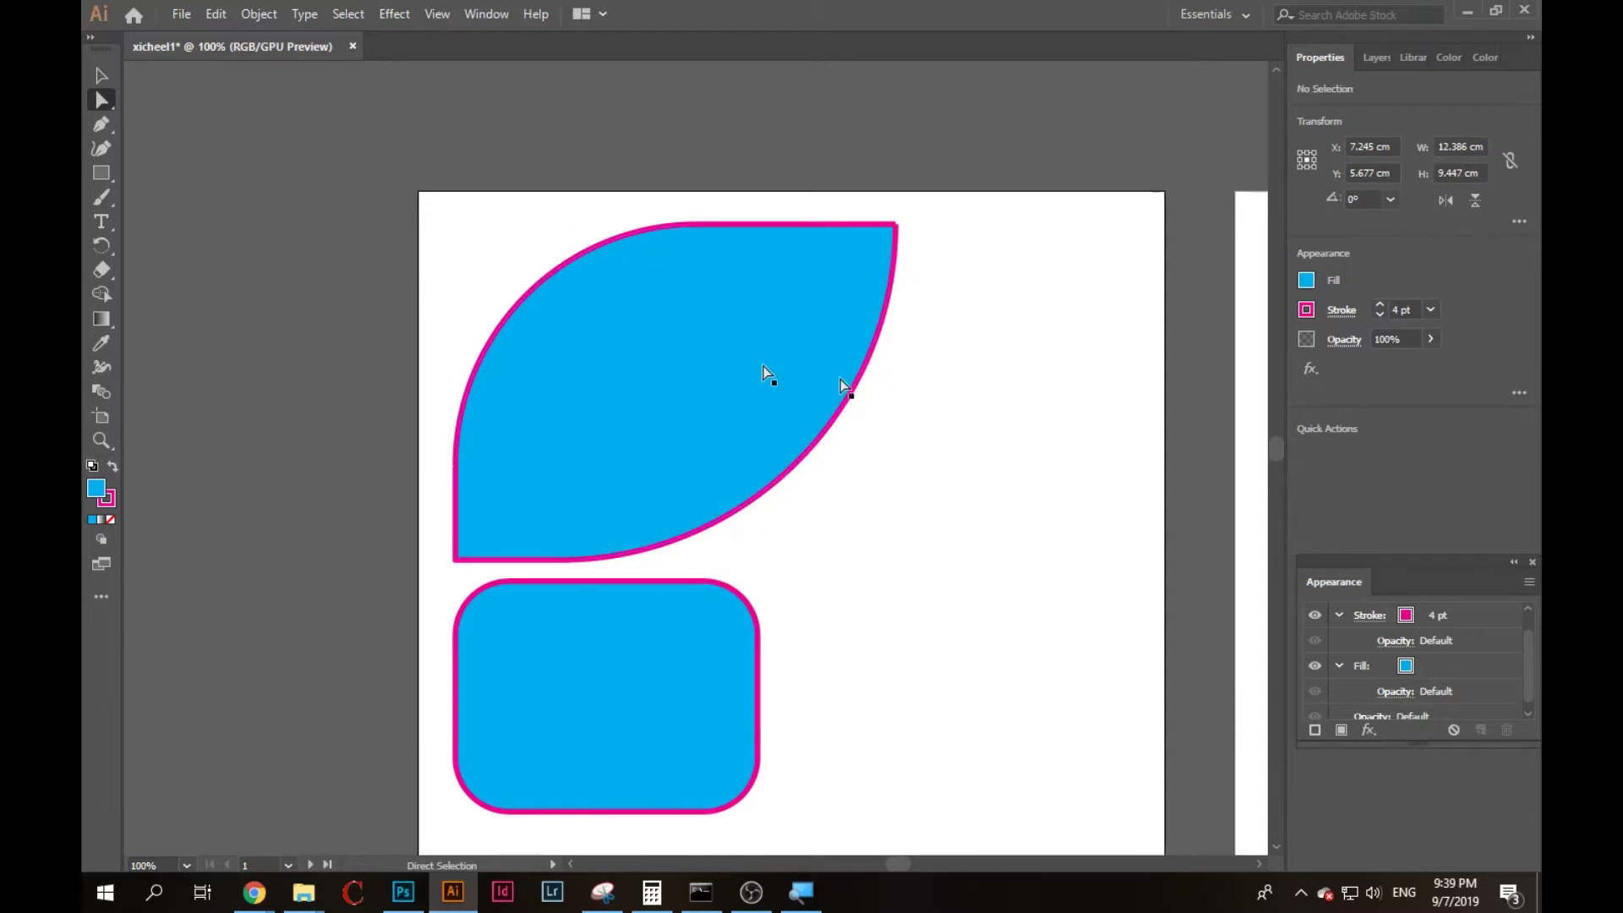
left_click(694, 353)
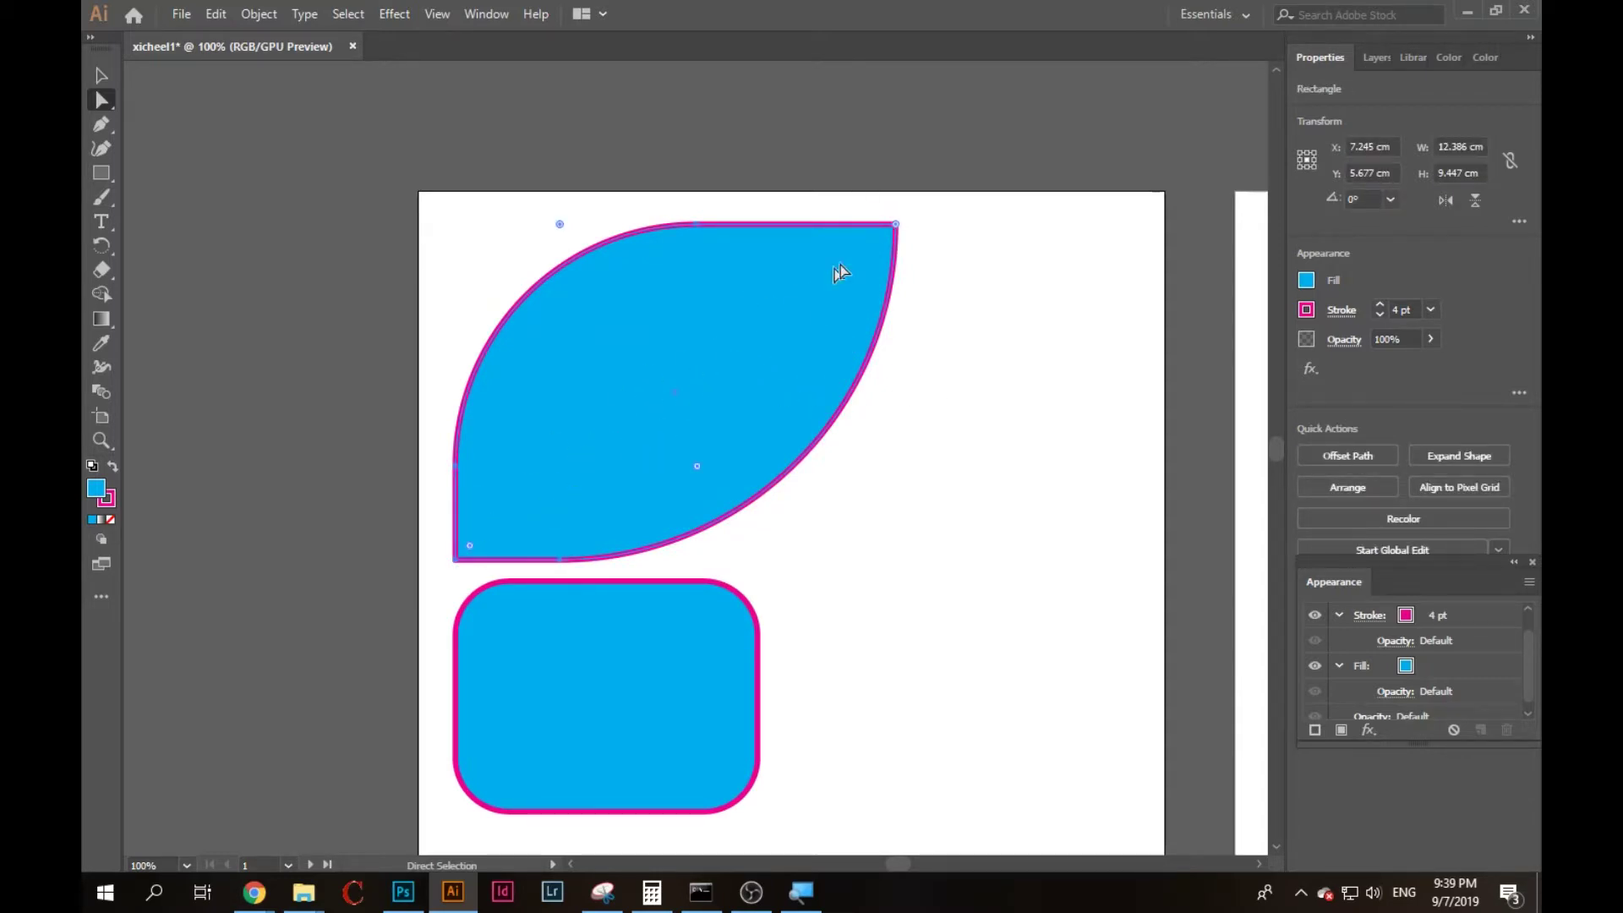
scroll(727, 533, "down", 1)
scroll(727, 532, "down", 5)
scroll(651, 488, "up", 2)
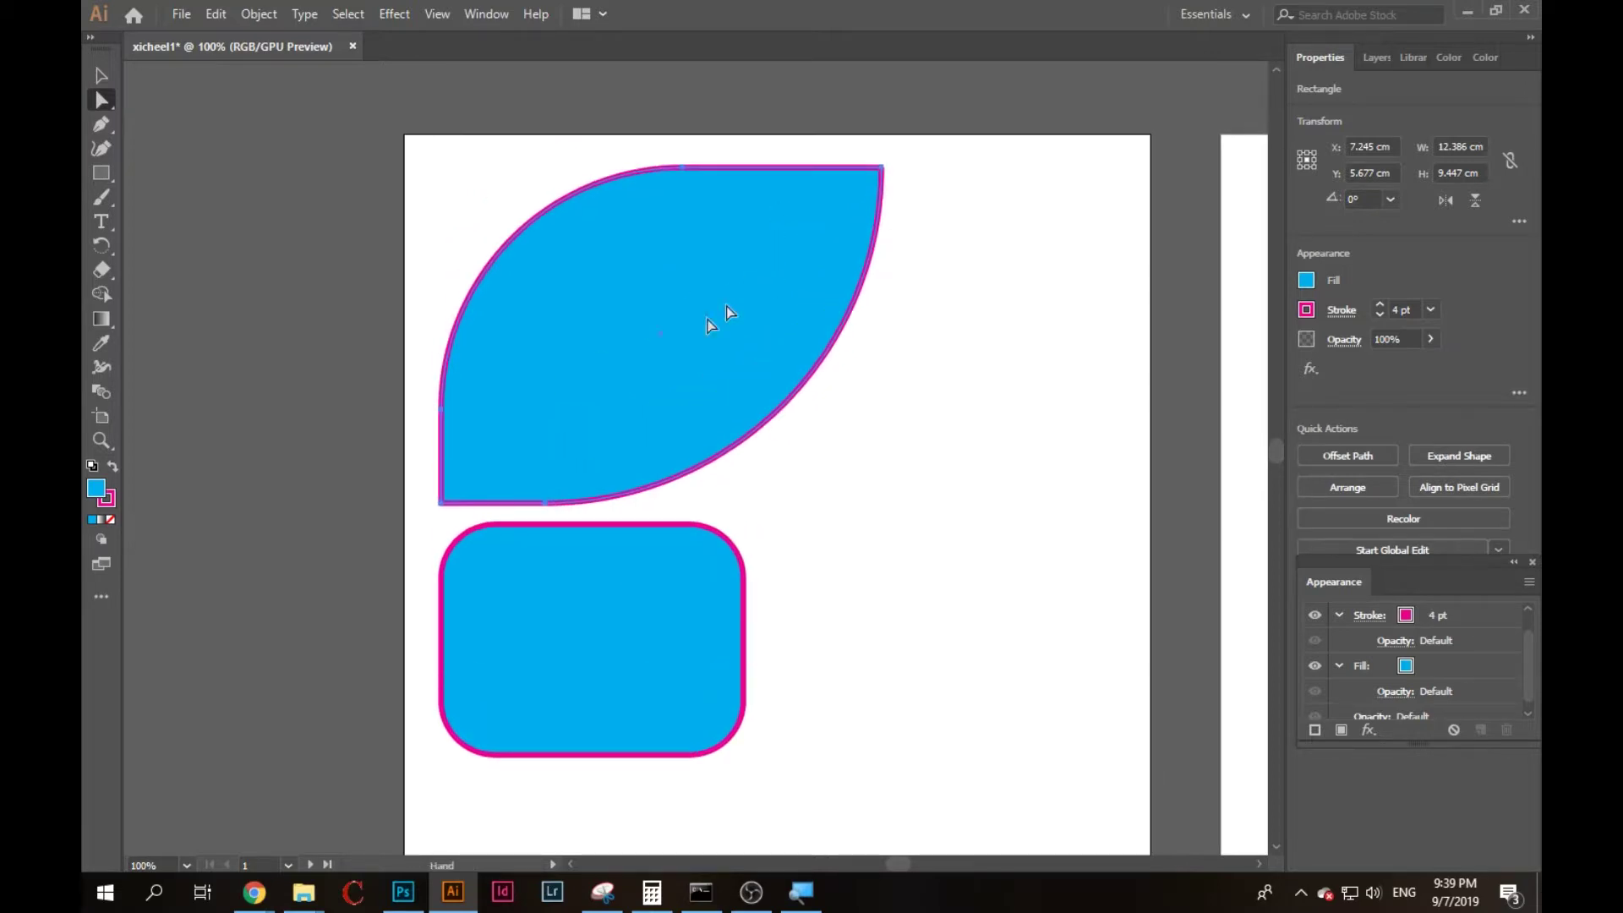
scroll(621, 550, "down", 1)
Move the rounded rectangle to the right of the leaf.
left_click(623, 458)
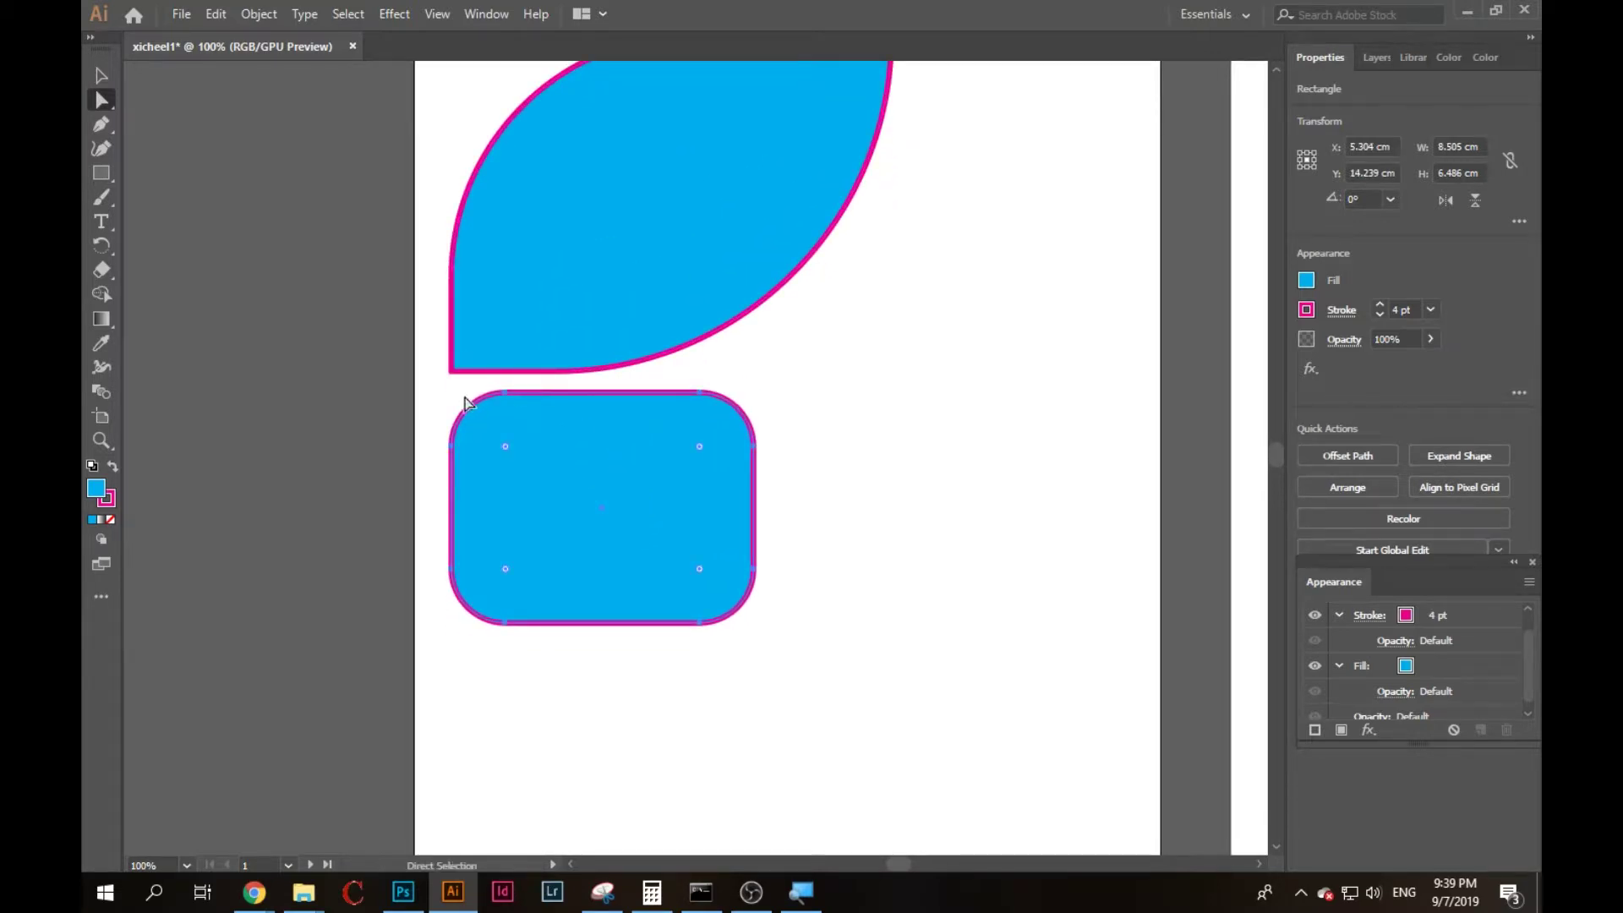
left_click_drag(580, 459, 949, 340)
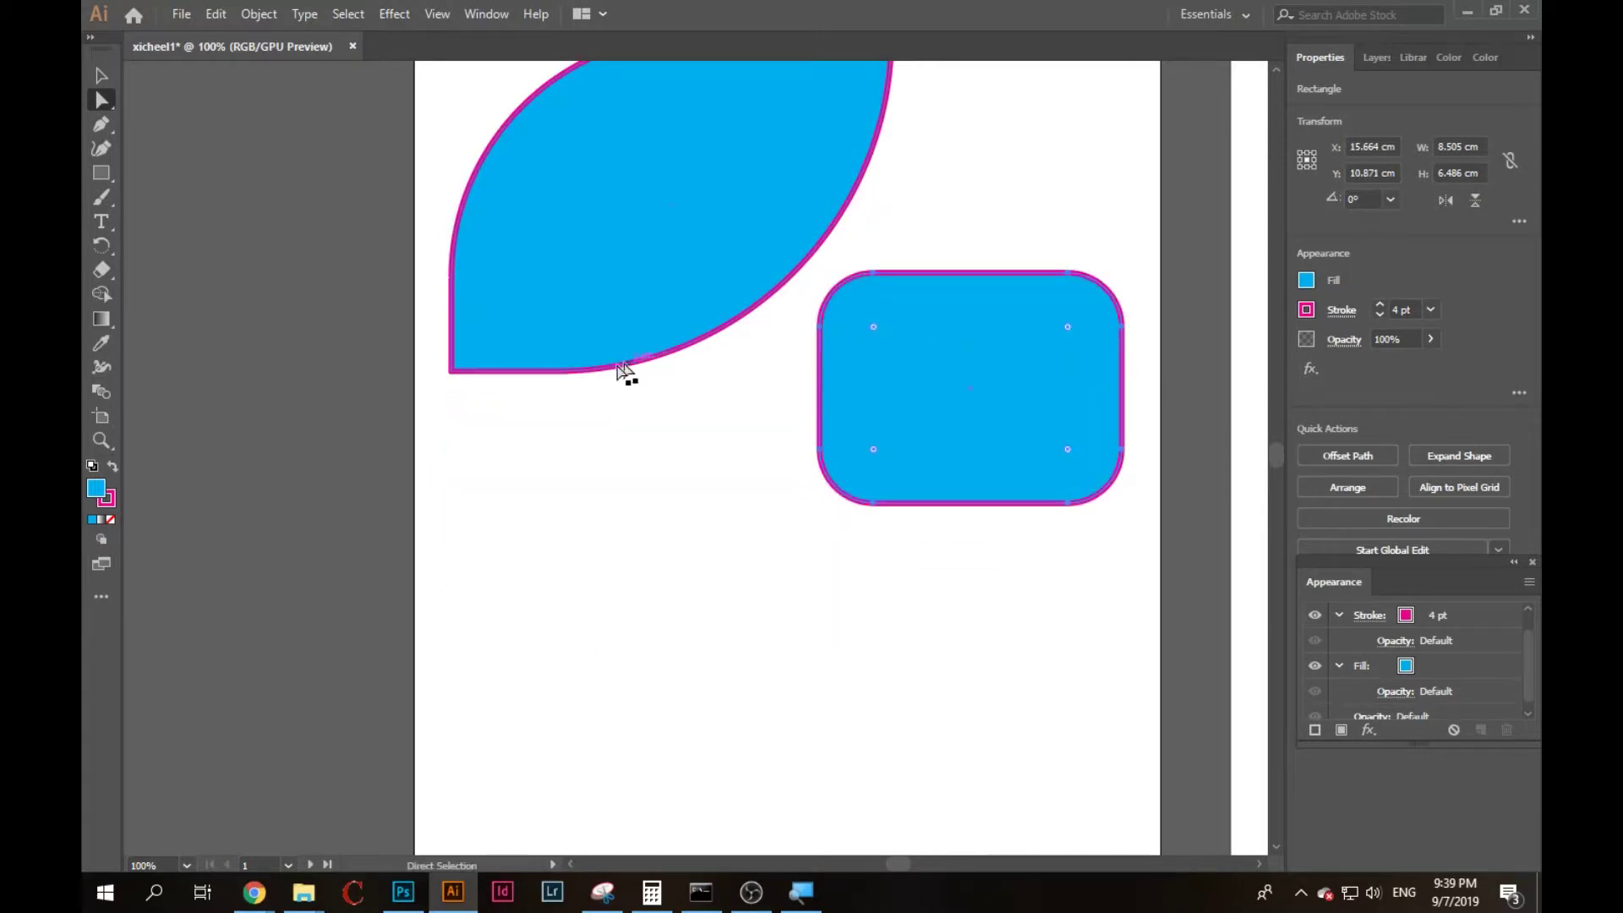
left_click_drag(105, 107, 161, 110)
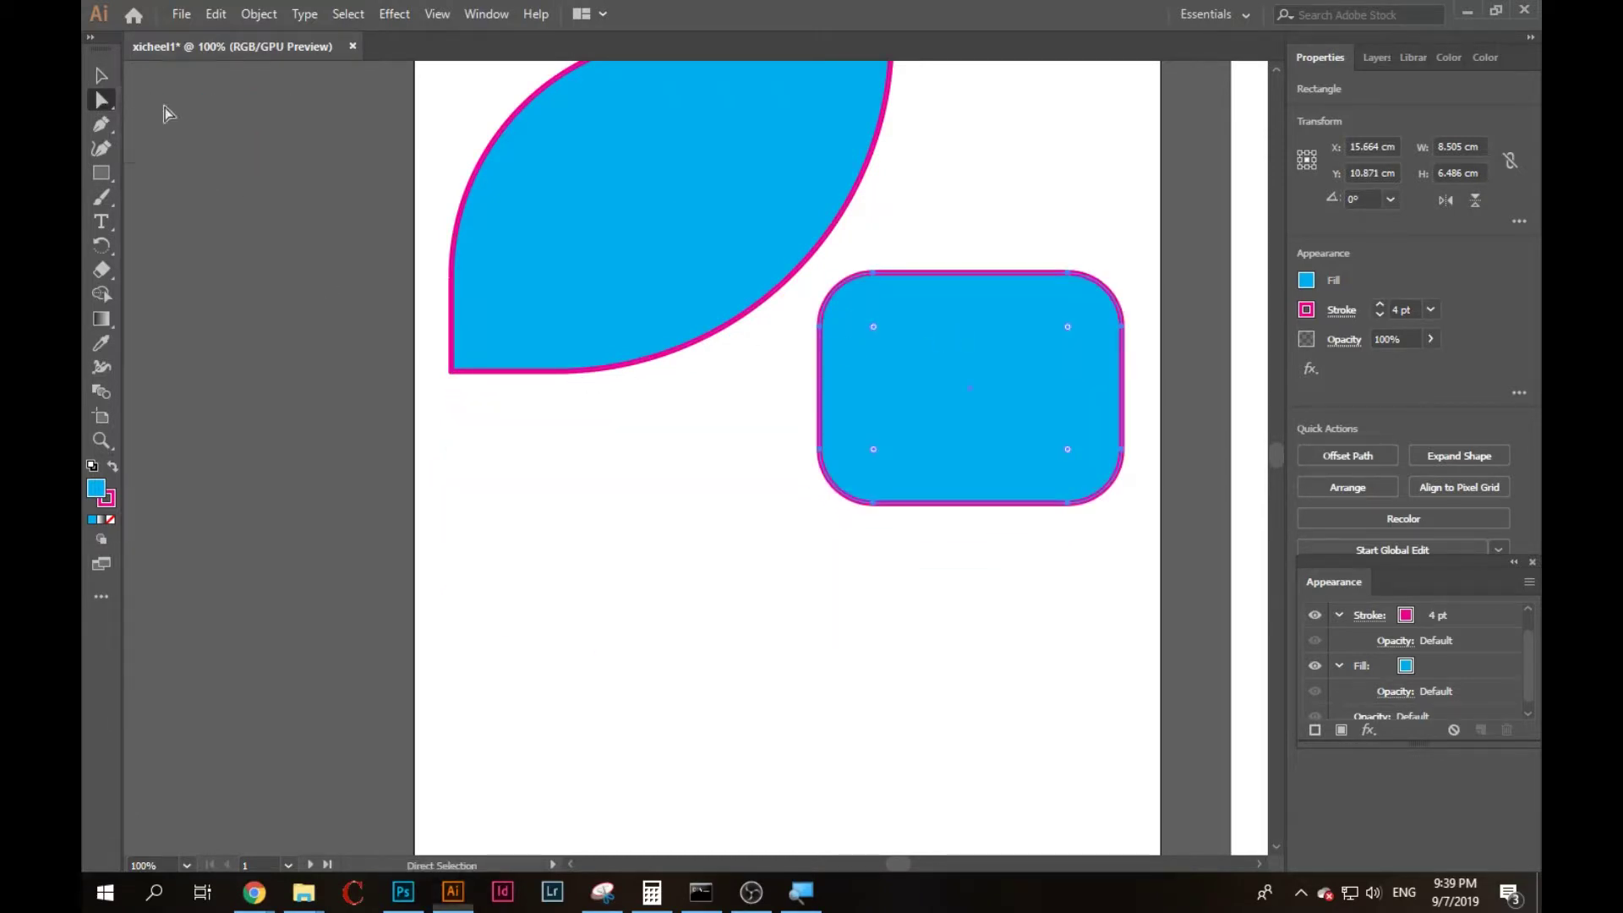
Pull the leaf's bottom-left anchor downward into a pointed tail.
left_click_drag(453, 375, 454, 378)
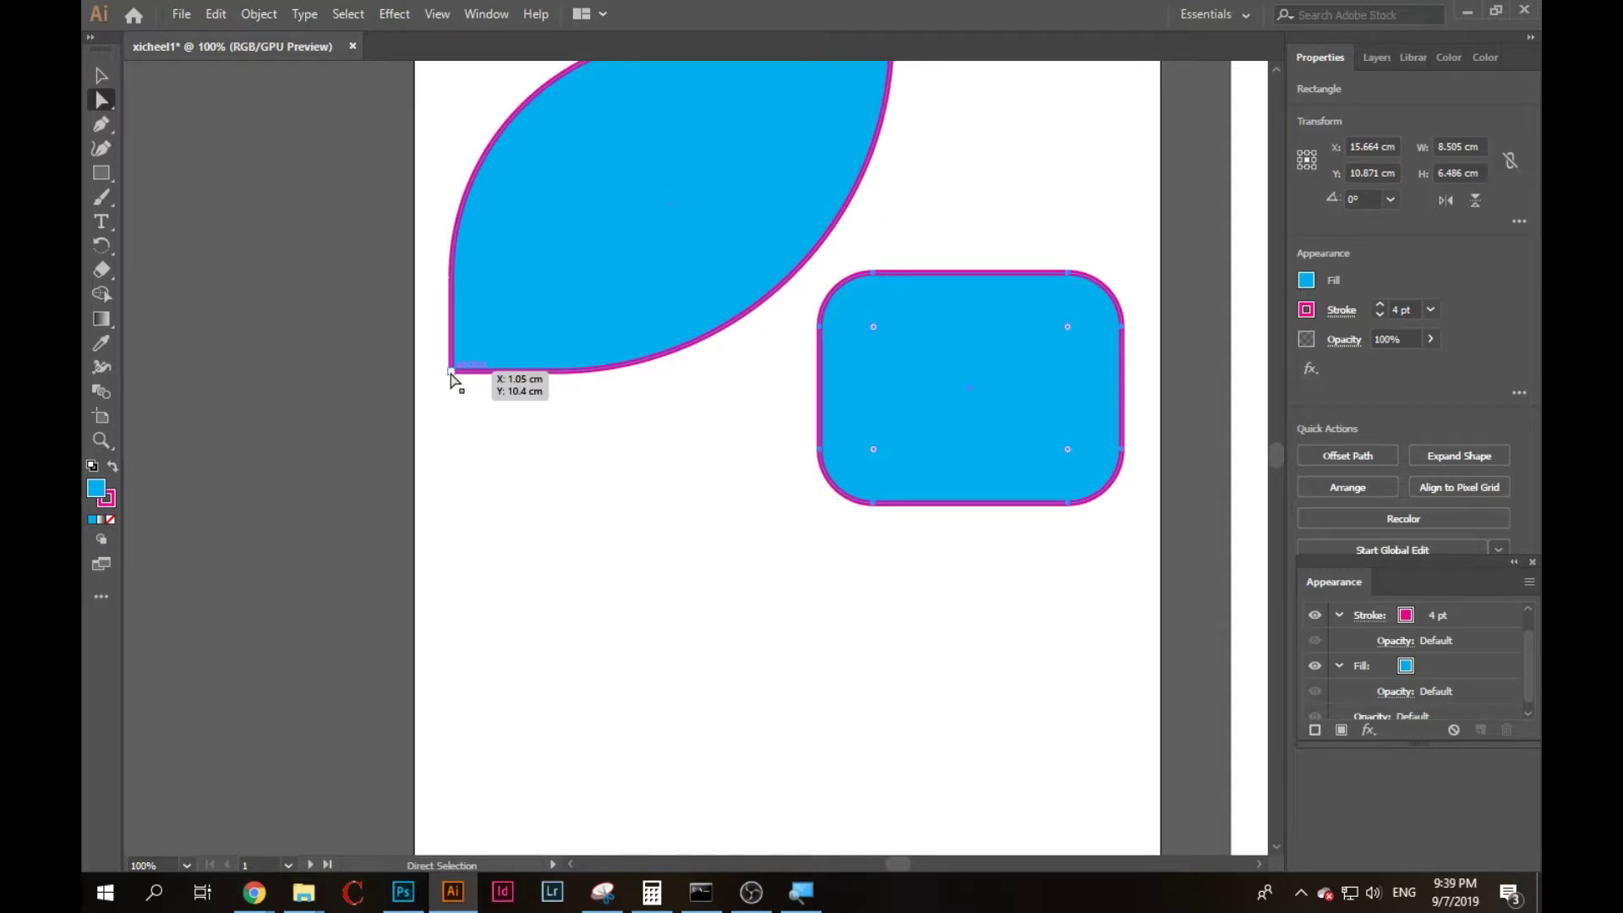
left_click_drag(451, 372, 457, 521)
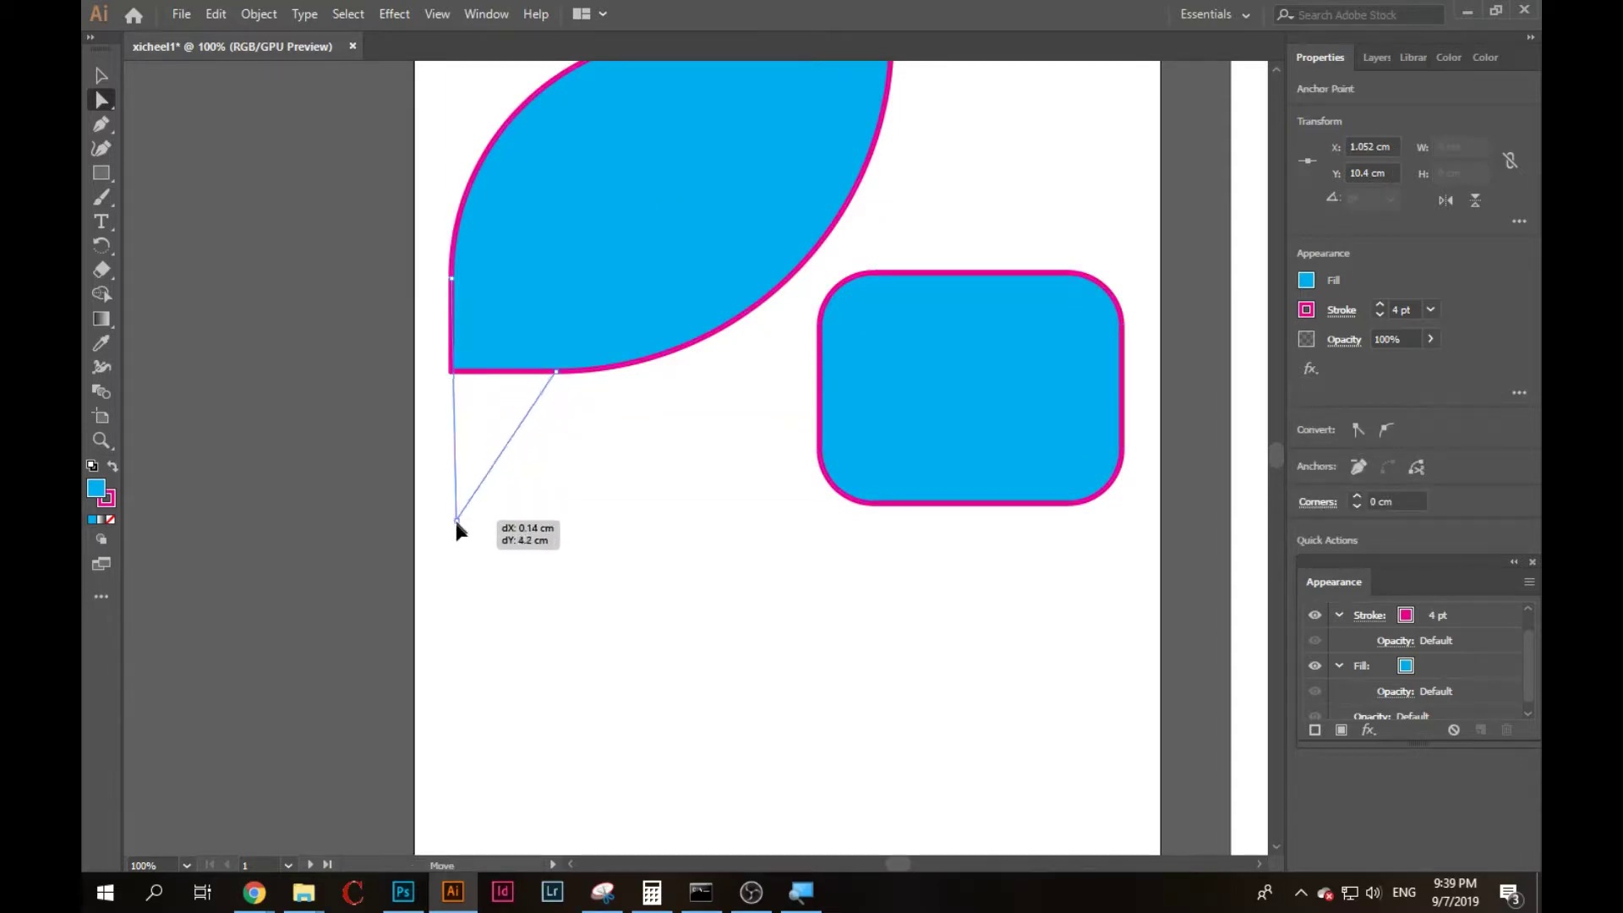
left_click_drag(456, 521, 456, 563)
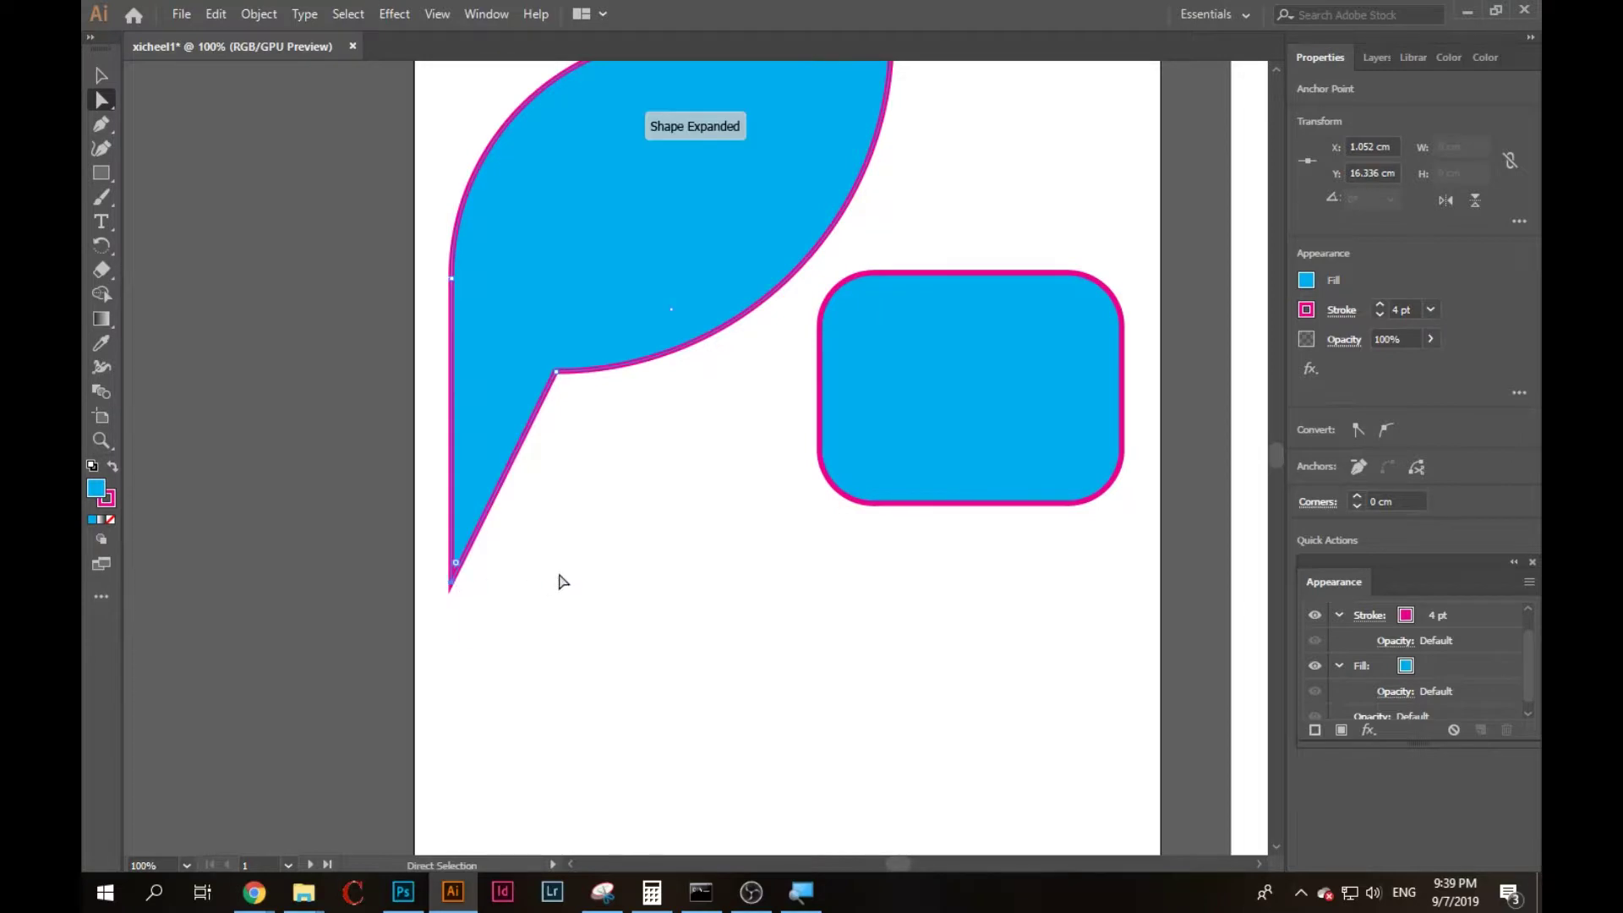
left_click(563, 581)
scroll(580, 456, "down", 1)
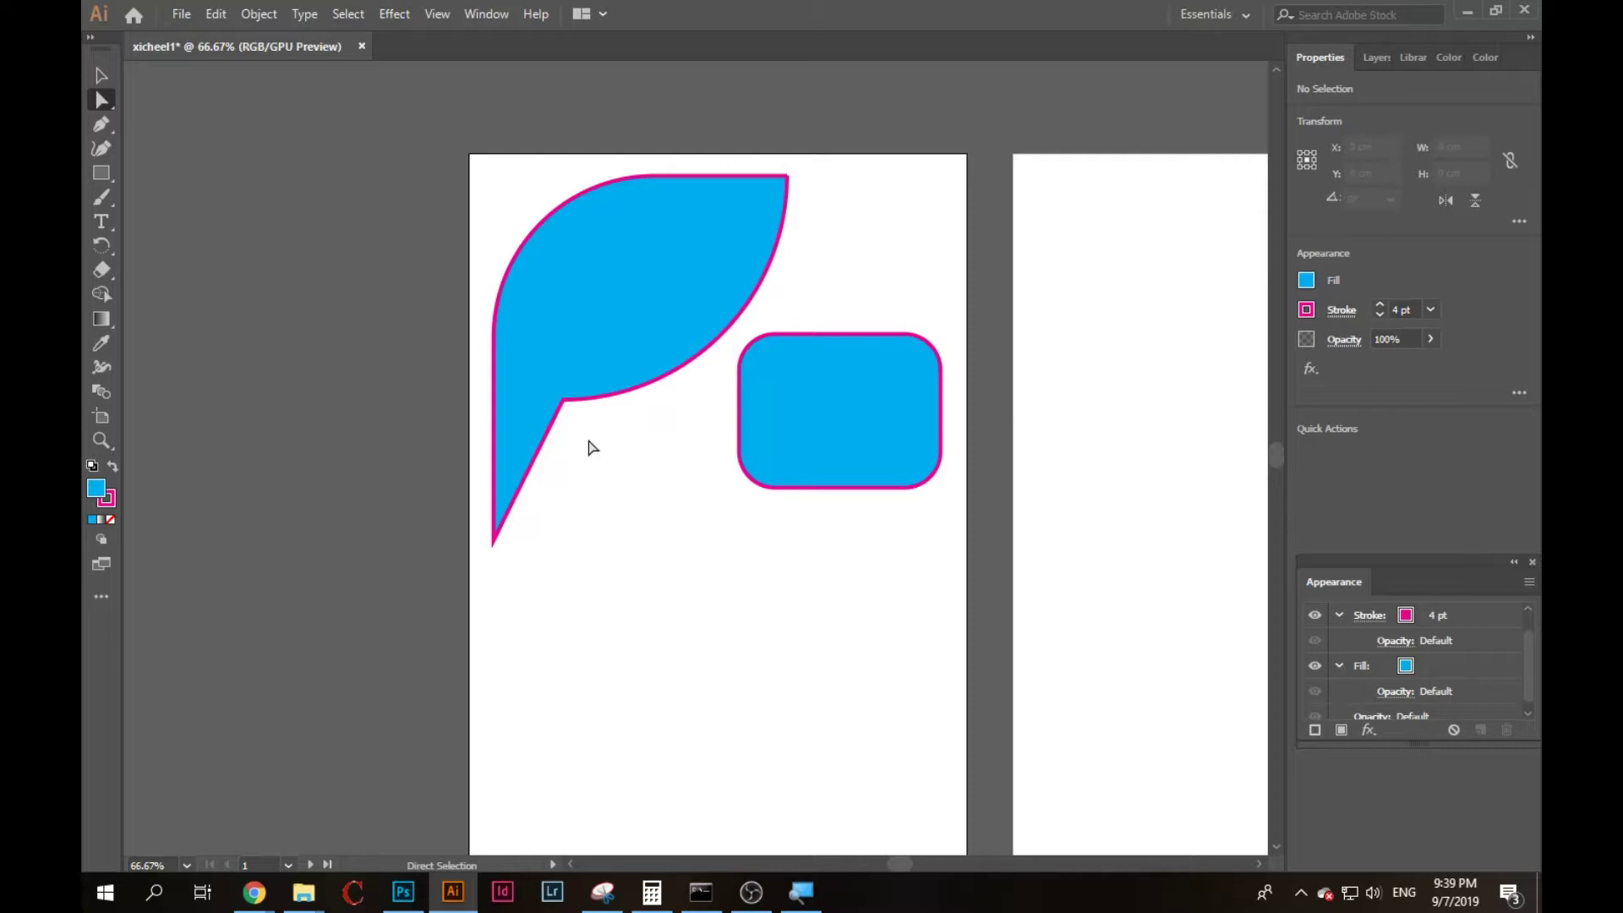
Move the rounded rectangle away from the leaf, then choose the Ellipse Tool from the flyout.
left_click(873, 464)
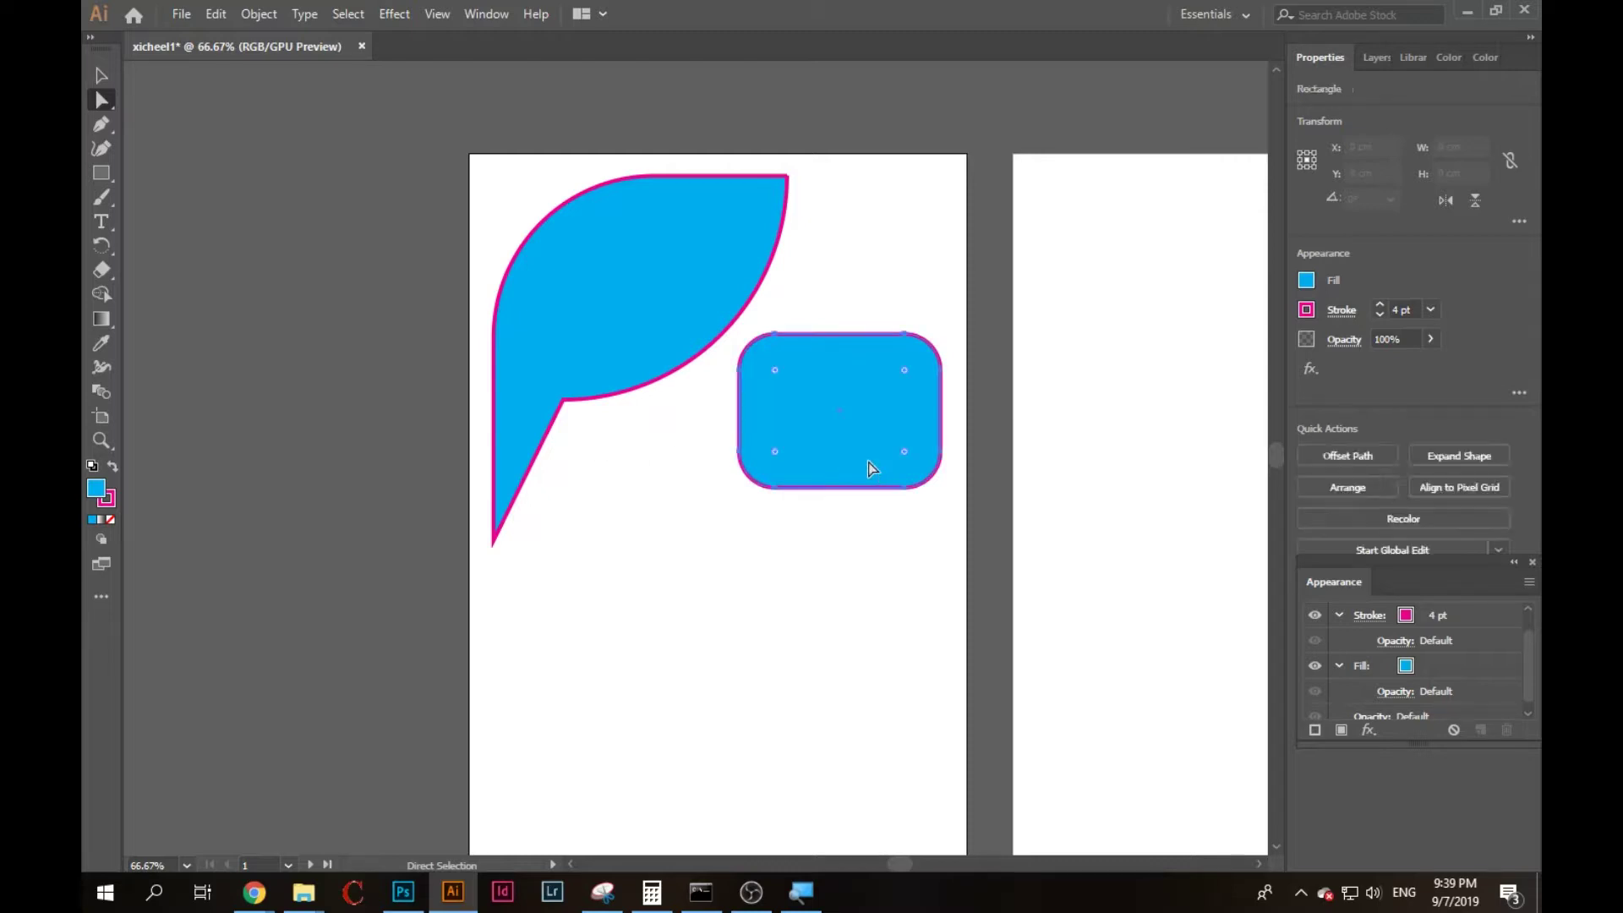
left_click_drag(783, 428, 761, 452)
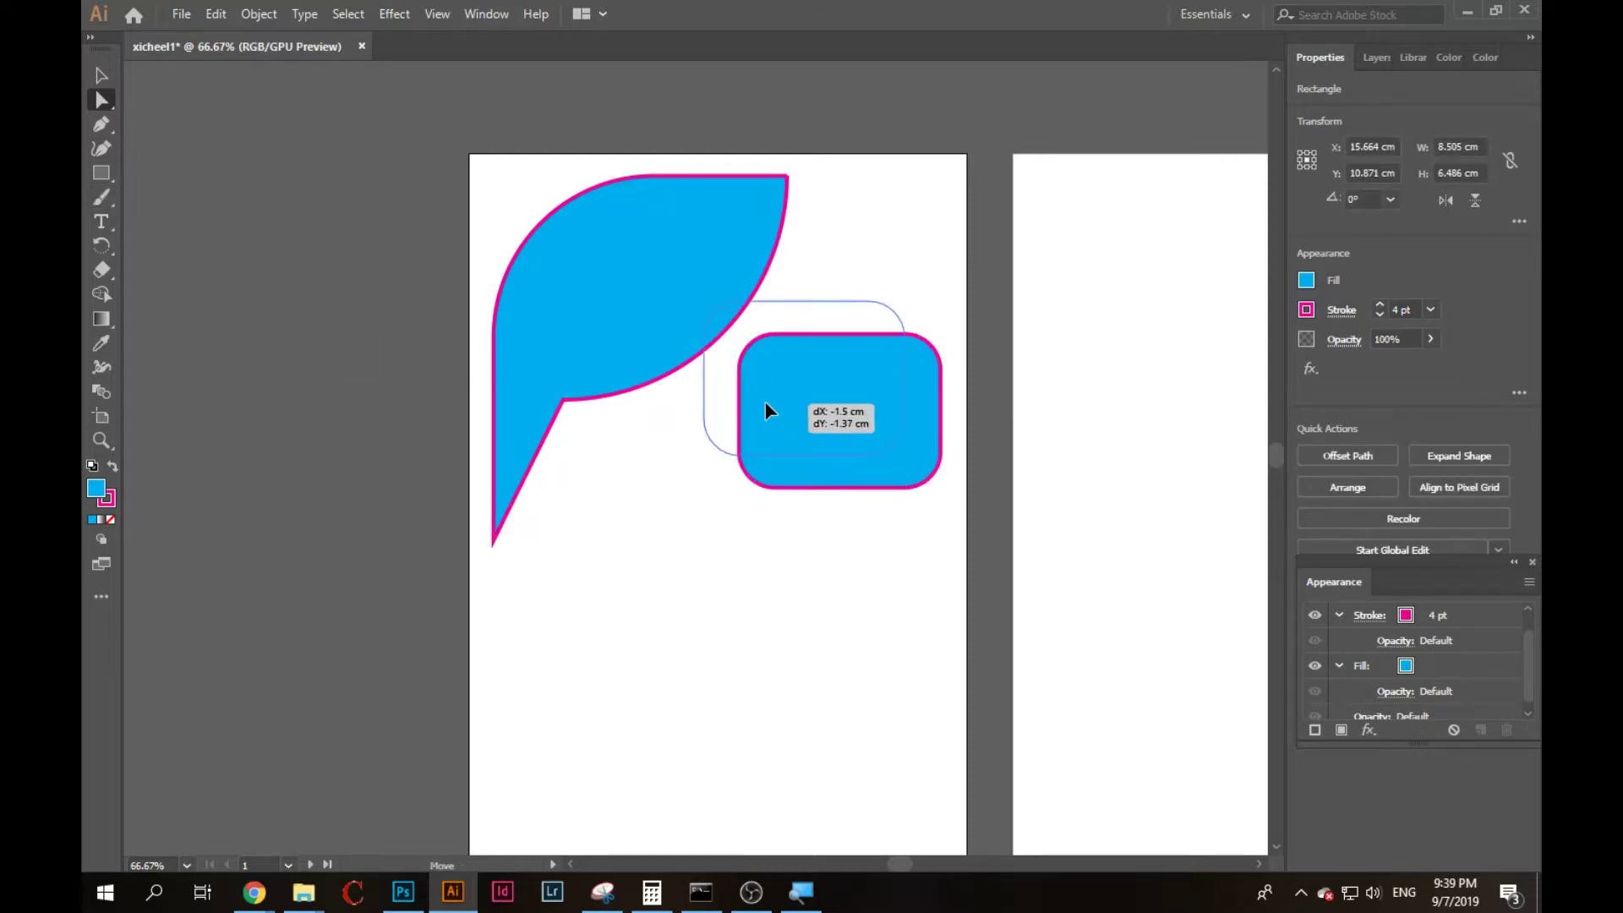
mouse_move(794, 453)
left_mouse_down()
mouse_move(794, 404)
mouse_move(638, 513)
left_mouse_up()
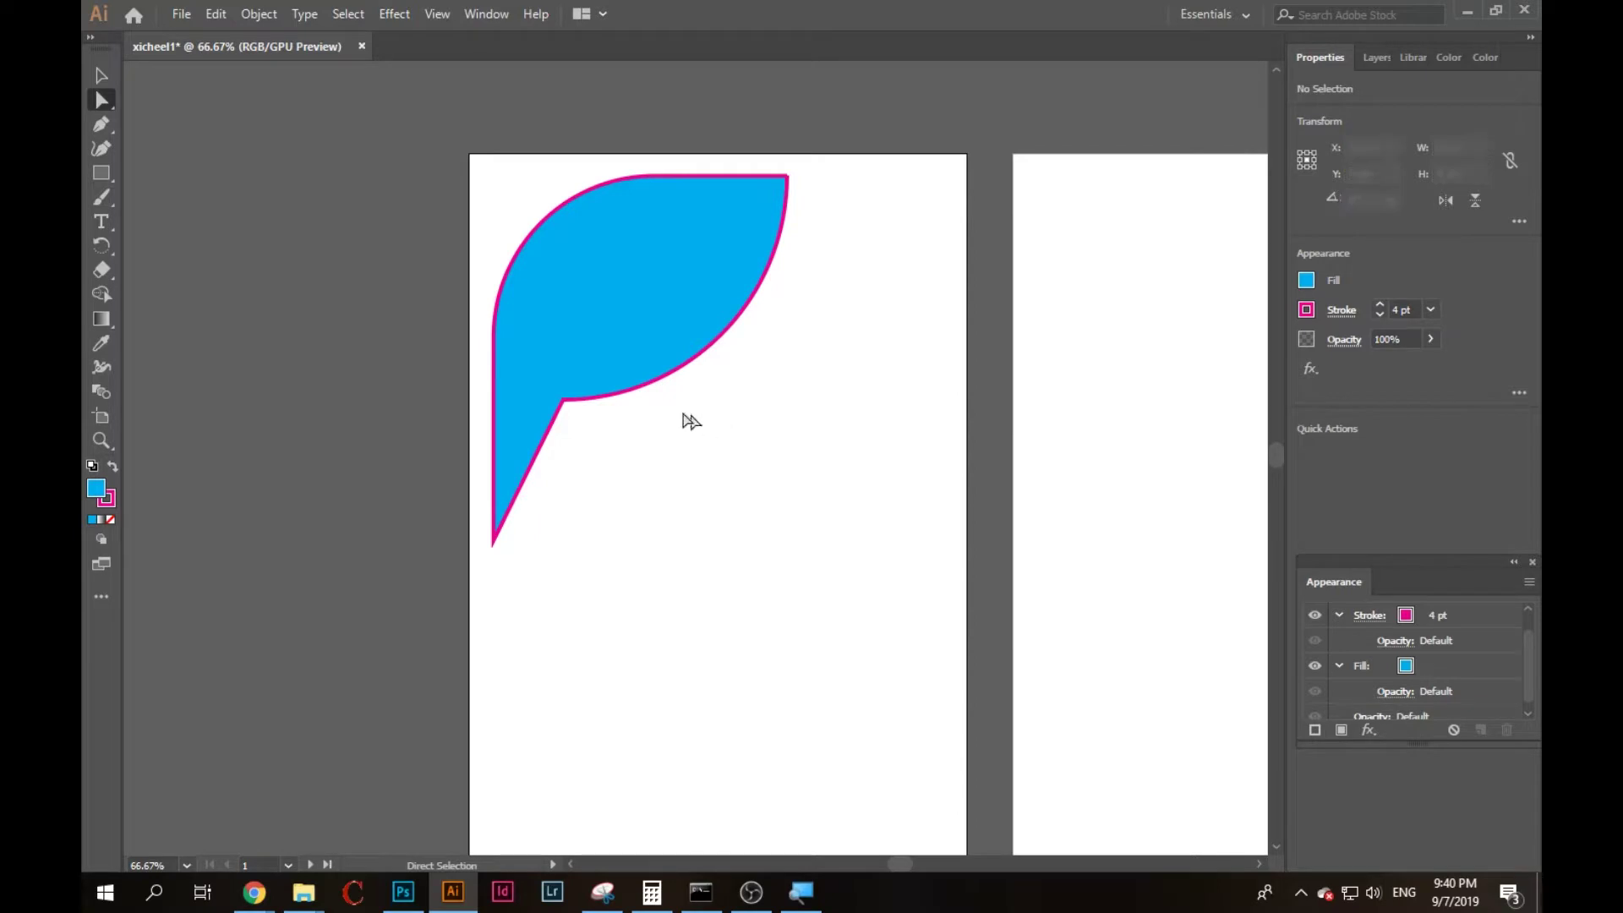
left_click_drag(105, 172, 203, 195)
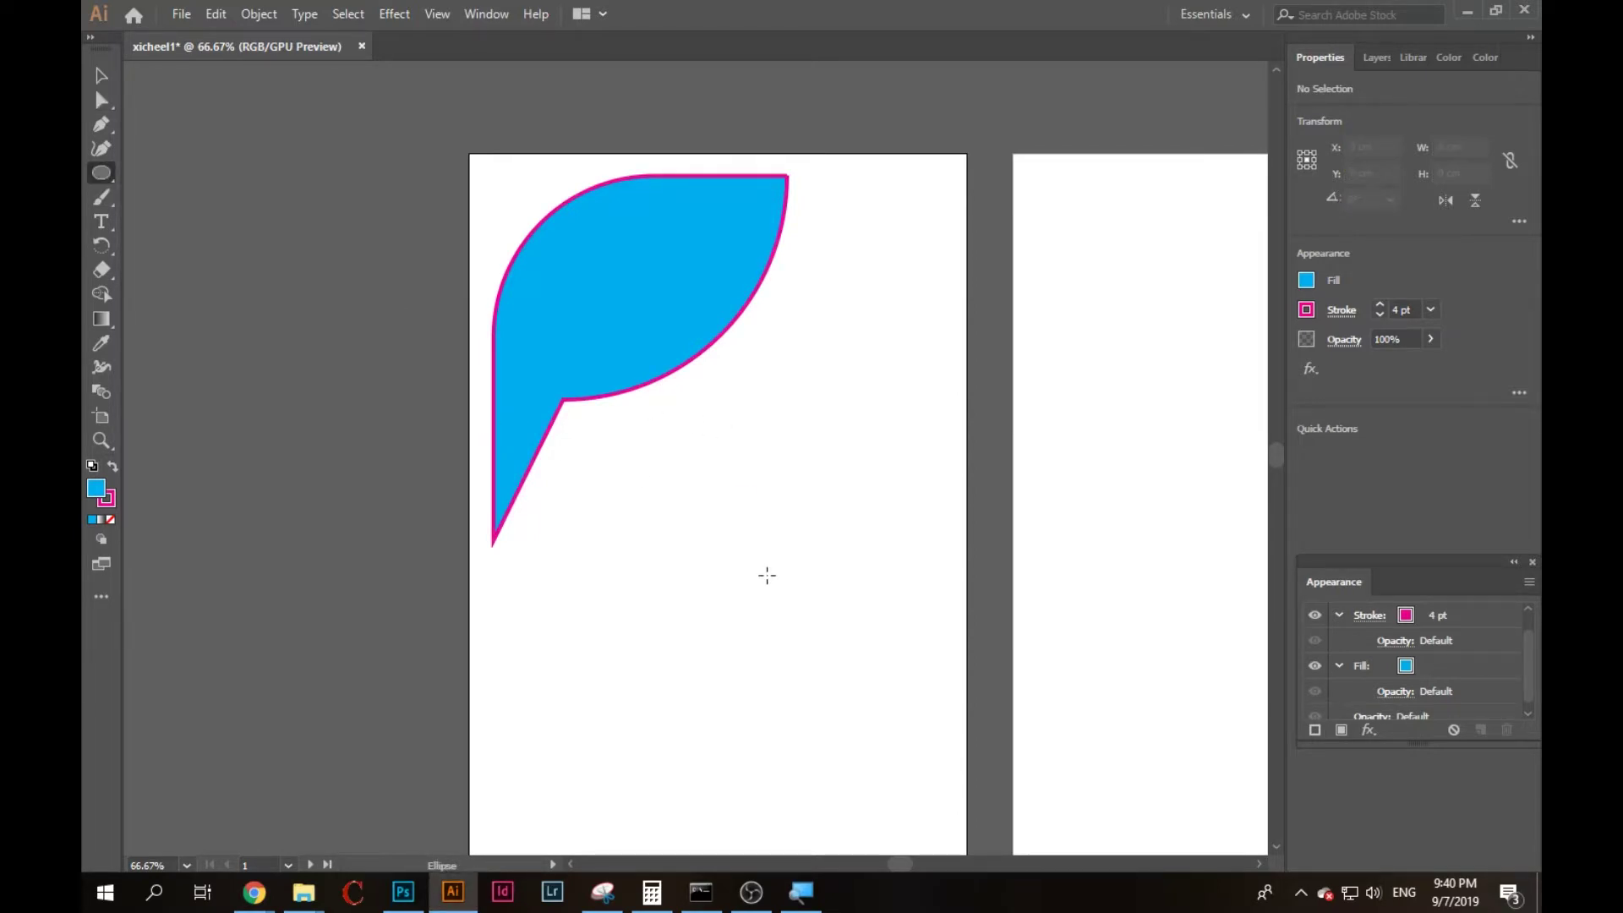
Draw a perfect cyan circle with a magenta outline below the leaf's curve.
left_click_drag(726, 573, 890, 250)
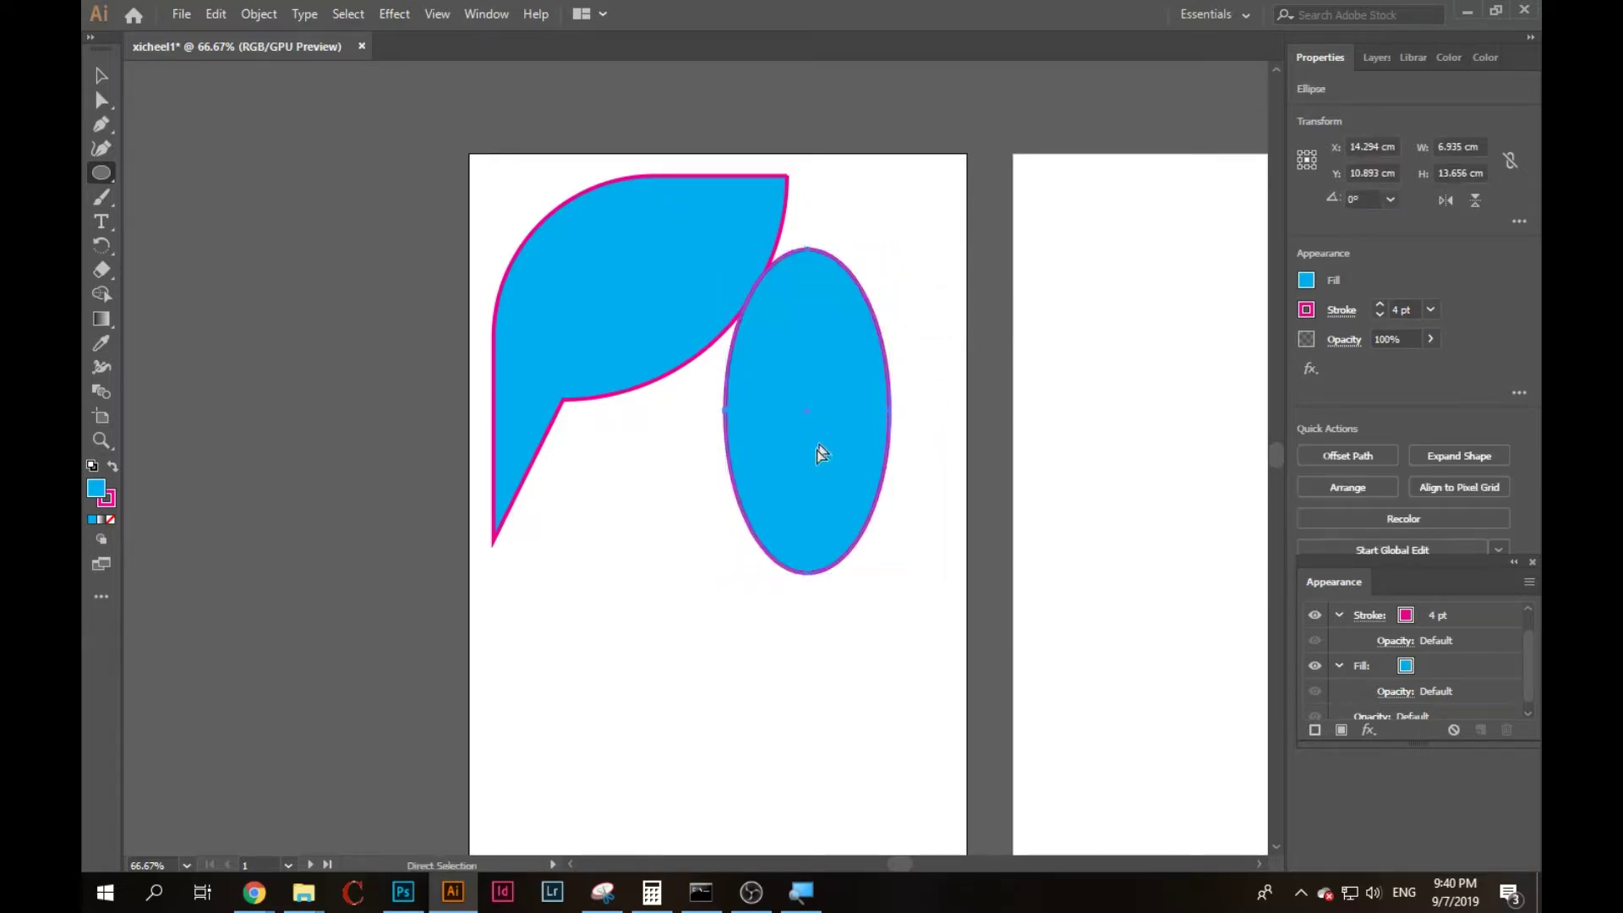
key("ctrl+z")
mouse_move(759, 572)
left_mouse_down()
mouse_move(555, 429)
mouse_move(578, 424)
left_mouse_up()
key("ctrl+z")
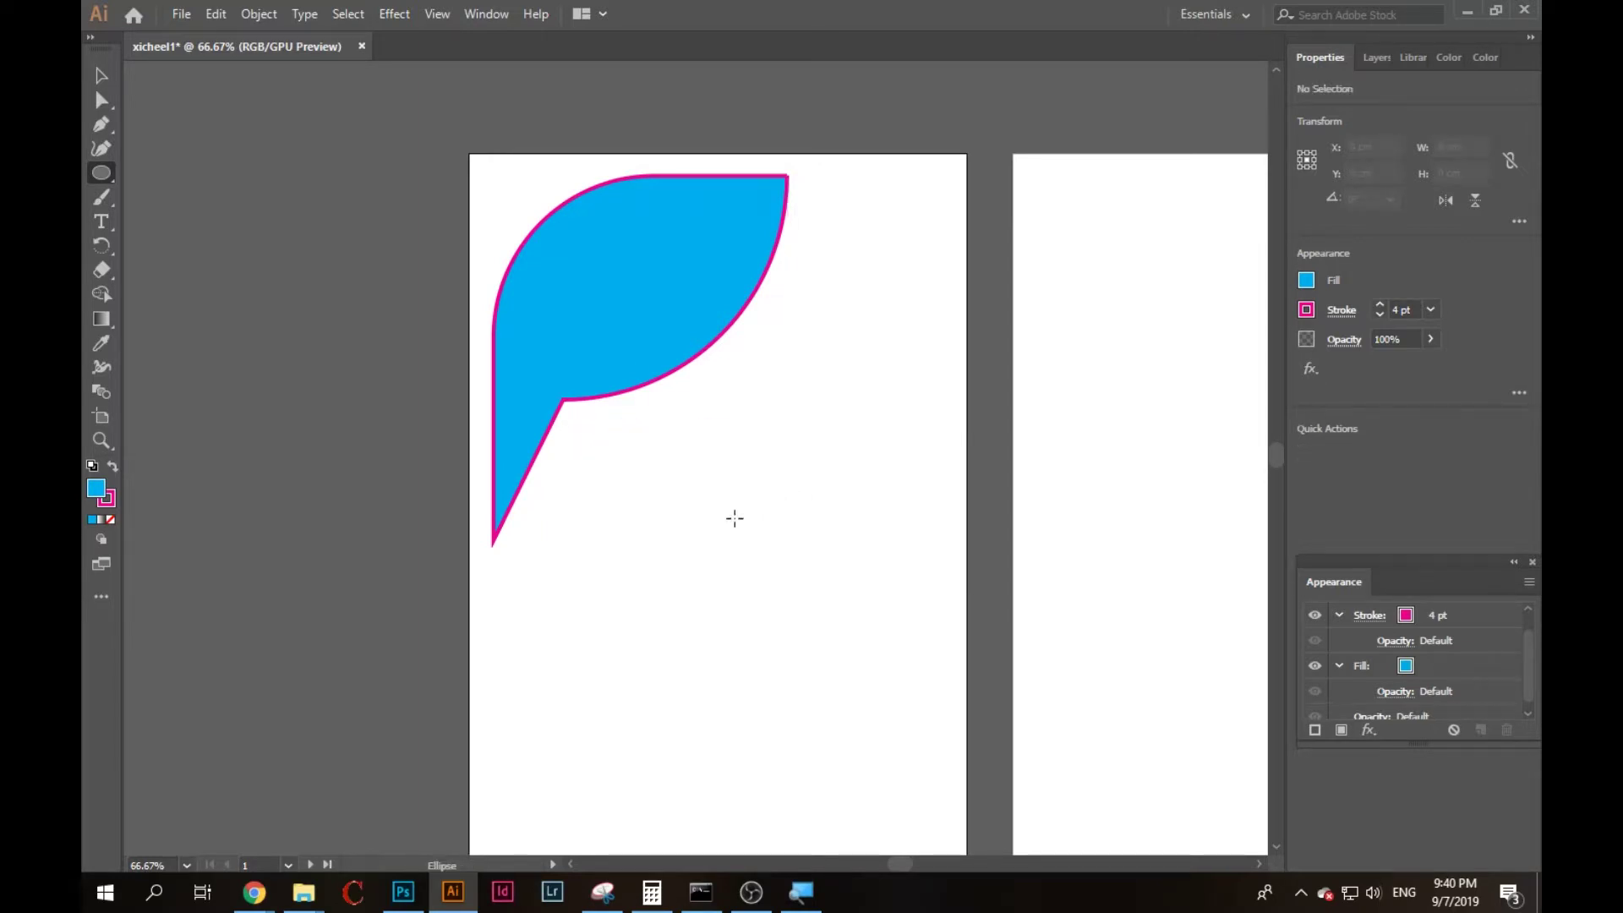
left_click_drag(726, 609, 844, 378)
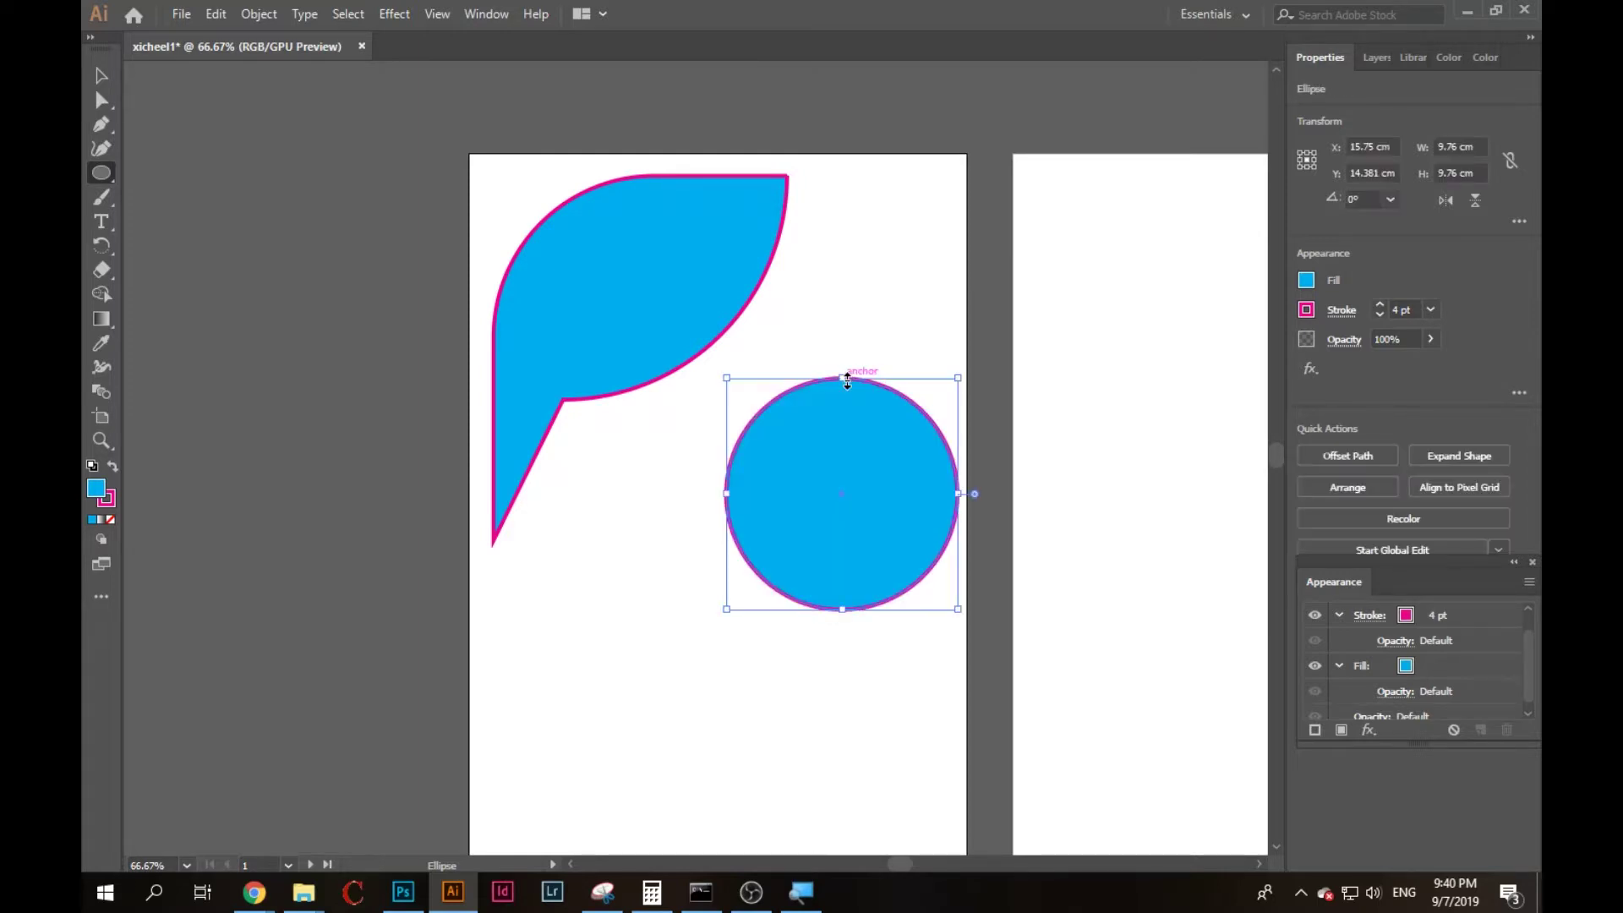
Scale the circle down to about 7.3 cm and place it beside the leaf's top tip.
key("v")
left_click_drag(898, 477, 875, 399)
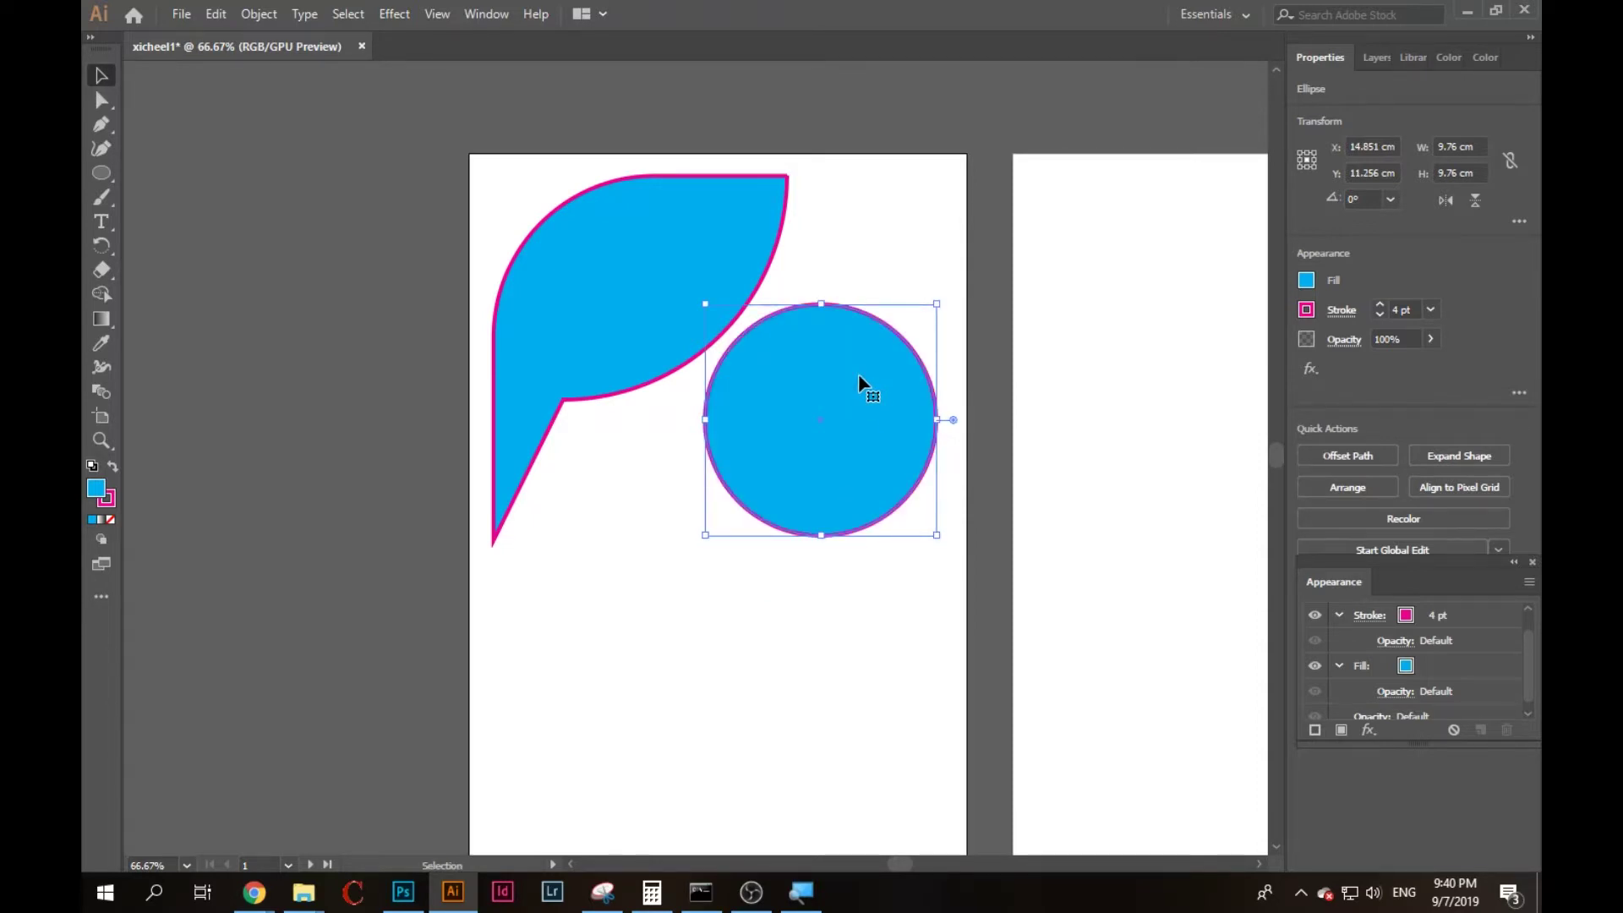
left_click_drag(938, 307, 881, 363)
left_click_drag(843, 452, 919, 287)
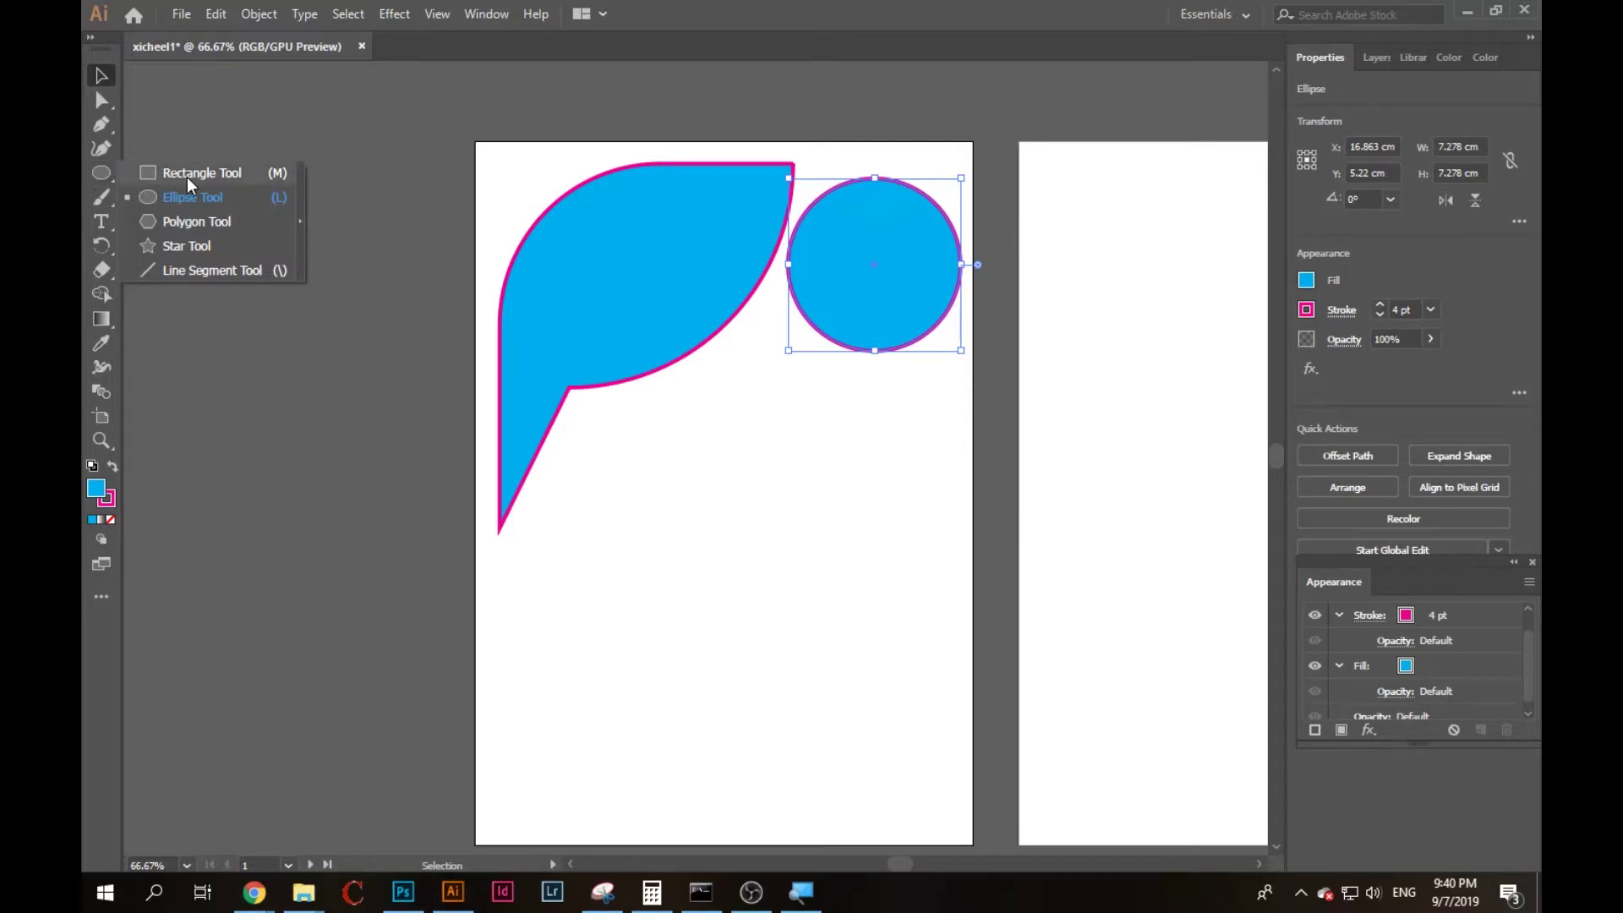
Draw a 10.9 cm cyan square under the leaf on Artboard 1.
left_click_drag(88, 171, 185, 174)
mouse_move(597, 670)
left_mouse_down()
mouse_move(634, 605)
mouse_move(807, 460)
left_mouse_up()
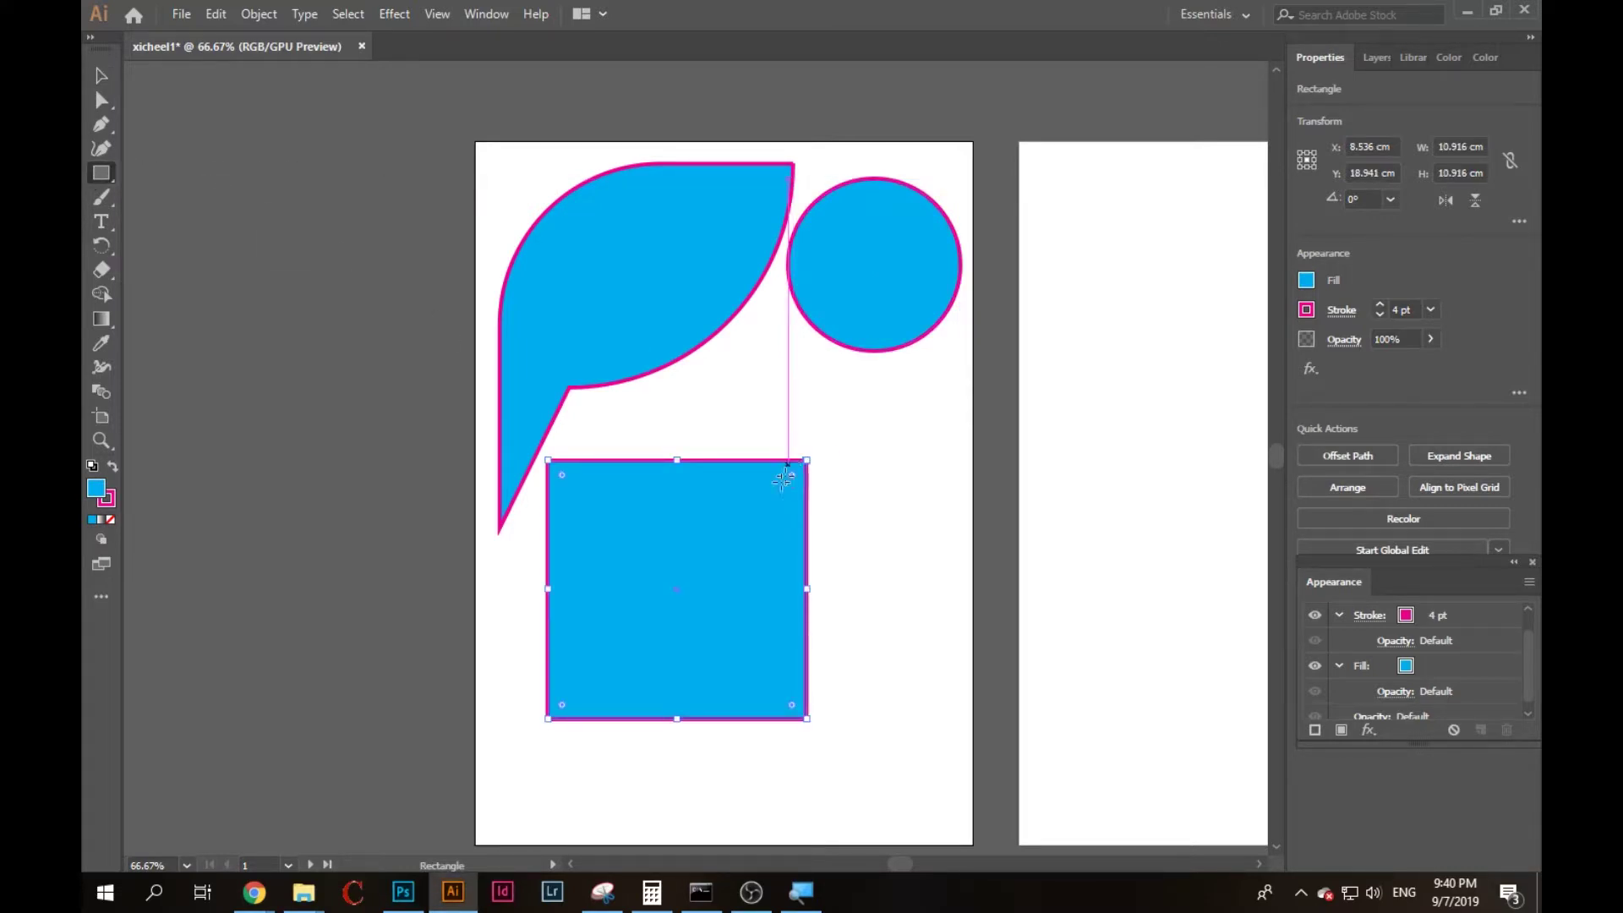
scroll(871, 546, "right", 5)
Draw a rectangle on Artboard 2, move it up and stretch it to about 11.7 × 4.9 cm.
mouse_move(665, 588)
left_mouse_down()
mouse_move(799, 434)
mouse_move(782, 470)
left_mouse_up()
key("v")
left_click(824, 498)
left_click(756, 545)
mouse_move(758, 550)
left_mouse_down()
mouse_move(838, 368)
mouse_move(894, 347)
mouse_move(1018, 347)
left_mouse_up()
left_click(914, 480)
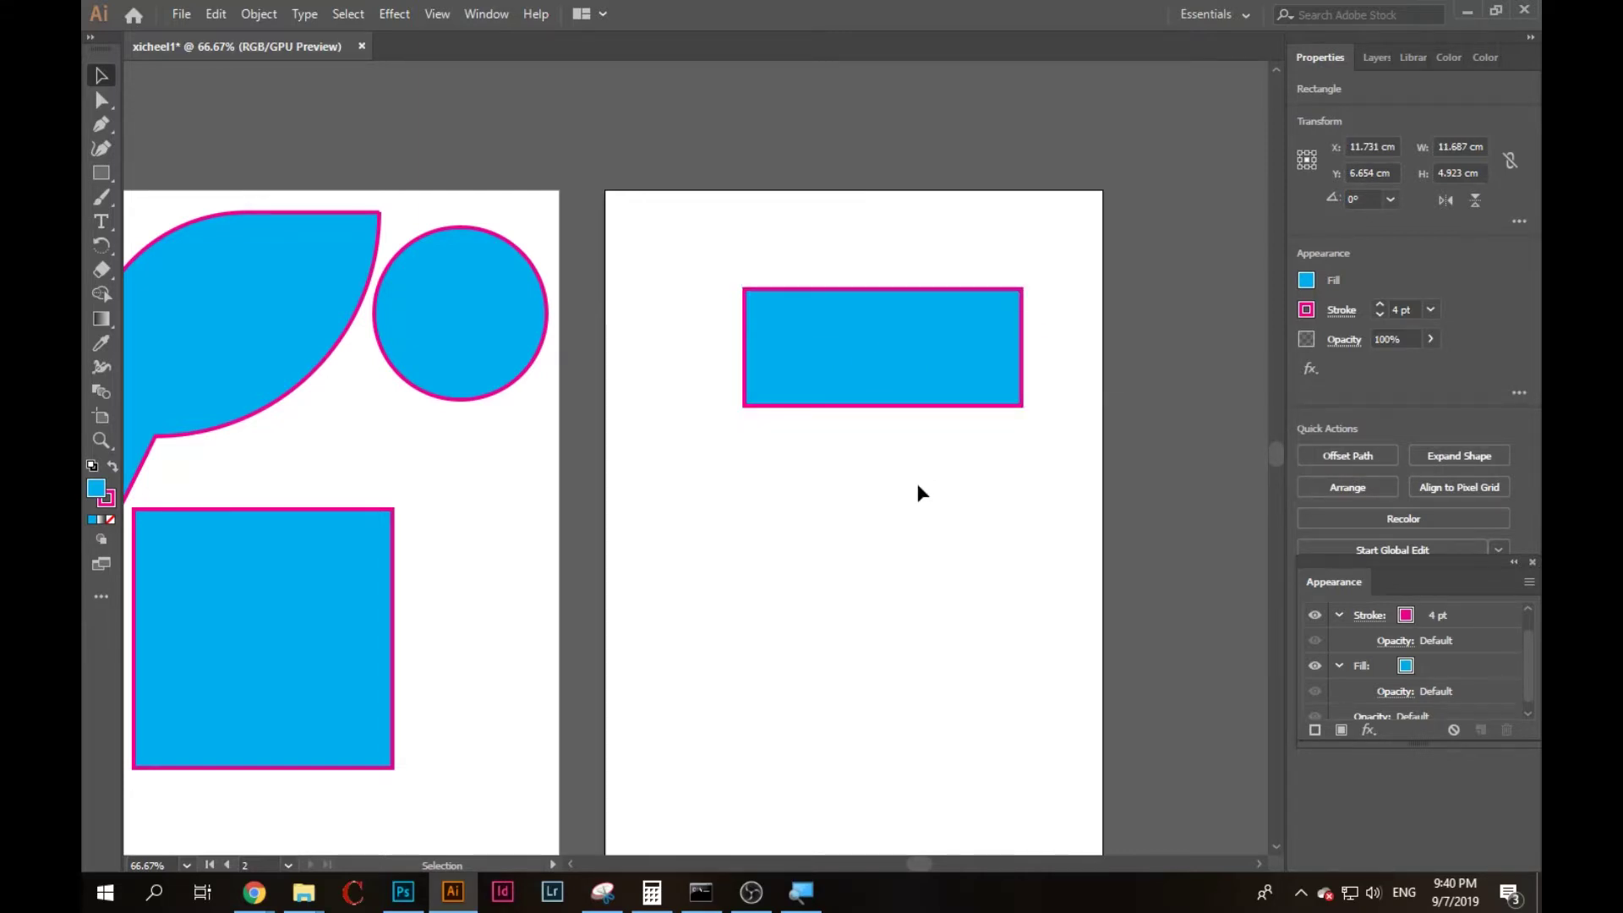
Undo the widening and scale Artboard 2's shape into a 7.49 cm square.
key("a")
key("ctrl+z")
key("v")
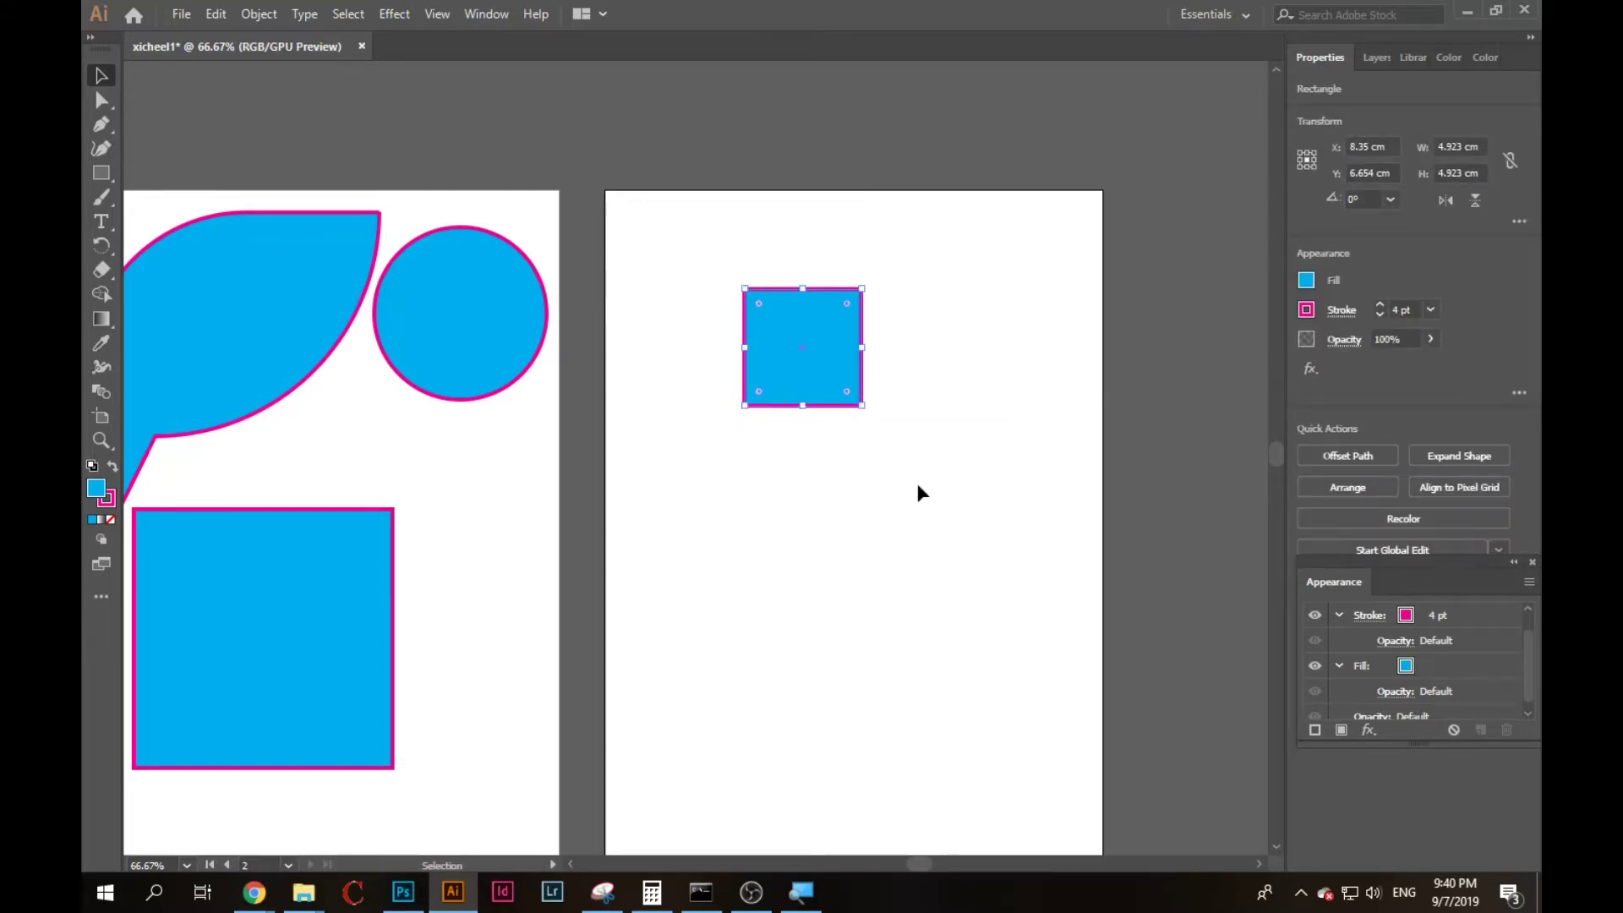
left_click(497, 479)
left_click(804, 357)
left_click_drag(862, 286, 918, 259)
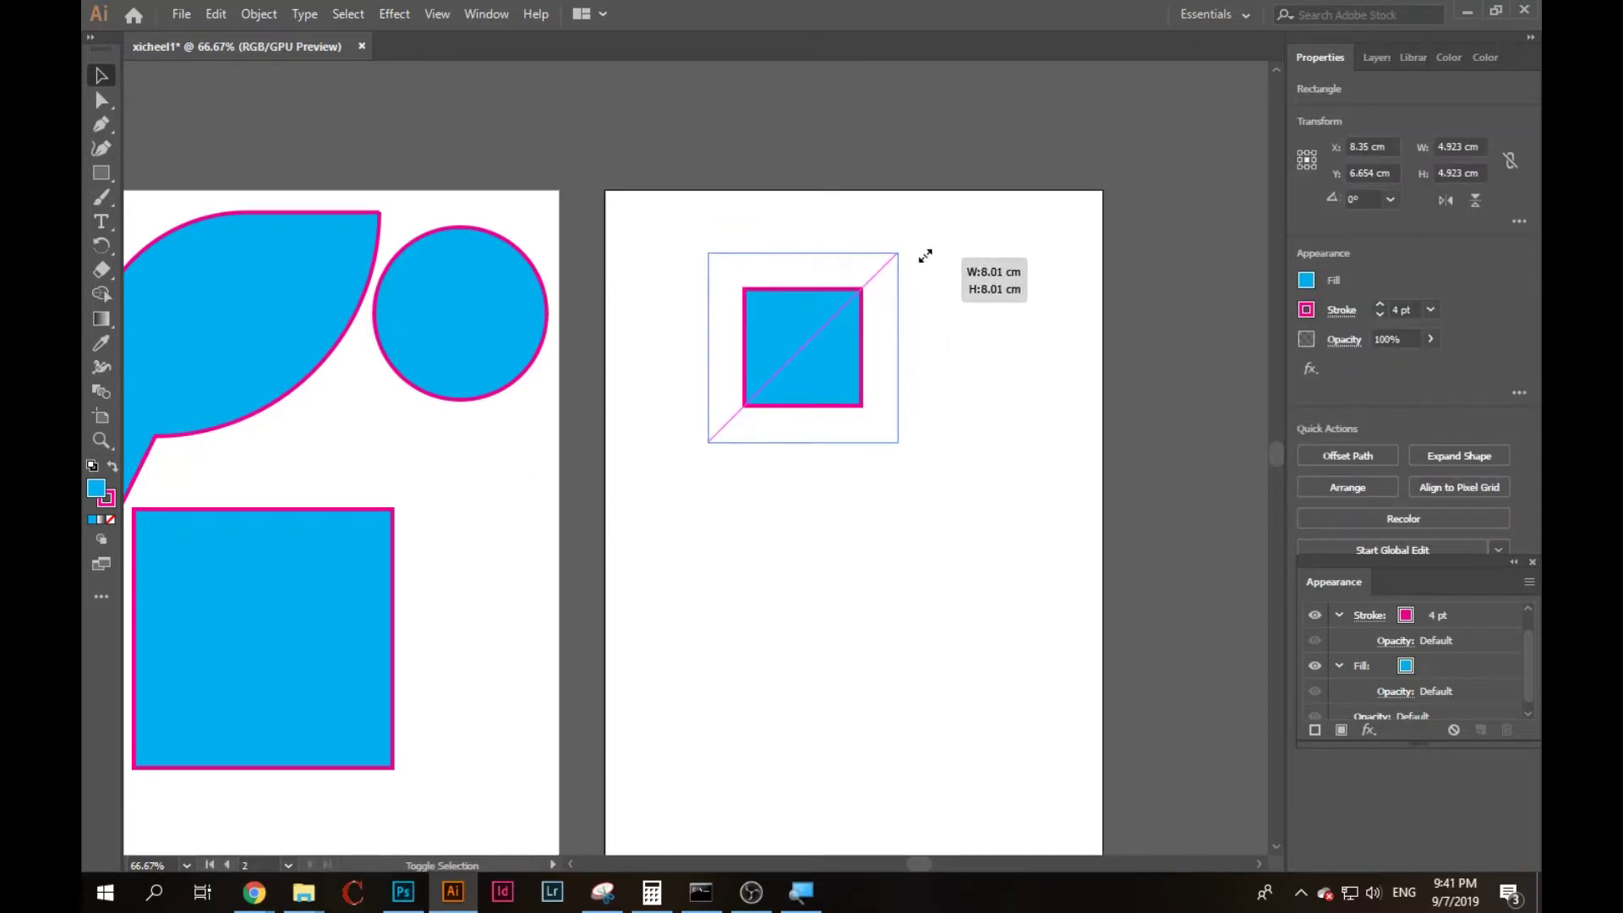
left_click_drag(918, 259, 918, 262)
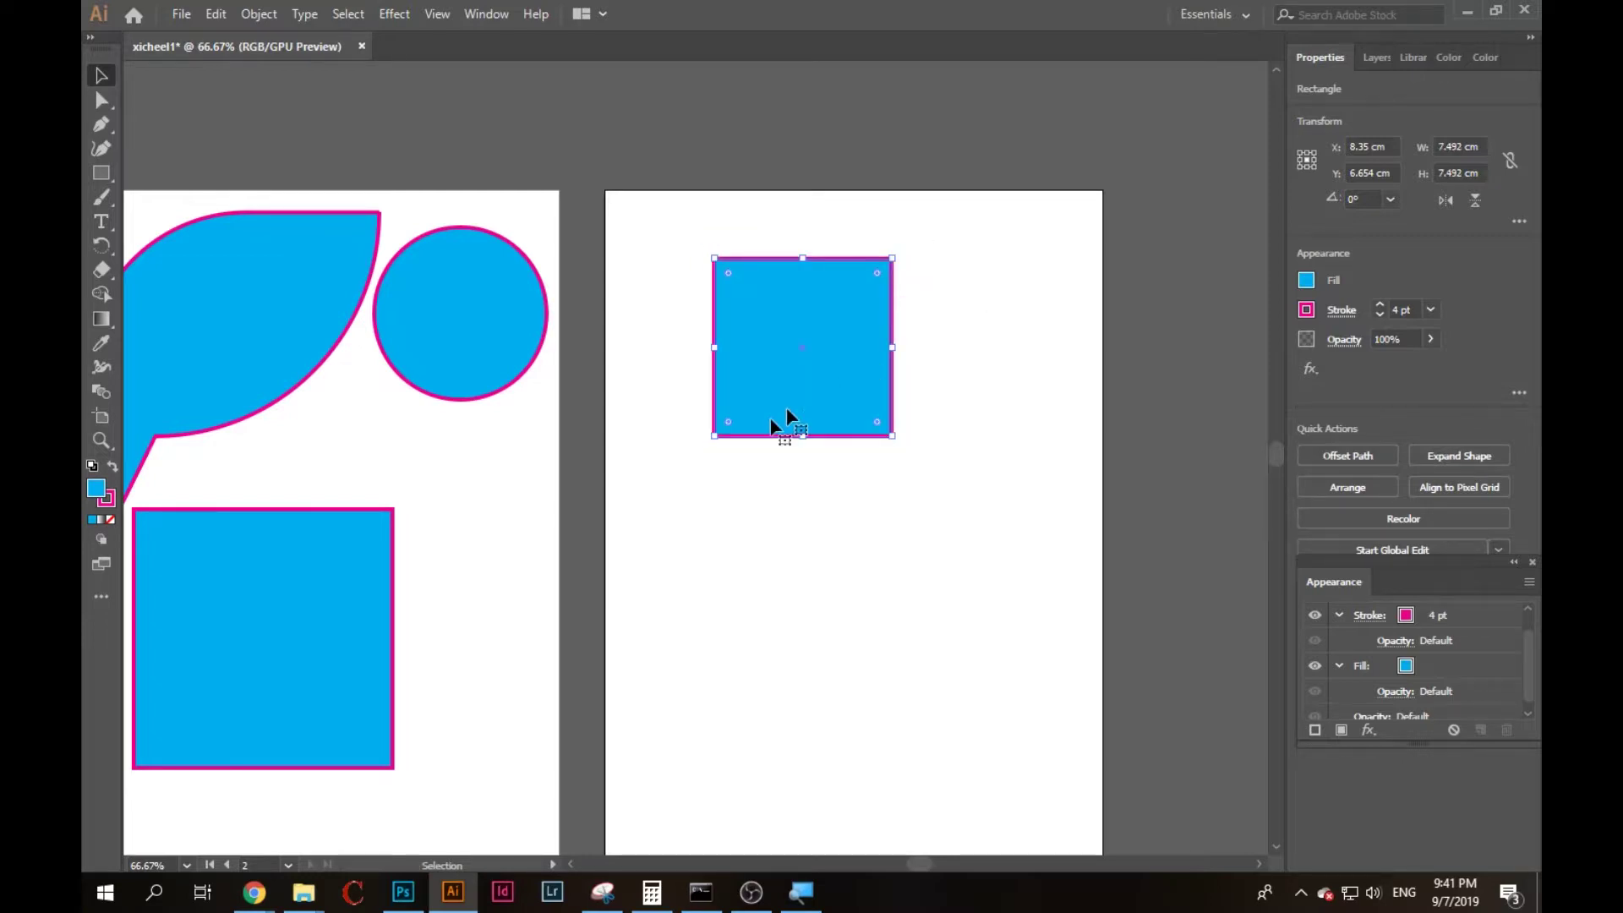
scroll(847, 428, "left", 5)
key("ctrl+shift+a")
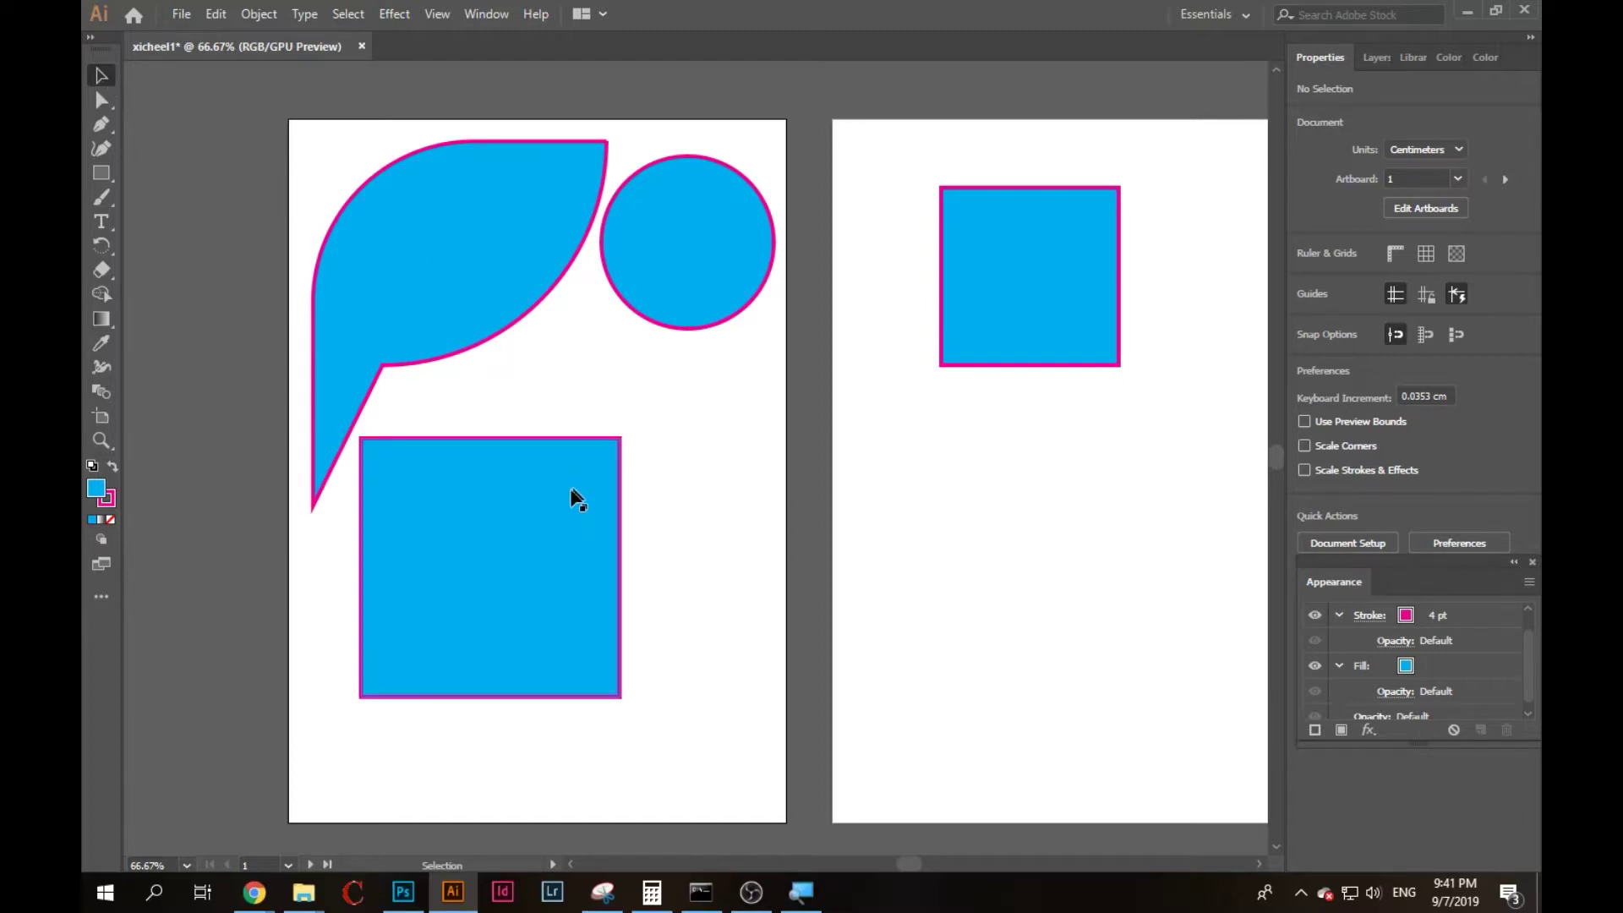
Try enlarging the square from its bottom-left corner, undo it, and frame both artboards in view.
left_click(1029, 360)
left_click_drag(1031, 373, 743, 453)
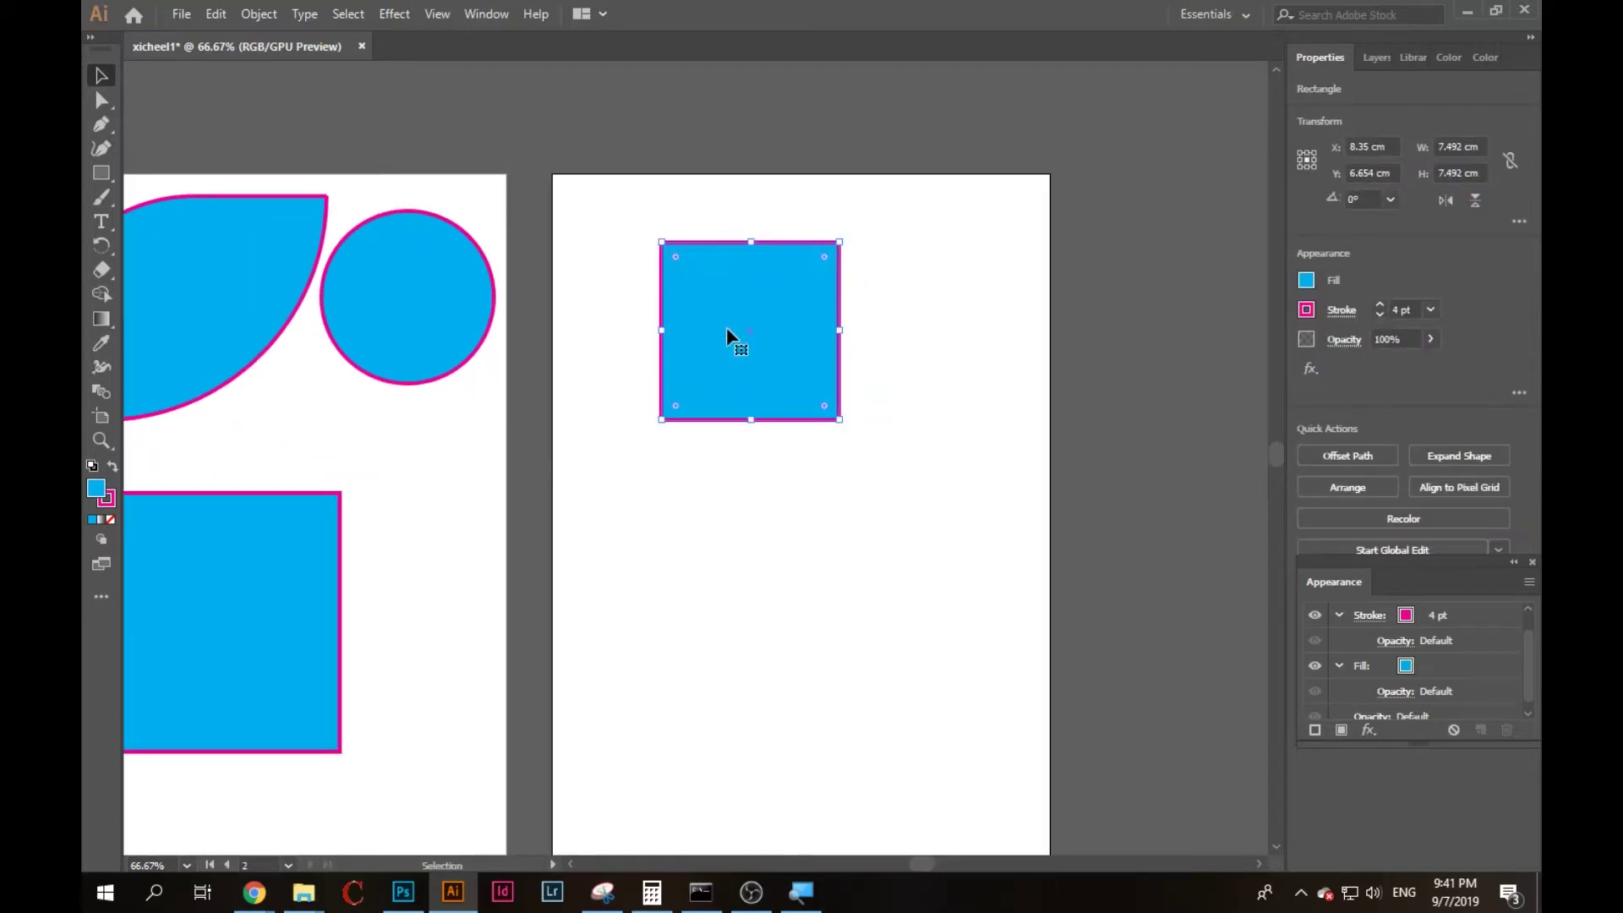
left_click_drag(660, 419, 622, 460)
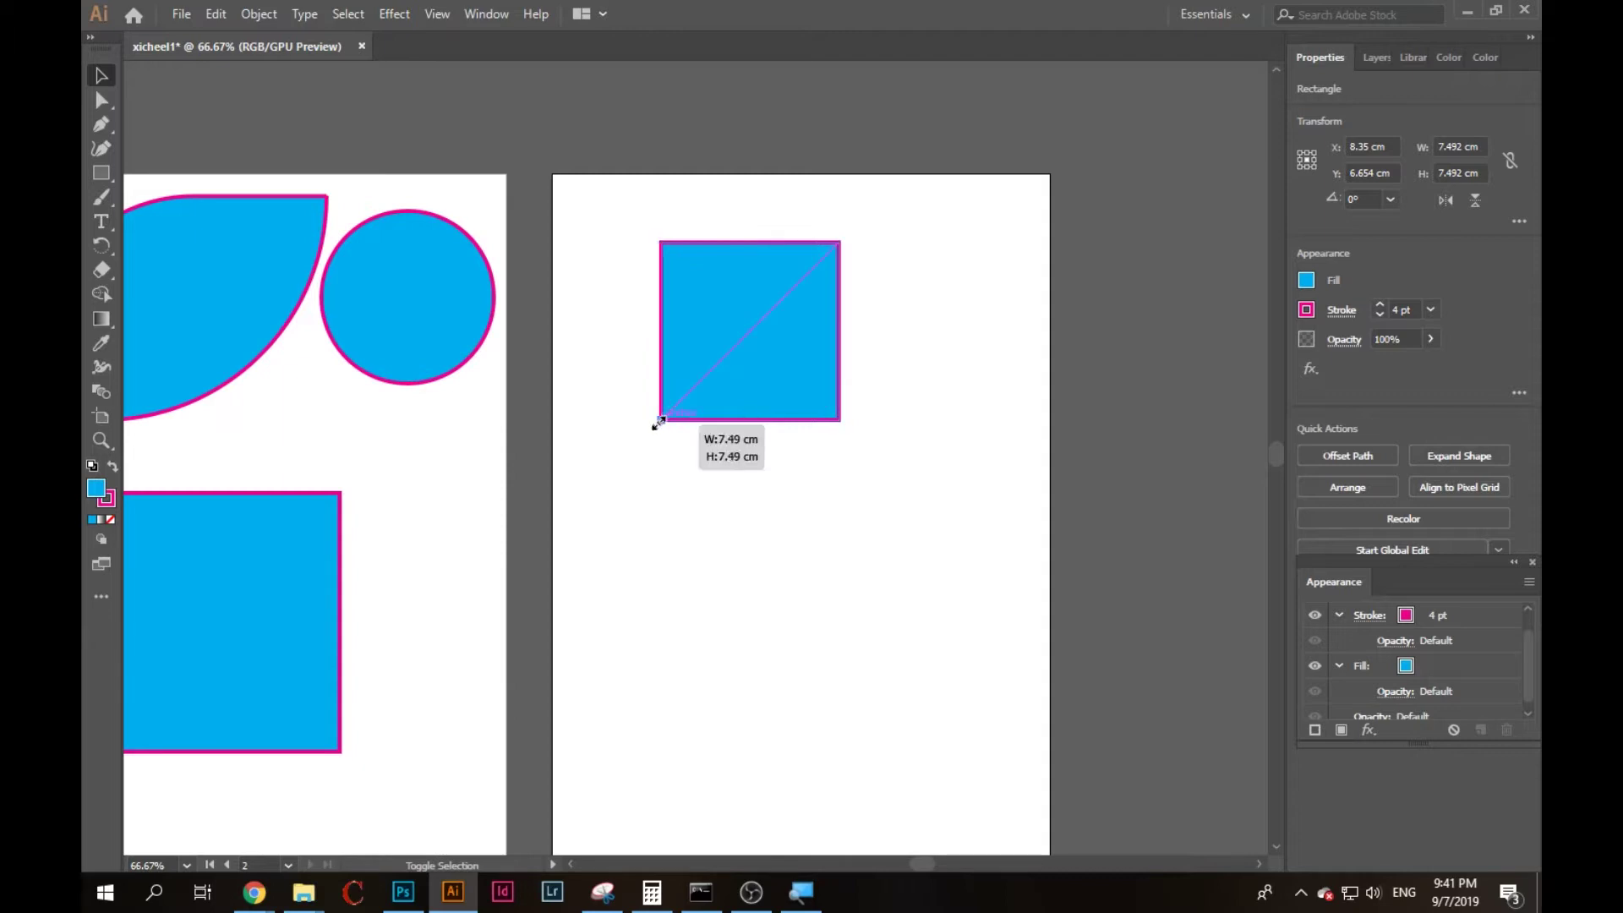
key("ctrl+z")
left_click(746, 514)
left_click_drag(531, 509, 759, 387)
right_click(102, 172)
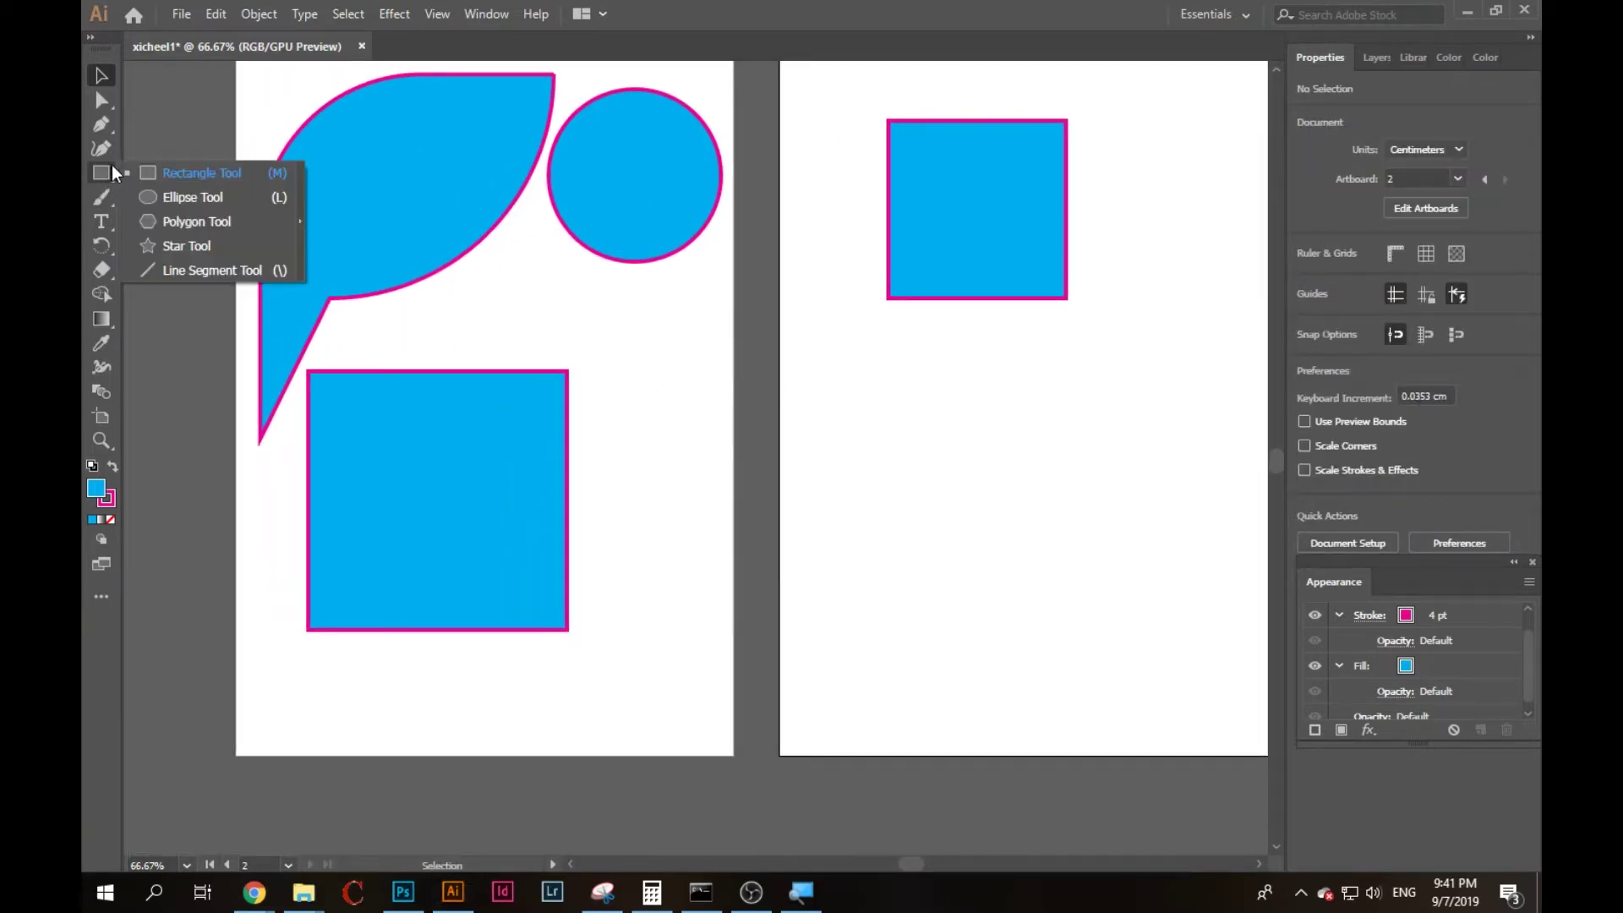
left_click(216, 220)
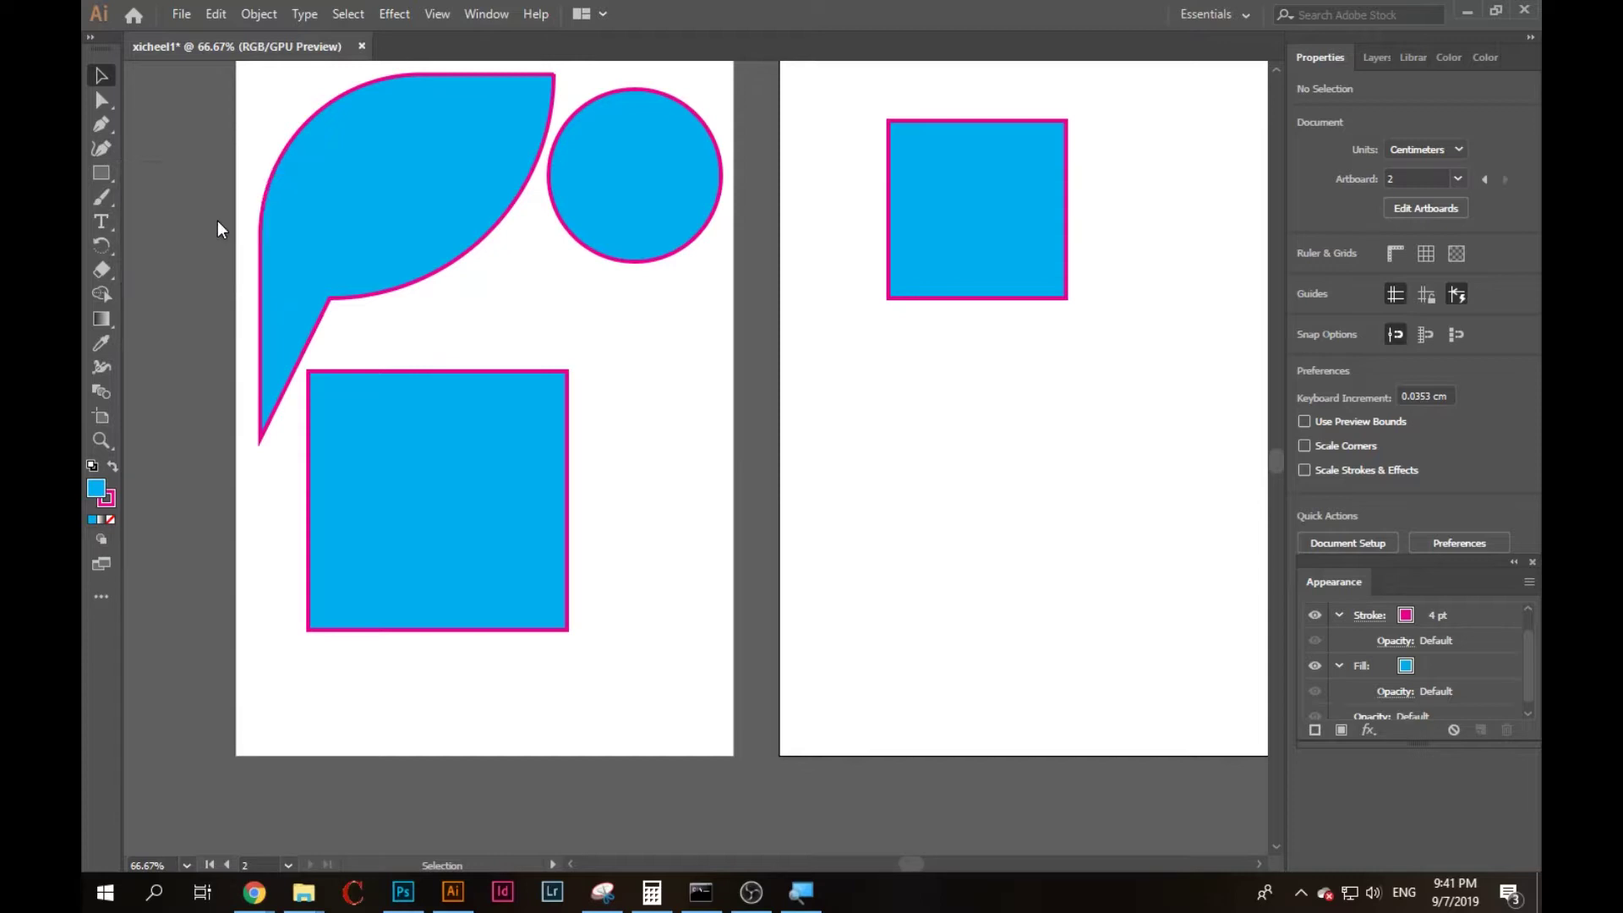
Draw a trial hexagon on the second artboard and delete it.
left_click_drag(714, 355, 634, 358)
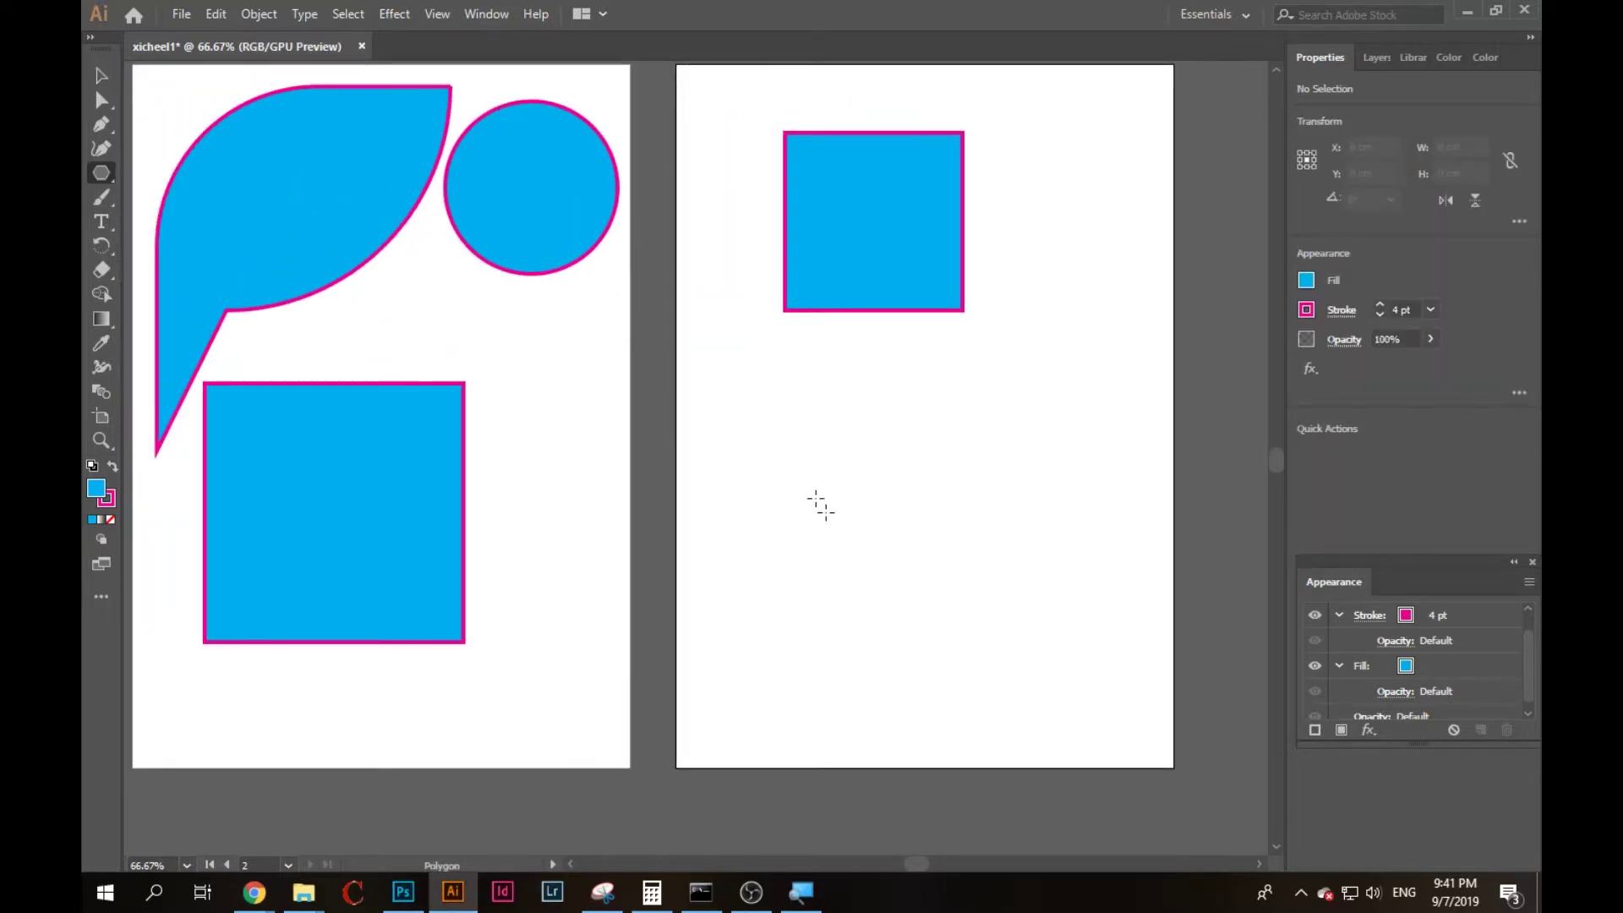
left_click_drag(870, 568, 871, 571)
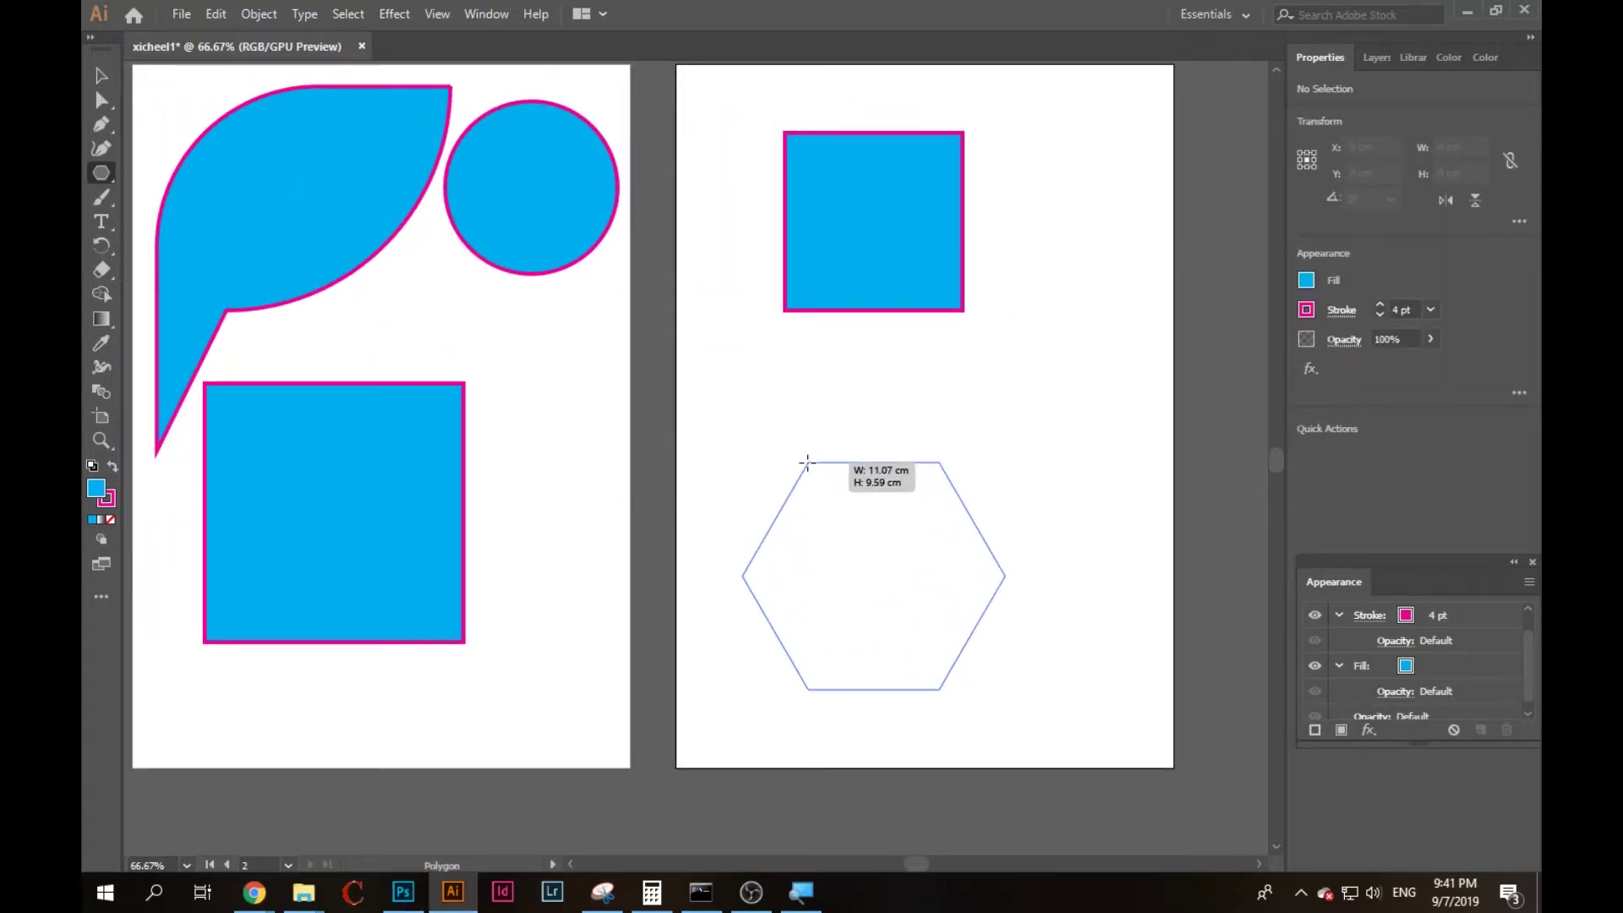
left_click_drag(800, 488, 804, 461)
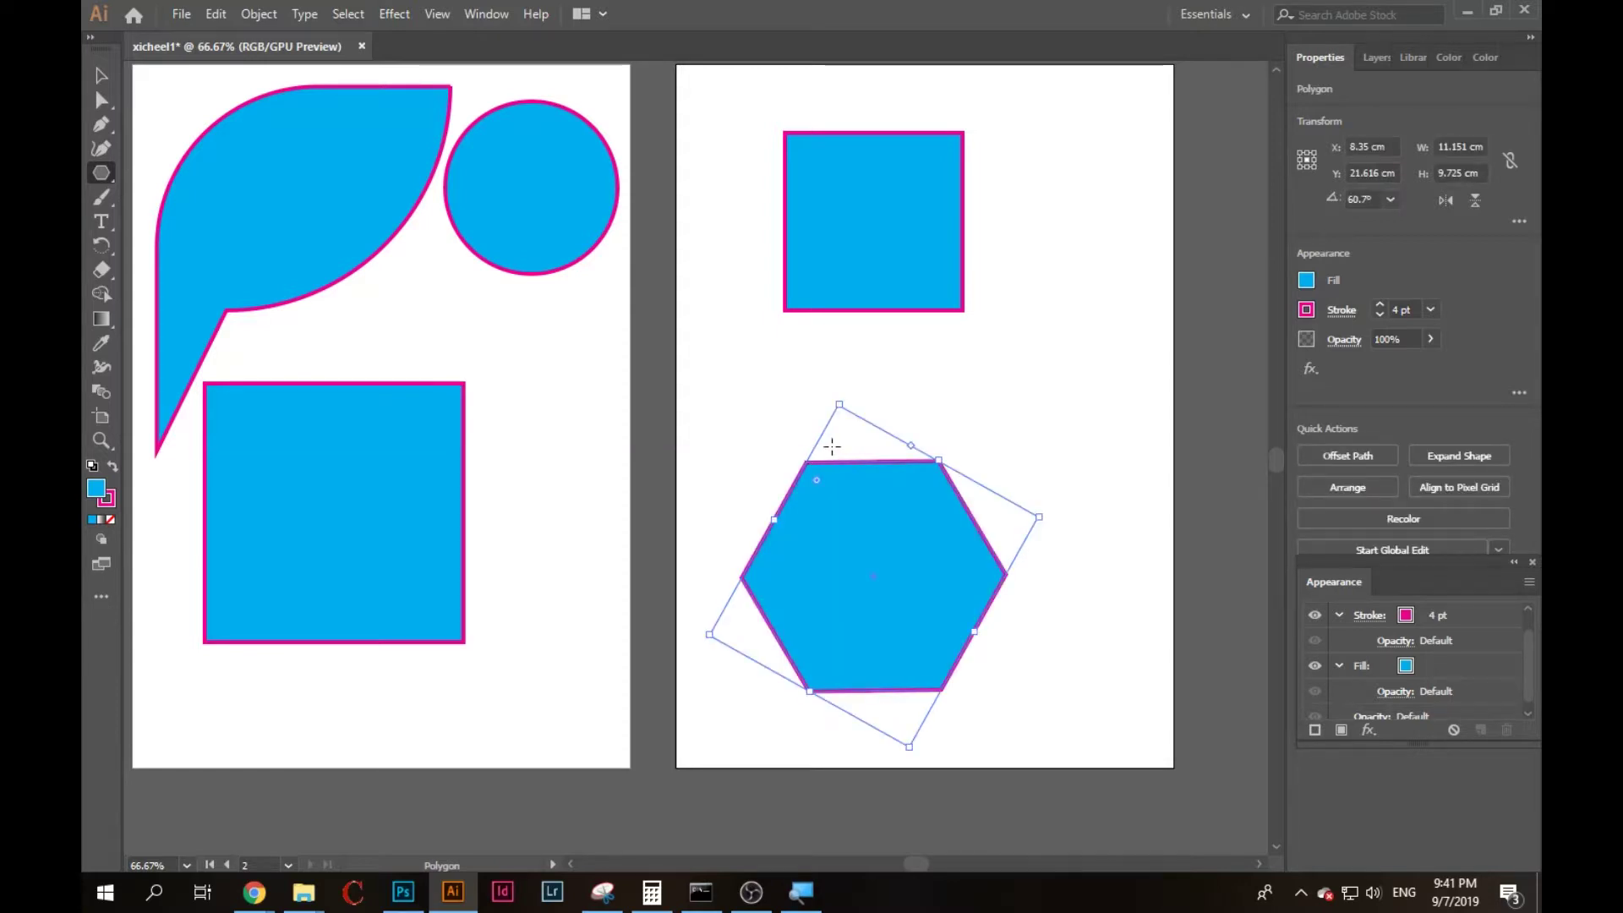
key("Delete")
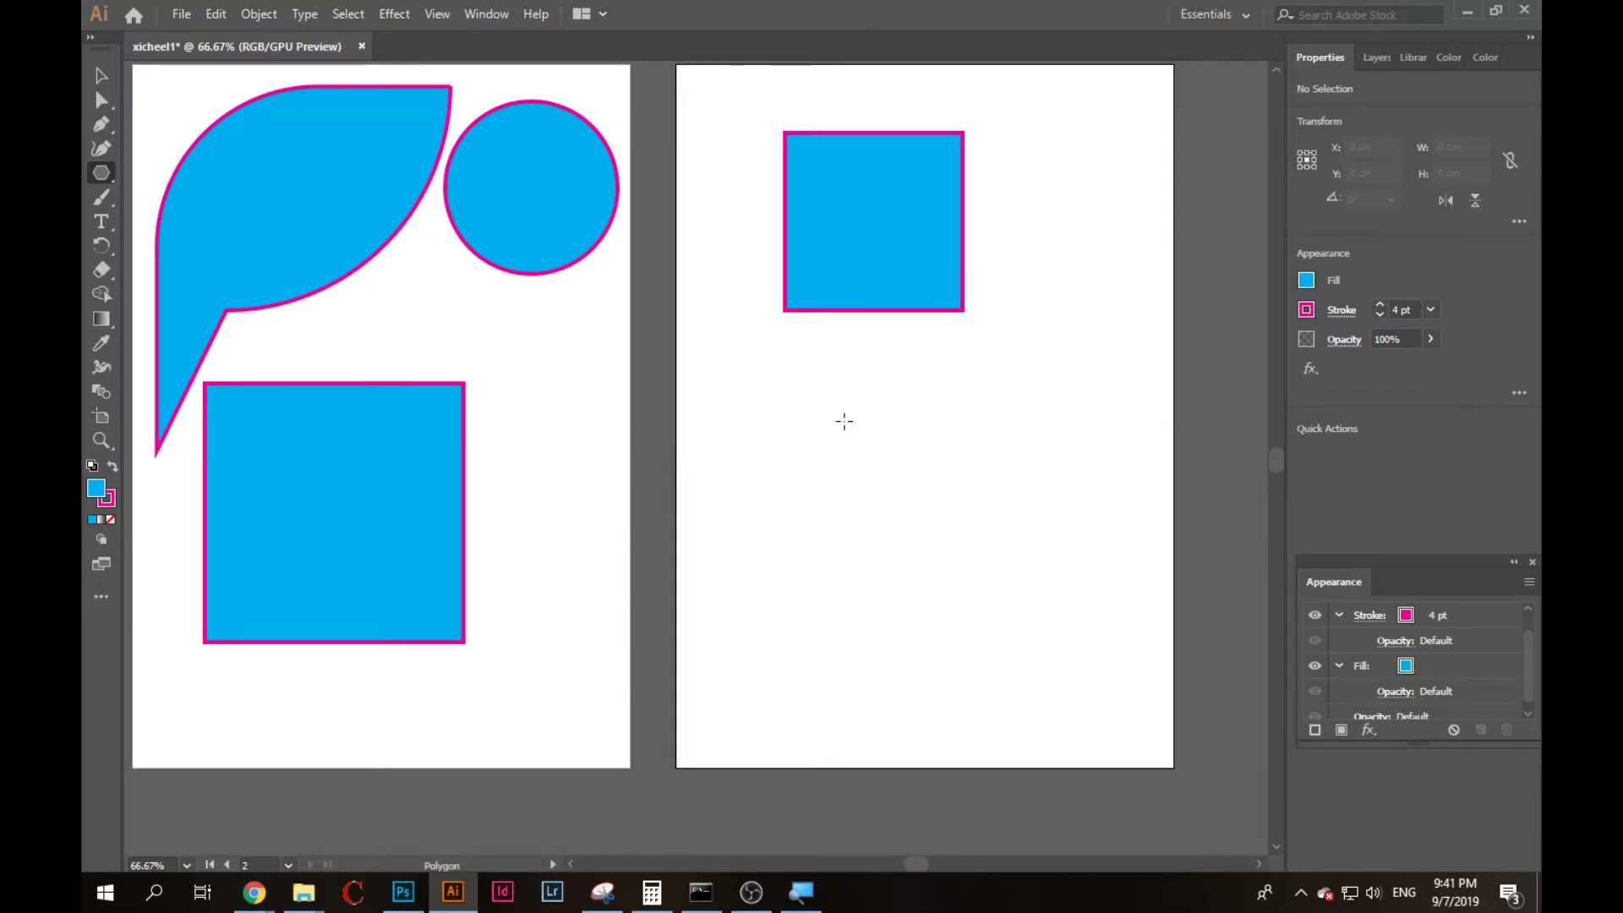
Create a polygon with 7 sides on the second artboard using the Polygon dialog.
left_click(844, 420)
mouse_move(801, 355)
left_mouse_down()
mouse_move(1058, 367)
mouse_move(898, 378)
left_mouse_up()
key("BackSpace")
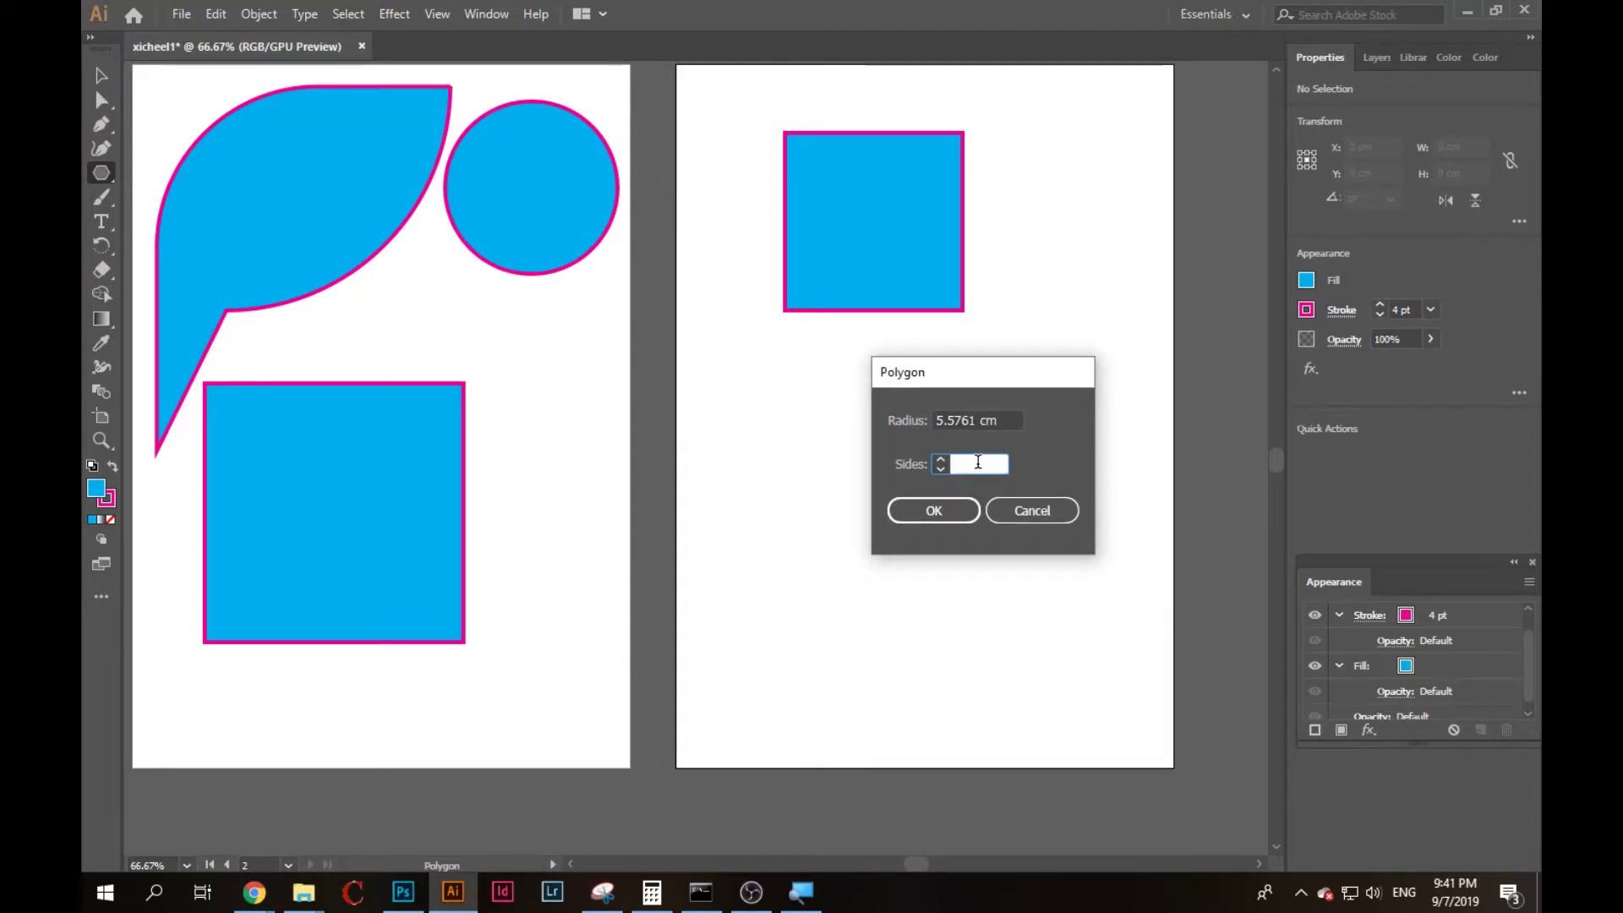
type("7")
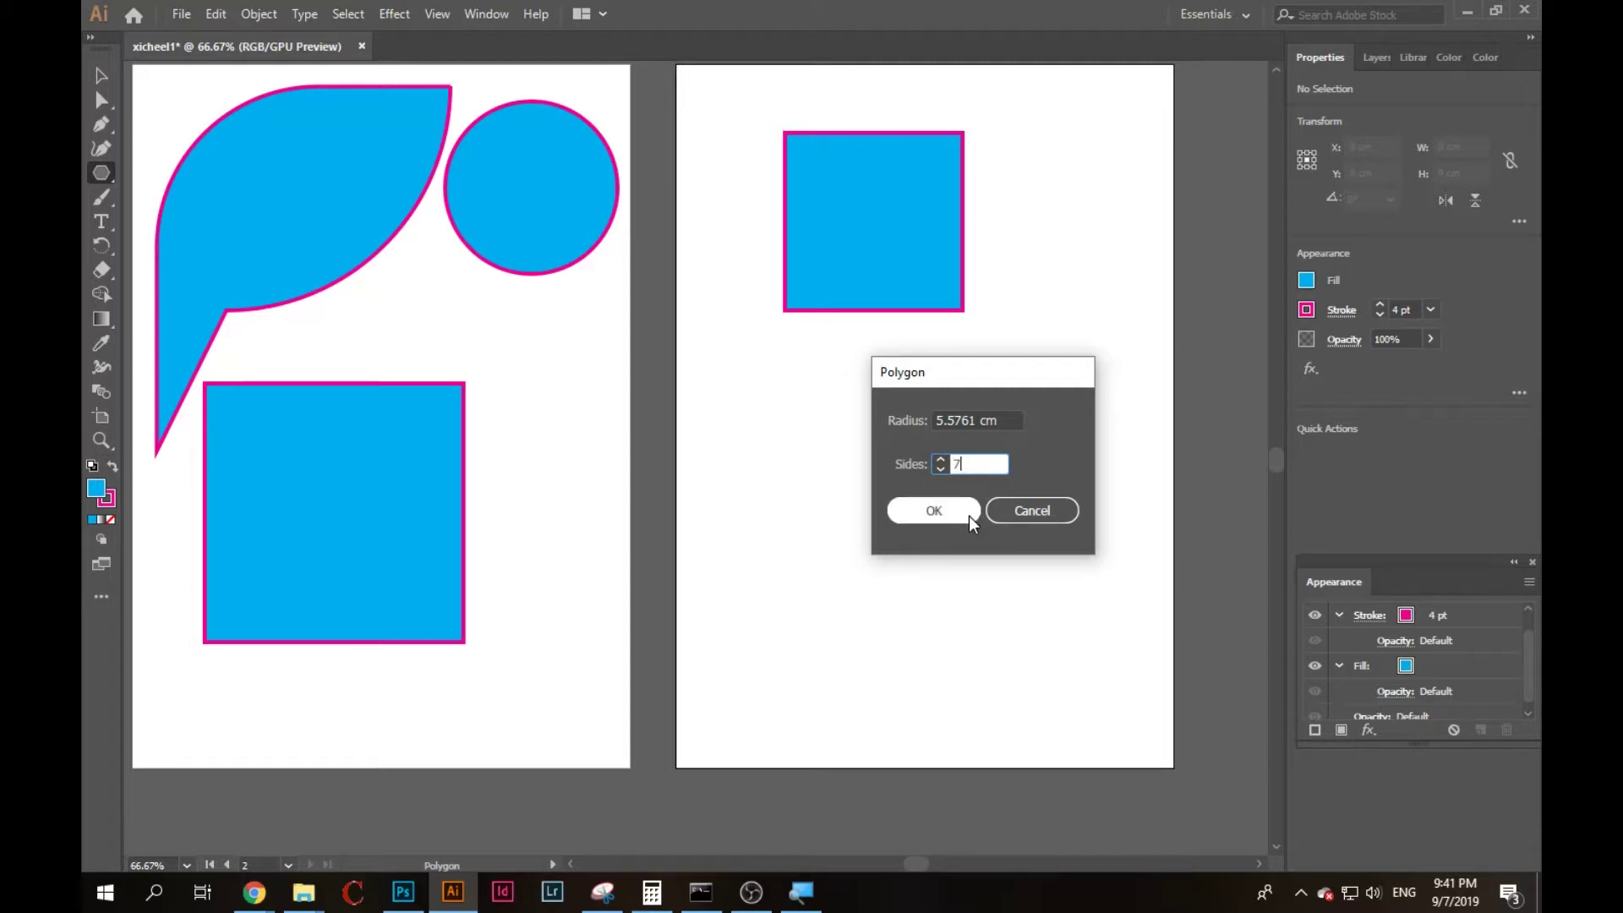
left_click(933, 511)
Move the square to the artboard's top left and the heptagon to its top right.
key("v")
mouse_move(894, 424)
left_mouse_down()
mouse_move(1016, 475)
mouse_move(1036, 459)
left_mouse_up()
left_click_drag(896, 269, 823, 227)
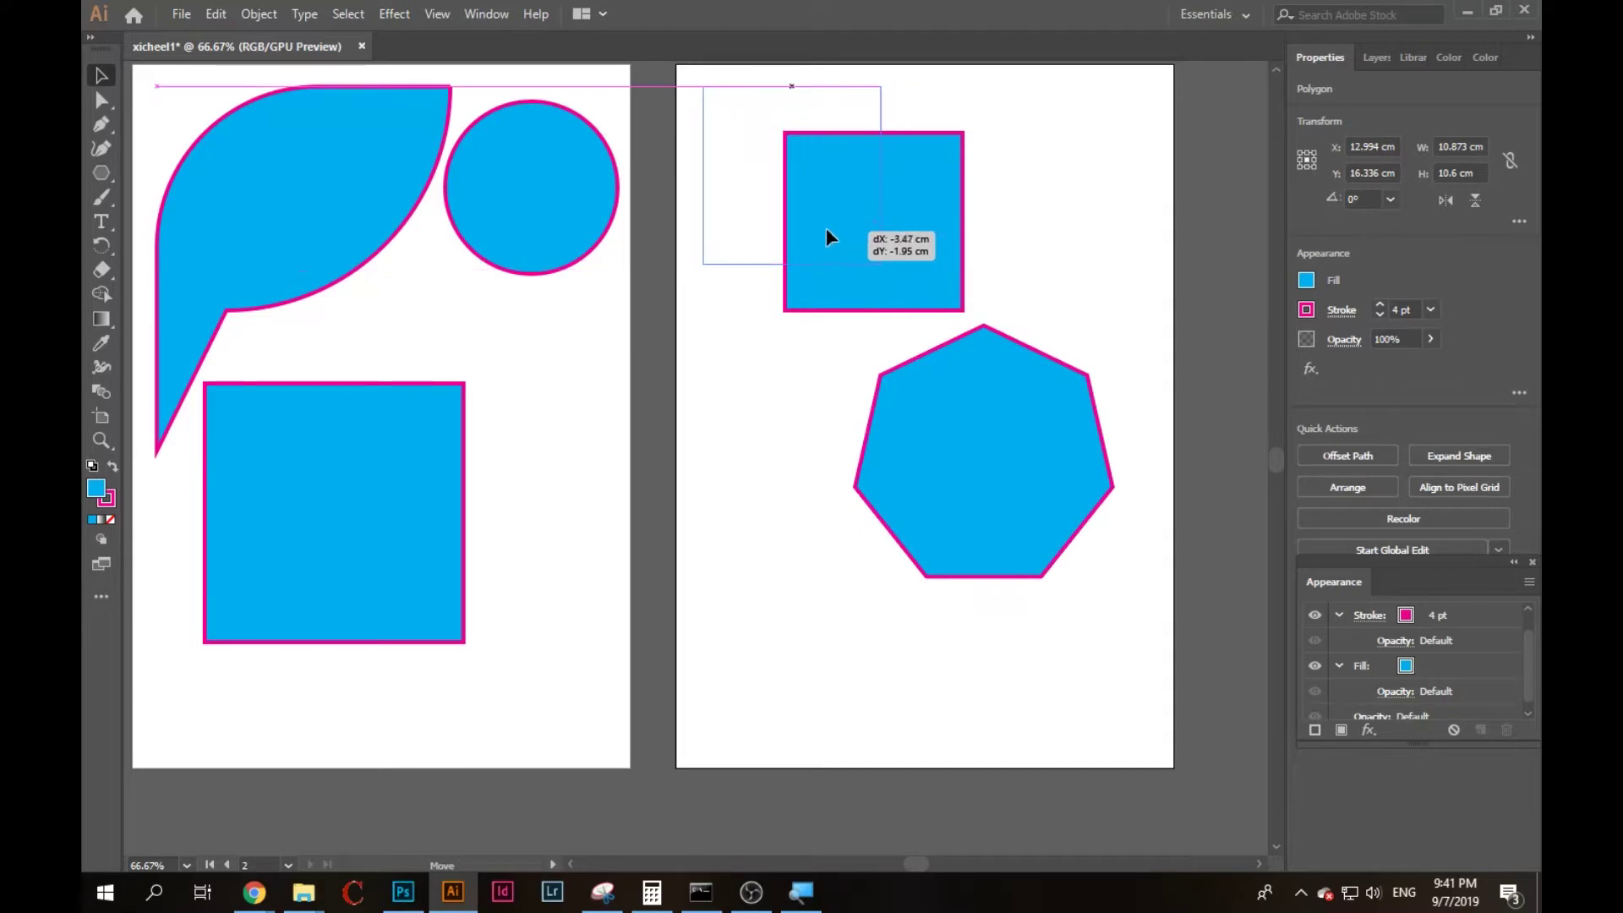
left_click_drag(1021, 429, 1067, 203)
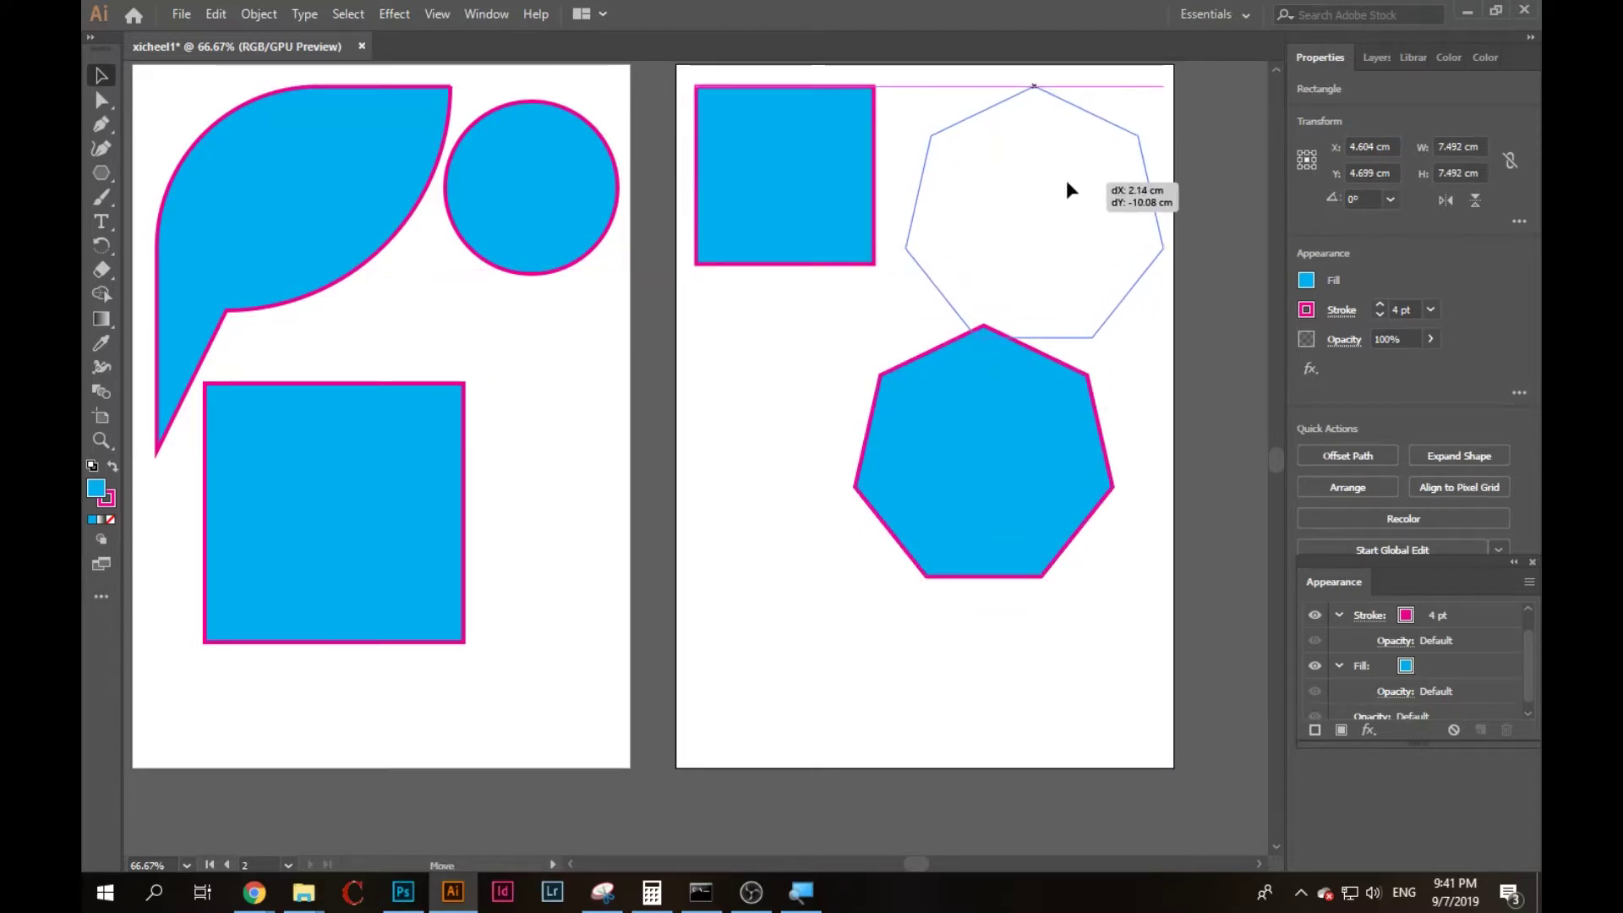
left_click(1036, 436)
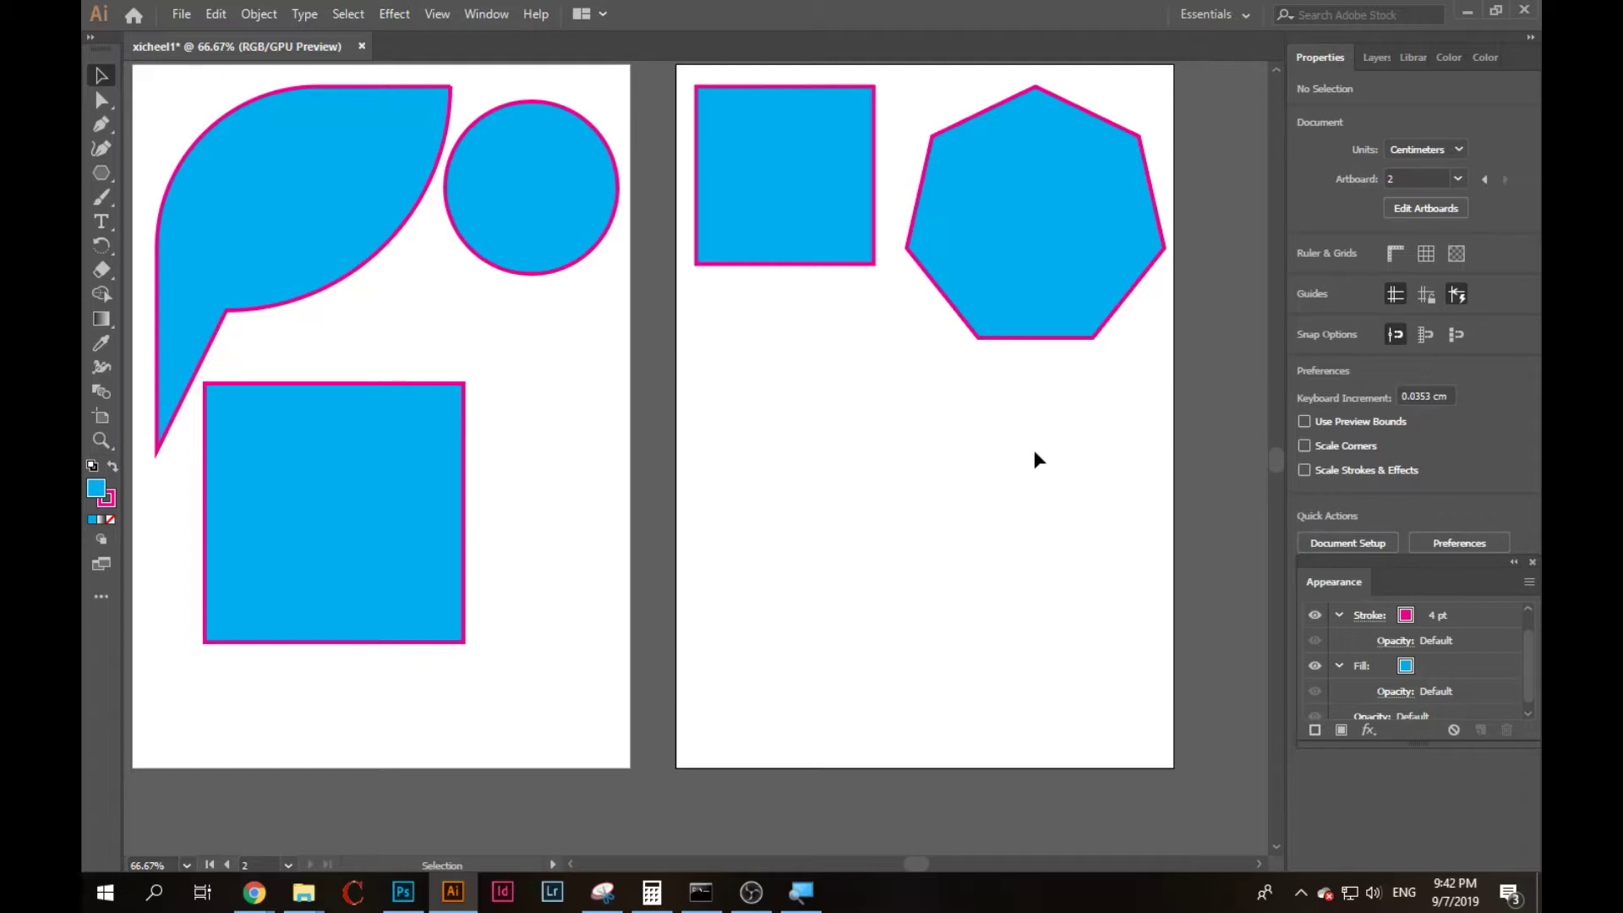
left_click(103, 173)
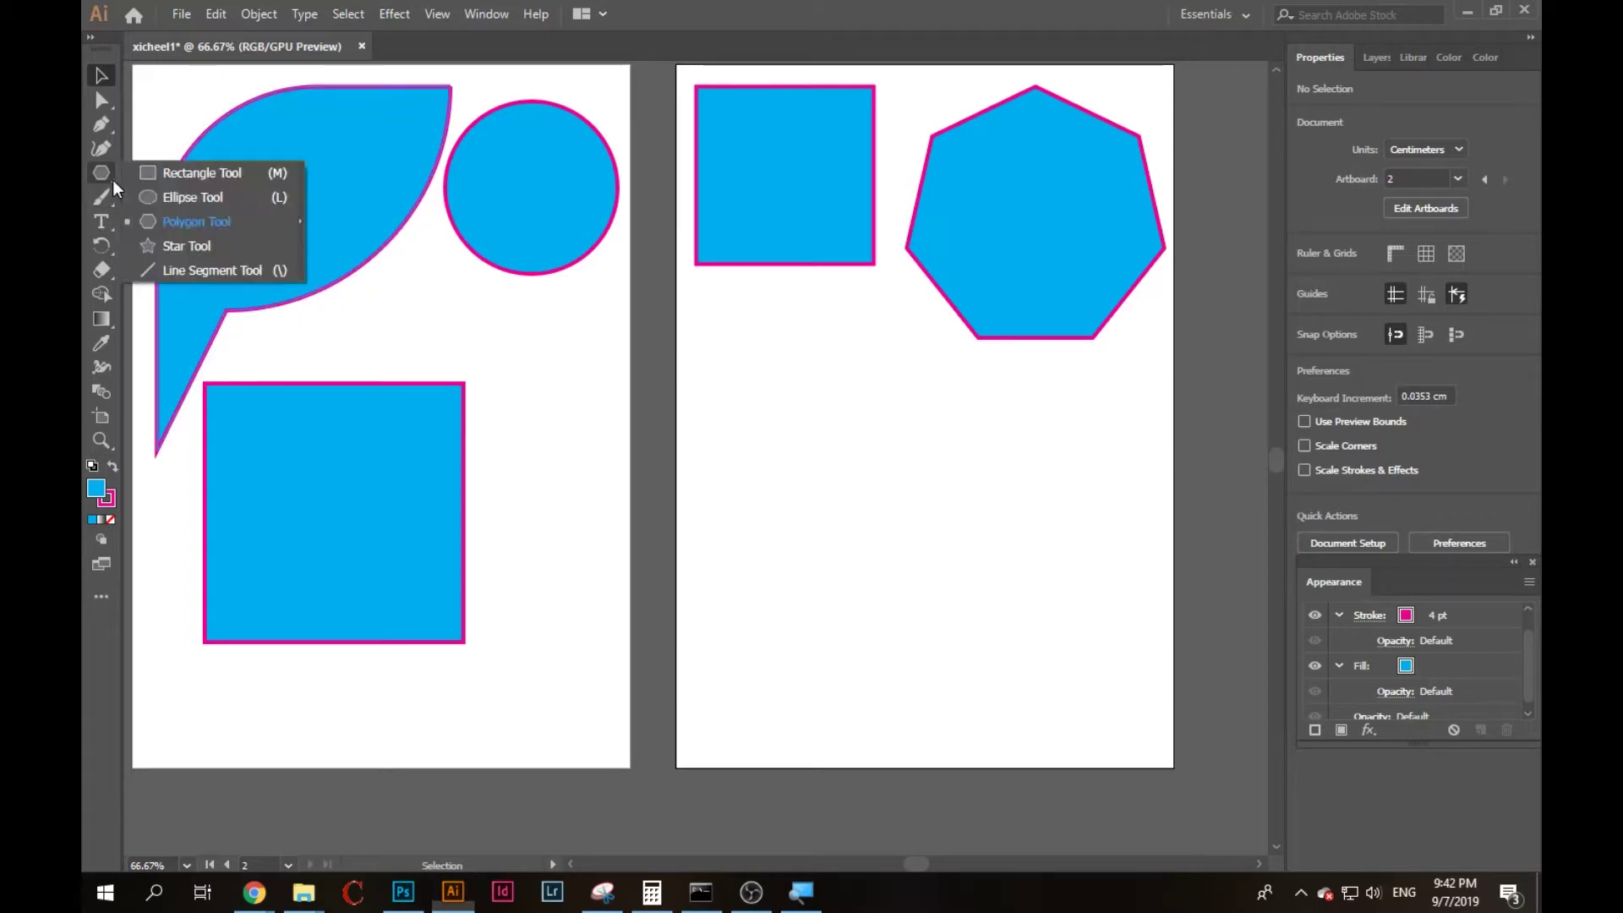
Draw two trial stars below the square and heptagon and discard both.
left_click(204, 244)
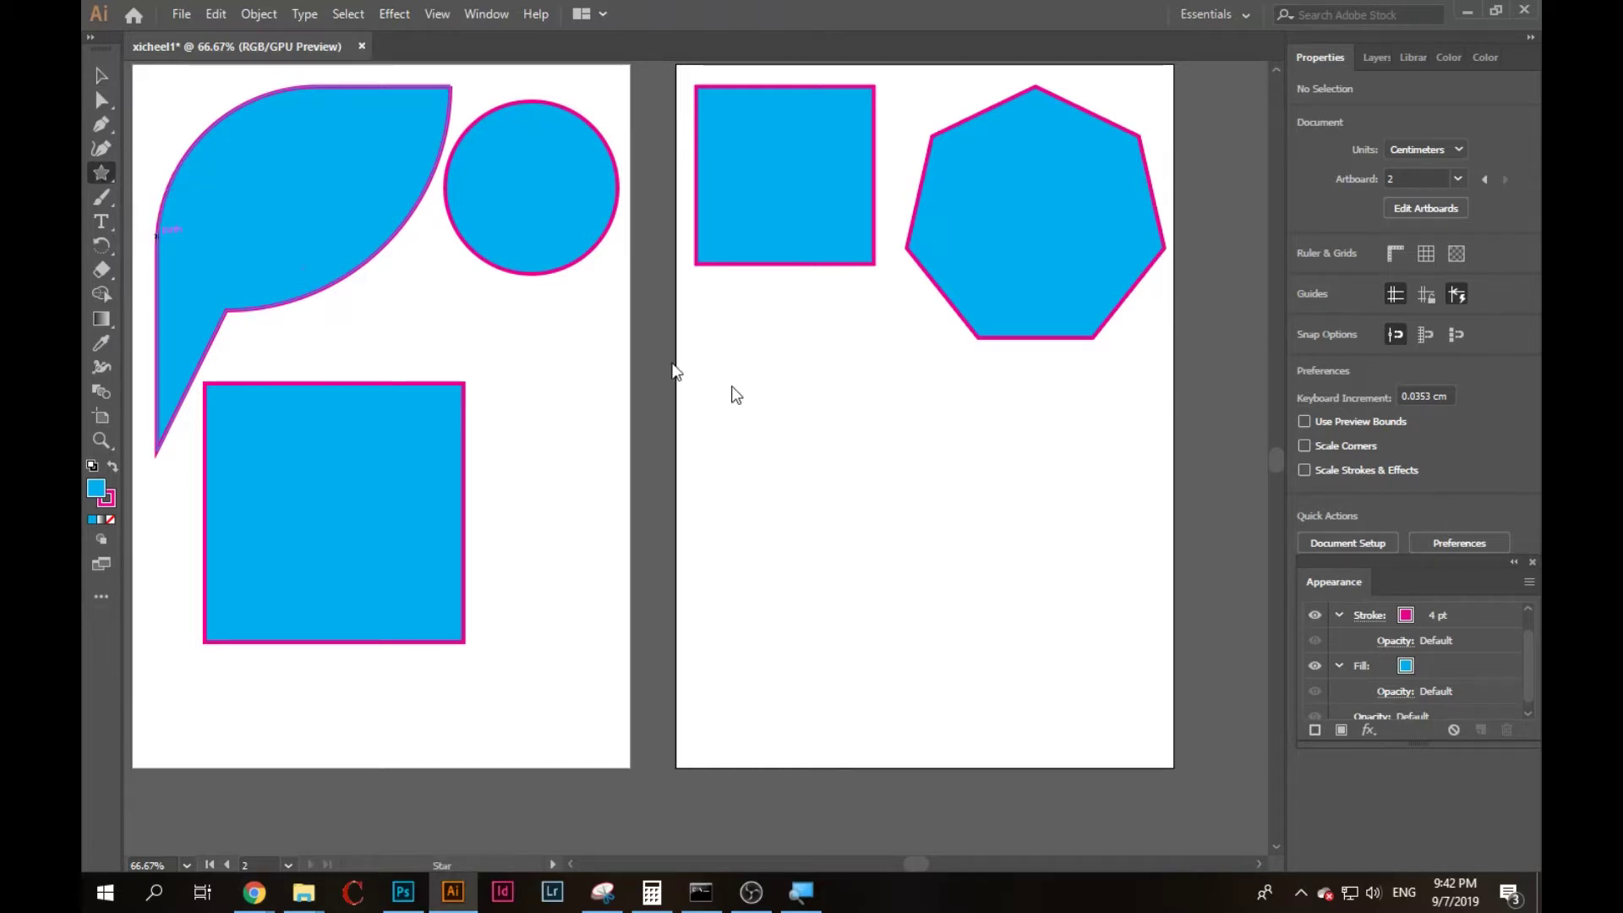
mouse_move(809, 554)
left_mouse_down()
mouse_move(809, 385)
mouse_move(823, 385)
left_mouse_up()
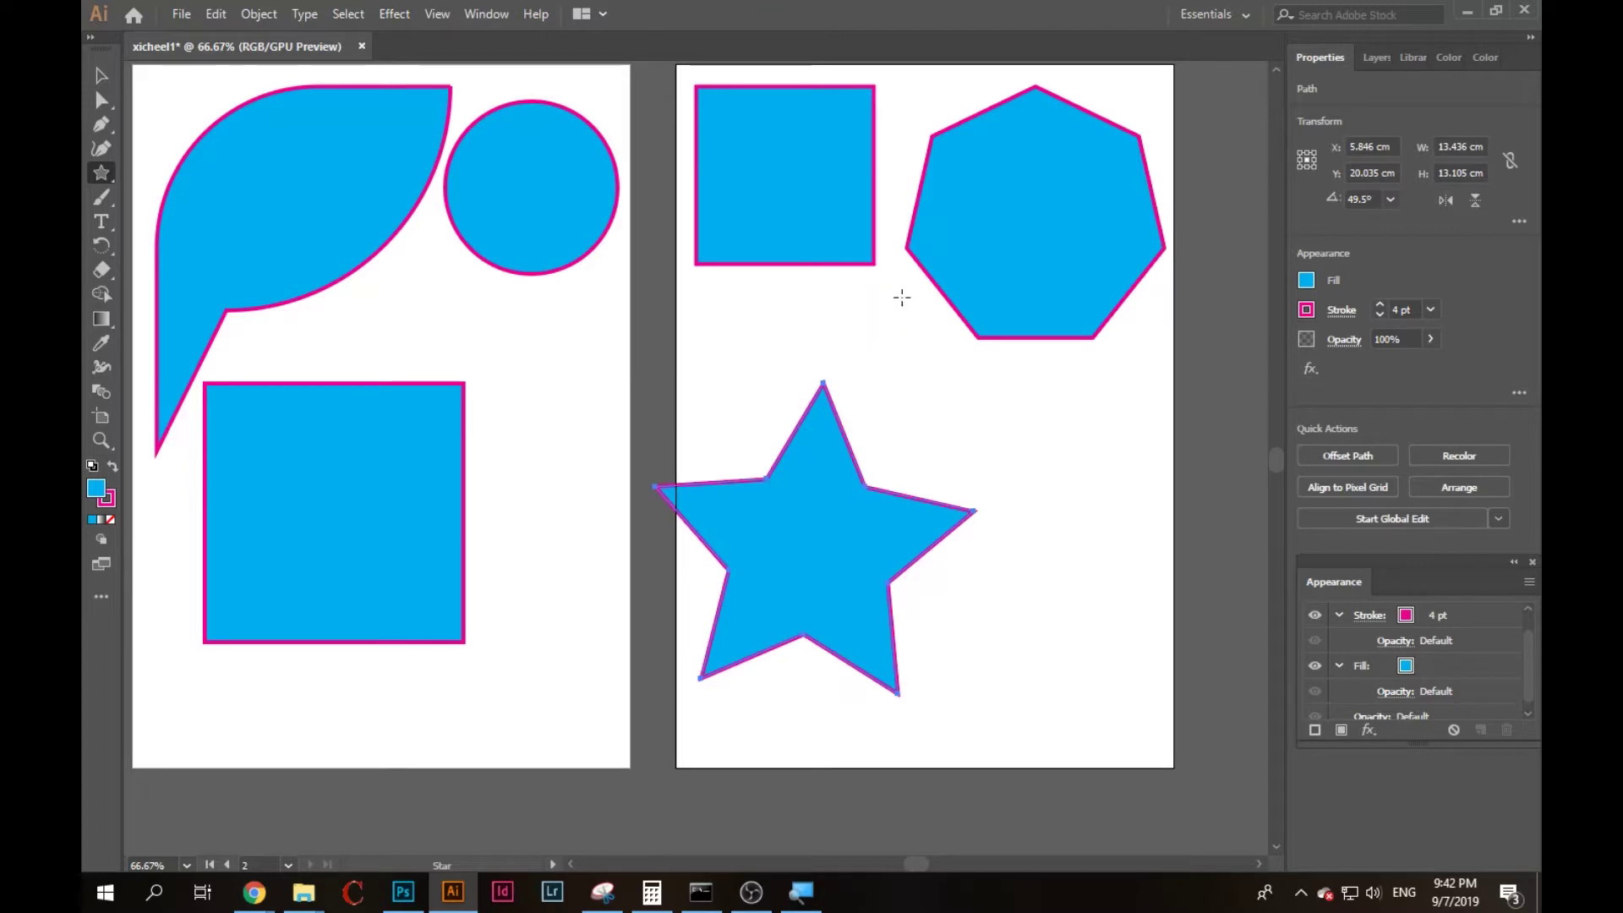
key("ctrl+z")
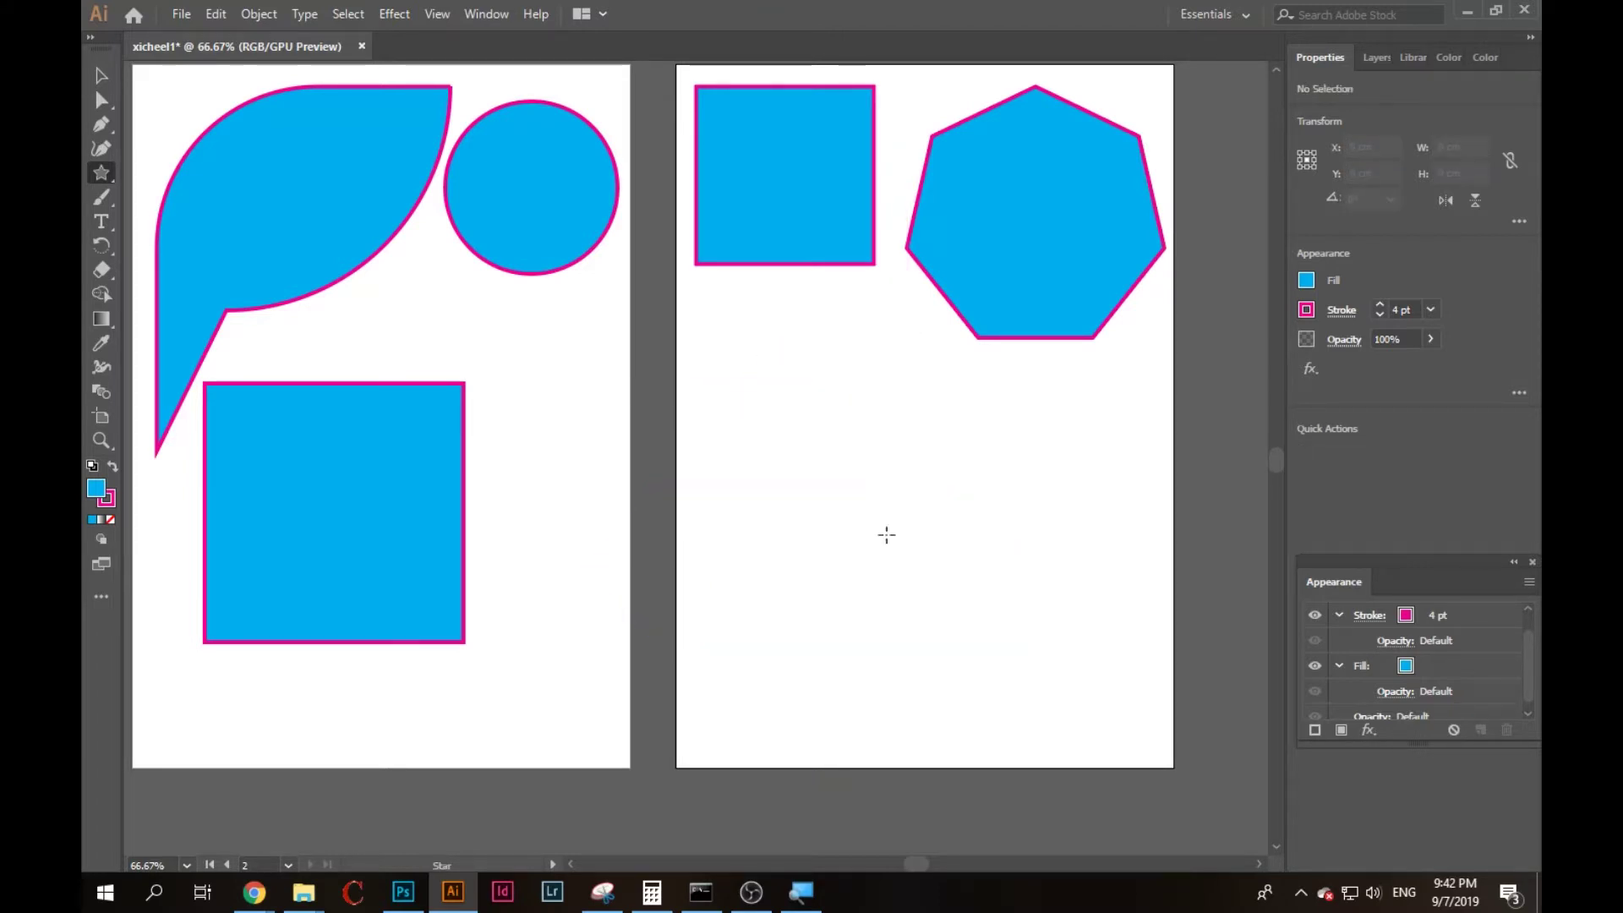
left_click_drag(866, 572, 864, 461)
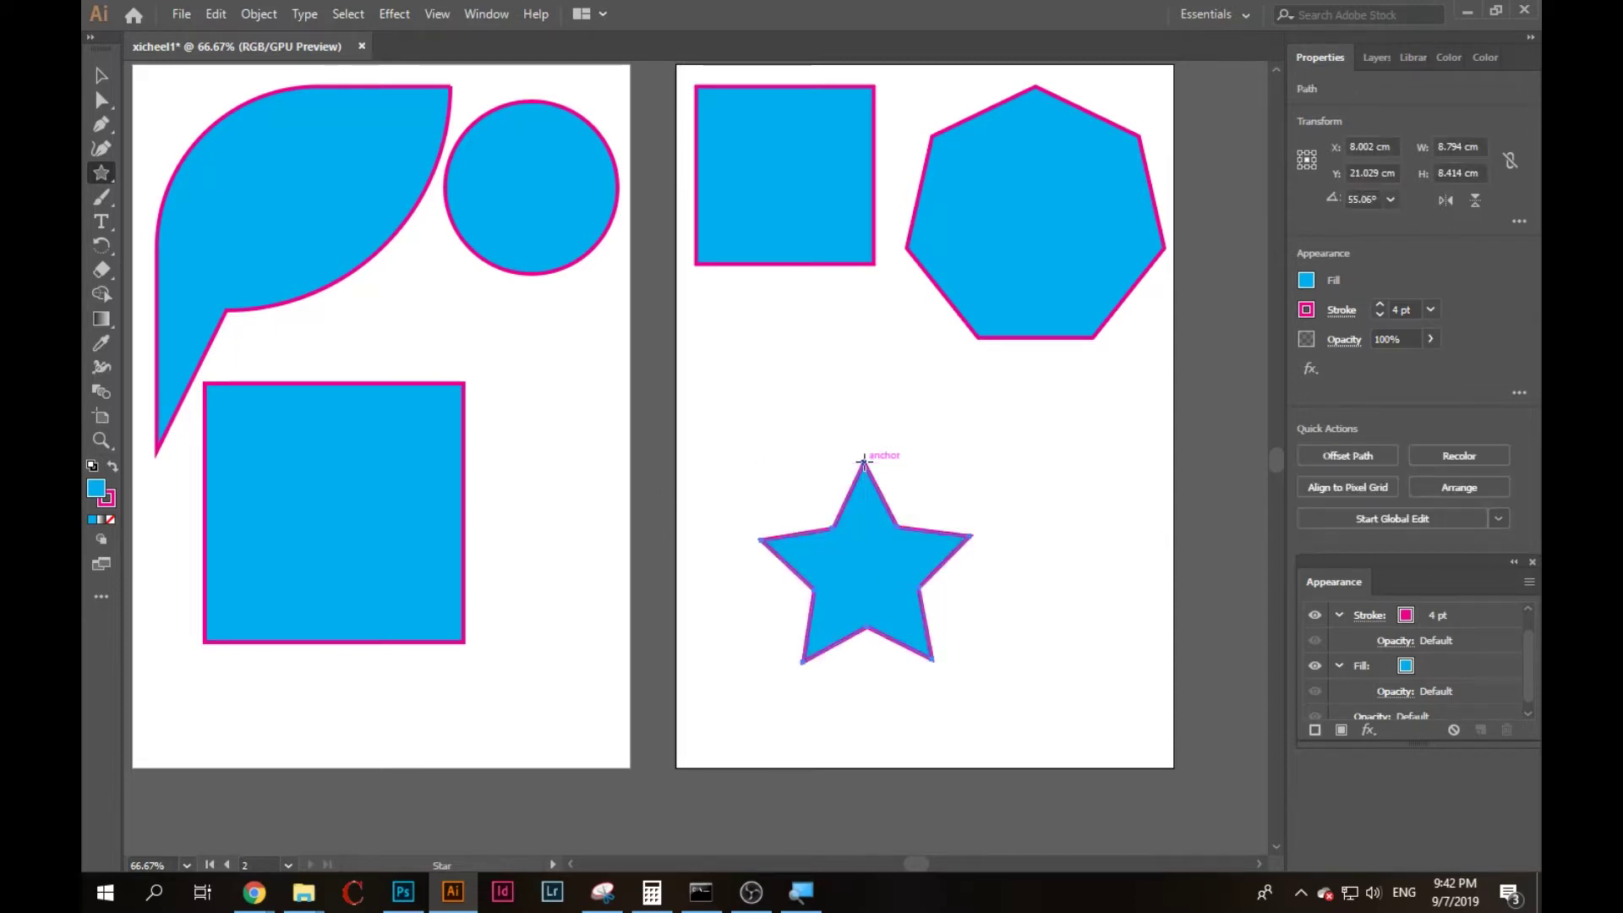
key("Delete")
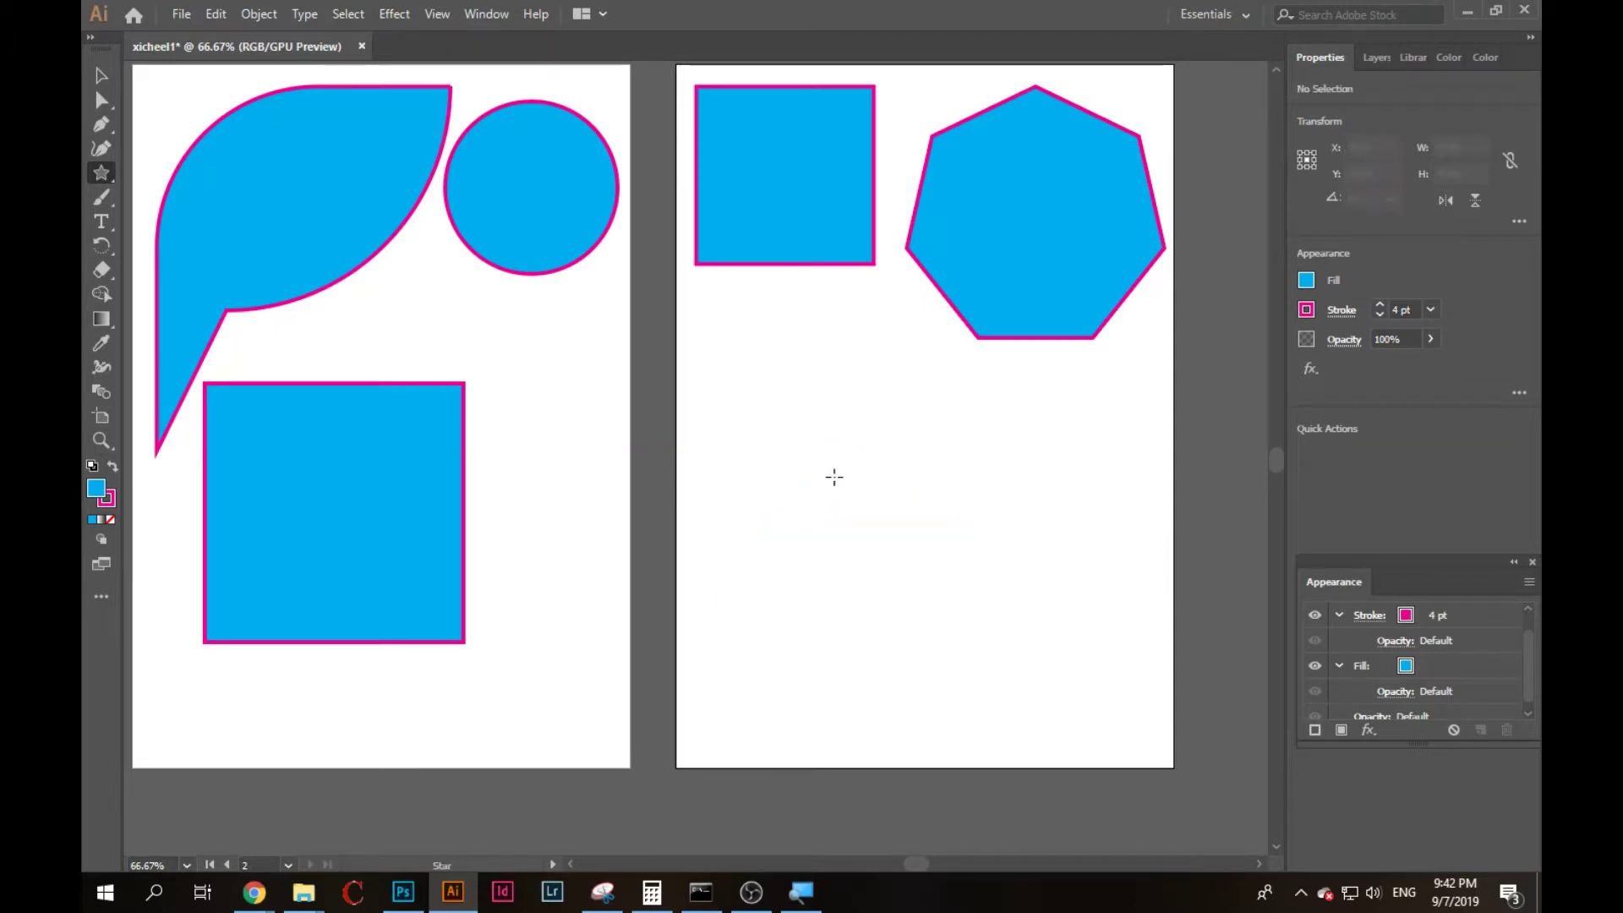
Drag out a new star from its centre, adding points while sizing it.
left_click_drag(840, 549, 840, 438)
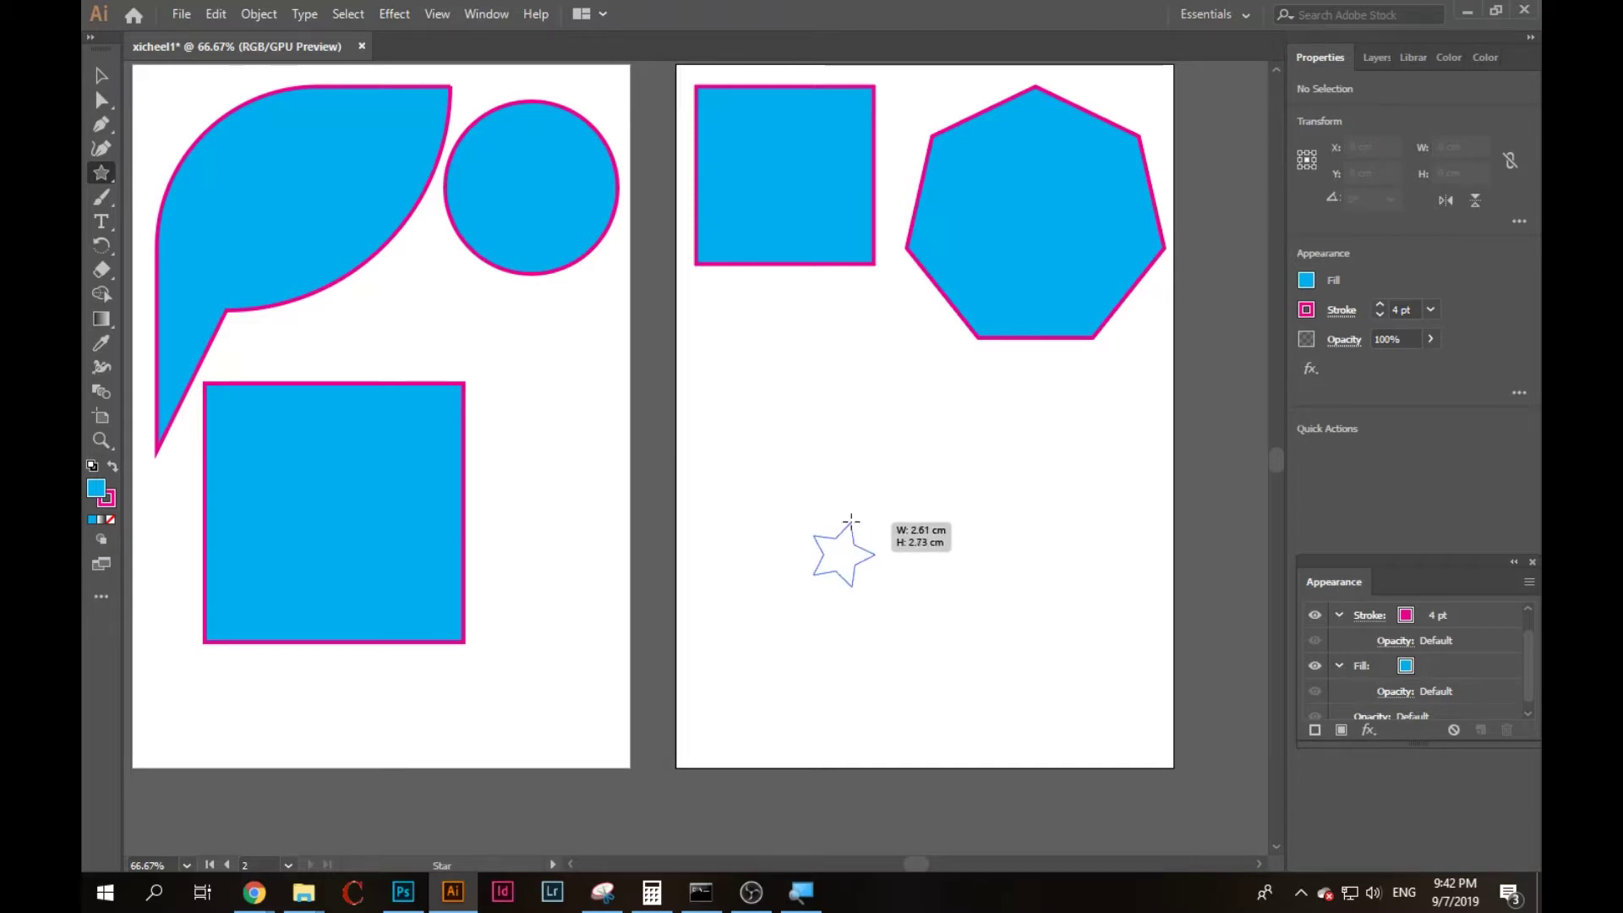
mouse_move(841, 438)
left_mouse_down()
mouse_move(904, 404)
mouse_move(836, 399)
left_mouse_up()
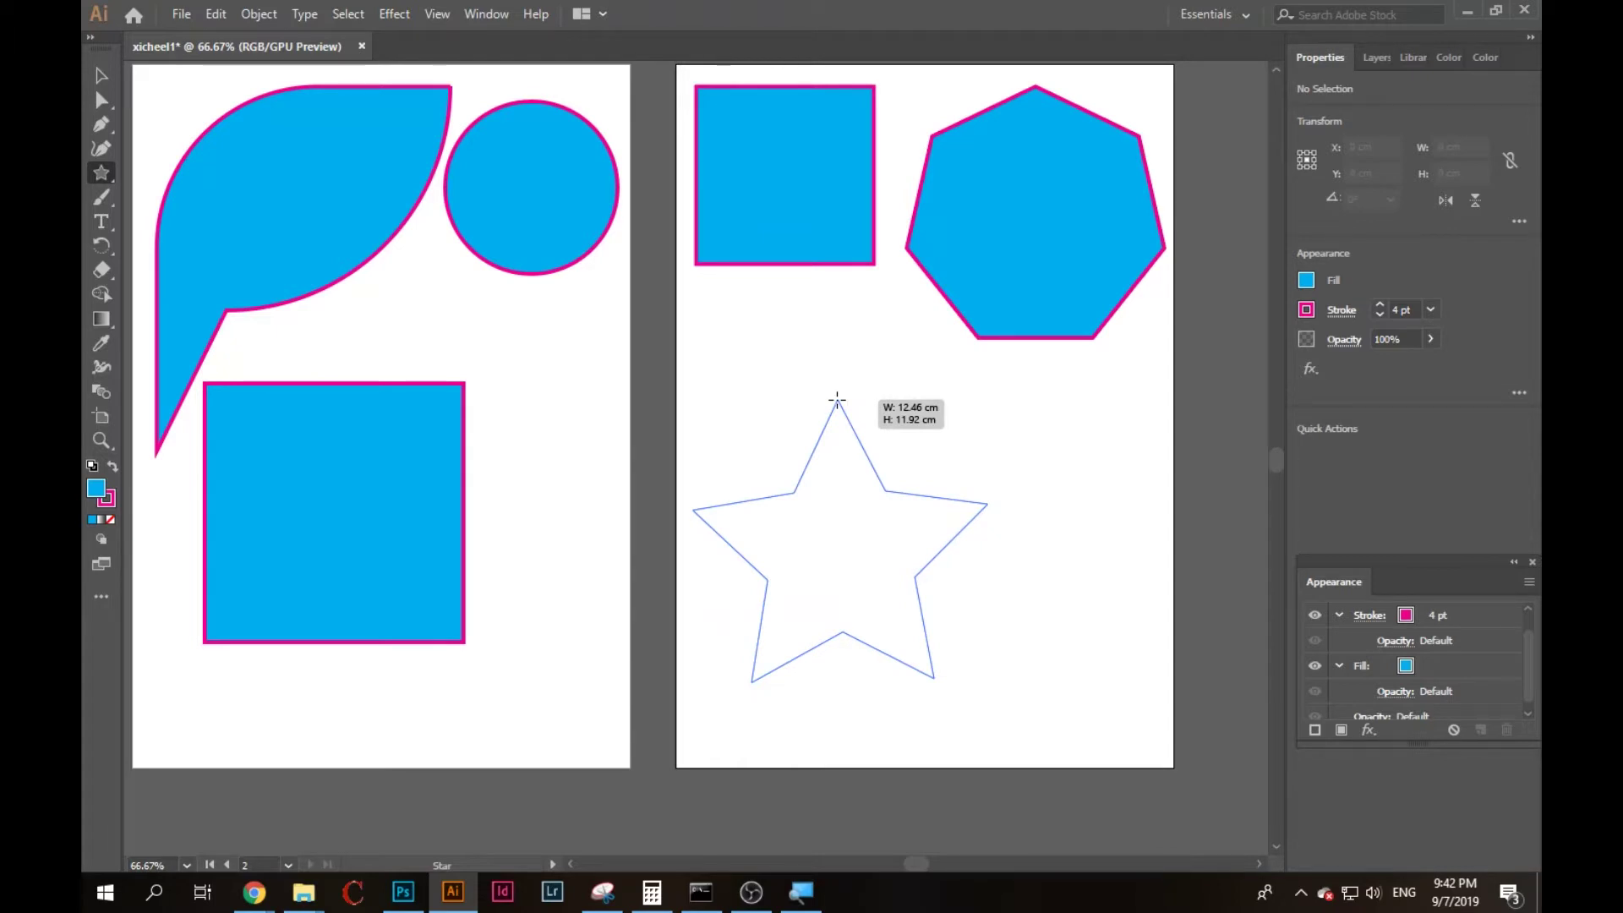
key("Up")
key("Up")
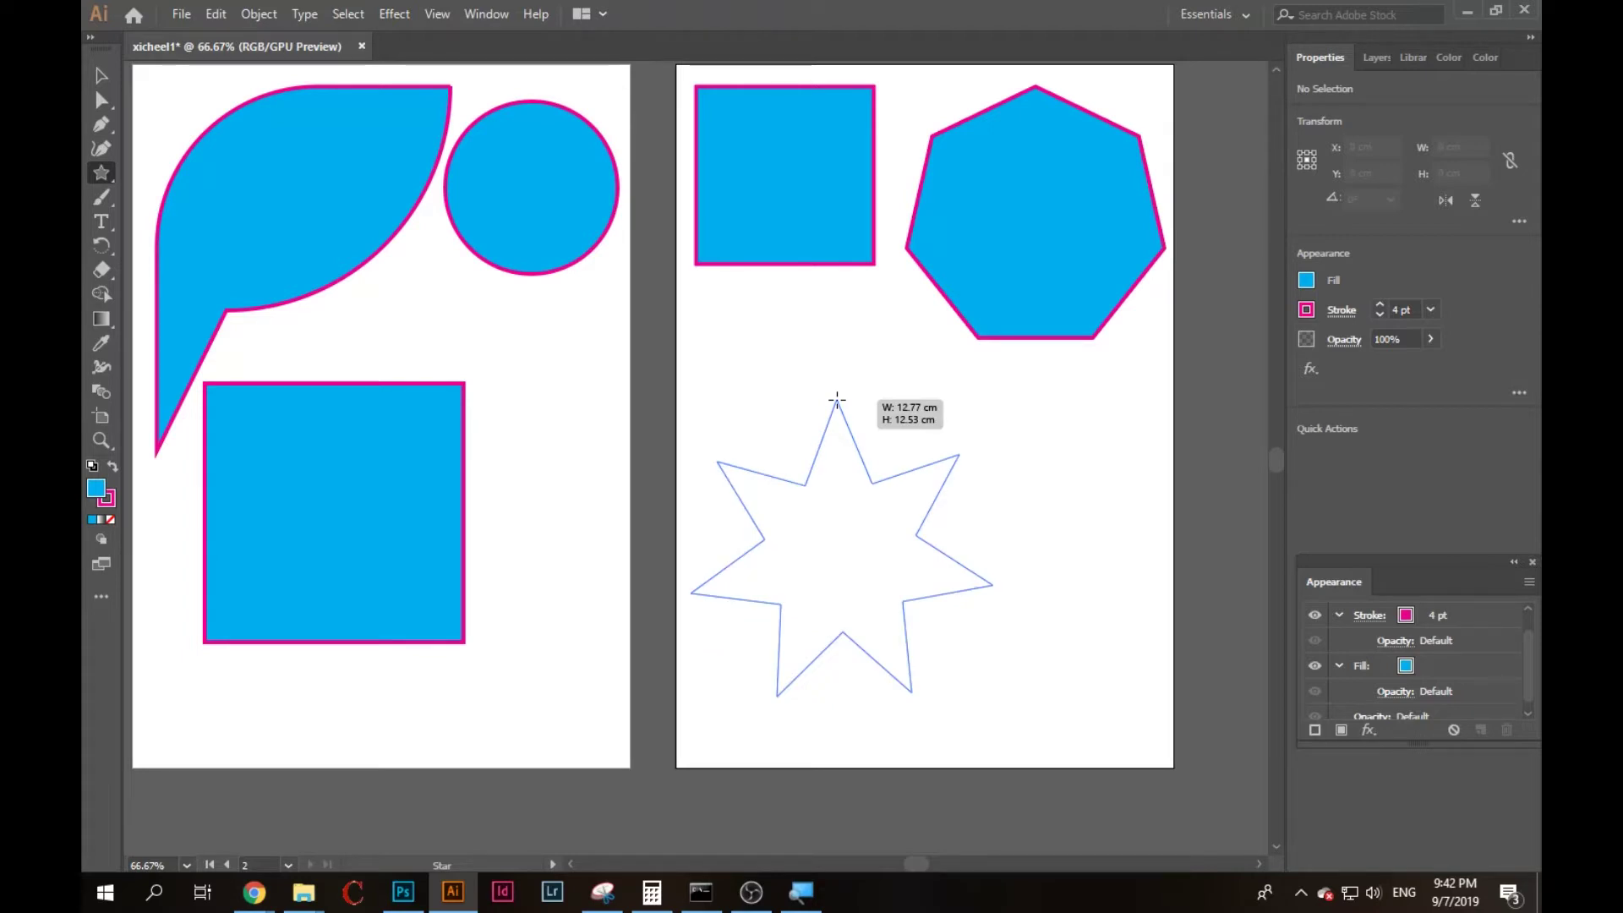
key("Up")
key("Up")
key("Up")
key("Up")
key("Up")
key("Up")
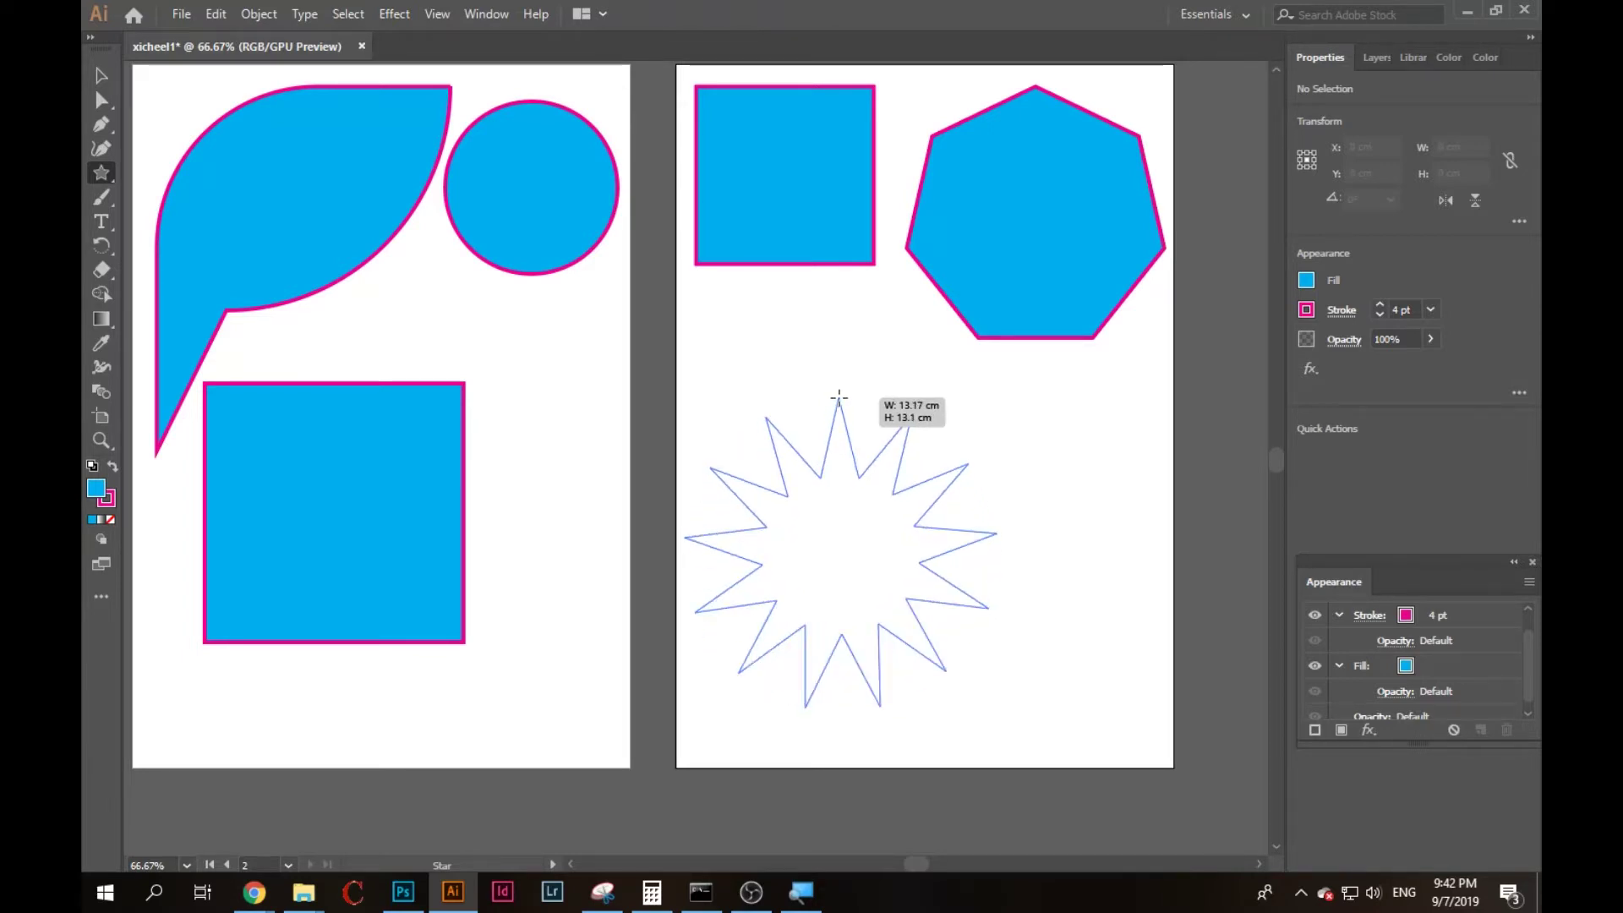
key("Up")
left_click_drag(836, 399, 931, 458)
key("Up")
key("Up")
key("Up")
key("Up")
key("Up")
key("Up")
key("Up")
key("Up")
key("Up")
key("Up")
key("Up")
left_click_drag(930, 458, 860, 394)
Adjust the star to six points, finish it, and move it up toward the shapes.
key("Up")
key("Up")
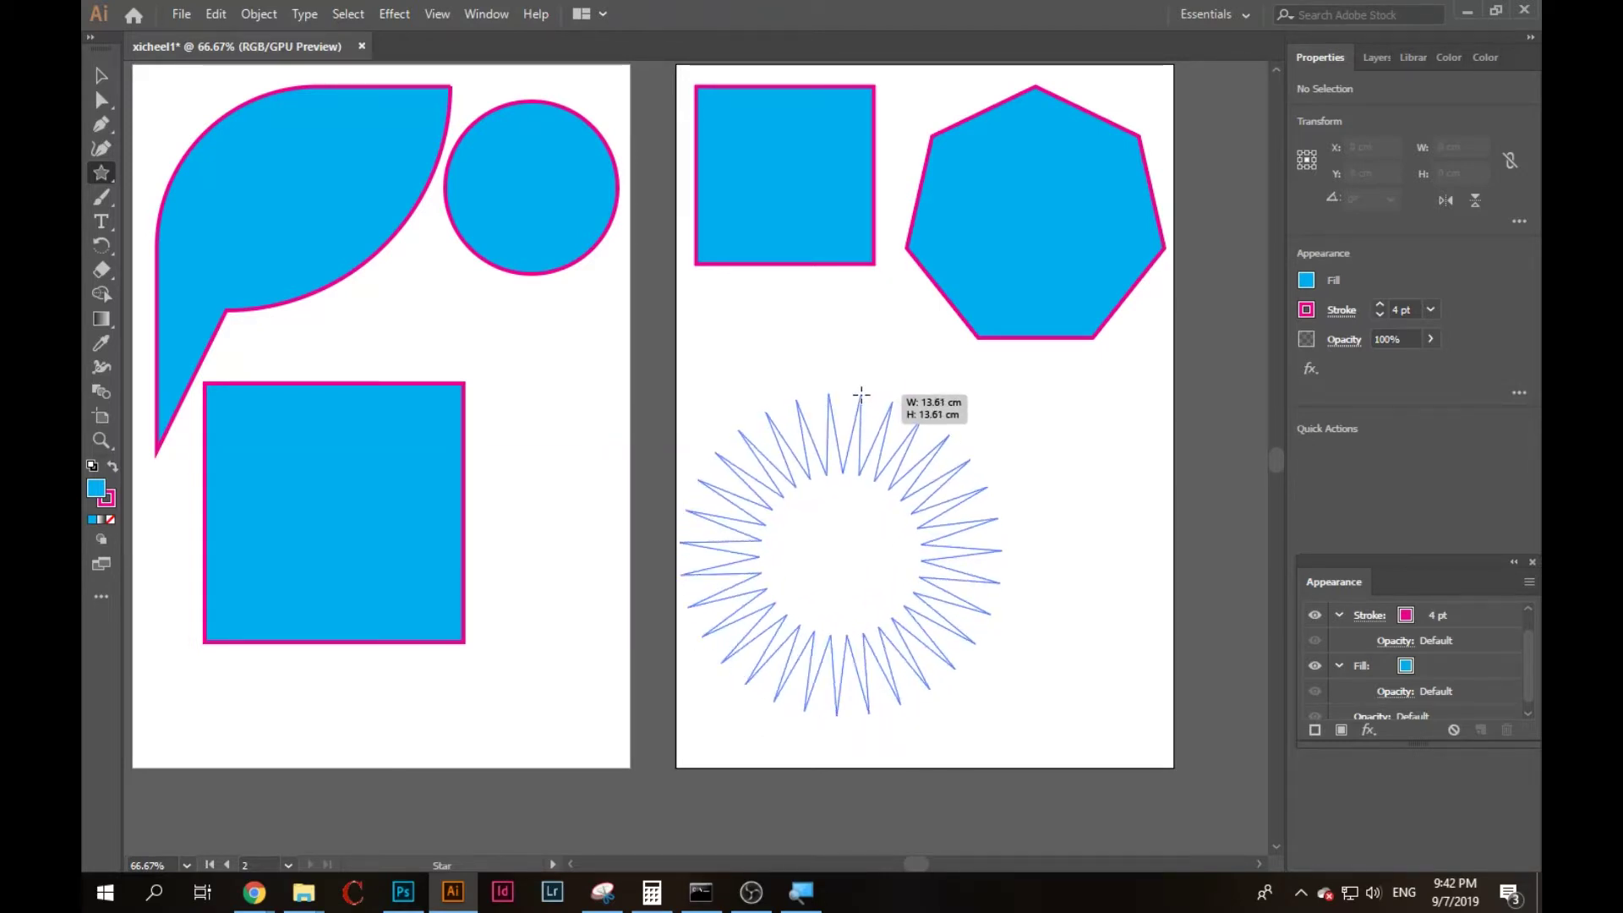
key("Up")
key("Up")
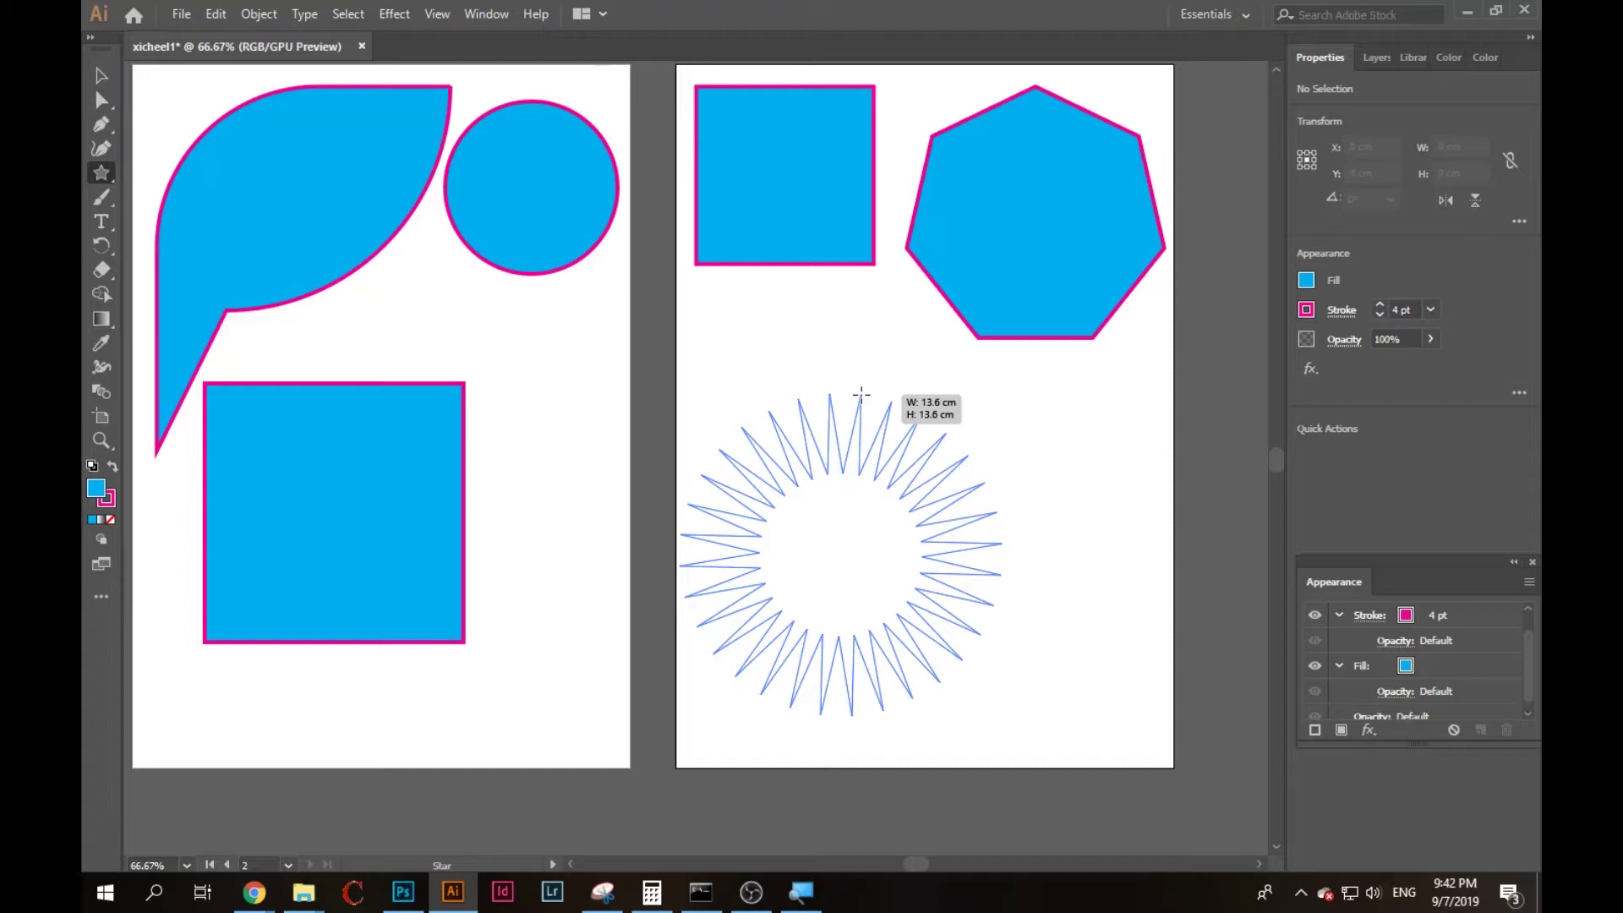
key("Down")
key("Down")
key("Down")
key("Down")
key("Down")
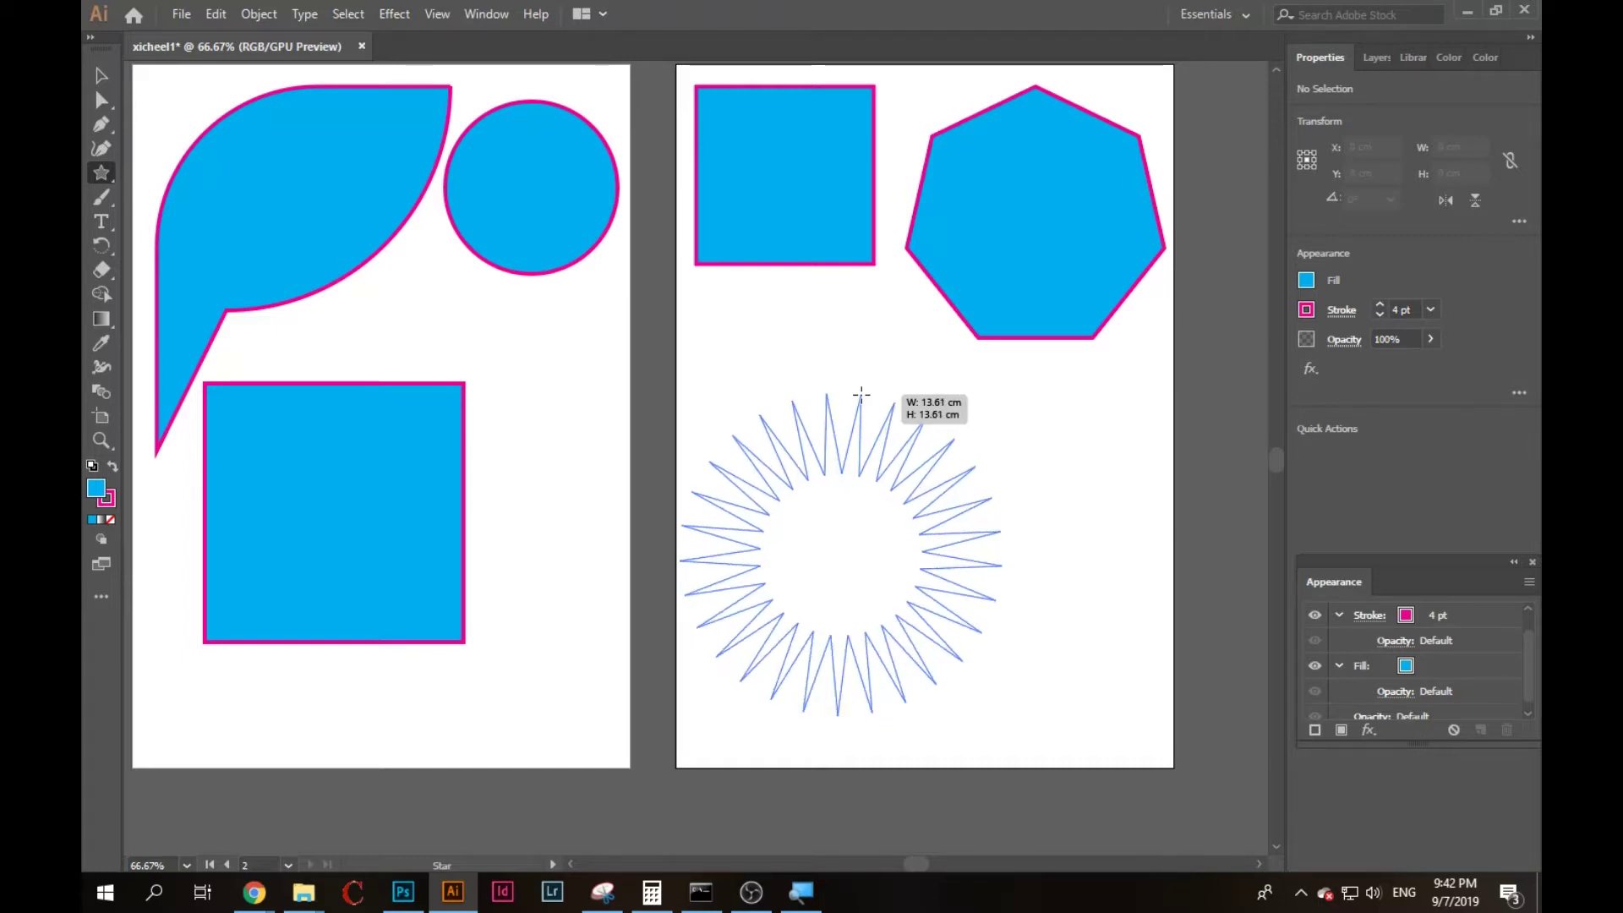
key("Down")
key("Down")
key("Down")
key("Down")
key("Down")
key("Down")
key("Down")
key("Down")
key("Down")
key("Down")
key("Down")
key("Down")
key("Down")
key("Down")
key("Down")
key("Down")
key("Down")
key("Down")
key("Down")
key("Down")
key("Down")
key("Down")
key("Down")
key("Down")
key("Down")
key("Down")
mouse_move(861, 395)
left_mouse_down()
mouse_move(837, 394)
mouse_move(902, 405)
mouse_move(819, 384)
mouse_move(834, 390)
left_mouse_up()
key("Down")
key("Down")
key("Down")
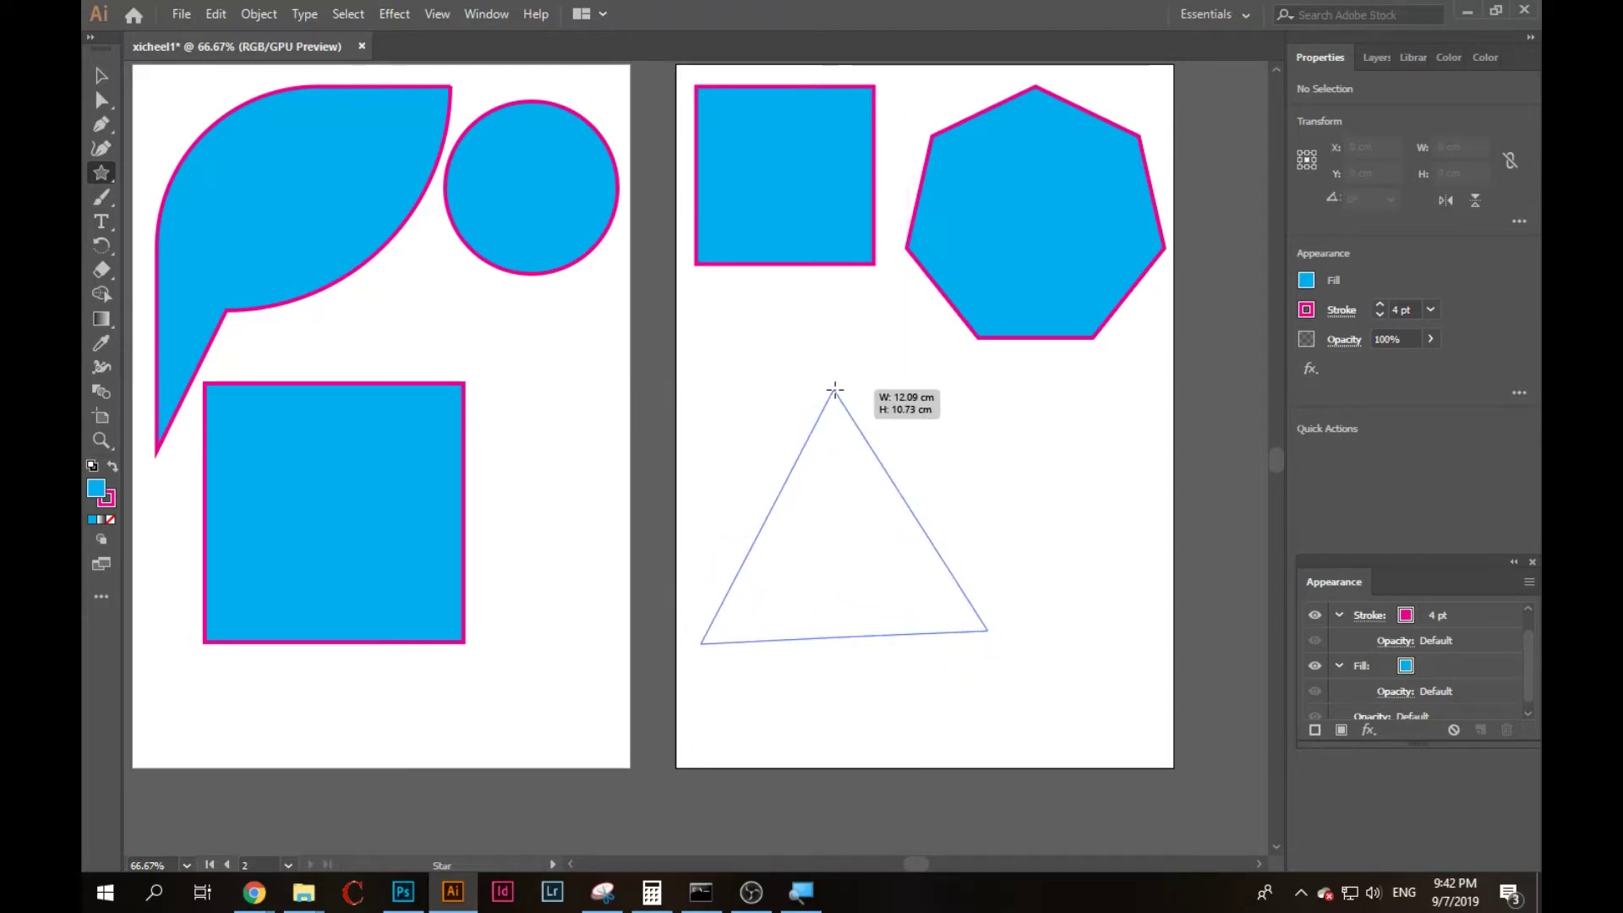
left_click_drag(834, 389, 839, 397)
key("Up")
key("Up")
key("Up")
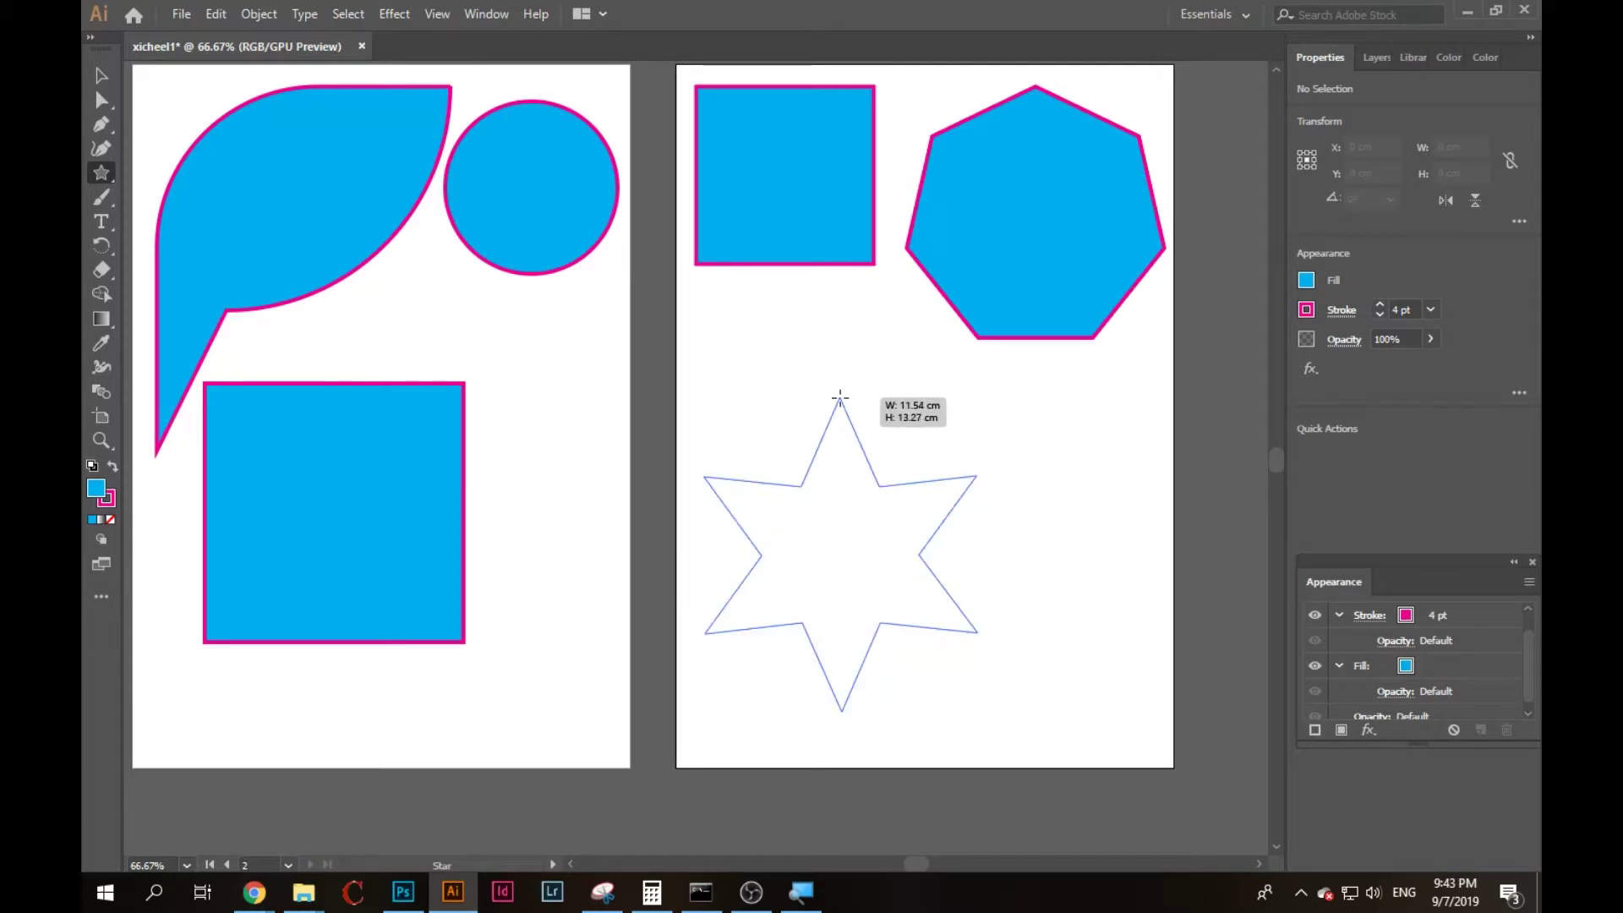
left_click_drag(840, 396, 839, 396)
key("v")
left_click_drag(872, 551, 907, 448)
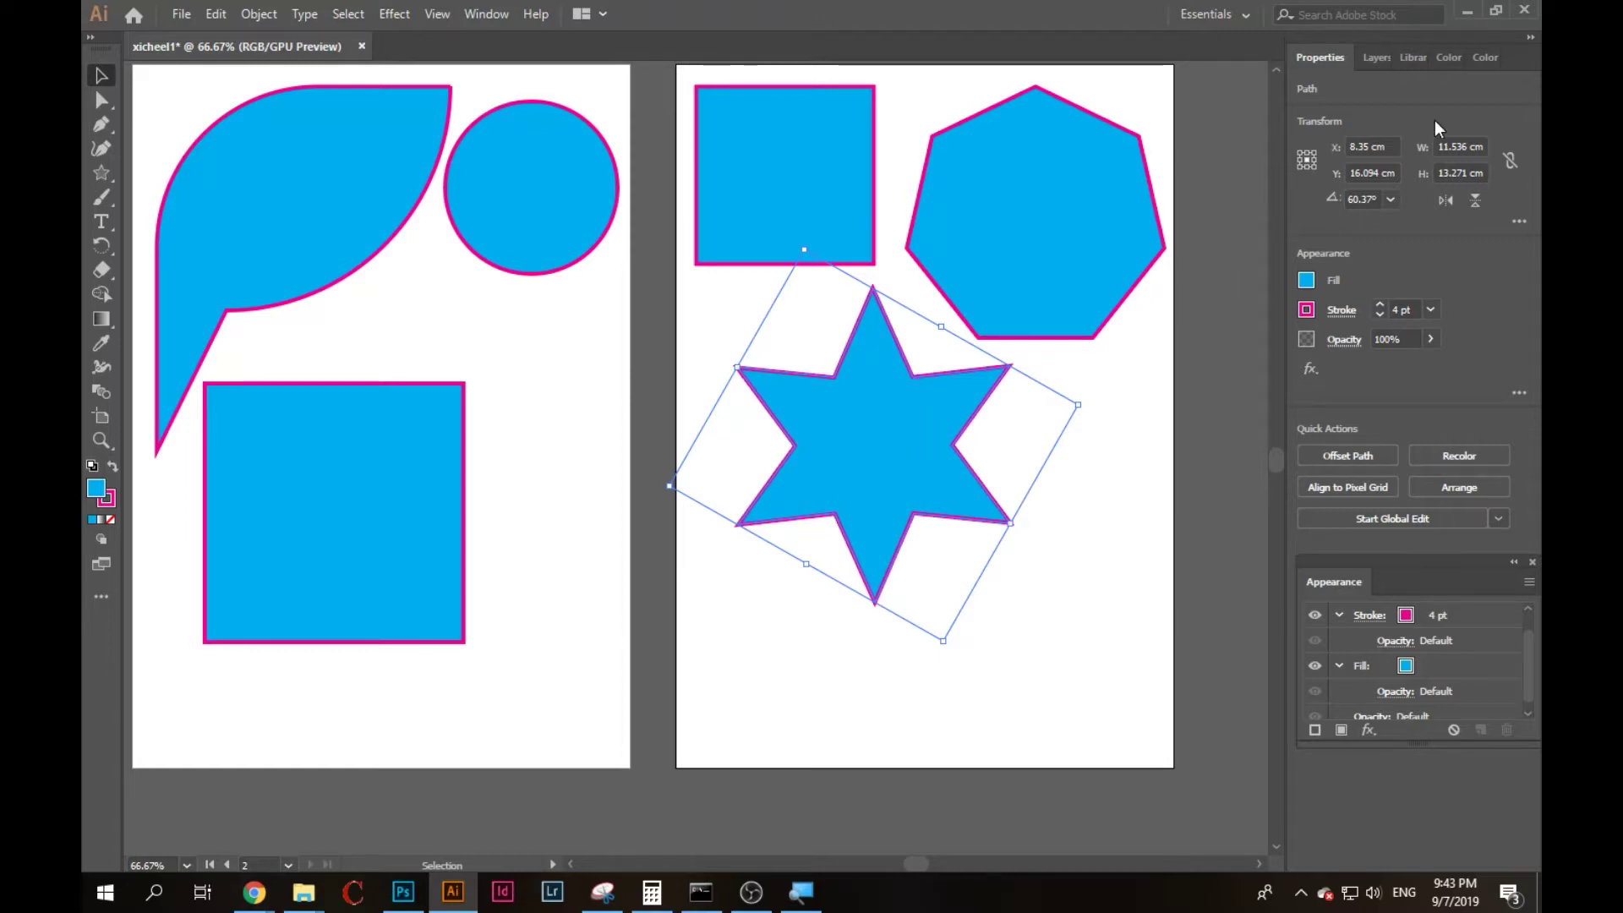
Reselect the star and show the Layers panel.
left_click(1127, 504)
left_click(947, 469)
left_click(1375, 56)
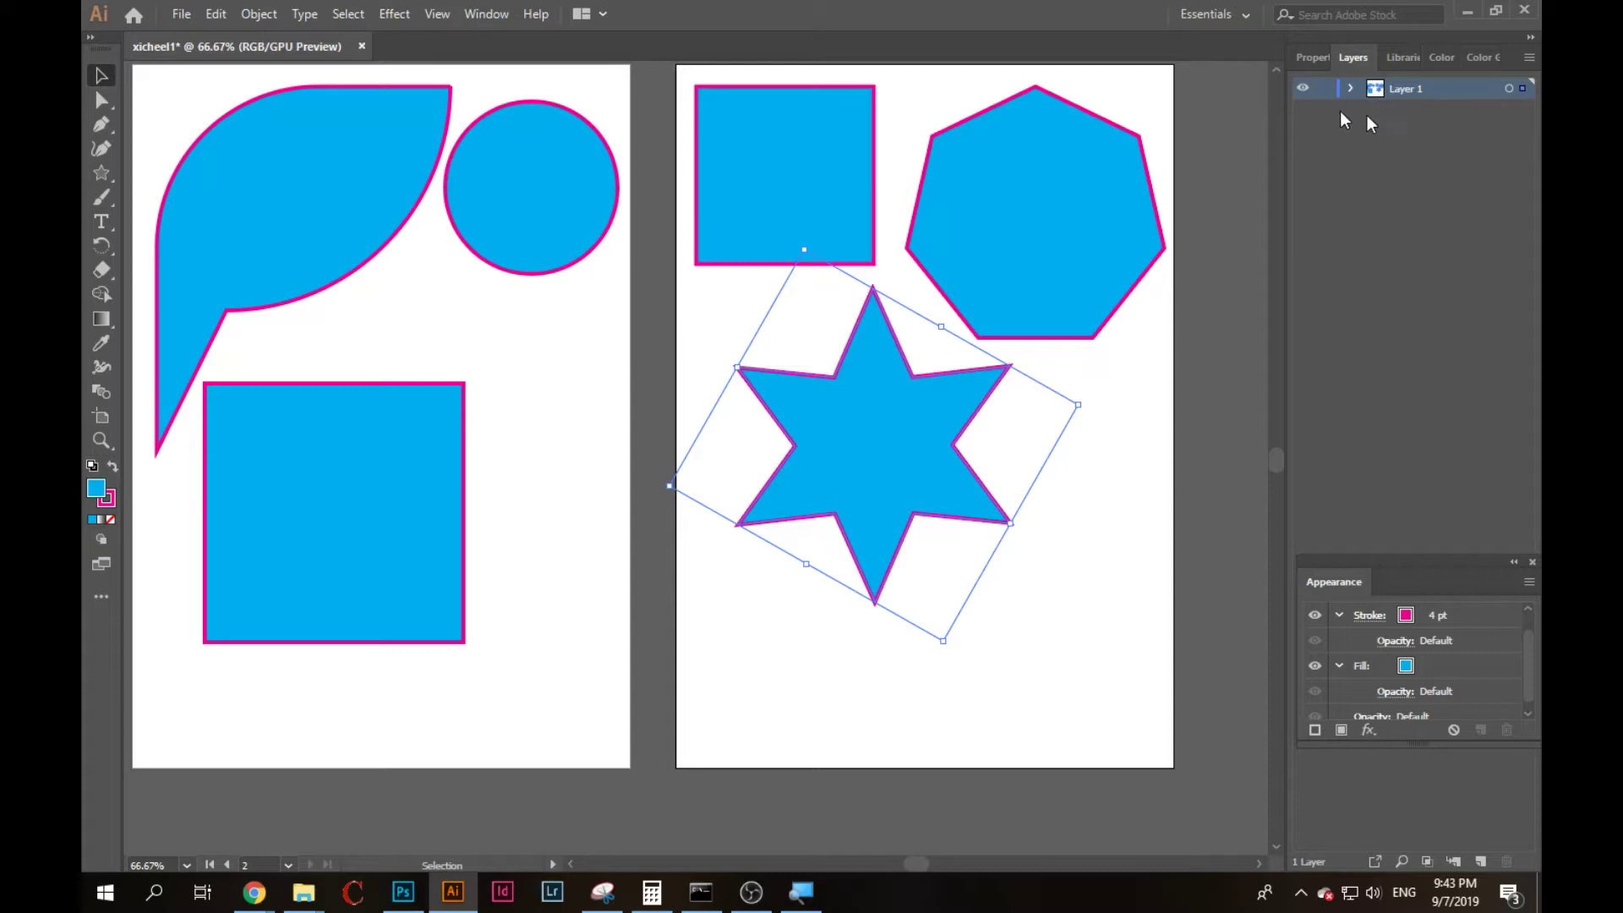
Select each of the six shapes in turn and expand Layer 1 to list them.
left_click(327, 296)
left_click(405, 397)
left_click(515, 228)
left_click(828, 203)
left_click(1032, 199)
left_click(980, 422)
left_click(1351, 87)
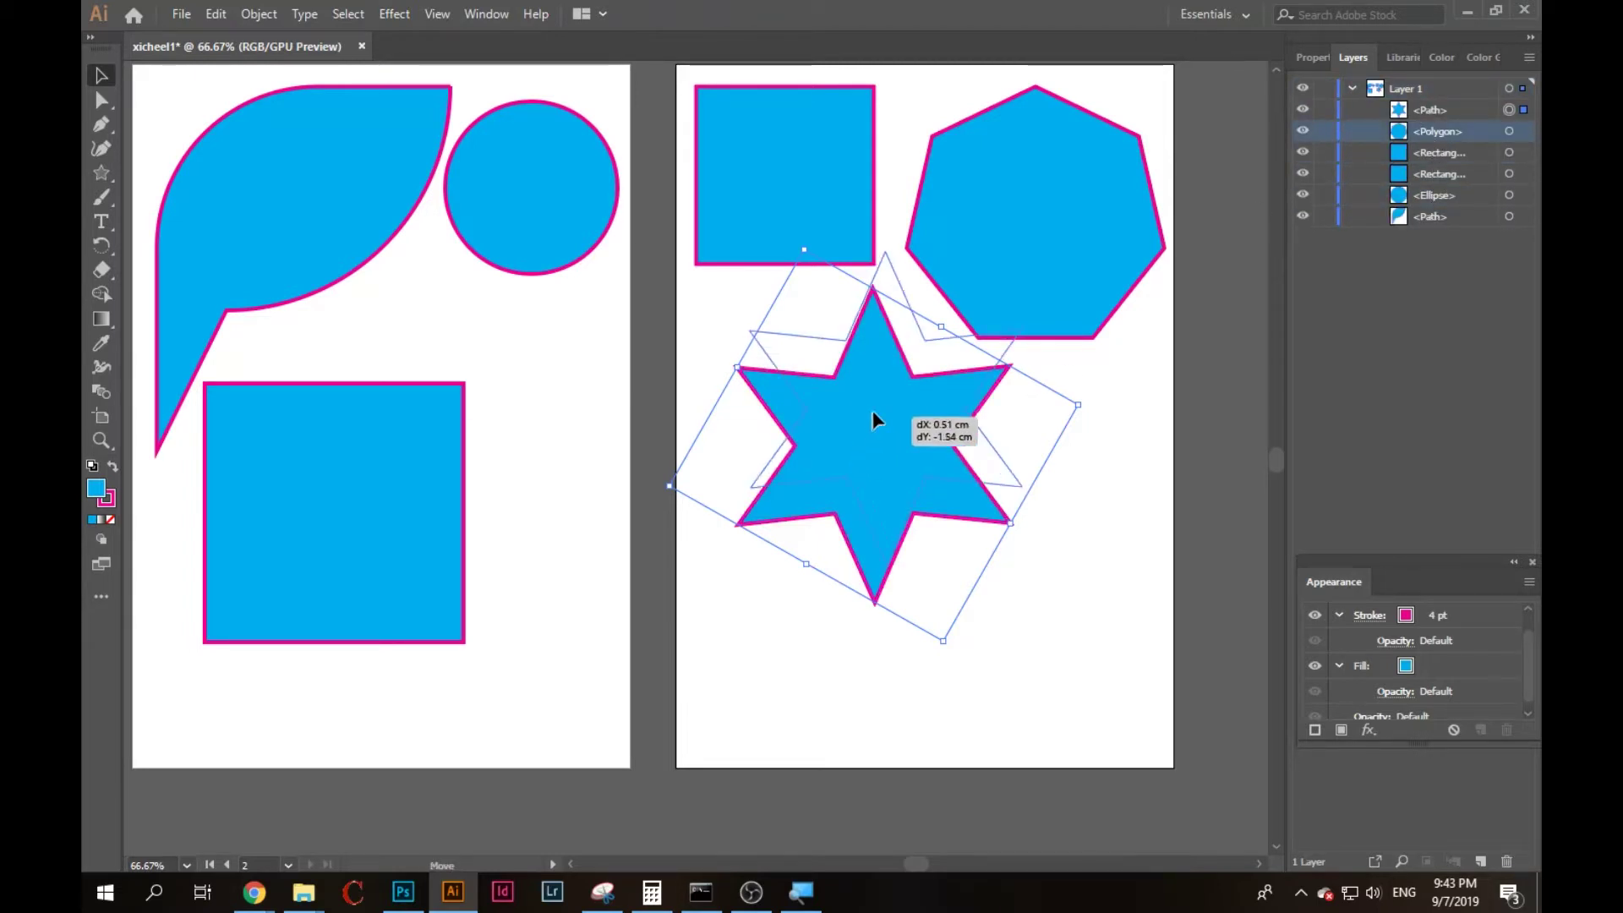
Move the star up and give it a dark red fill from the swatches.
left_click_drag(879, 411, 912, 322)
left_click(1308, 59)
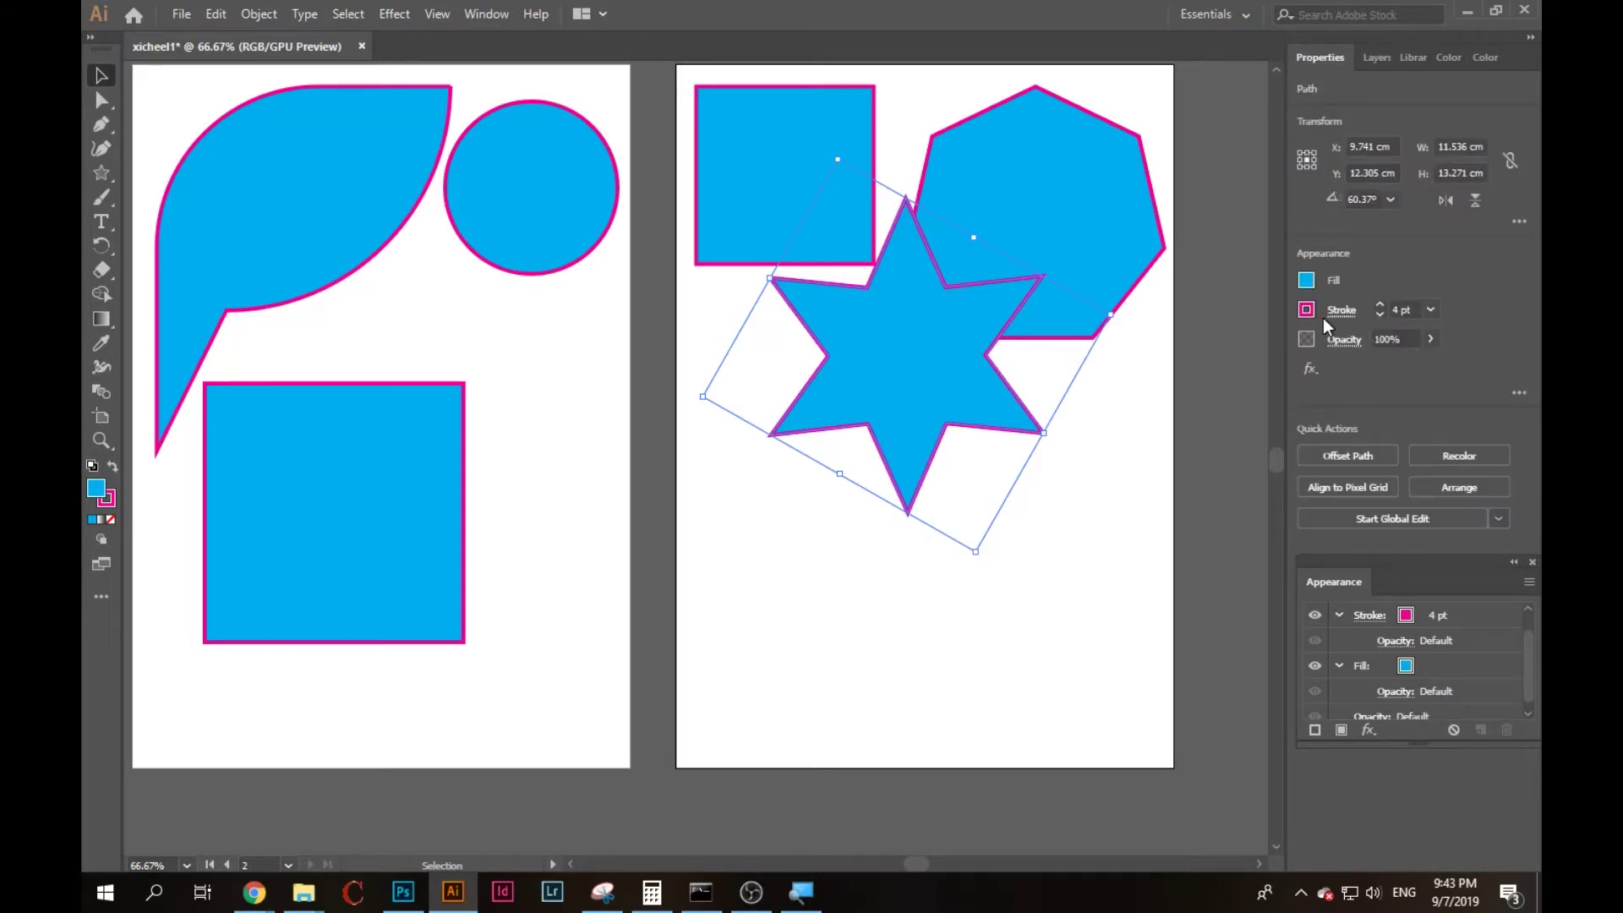
left_click(1307, 282)
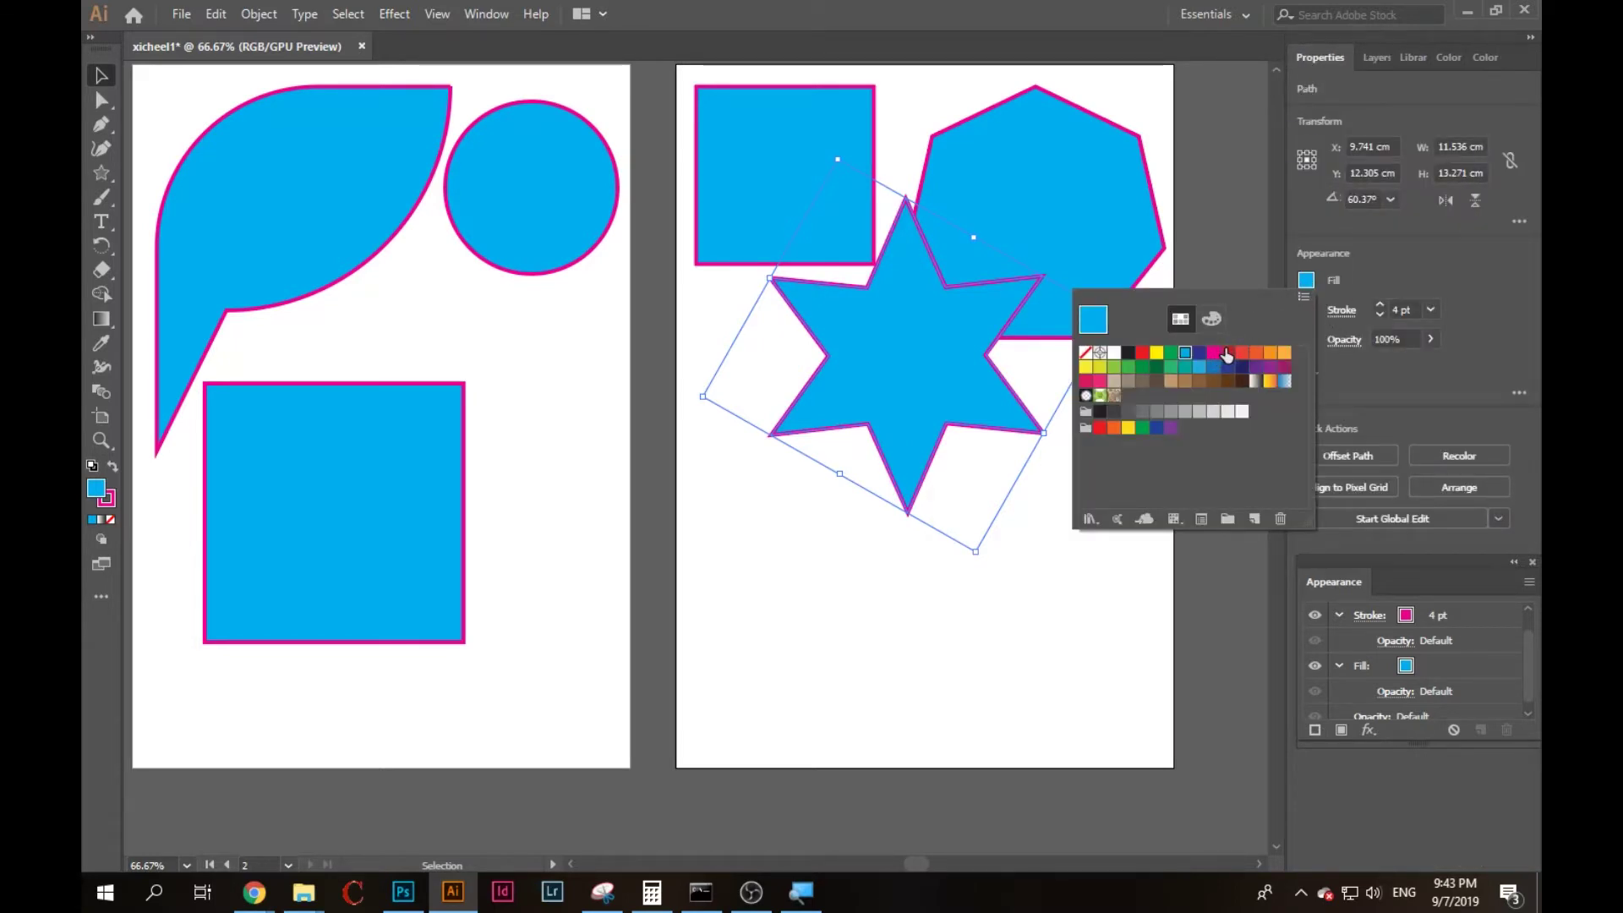
left_click(1227, 353)
Change the star's fill to orange and drag it up over the heptagon.
left_click(1009, 543)
left_click(969, 414)
left_click(1307, 282)
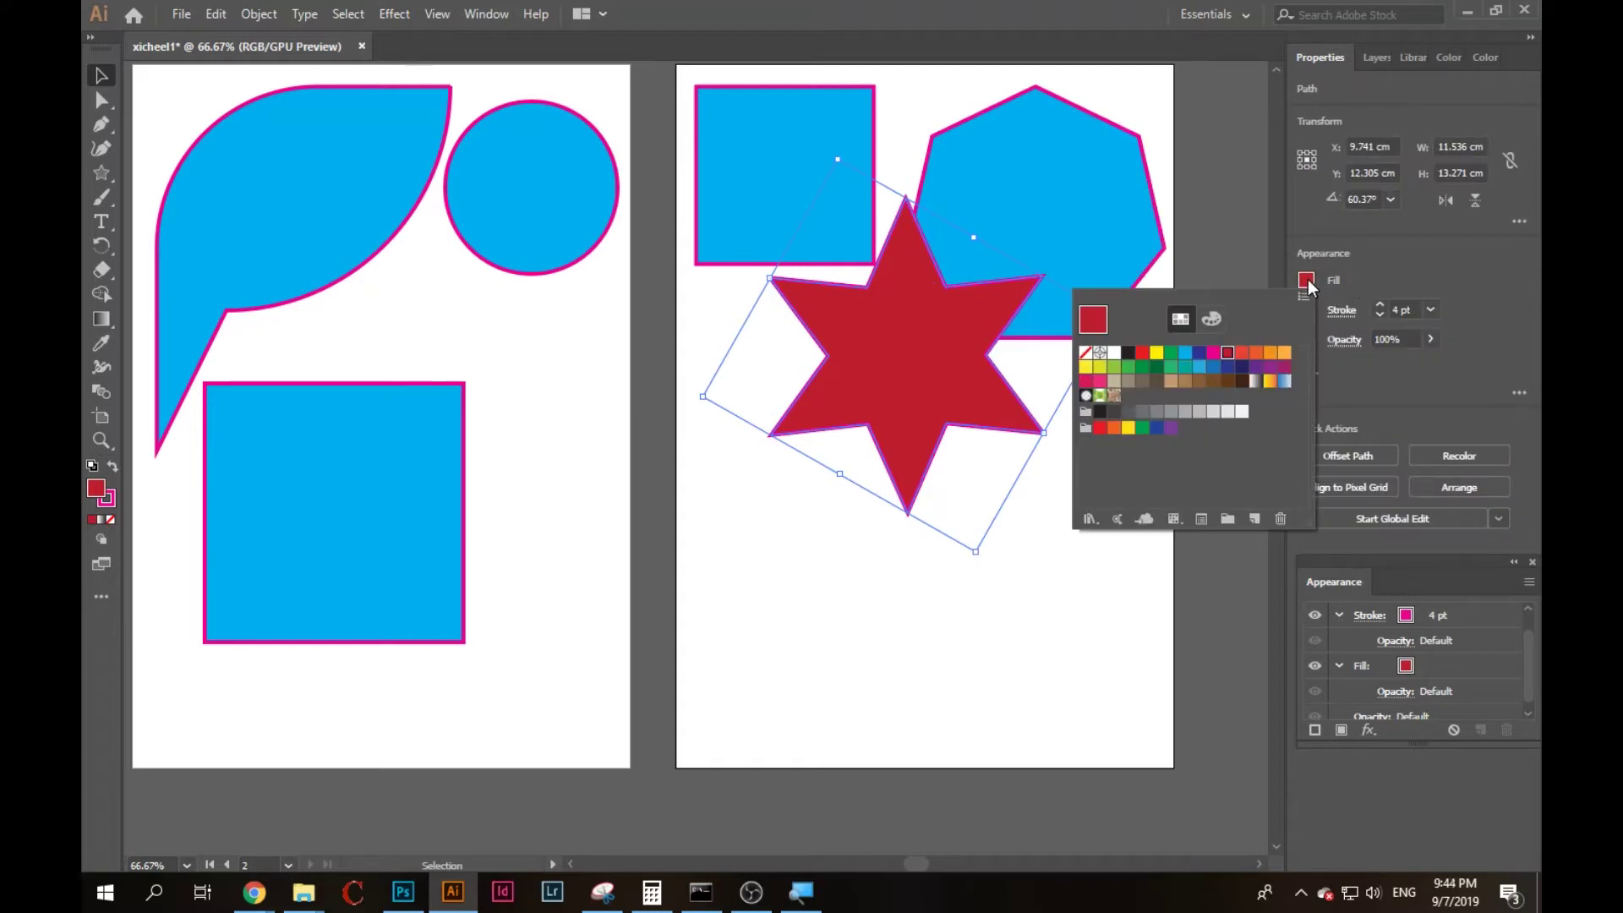
left_click(1257, 353)
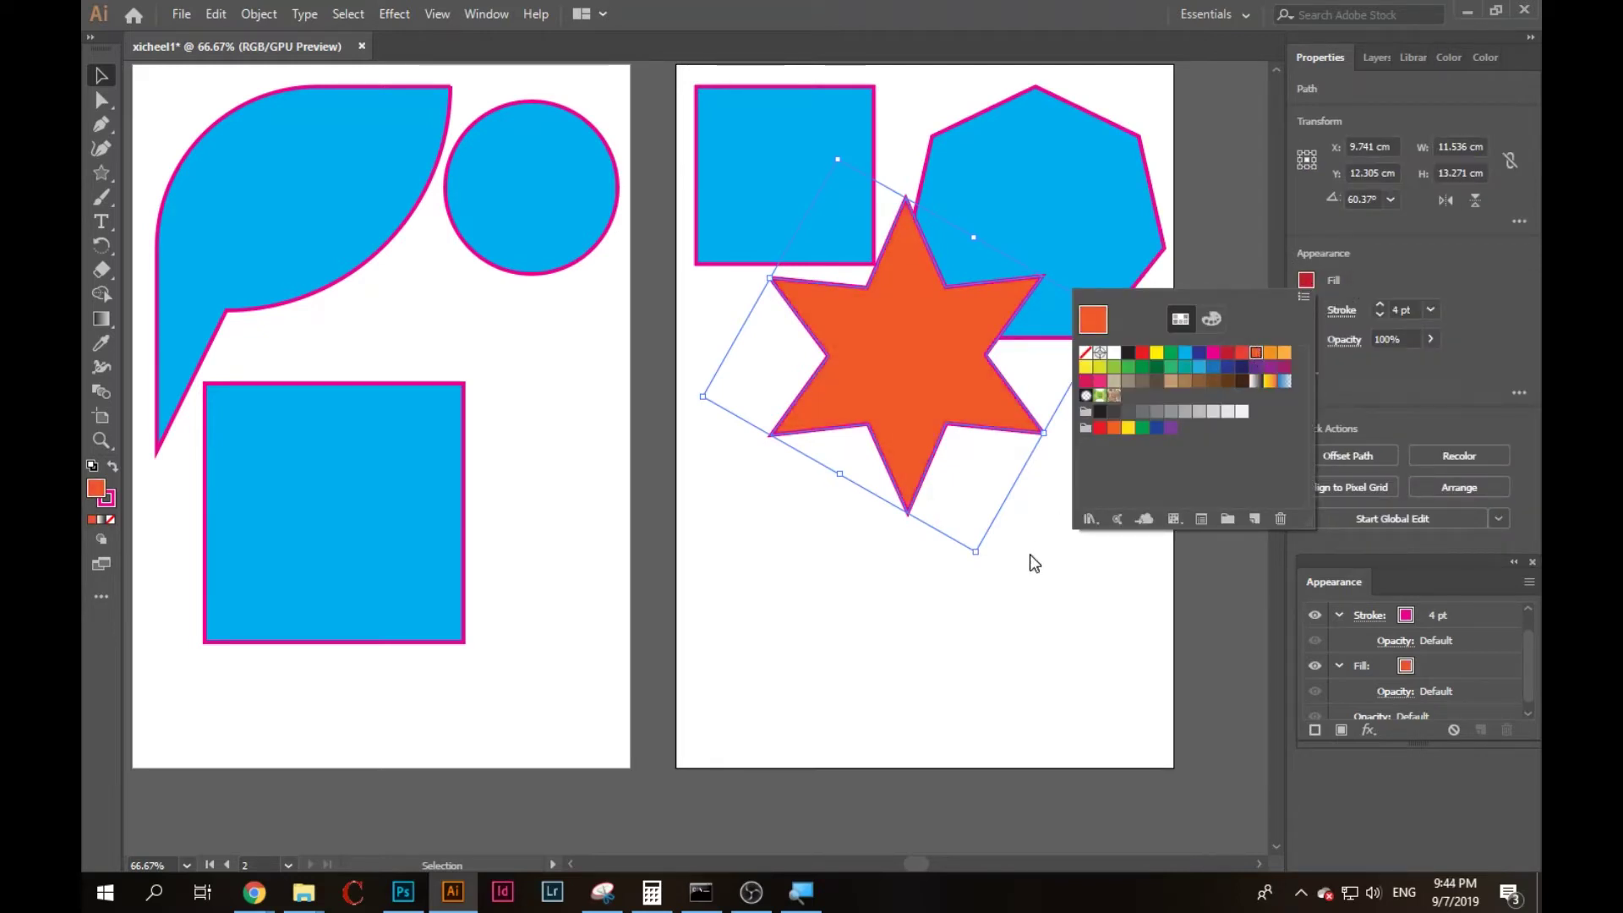
left_click(1057, 493)
left_click(930, 417)
mouse_move(888, 388)
left_mouse_down()
mouse_move(968, 353)
mouse_move(924, 326)
left_mouse_up()
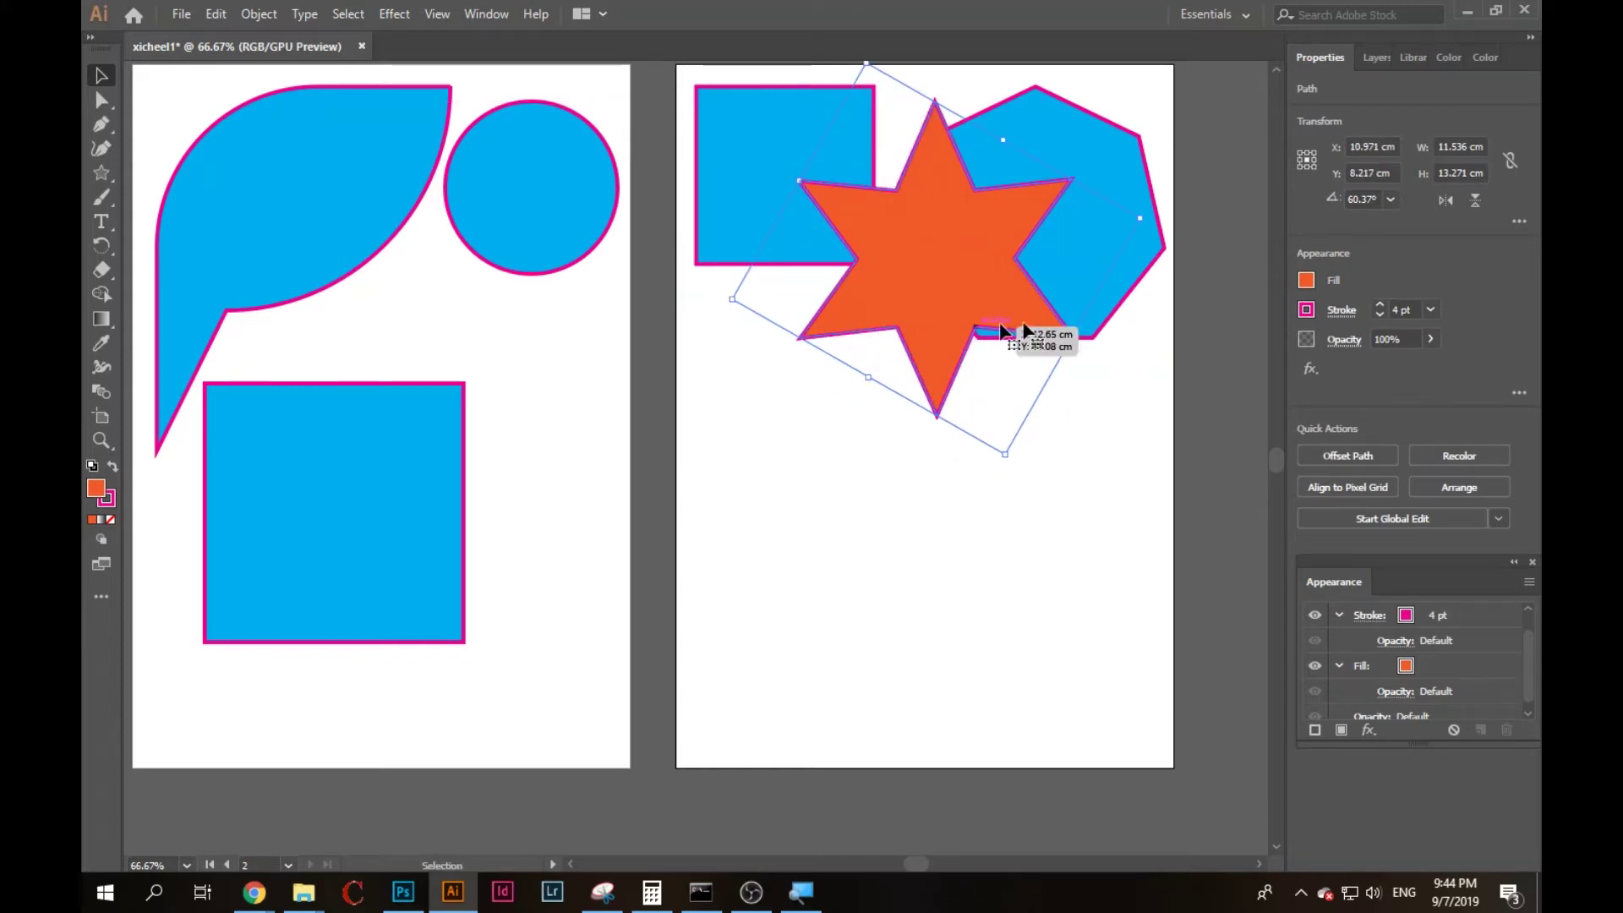
In the Layers panel, drag the star's row below the square and heptagon.
left_click(1376, 57)
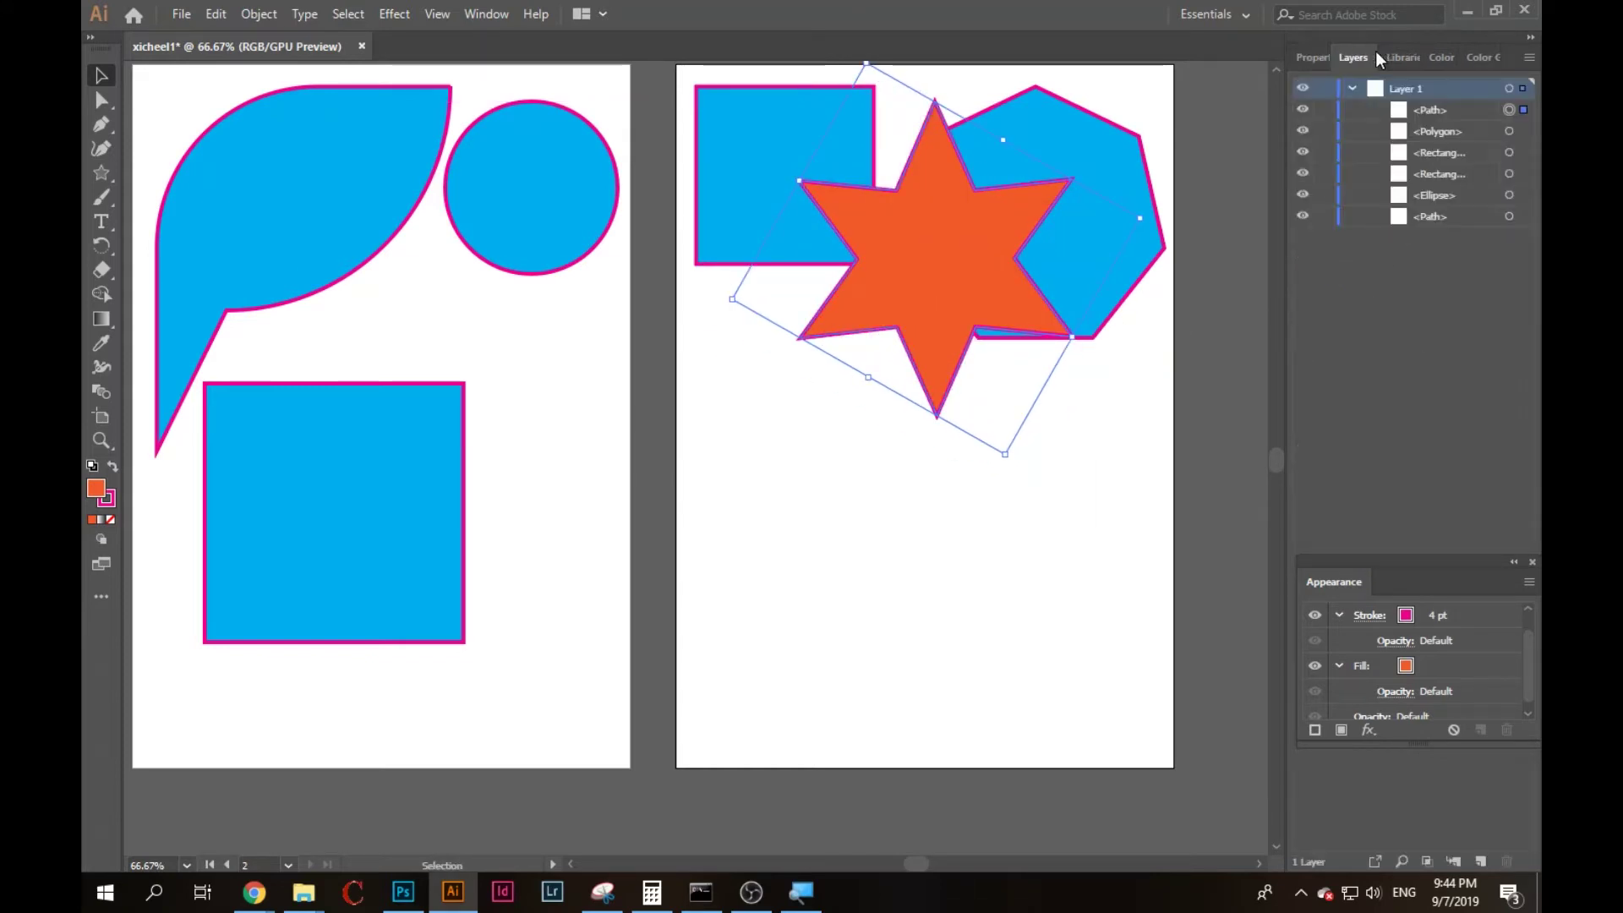
left_click(1427, 112)
left_click_drag(1434, 116, 1430, 217)
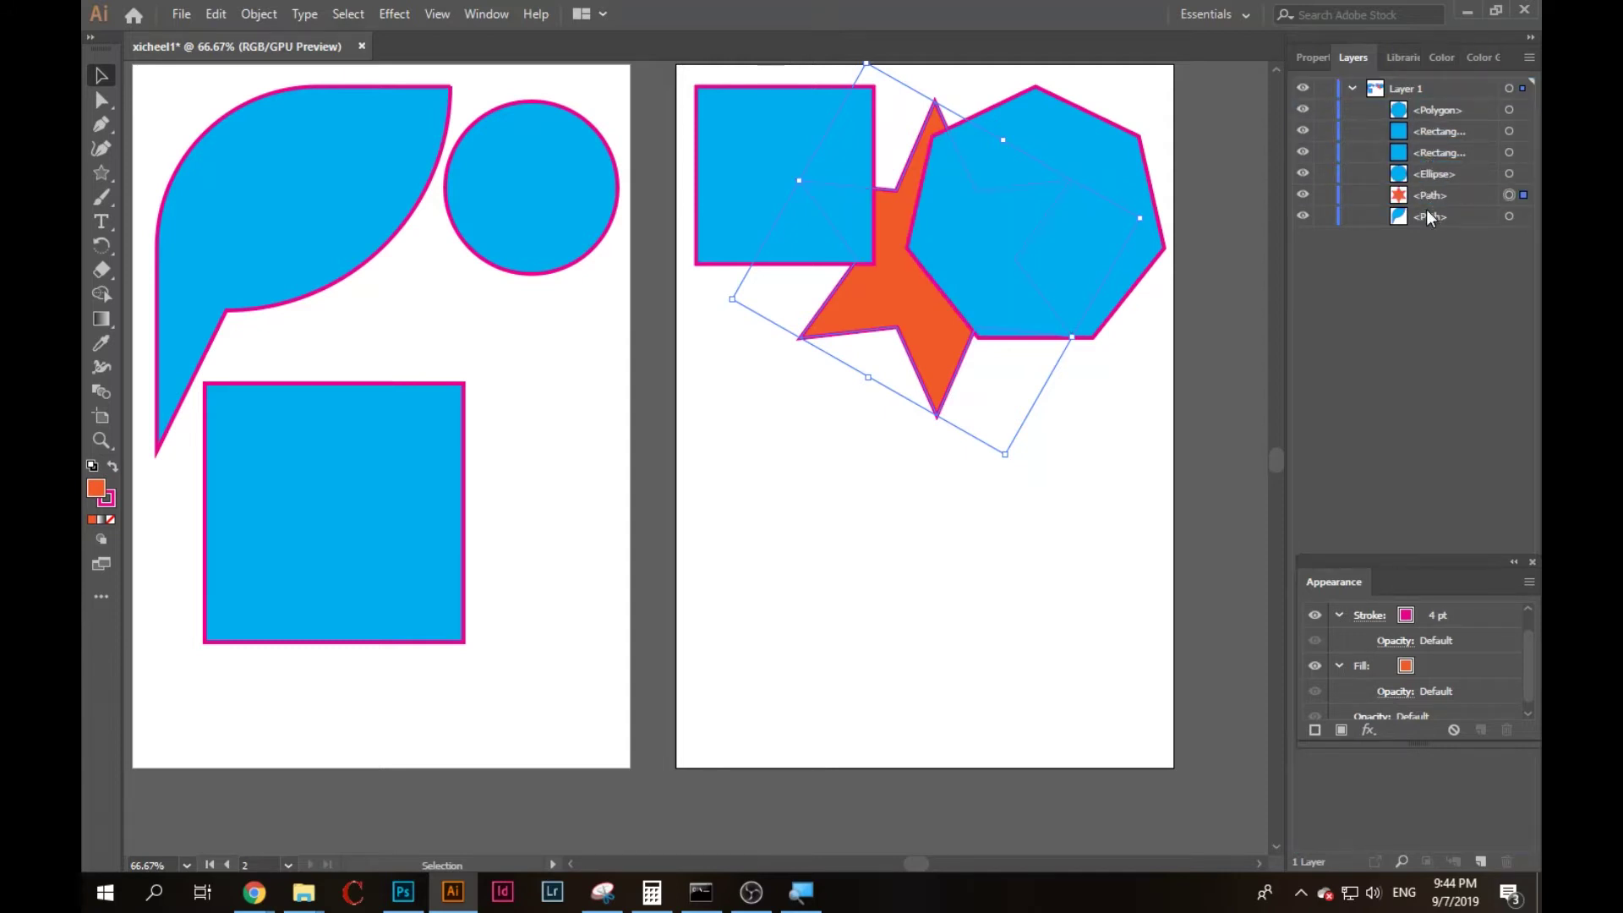
left_click(901, 553)
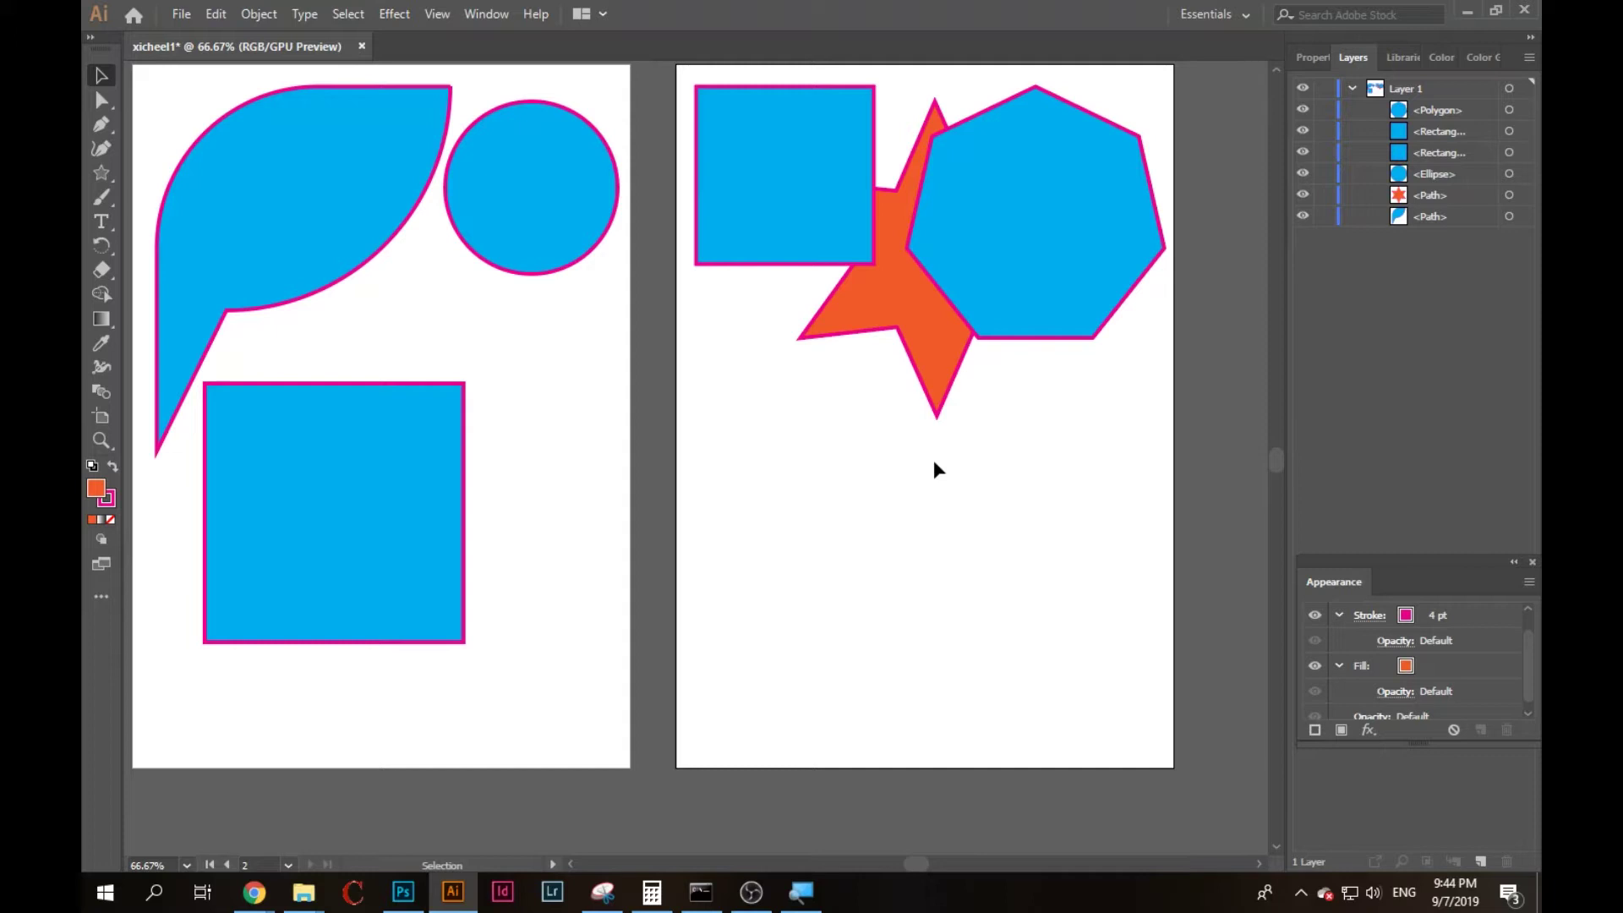
Undo and redo to reverse accidental changes to the star's stacking.
key("ctrl+z")
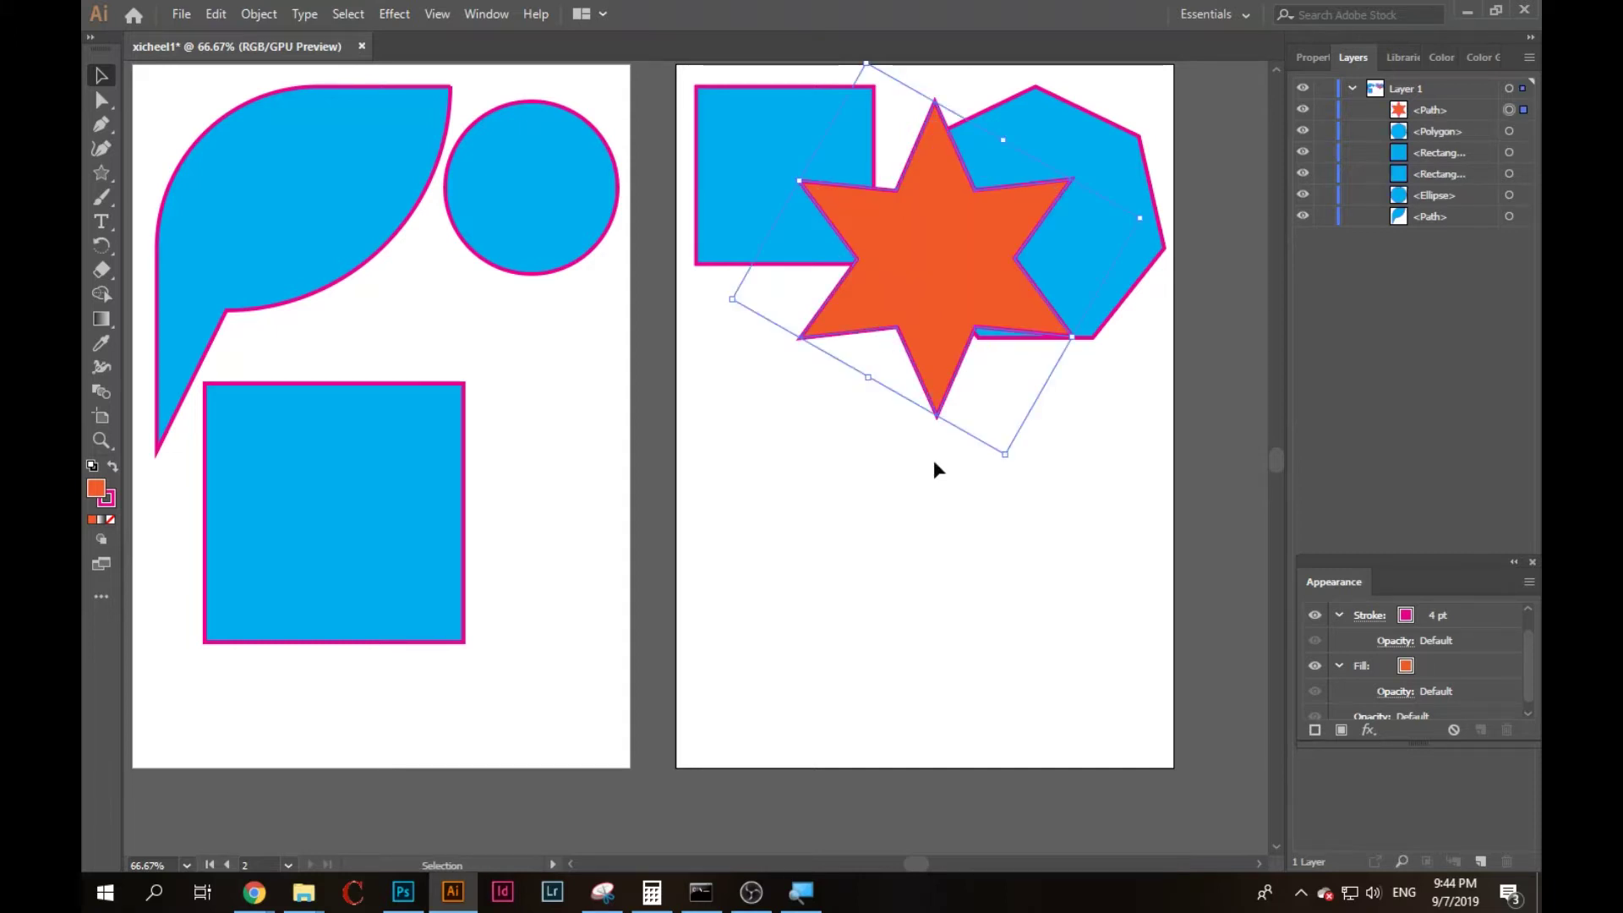
key("a")
key("ctrl+z")
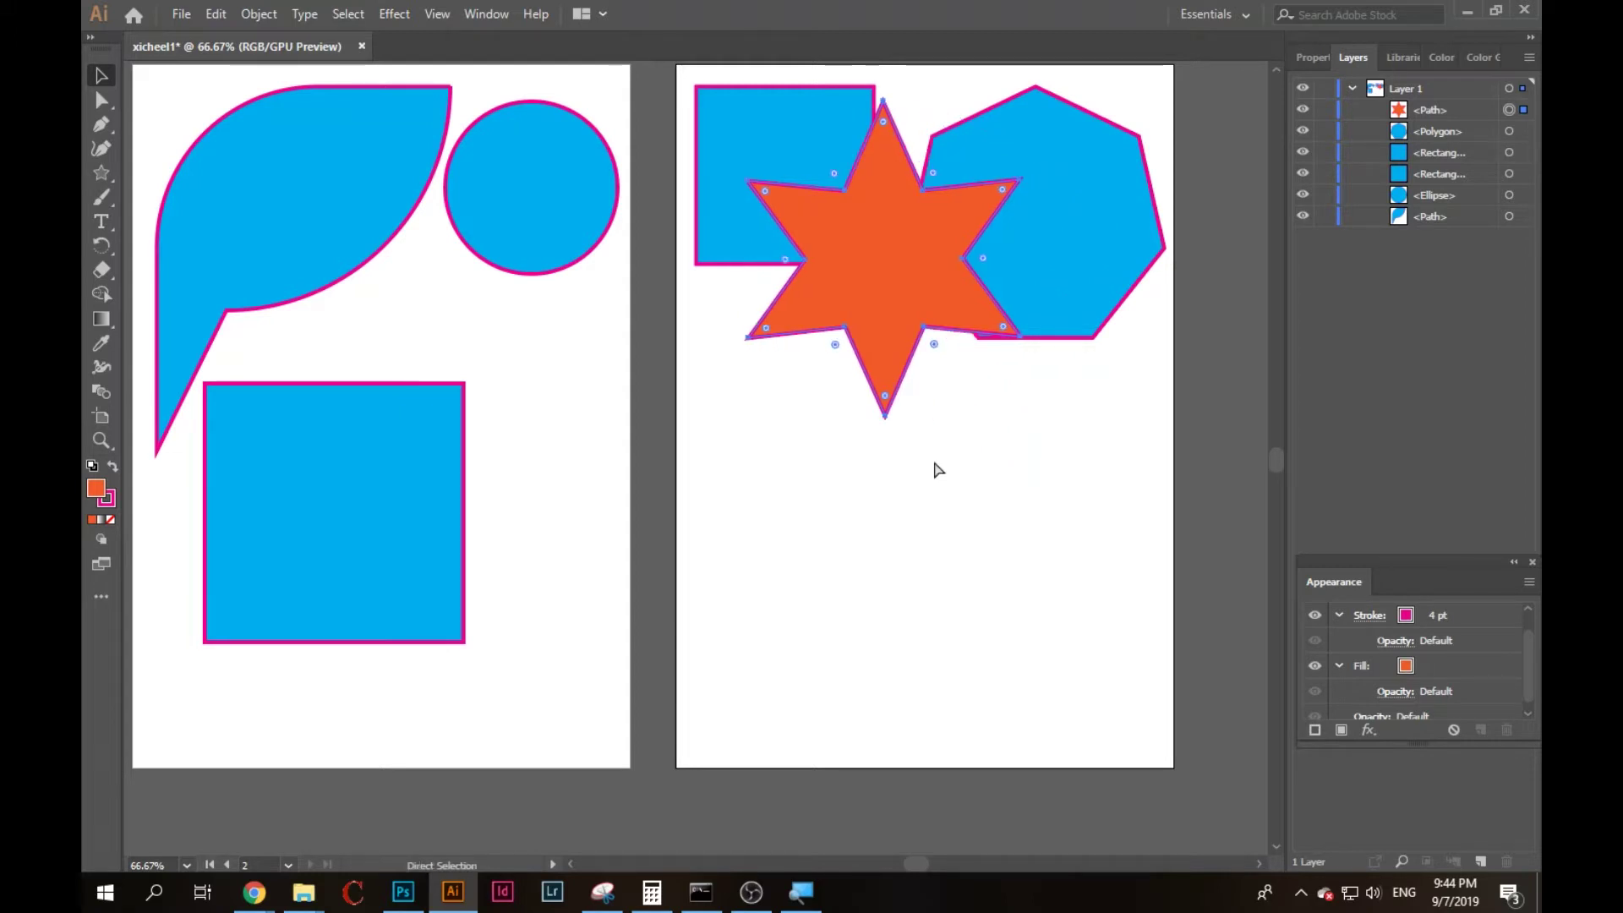
key("ctrl+z")
key("ctrl+z")
key("ctrl+z")
key("ctrl+z")
key("ctrl+z")
key("ctrl+shift+z")
key("ctrl+z")
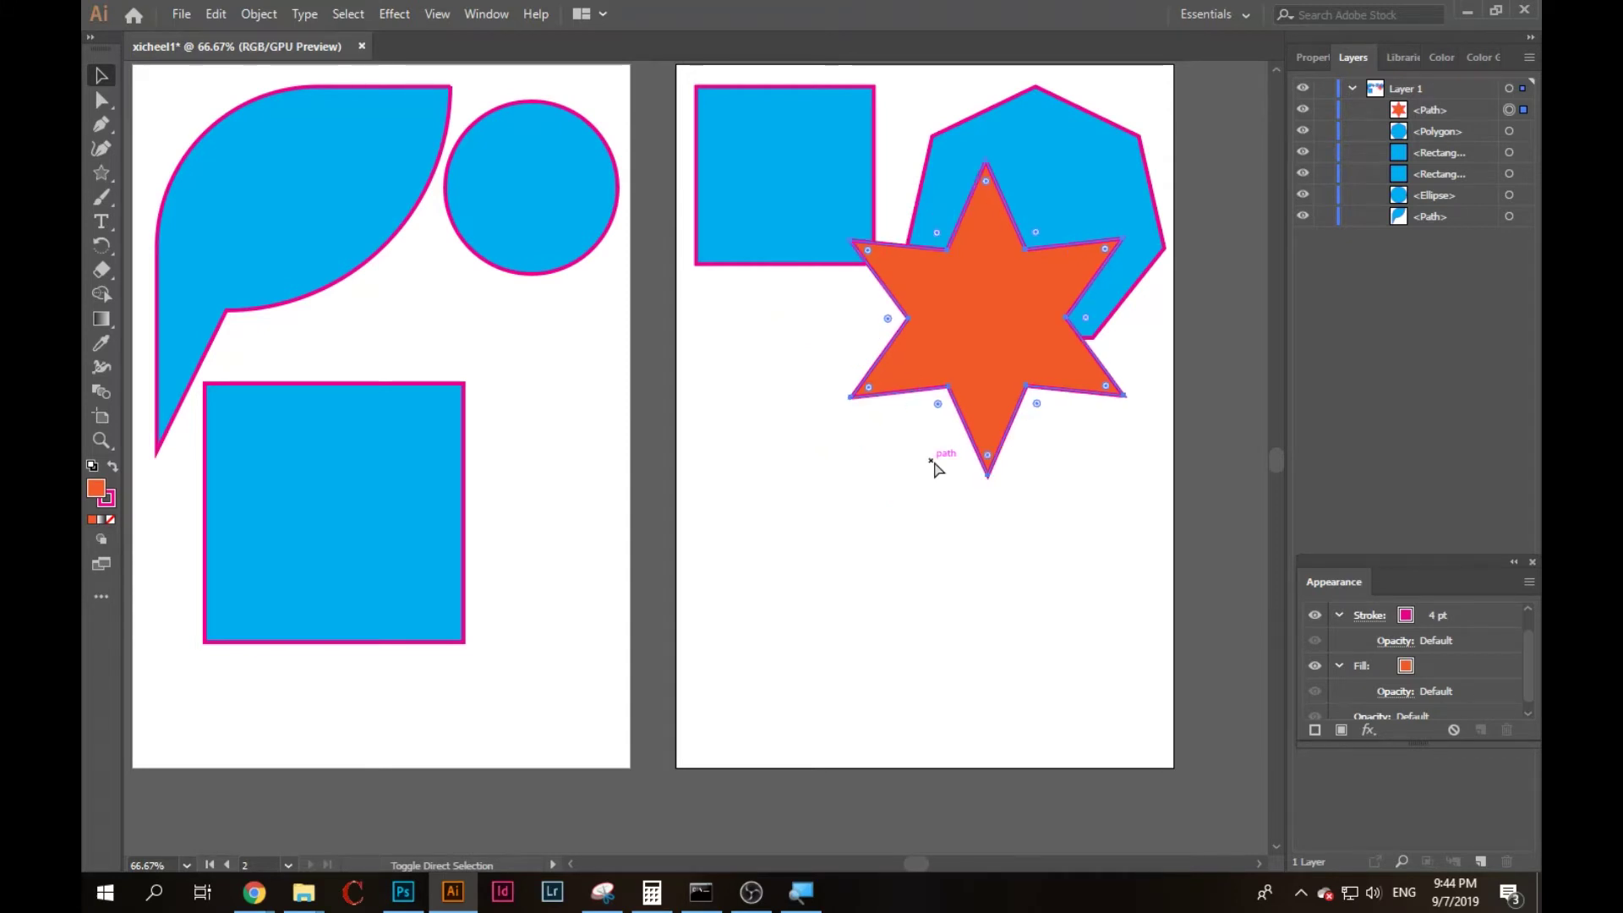
key("ctrl+z")
key("ctrl+z")
key("ctrl+z")
key("ctrl+z")
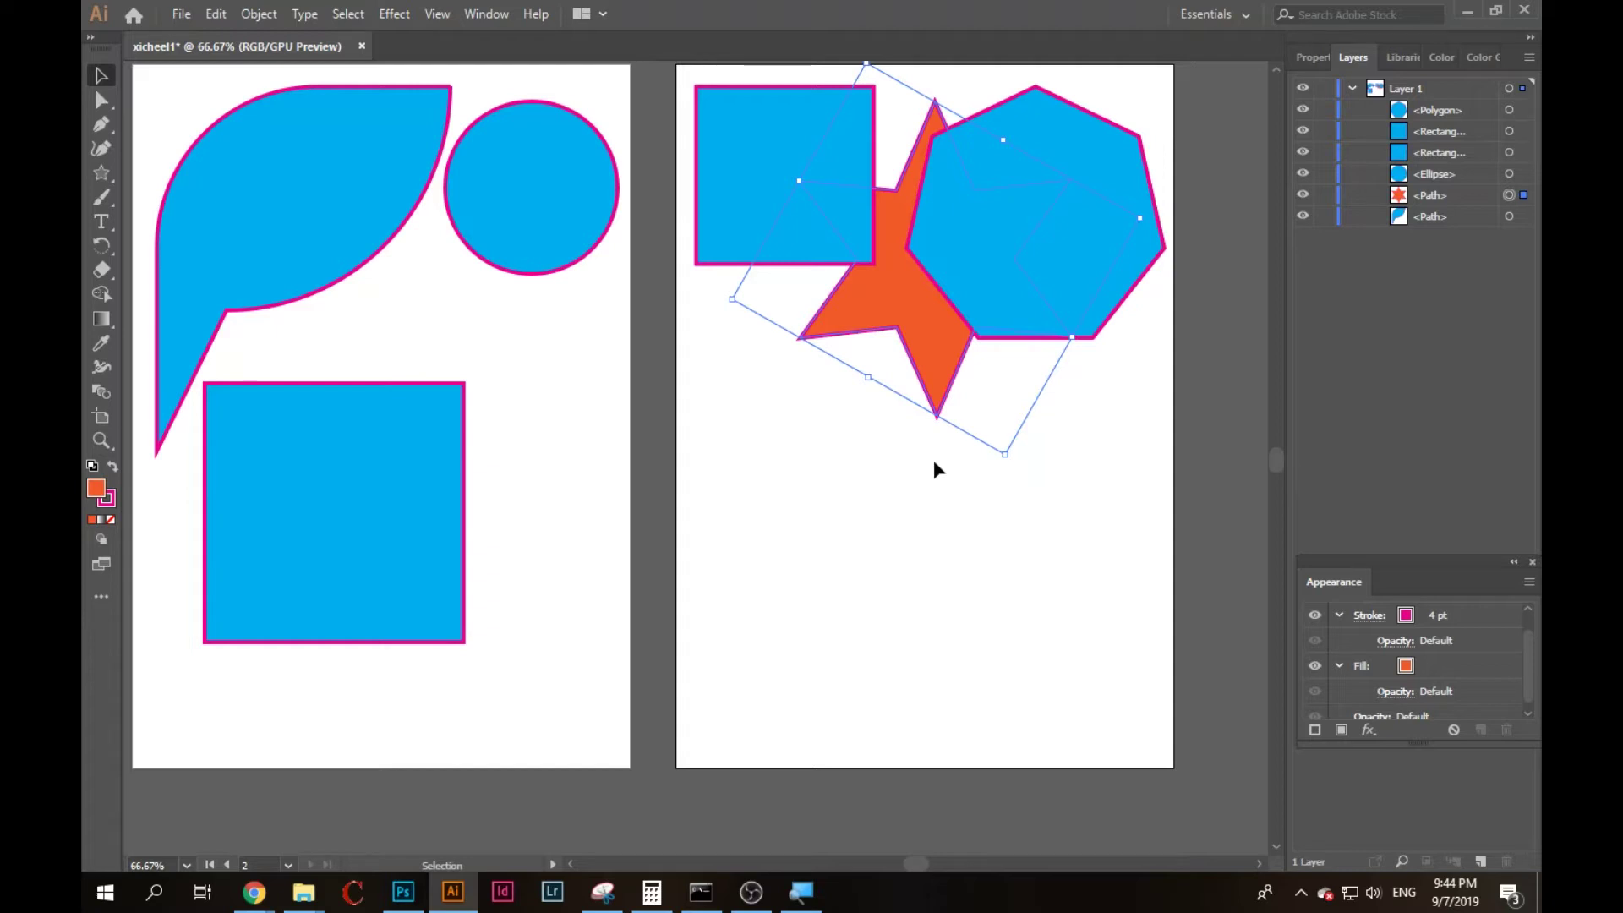
Nudge the orange star slightly left.
left_click(923, 494)
left_click(926, 357)
left_click(908, 521)
left_click_drag(903, 318, 866, 318)
Move the circle, left square and teardrop from artboard 1 onto artboard 2.
double_click(568, 215)
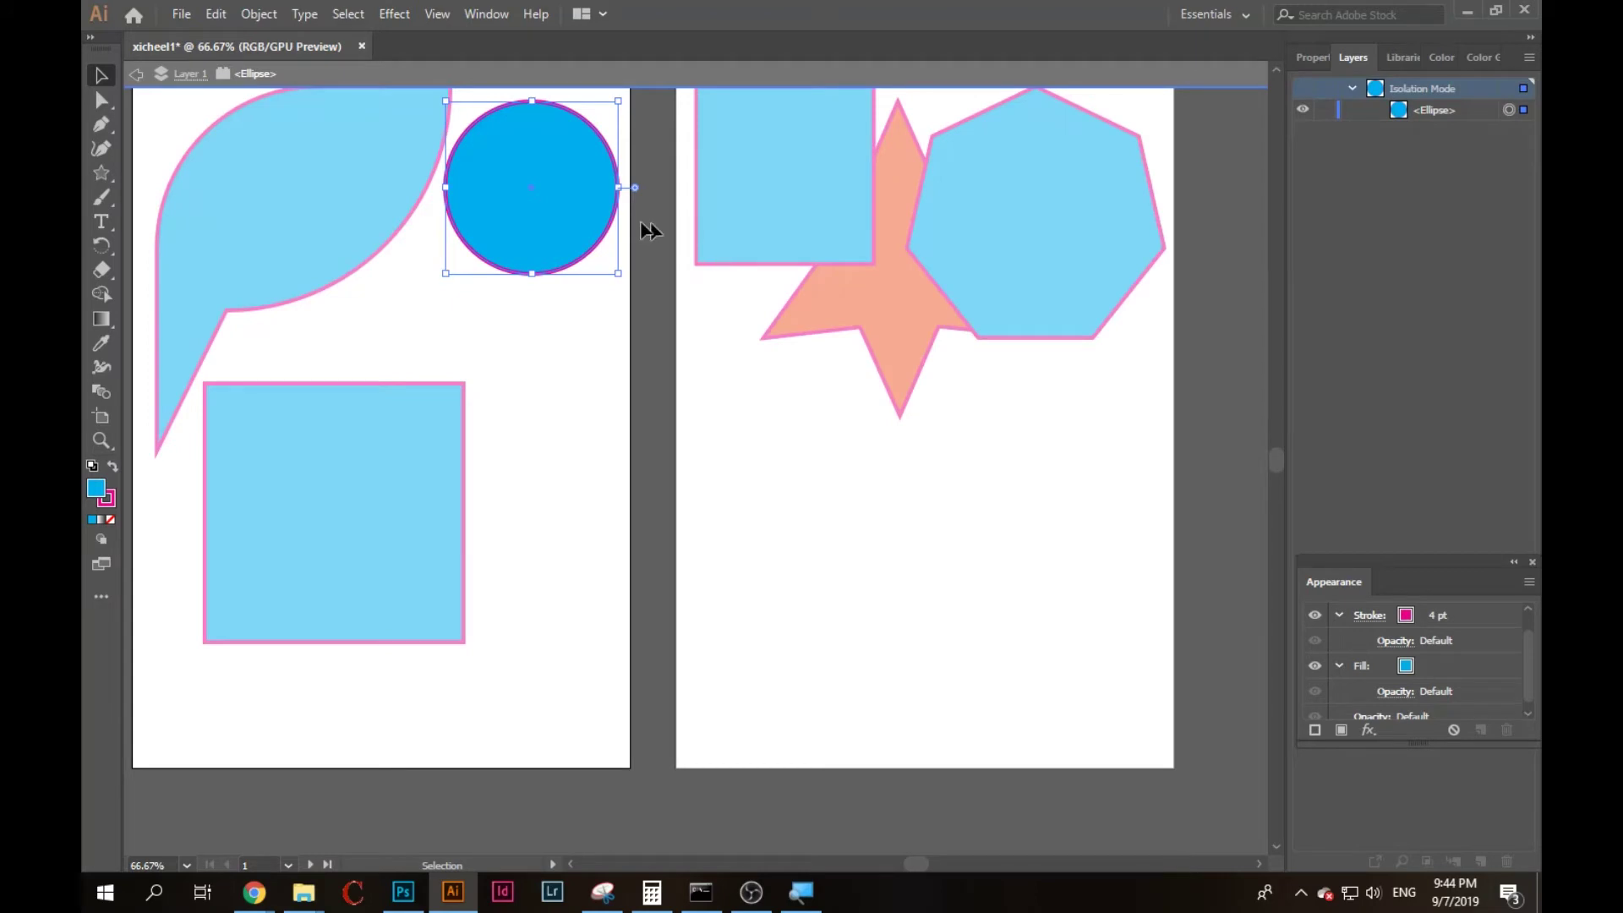
double_click(583, 393)
left_click_drag(698, 256, 693, 254)
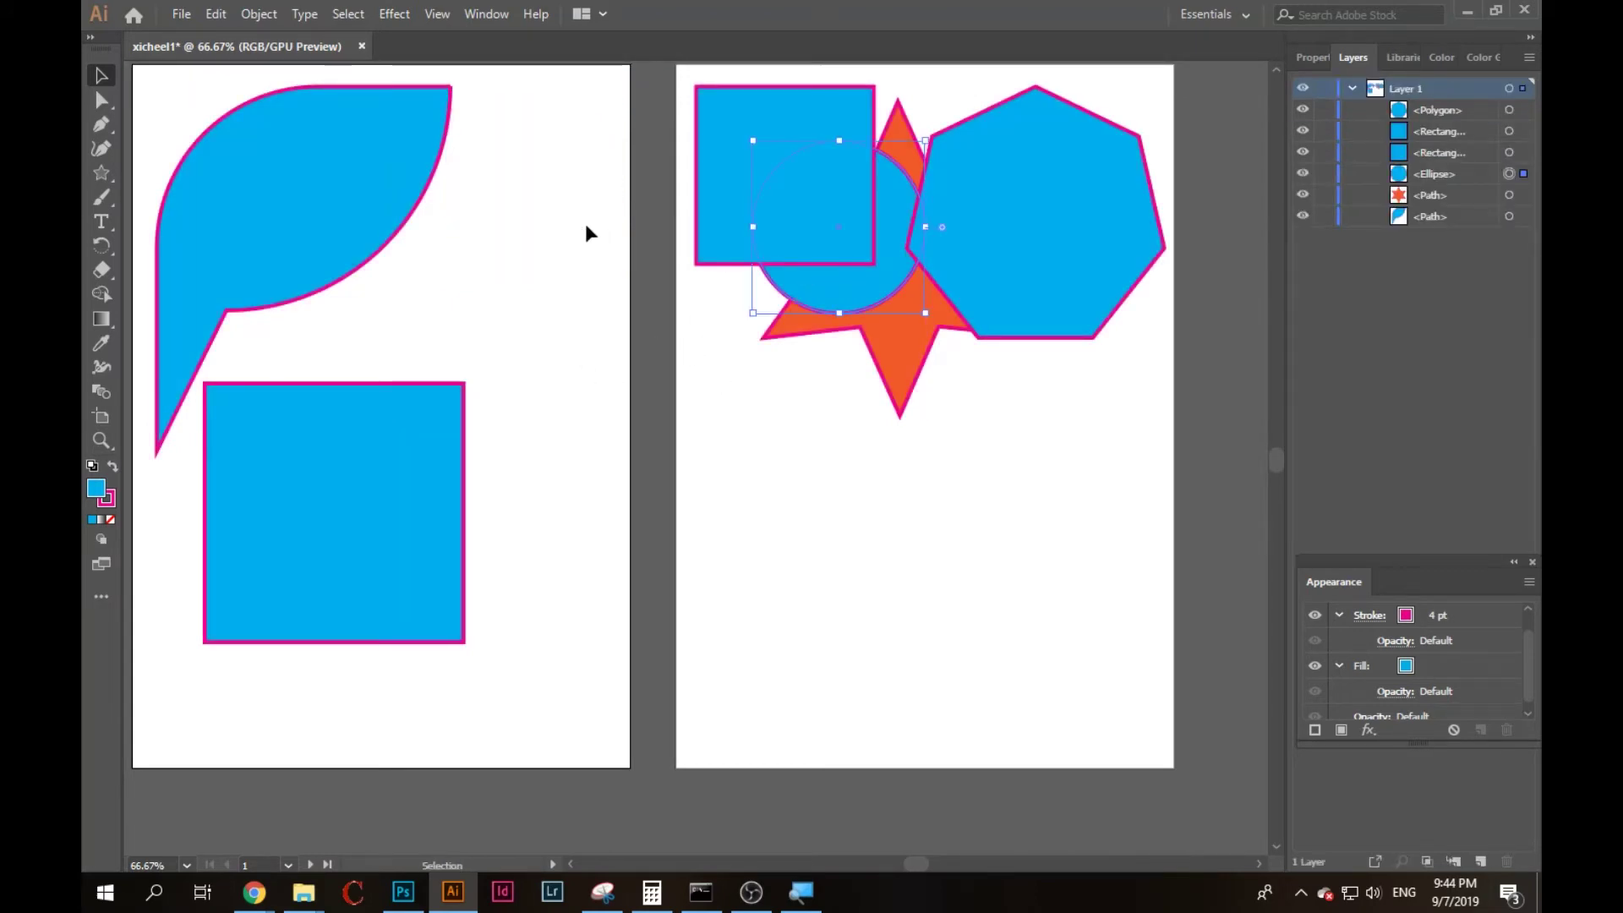
left_click_drag(436, 447, 1042, 184)
left_click_drag(371, 194, 898, 171)
Adjust the star's row in the Layers panel and reselect the orange star.
left_click(911, 372)
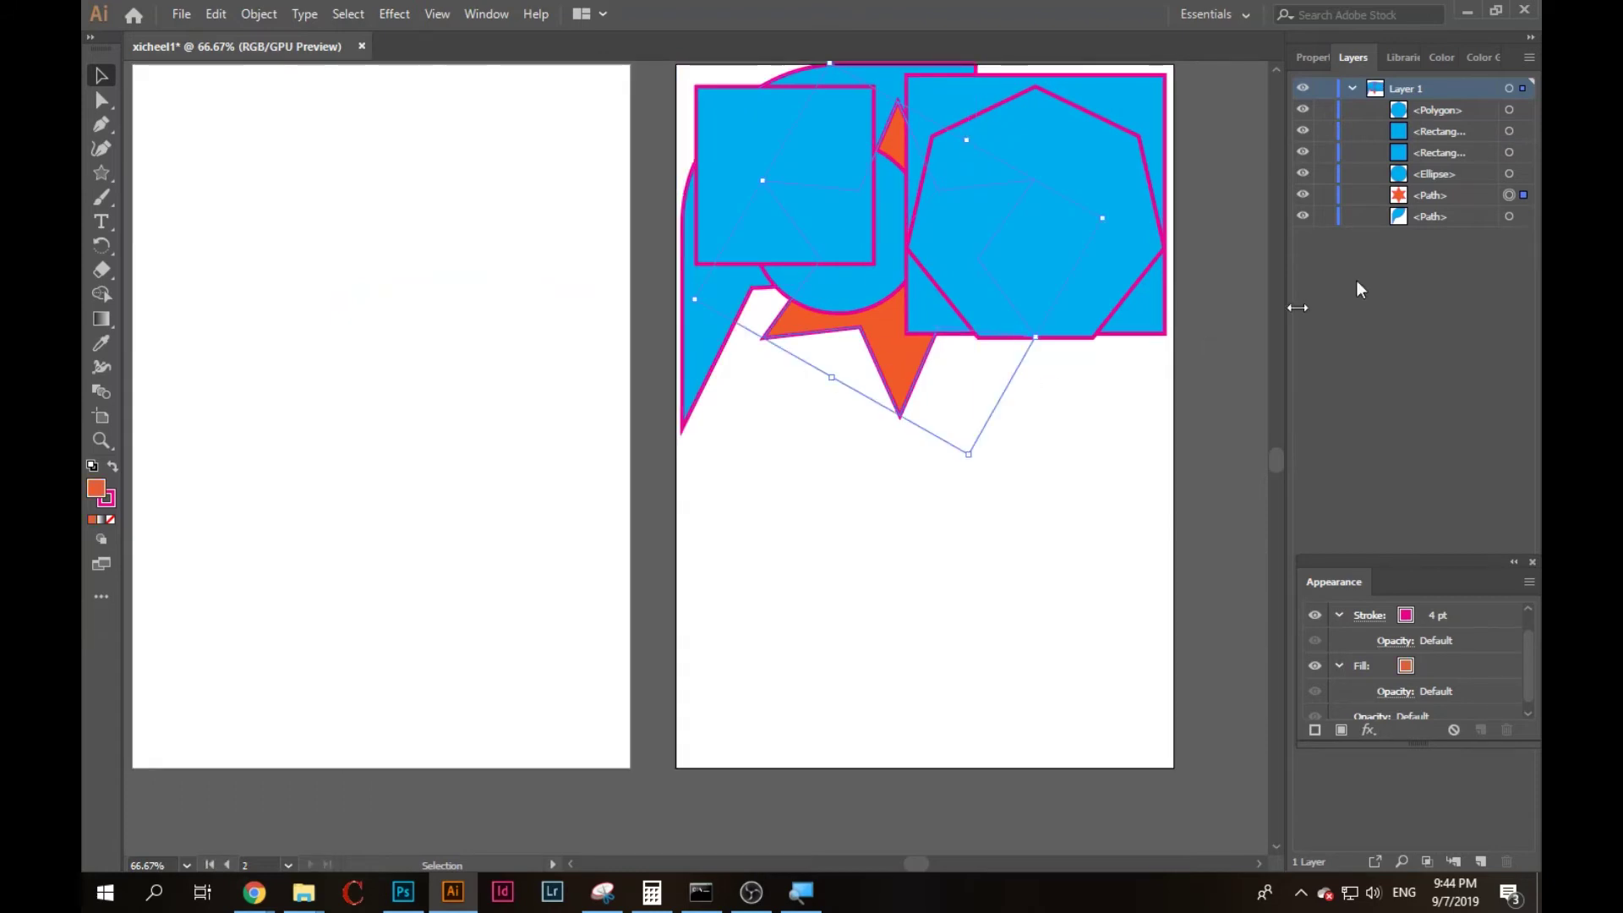
mouse_move(1432, 196)
left_mouse_down()
mouse_move(1419, 108)
mouse_move(1429, 206)
left_mouse_up()
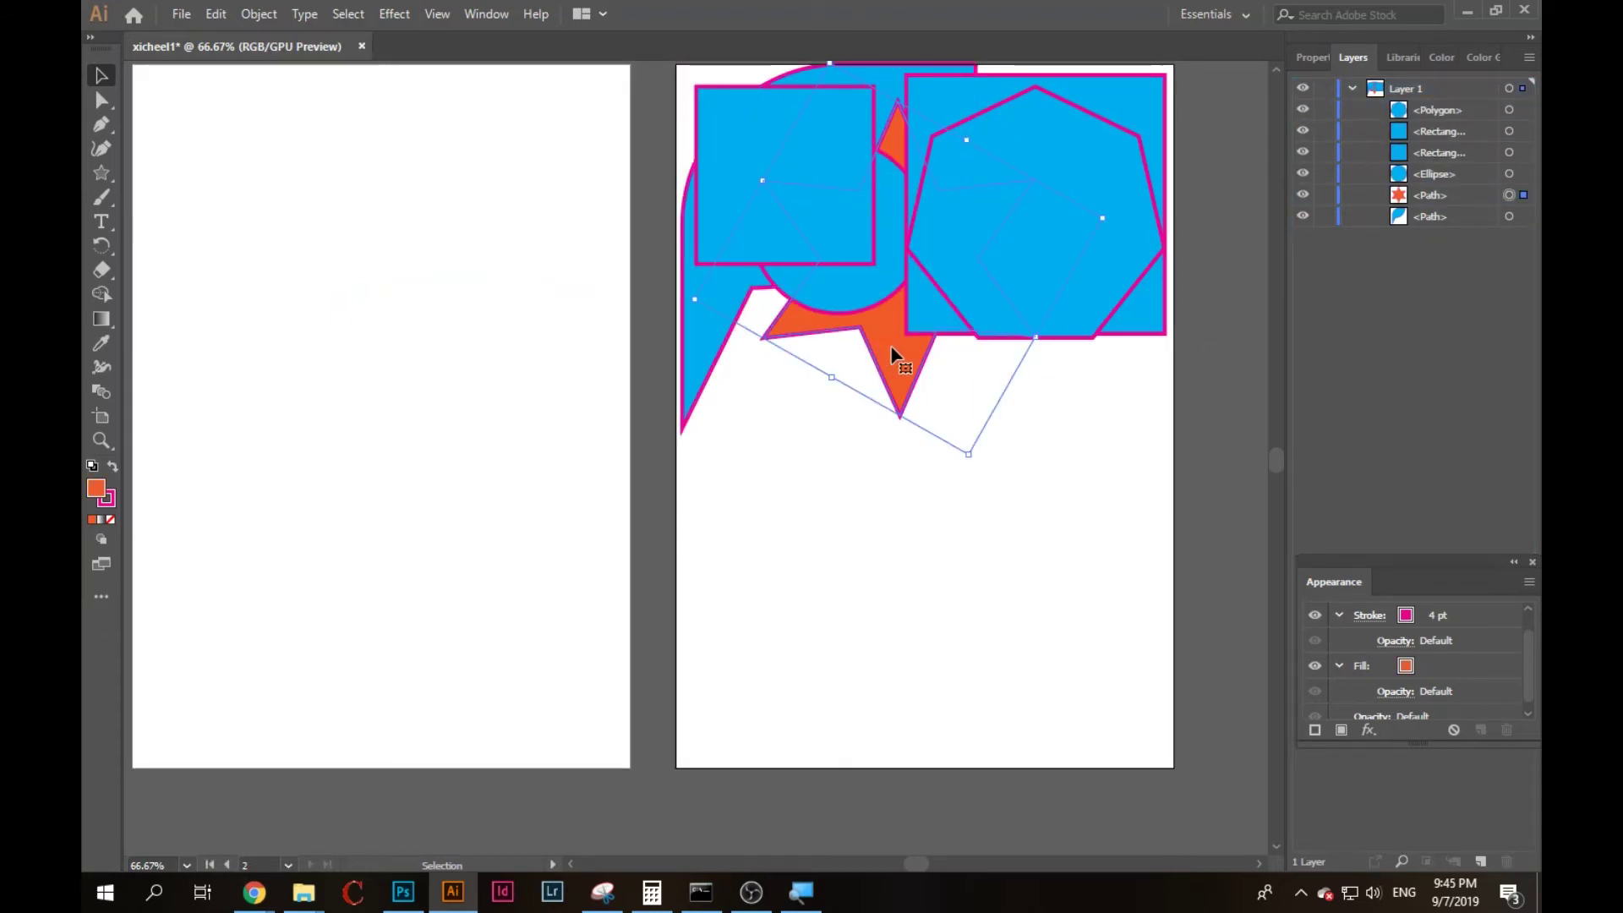
left_click(894, 494)
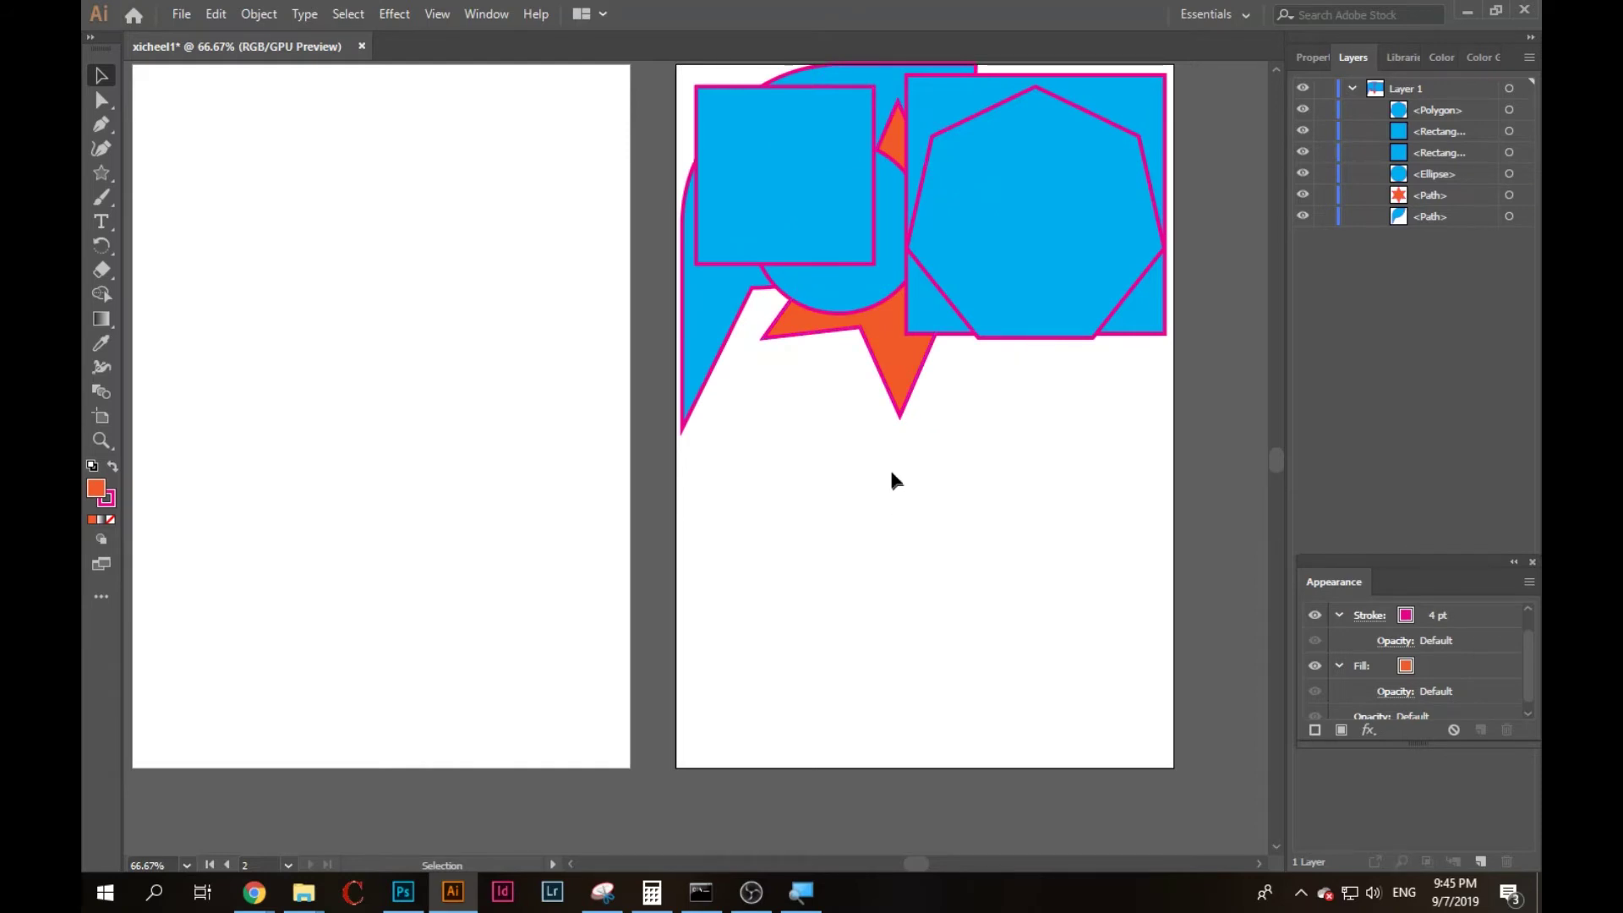
left_click(903, 368)
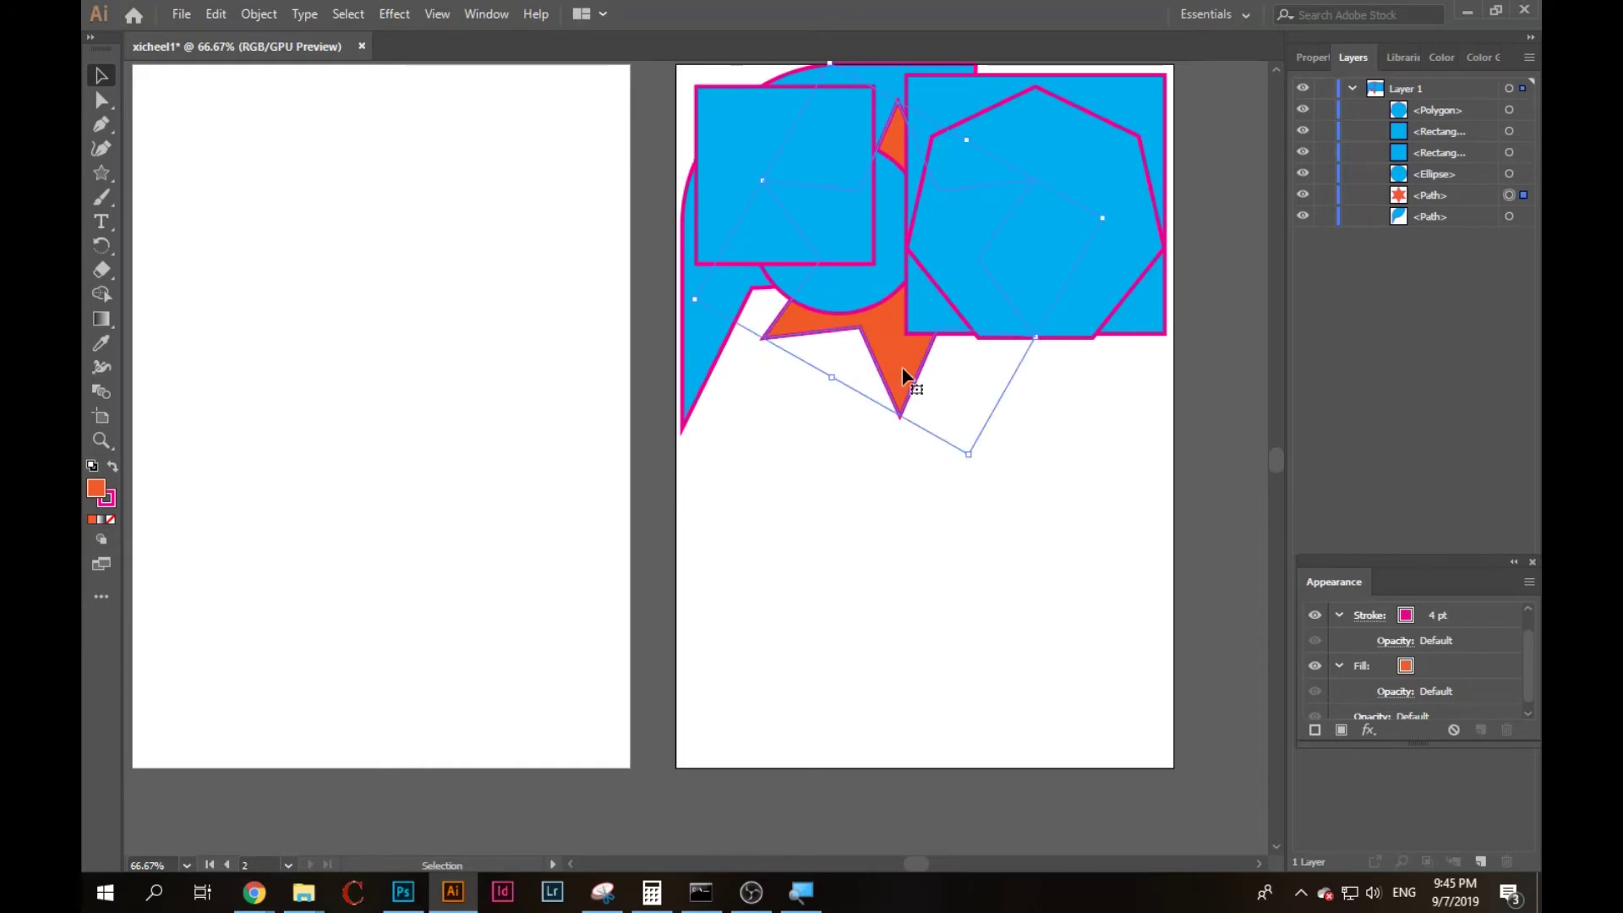
Bring the star to the front via Arrange and reposition it.
right_click(902, 369)
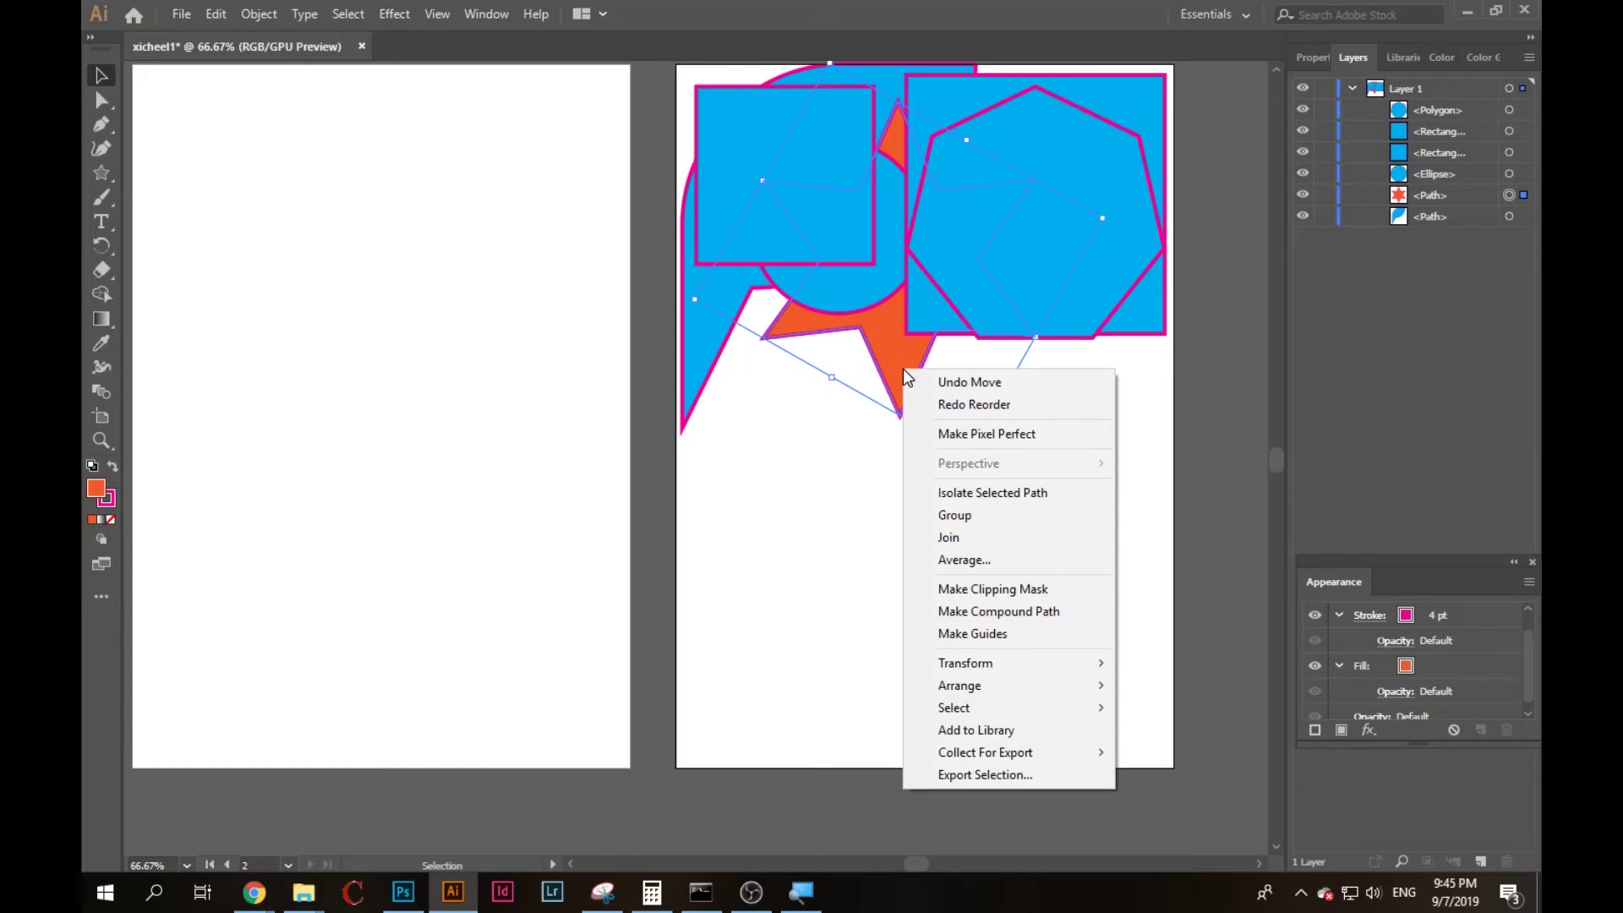
mouse_move(960, 685)
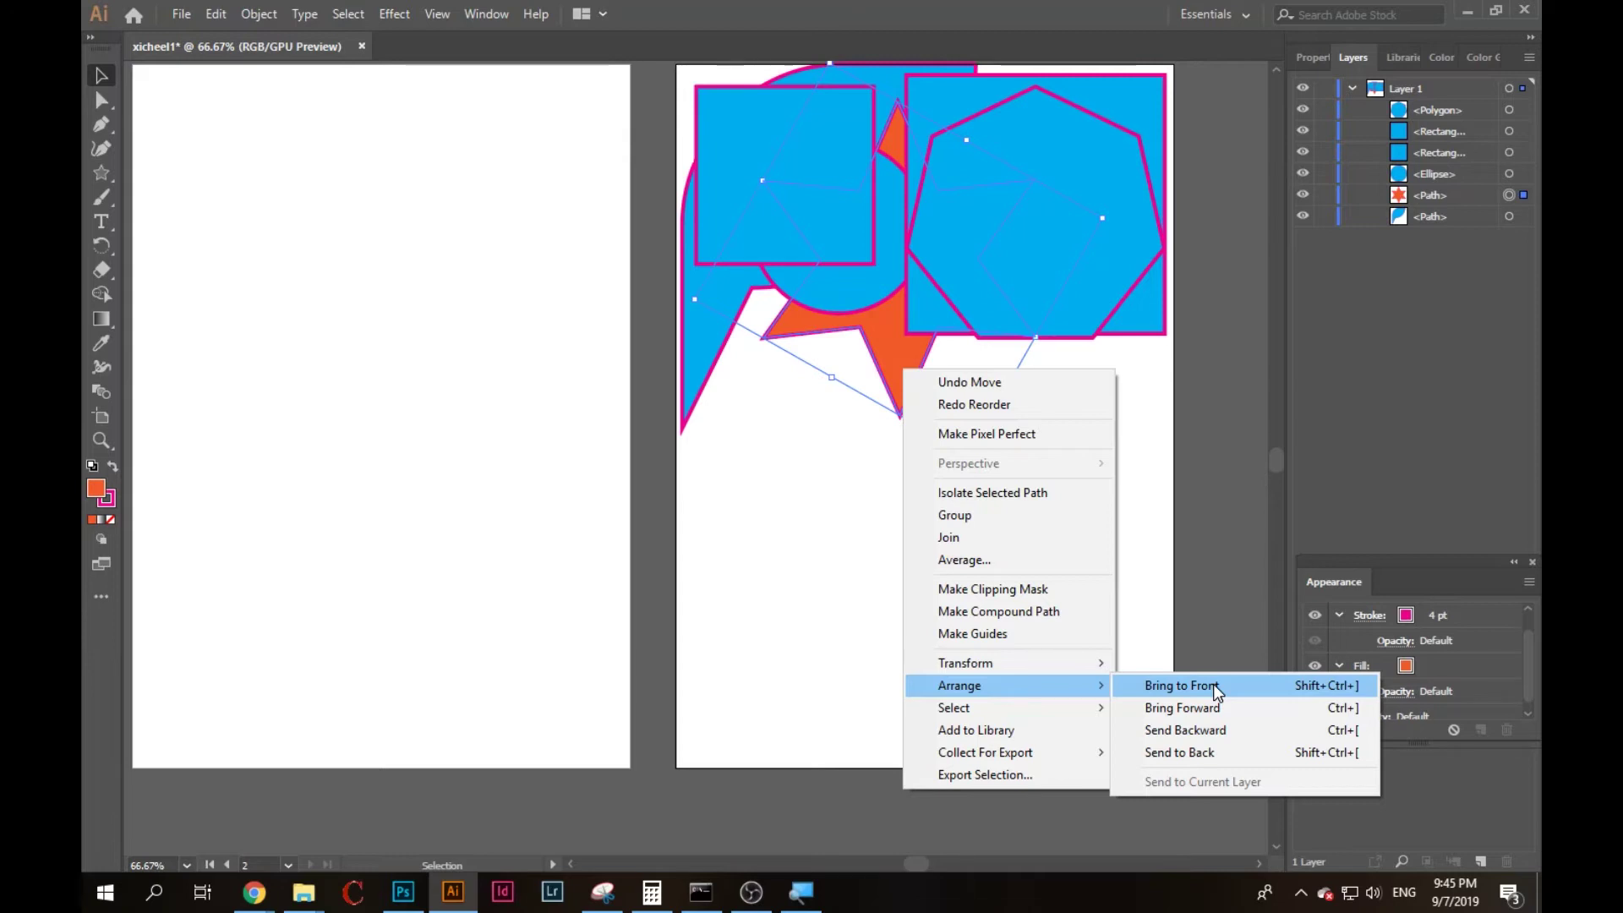
left_click(1214, 683)
left_click_drag(864, 309, 871, 262)
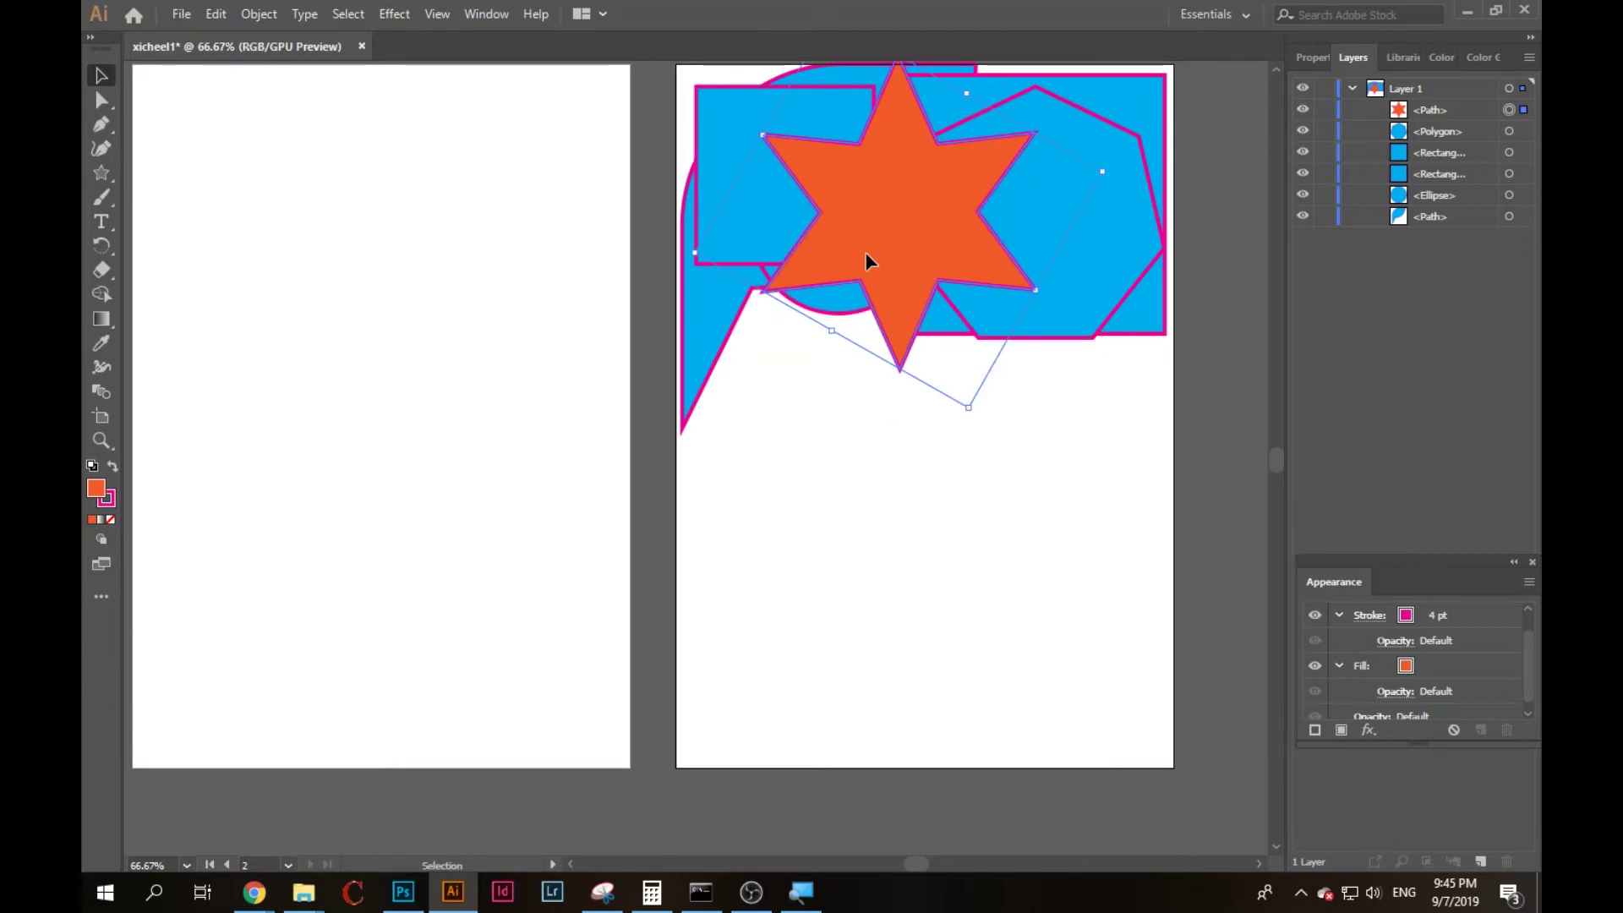
left_click_drag(963, 197, 841, 387)
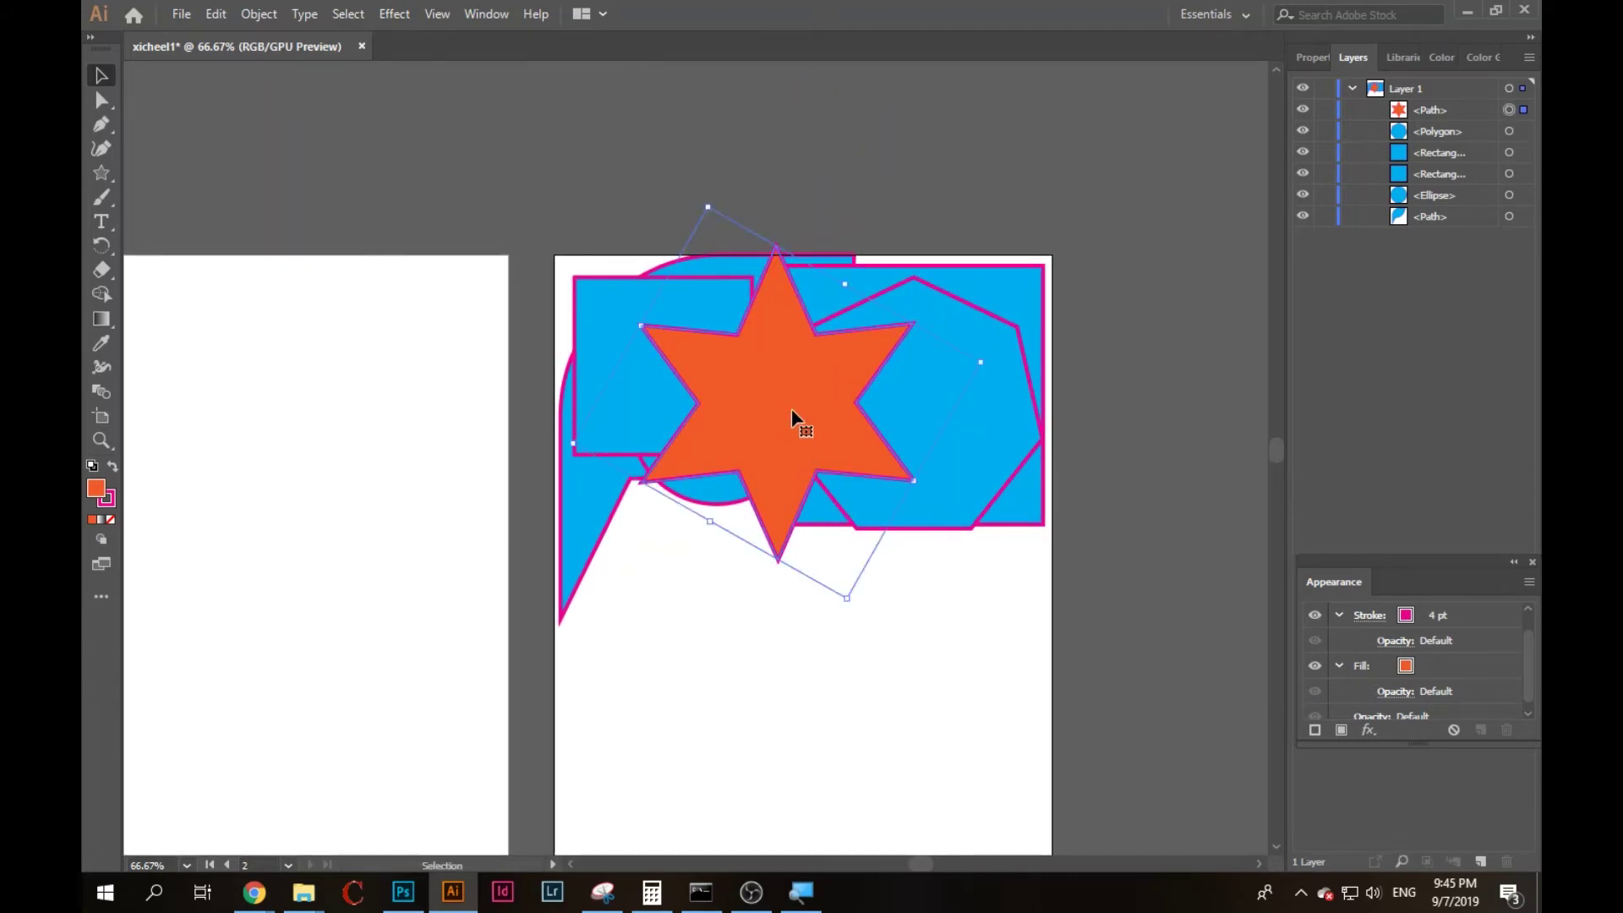
left_click_drag(788, 418, 794, 451)
Send the star to the back, then bring it to front again and move it up-right.
right_click(795, 452)
mouse_move(894, 768)
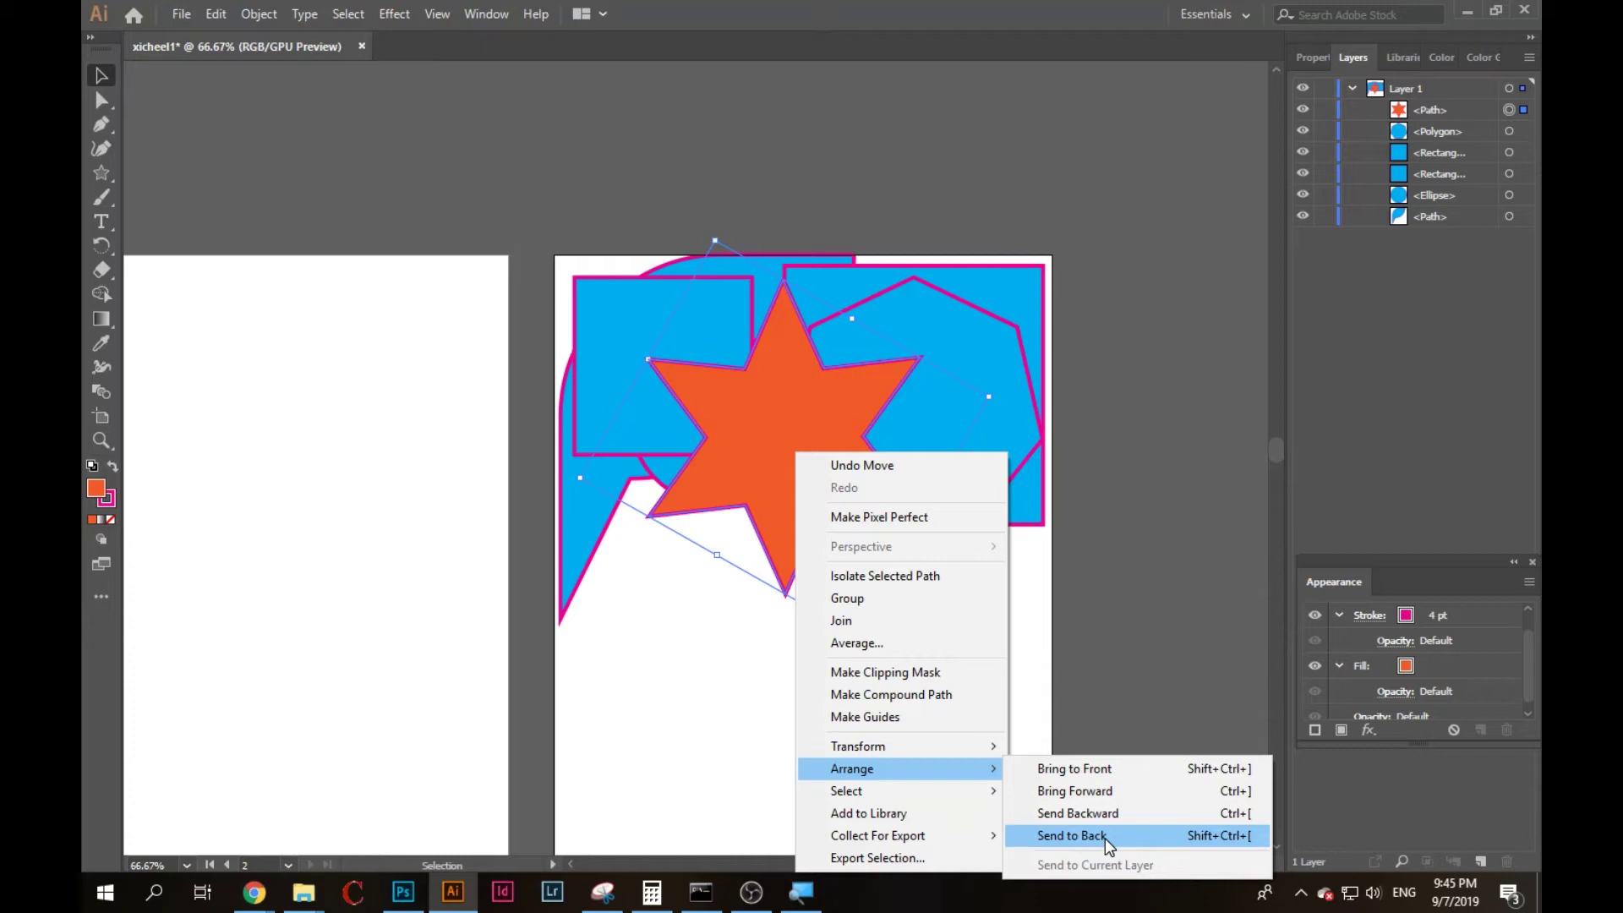
left_click(1104, 839)
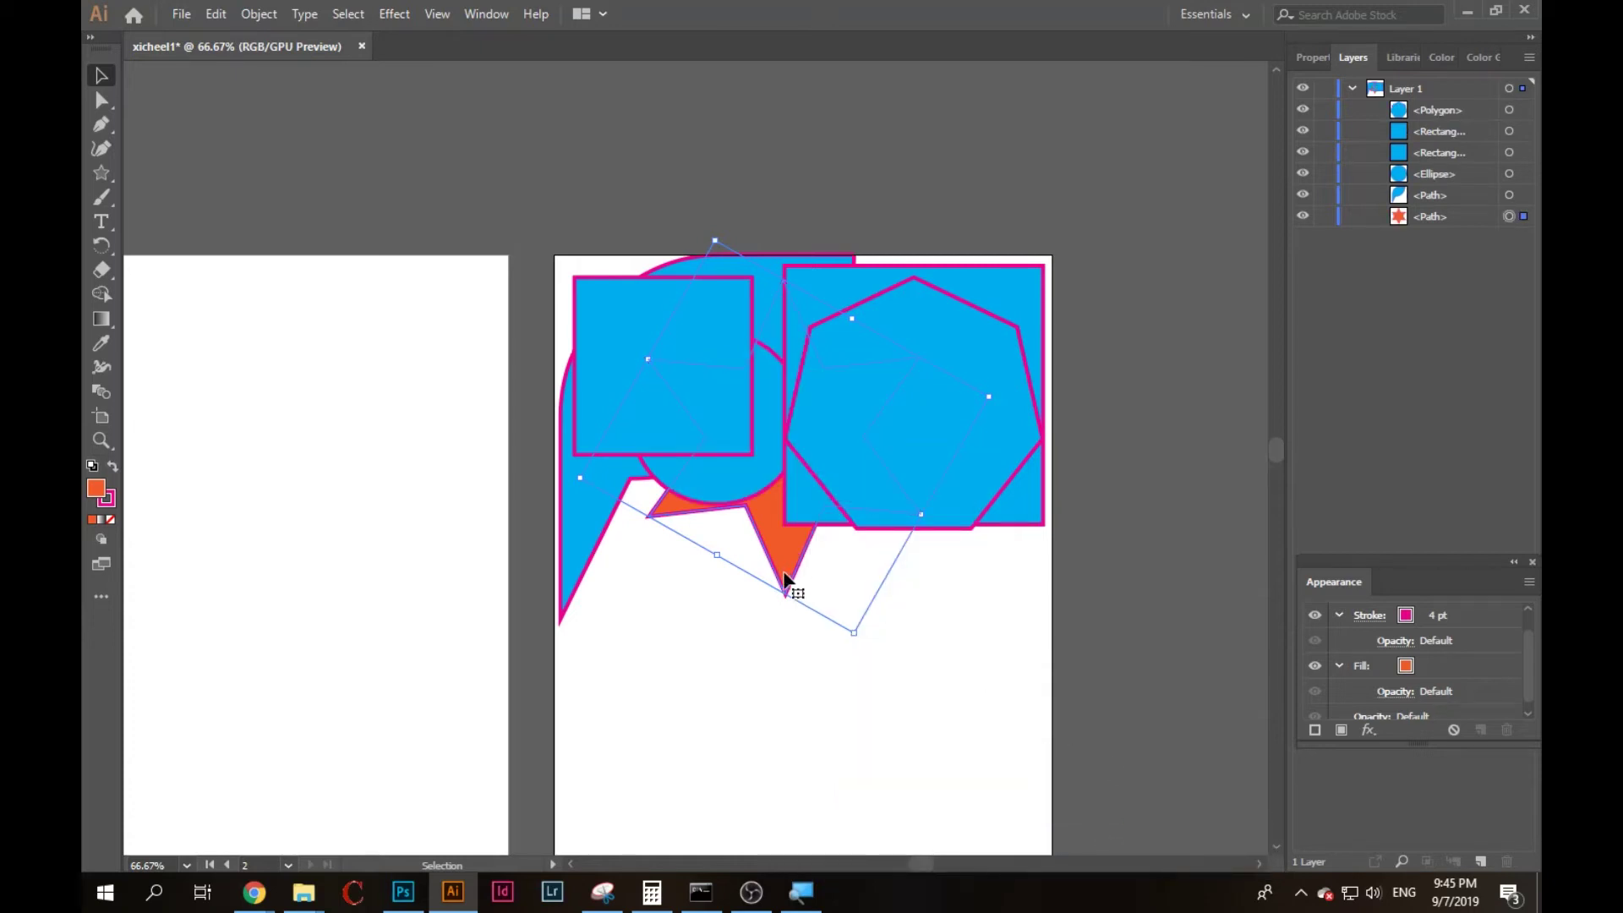
left_click_drag(784, 578, 787, 597)
left_click(1447, 217)
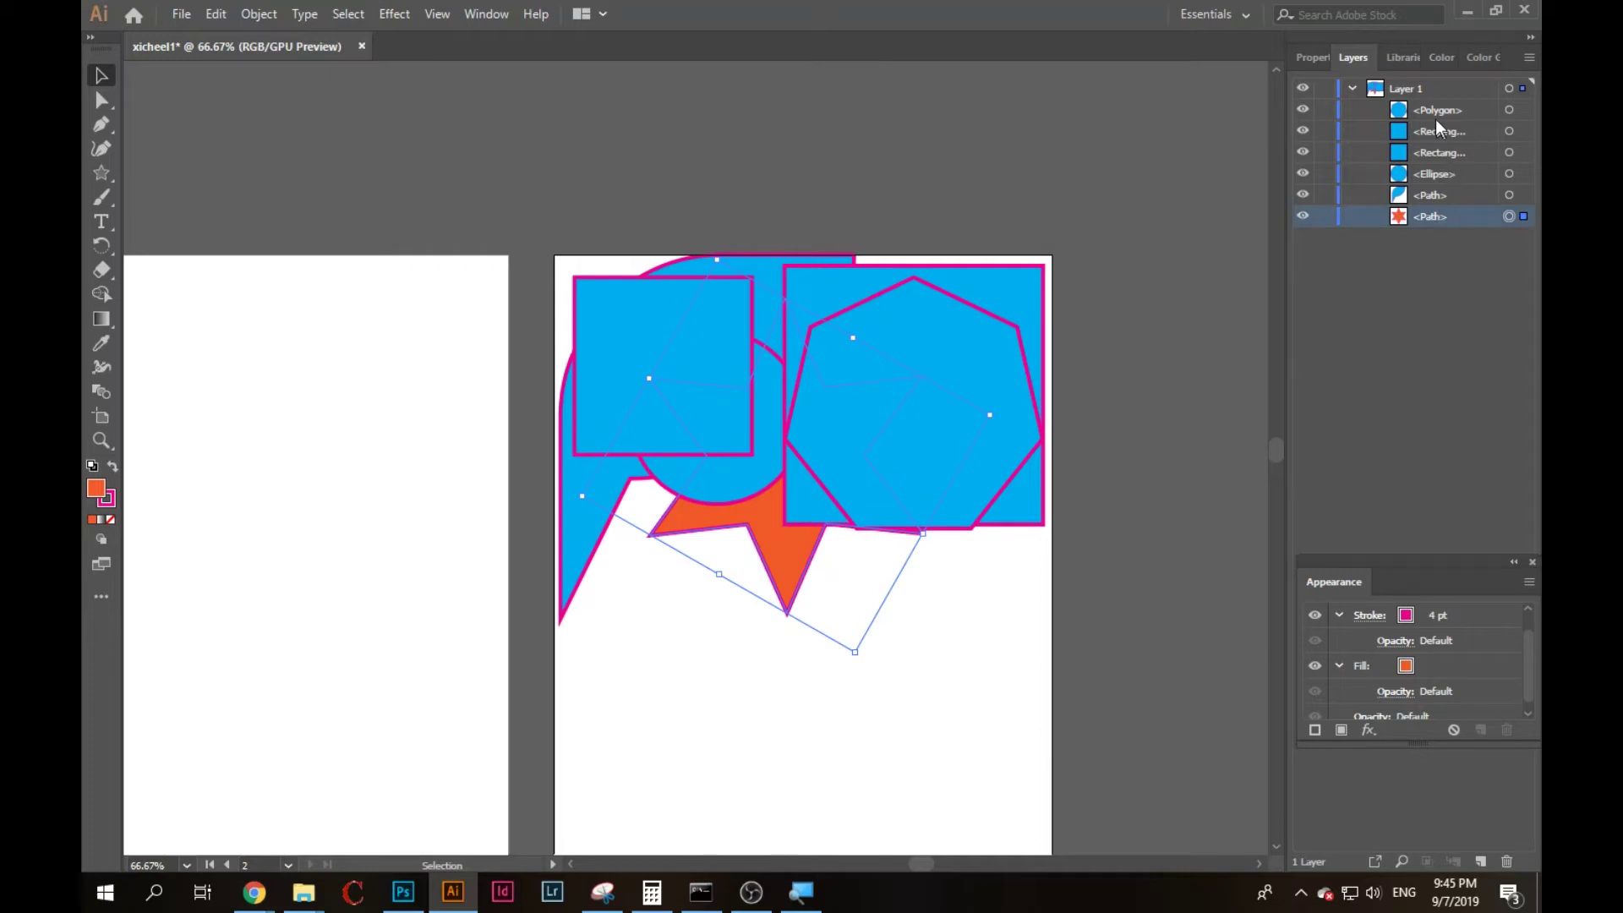
right_click(781, 561)
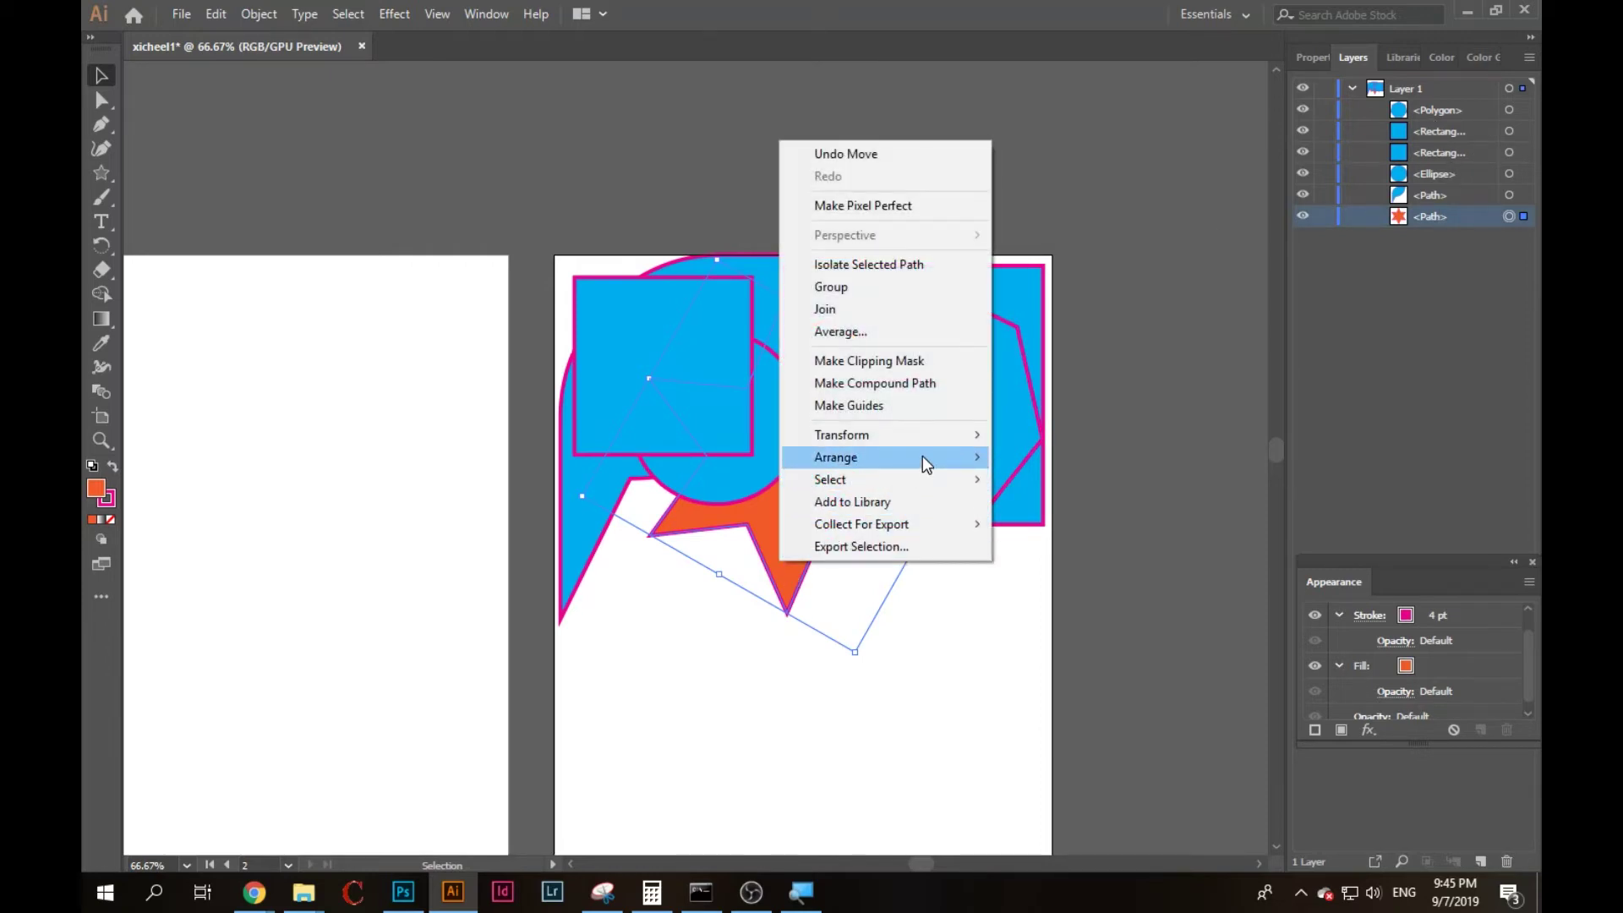
mouse_move(887, 457)
left_click(1119, 460)
left_click(860, 666)
left_click(807, 474)
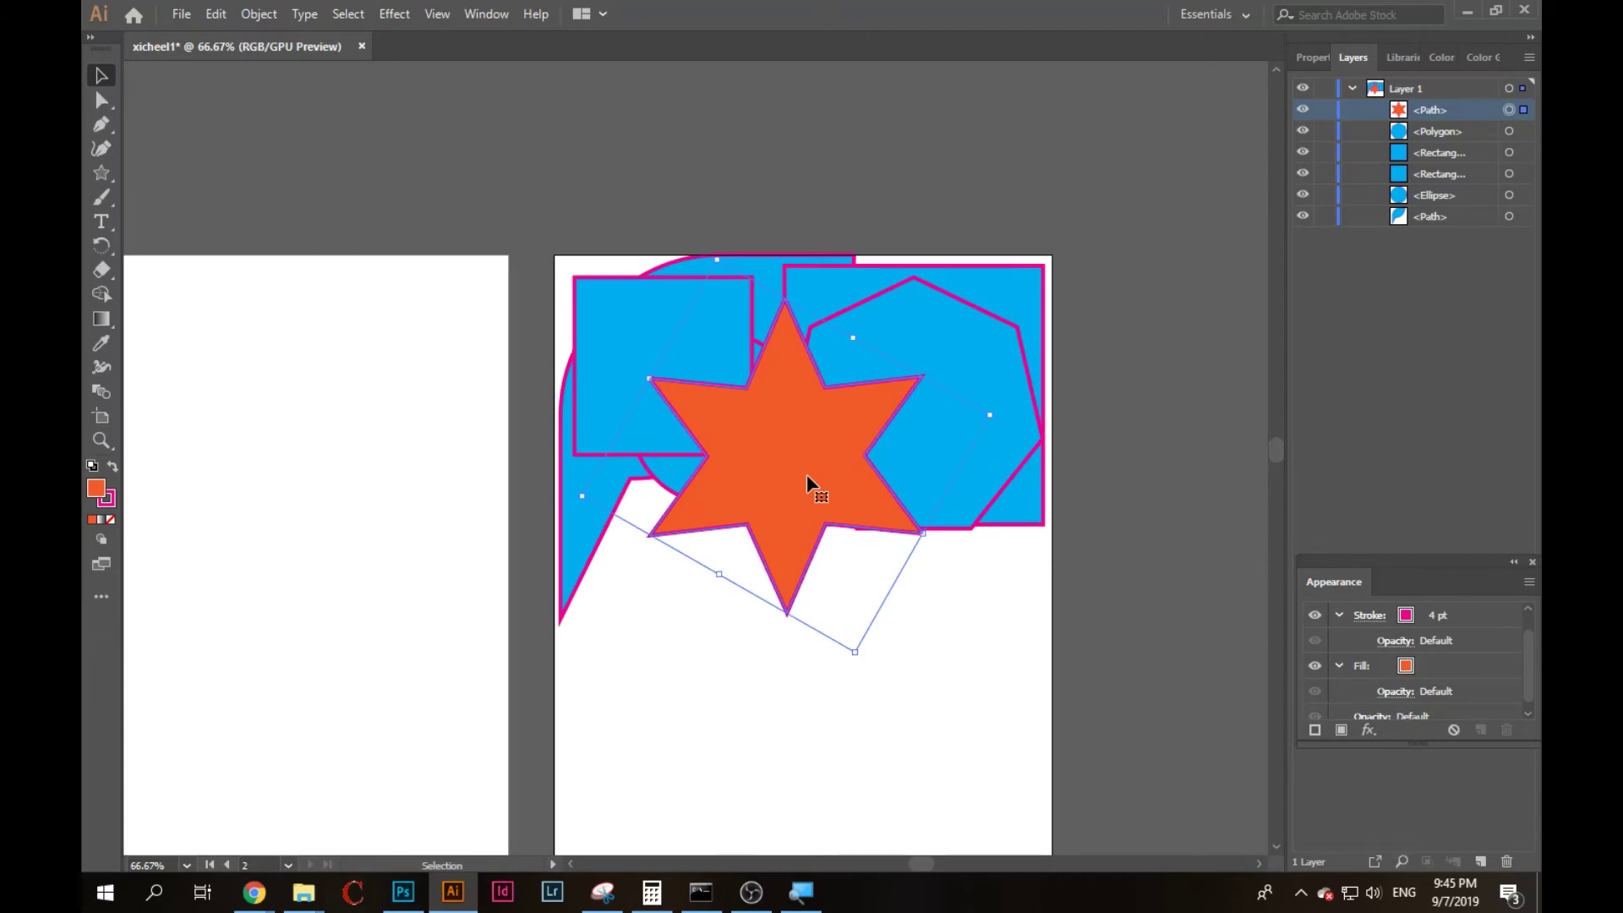
left_click_drag(806, 474, 849, 457)
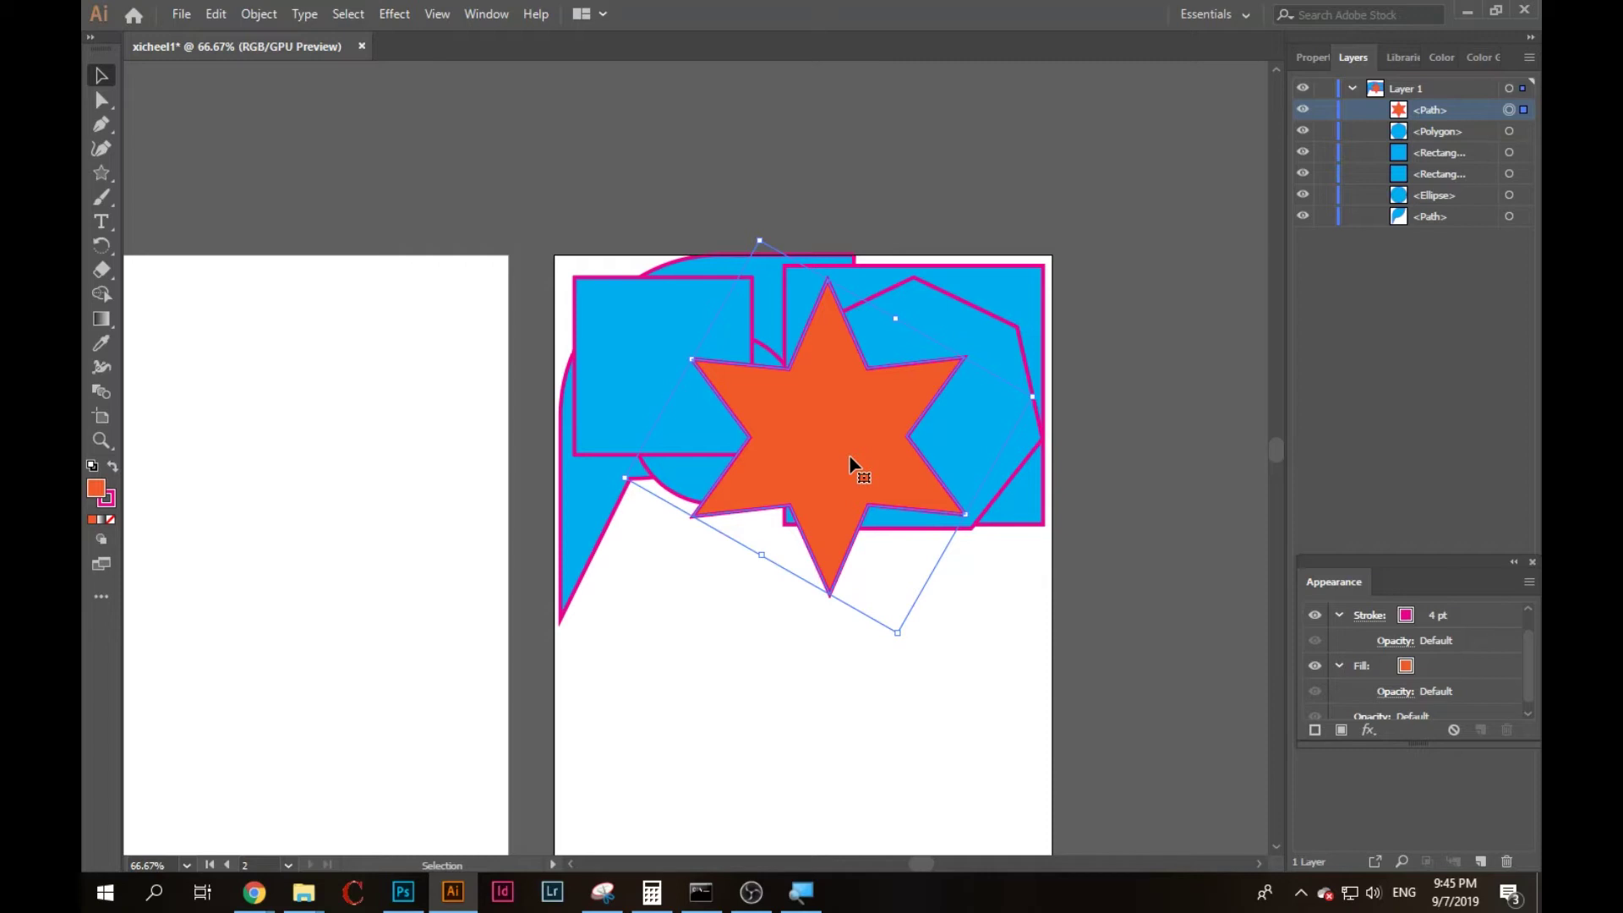
Send the star backward twice with Ctrl+[ and return it to the top with Ctrl+].
key("a")
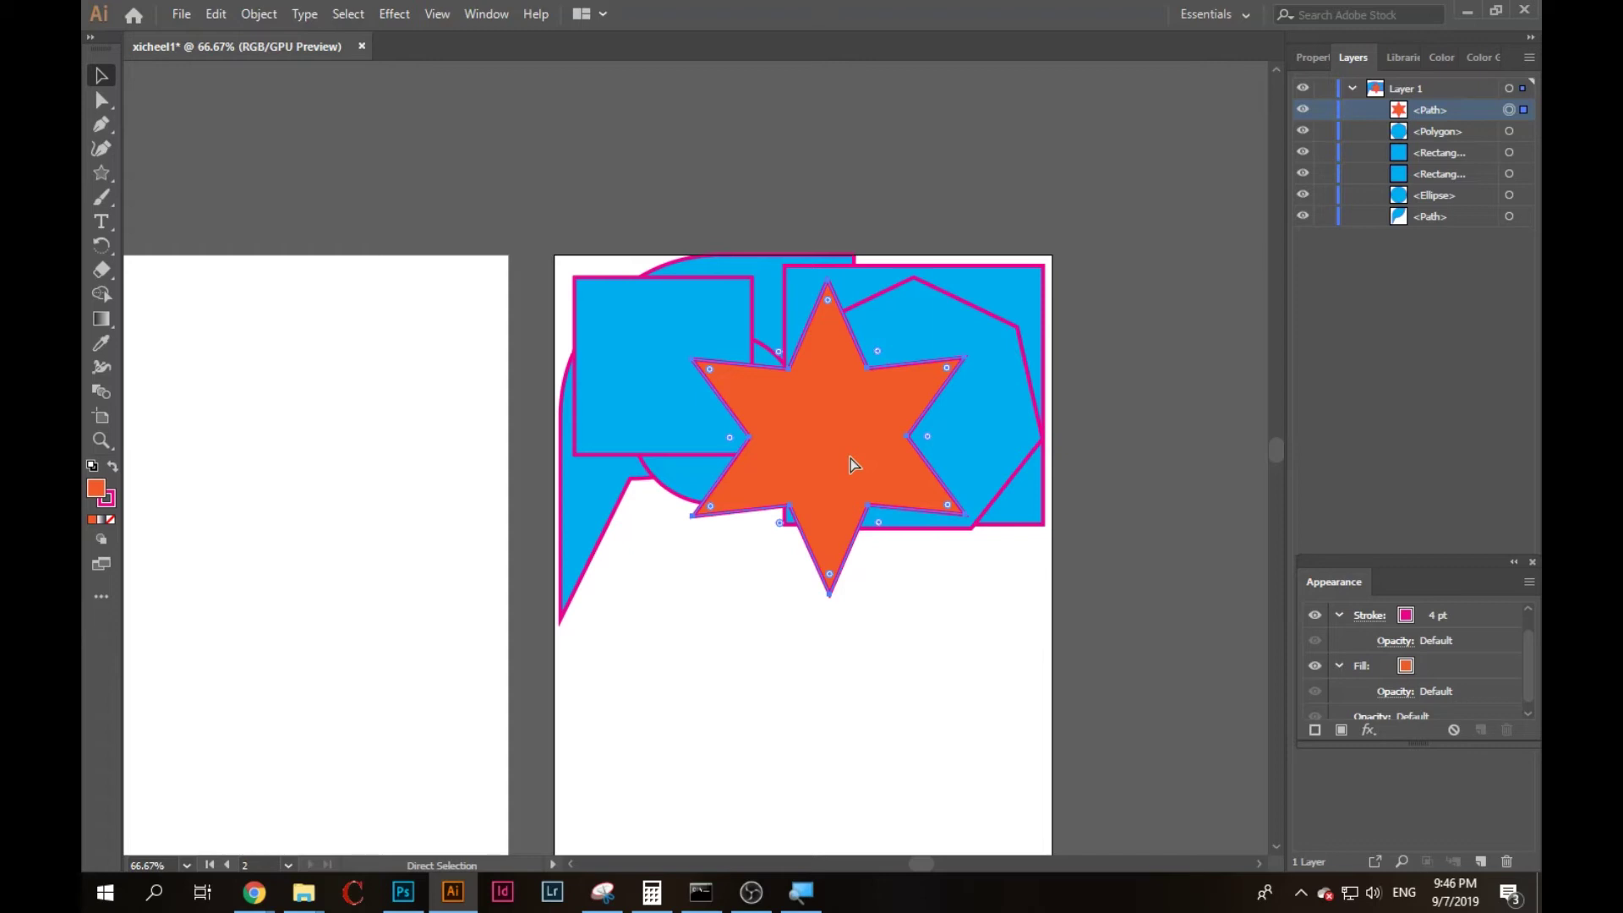
key("ctrl+bracketleft")
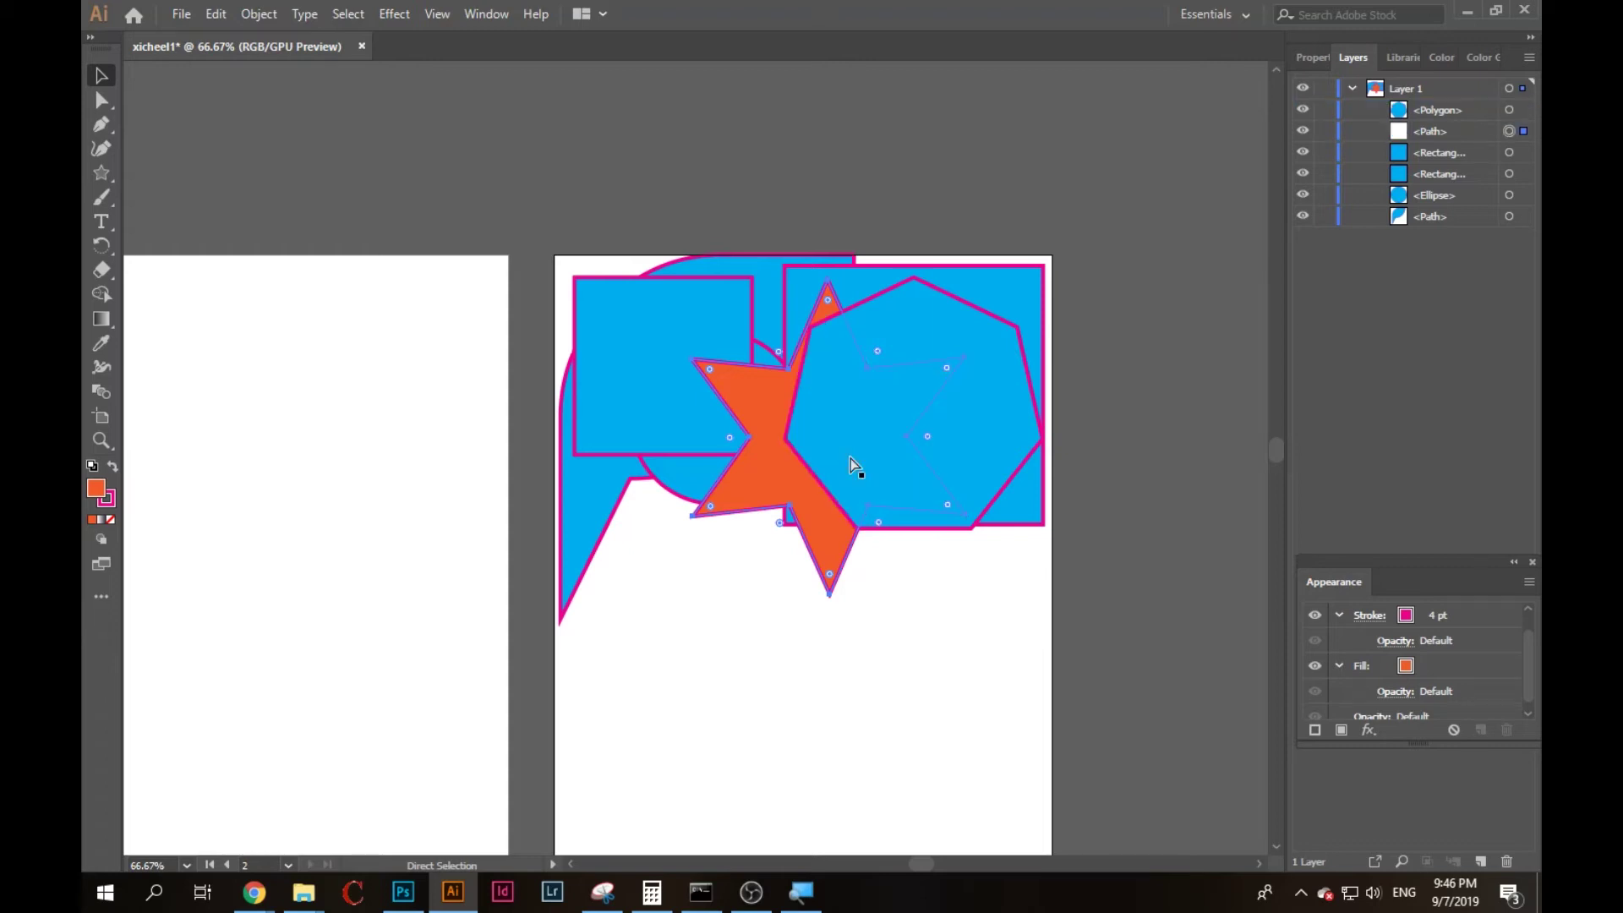
key("ctrl+bracketleft")
key("ctrl+bracketleft")
key("ctrl+bracketleft")
key("ctrl+bracketleft")
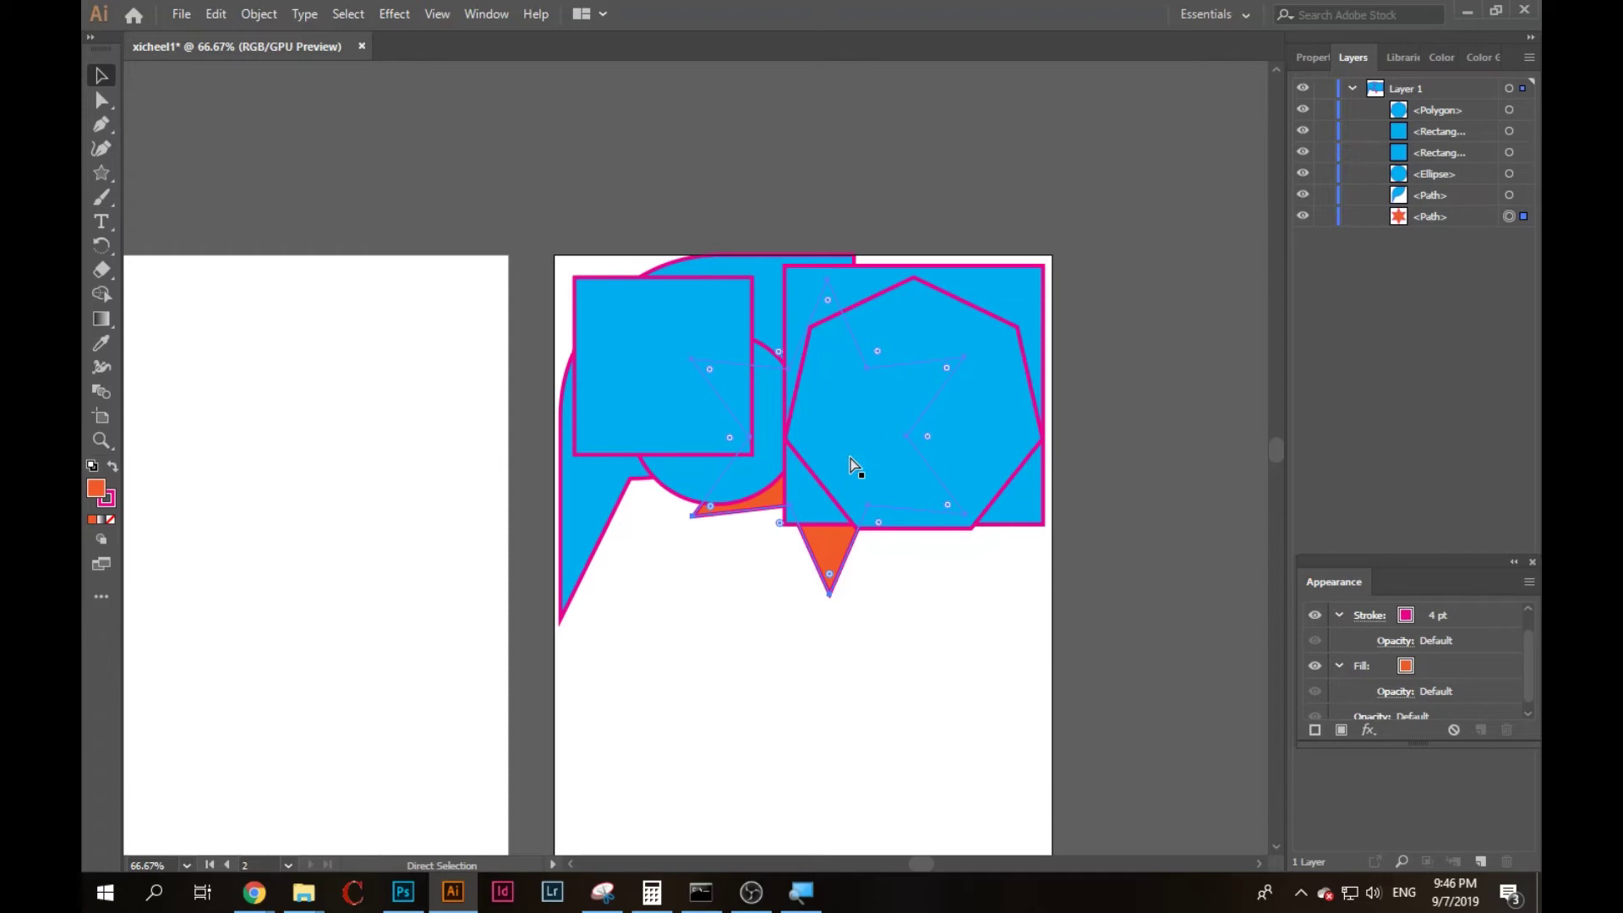
key("ctrl")
key("ctrl+bracketright")
key("ctrl+bracketright")
key("ctrl+bracketright")
key("ctrl+bracketright")
key("ctrl+bracketright")
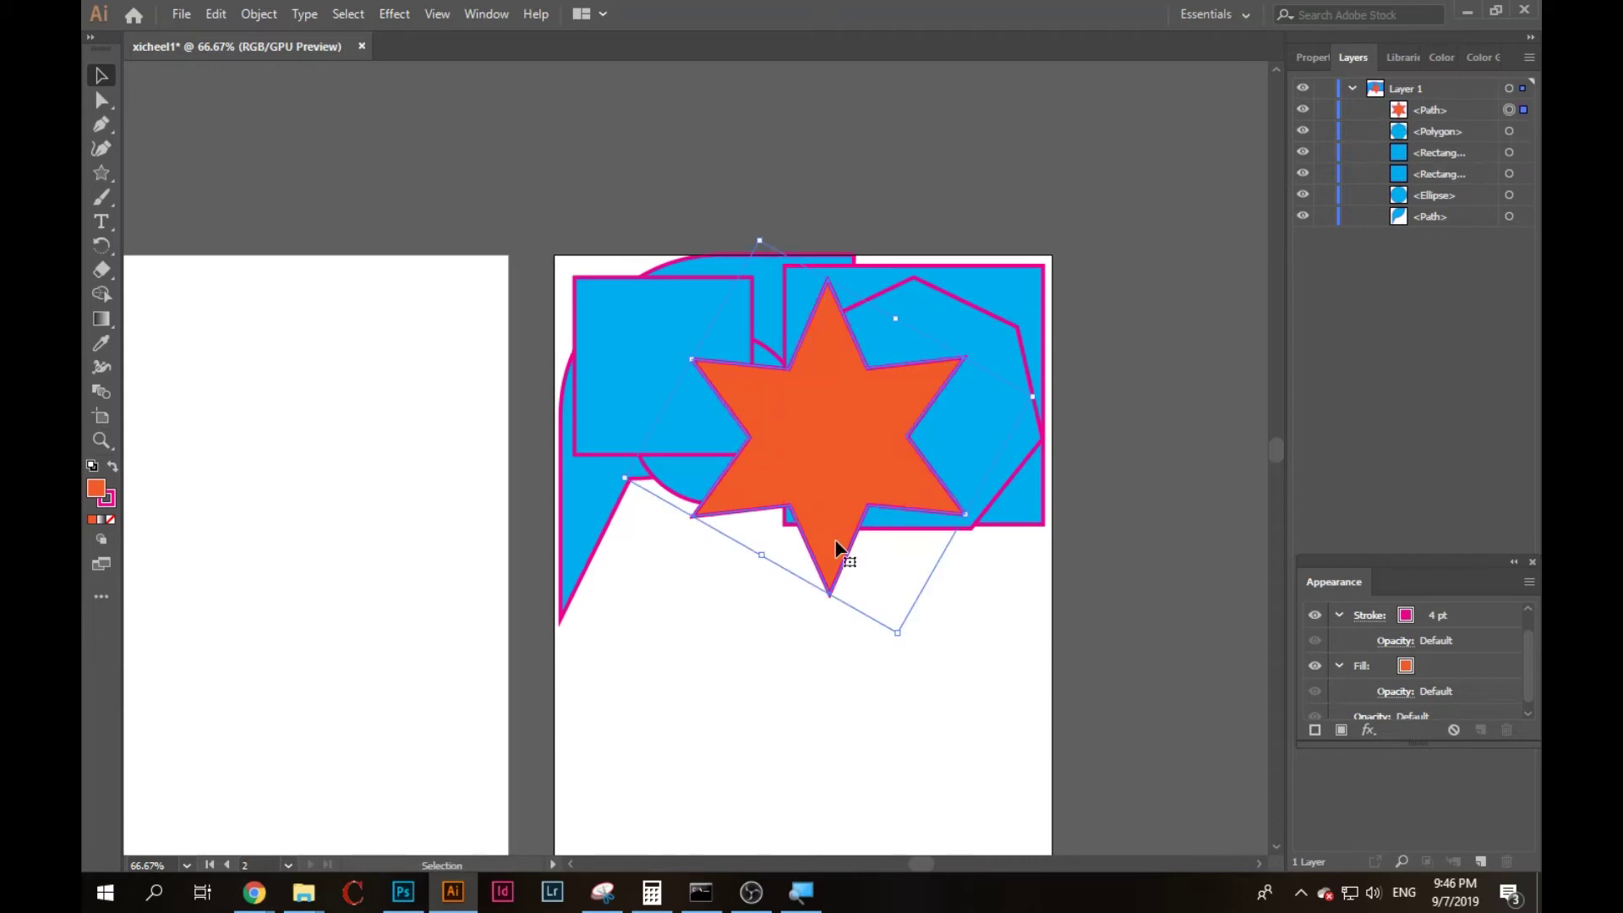
left_click(787, 657)
Move the star onto artboard 1 and the square and polygon lower on artboard 2.
left_click_drag(734, 689, 809, 595)
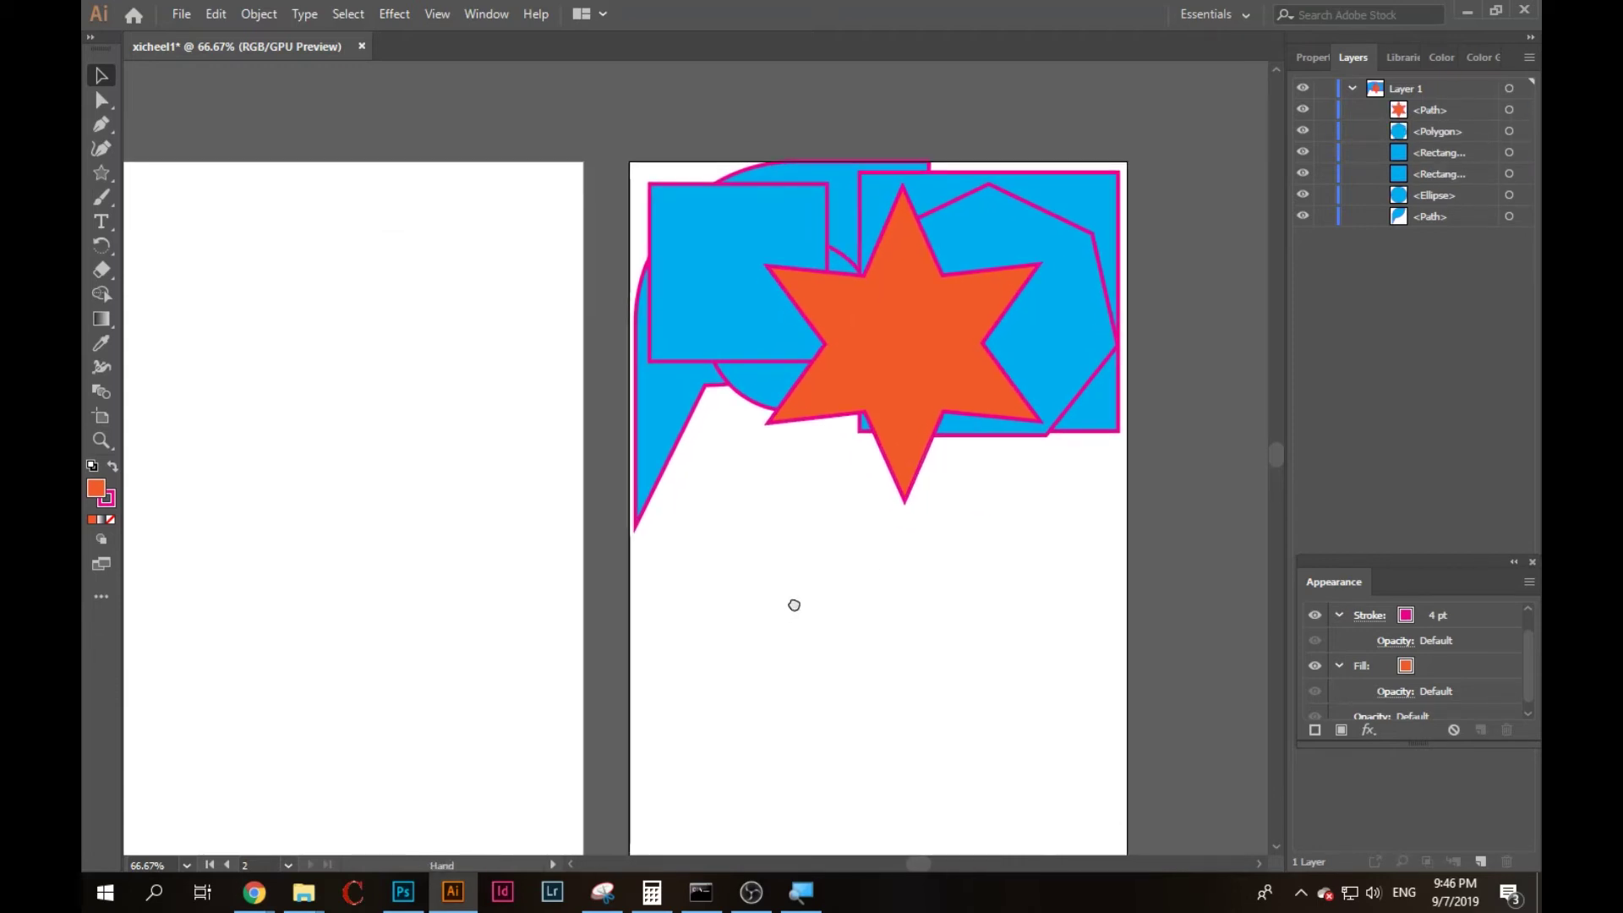
left_click_drag(917, 380, 641, 388)
left_click_drag(766, 284, 761, 662)
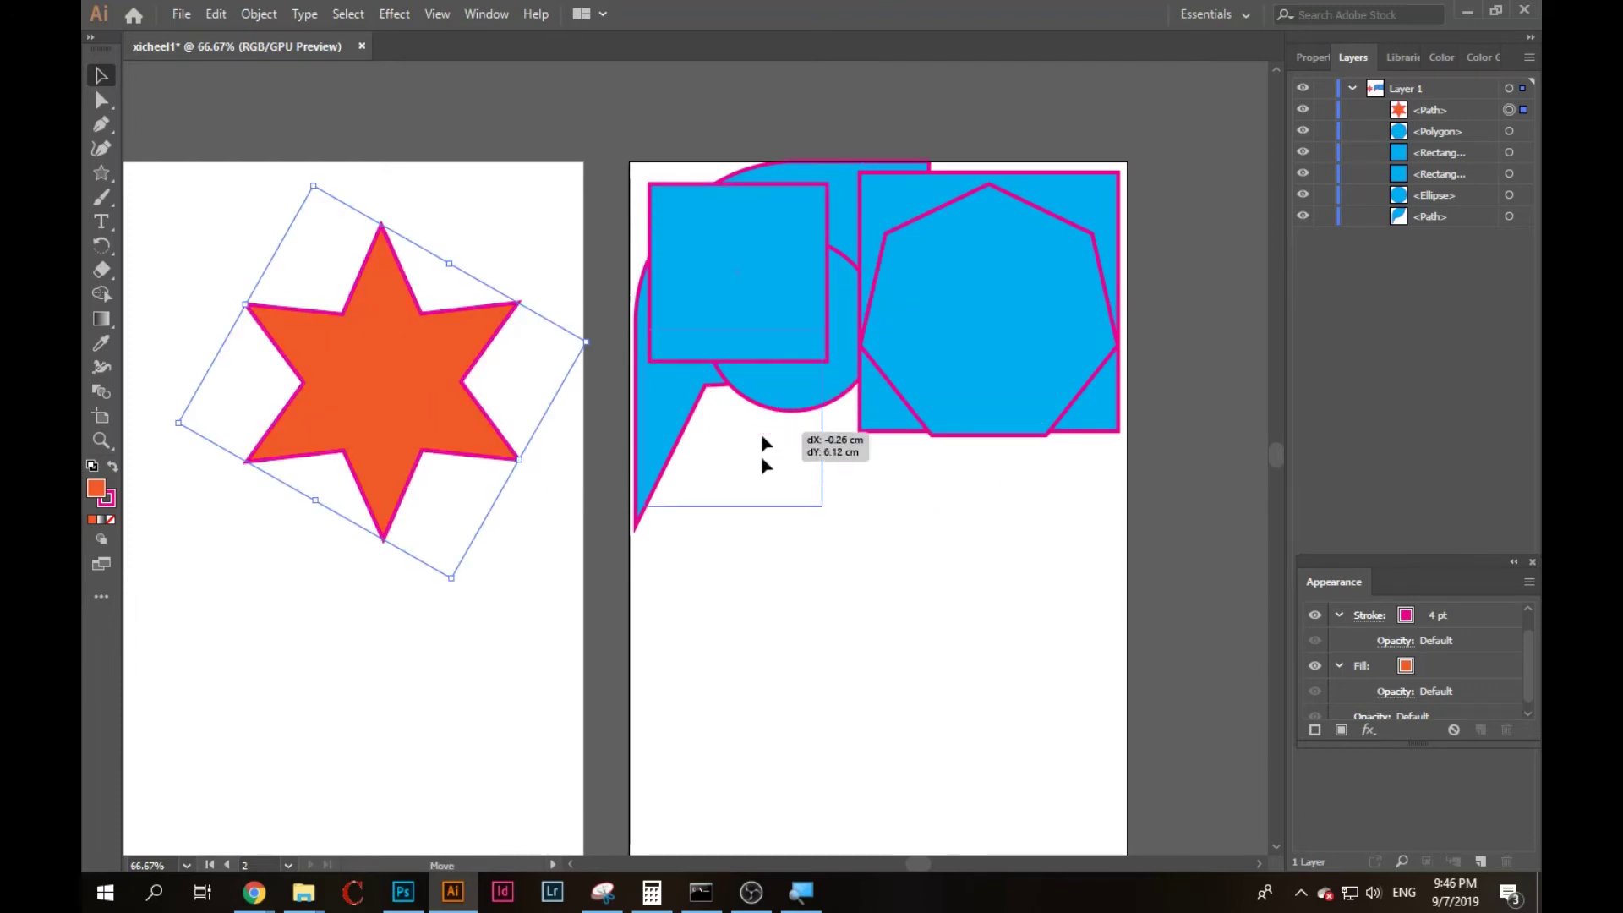
left_click_drag(984, 431, 965, 657)
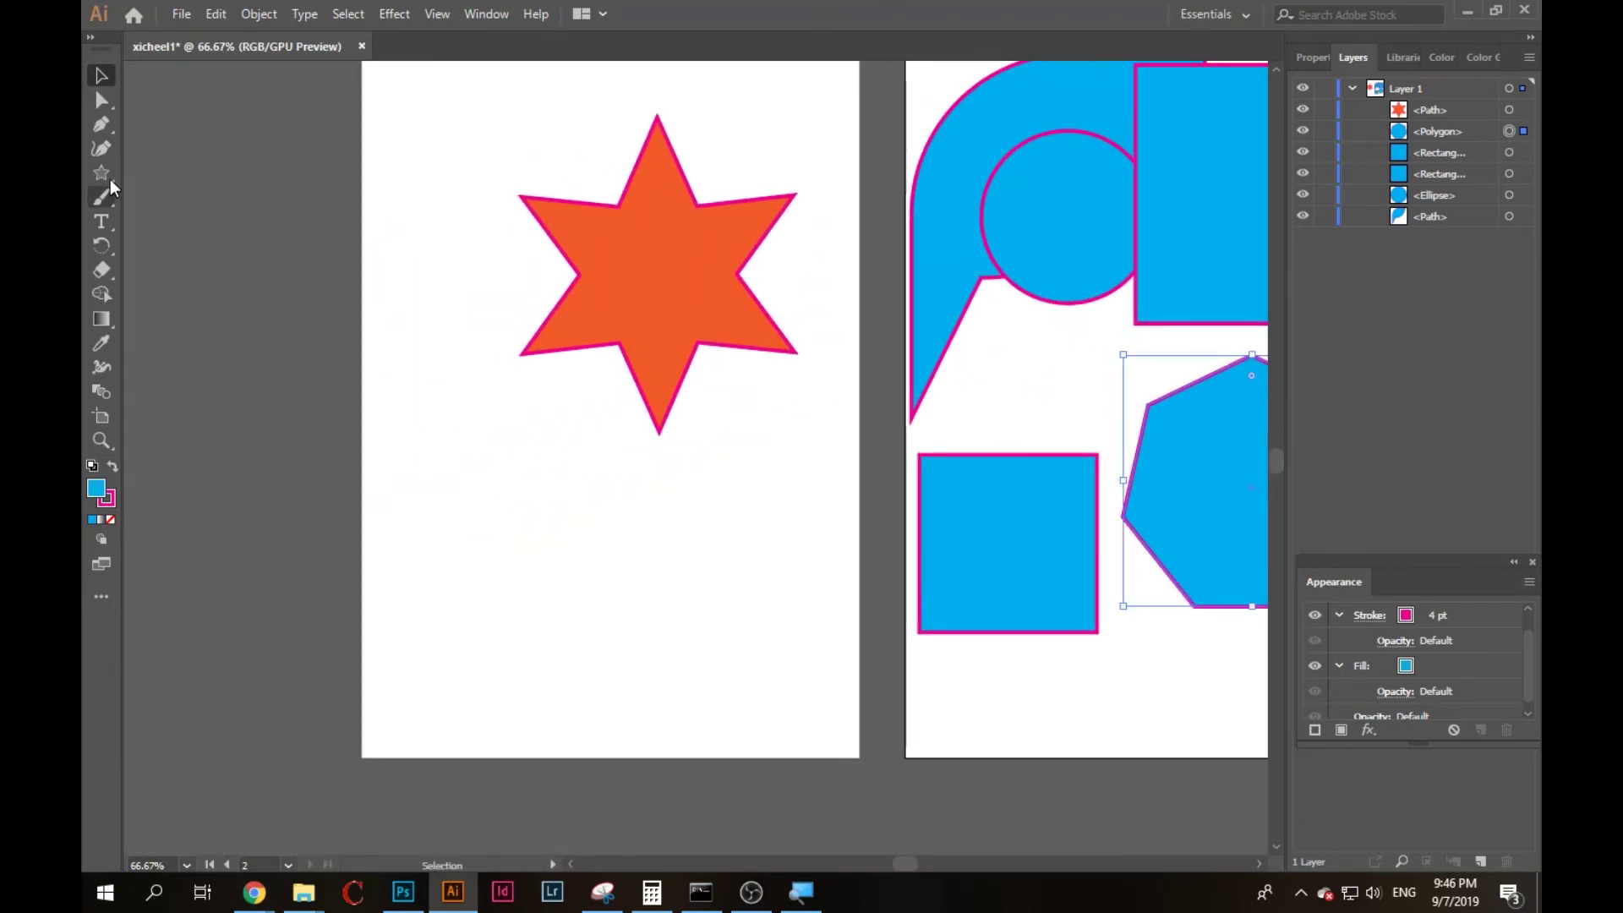
Draw two horizontal magenta lines beneath the star with the Line Segment tool.
left_click(110, 174)
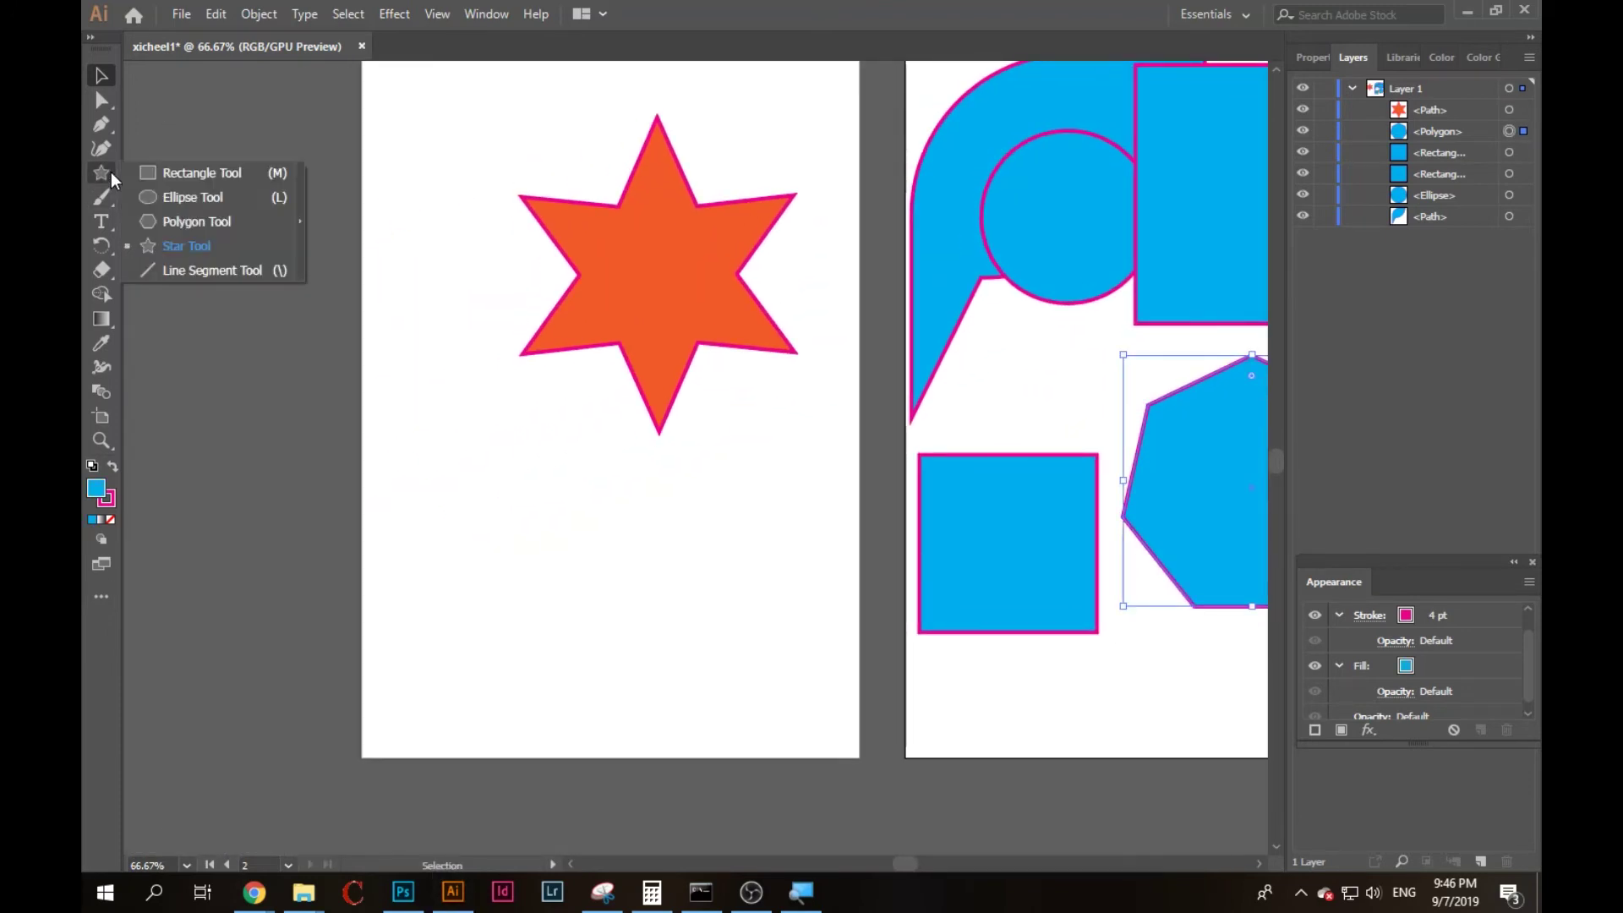
left_click(248, 267)
left_click_drag(434, 522, 725, 521)
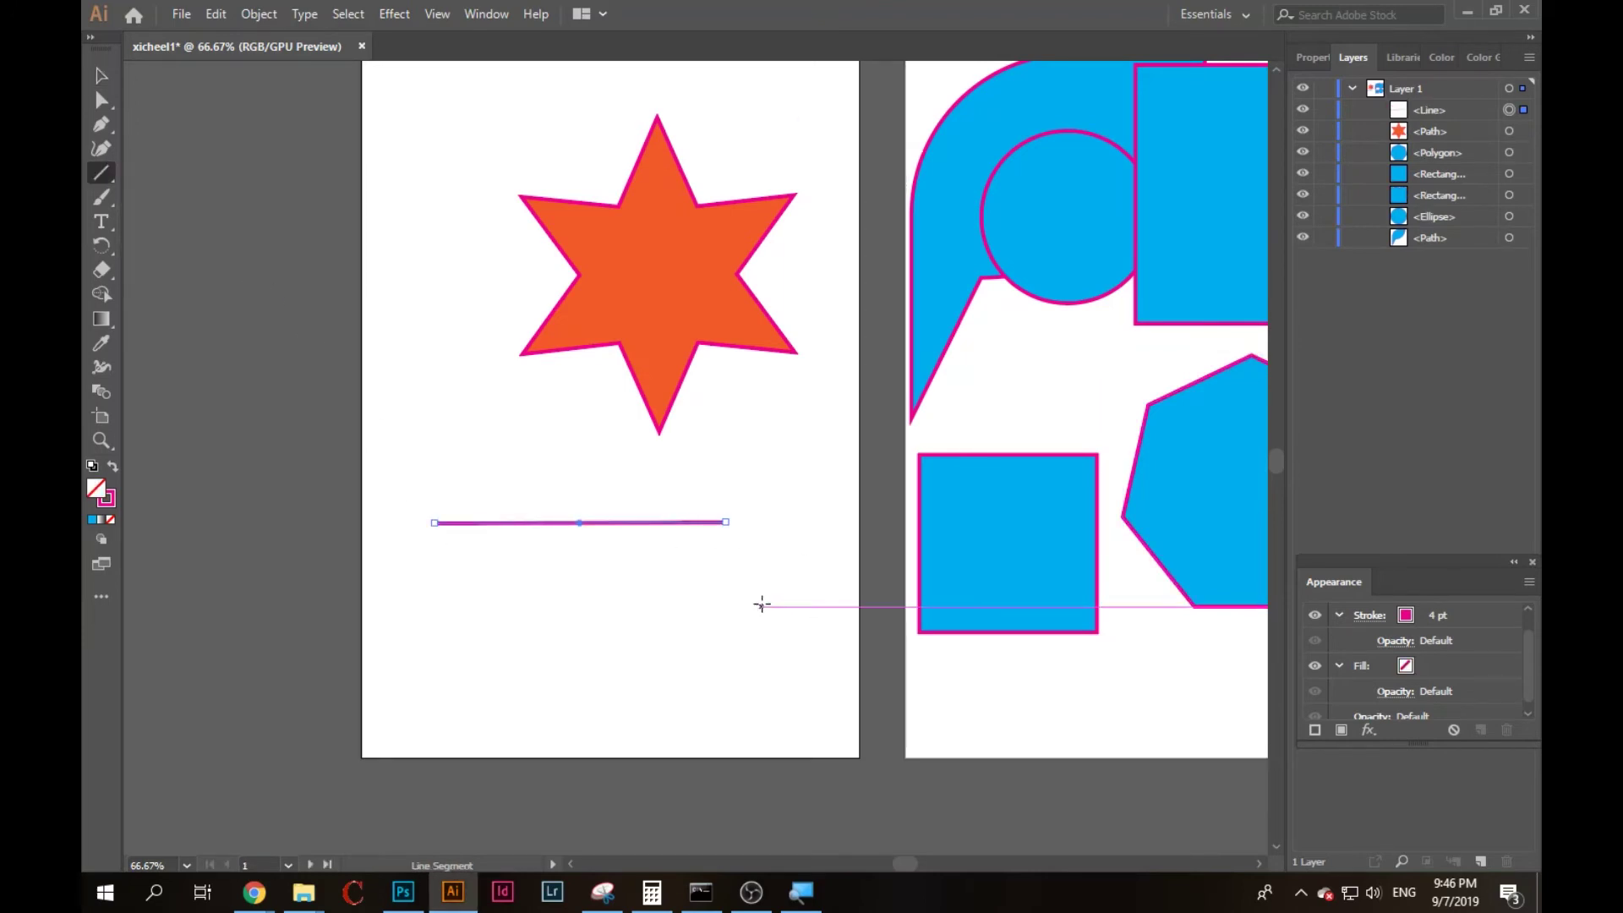
key("v")
left_click(670, 633)
left_click(107, 179)
left_click_drag(443, 475, 736, 475)
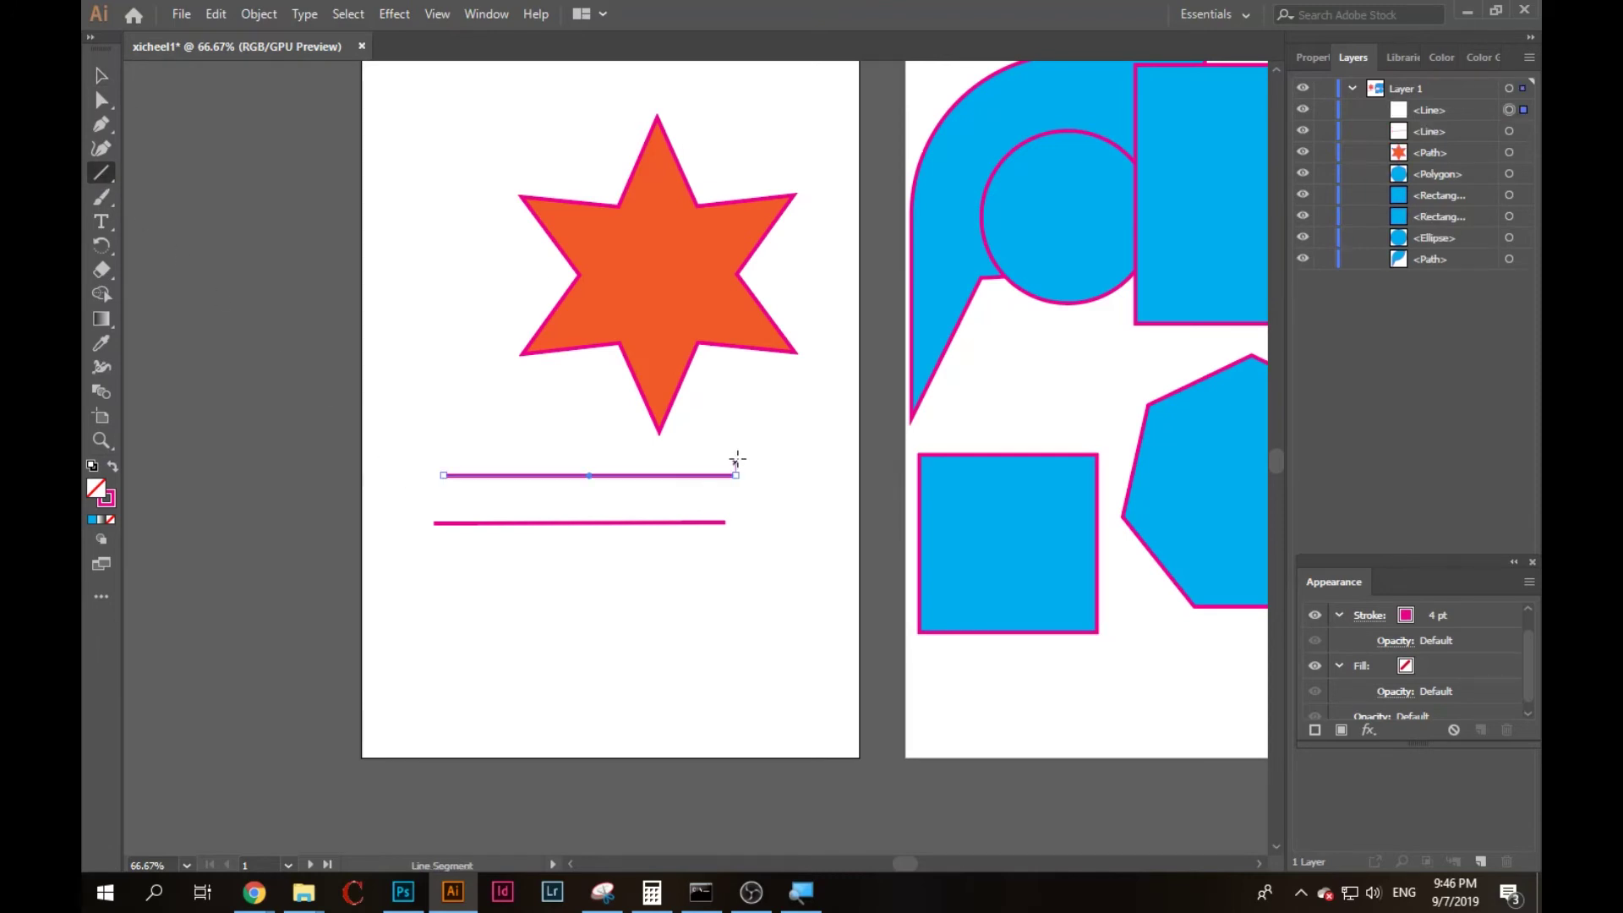
key("v")
left_click(753, 581)
left_click_drag(662, 410, 595, 369)
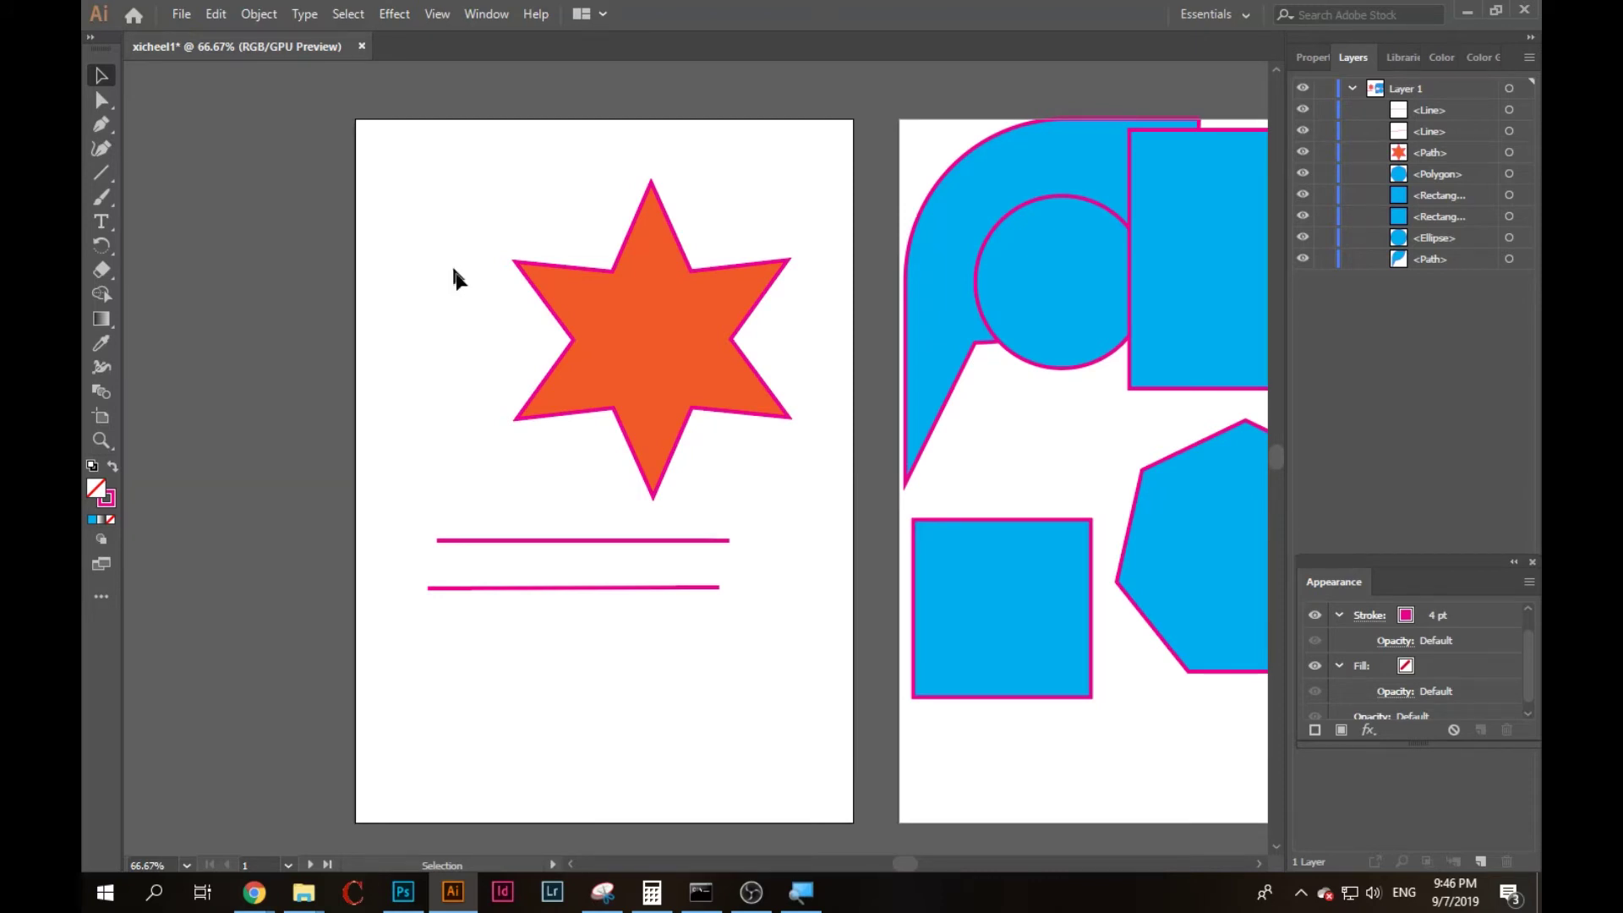
Add a small 'Lorem ipsum' text below the lines with the Type tool.
left_click(179, 17)
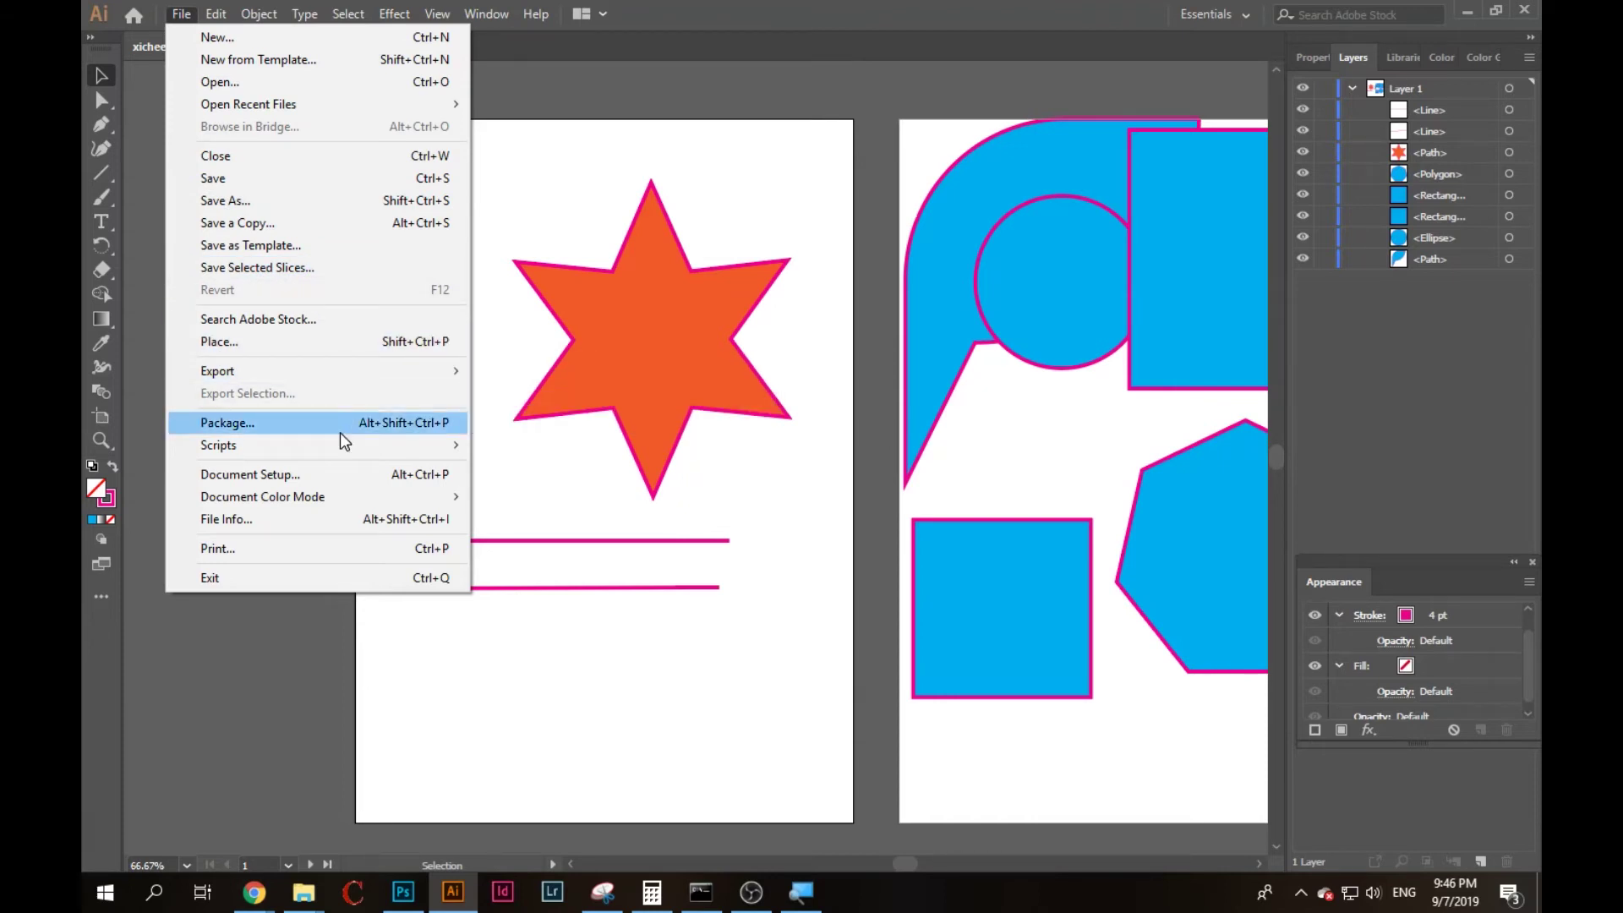
left_click(522, 634)
key("t")
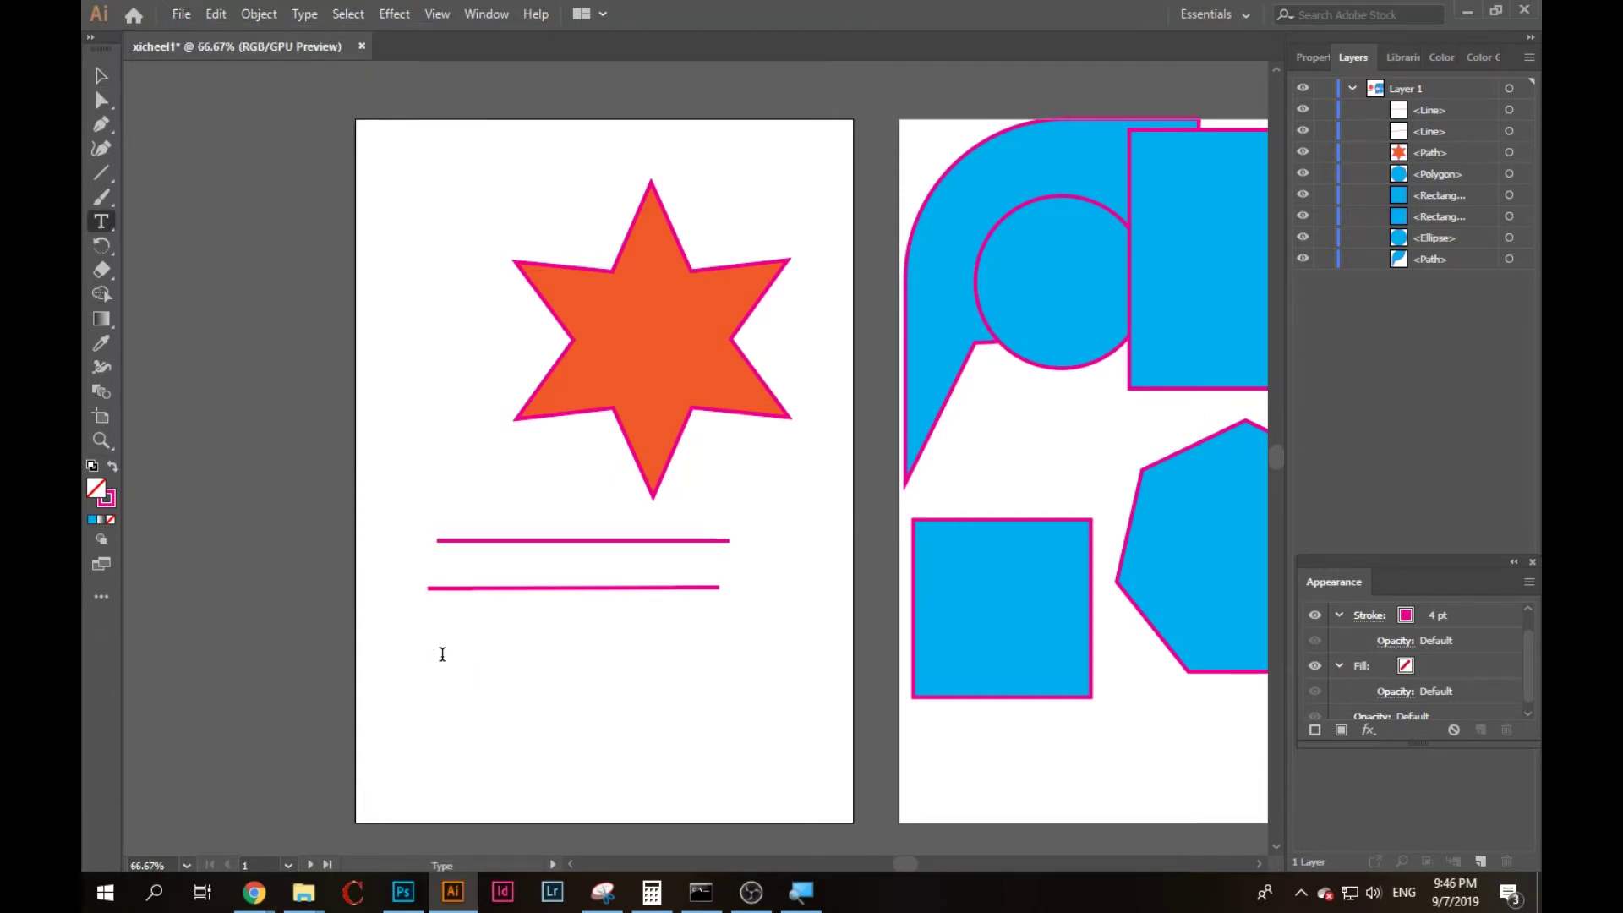
left_click(441, 656)
key("Escape")
left_click(568, 627)
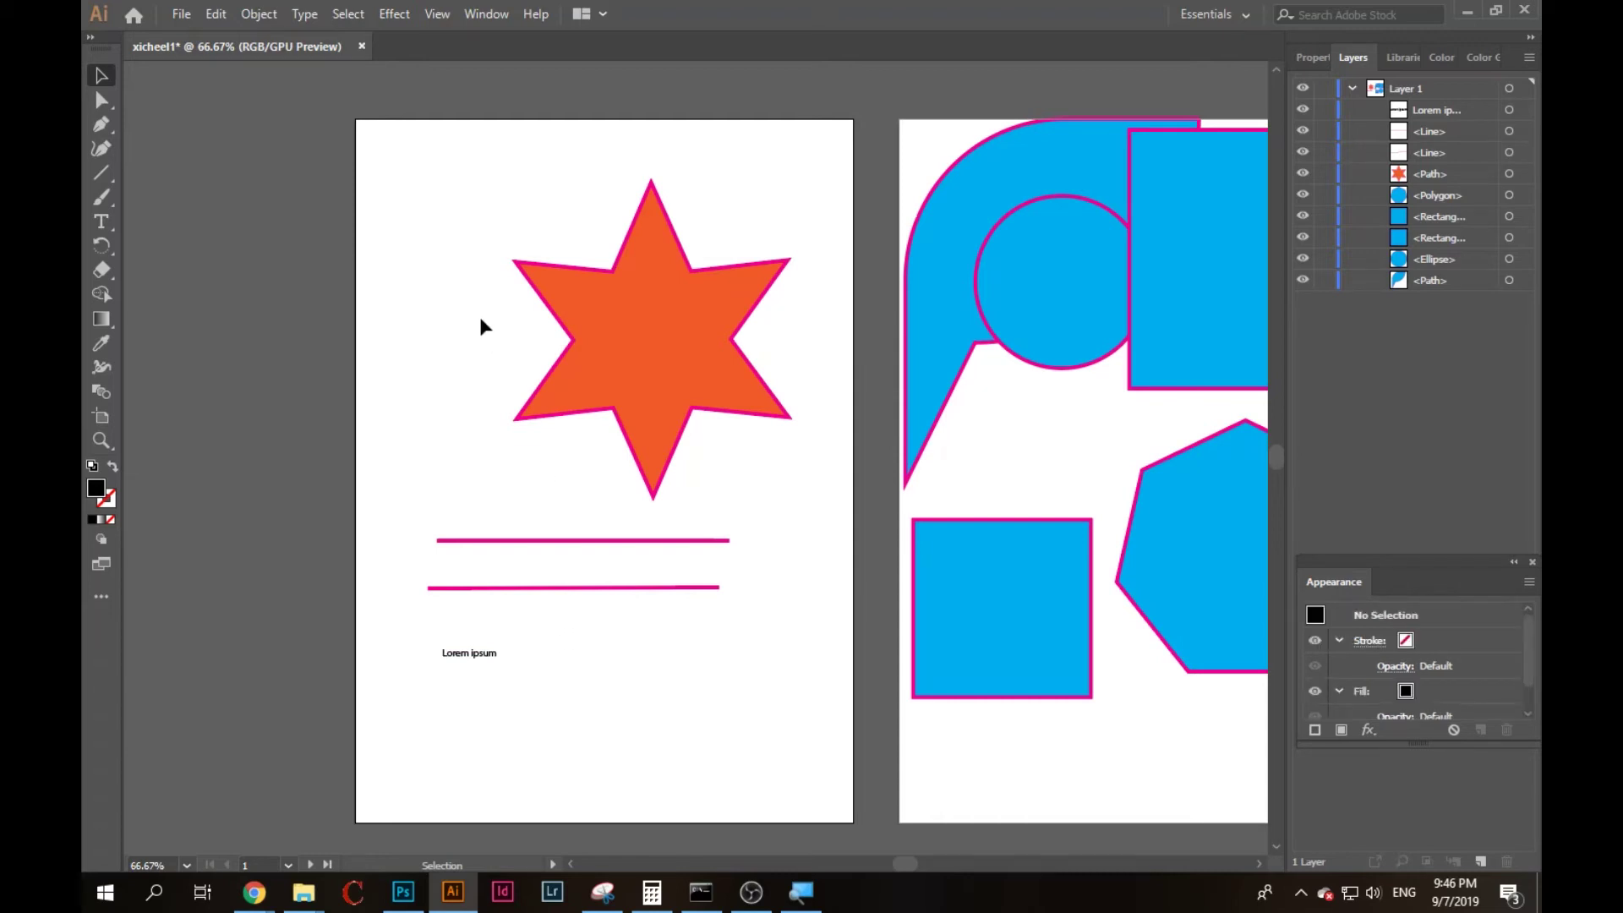
left_click(181, 14)
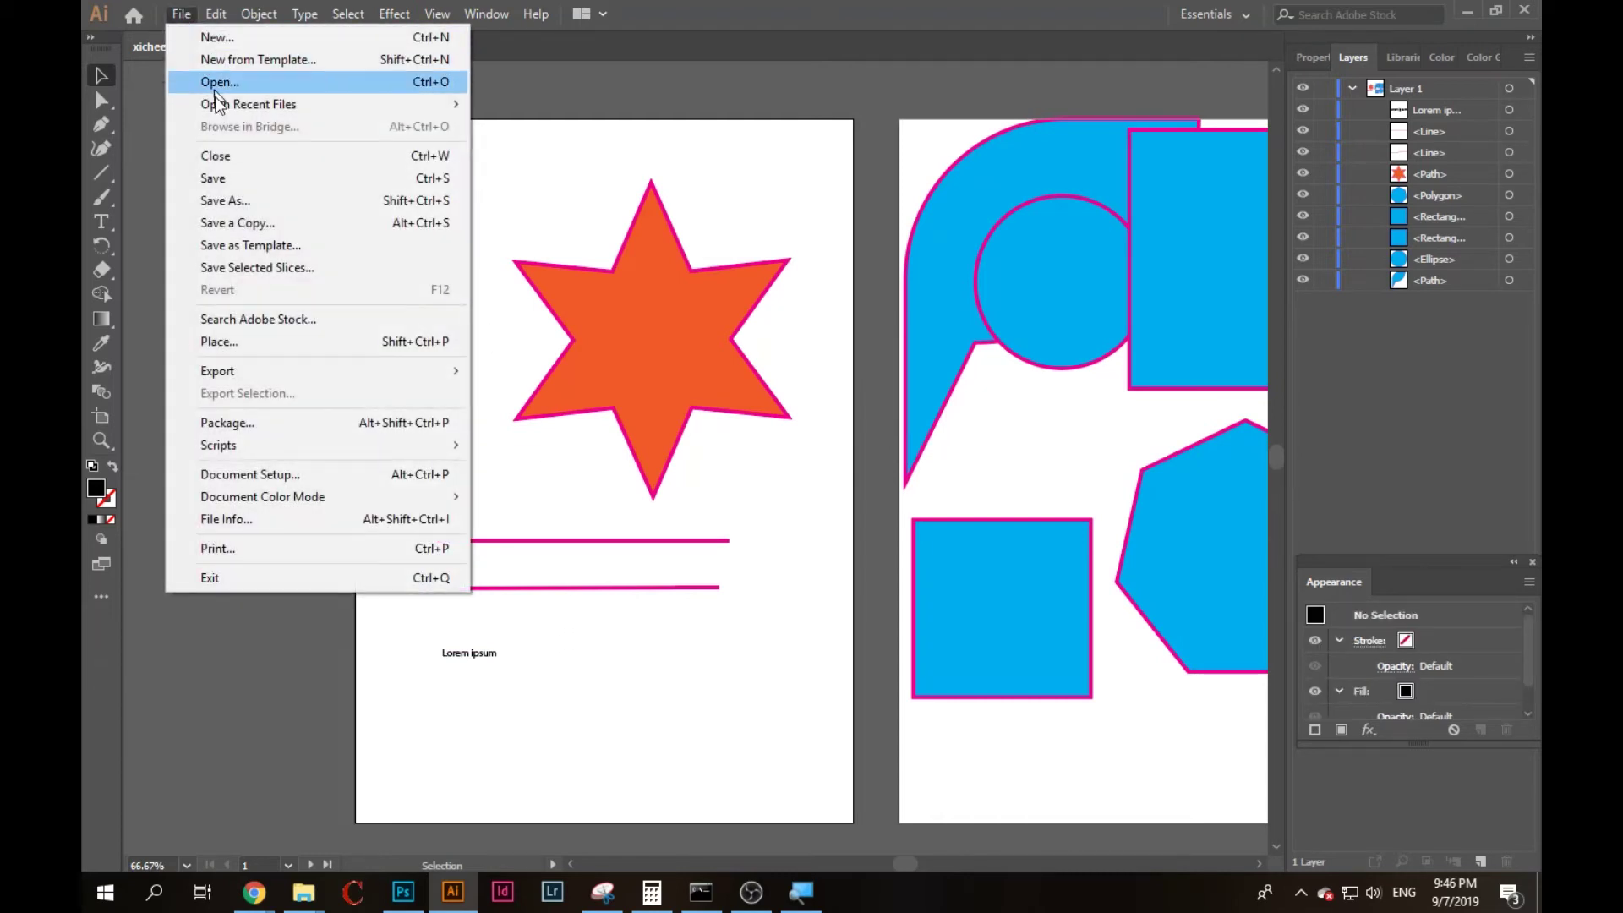
left_click(277, 202)
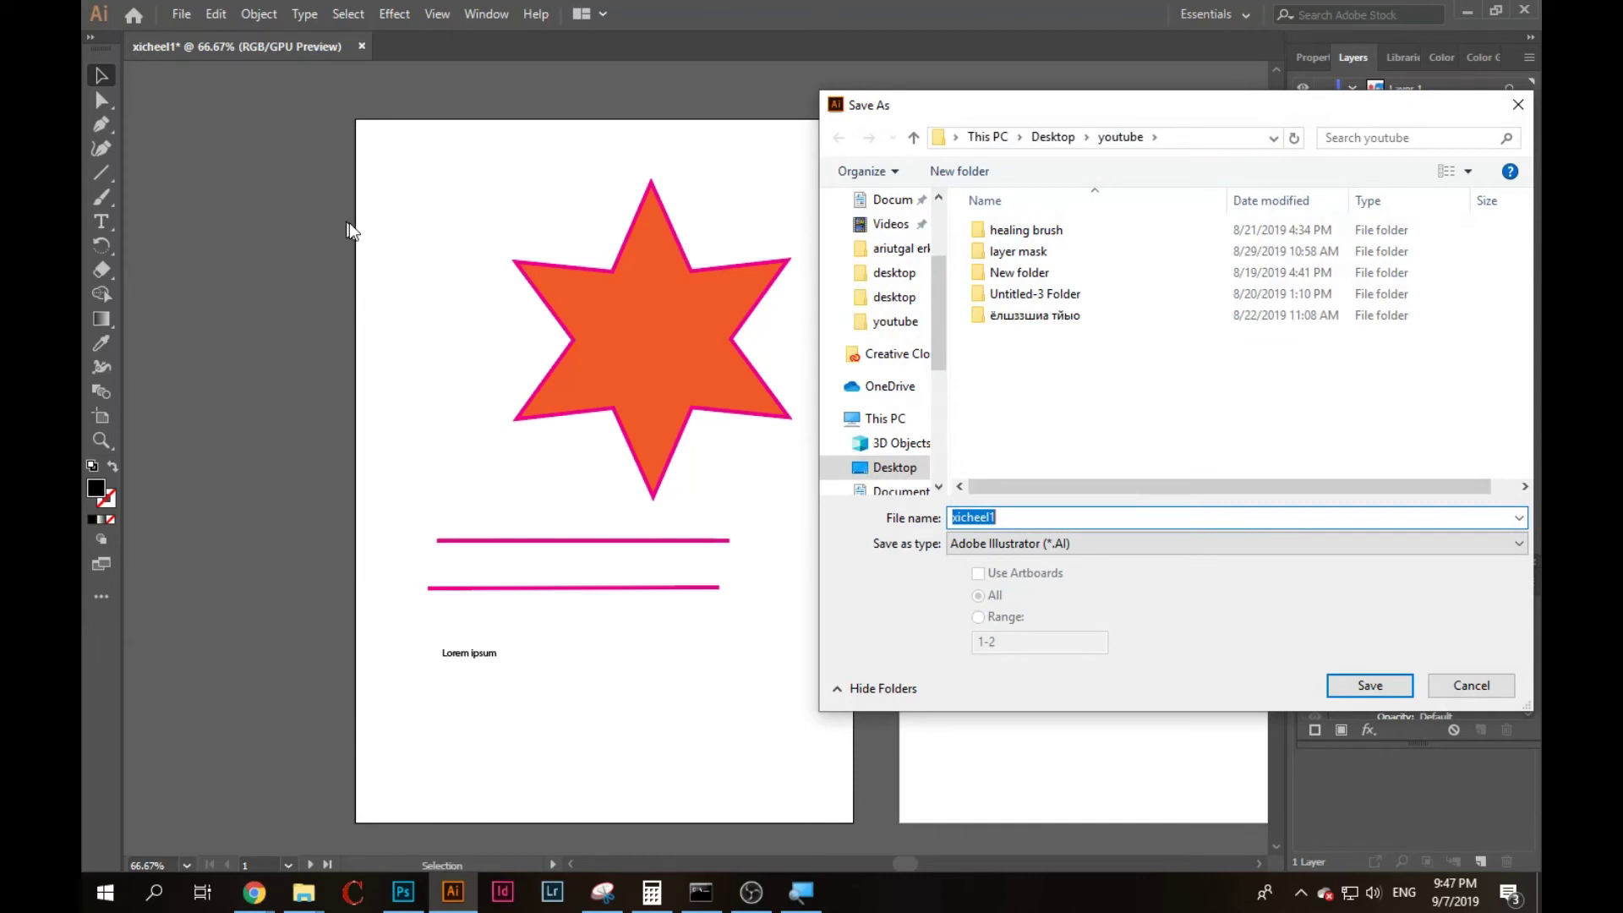
left_click(1025, 516)
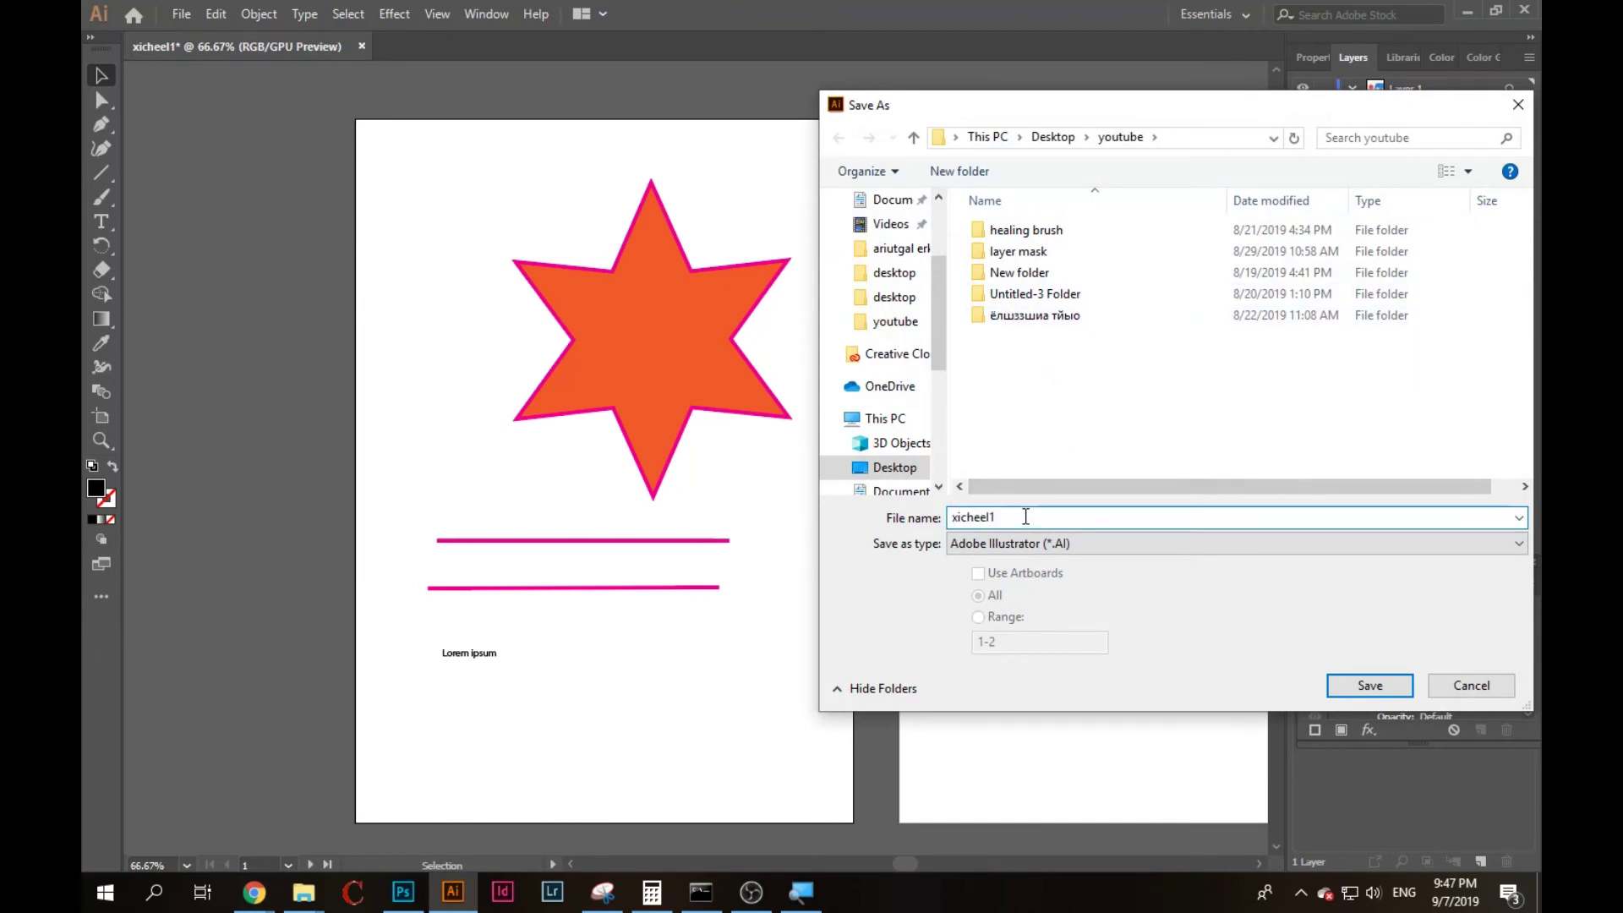
scroll(943, 338, "down", 2)
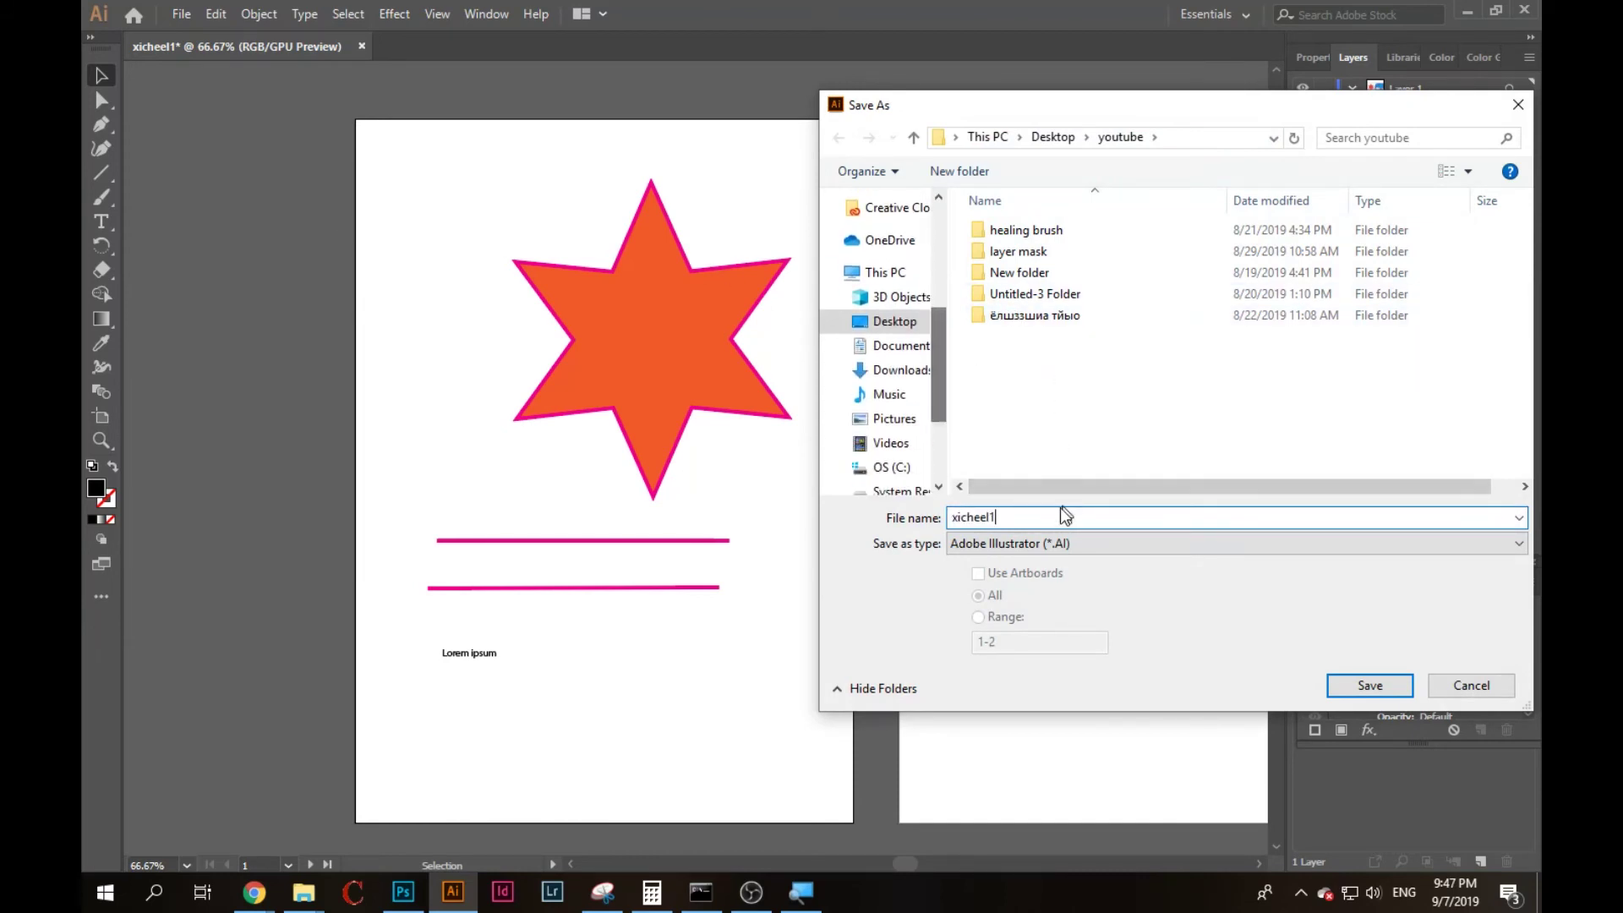
left_click(1059, 546)
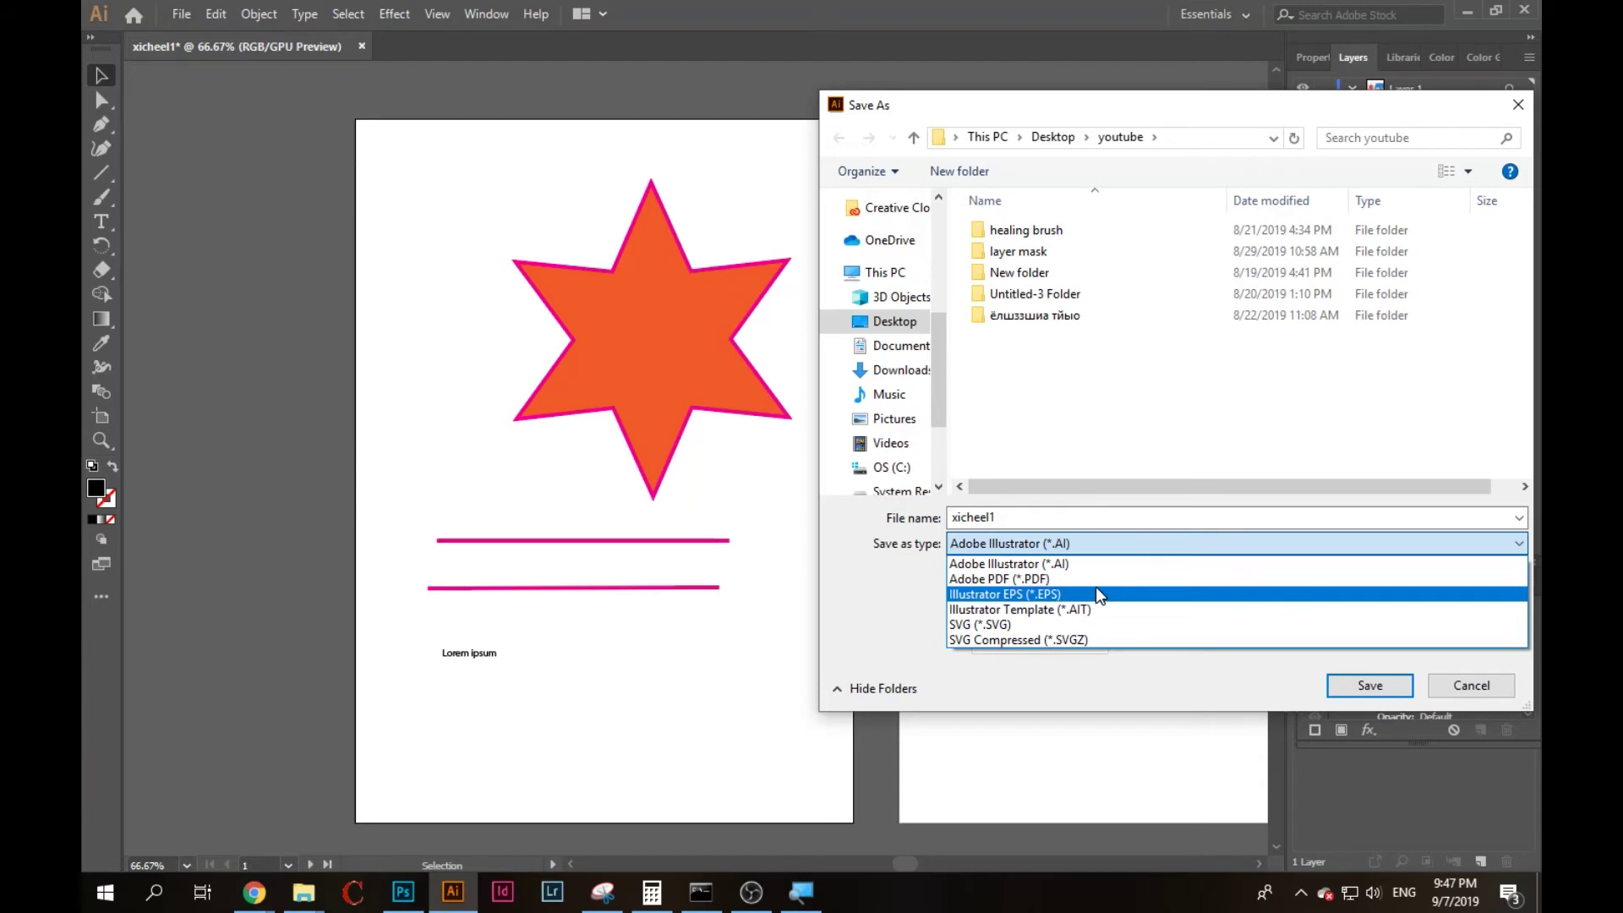
left_click(1074, 572)
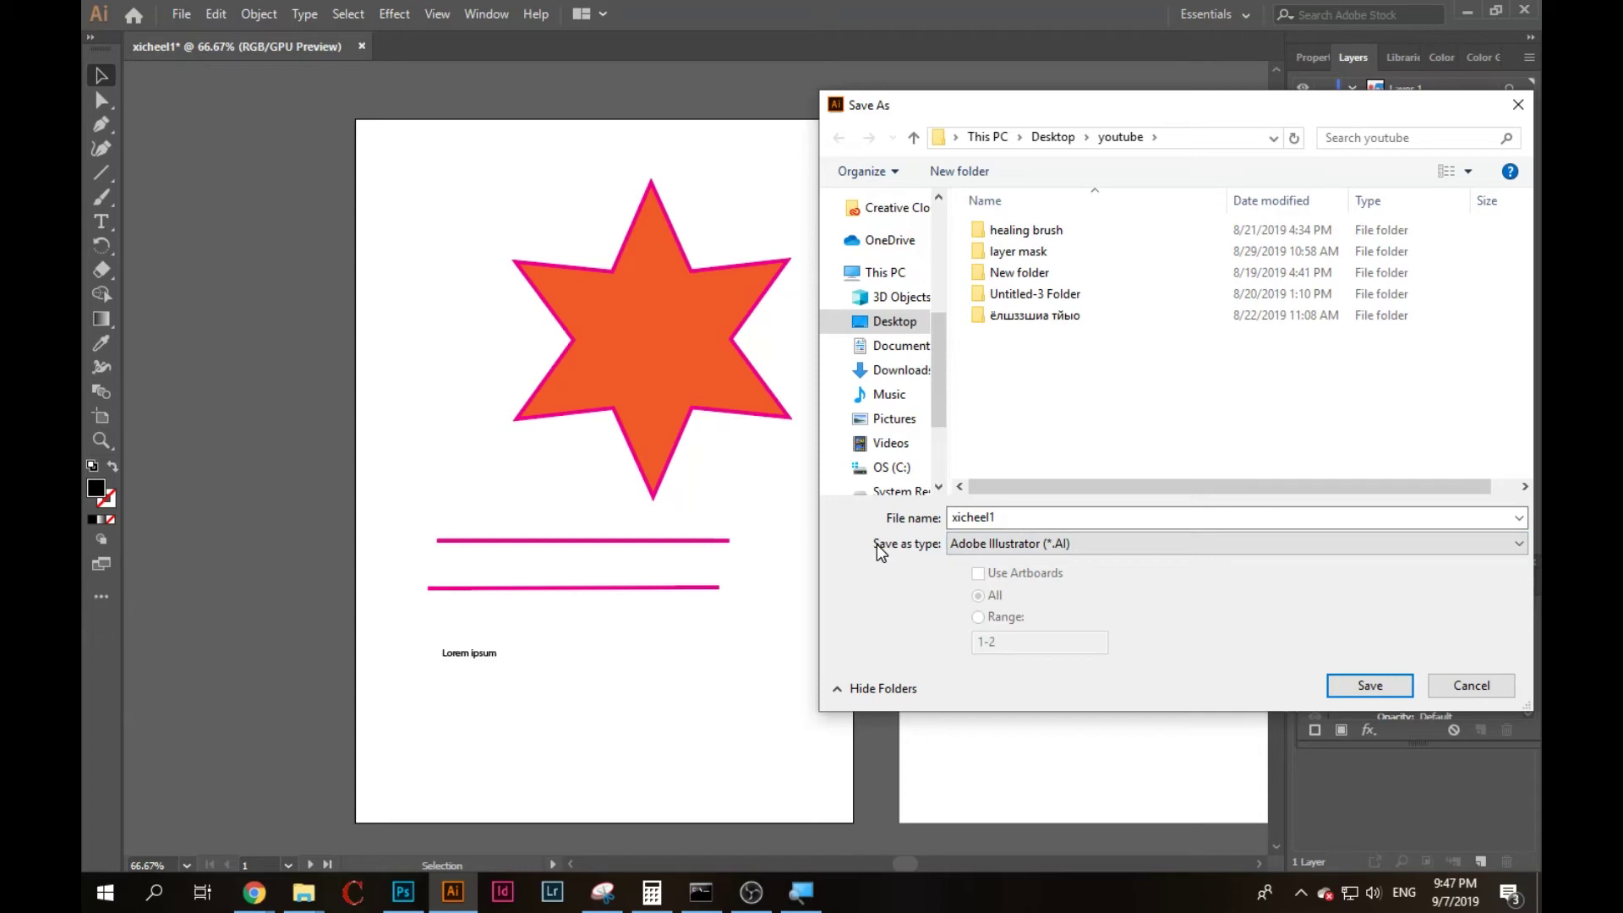
key("Escape")
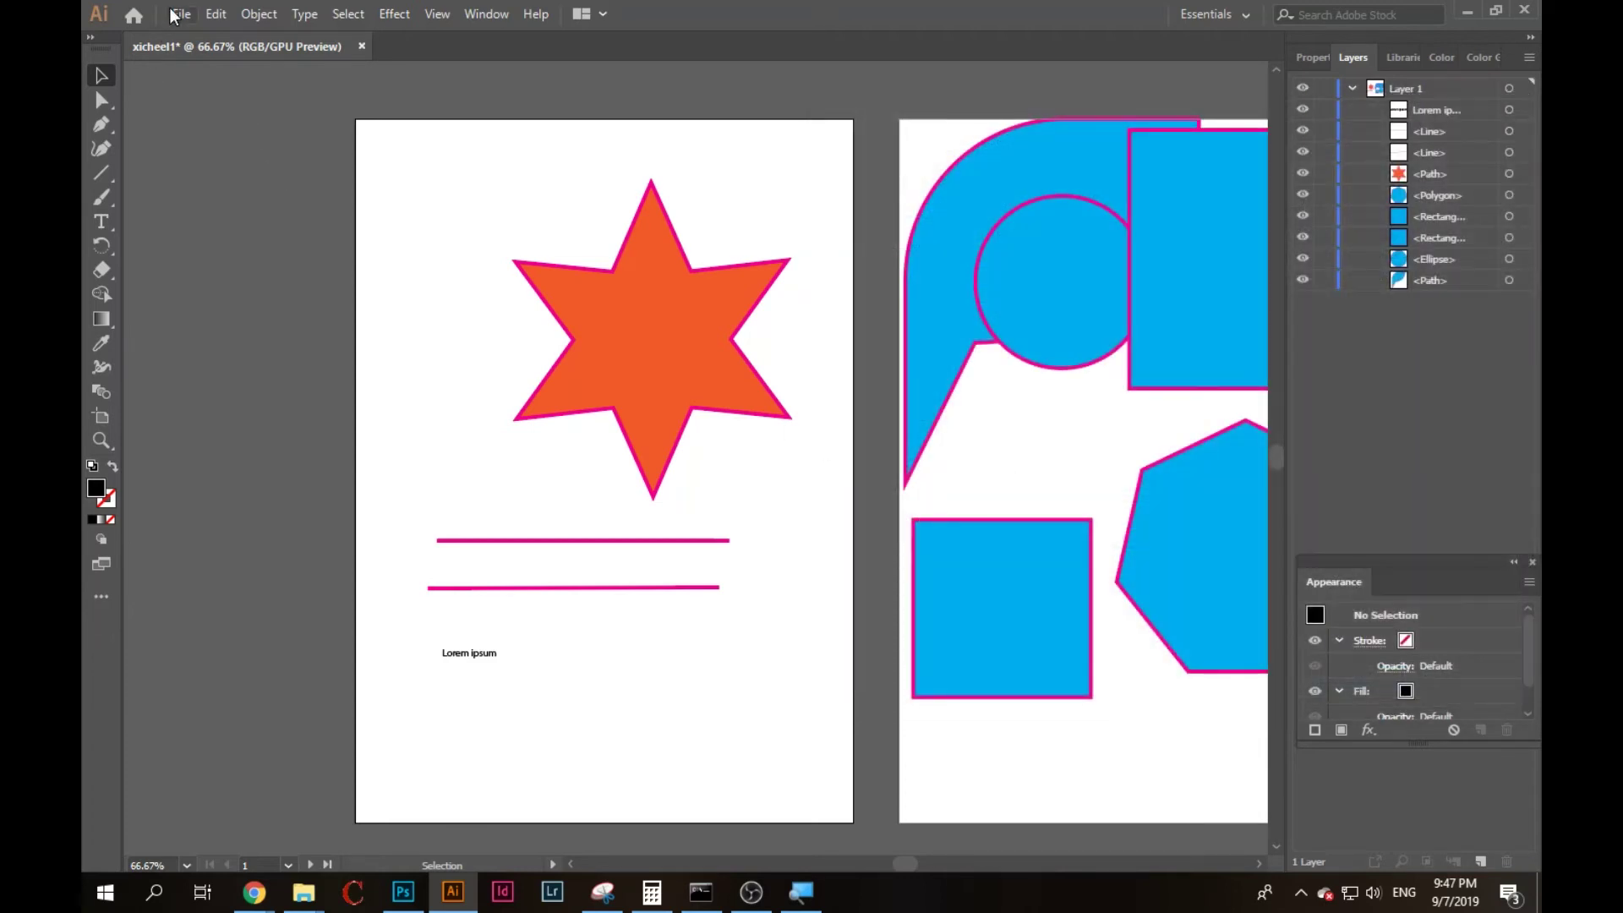
Try Export for Screens with both artboards, cancel it, and reopen the File menu.
left_click(175, 14)
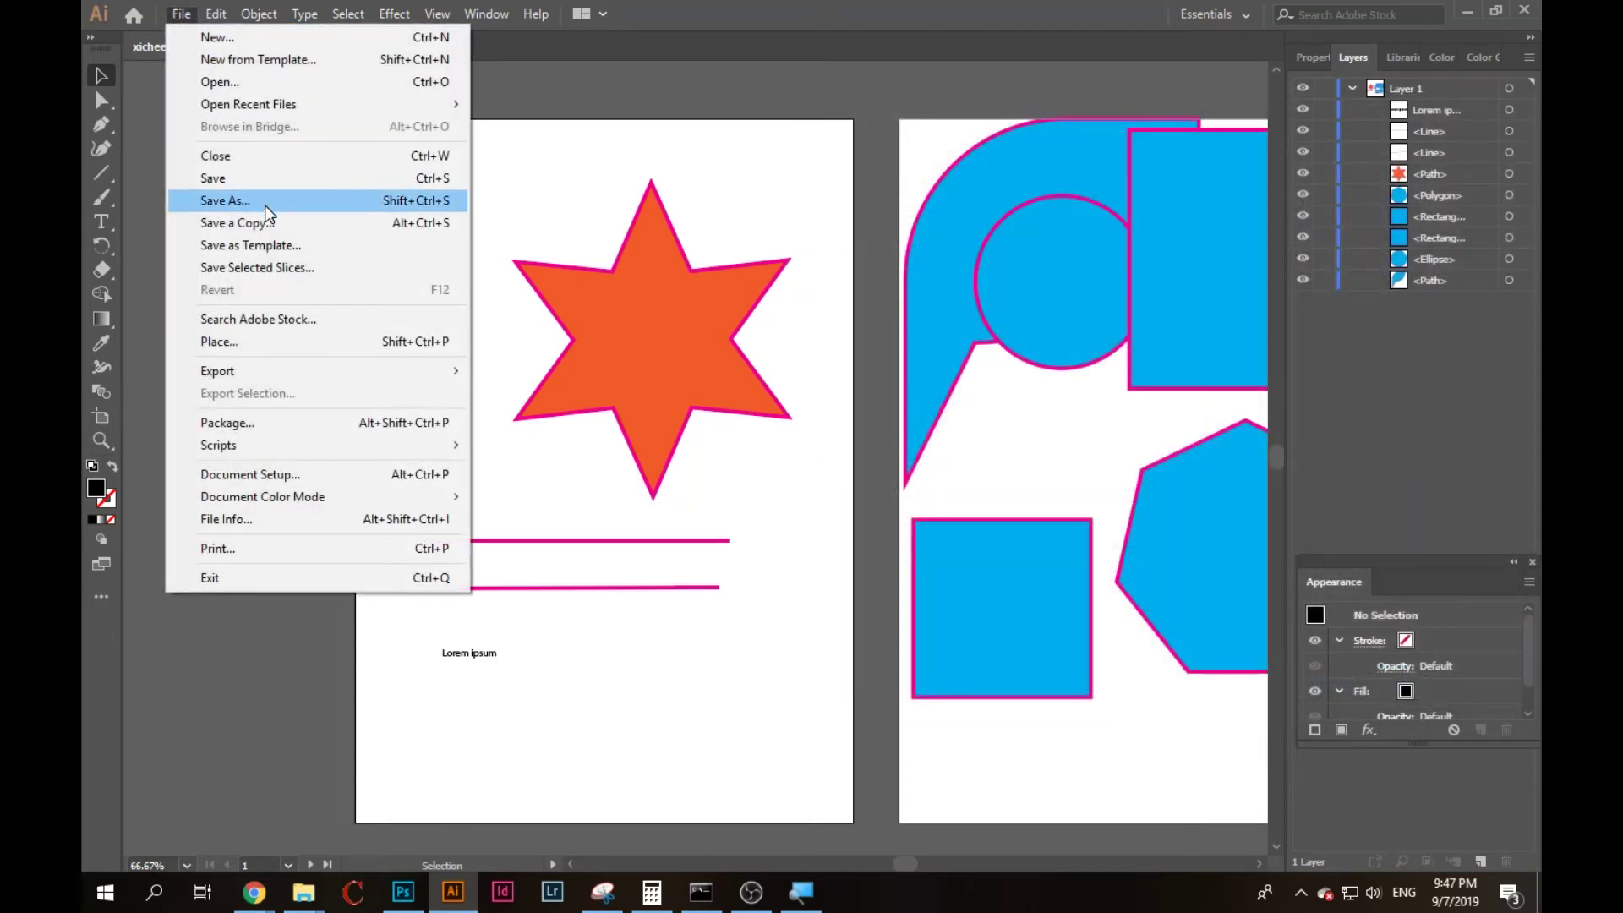
mouse_move(217, 370)
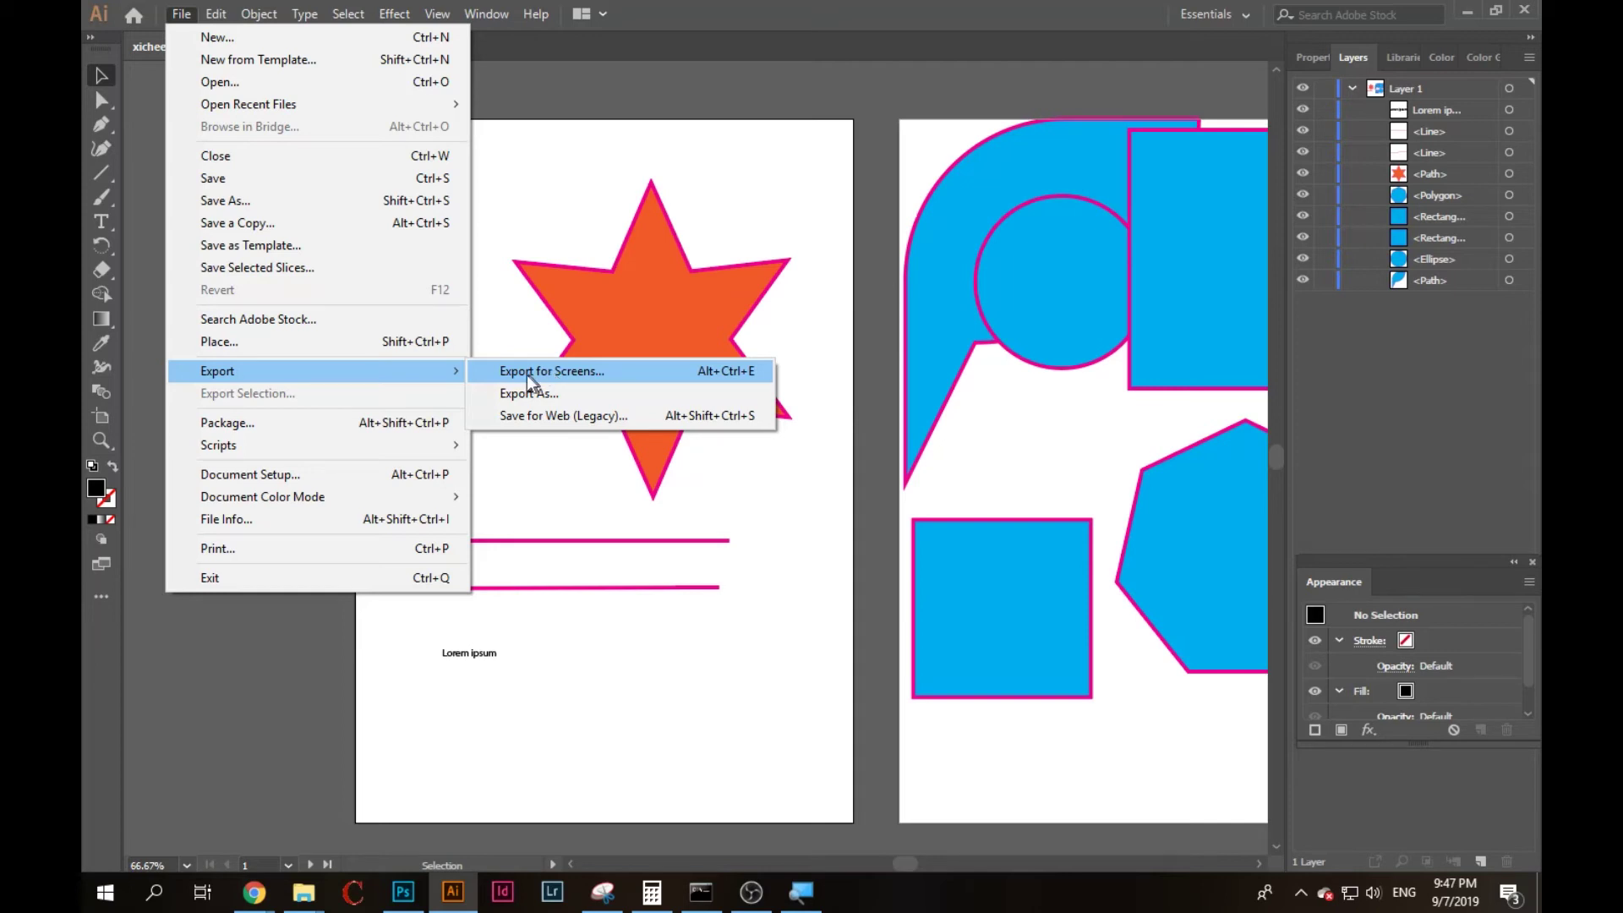
left_click(567, 372)
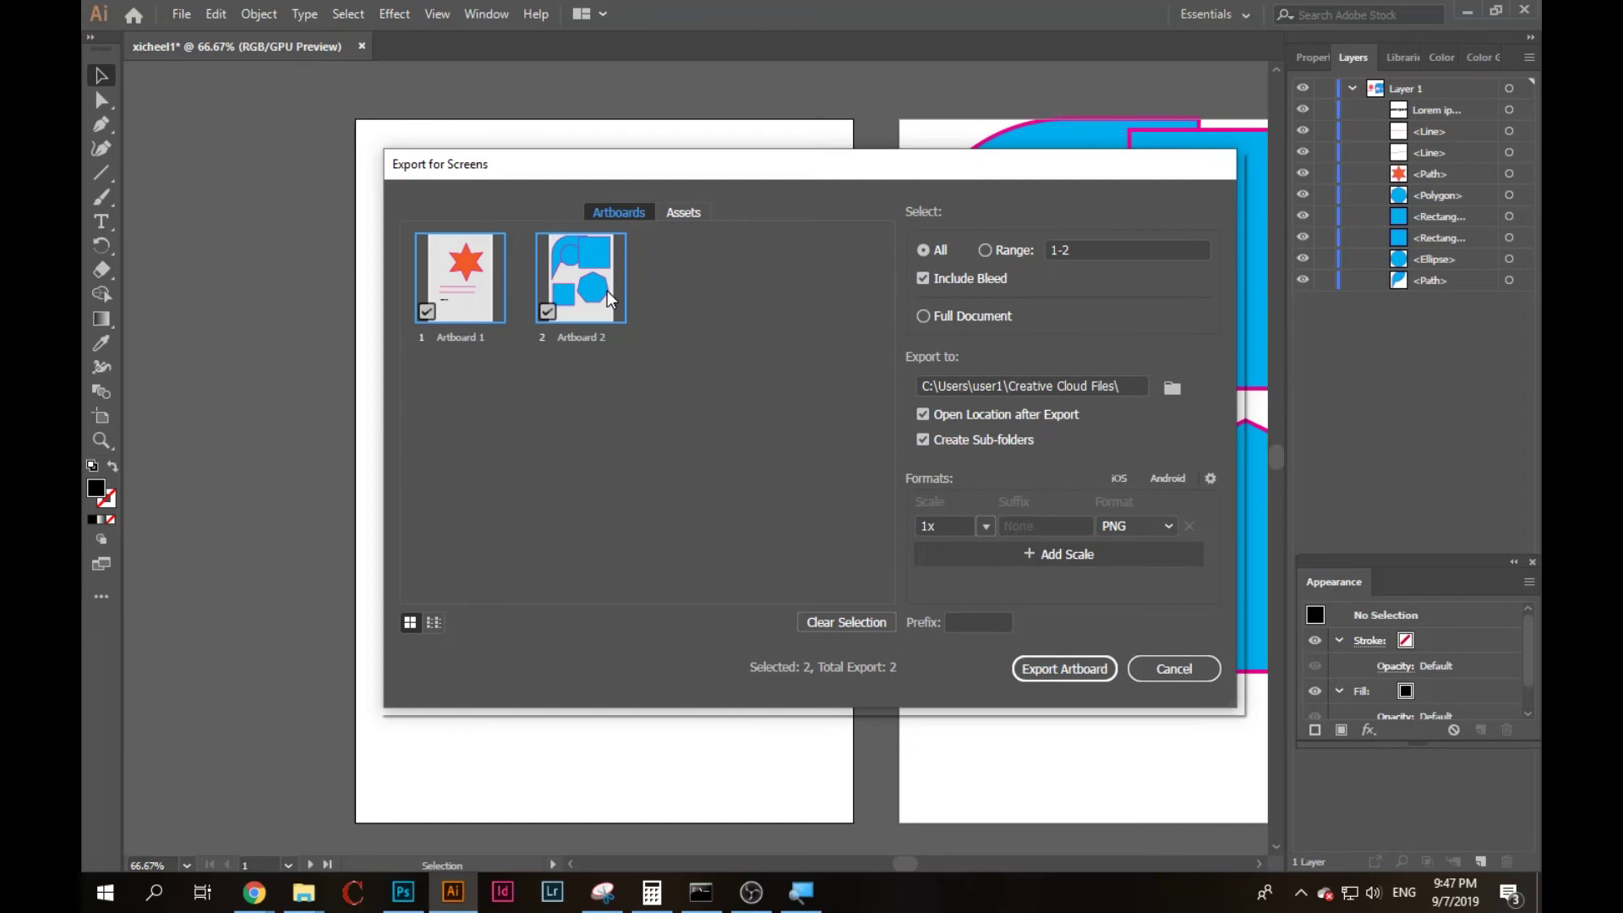
left_click(607, 291)
left_click(494, 286)
left_click(587, 290)
left_click(456, 313)
left_click(1155, 667)
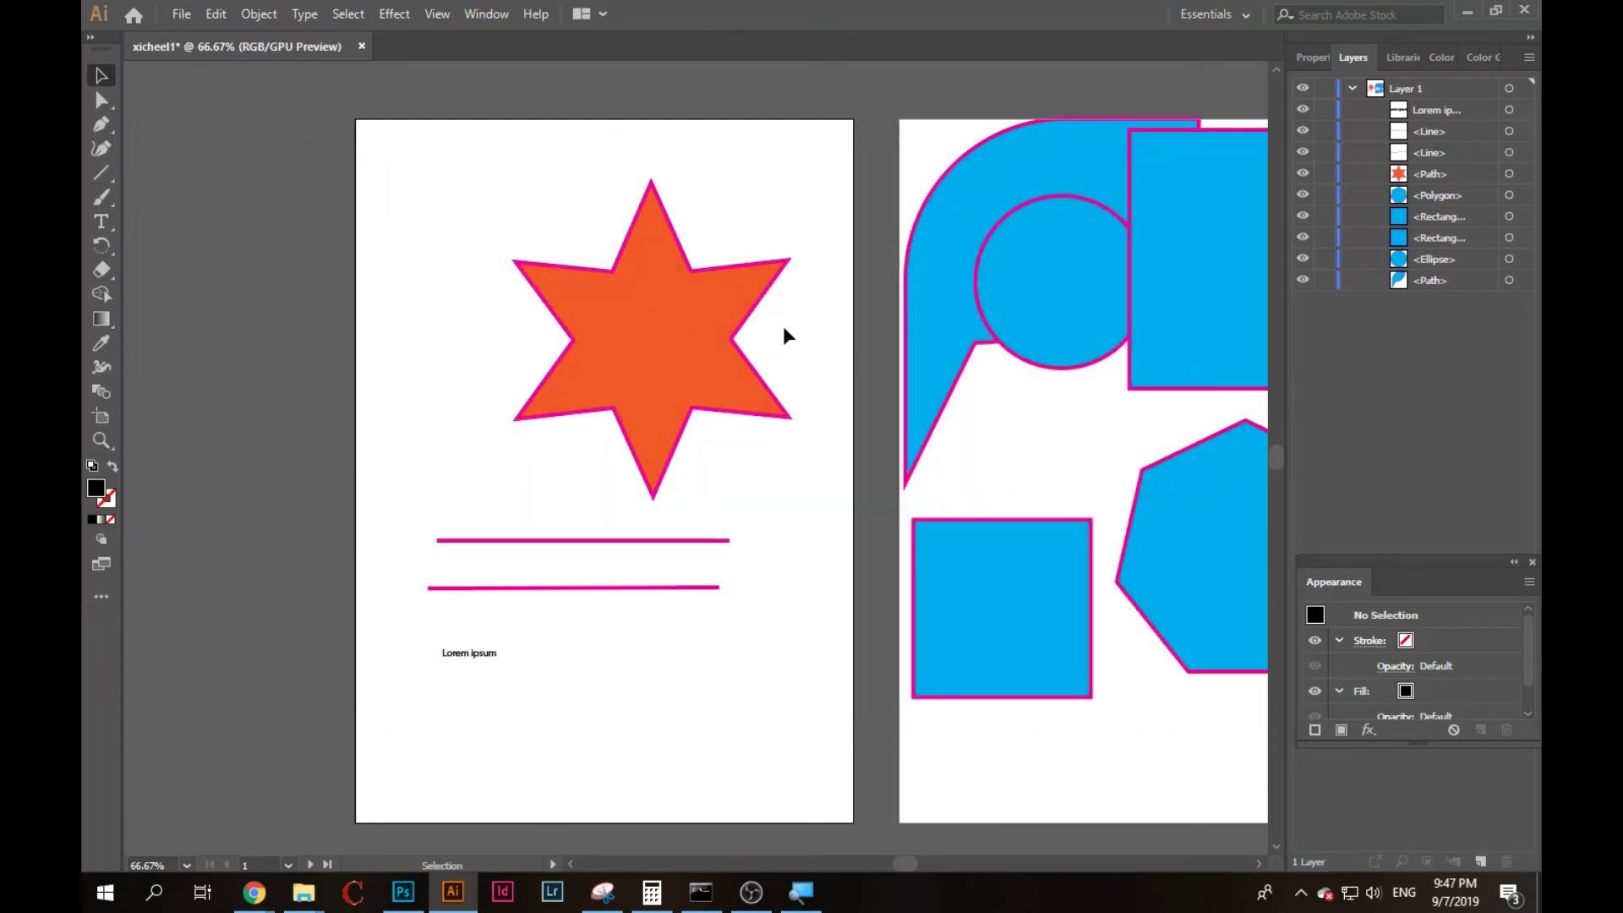
left_click(182, 14)
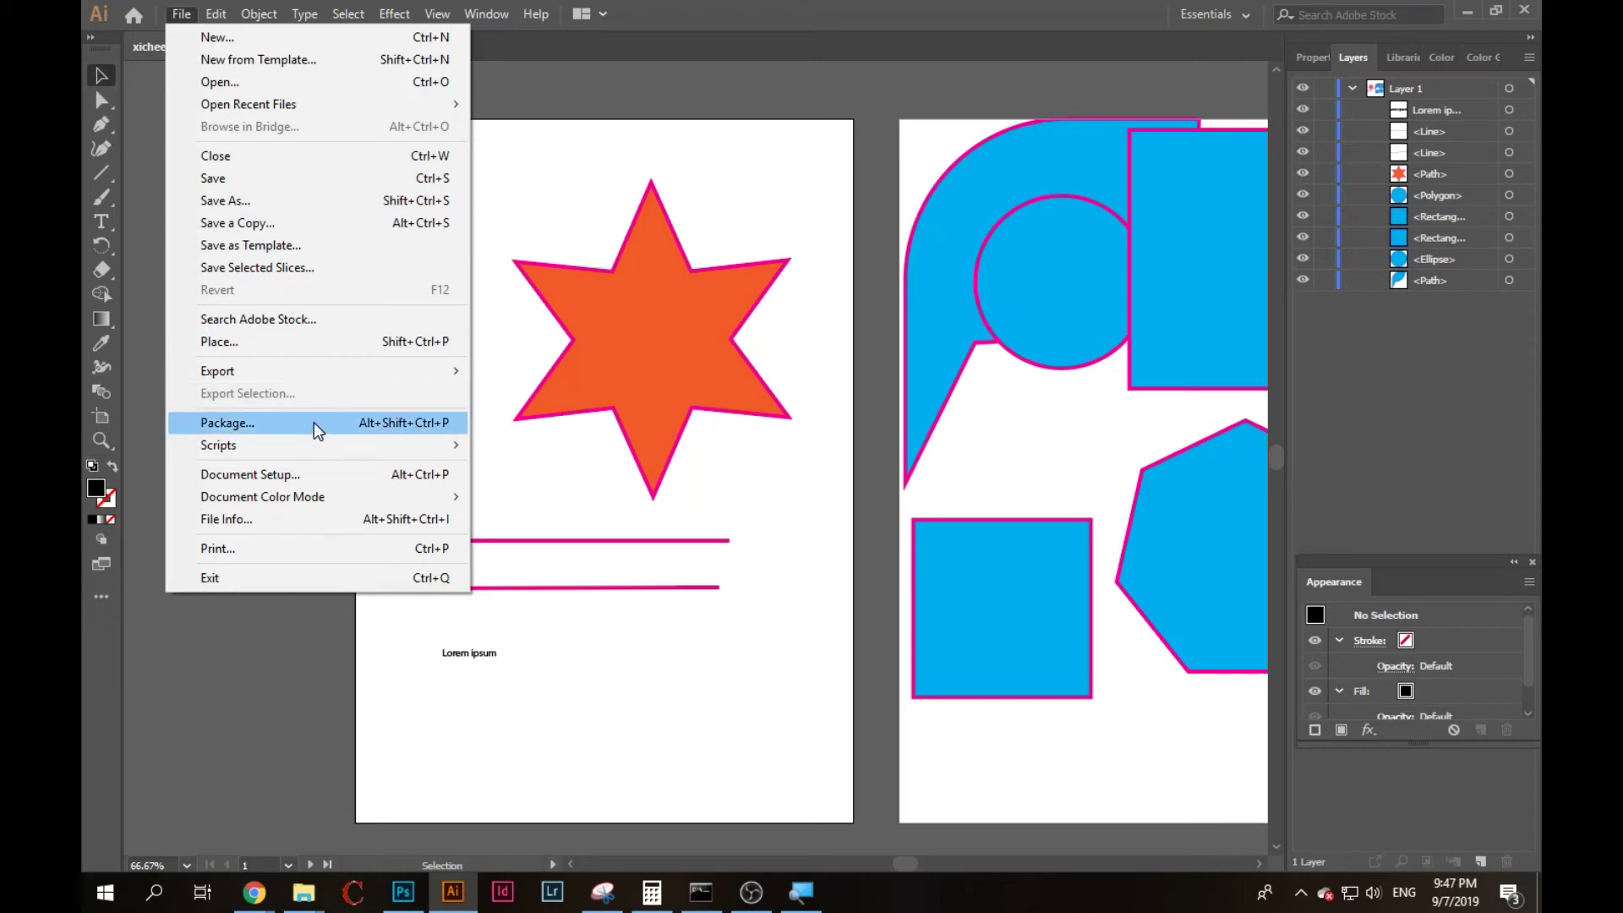
Save the document as xicheel1.ai with default options so it can be packaged.
left_click(313, 423)
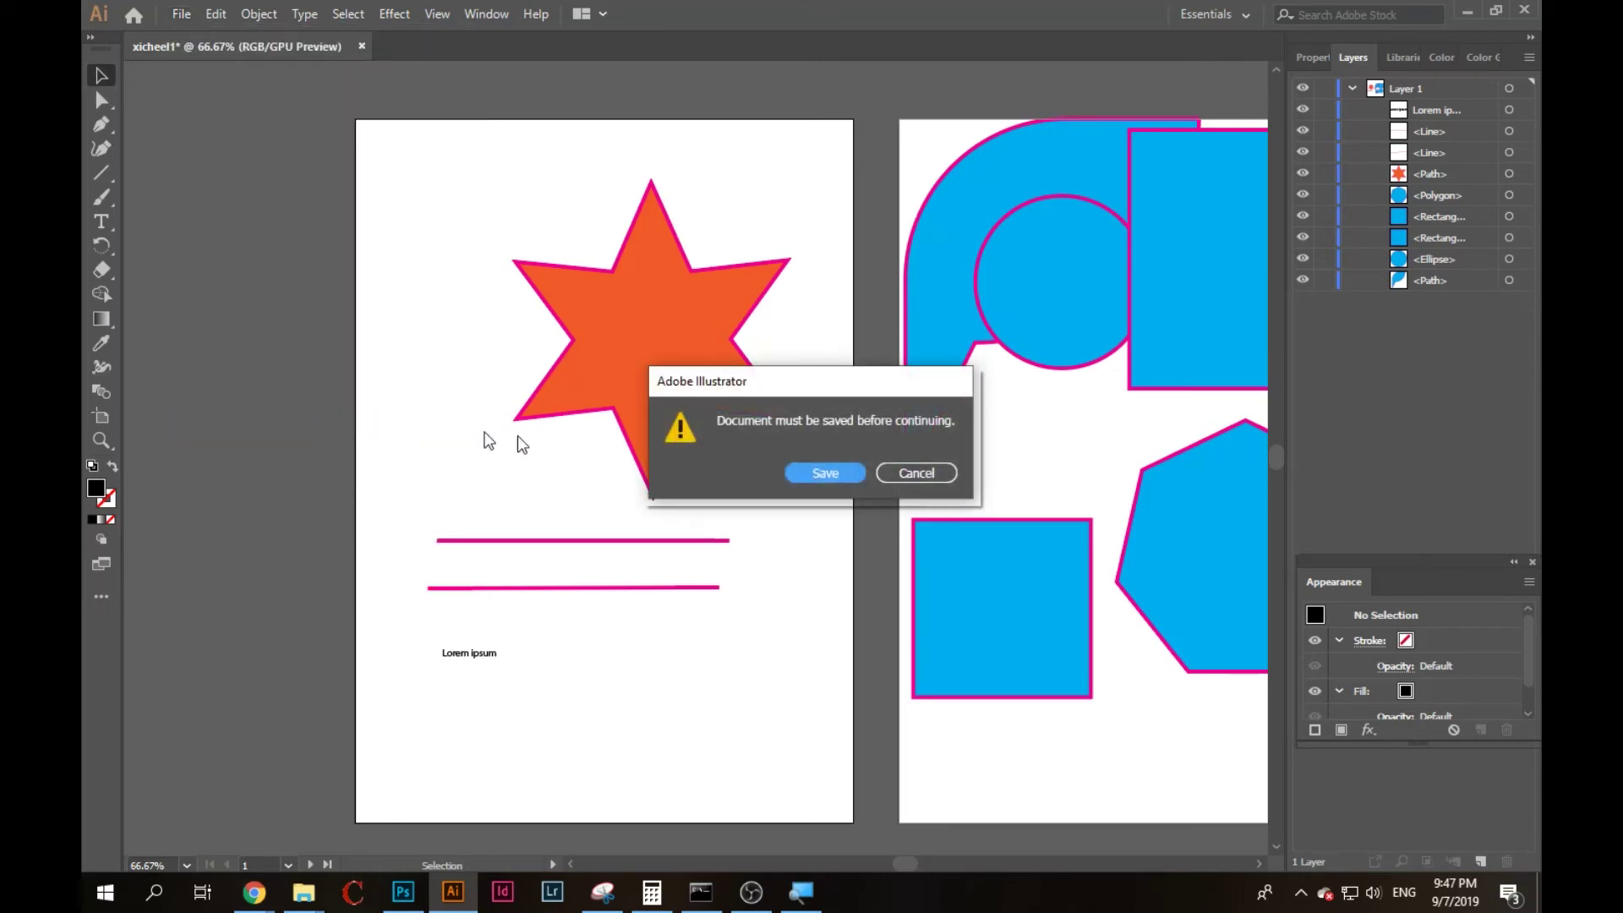
left_click(818, 474)
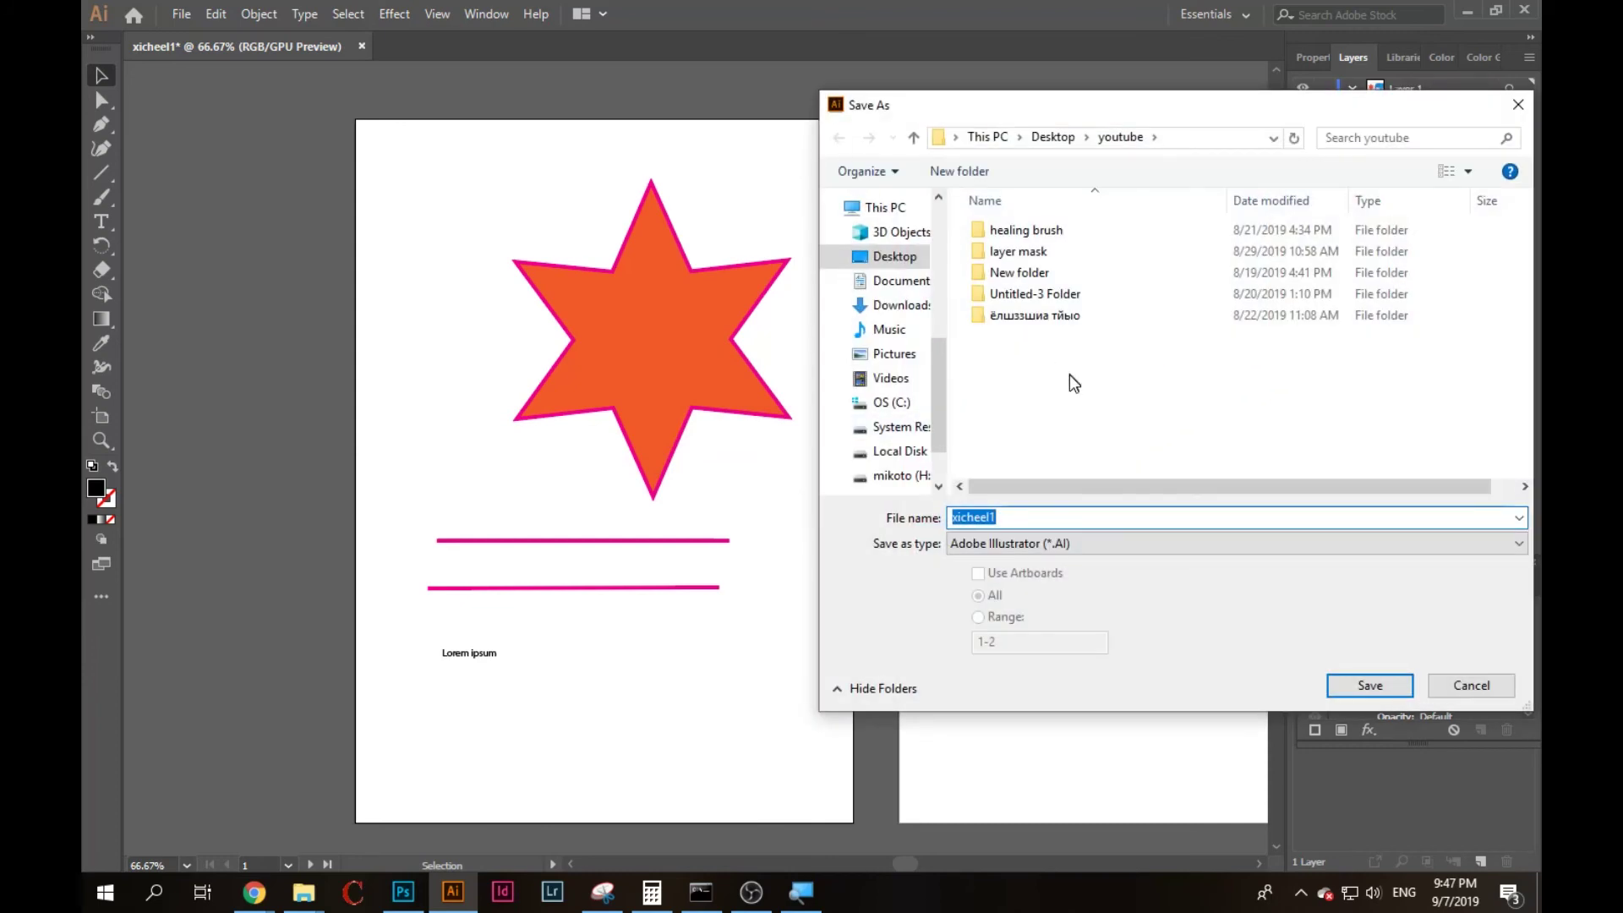
left_click(1369, 685)
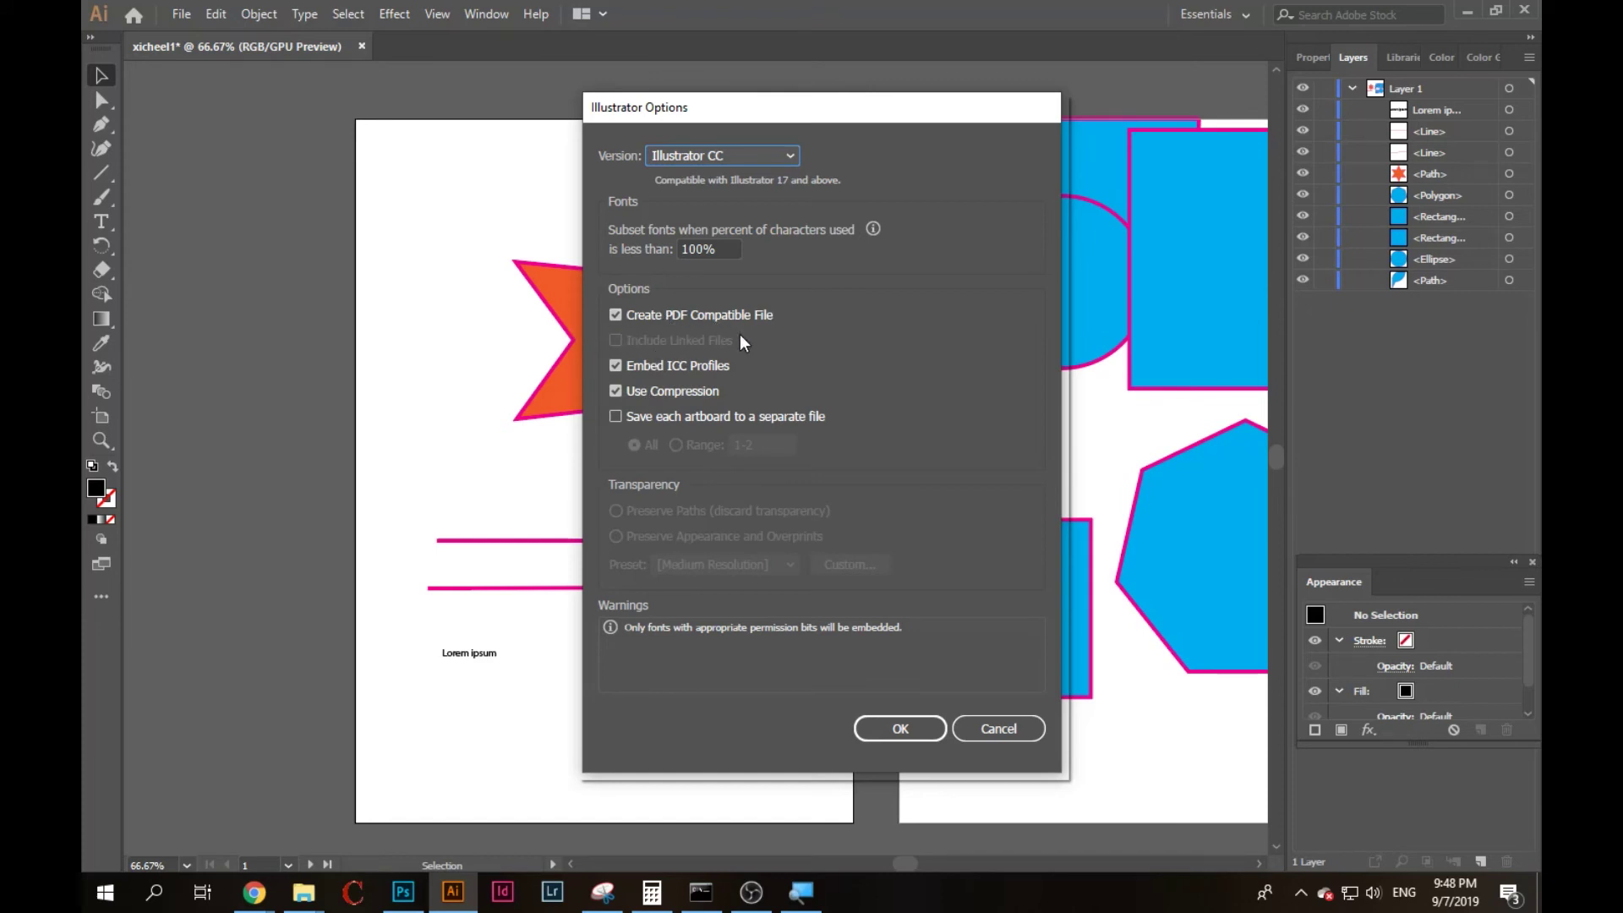
left_click(900, 728)
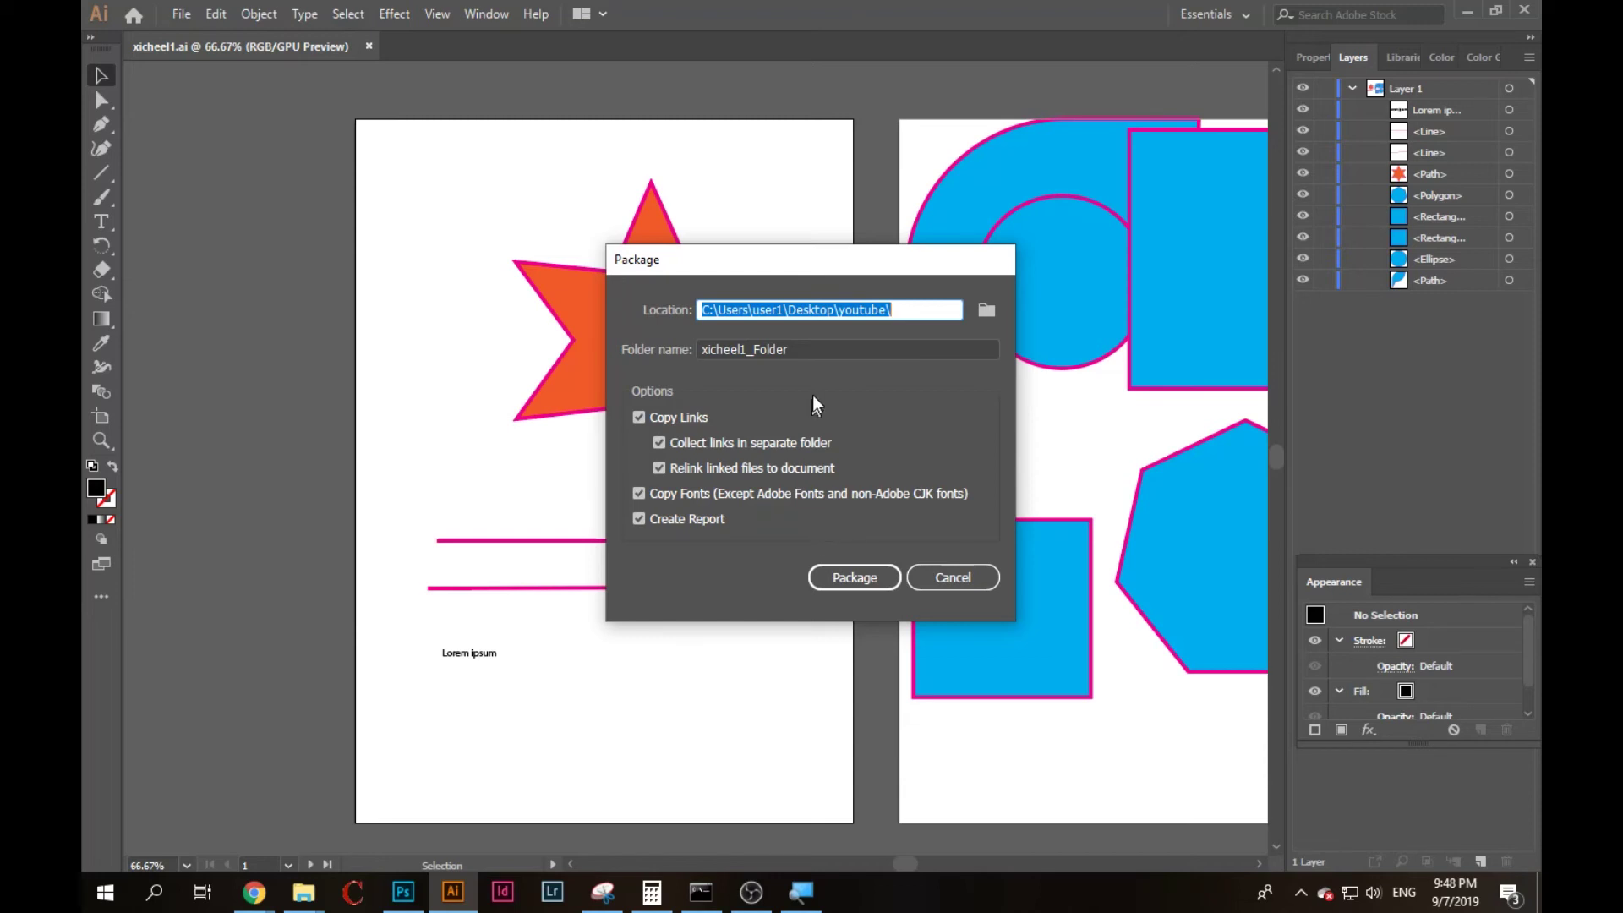
Package into xicheel1_Folder in the youtube folder, copying links and fonts, and dismiss the messages.
left_click(910, 308)
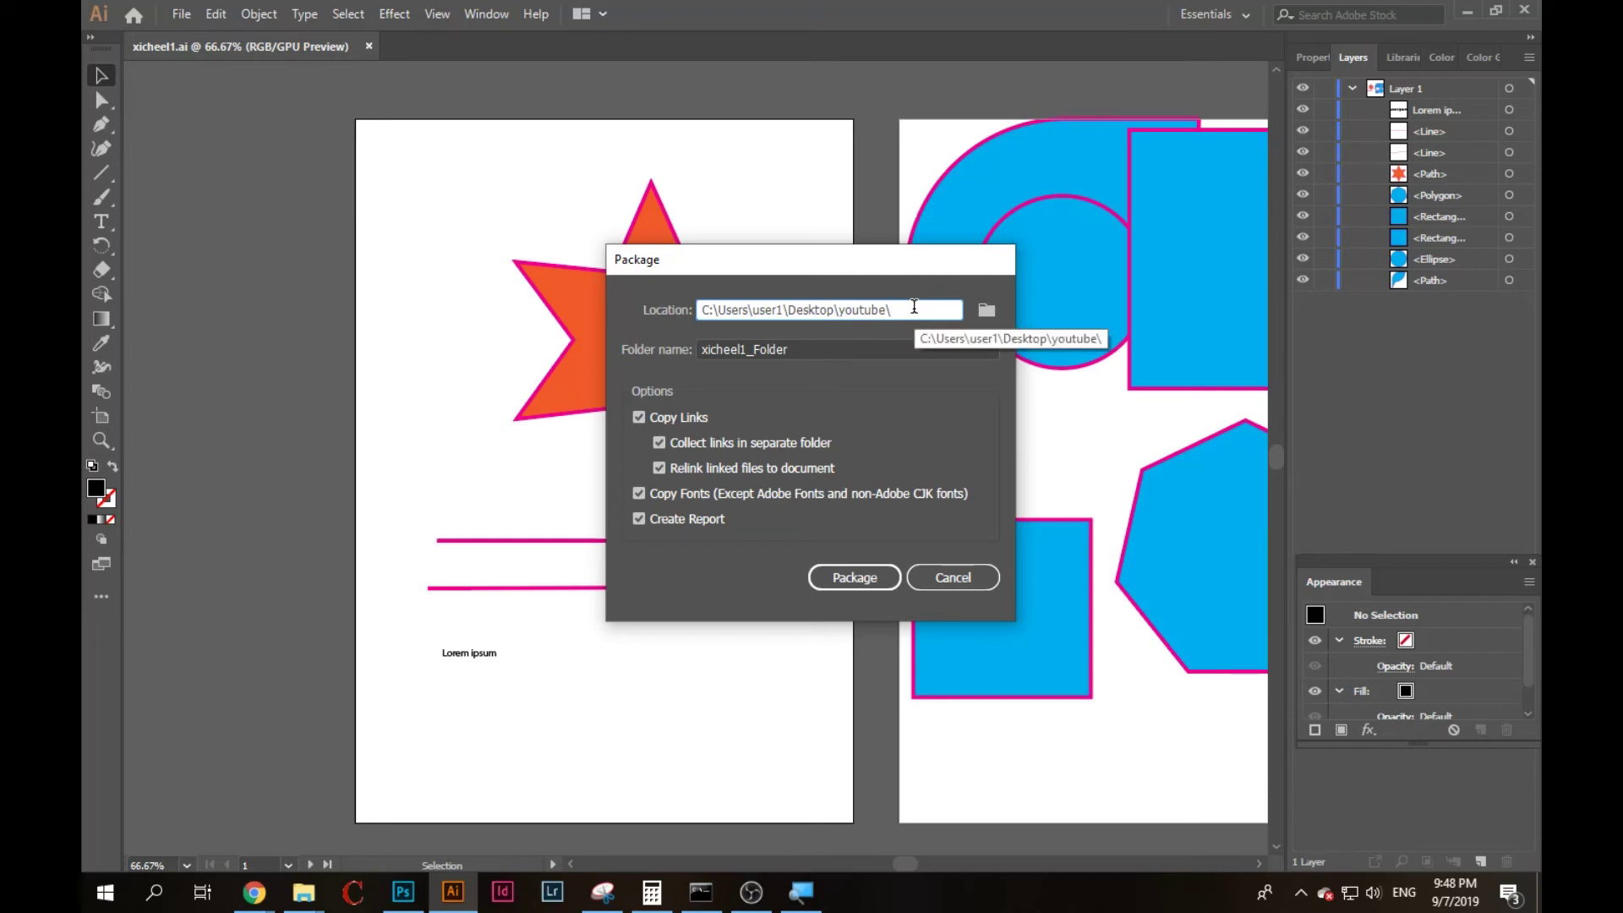
double_click(792, 349)
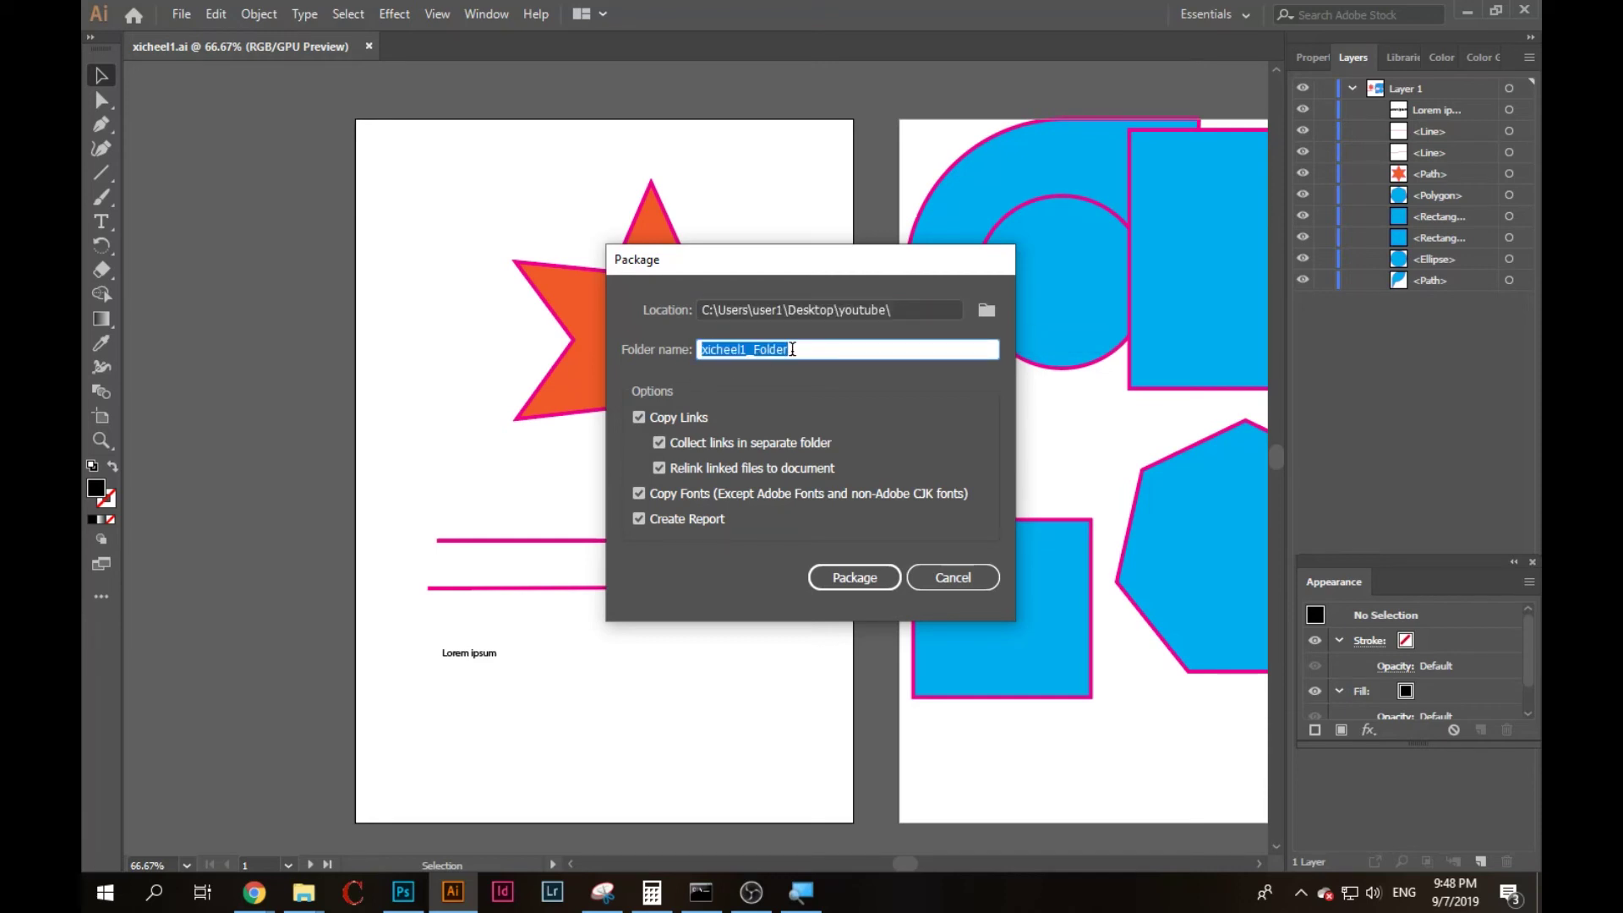
left_click(792, 349)
left_click(639, 494)
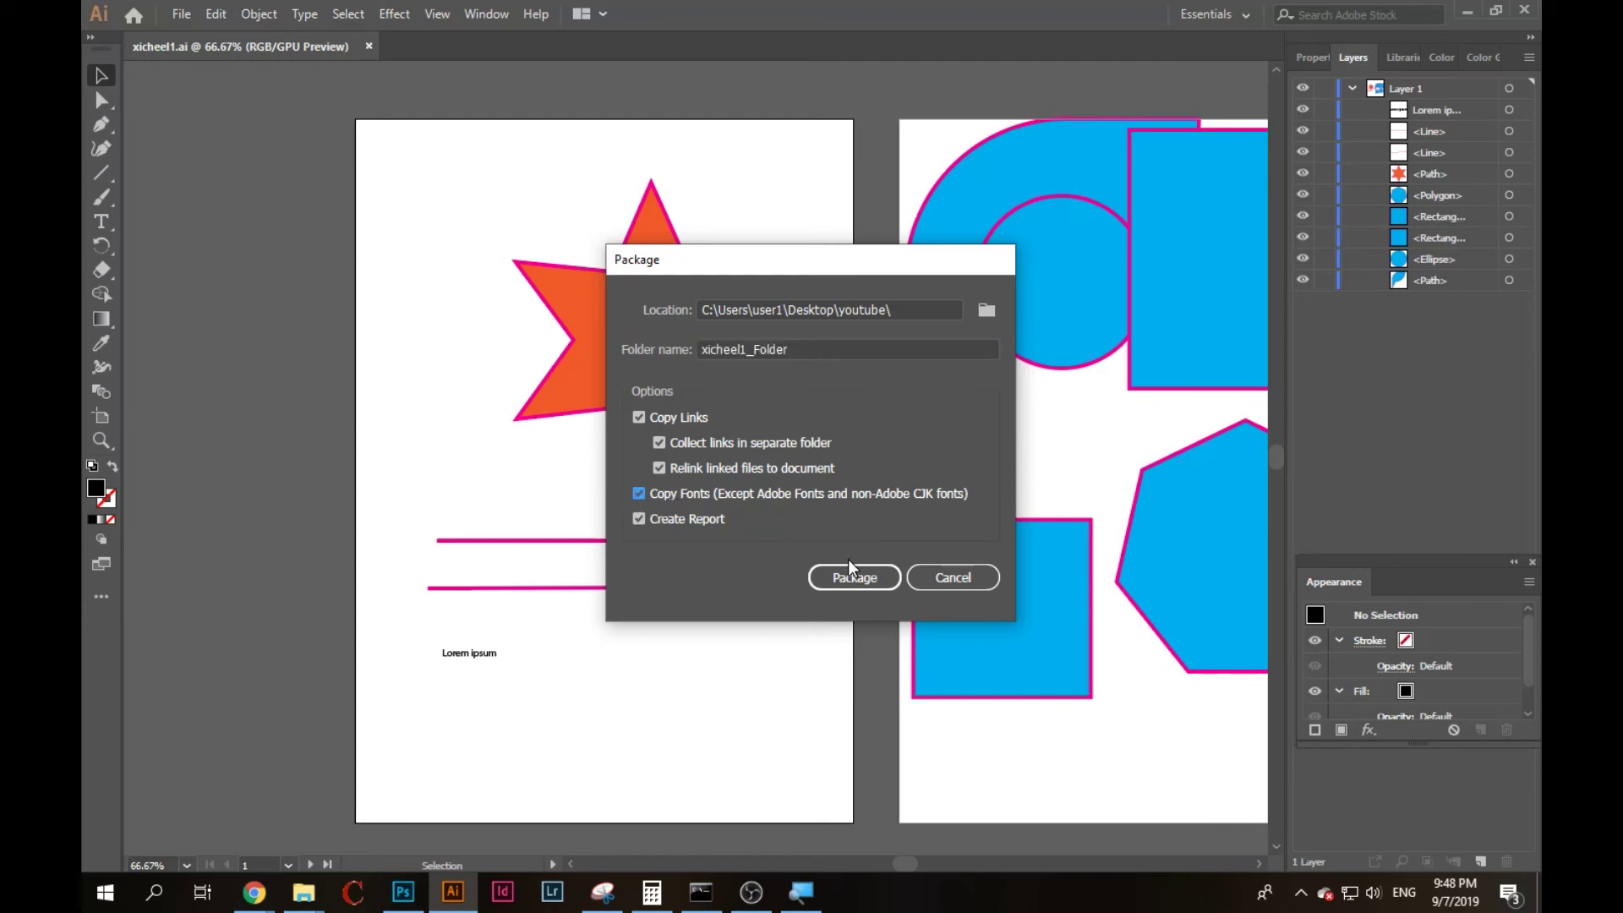
left_click(640, 418)
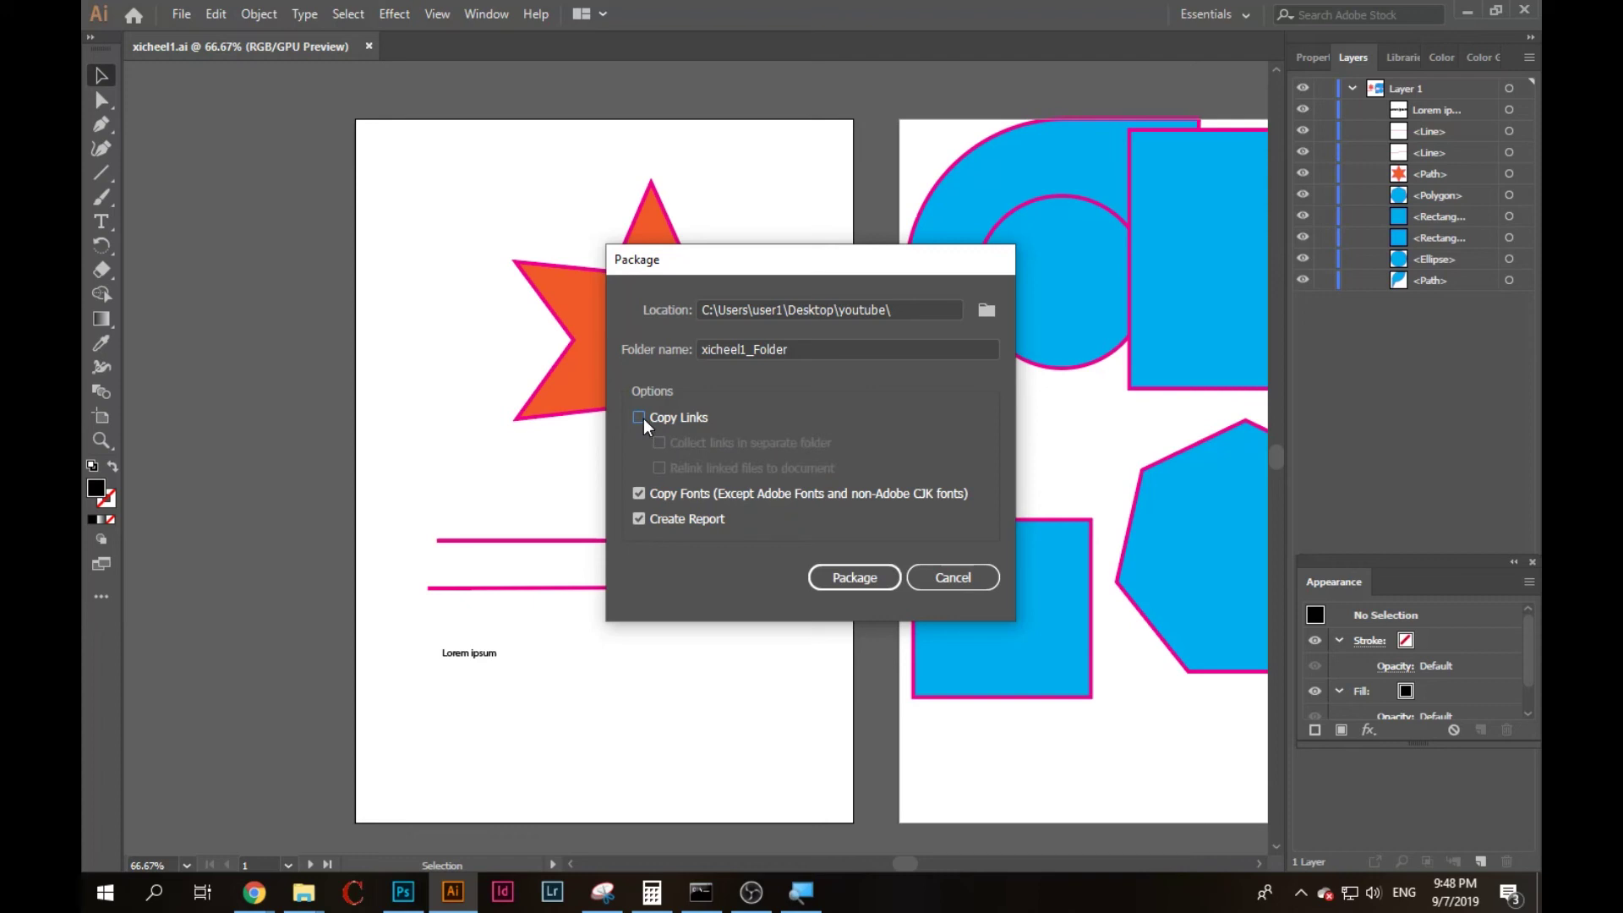
left_click(640, 418)
left_click(845, 579)
left_click(911, 515)
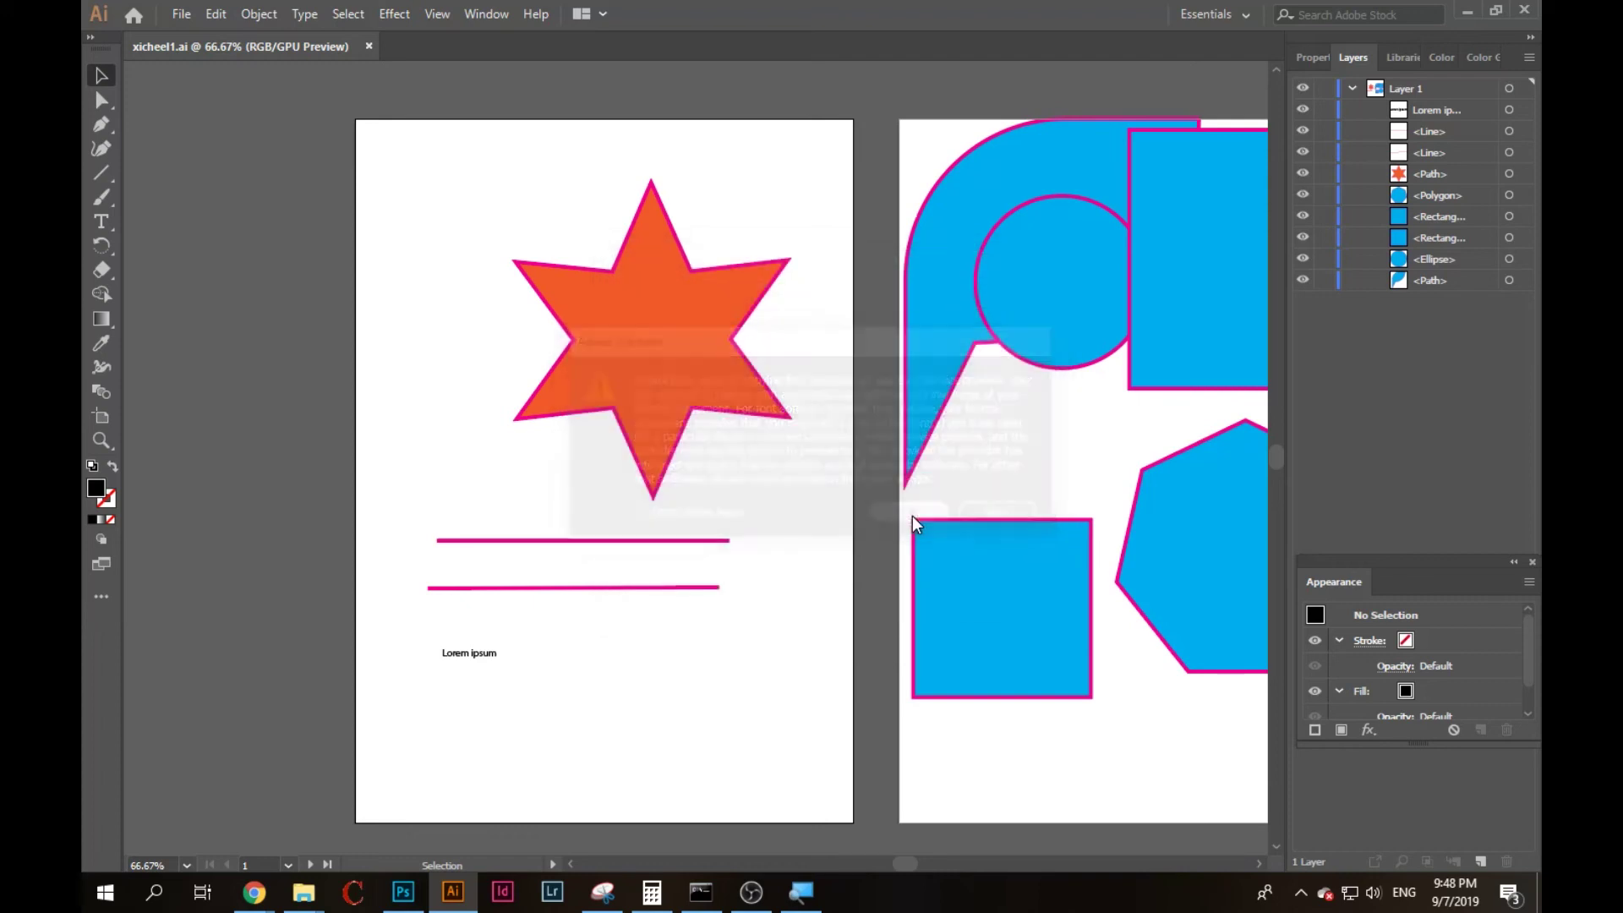
left_click(986, 473)
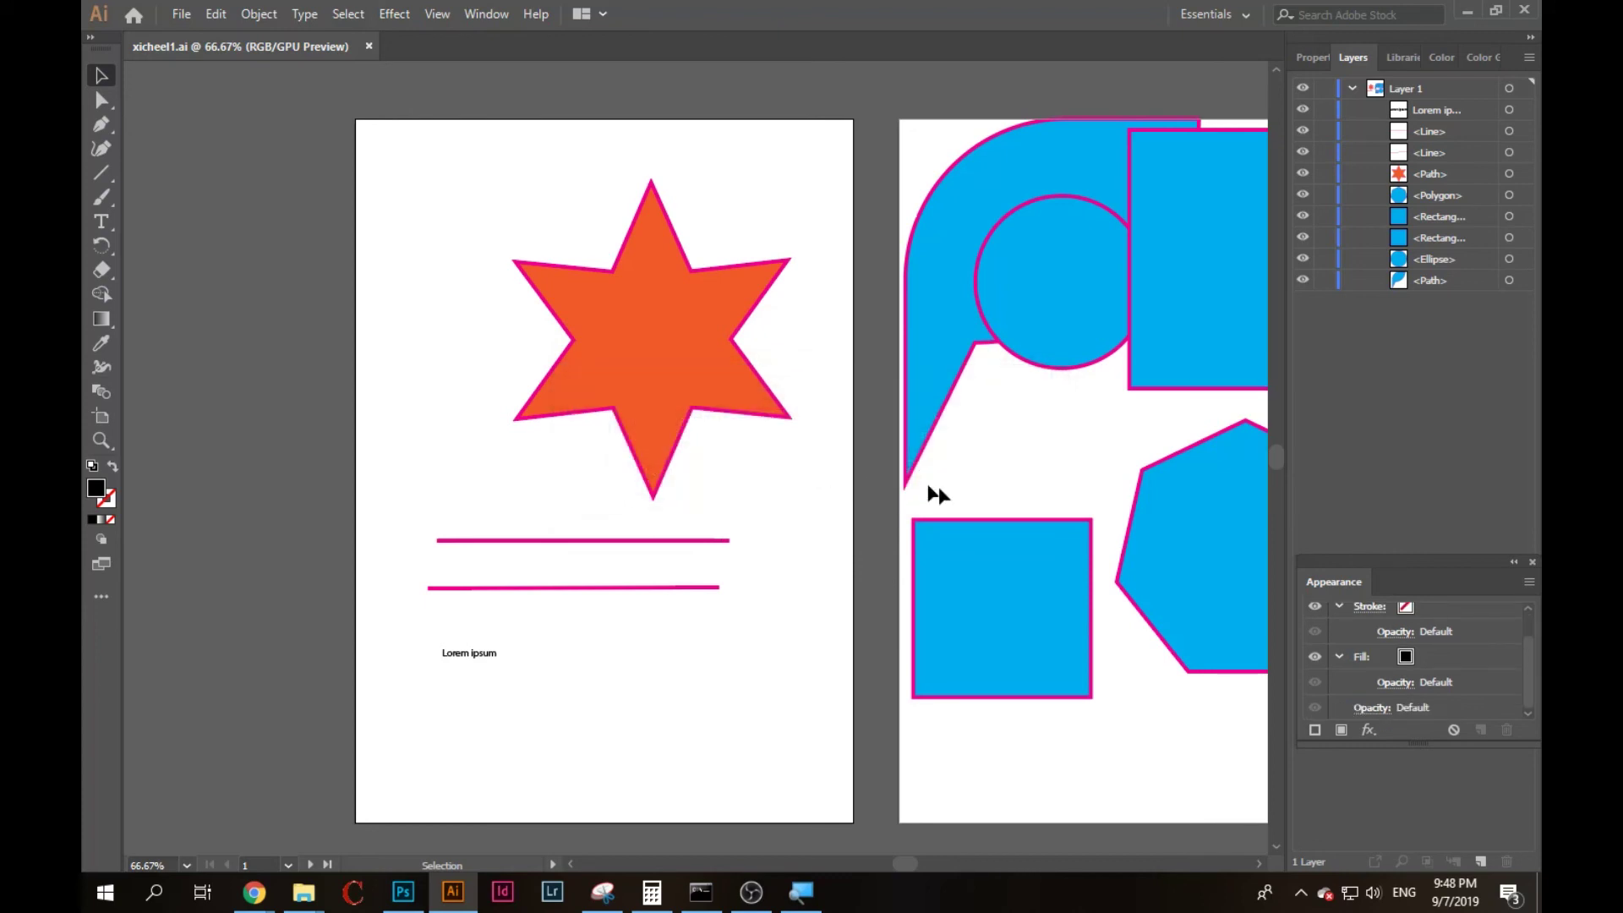
mouse_move(303, 893)
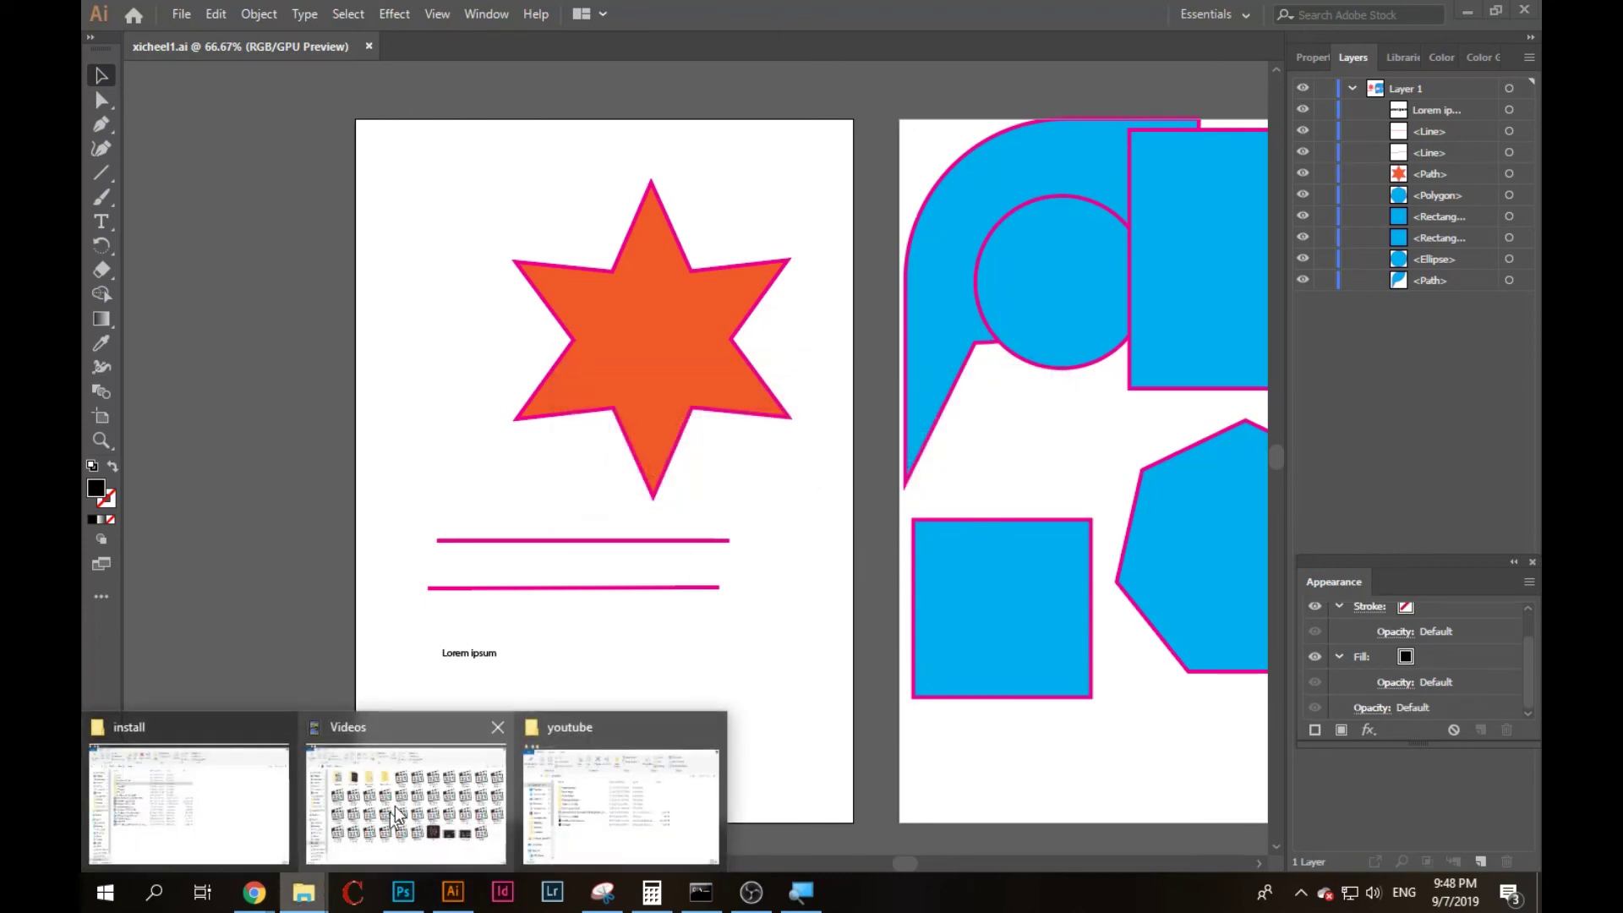
left_click(600, 774)
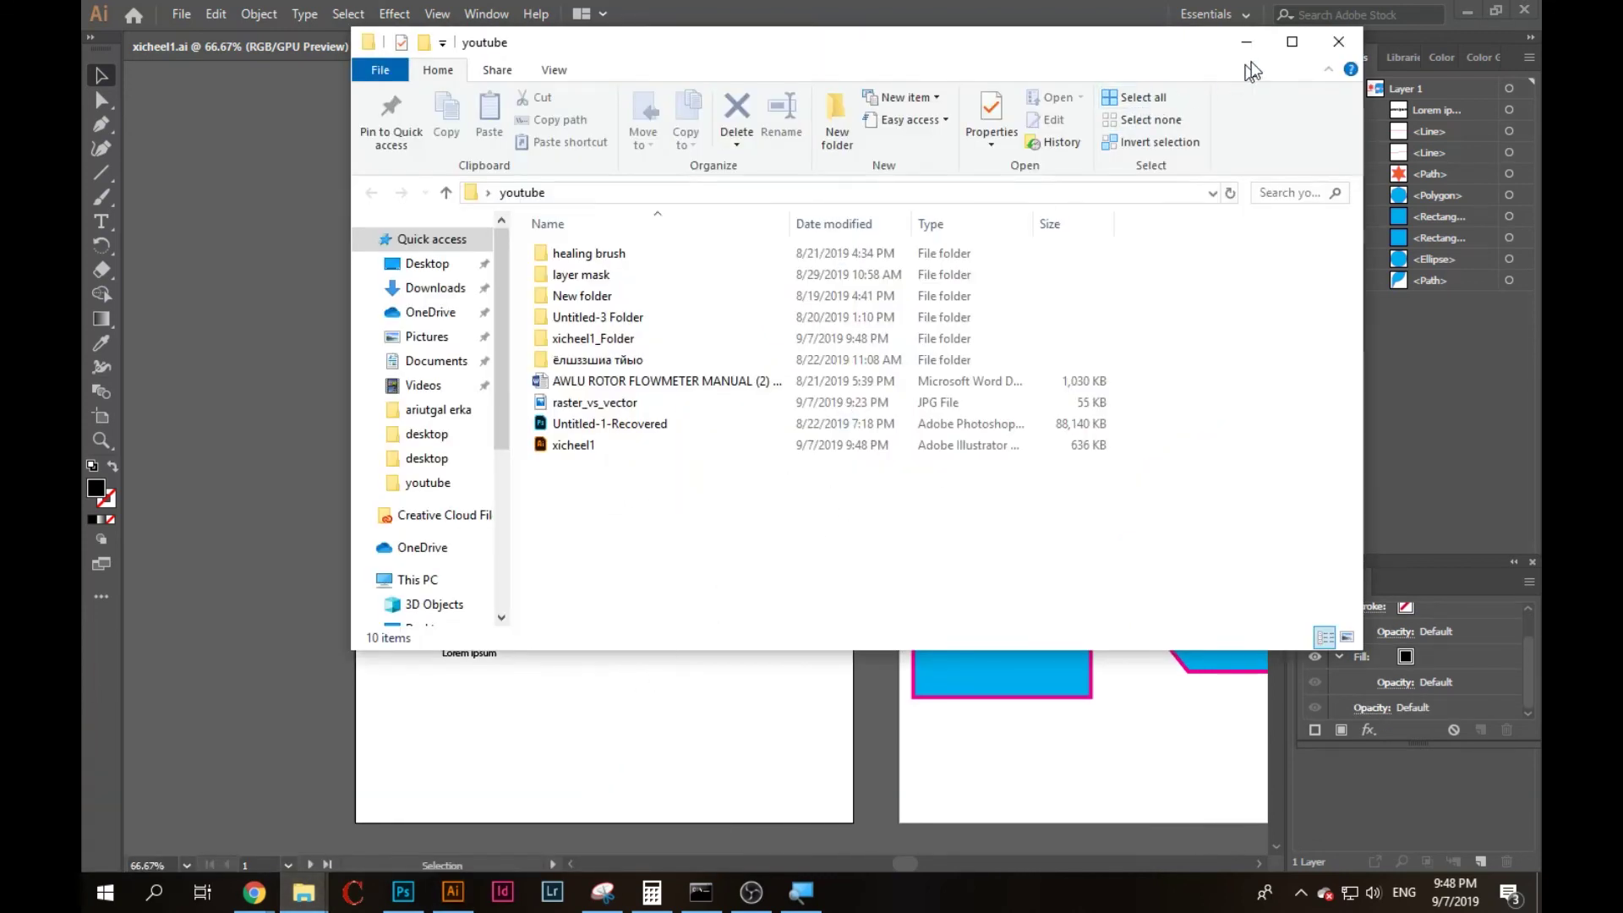
left_click(1292, 42)
left_click(364, 238)
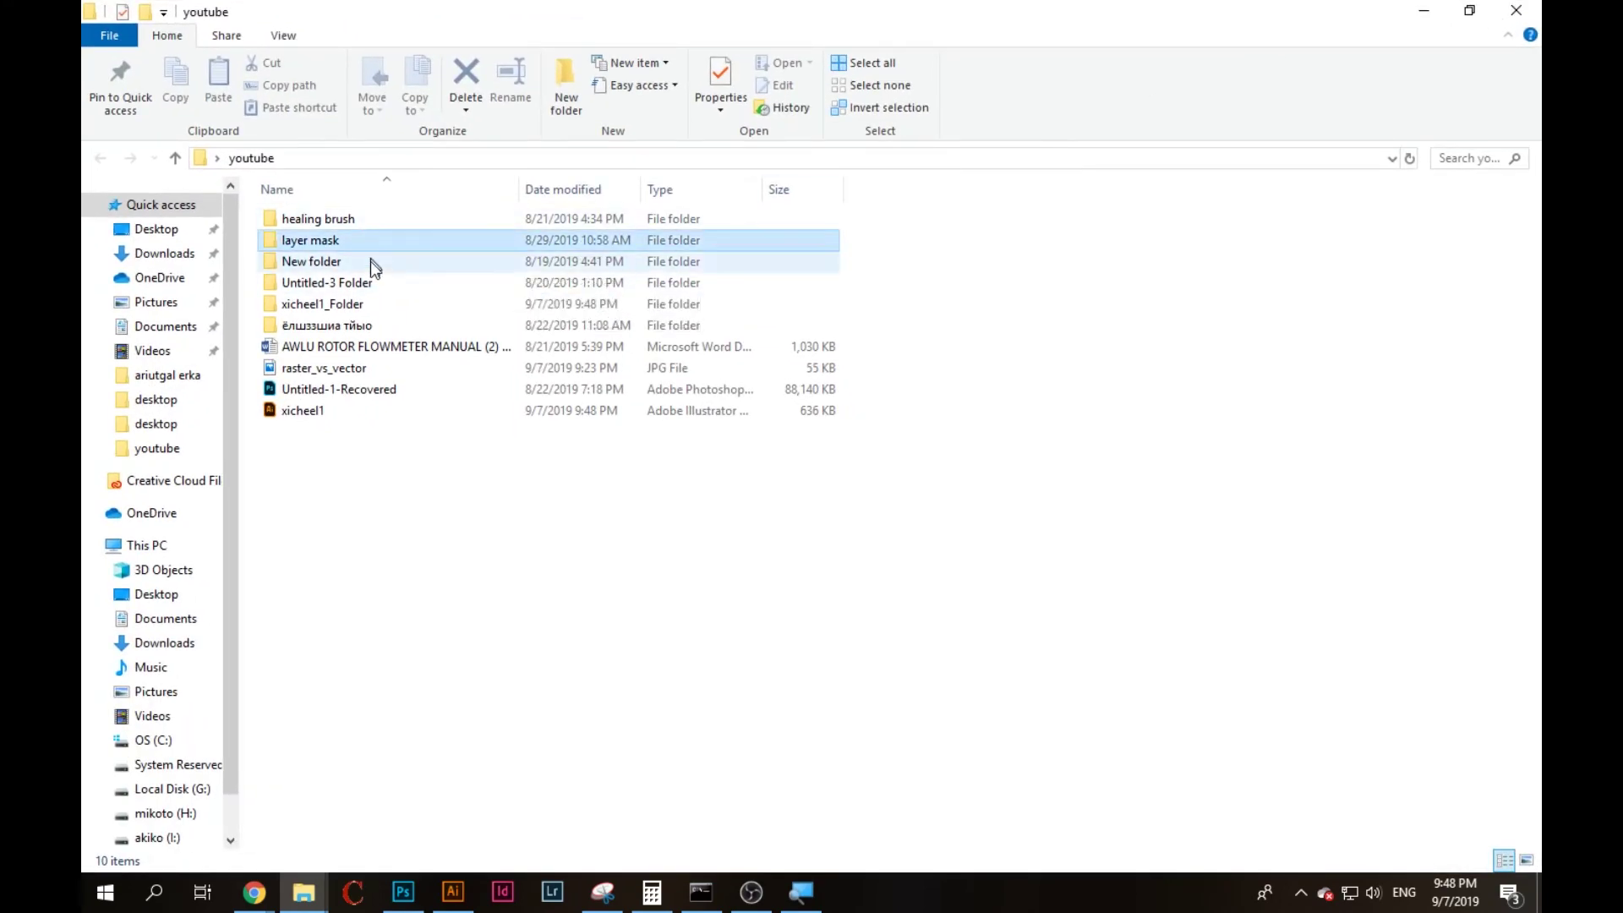
left_click(362, 304)
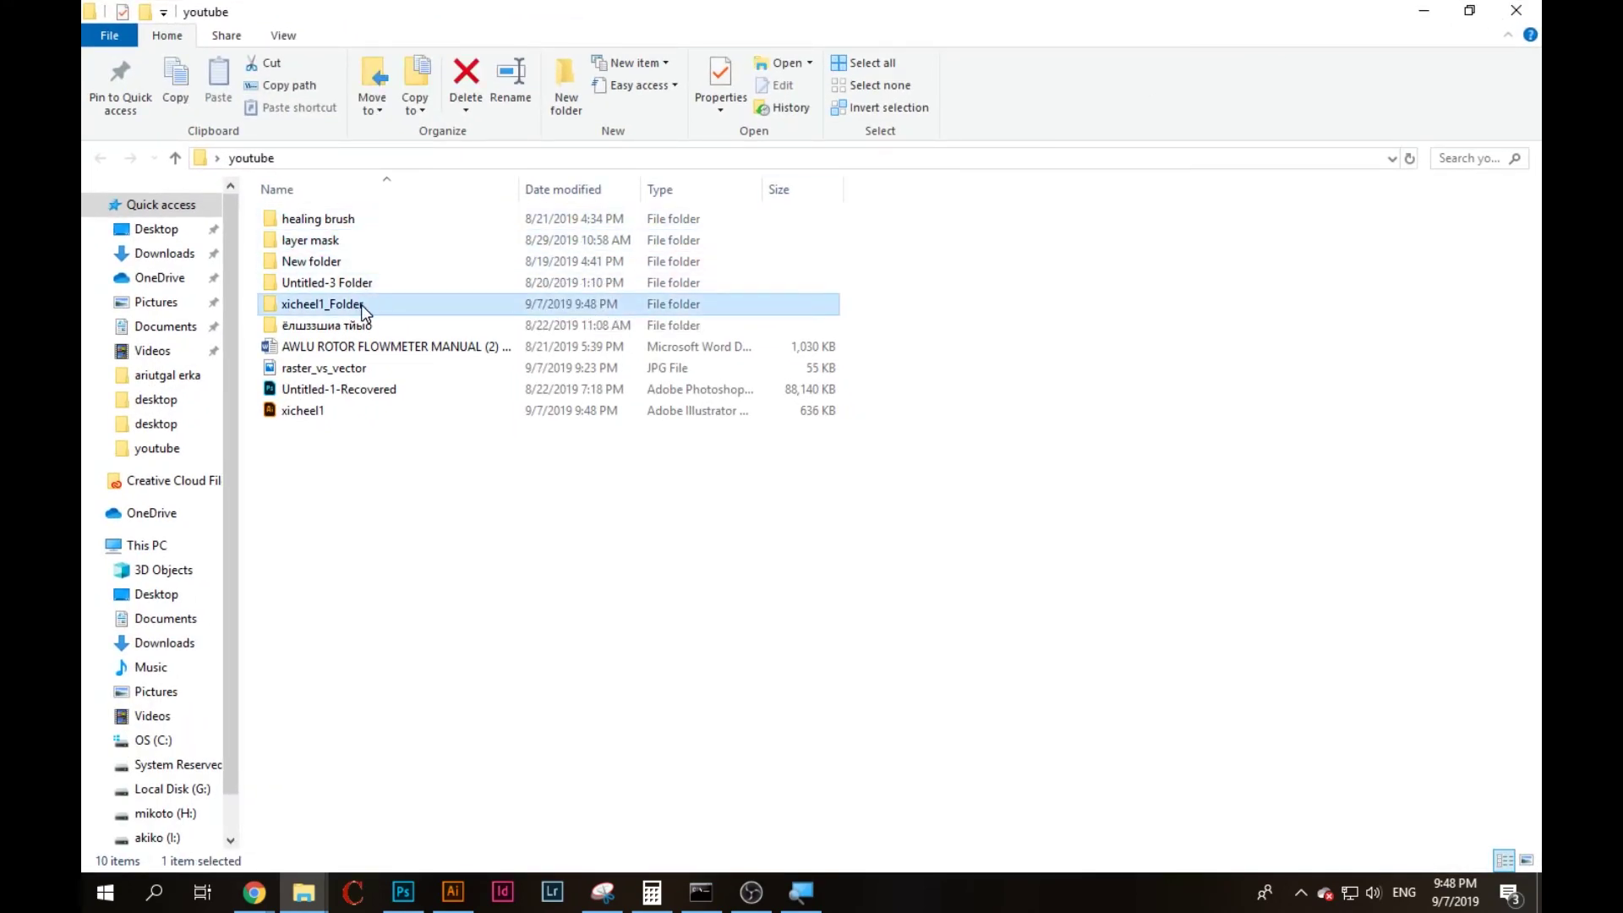
double_click(362, 304)
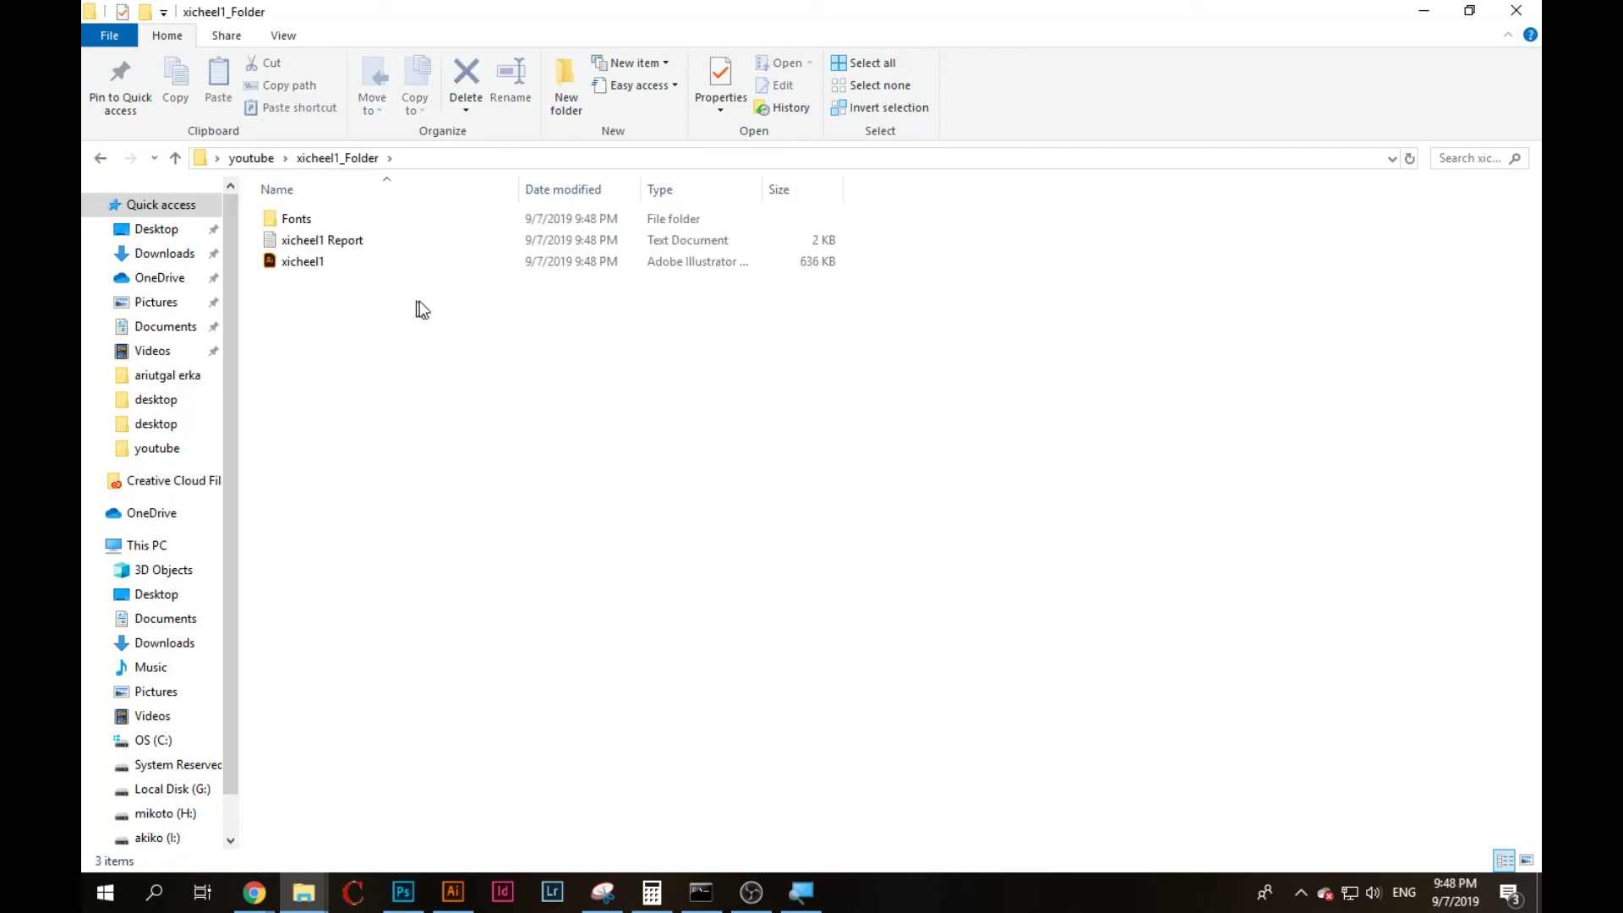
left_click(328, 226)
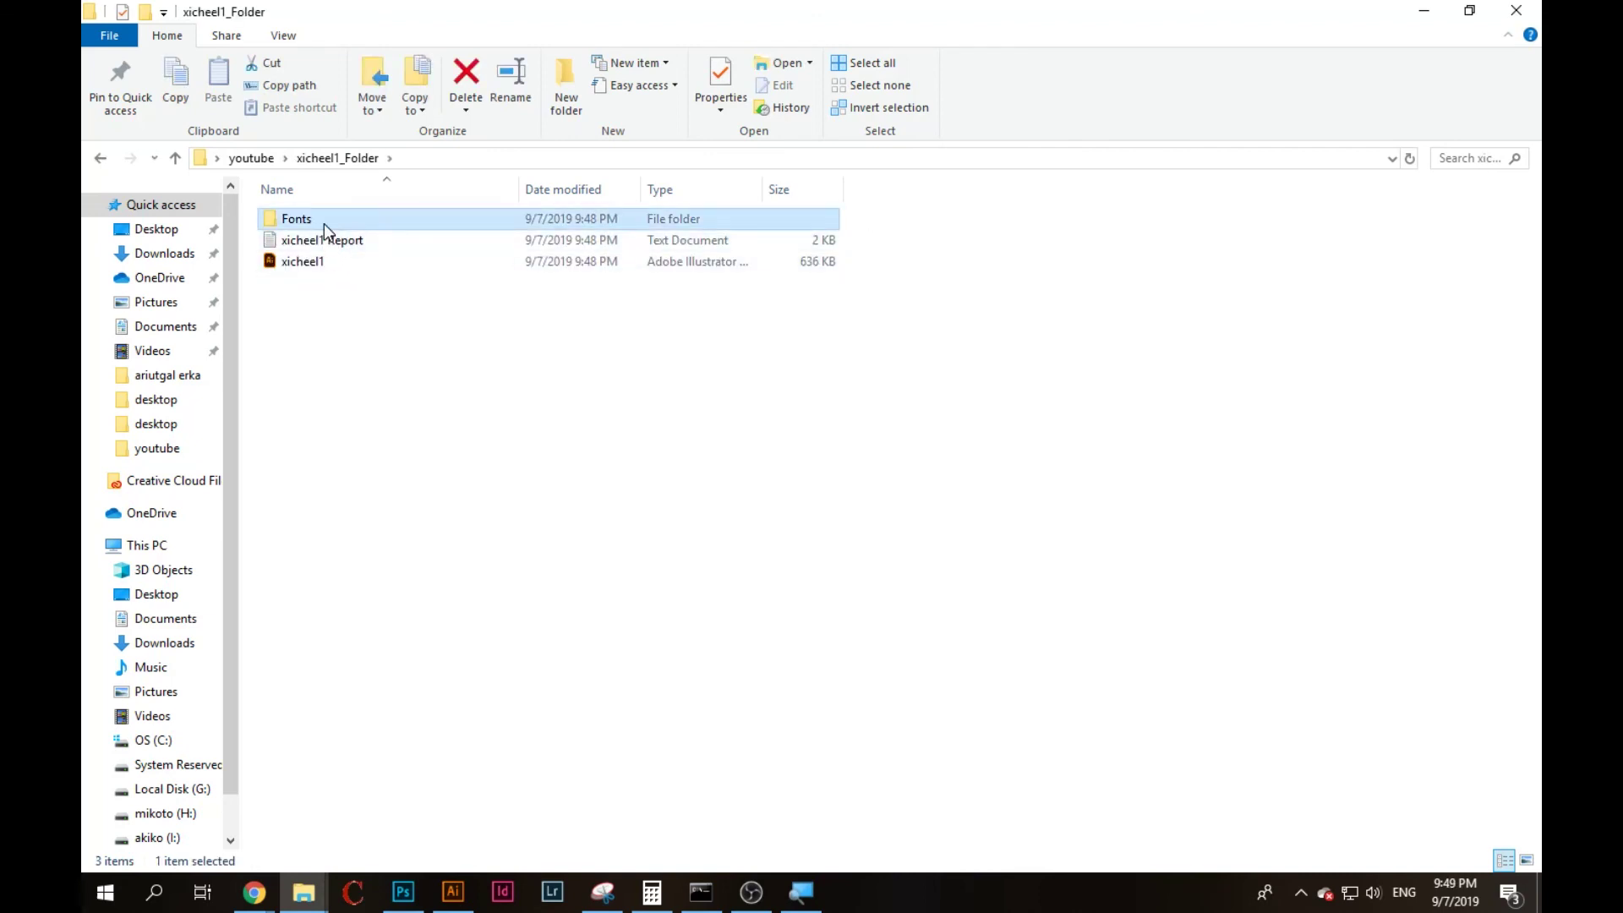
double_click(322, 223)
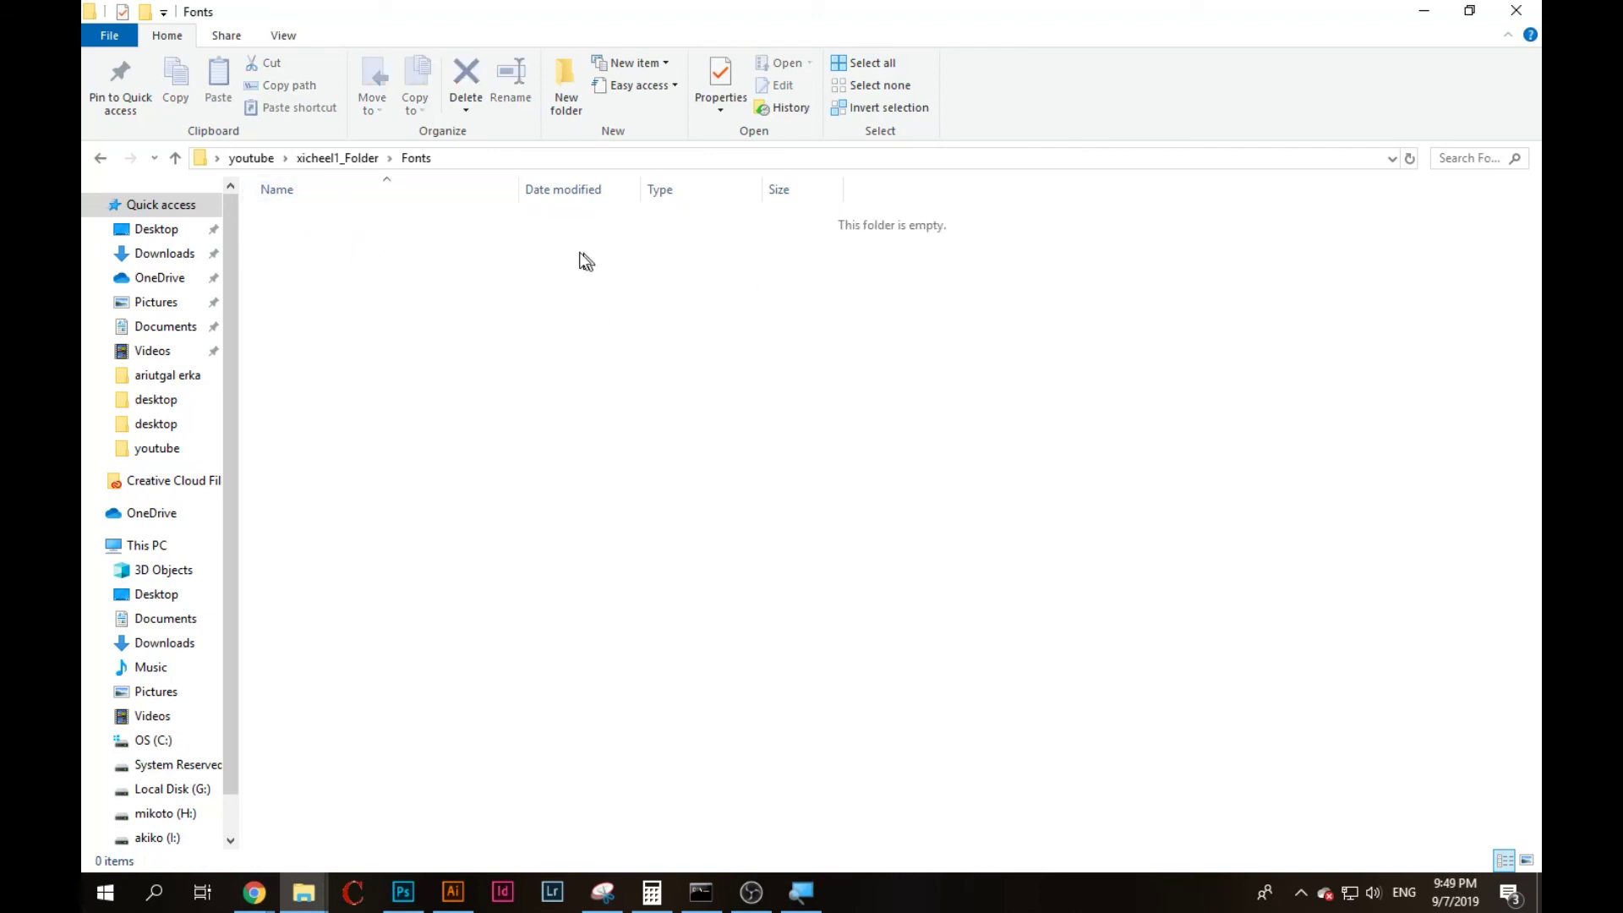
key("alt+Left")
left_click(406, 264)
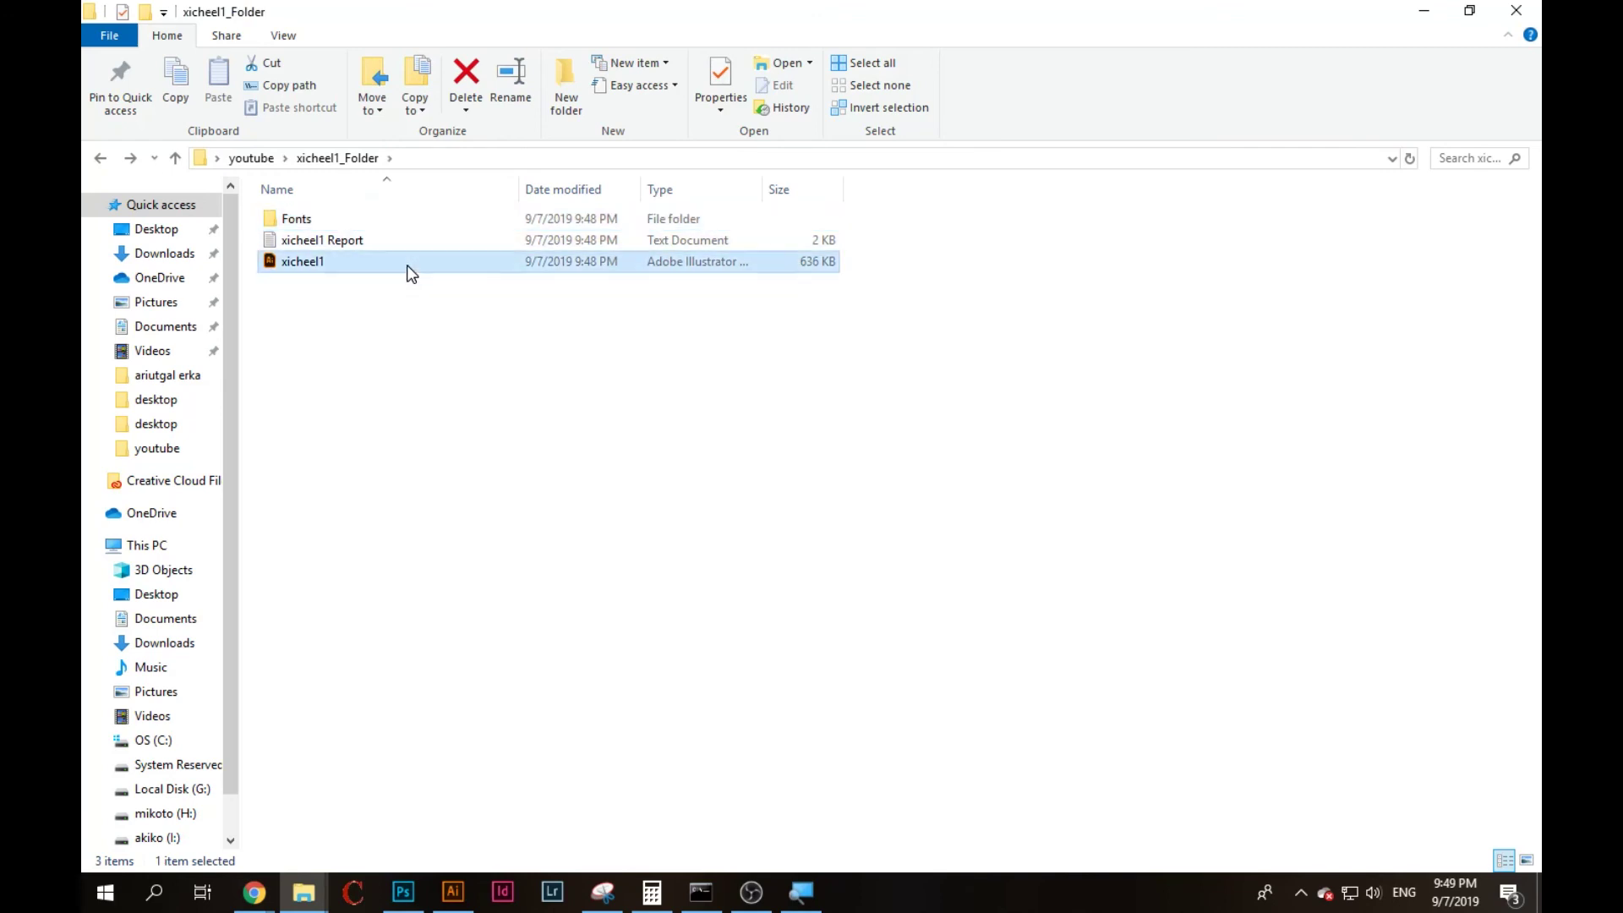
double_click(390, 218)
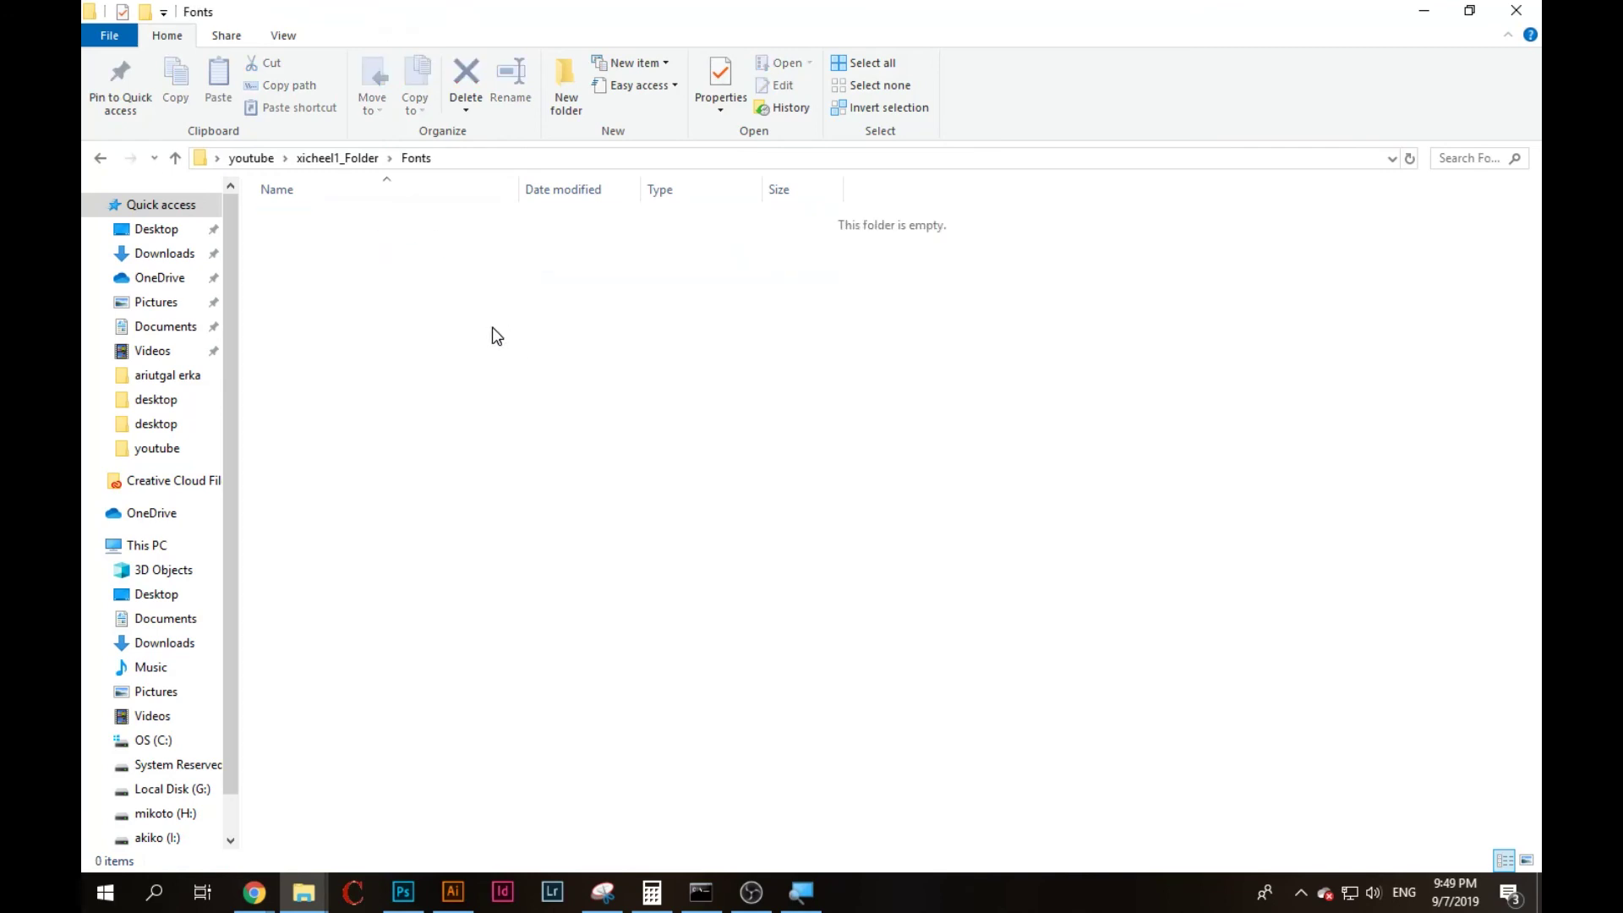
key("alt+Left")
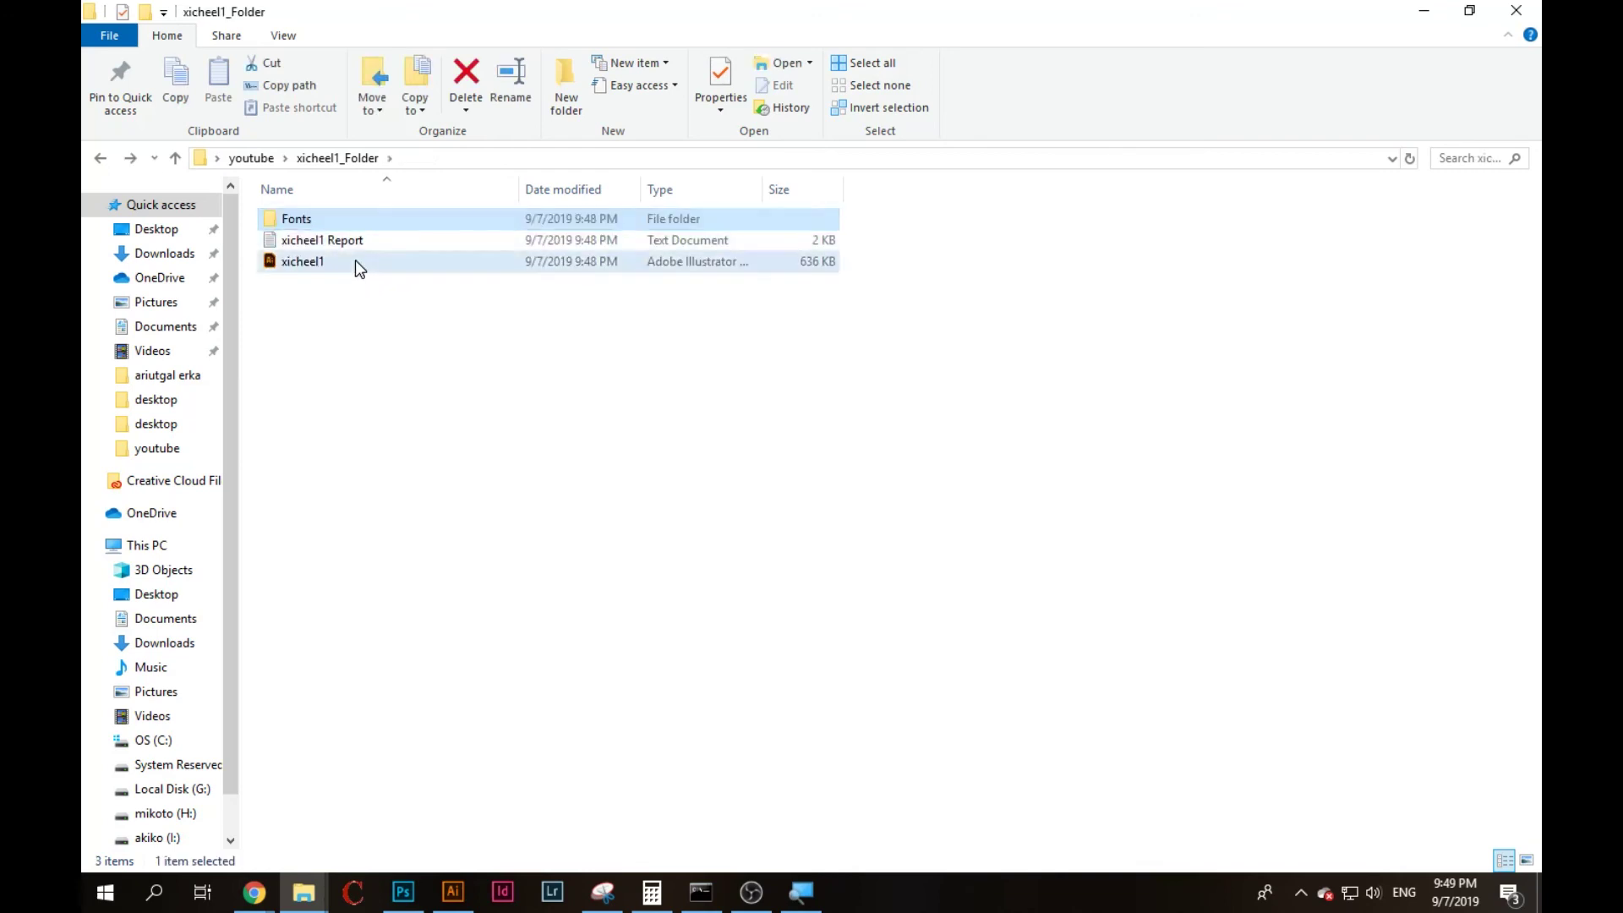
left_click(355, 260)
left_click(449, 394)
left_click(365, 267)
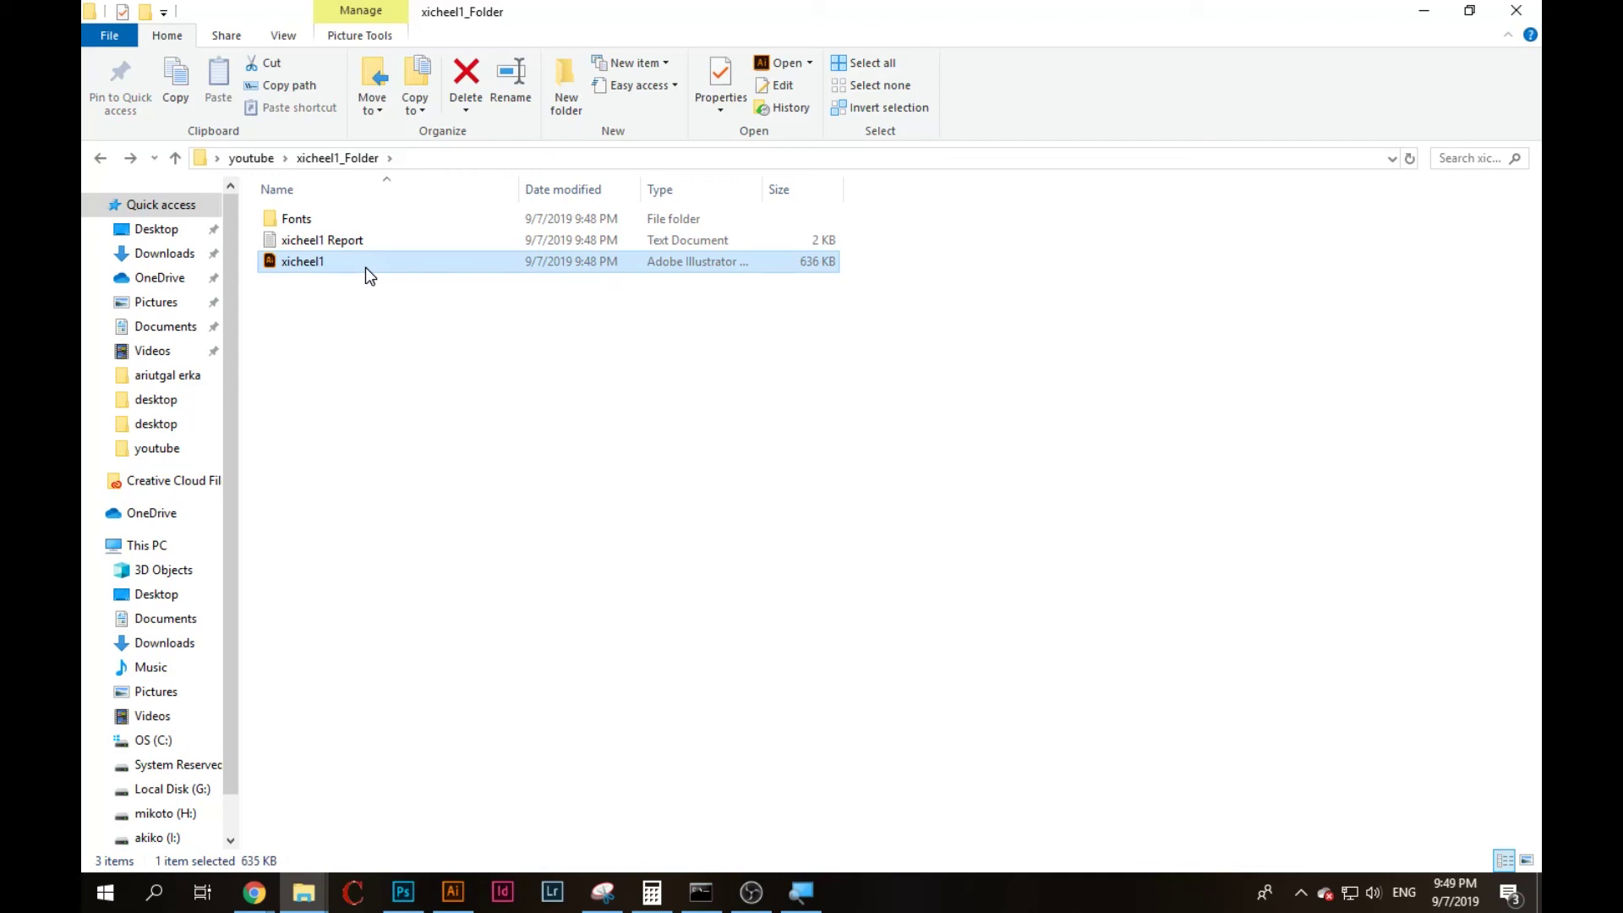
left_click(419, 376)
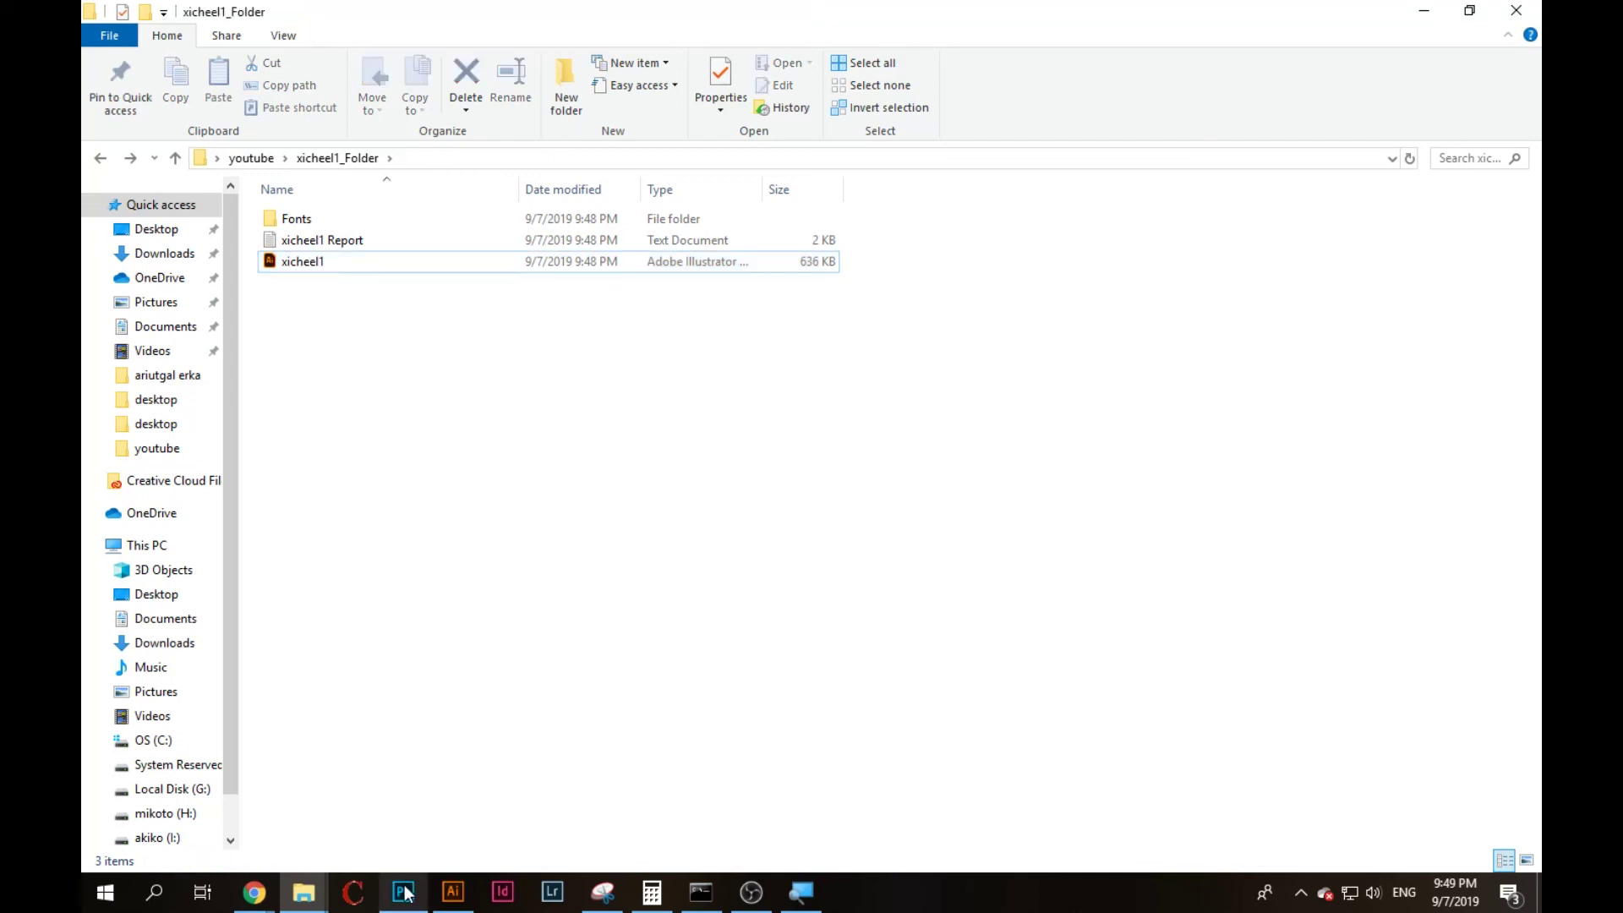
left_click(302, 213)
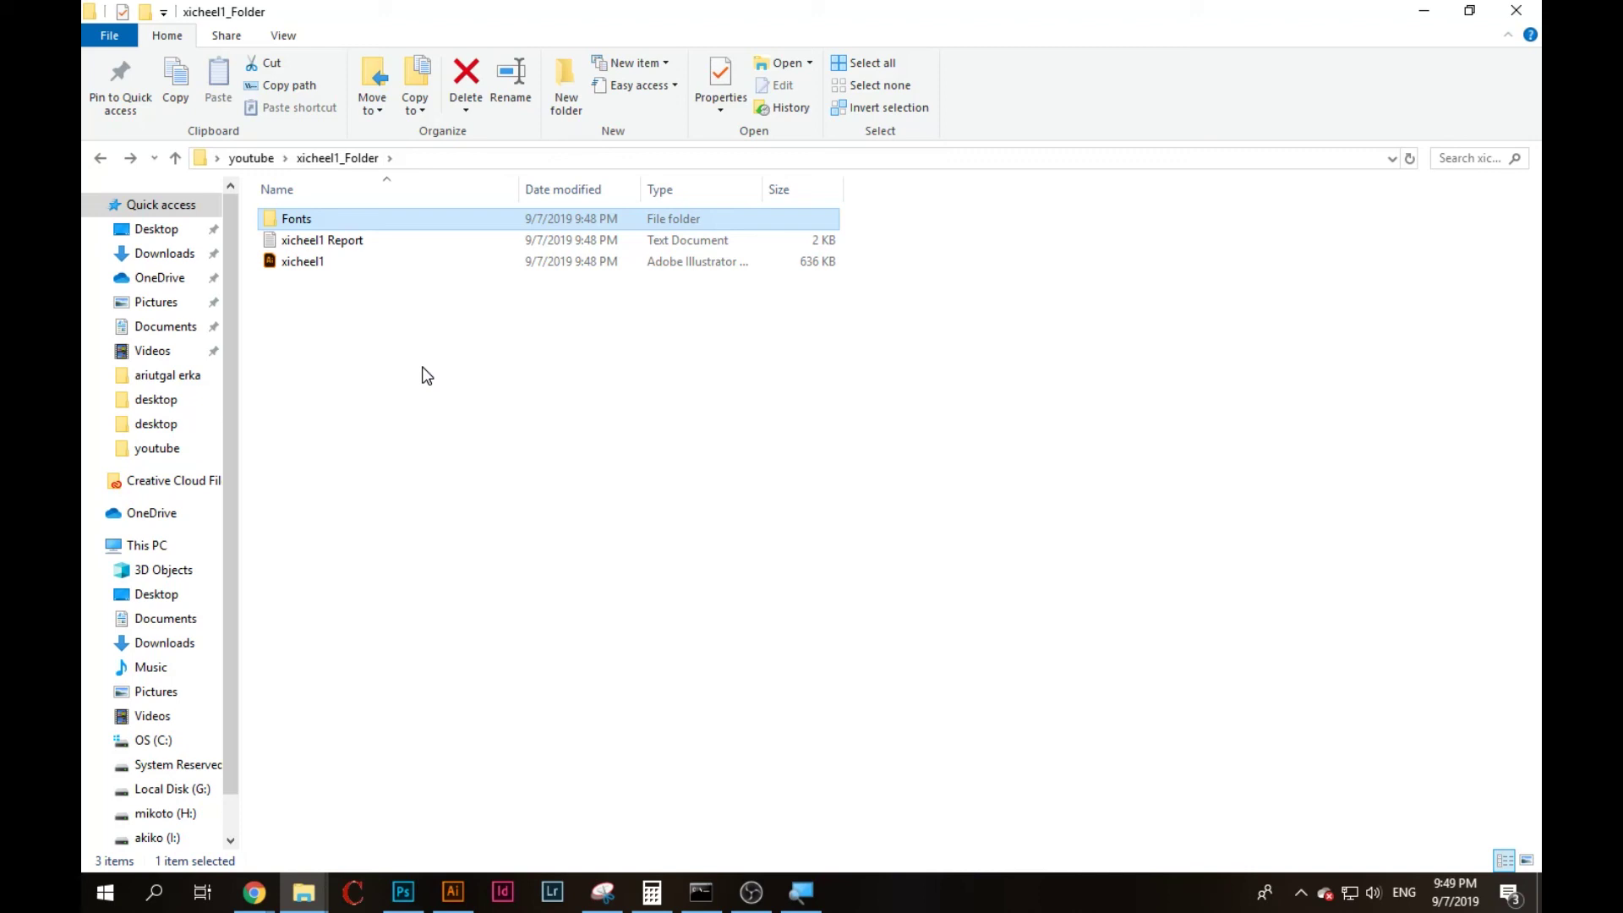
left_click(453, 891)
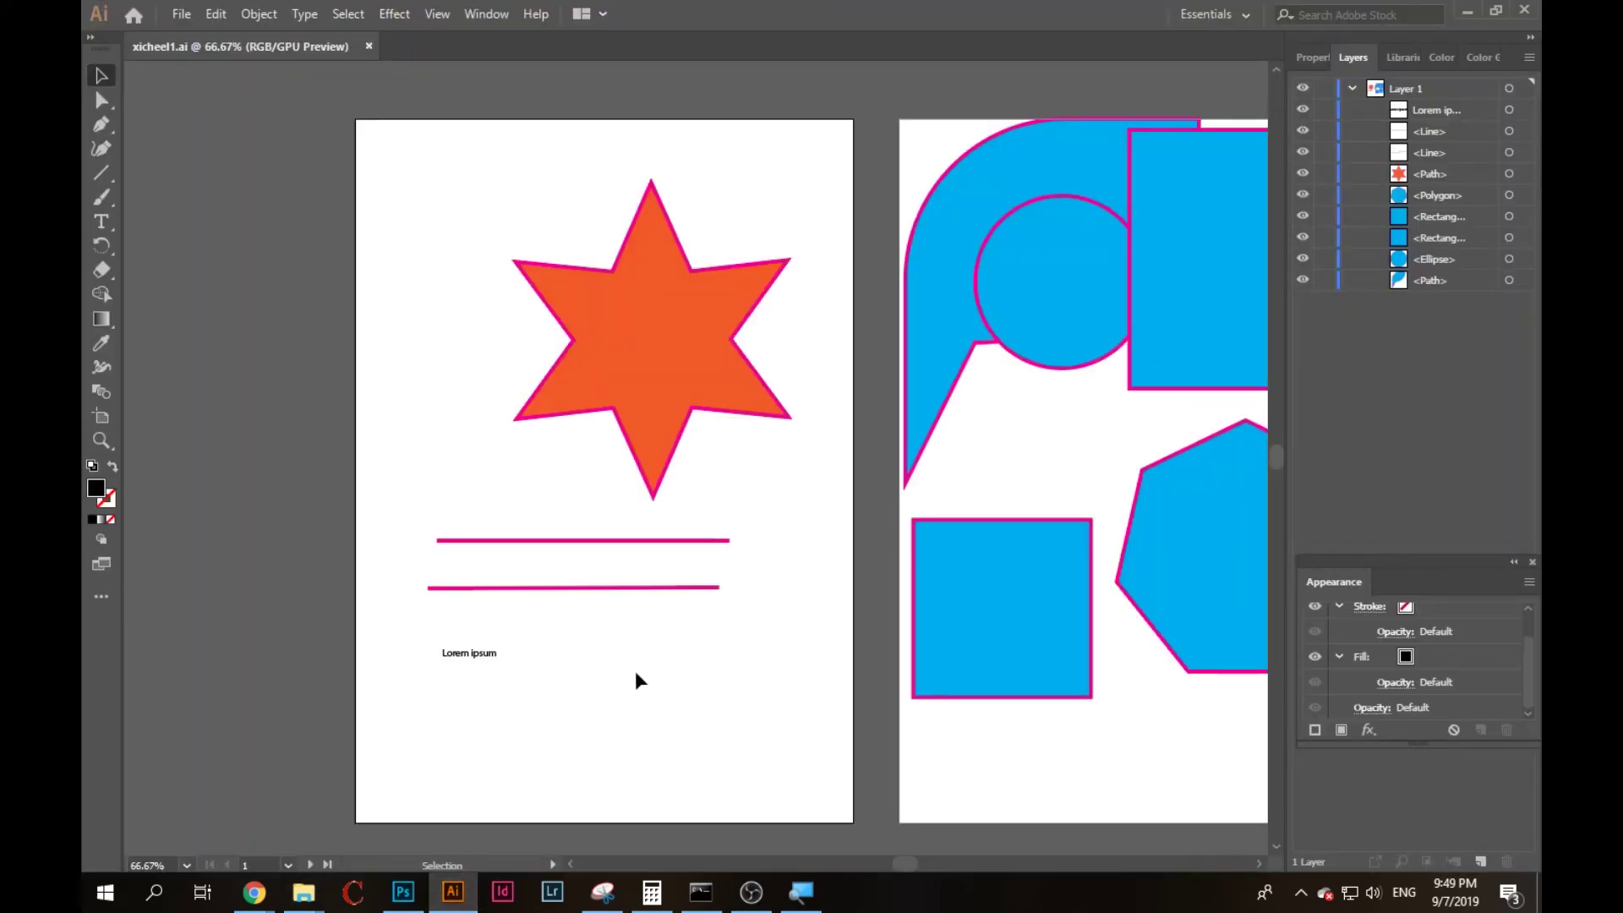